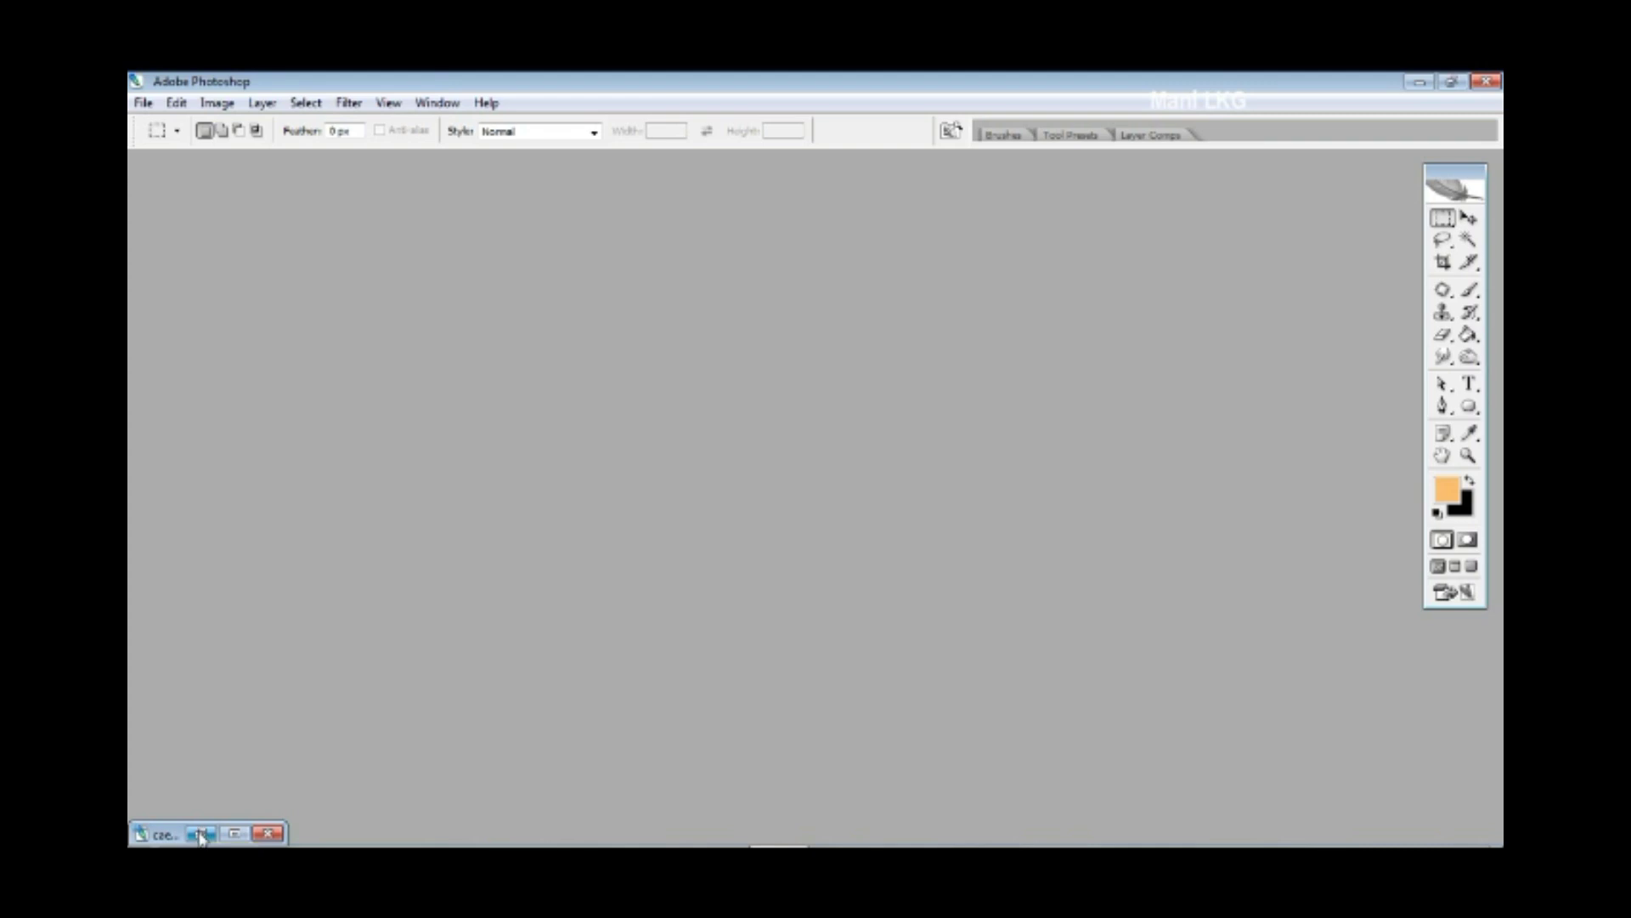
- Restore the finished STUDIO Mani cartoon portrait window and zoom out to see it whole
left_click(201, 835)
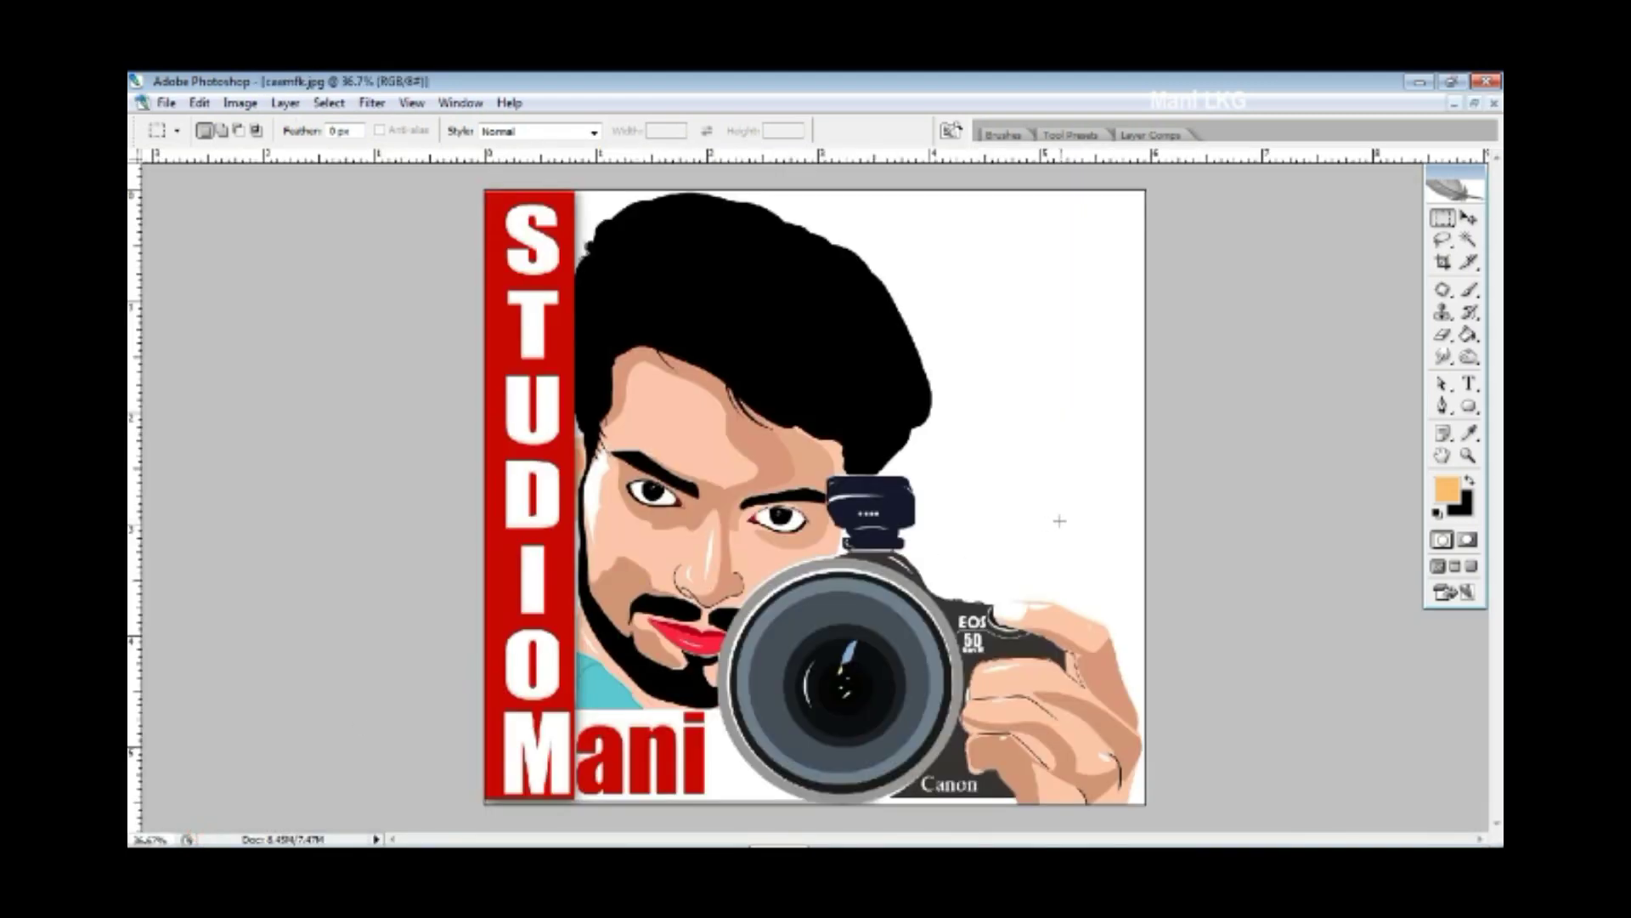
key("ctrl+minus")
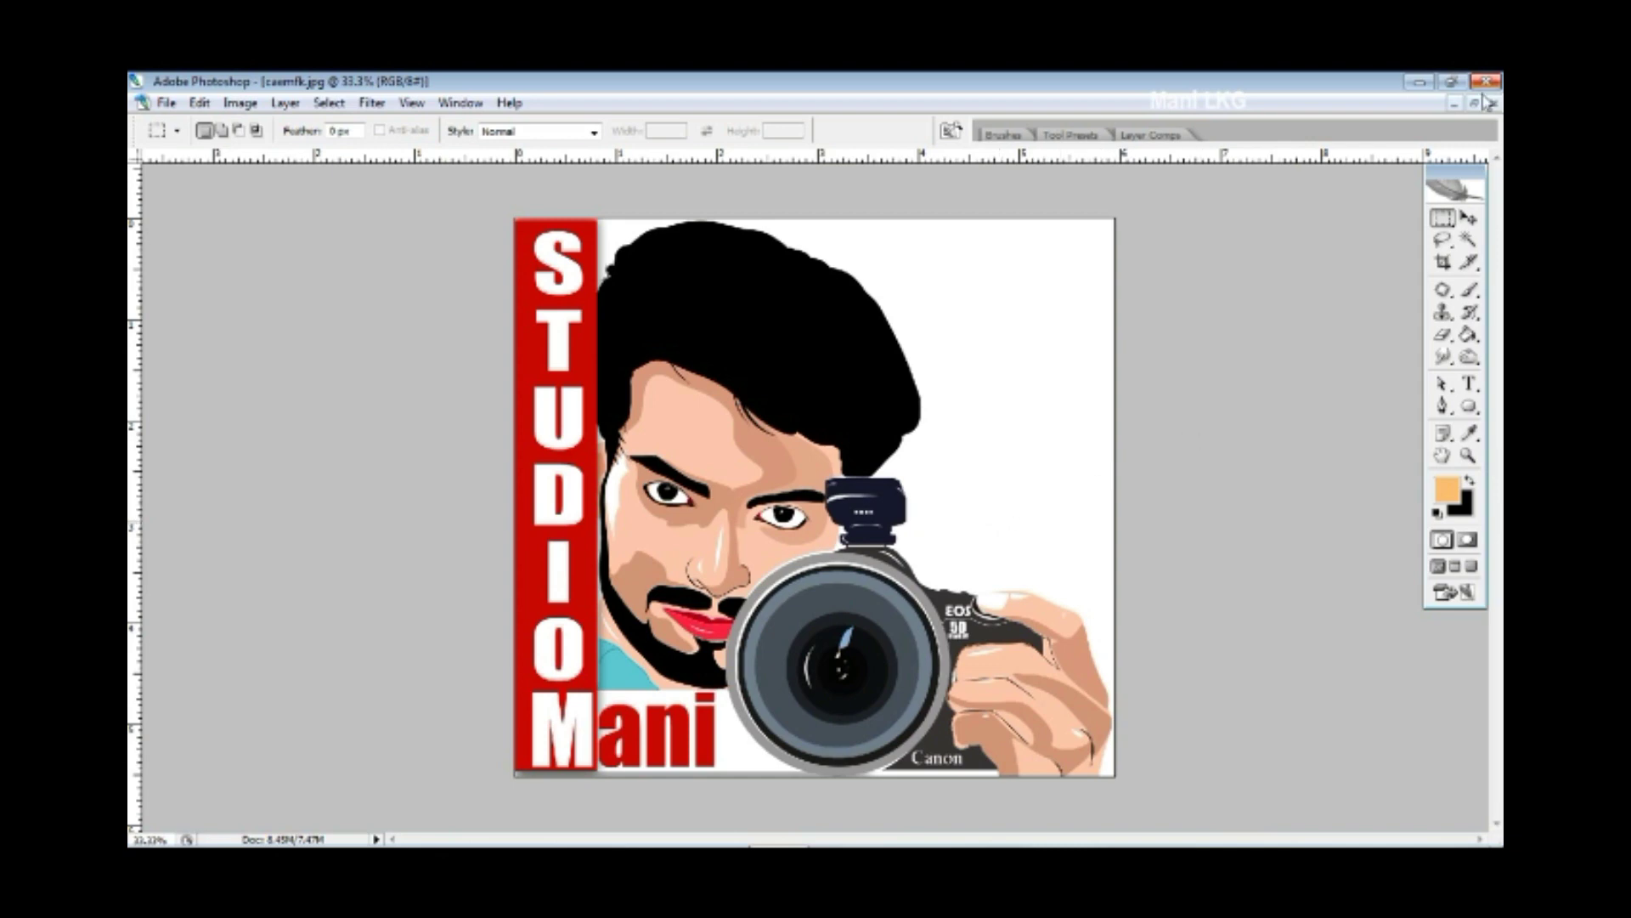
- Open the 592A5007 photo and maximize its window
left_click(1456, 106)
key("ctrl+o")
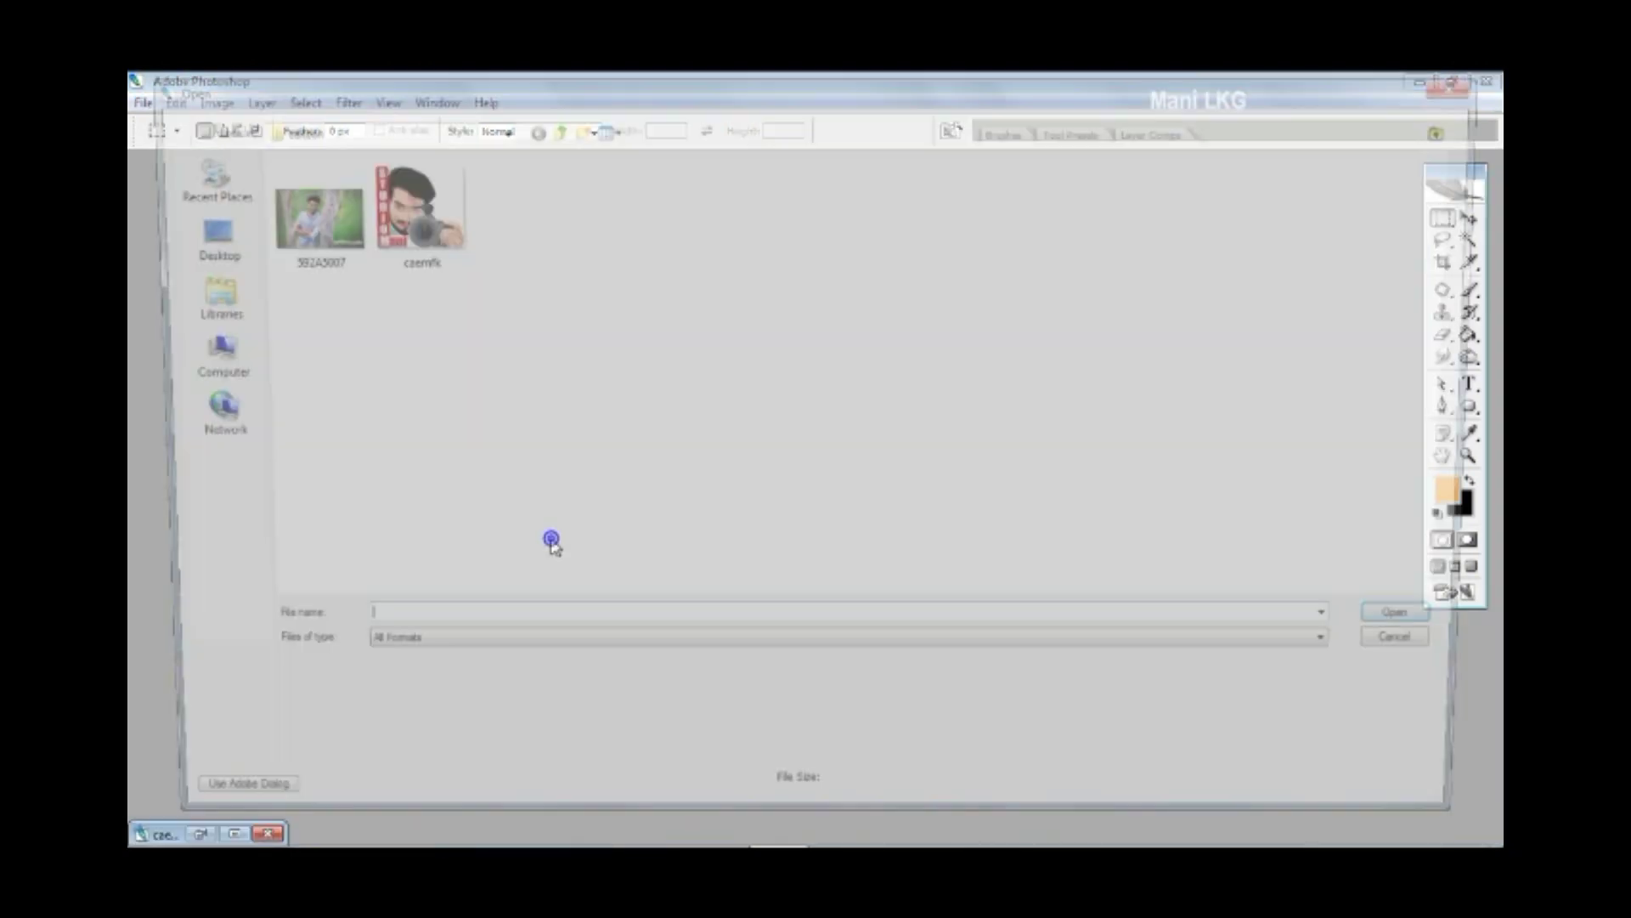
left_click(322, 213)
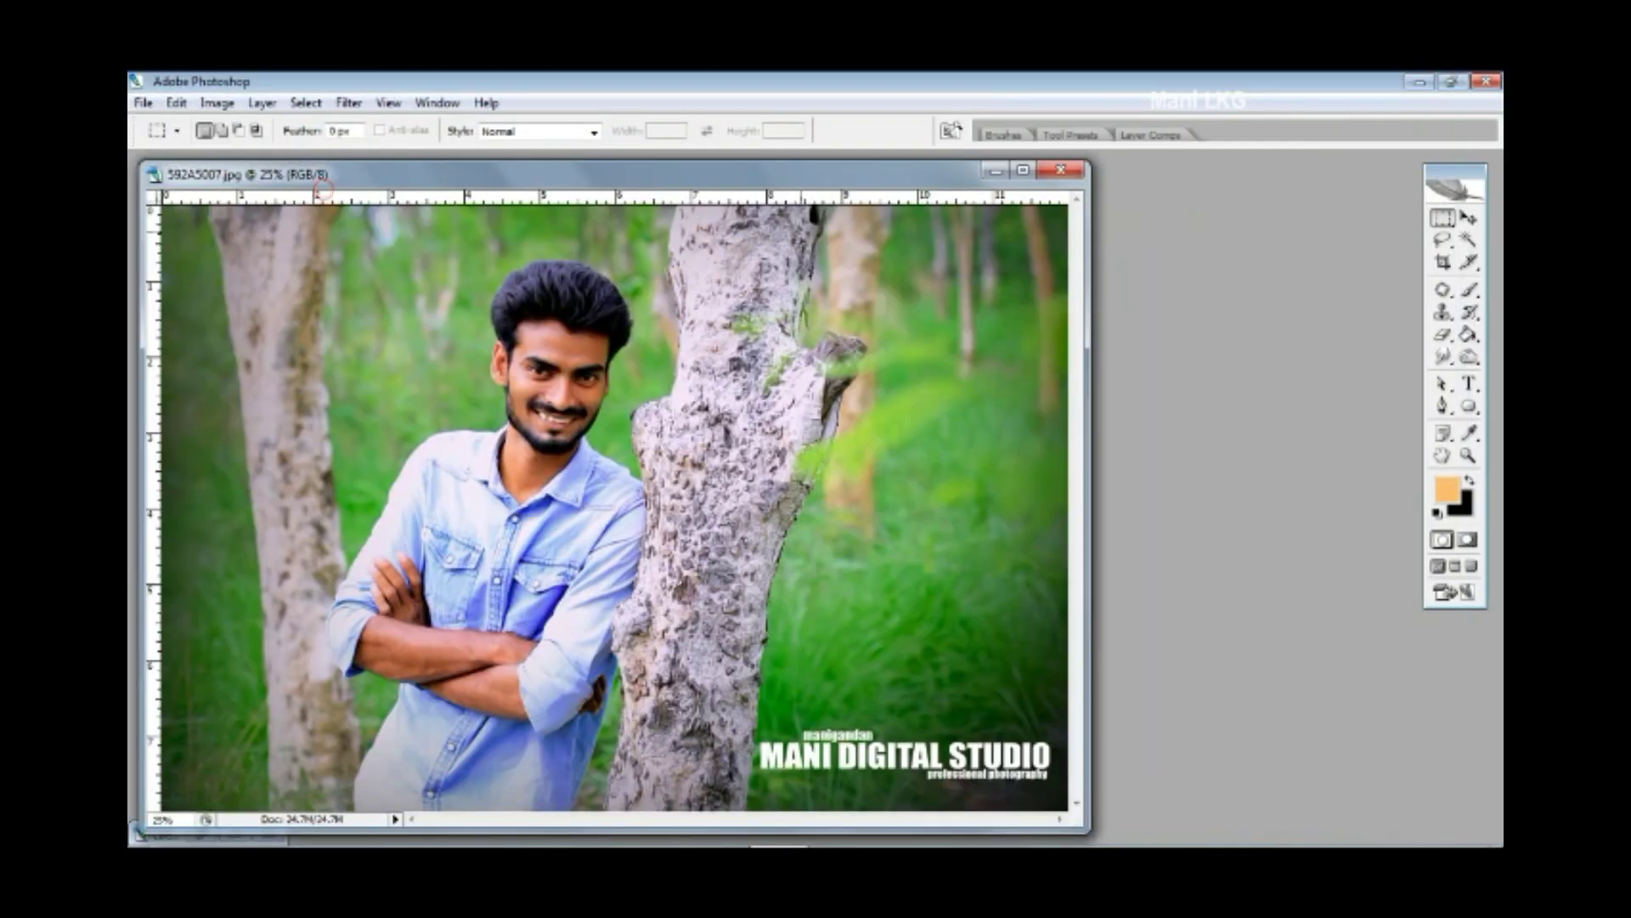
double_click(777, 182)
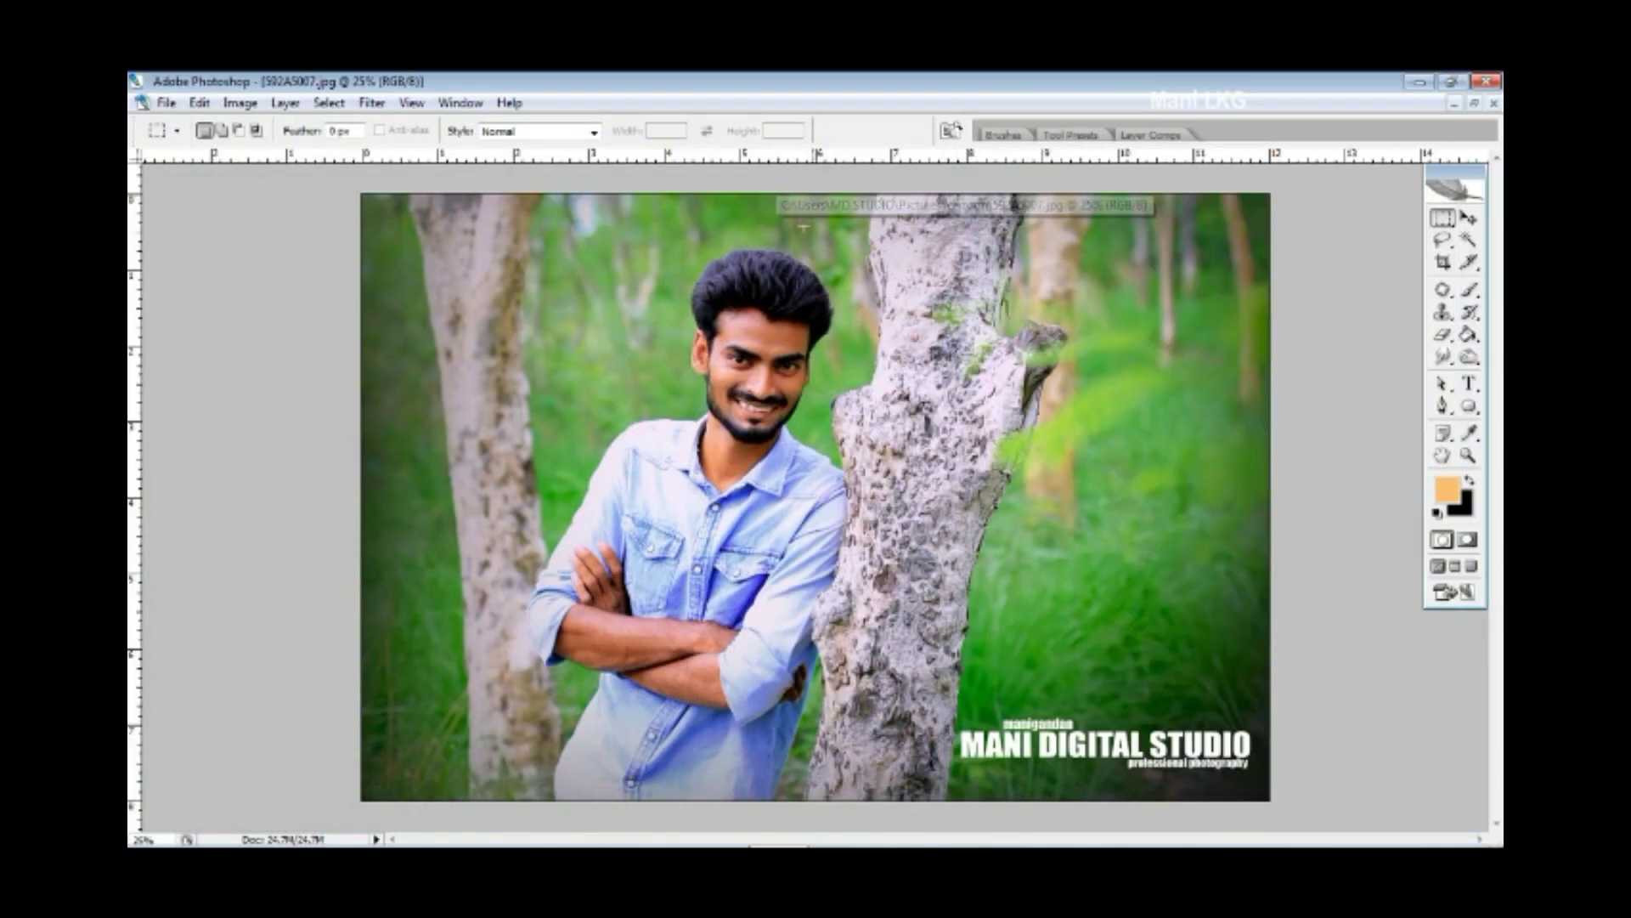
- Set the Pen tool to Shape layers mode, zoom into the head, and show the Layers panel
key("p")
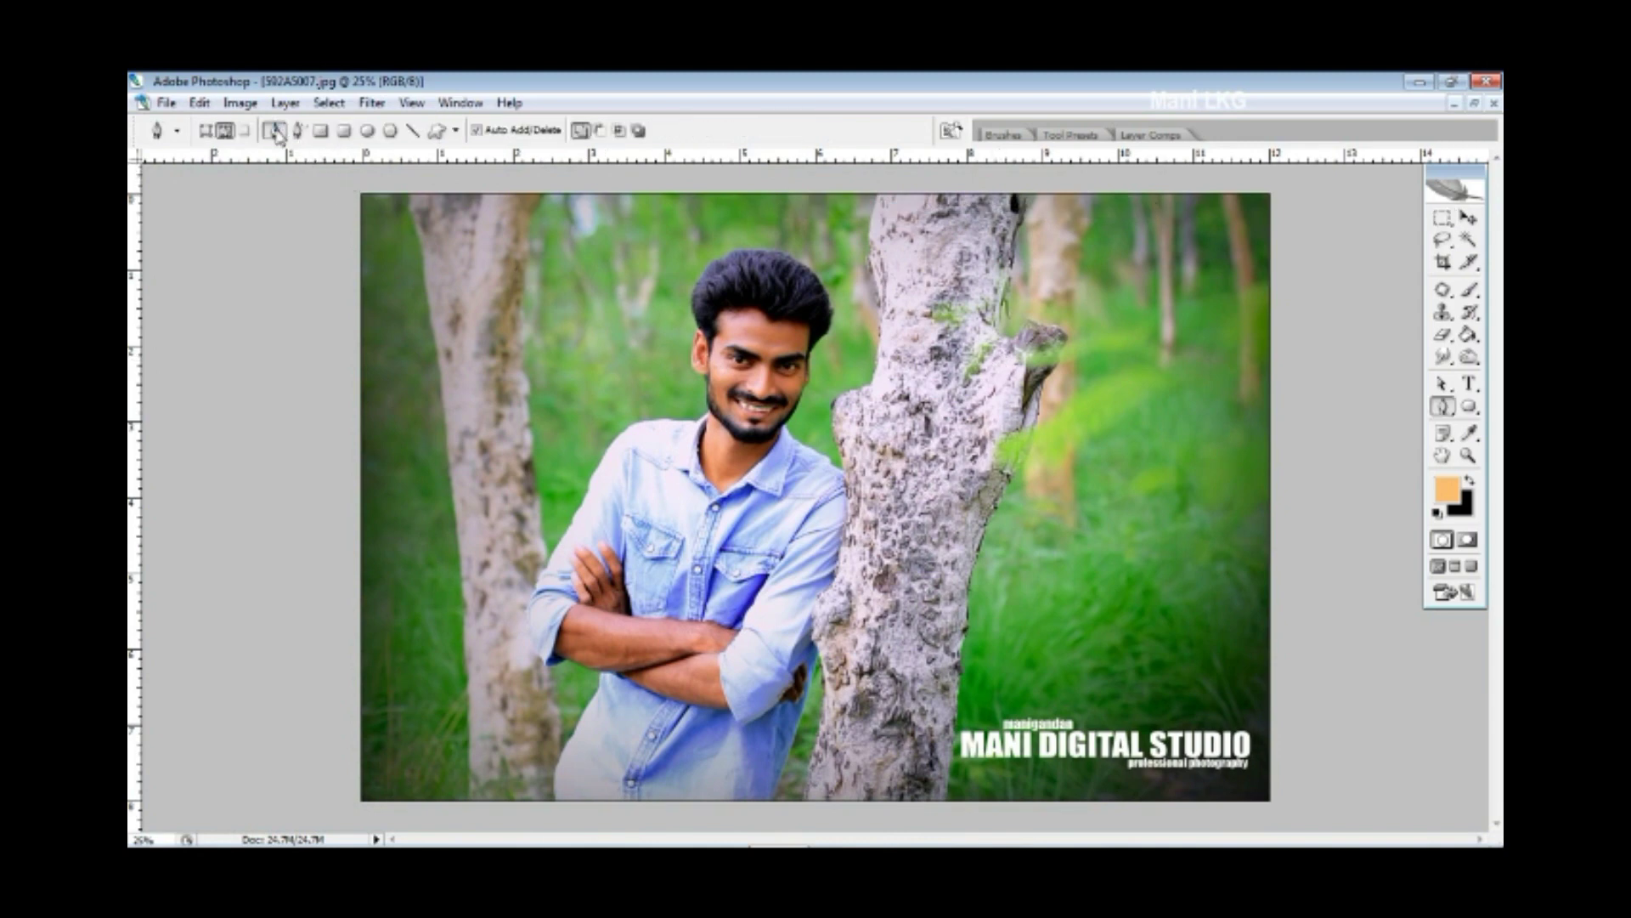
left_click(206, 134)
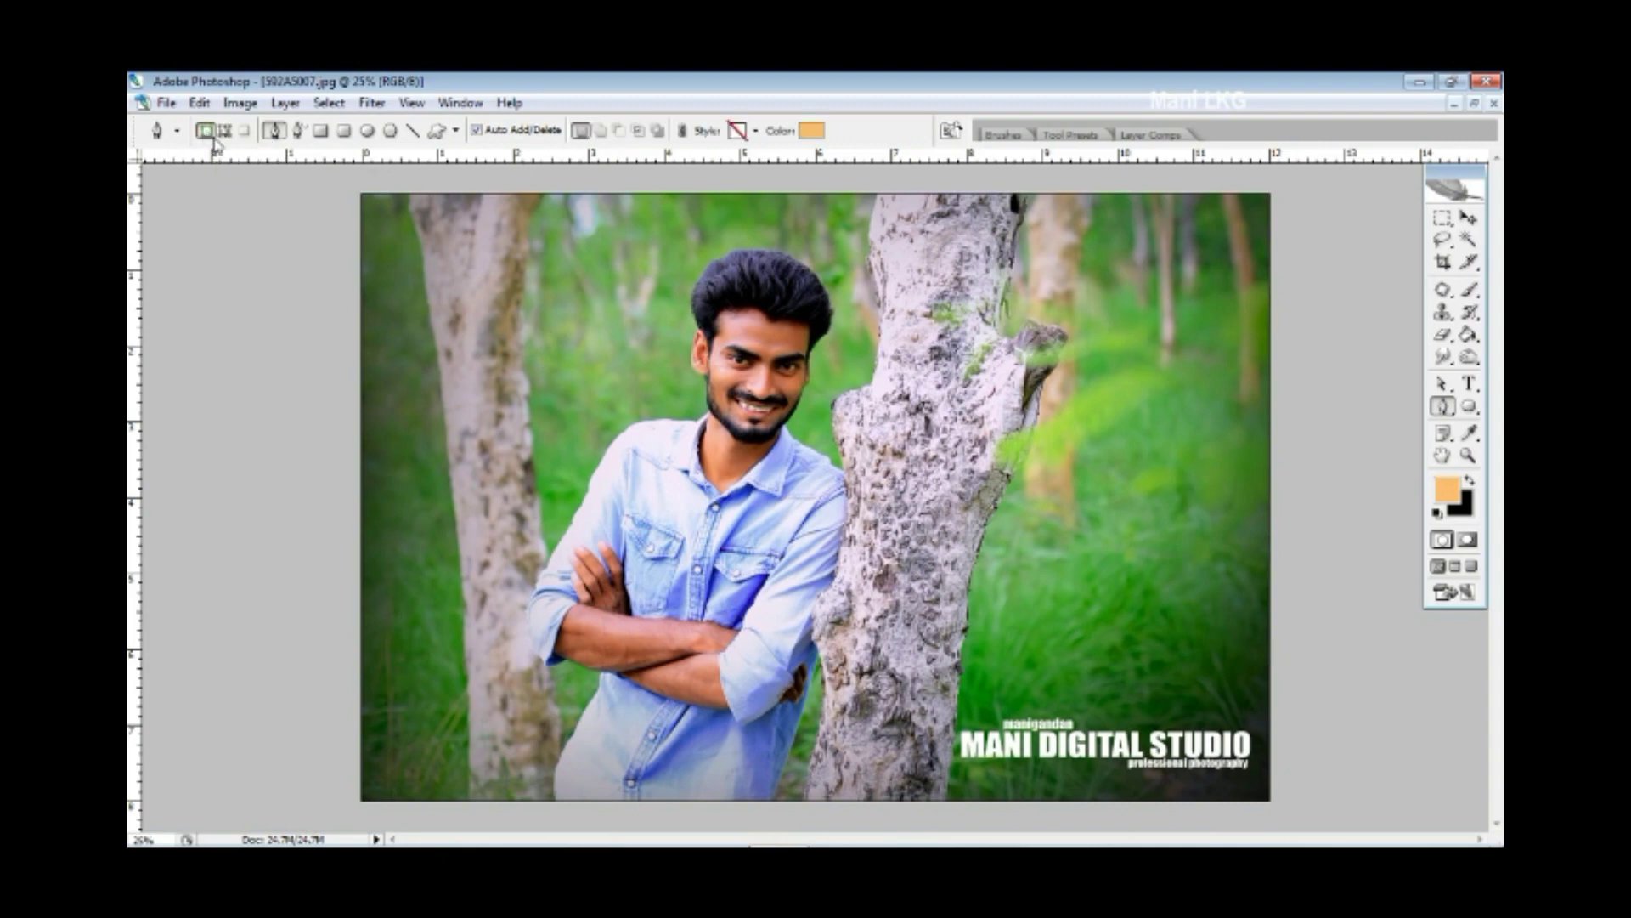
scroll(796, 272, "up", 1)
scroll(748, 269, "up", 1)
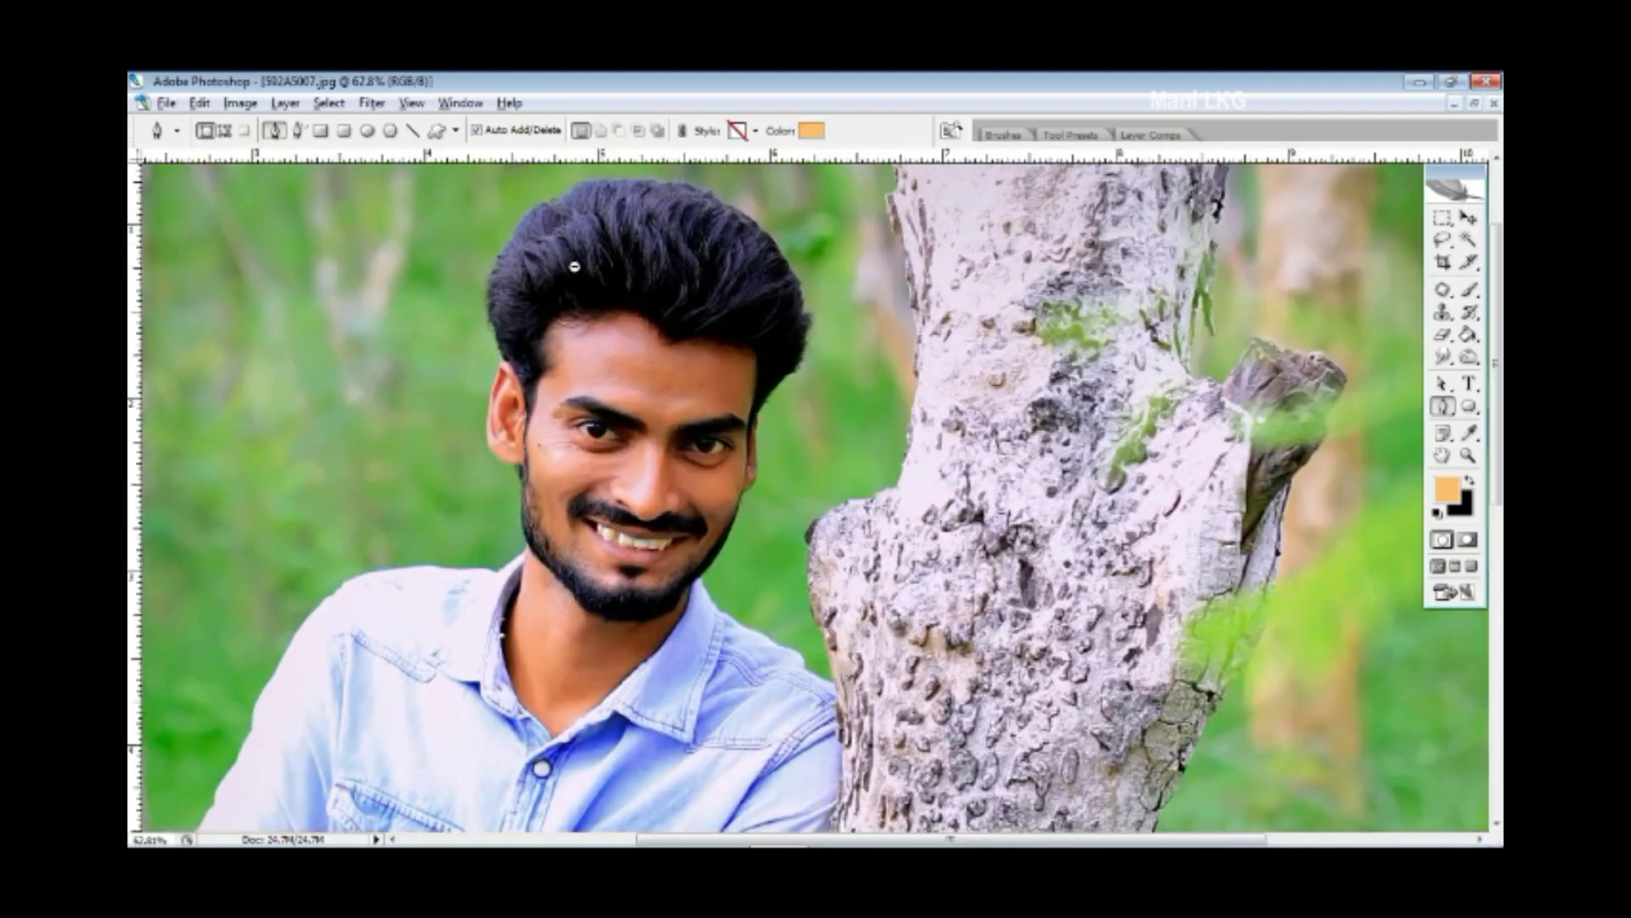
scroll(680, 265, "up", 1)
scroll(613, 261, "up", 1)
scroll(680, 288, "up", 1)
scroll(765, 327, "up", 1)
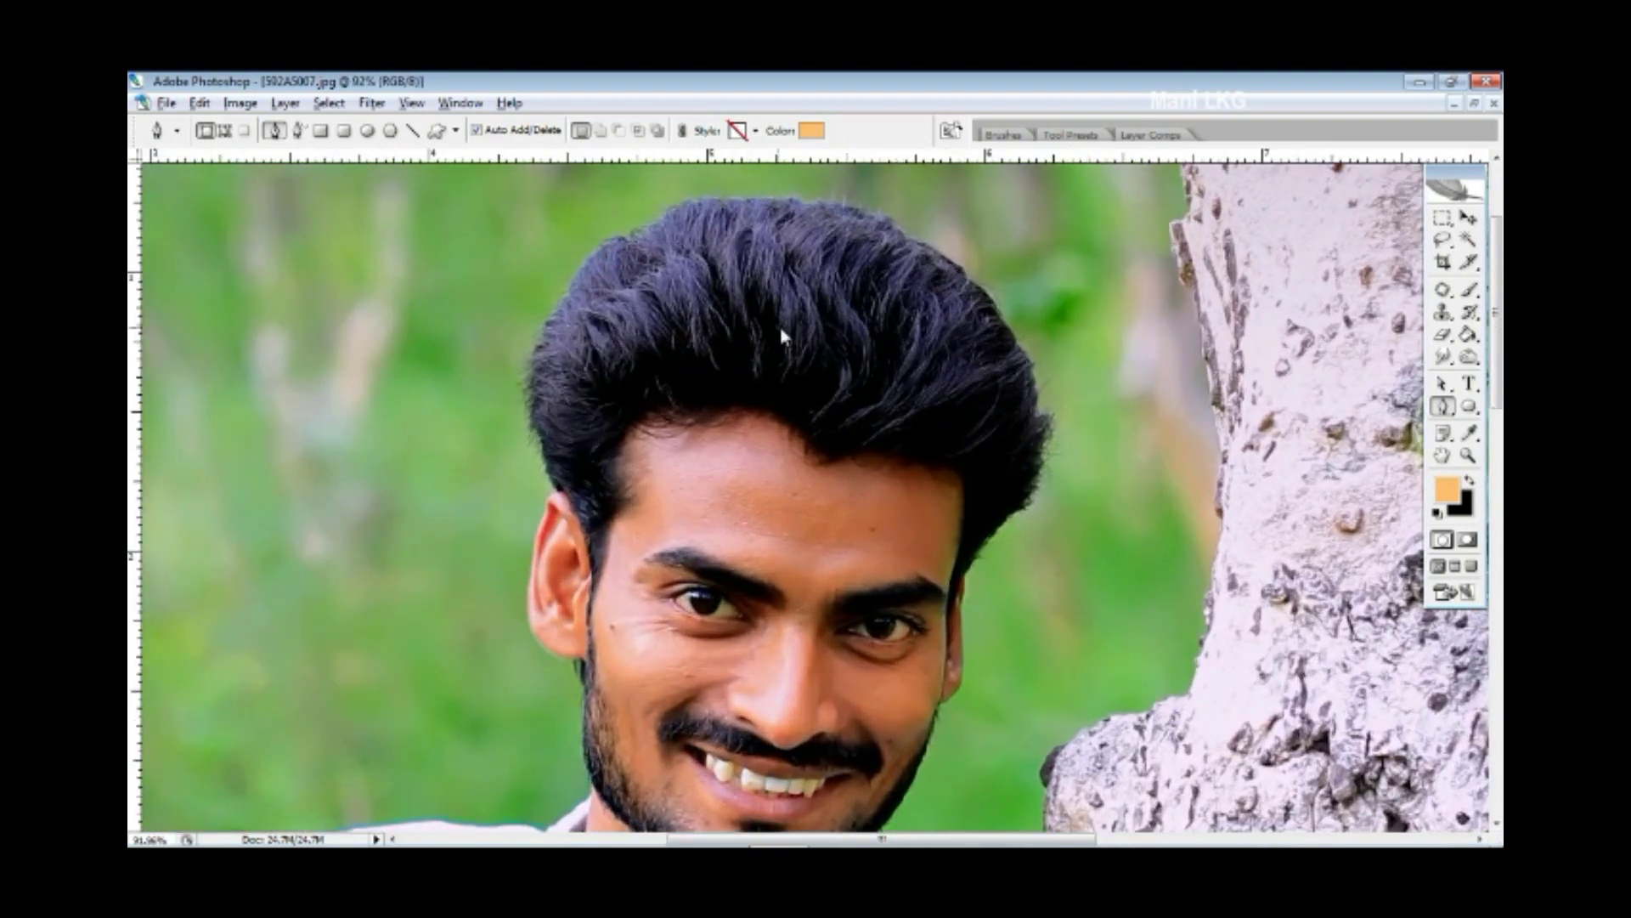
scroll(807, 333, "up", 1)
scroll(841, 361, "up", 1)
left_click_drag(857, 393, 853, 432)
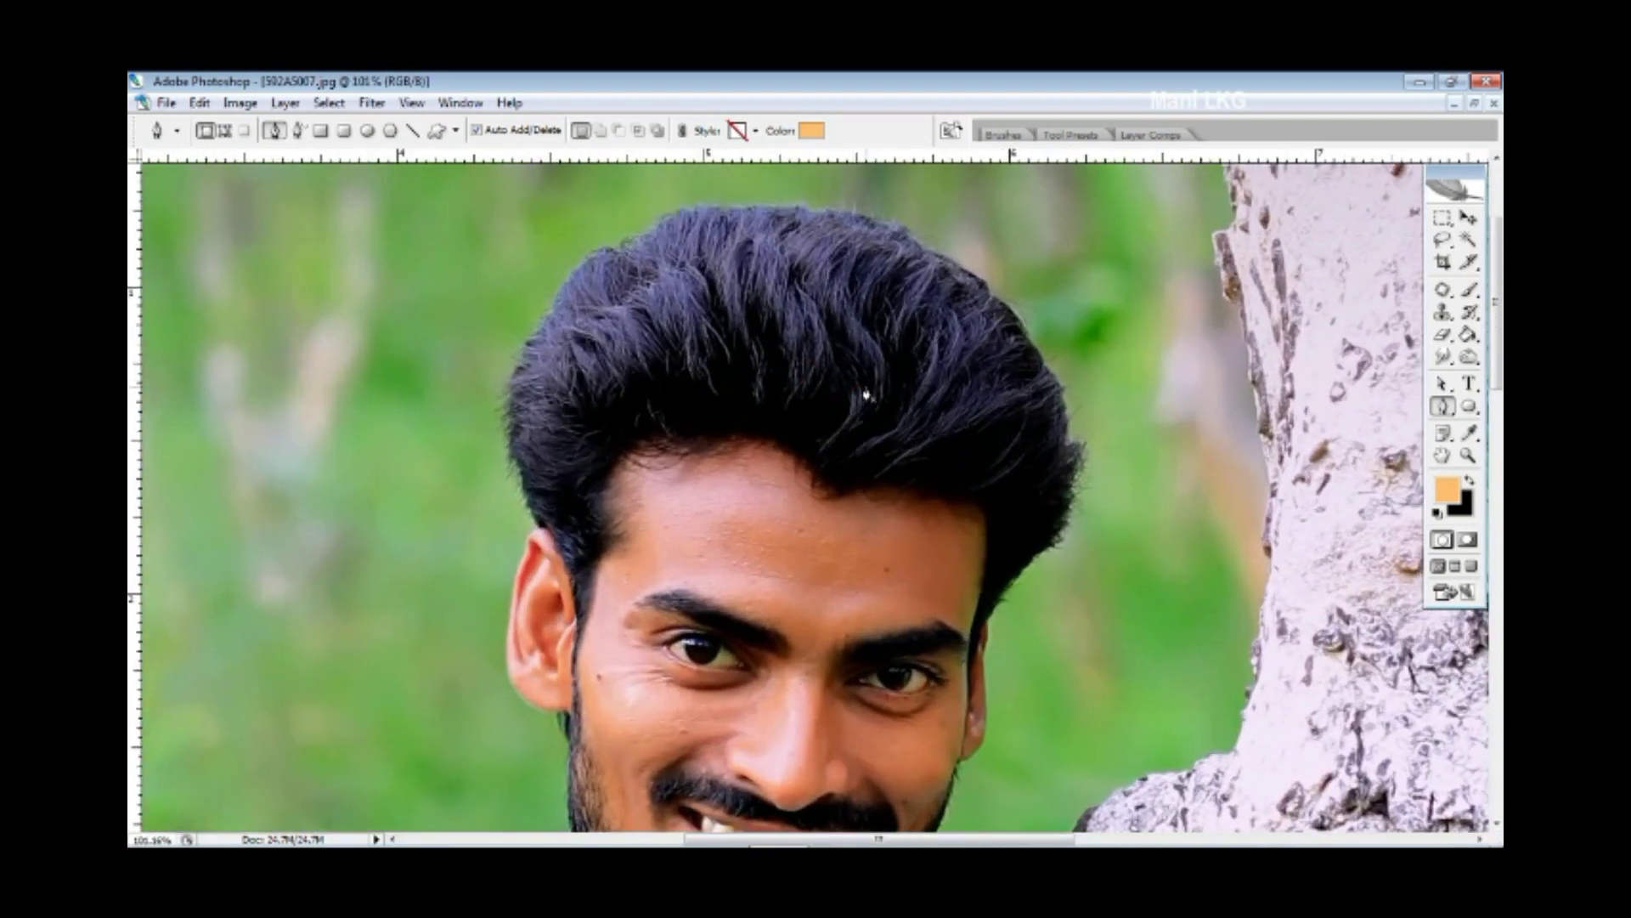
key("F7")
- Duplicate the photo onto Layer 1 and zoom in on the hair
key("ctrl+j")
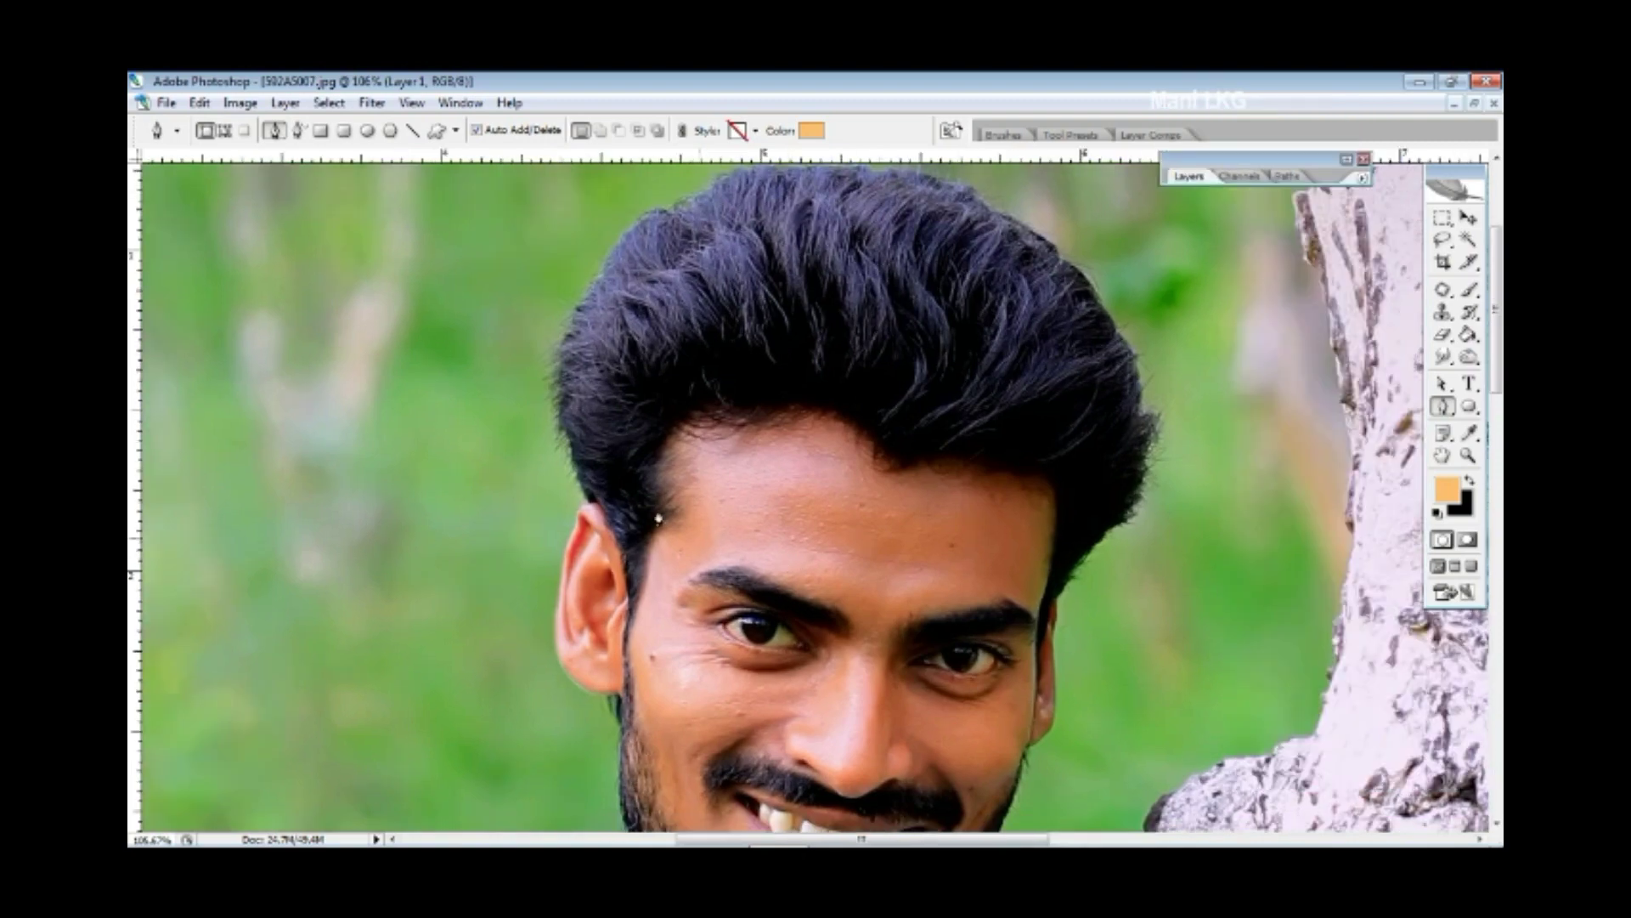
scroll(660, 518, "up", 1)
scroll(659, 519, "up", 1)
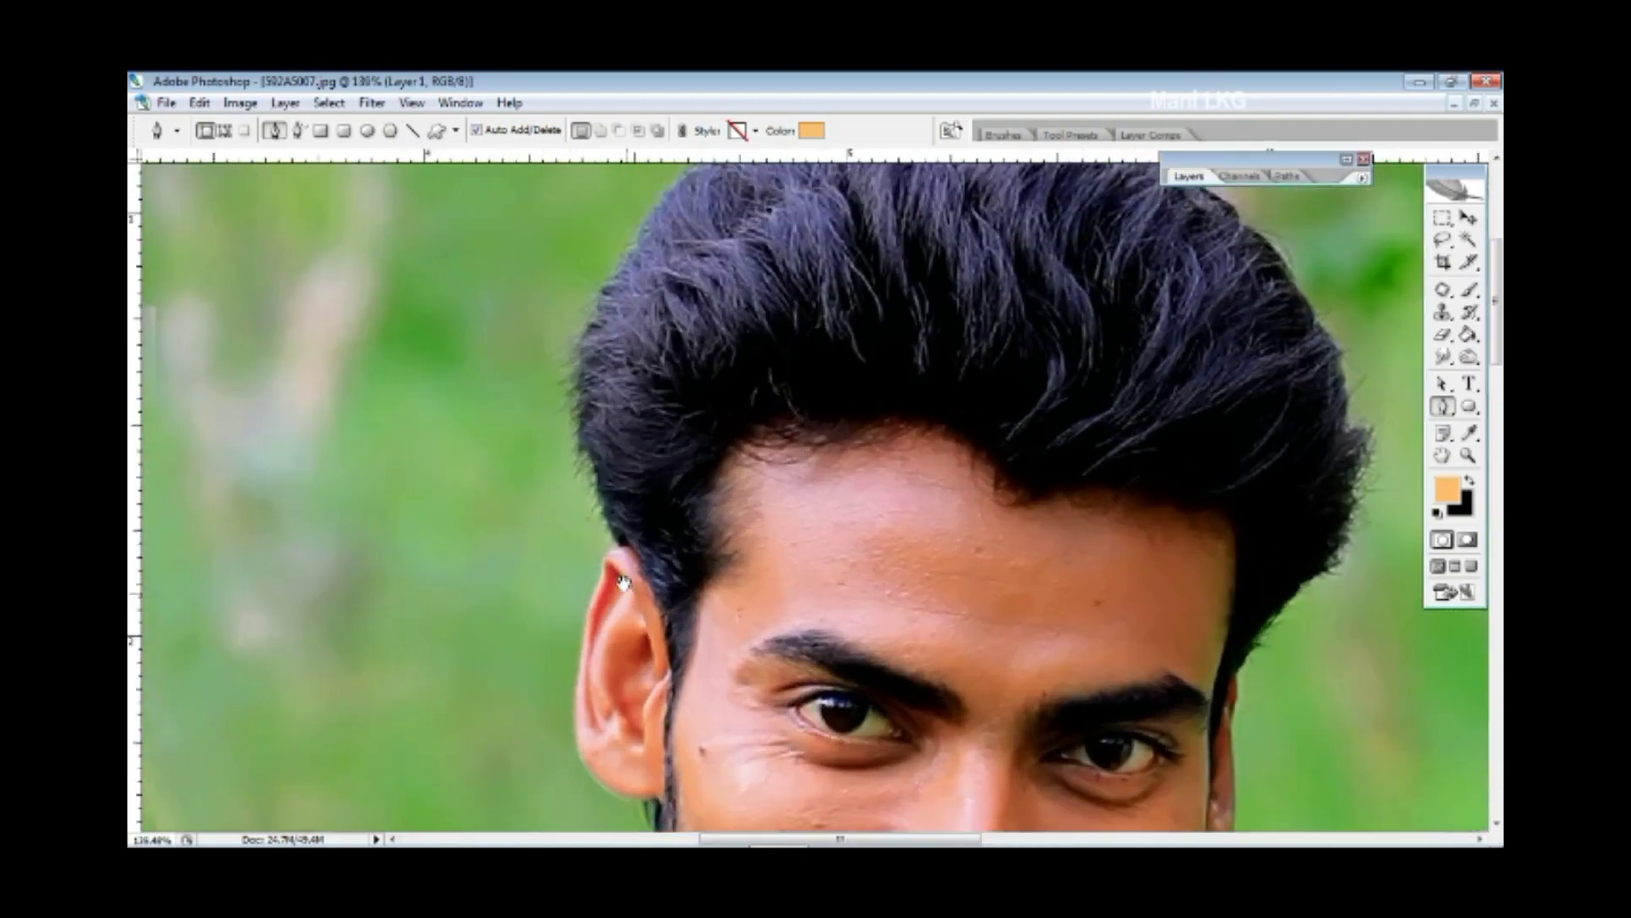
scroll(680, 578, "up", 1)
scroll(693, 627, "up", 1)
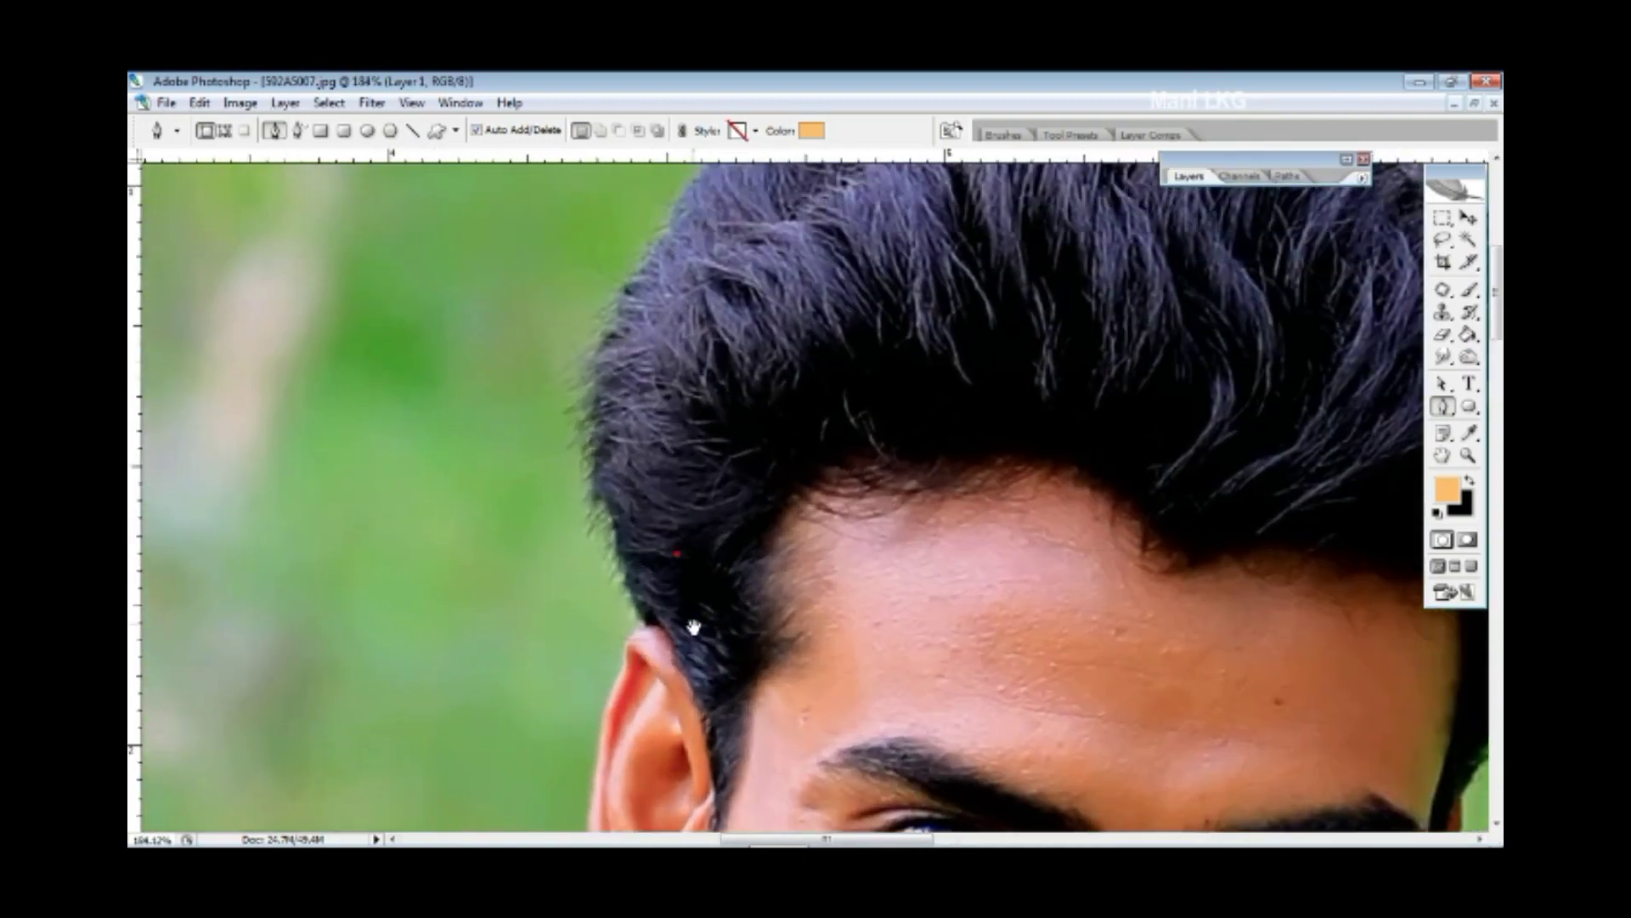
- Start the orange Shape 1 with anchors up the hair's left edge
left_click(643, 631)
left_click(616, 522)
left_click(592, 350)
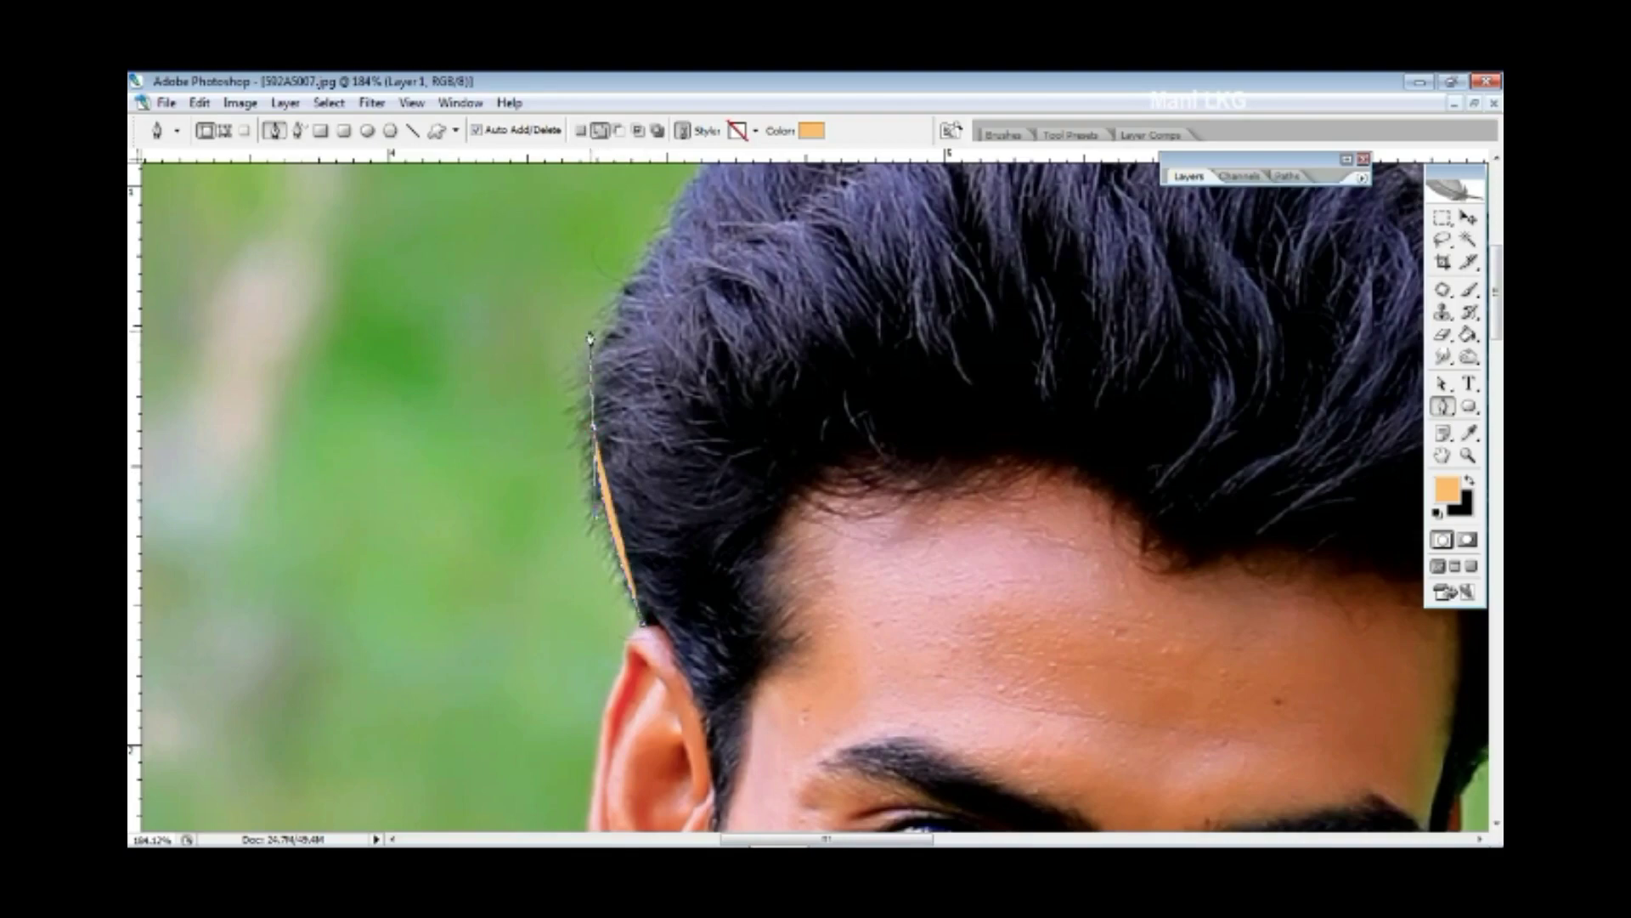
scroll(571, 393, "up", 1)
scroll(556, 424, "up", 1)
scroll(556, 425, "down", 1)
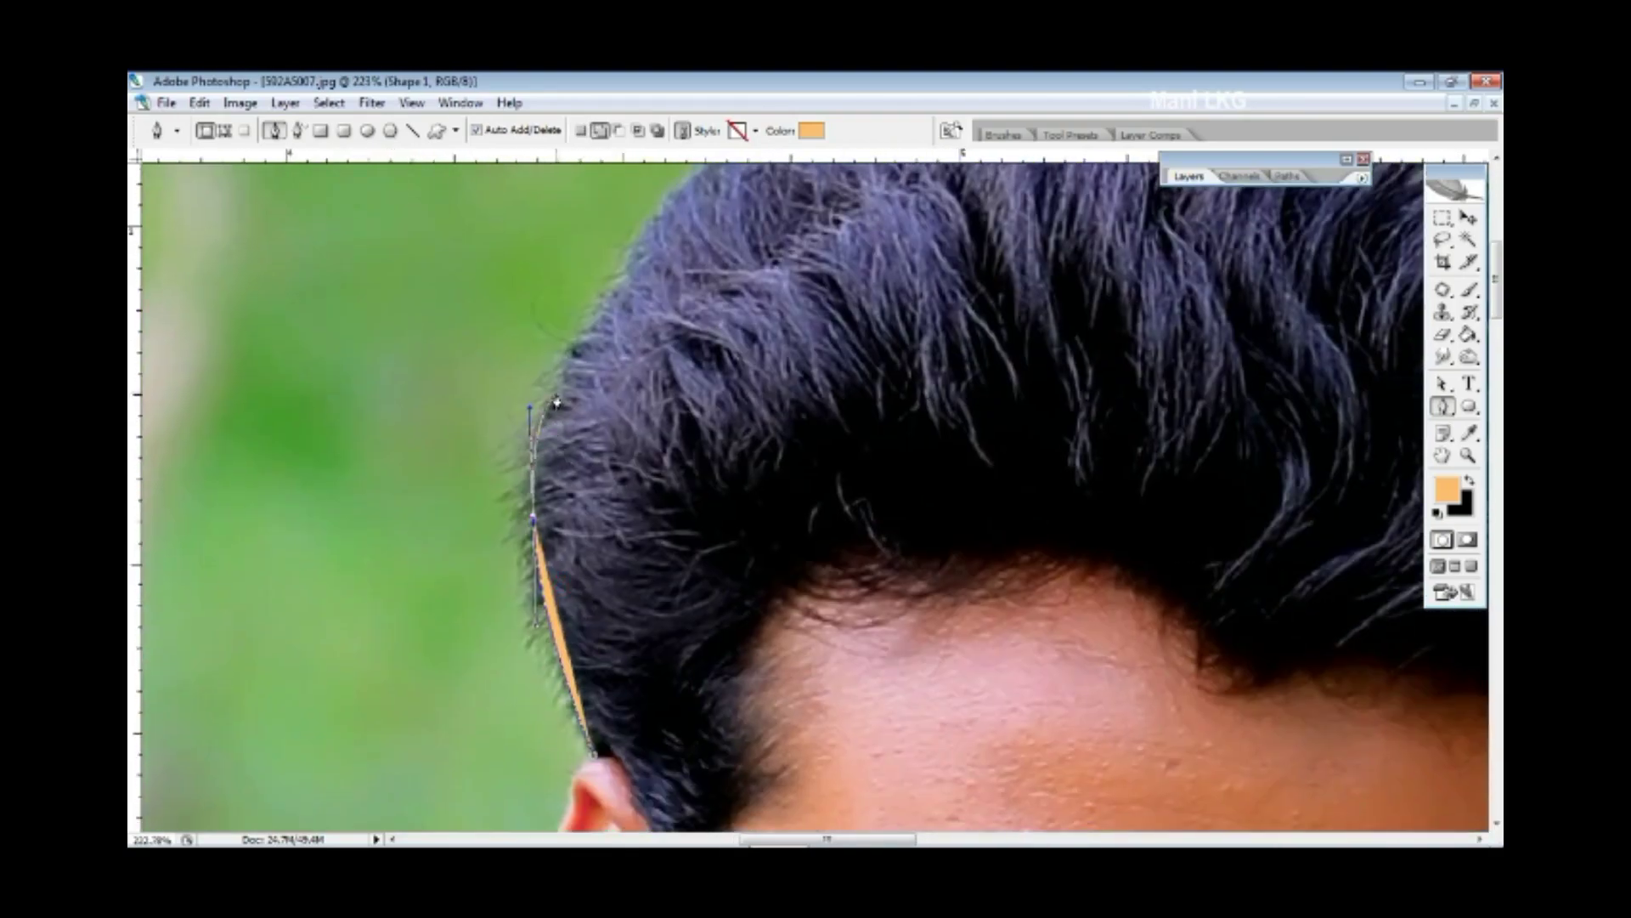
- Add curved anchors widening Shape 1 up the hair, then expand the Layers panel
left_click_drag(561, 401, 593, 331)
left_click(610, 291)
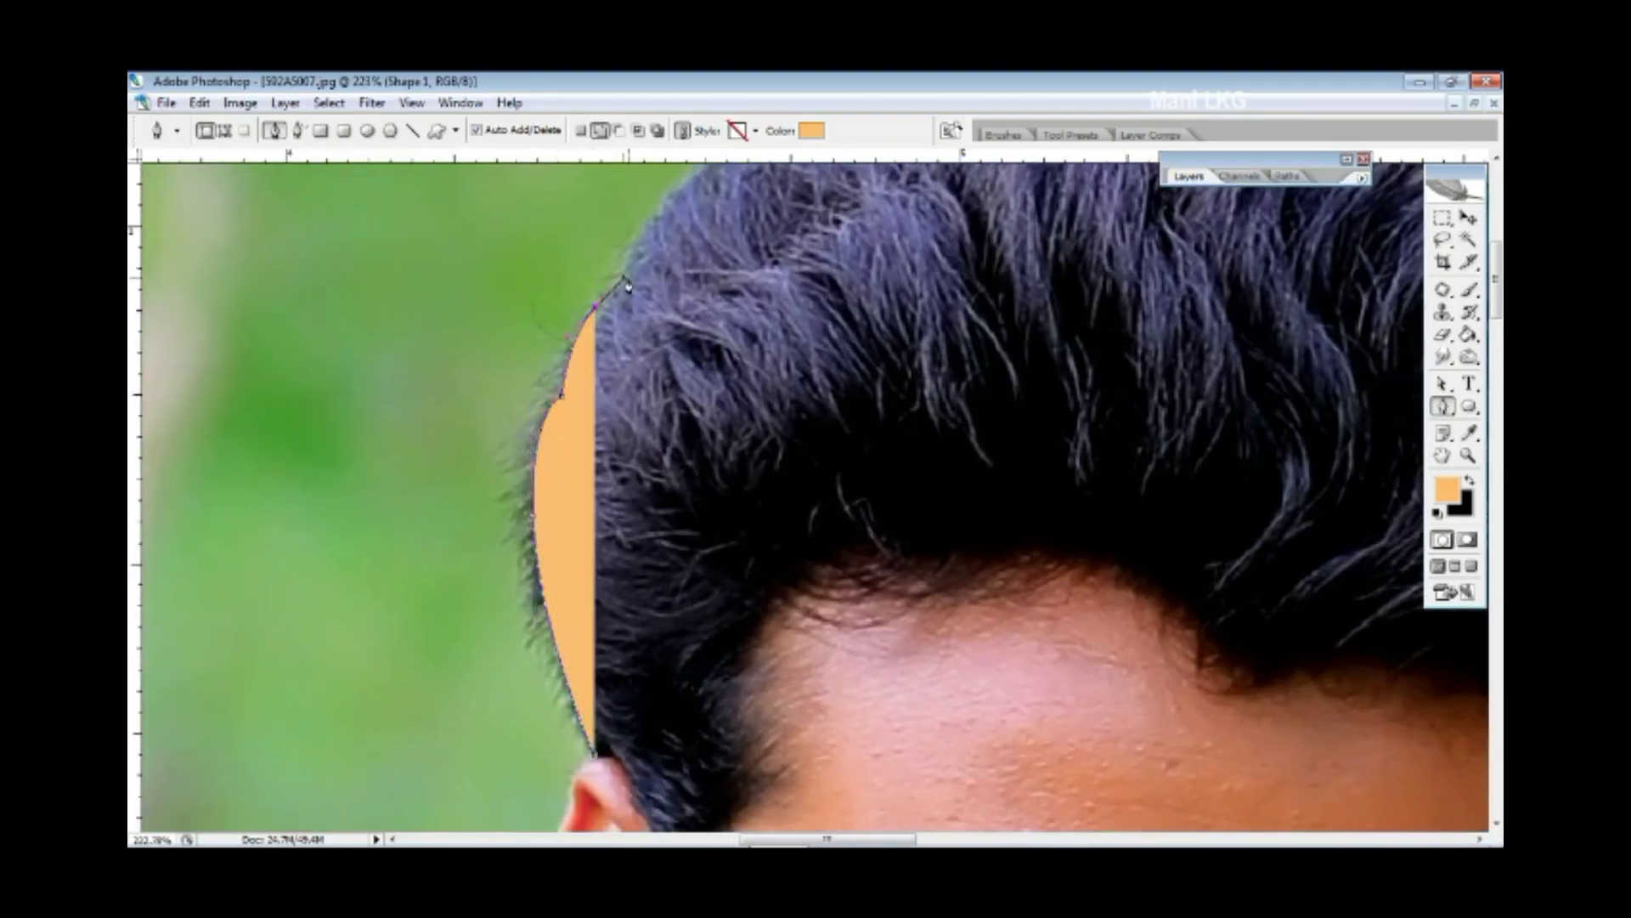
scroll(620, 357, "up", 3)
scroll(593, 561, "down", 3)
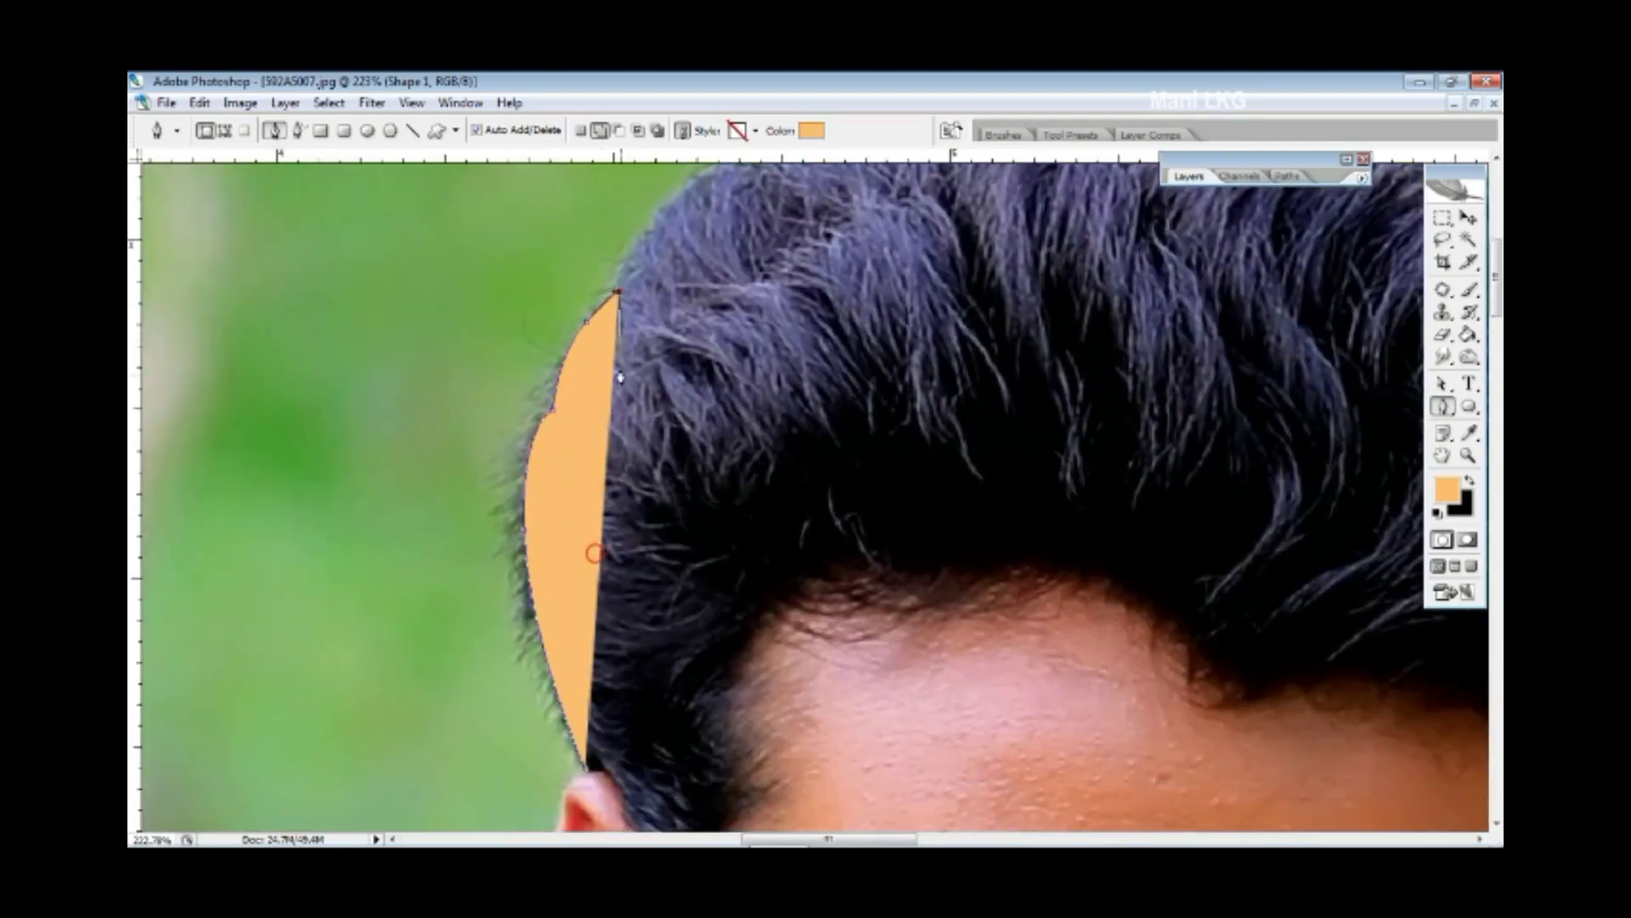
left_click_drag(617, 291, 928, 295)
left_click(1346, 160)
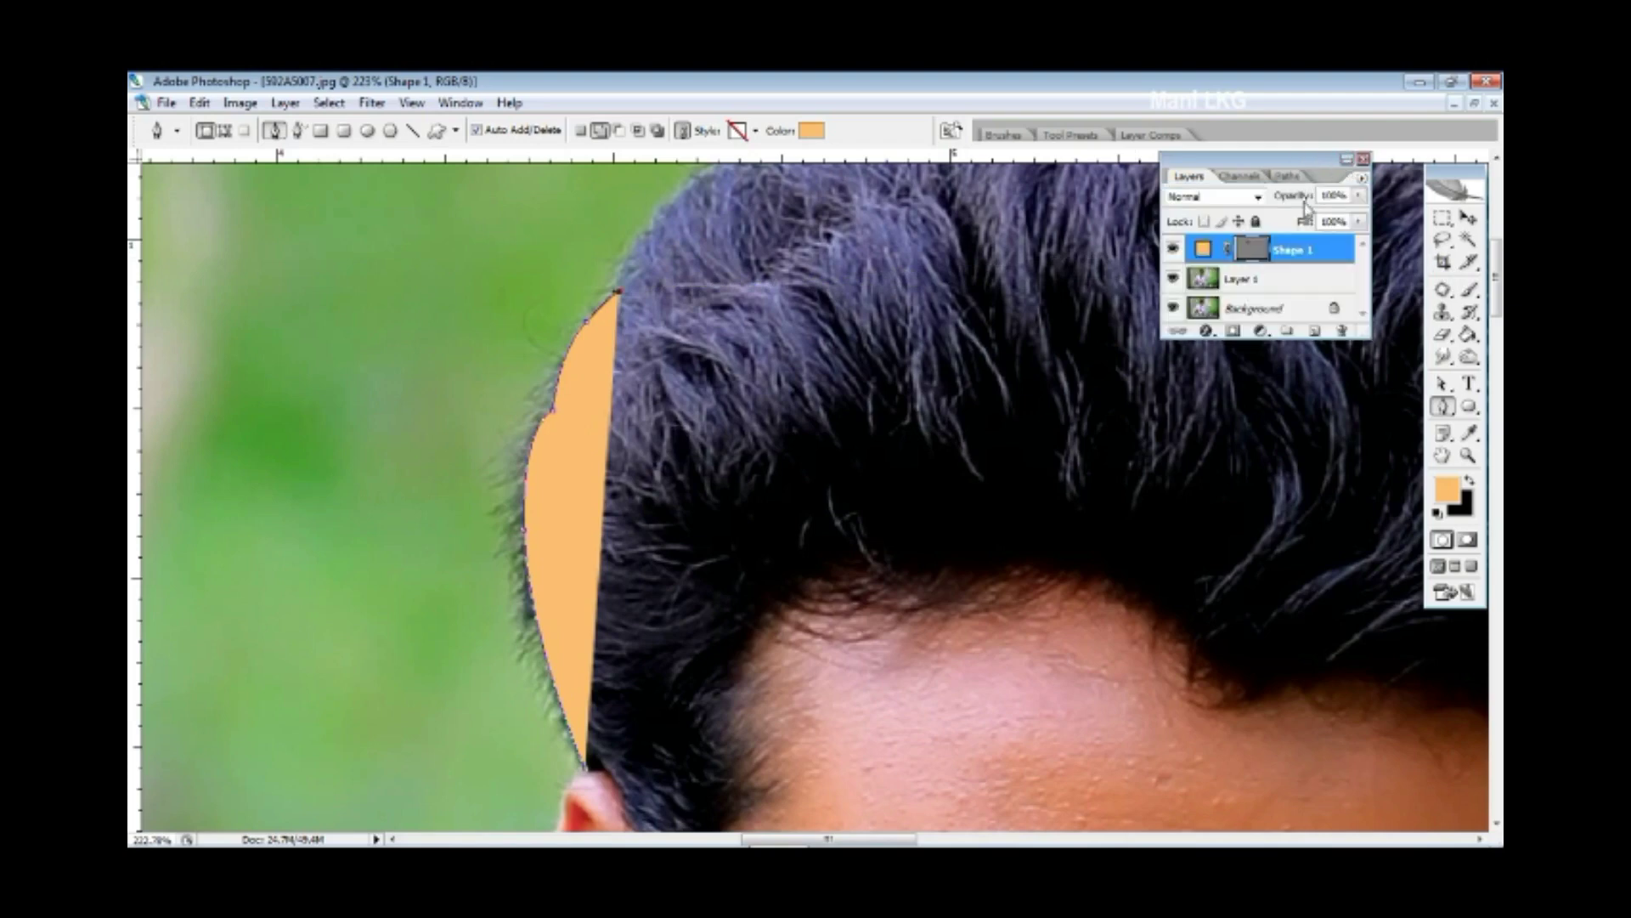
- Lower Shape 1's opacity to 25% and collapse the Layers panel
left_click_drag(1237, 202, 1242, 202)
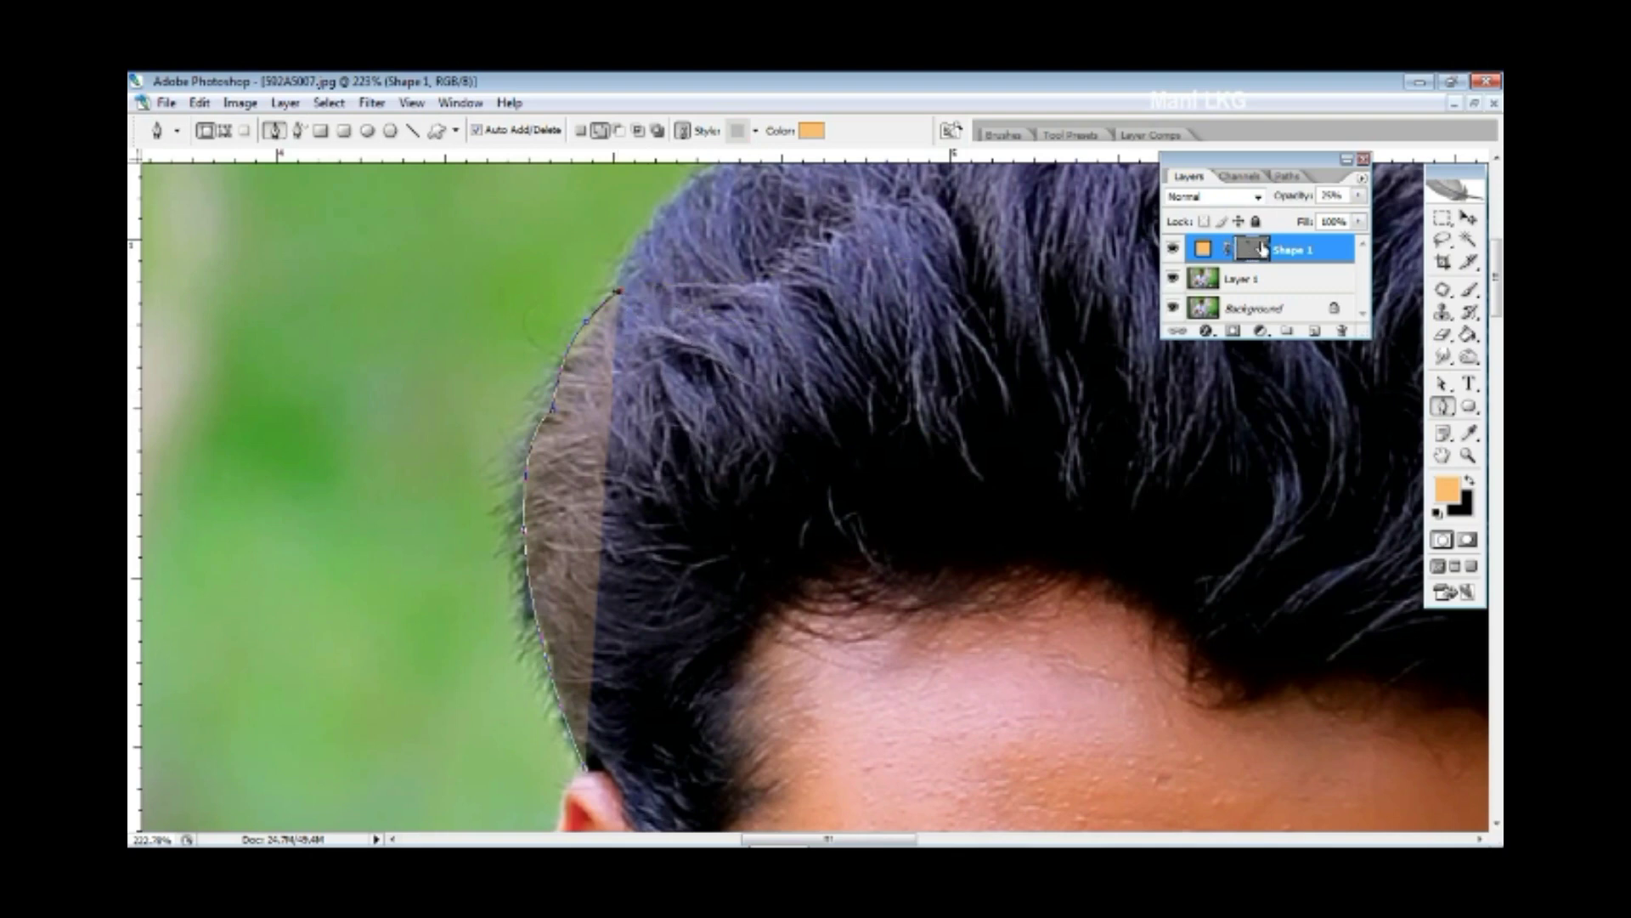
left_click(1348, 162)
scroll(655, 477, "up", 5)
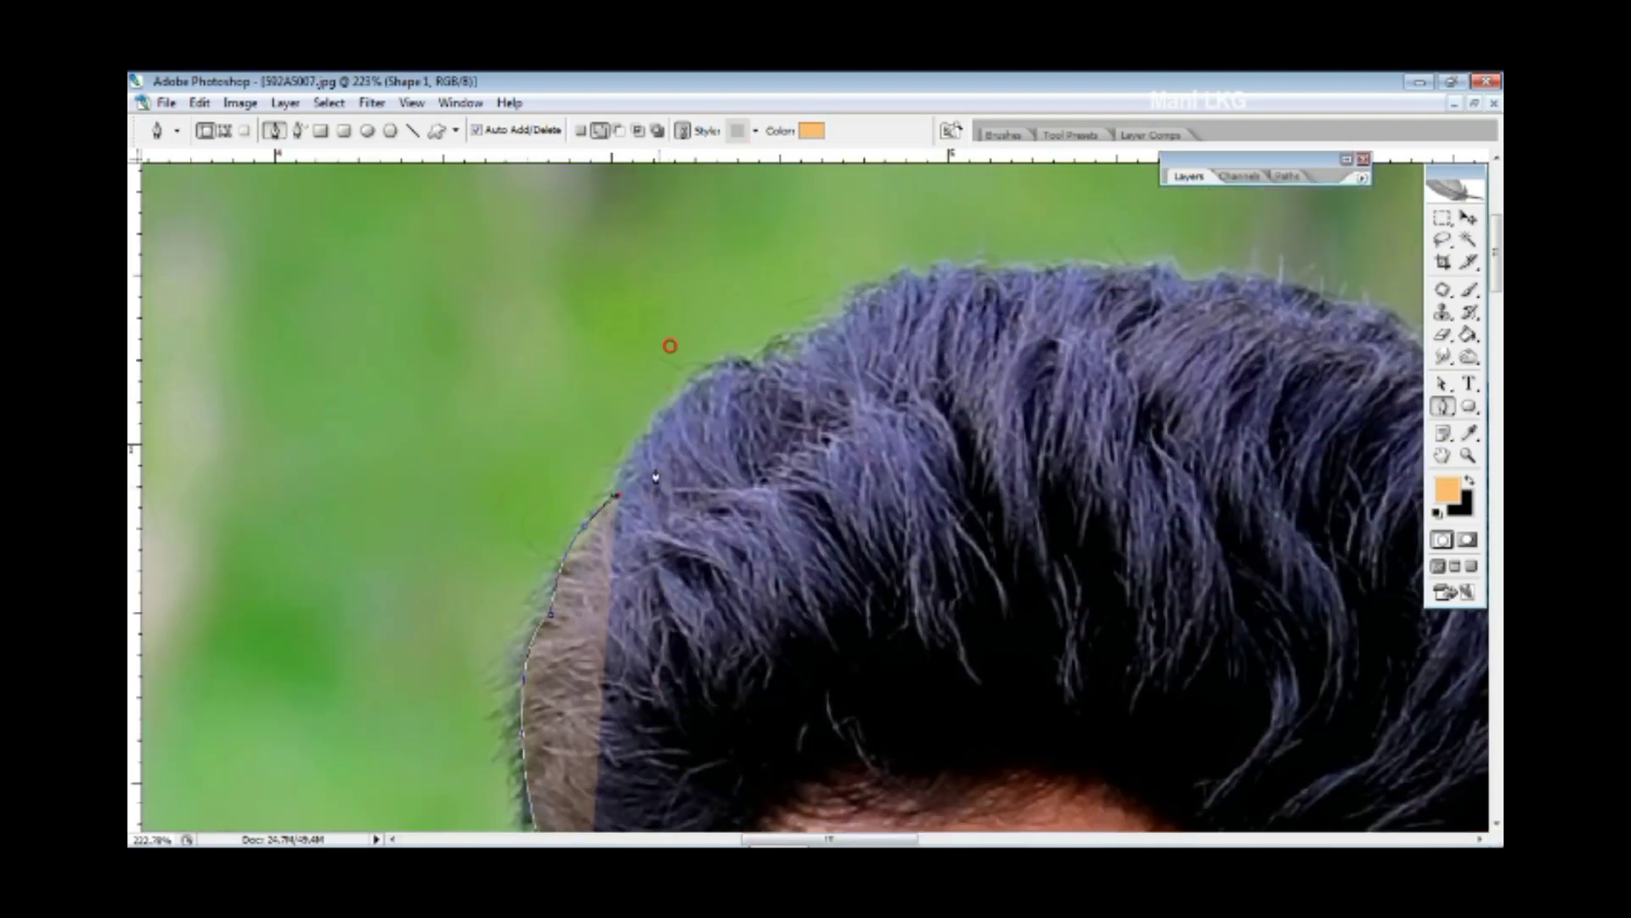
- Extend the hair outline with anchors across the top hairline and over the crown
left_click_drag(731, 364, 756, 374)
left_click(756, 366)
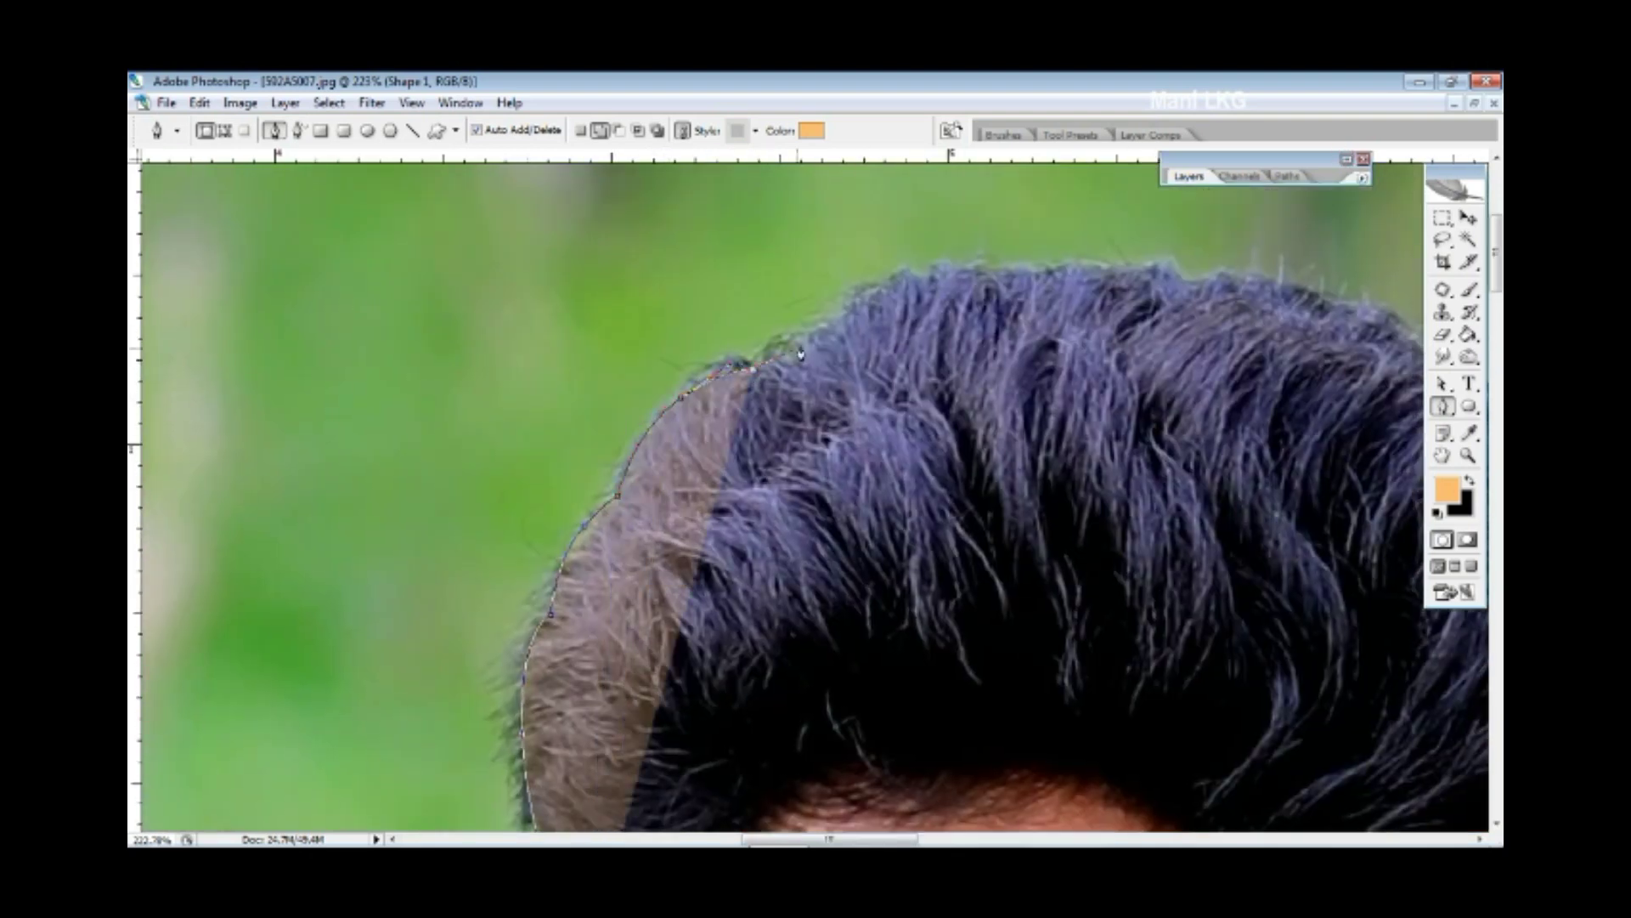
left_click(782, 340)
left_click(831, 328)
left_click_drag(841, 331, 460, 338)
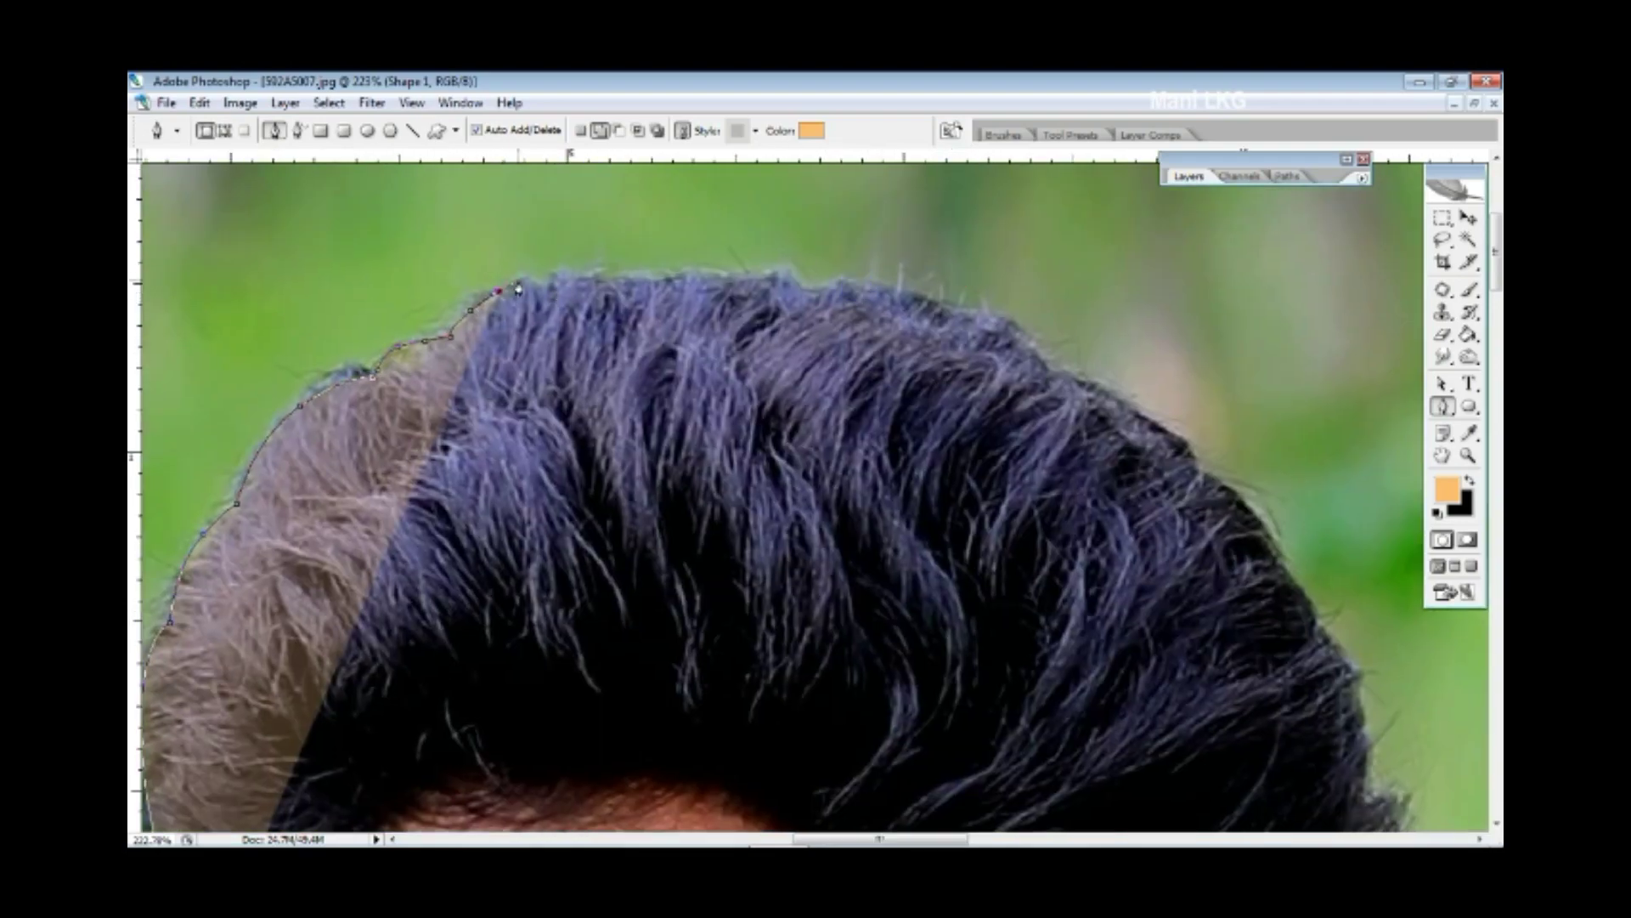
left_click(522, 280)
left_click(578, 276)
left_click(625, 274)
left_click(735, 281)
left_click(807, 296)
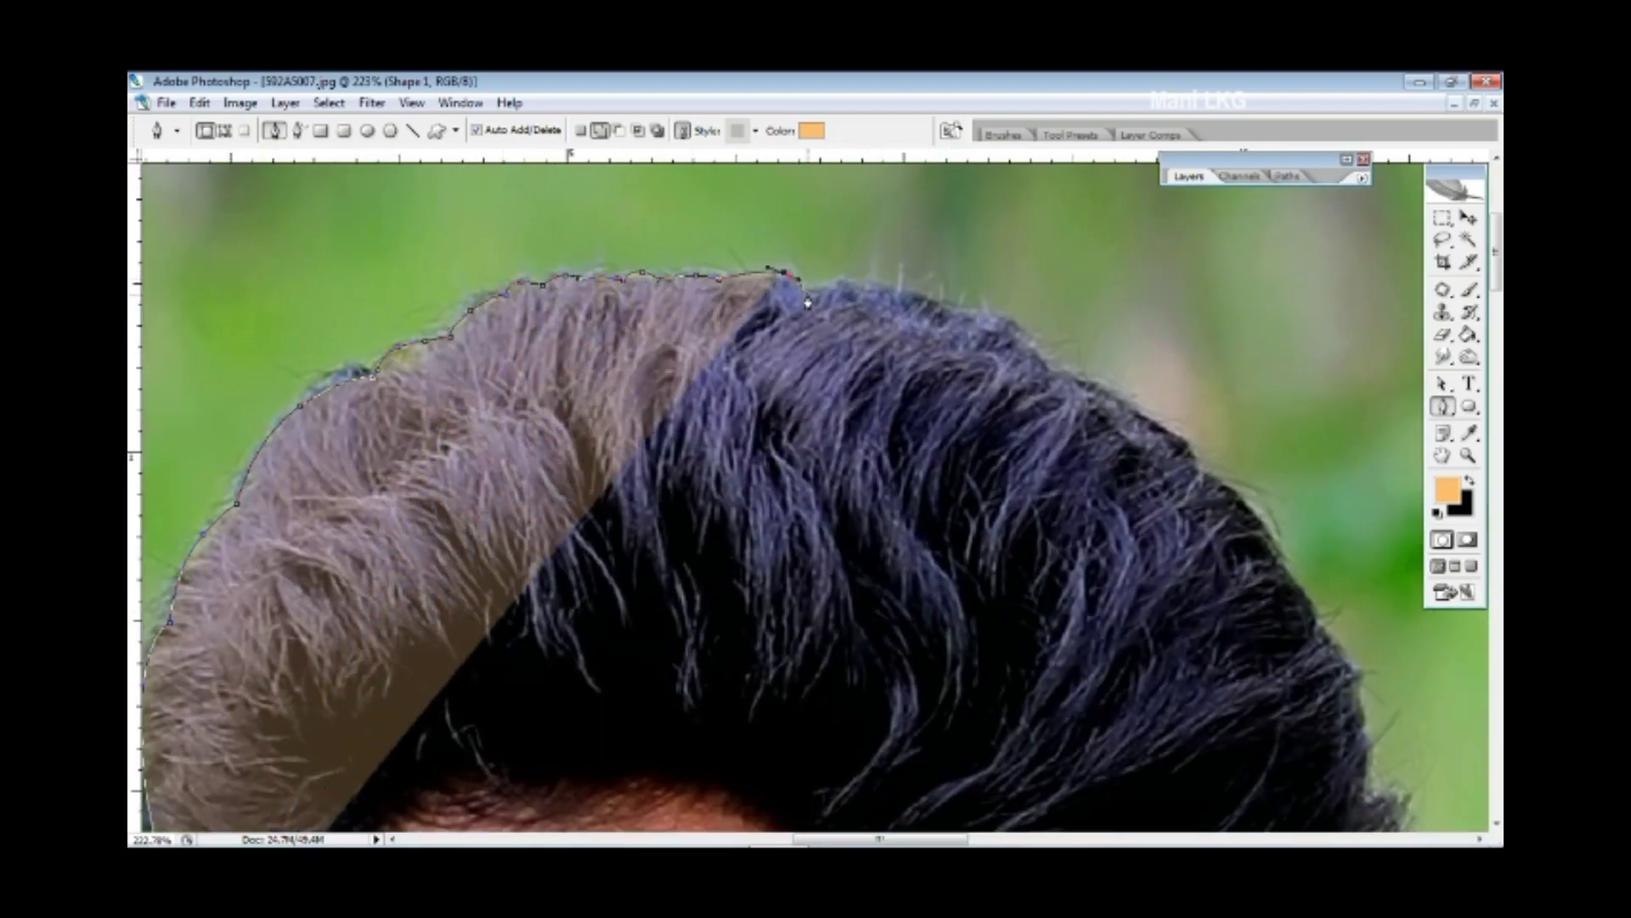
left_click_drag(864, 289, 606, 289)
- Continue the outline down the hair's right side past the temple and ear
left_click(986, 340)
scroll(1011, 382, "down", 3)
scroll(1011, 383, "down", 2)
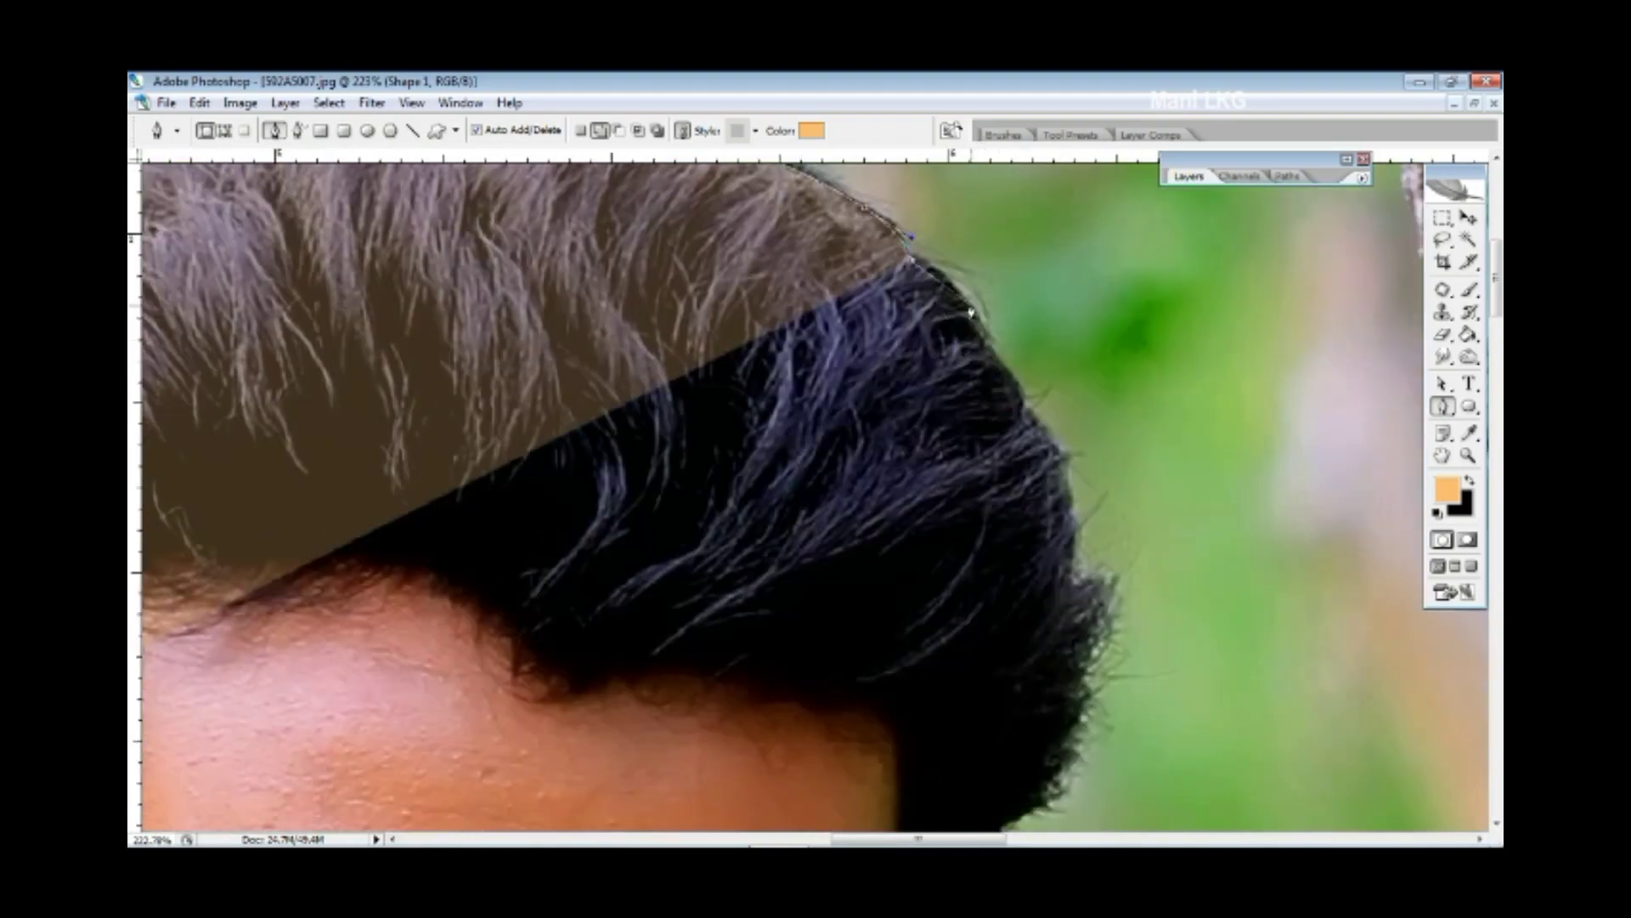
left_click(1020, 373)
scroll(1020, 374, "down", 2)
scroll(996, 523, "down", 2)
left_click(995, 523)
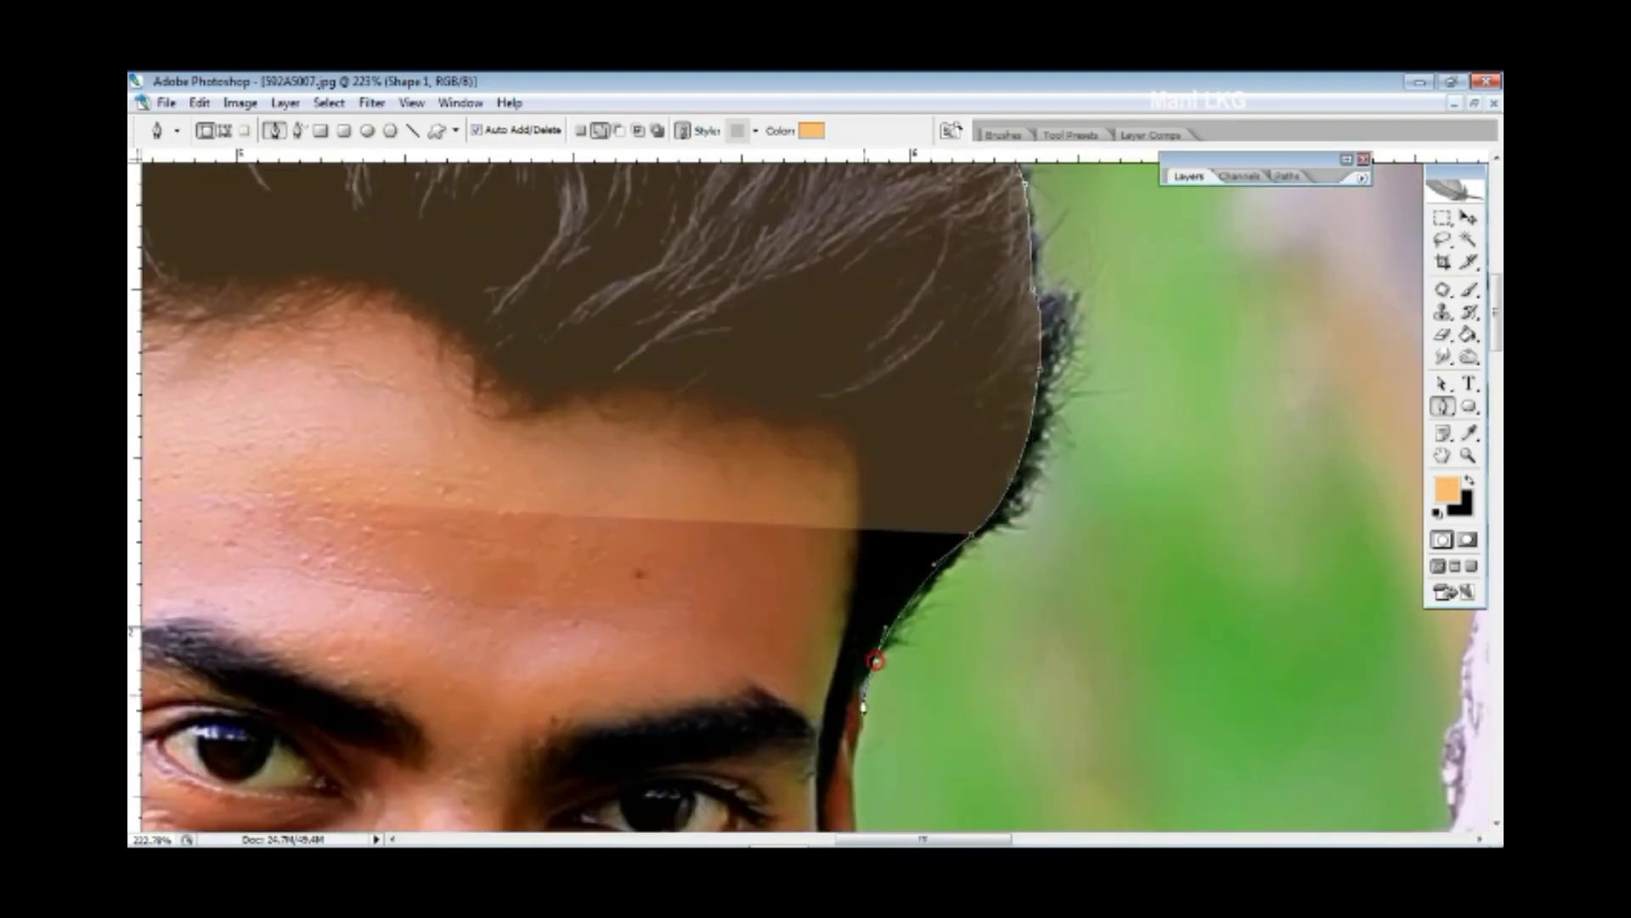
scroll(991, 437, "up", 2)
scroll(954, 492, "down", 1)
left_click(932, 680)
scroll(941, 710, "down", 3)
left_click(921, 544)
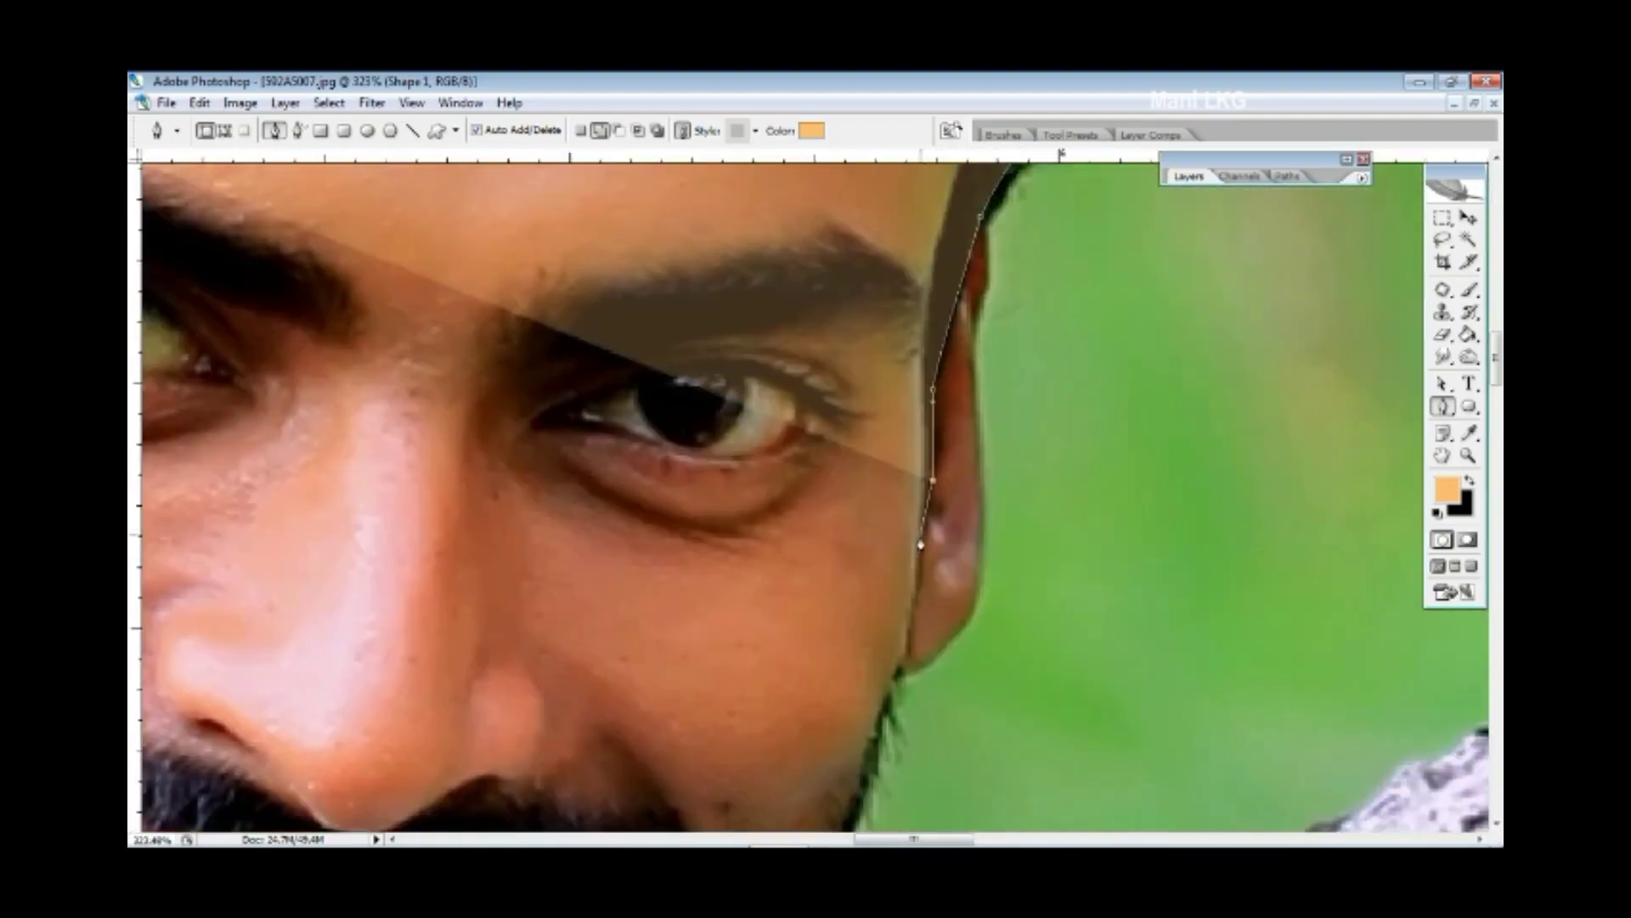
scroll(911, 661, "down", 2)
left_click(906, 595)
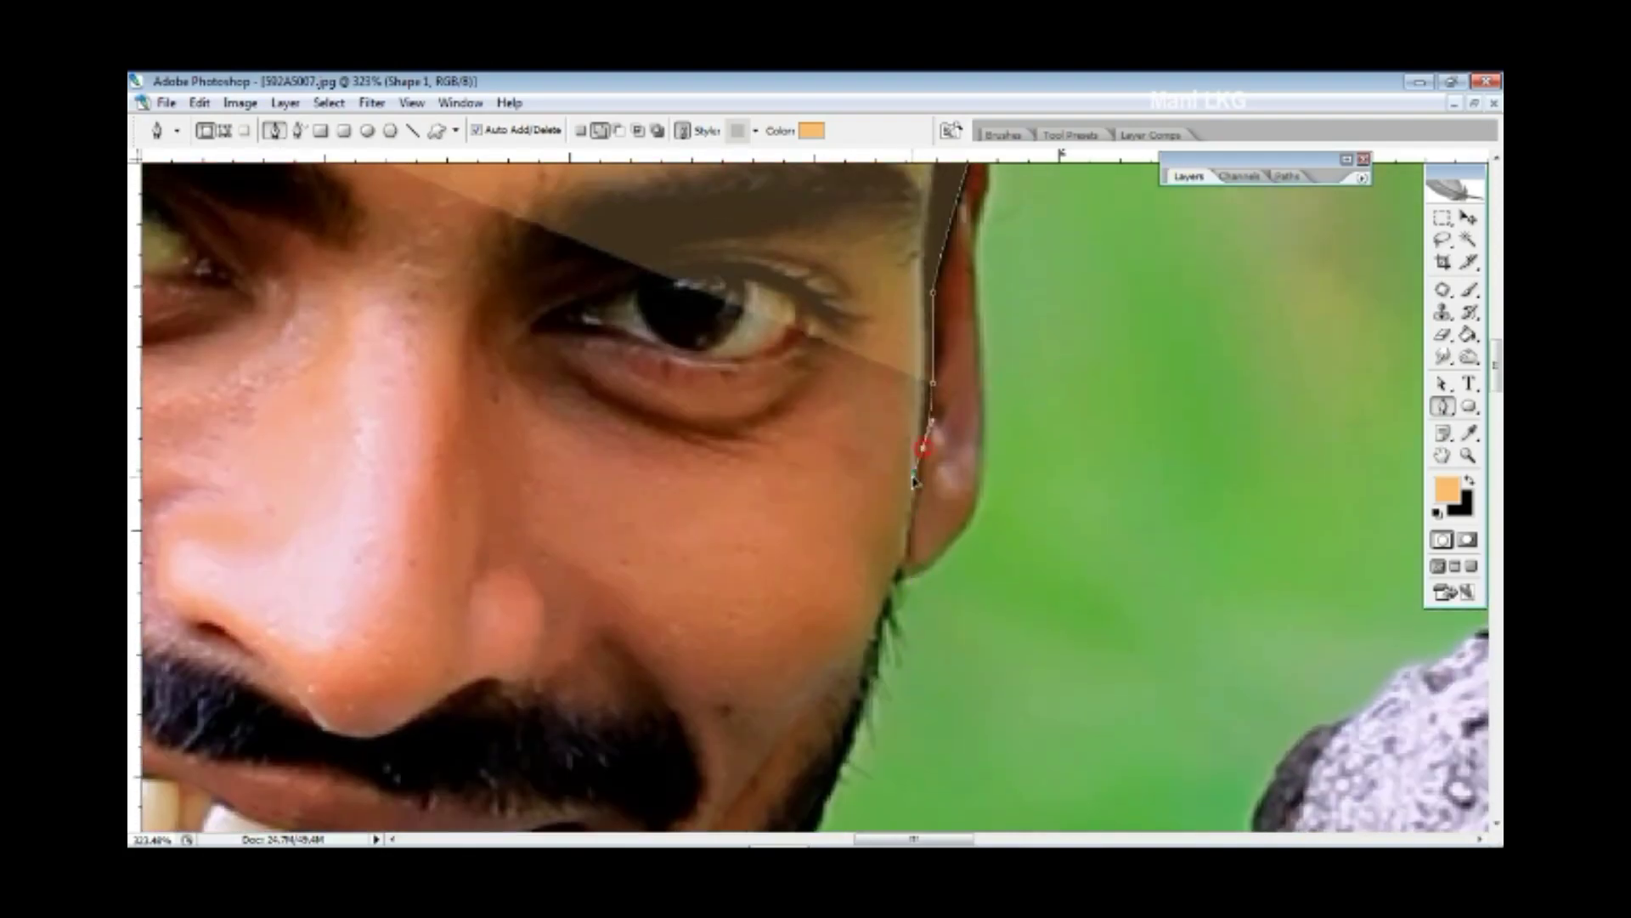
- Curve the outline back along the forehead hairline toward the left
scroll(935, 510, "up", 5)
scroll(995, 274, "up", 3)
left_click_drag(819, 467, 692, 451)
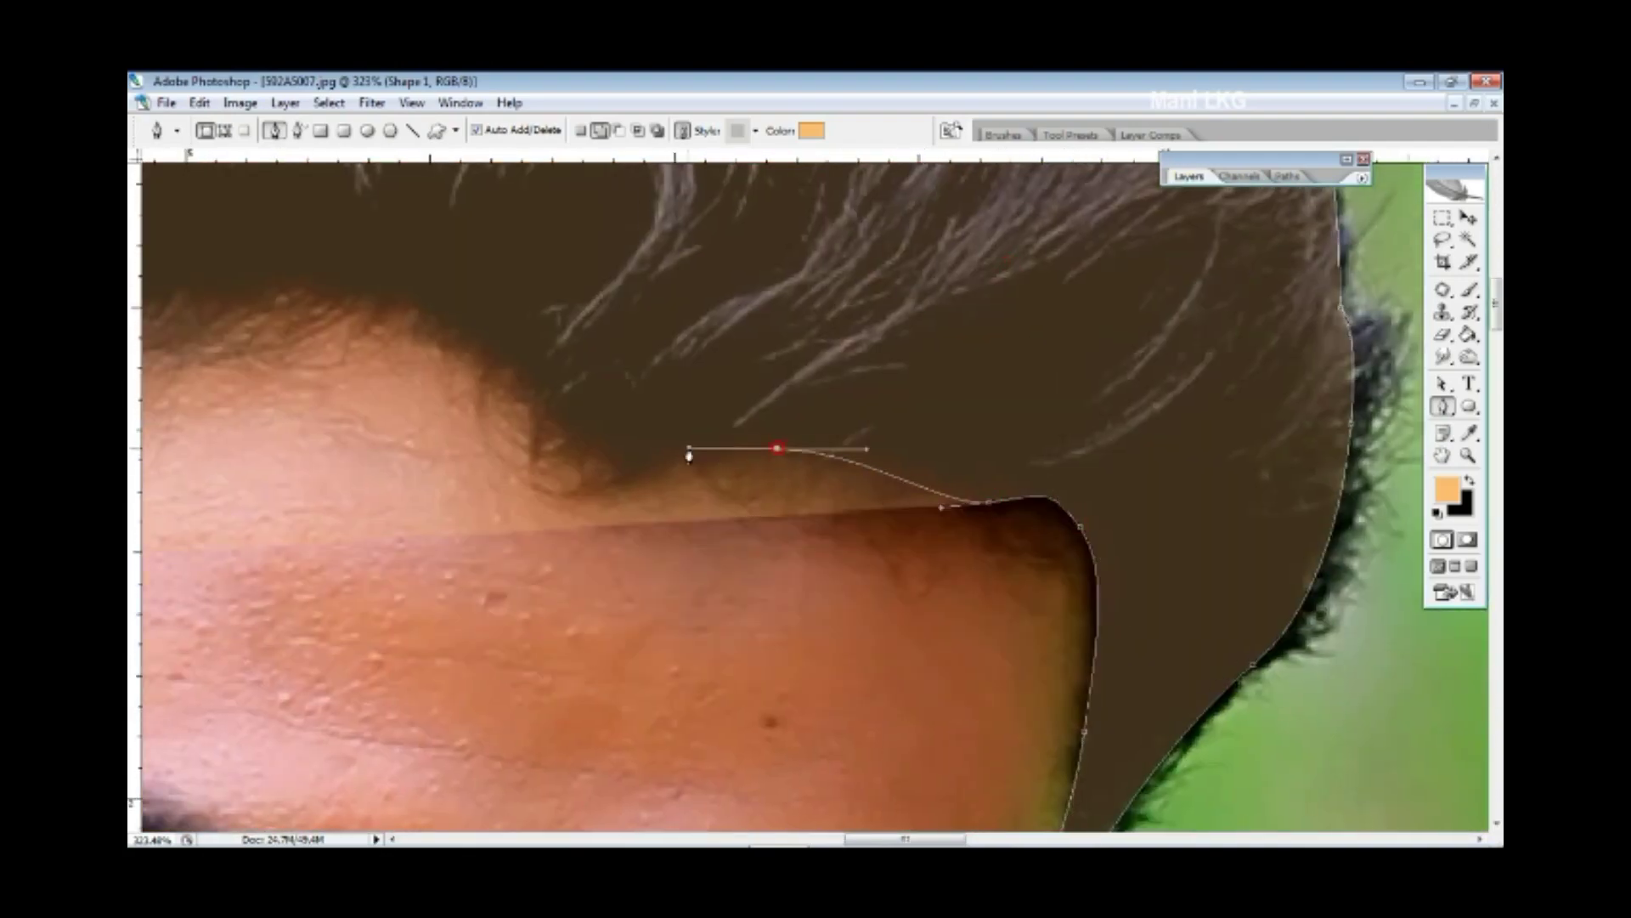
scroll(1002, 474, "left", 3)
left_click_drag(957, 425, 1045, 429)
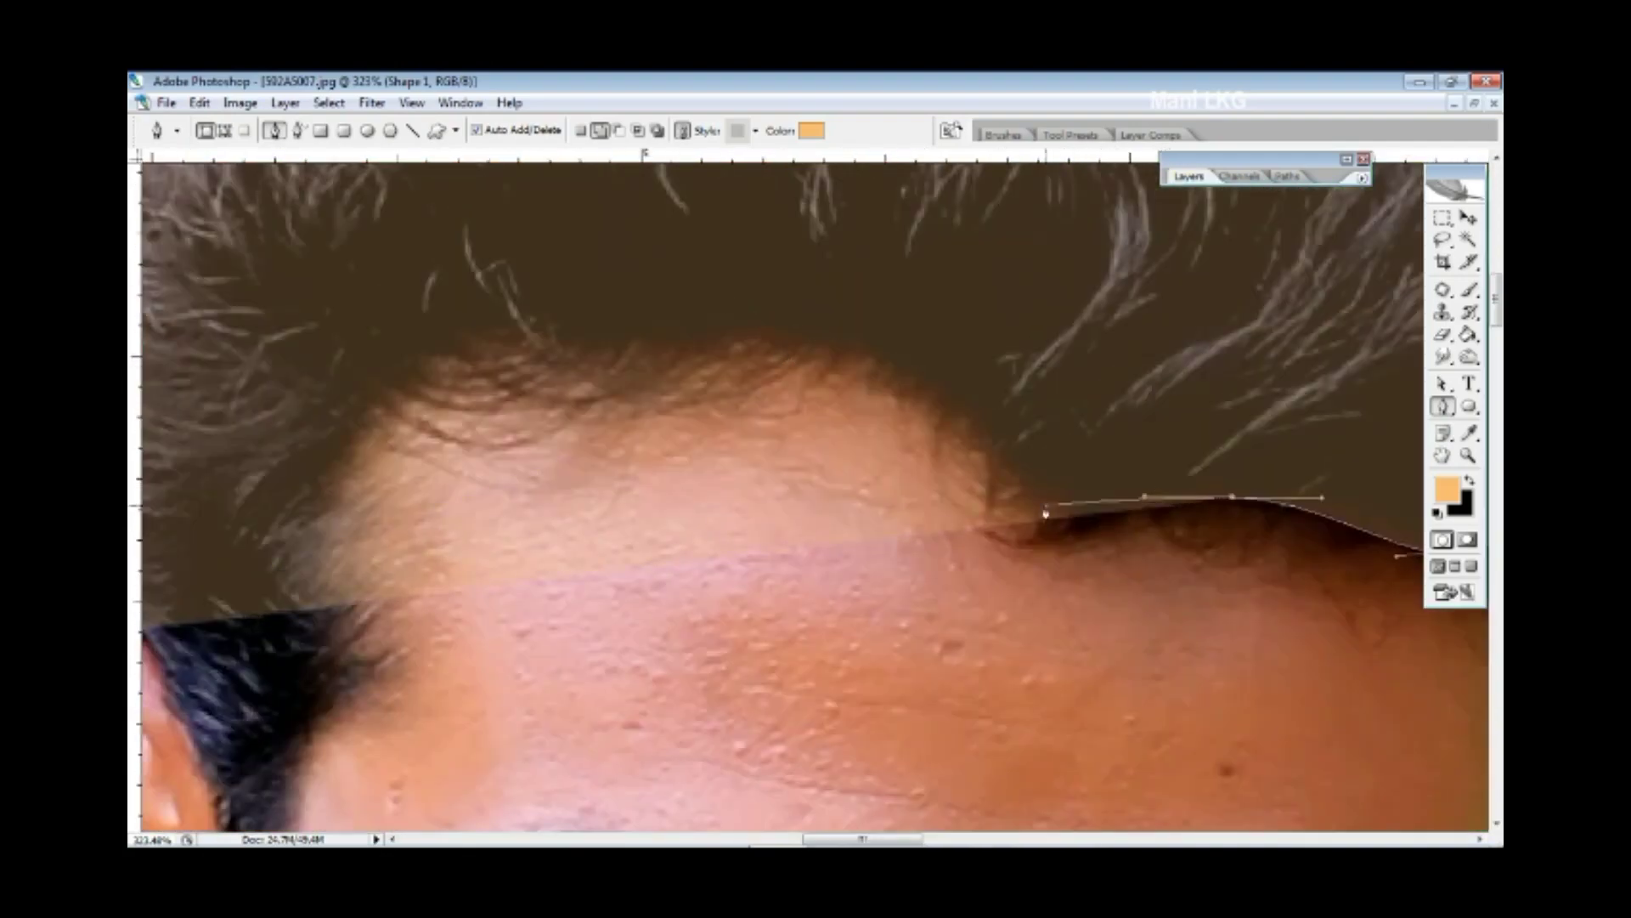
scroll(1050, 569, "down", 2)
left_click_drag(1050, 569, 1017, 572)
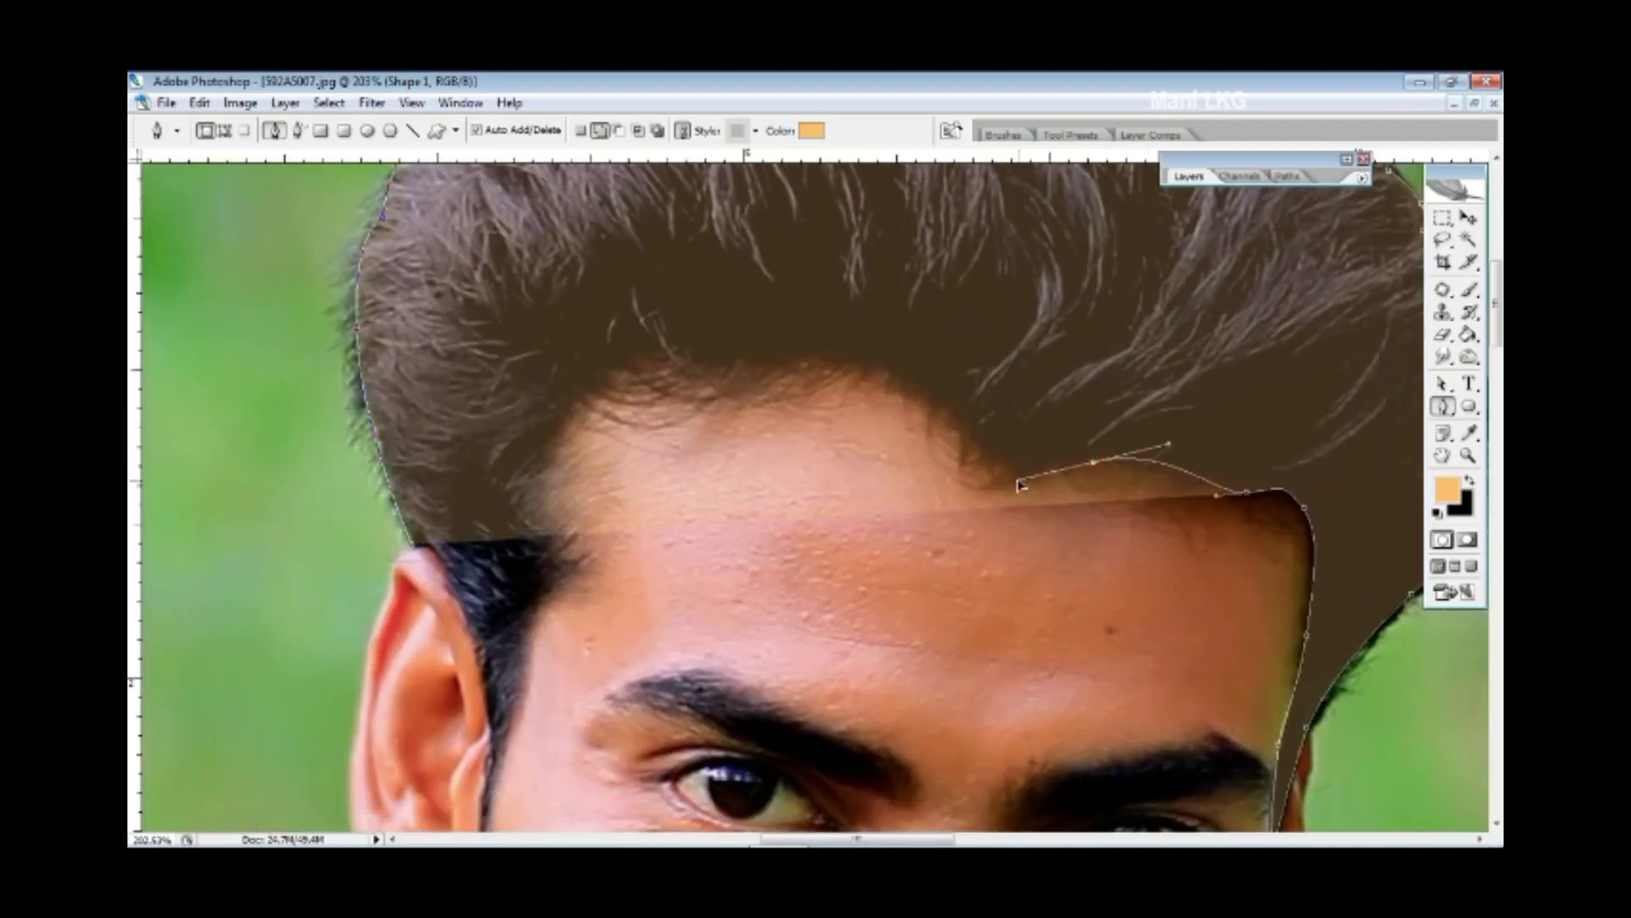
mouse_move(911, 382)
left_mouse_down()
mouse_move(854, 340)
mouse_move(895, 367)
left_mouse_up()
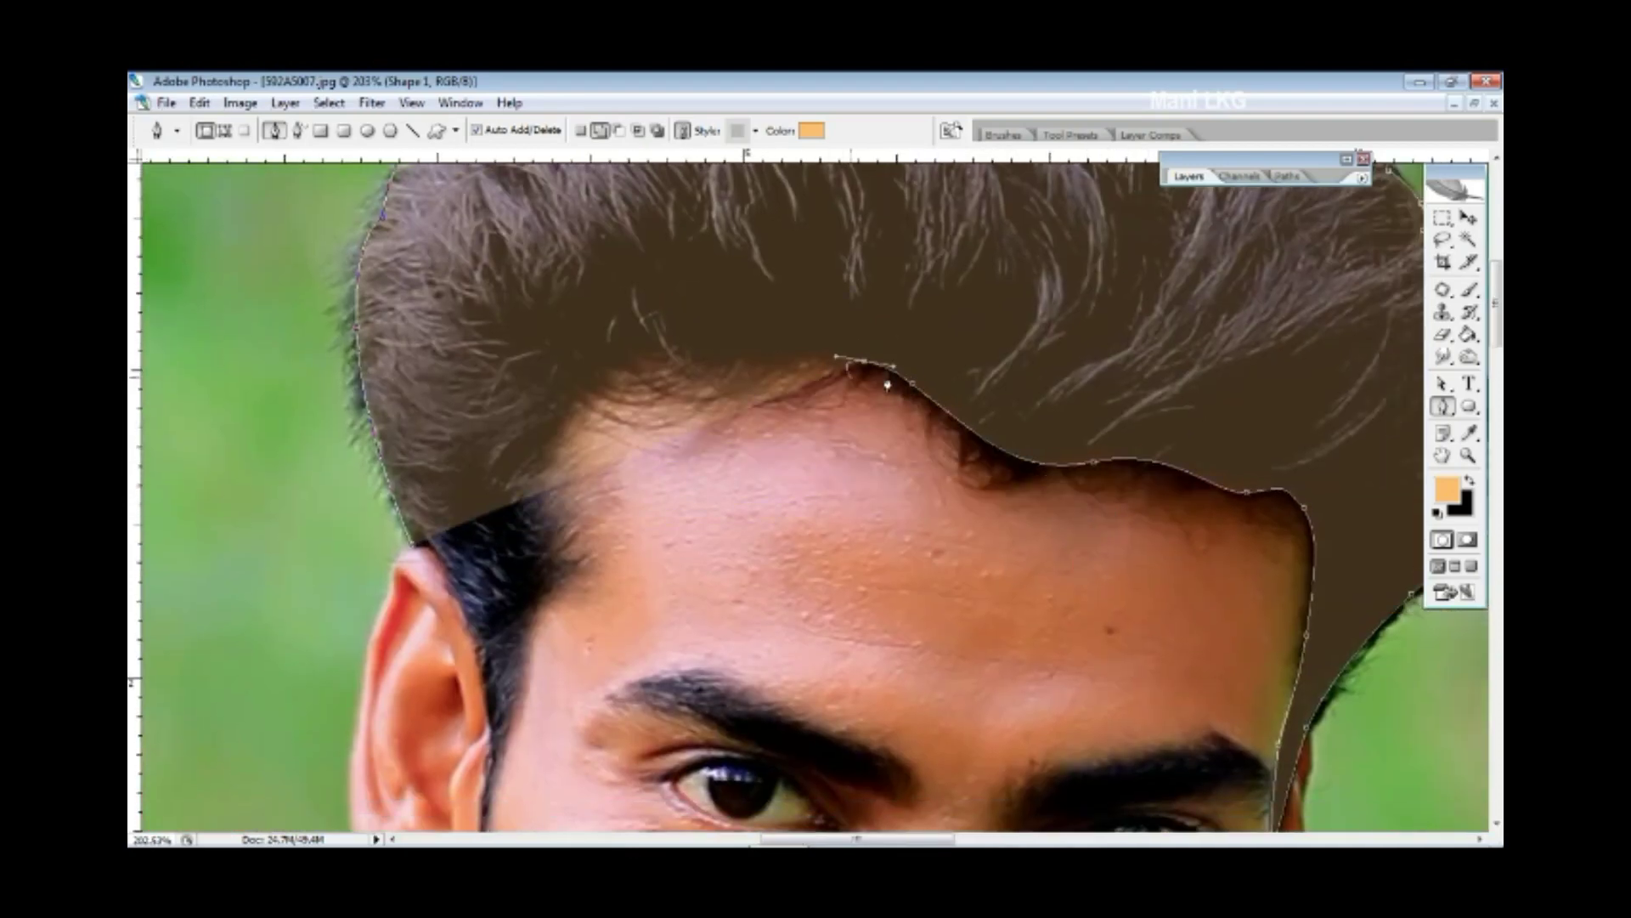
scroll(864, 367, "up", 2)
- Bend Shape 1's edge with curved anchors across the forehead hairline, then extend it down the sideburn
left_click_drag(903, 436, 933, 399)
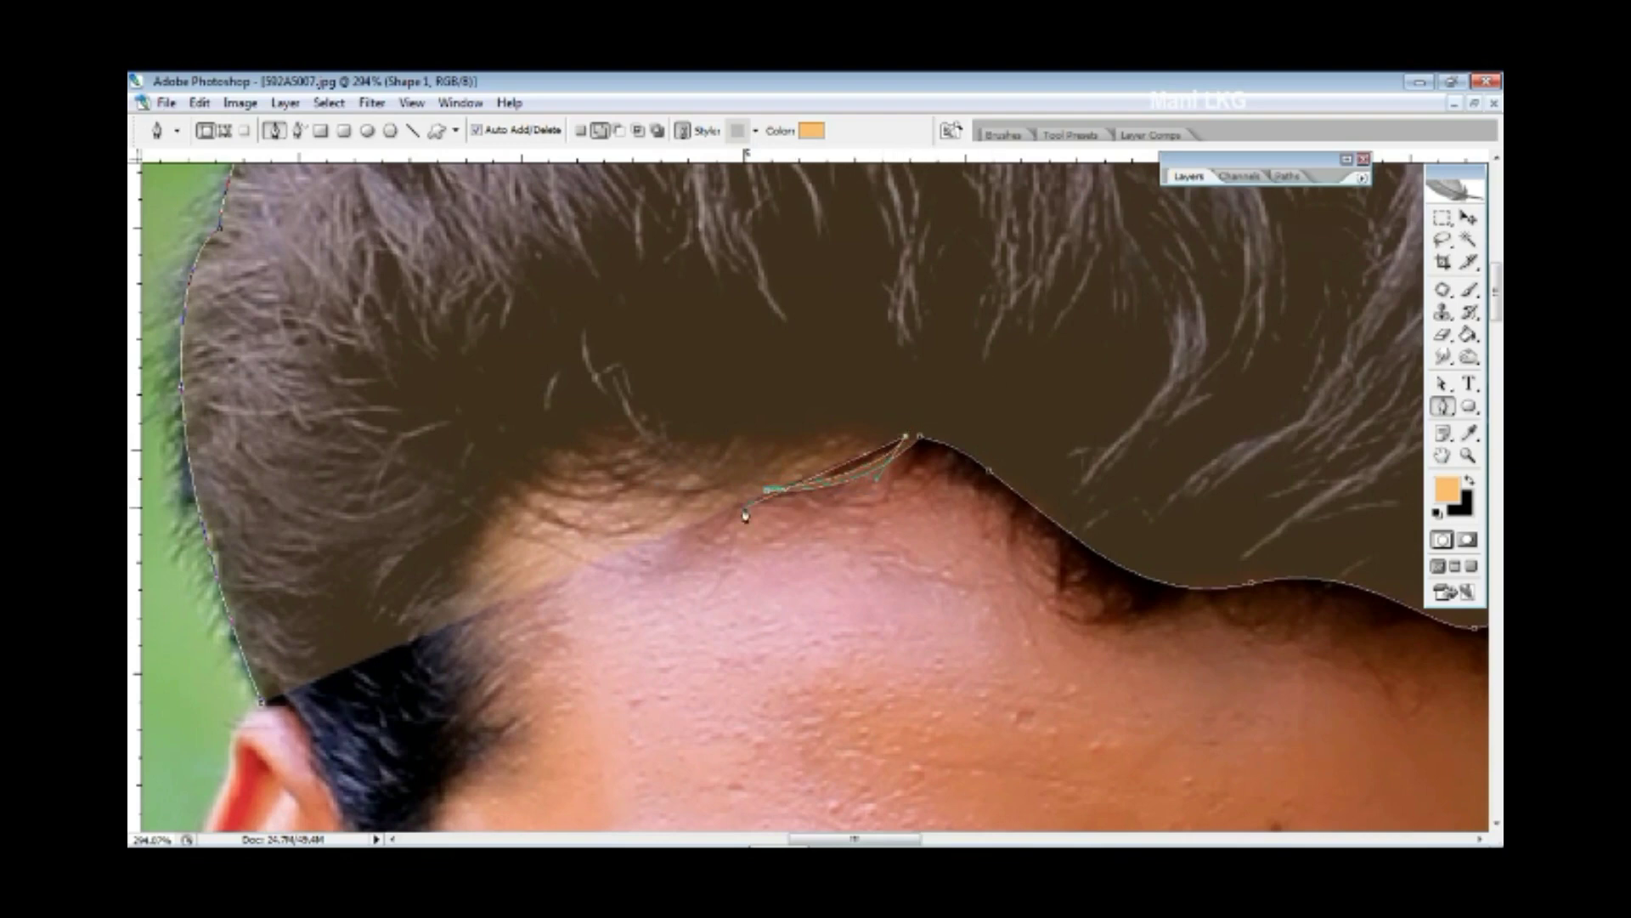
left_click_drag(714, 512, 588, 500)
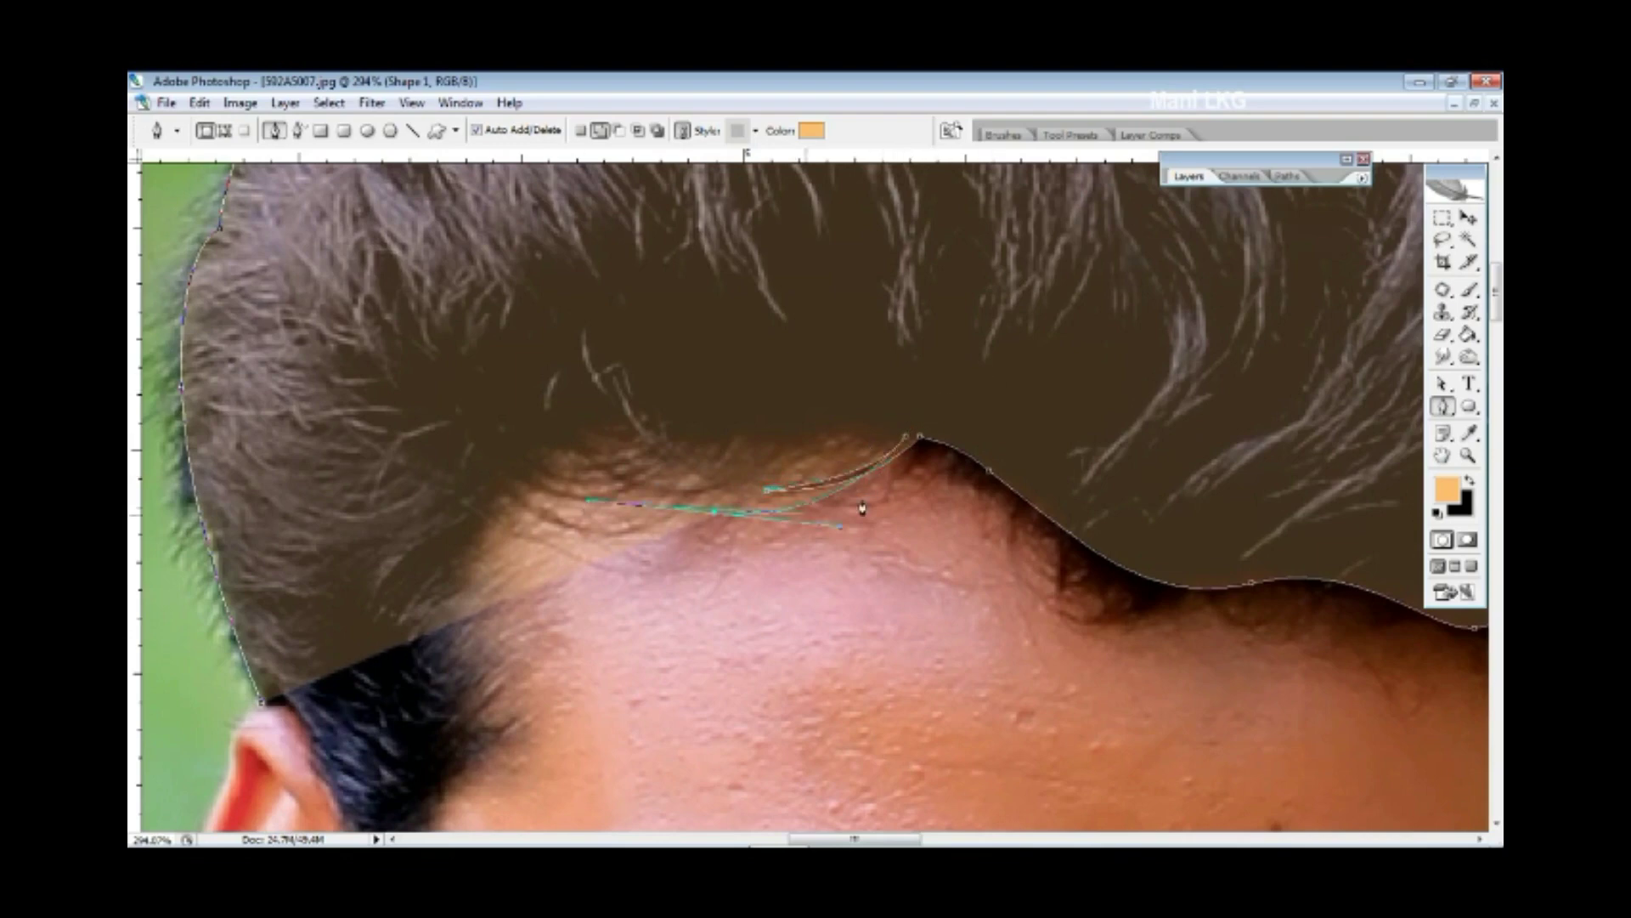
left_click(529, 460)
left_click(902, 436)
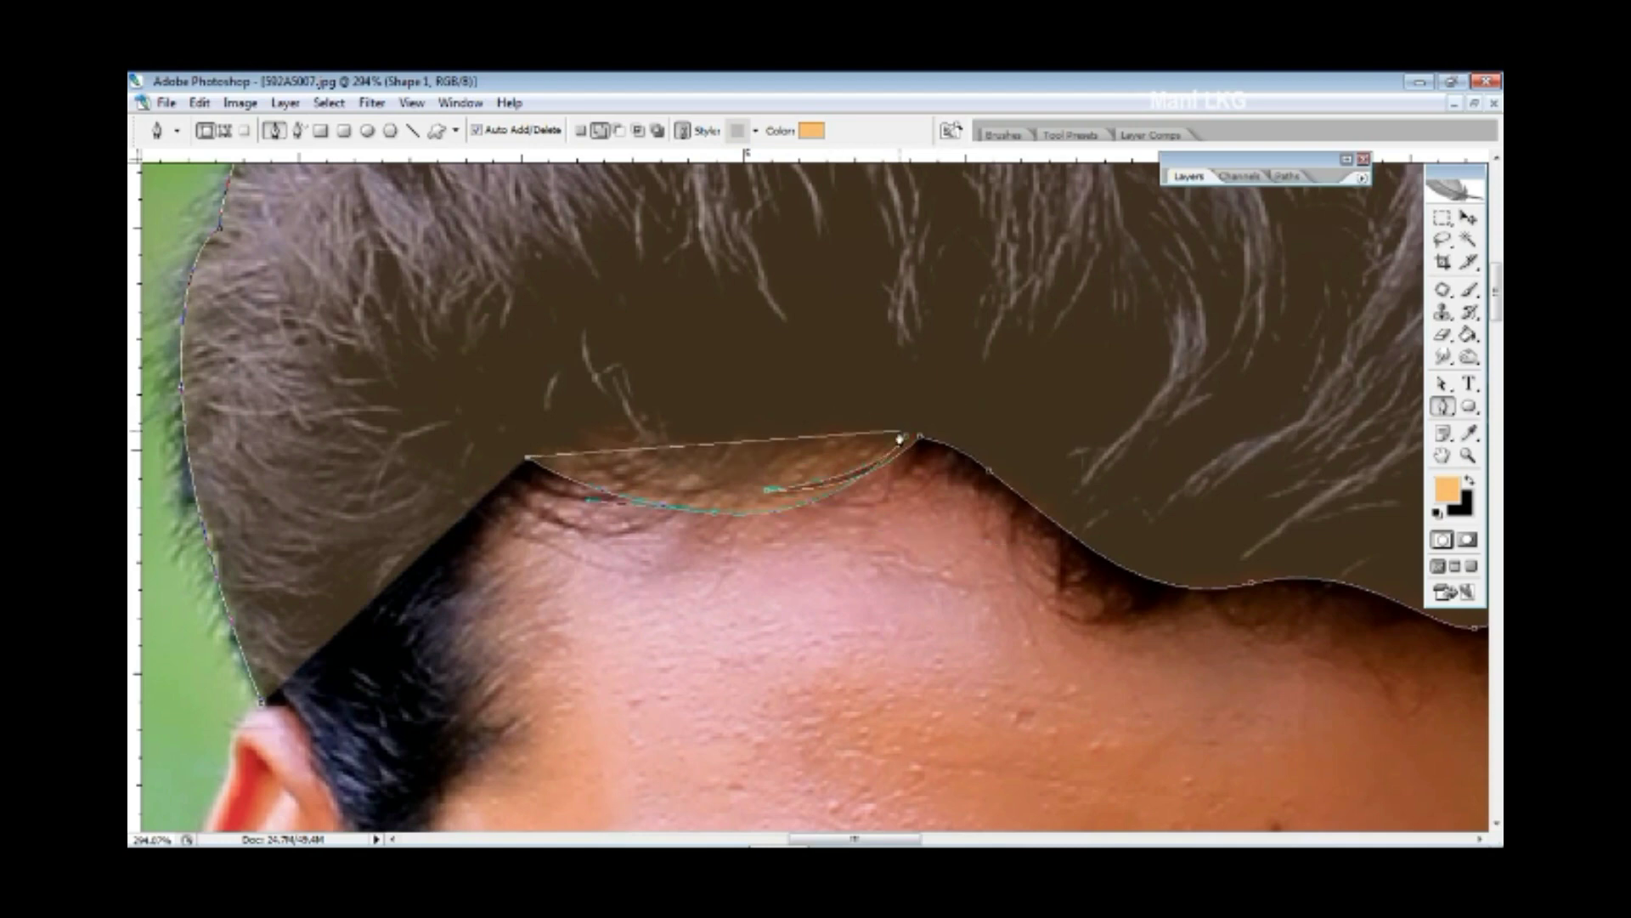
left_click_drag(902, 437, 850, 444)
left_click_drag(745, 501, 794, 443)
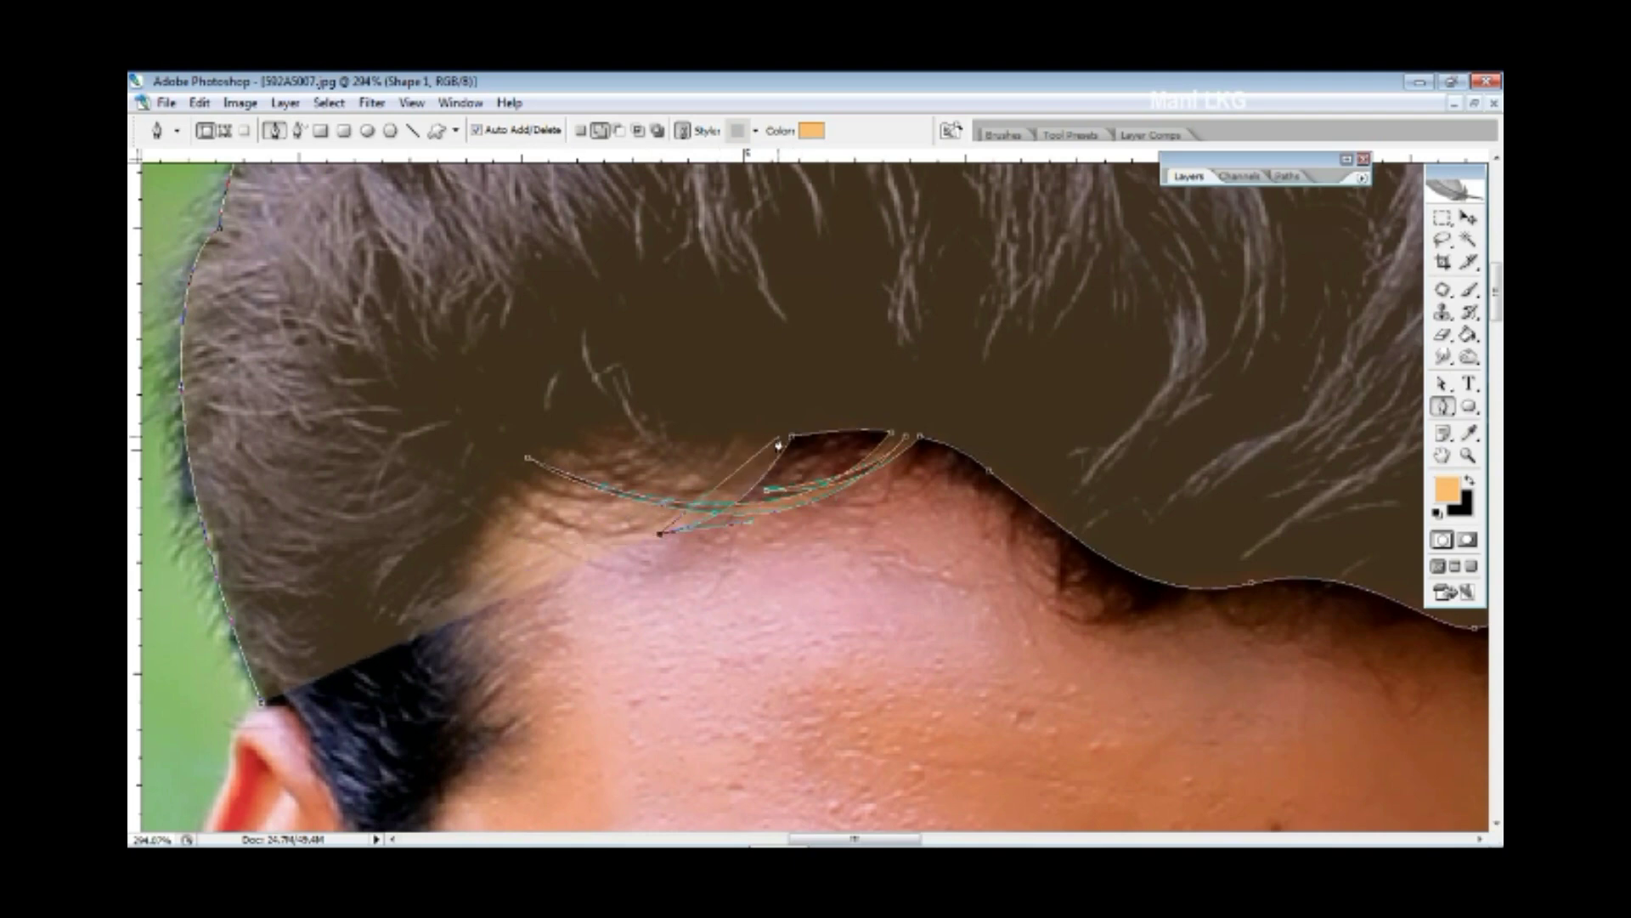
mouse_move(665, 450)
left_mouse_down()
mouse_move(583, 444)
mouse_move(472, 525)
left_mouse_up()
left_click_drag(487, 653, 487, 723)
scroll(486, 724, "down", 5)
- Trace the beard outline down the left sideburn and jawline toward the chin
scroll(486, 724, "down", 5)
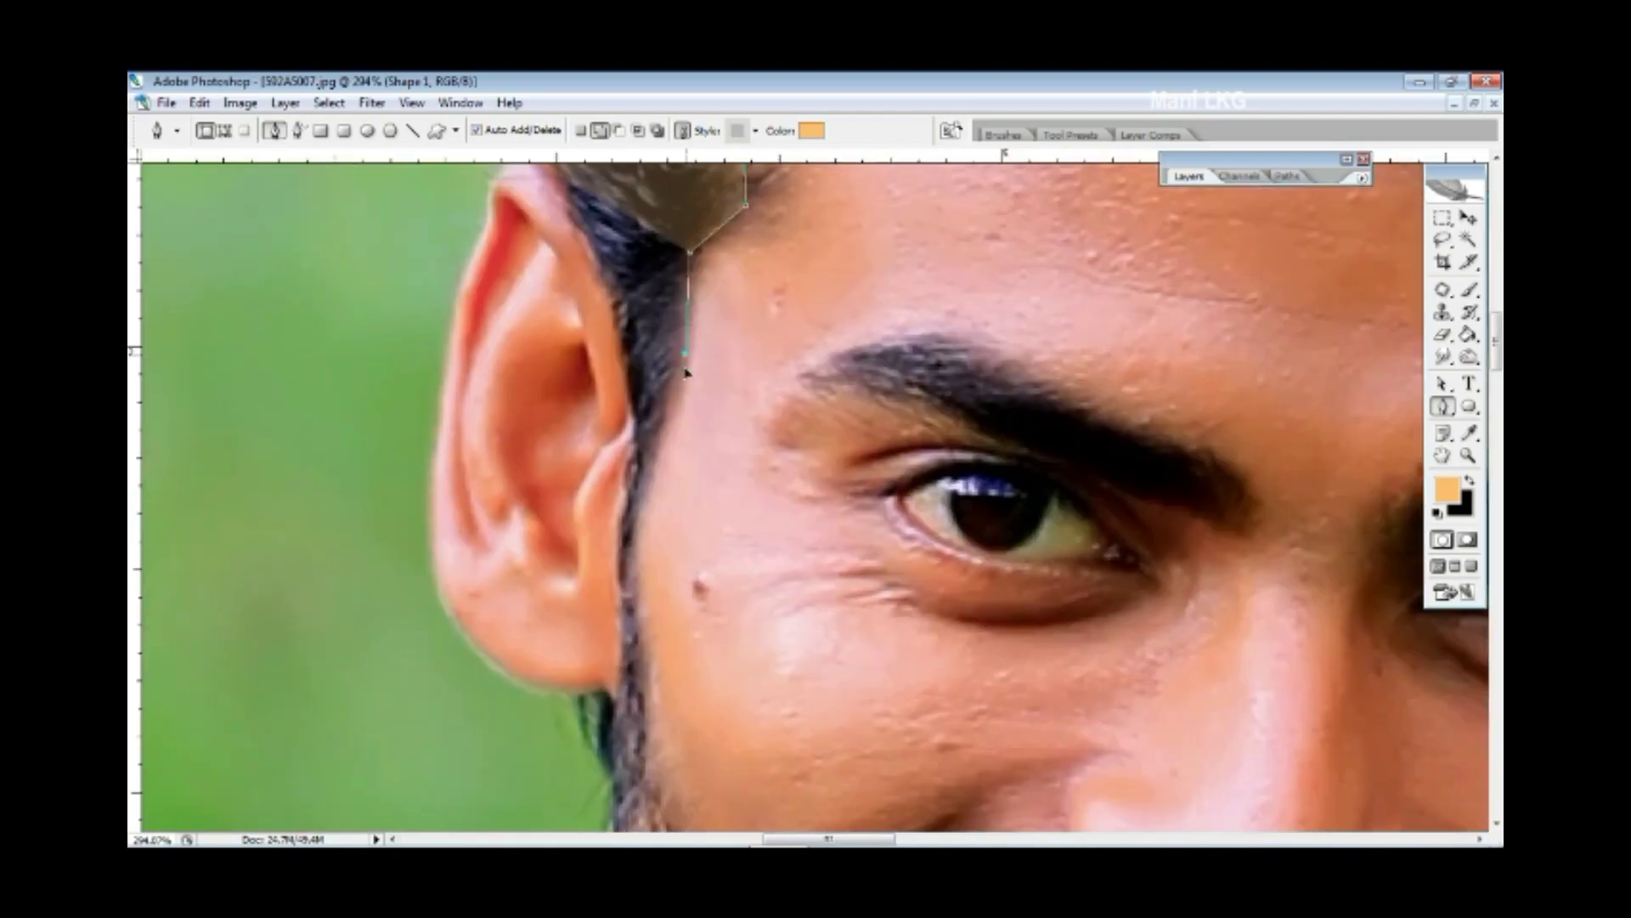
scroll(486, 724, "down", 5)
left_click_drag(639, 438, 688, 511)
left_click(688, 510)
scroll(703, 510, "down", 5)
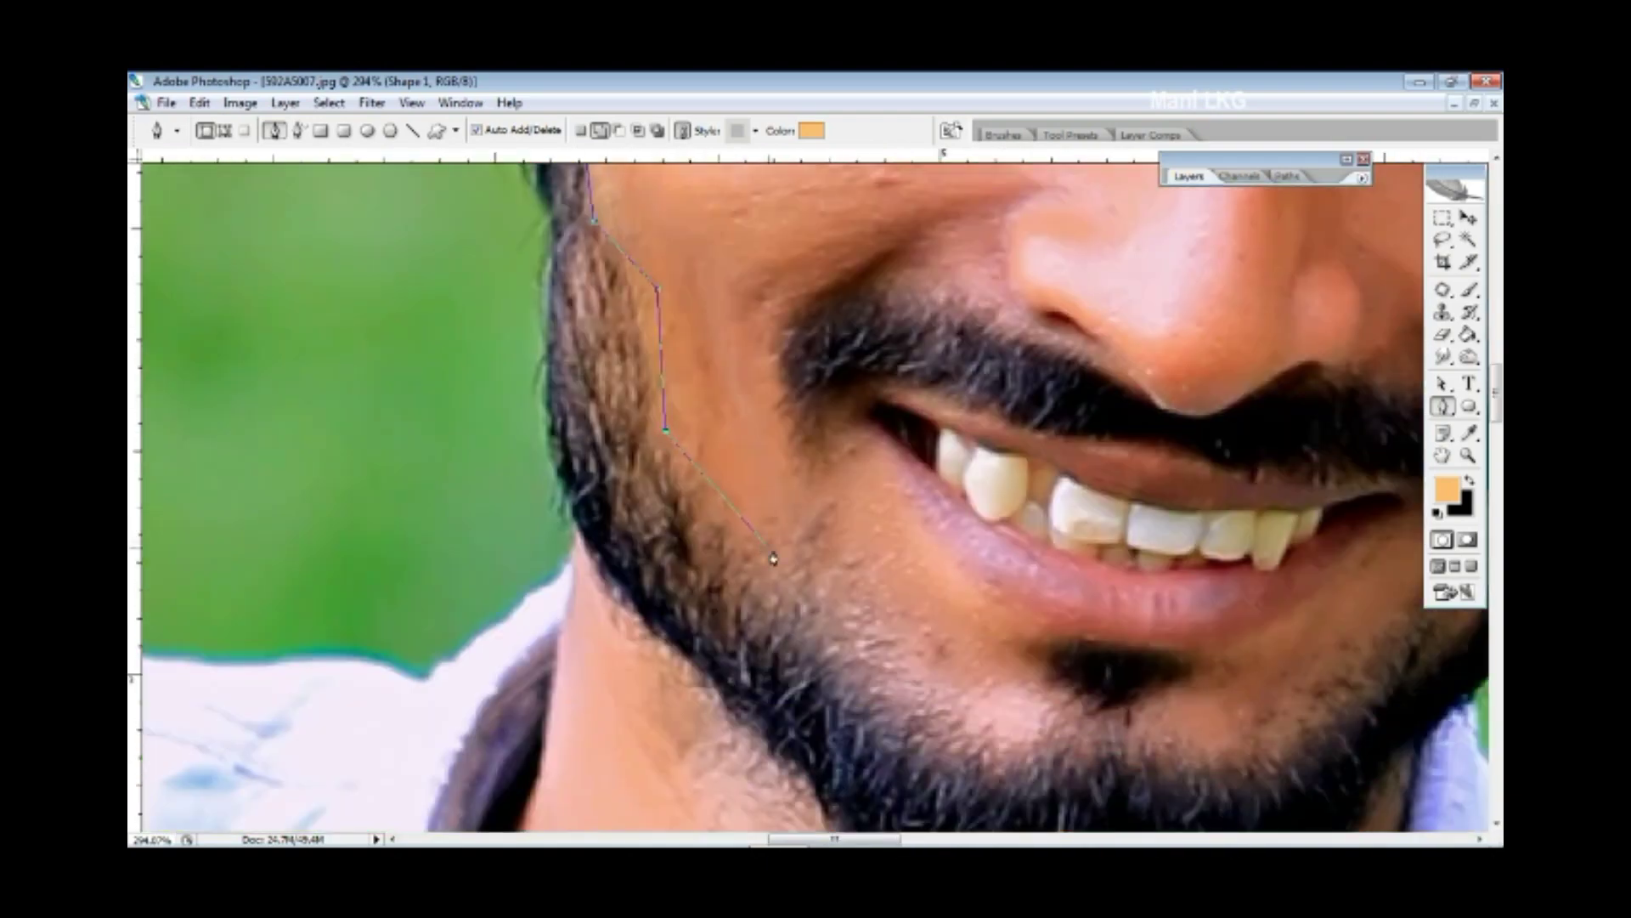
scroll(703, 510, "up", 2)
left_click(665, 561)
left_click(789, 706)
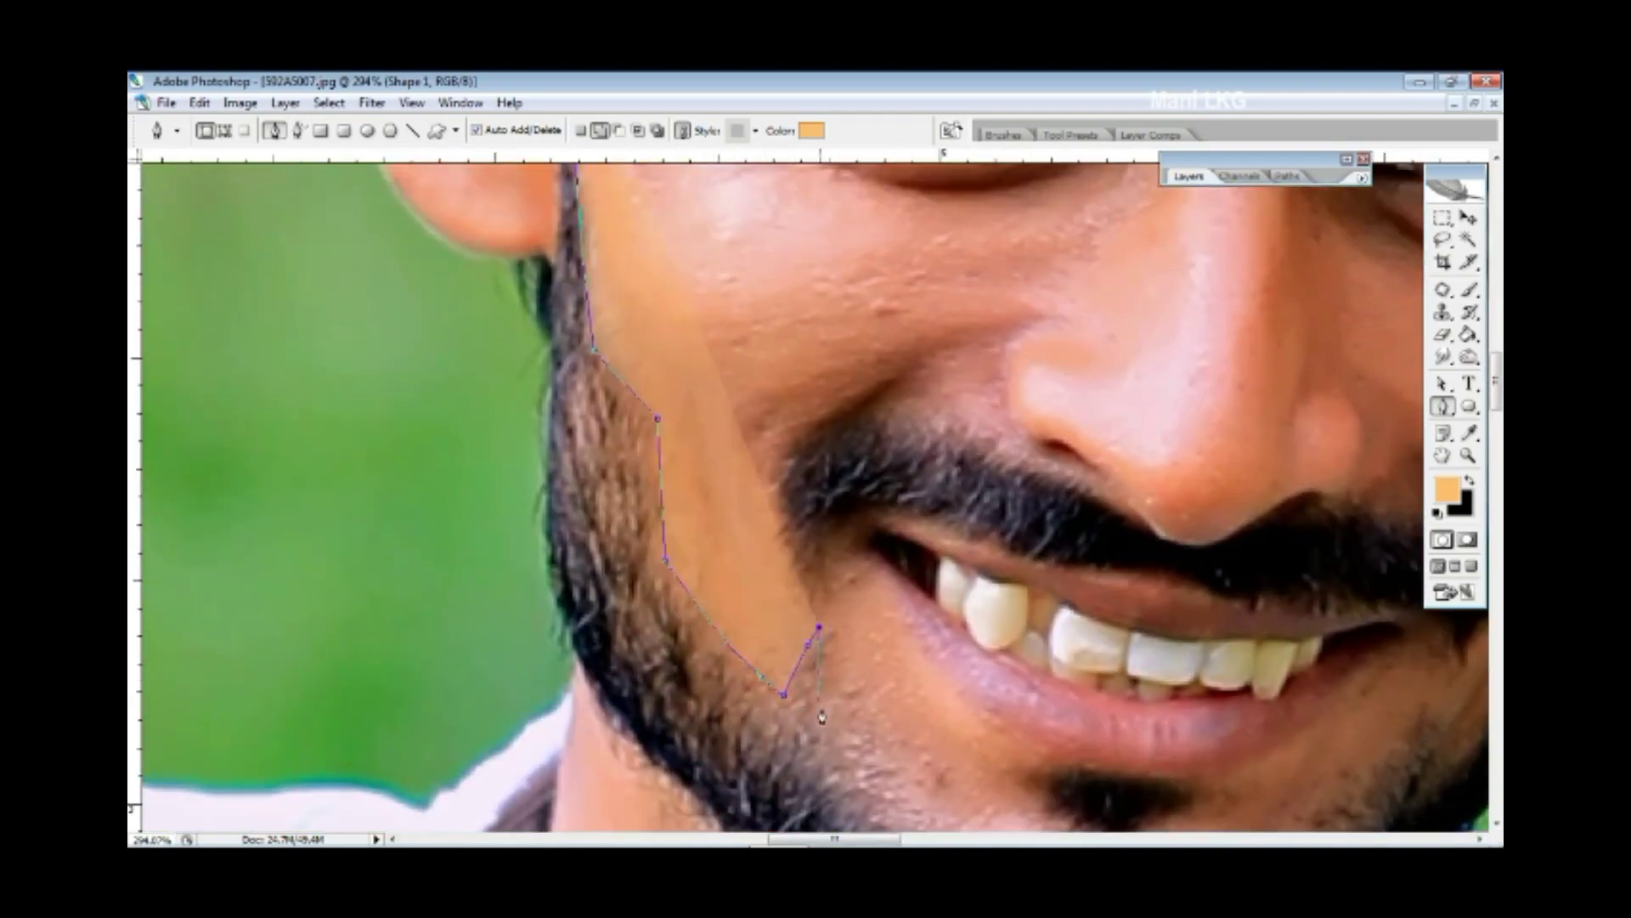
scroll(783, 705, "down", 5)
scroll(783, 704, "right", 3)
left_click(888, 625)
mouse_move(893, 525)
left_mouse_down()
mouse_move(962, 535)
mouse_move(996, 633)
left_mouse_up()
left_click(1041, 561)
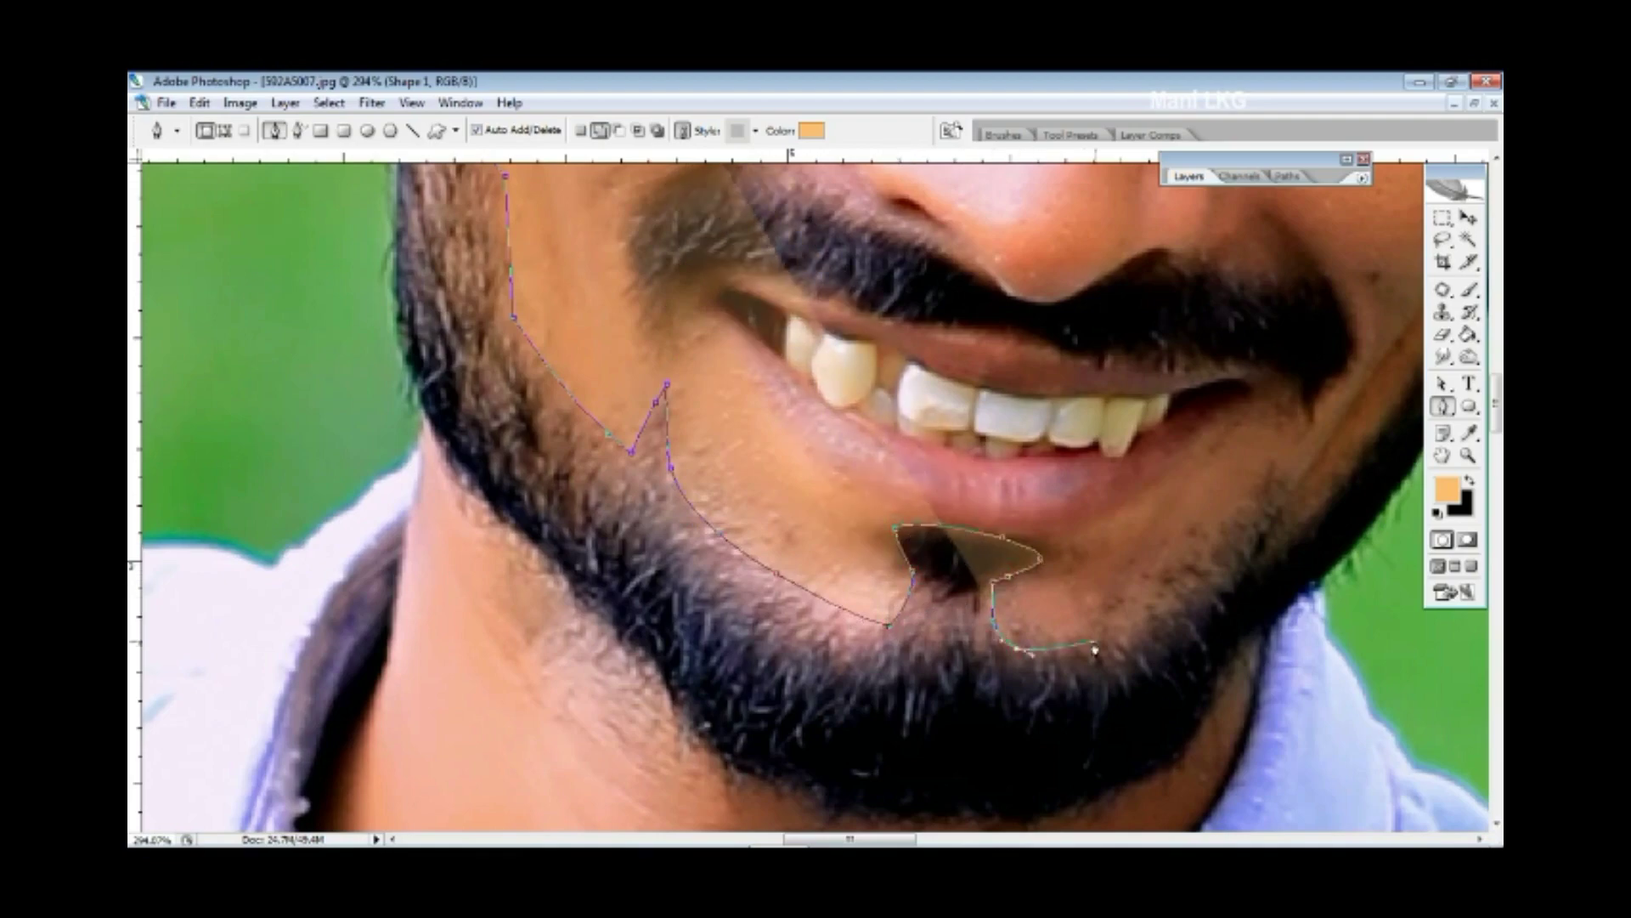
- Curve the beard edge under the chin, up the right jawline, and close the path
scroll(996, 629, "right", 3)
scroll(996, 628, "up", 1)
left_click(845, 690)
left_click_drag(1110, 484, 1109, 563)
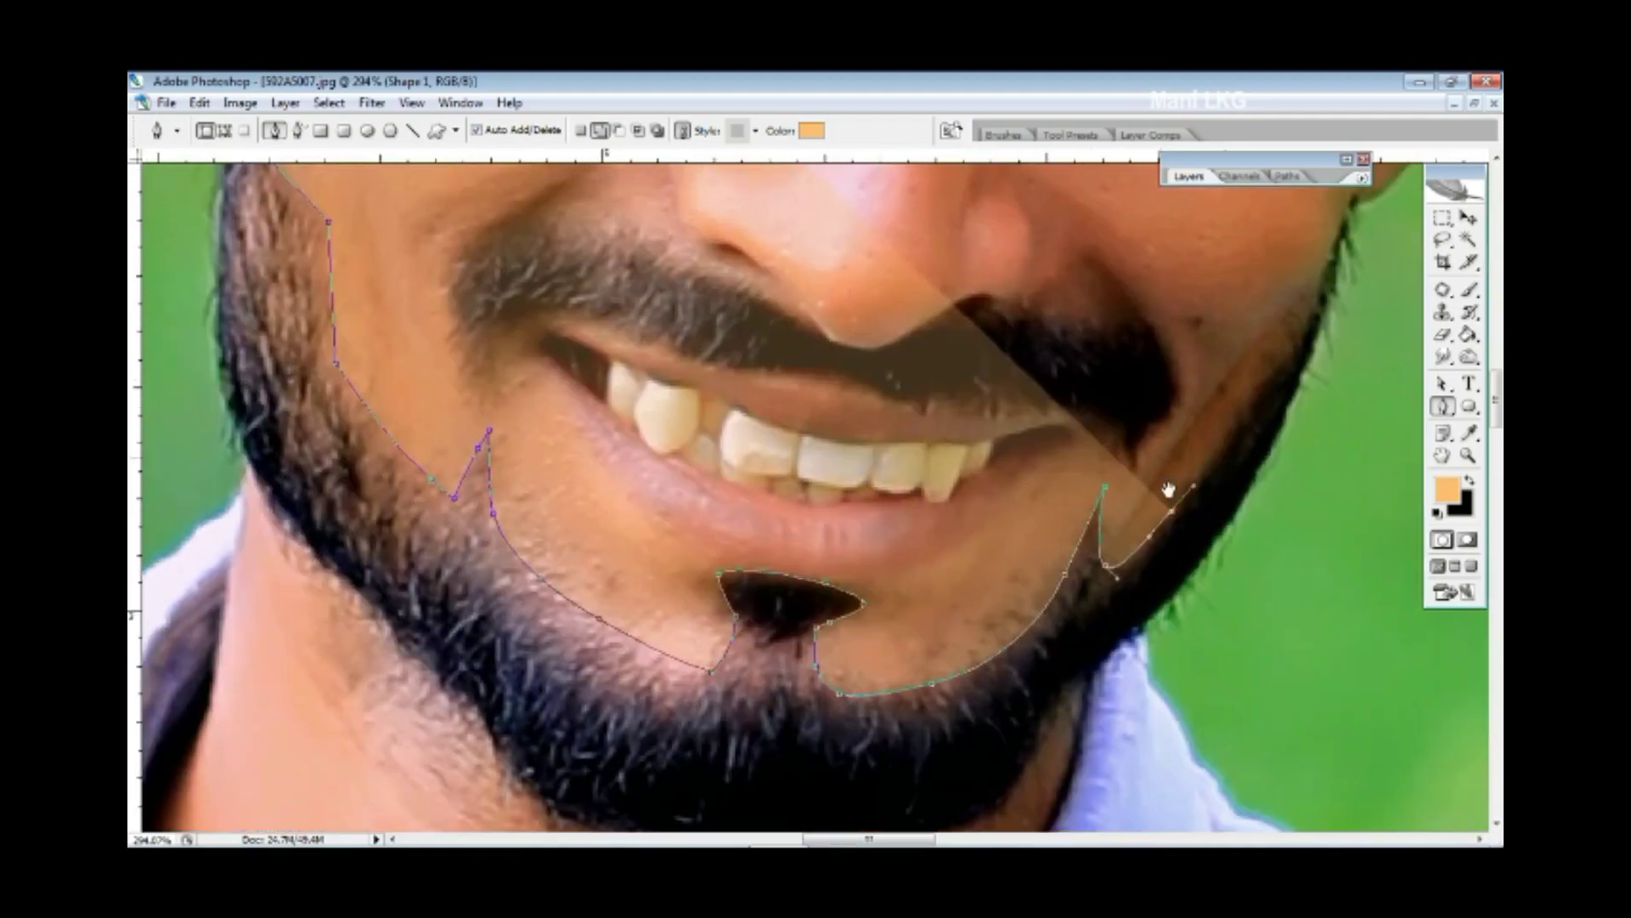
scroll(1109, 527, "right", 3)
scroll(1110, 527, "up", 2)
left_click_drag(1104, 331, 1110, 259)
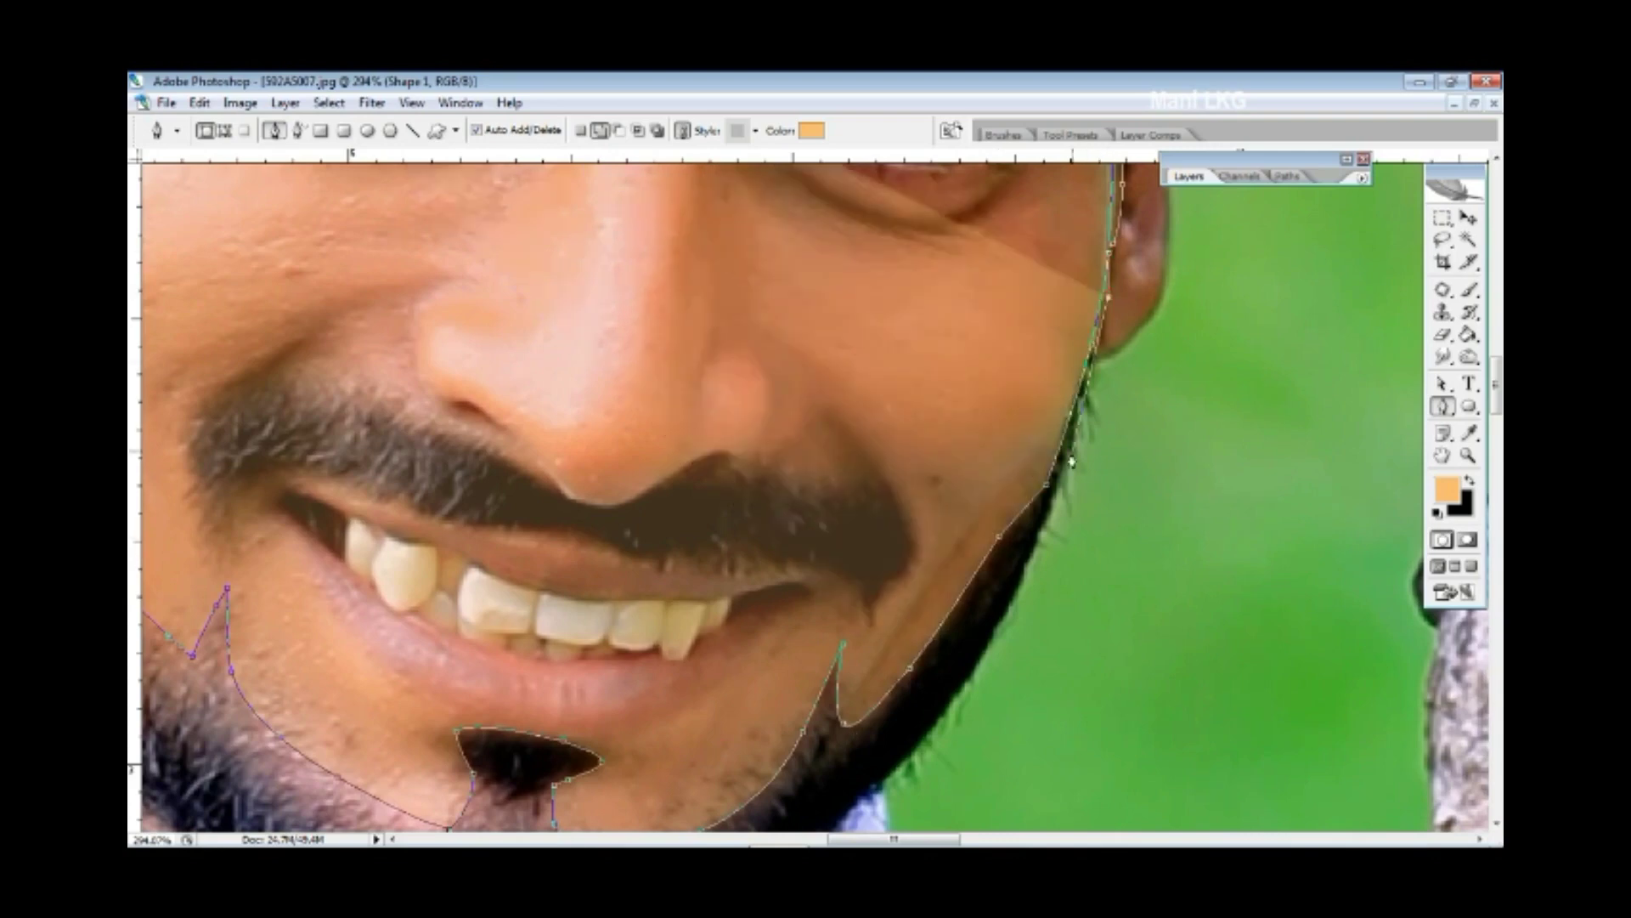
scroll(1020, 476, "down", 4)
scroll(1020, 476, "left", 2)
left_click_drag(1041, 435, 960, 508)
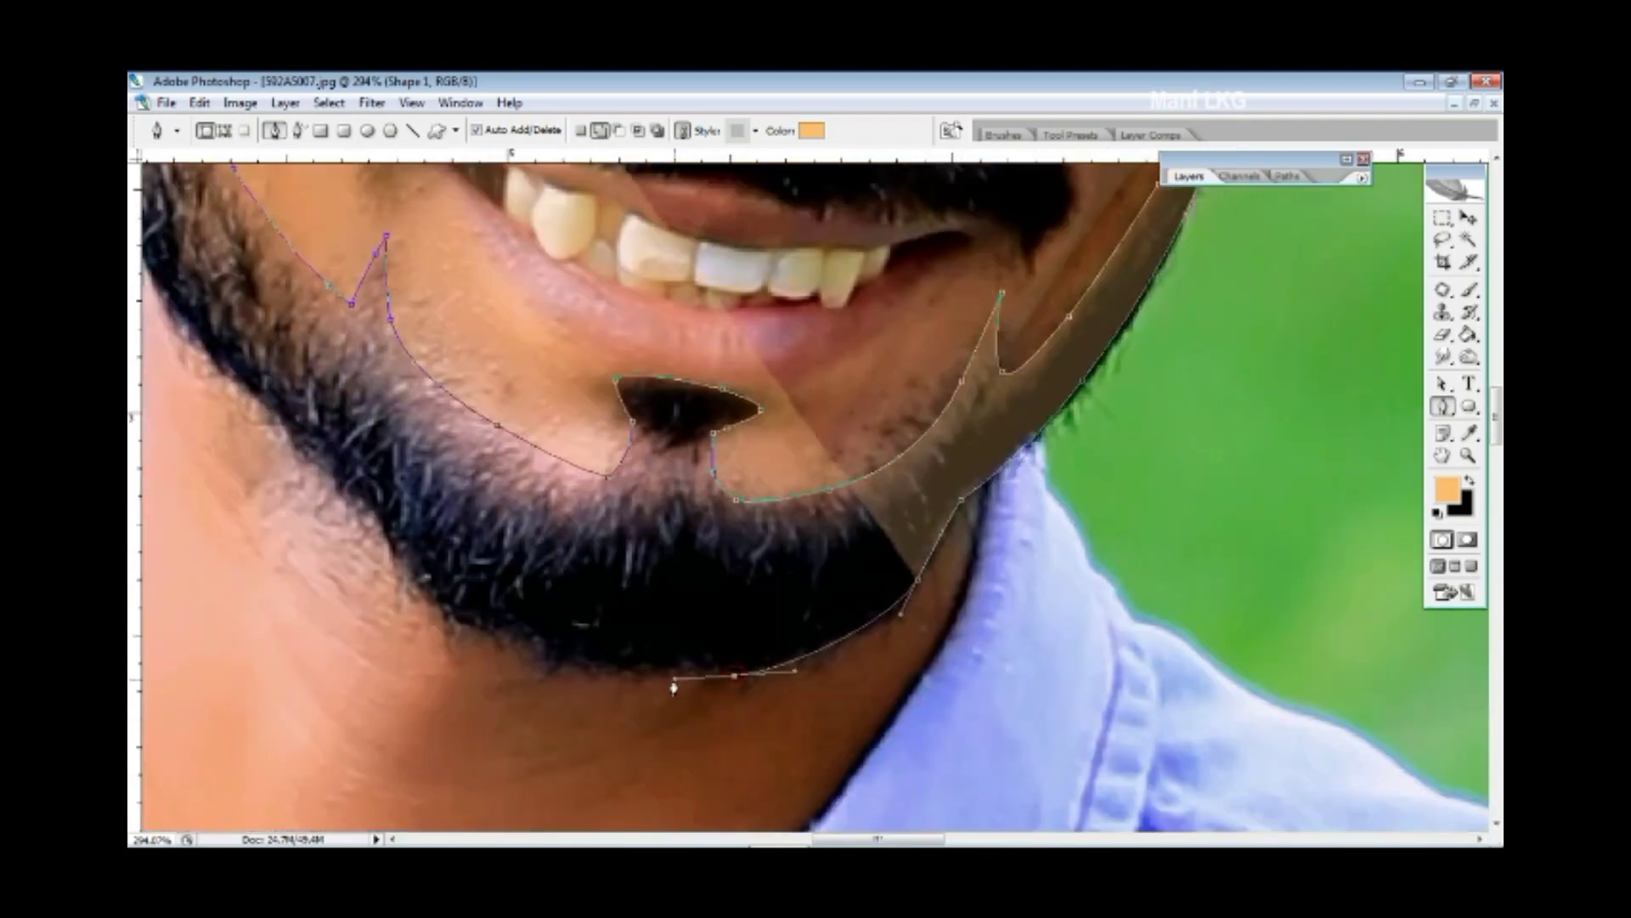
scroll(764, 510, "left", 5)
scroll(803, 459, "up", 3)
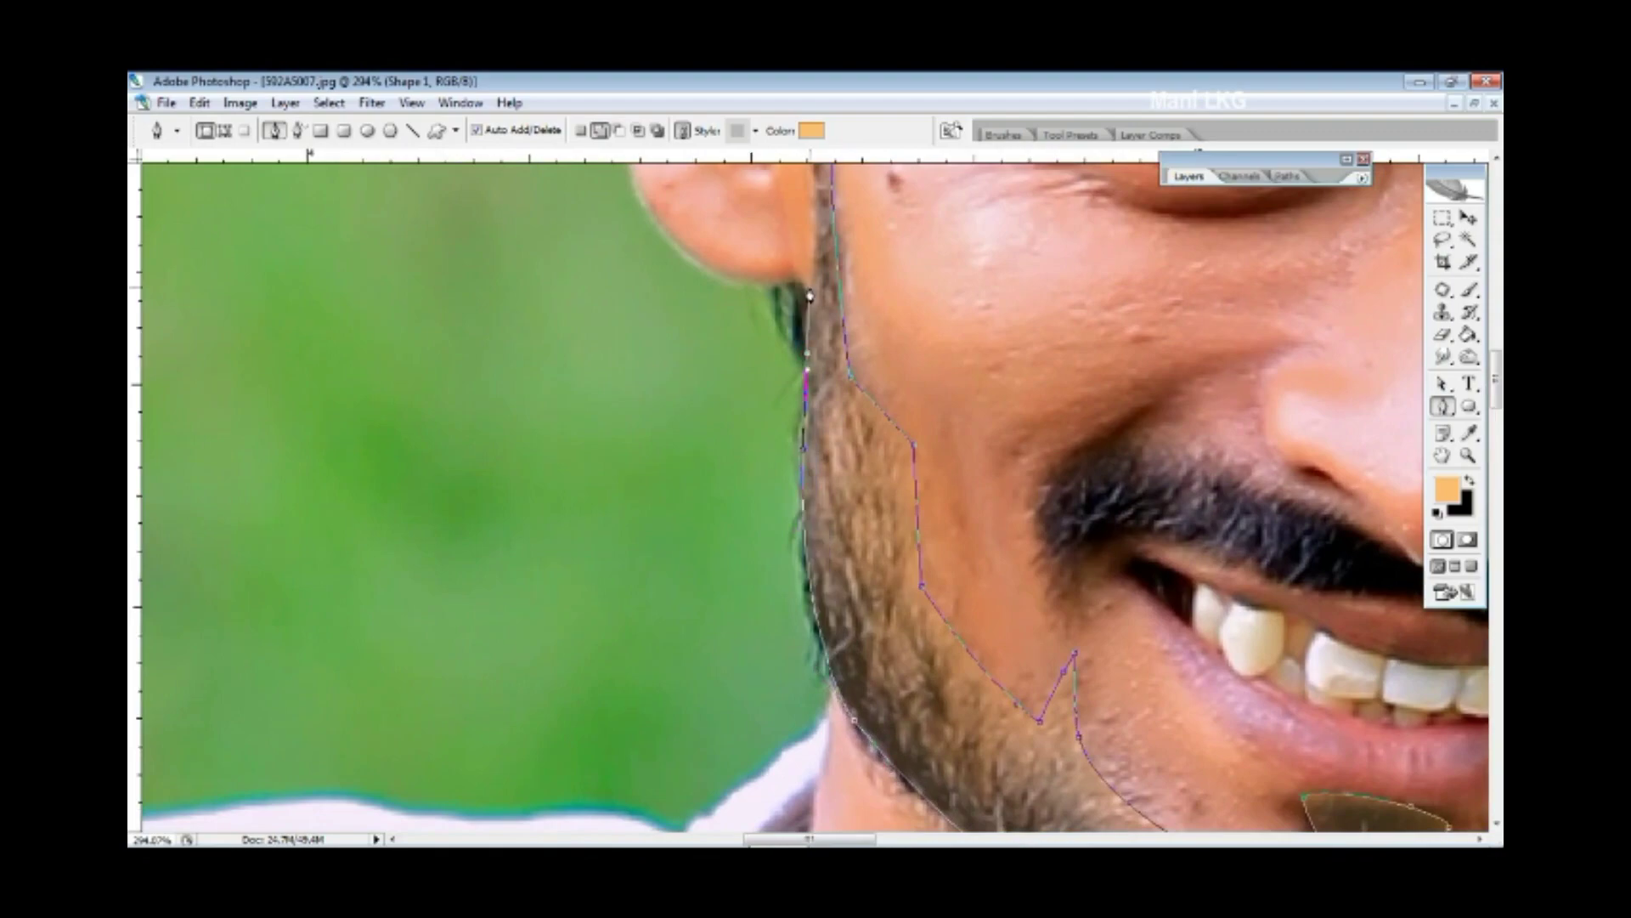
scroll(803, 458, "up", 3)
scroll(765, 442, "up", 3)
left_click(744, 429)
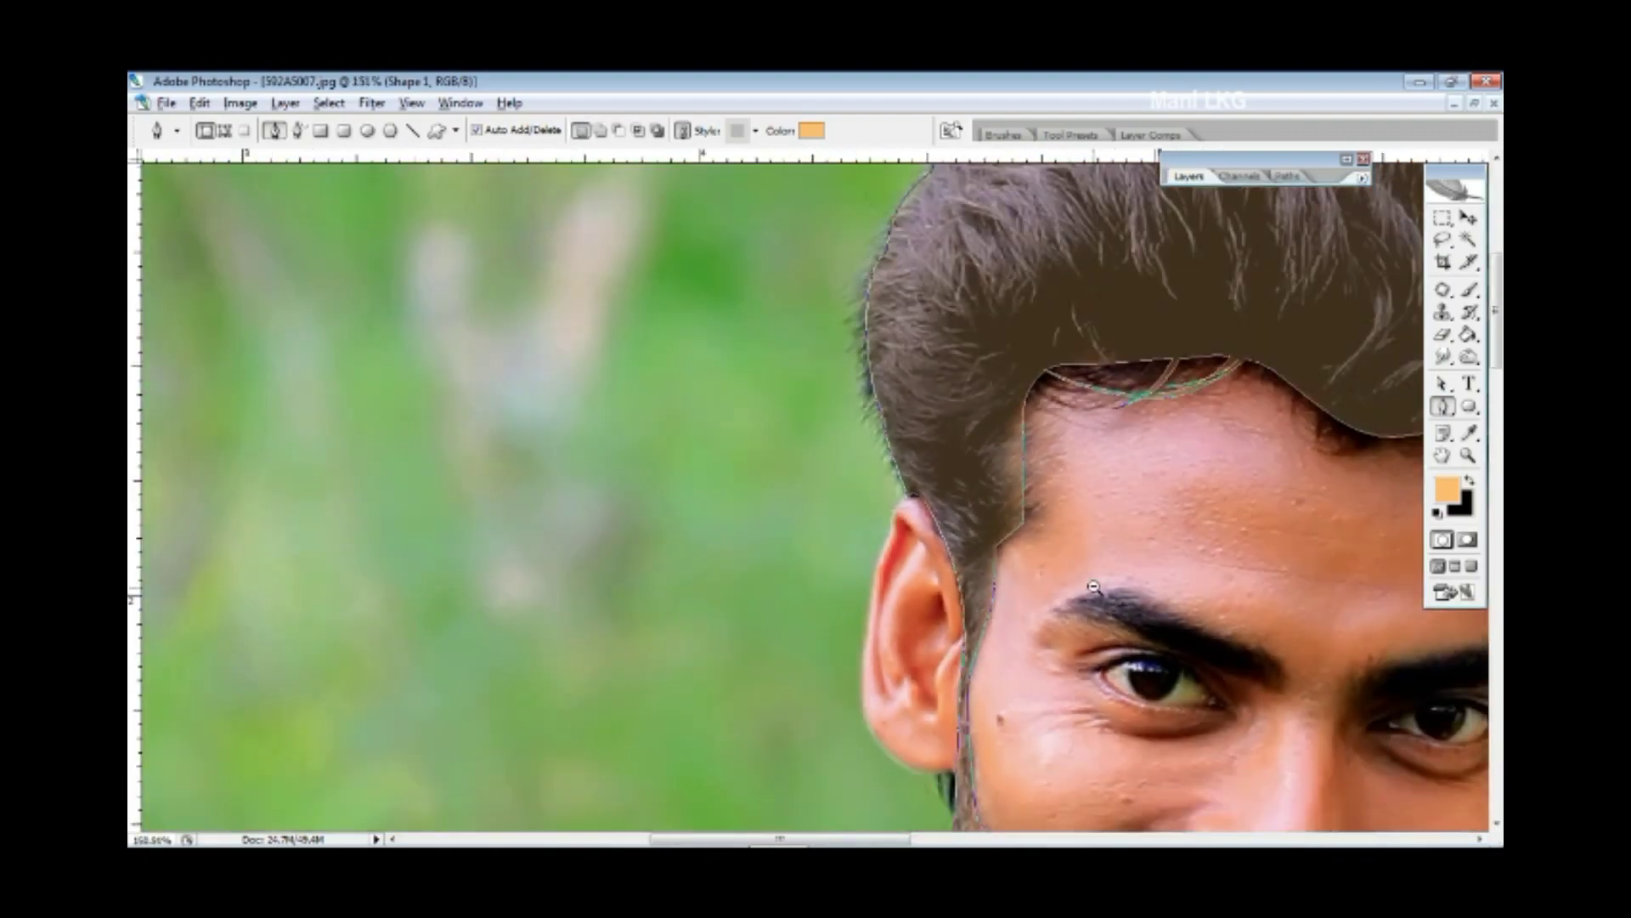
- Check the chin and neck, then start a new outline curving up the neck's left edge
scroll(865, 513, "down", 5)
scroll(865, 512, "up", 1)
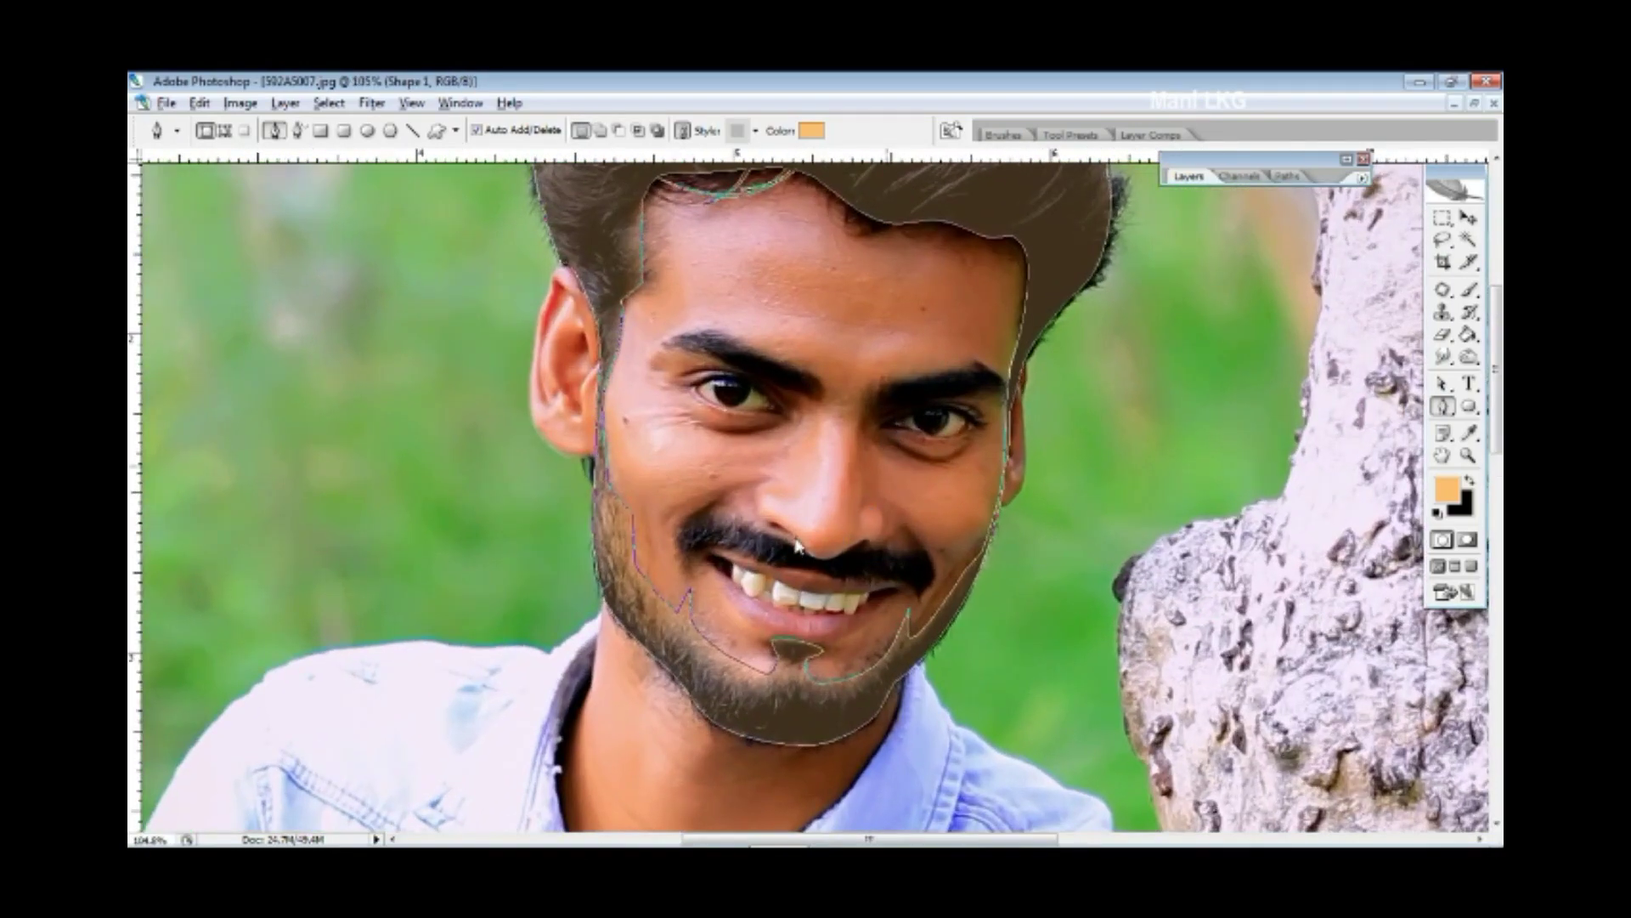
scroll(785, 534, "up", 1)
scroll(783, 604, "up", 1)
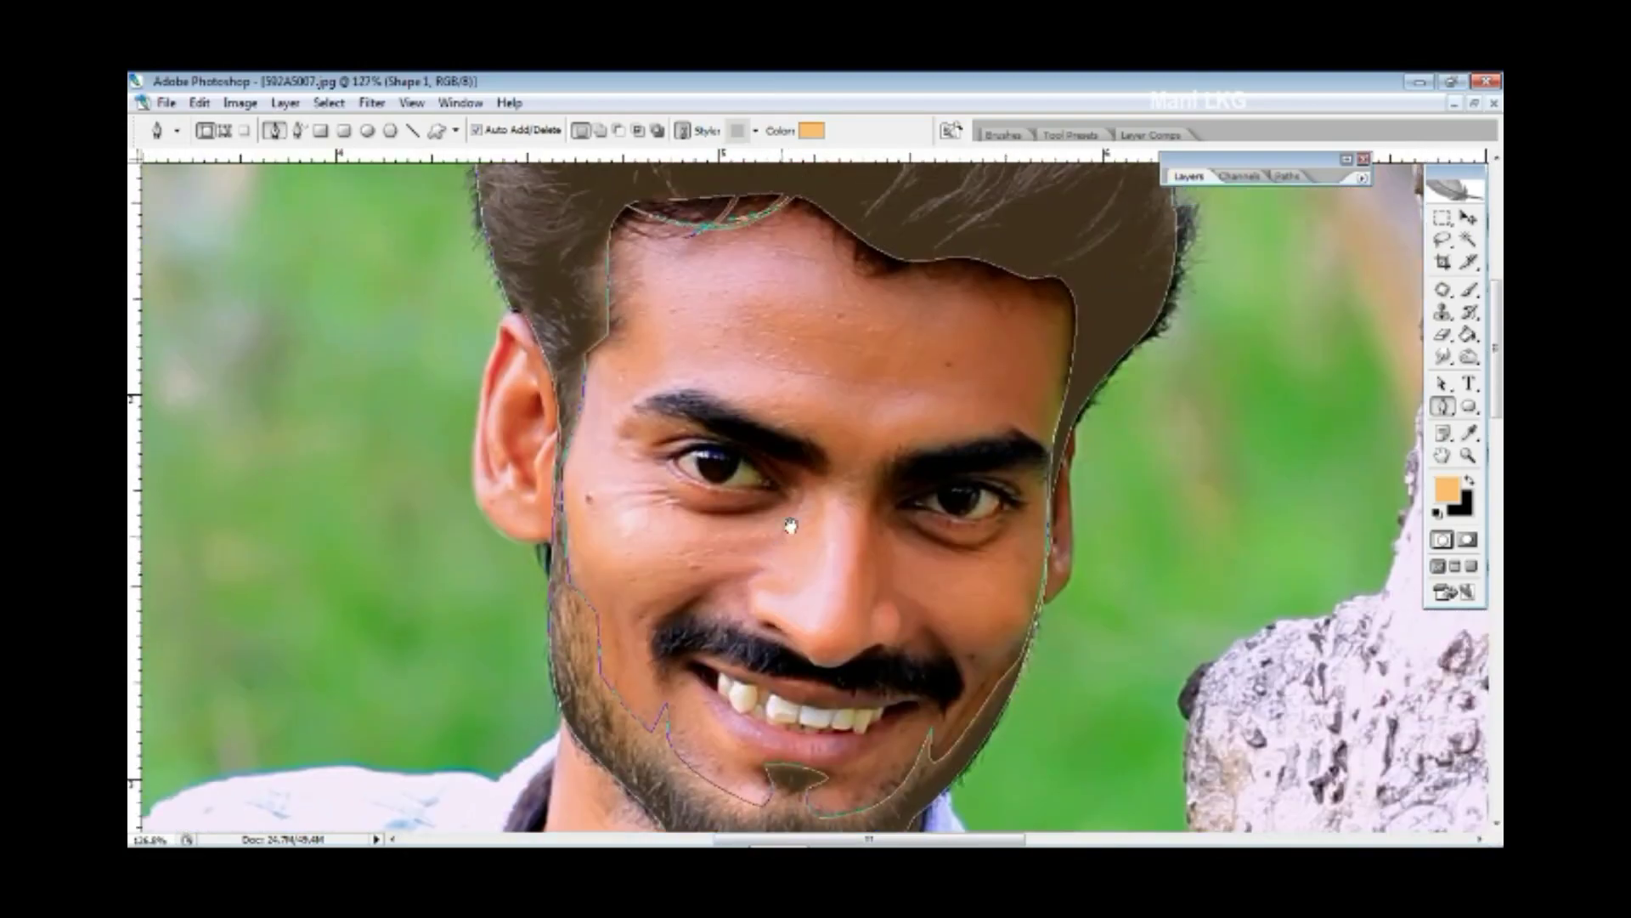
left_click_drag(797, 520, 794, 484)
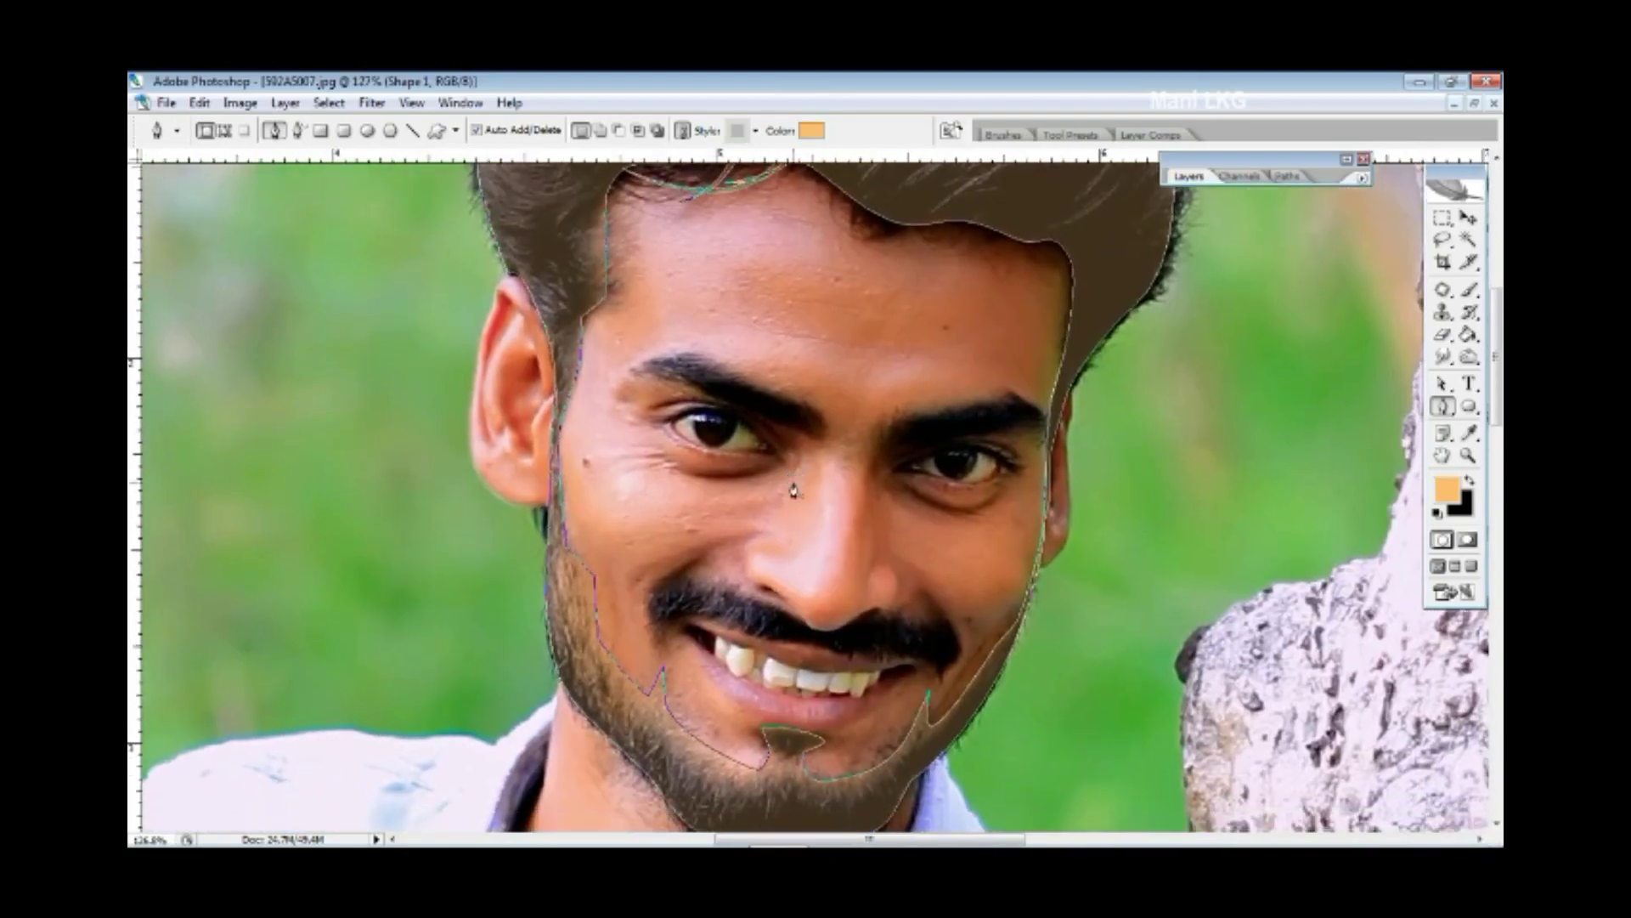
scroll(714, 552, "down", 2)
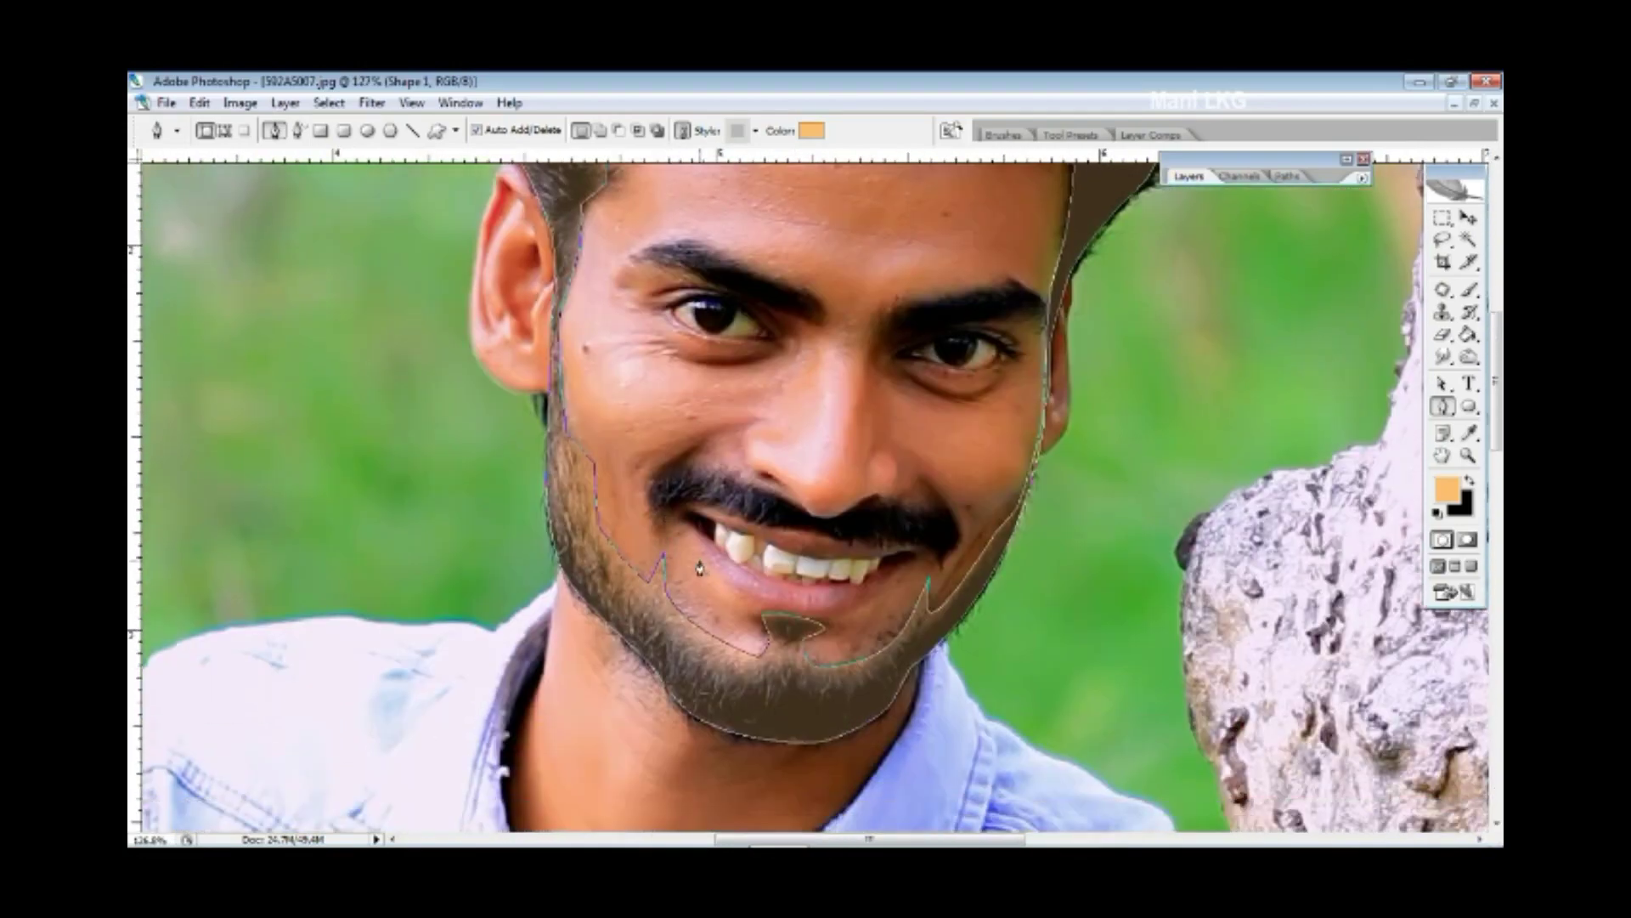
scroll(676, 591, "down", 2)
left_click_drag(684, 697, 712, 607)
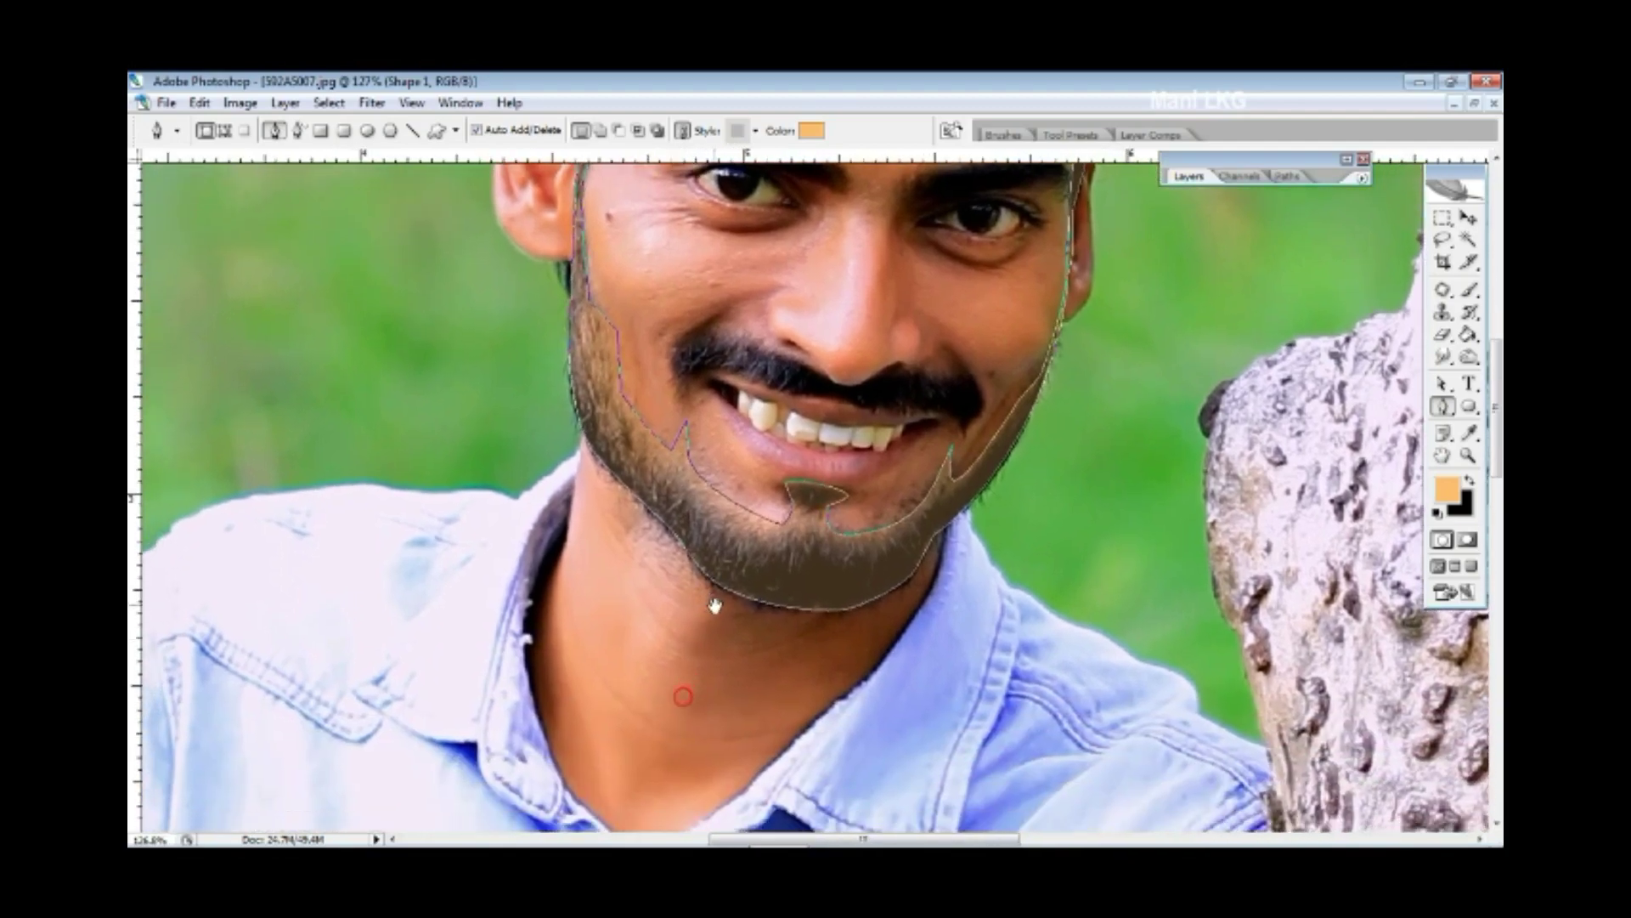
scroll(647, 627, "up", 1)
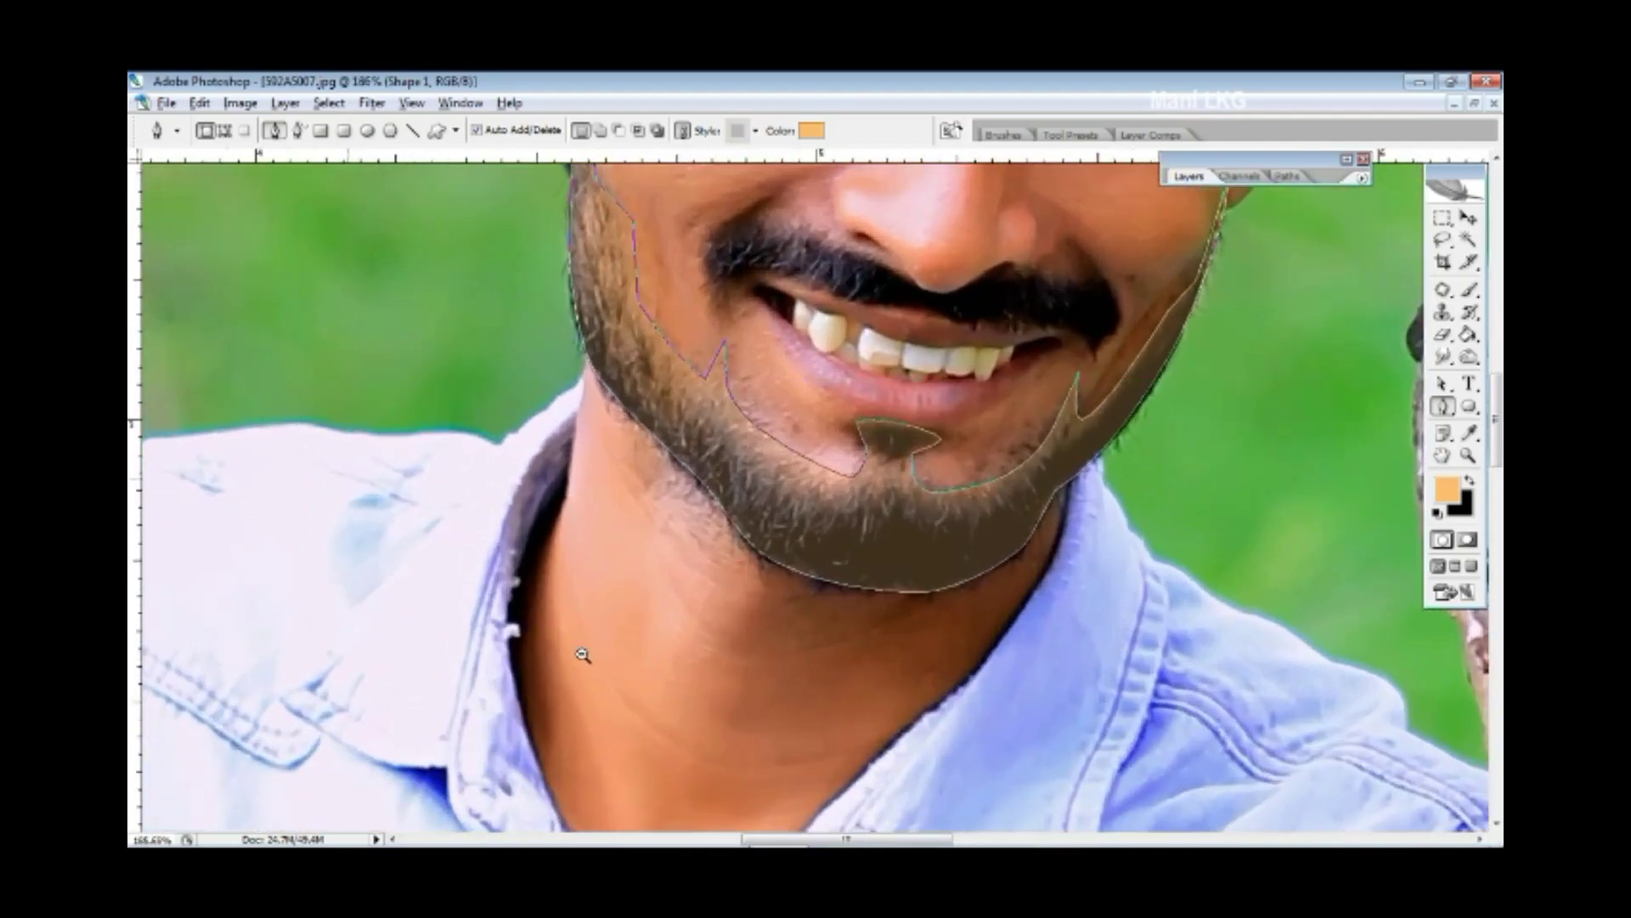
scroll(629, 672, "up", 3)
left_click(617, 681)
left_click_drag(647, 465, 692, 375)
- Place skin-shape anchors up the neck edge, around the ear and along the face outline
left_click(712, 372)
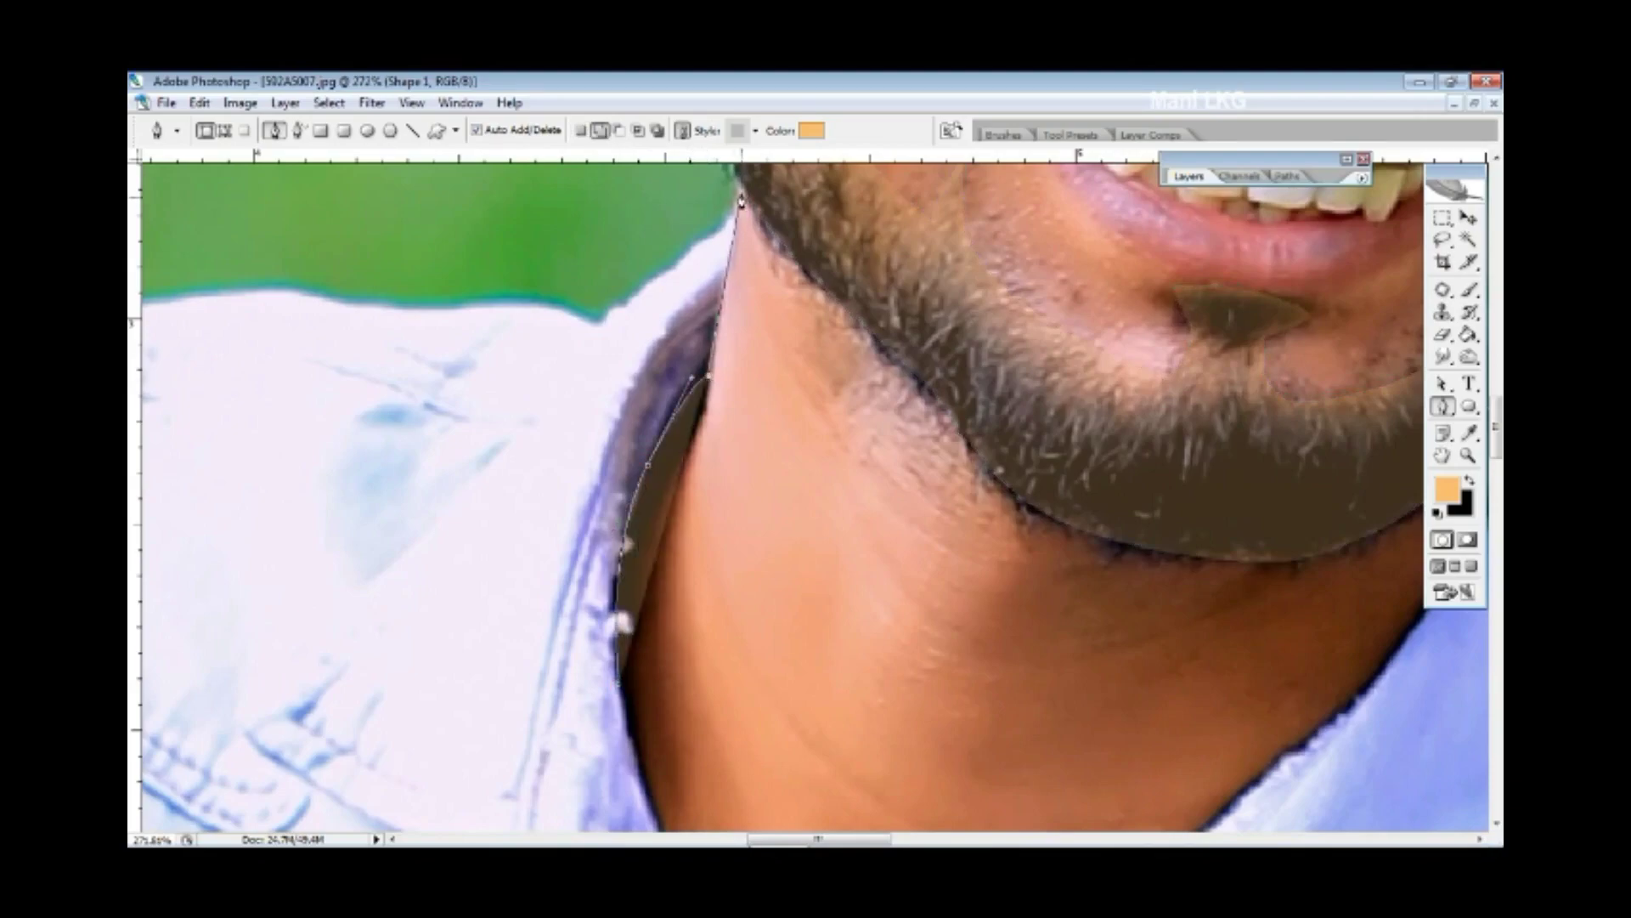
scroll(728, 539, "down", 2)
scroll(786, 565, "down", 2)
scroll(785, 565, "up", 1)
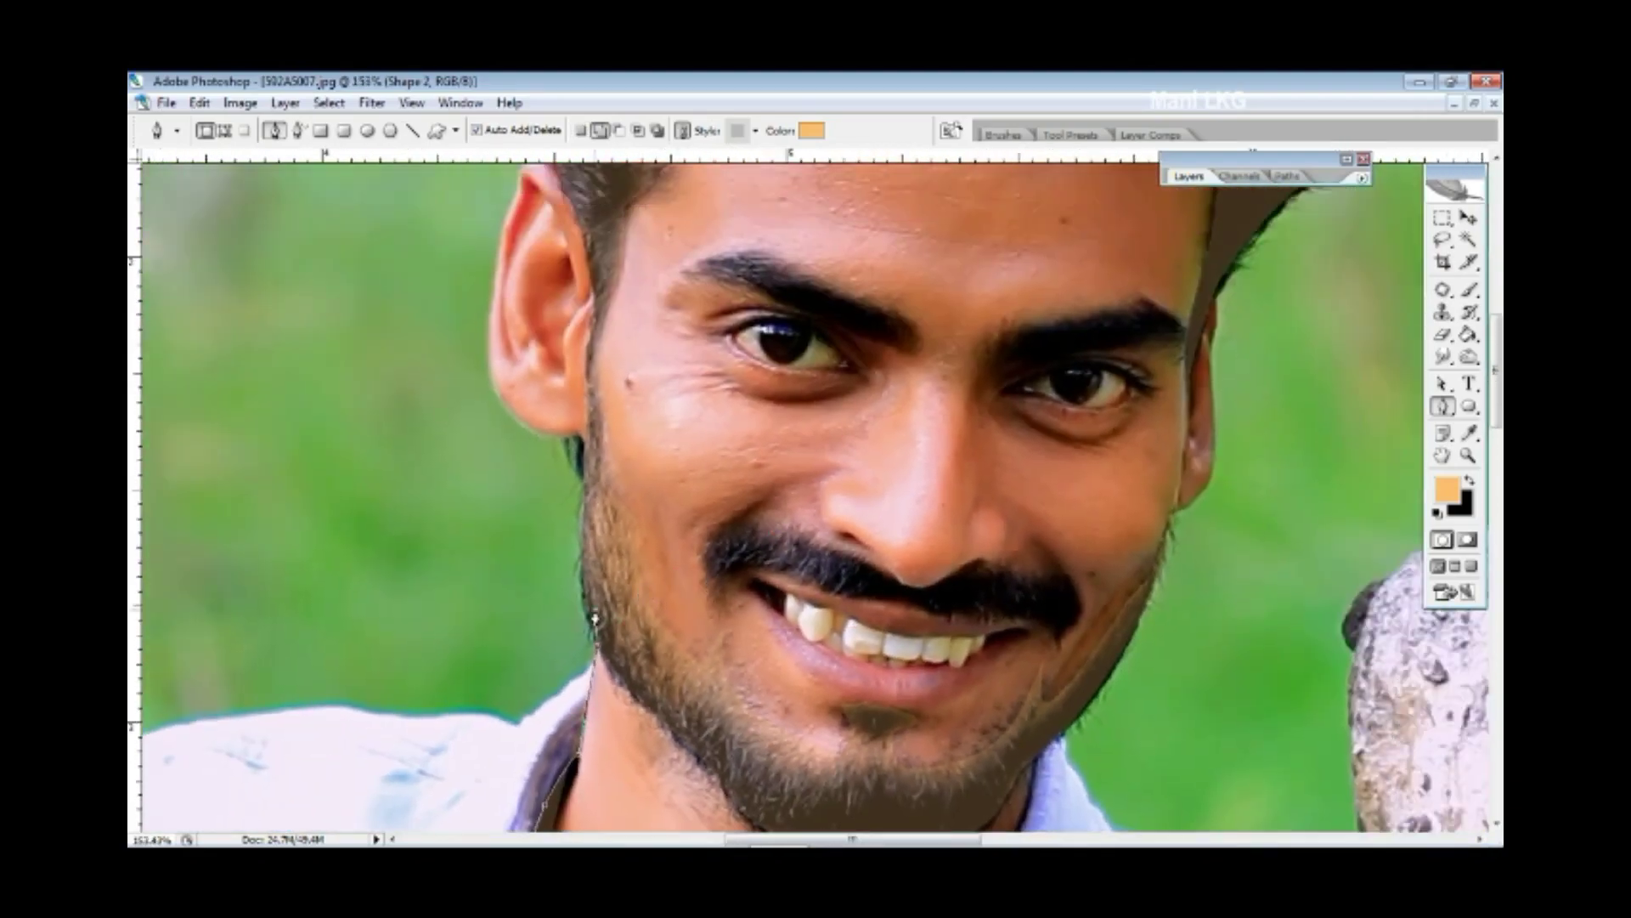
scroll(650, 513, "up", 1)
scroll(650, 513, "down", 6)
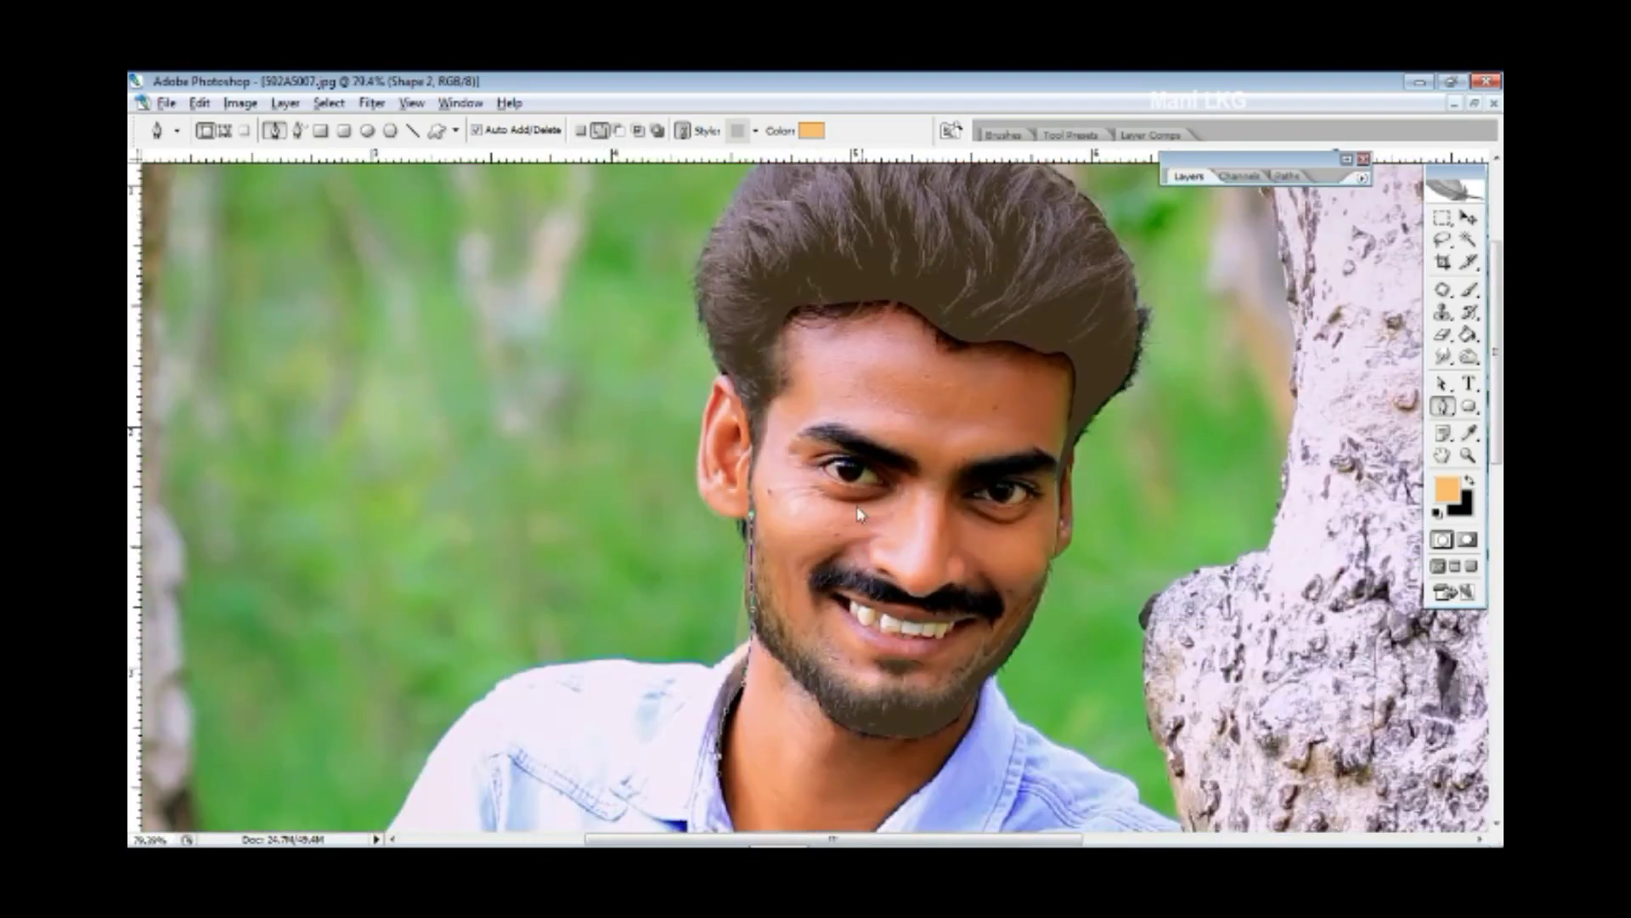
scroll(795, 650, "up", 5)
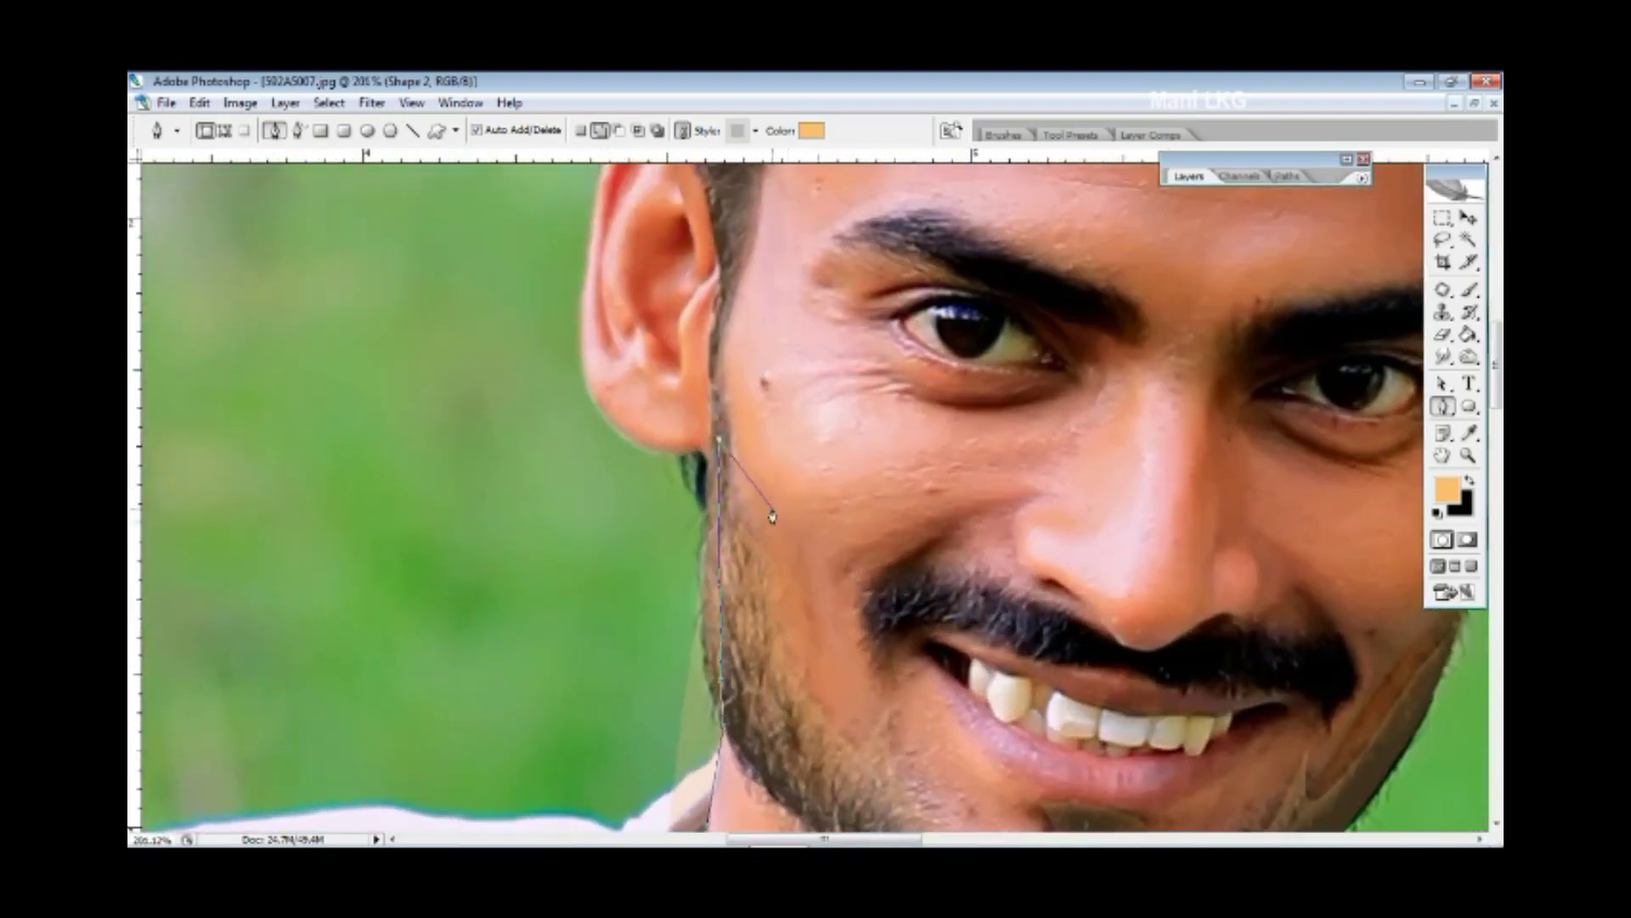
scroll(764, 509, "up", 1)
left_click(761, 218)
left_click_drag(765, 255, 765, 552)
mouse_move(1105, 340)
left_mouse_down()
mouse_move(745, 369)
mouse_move(1343, 629)
left_mouse_up()
left_click(746, 370)
- Continue the skin outline along the left jawline and ear edge up into the hair
left_click_drag(765, 595, 764, 339)
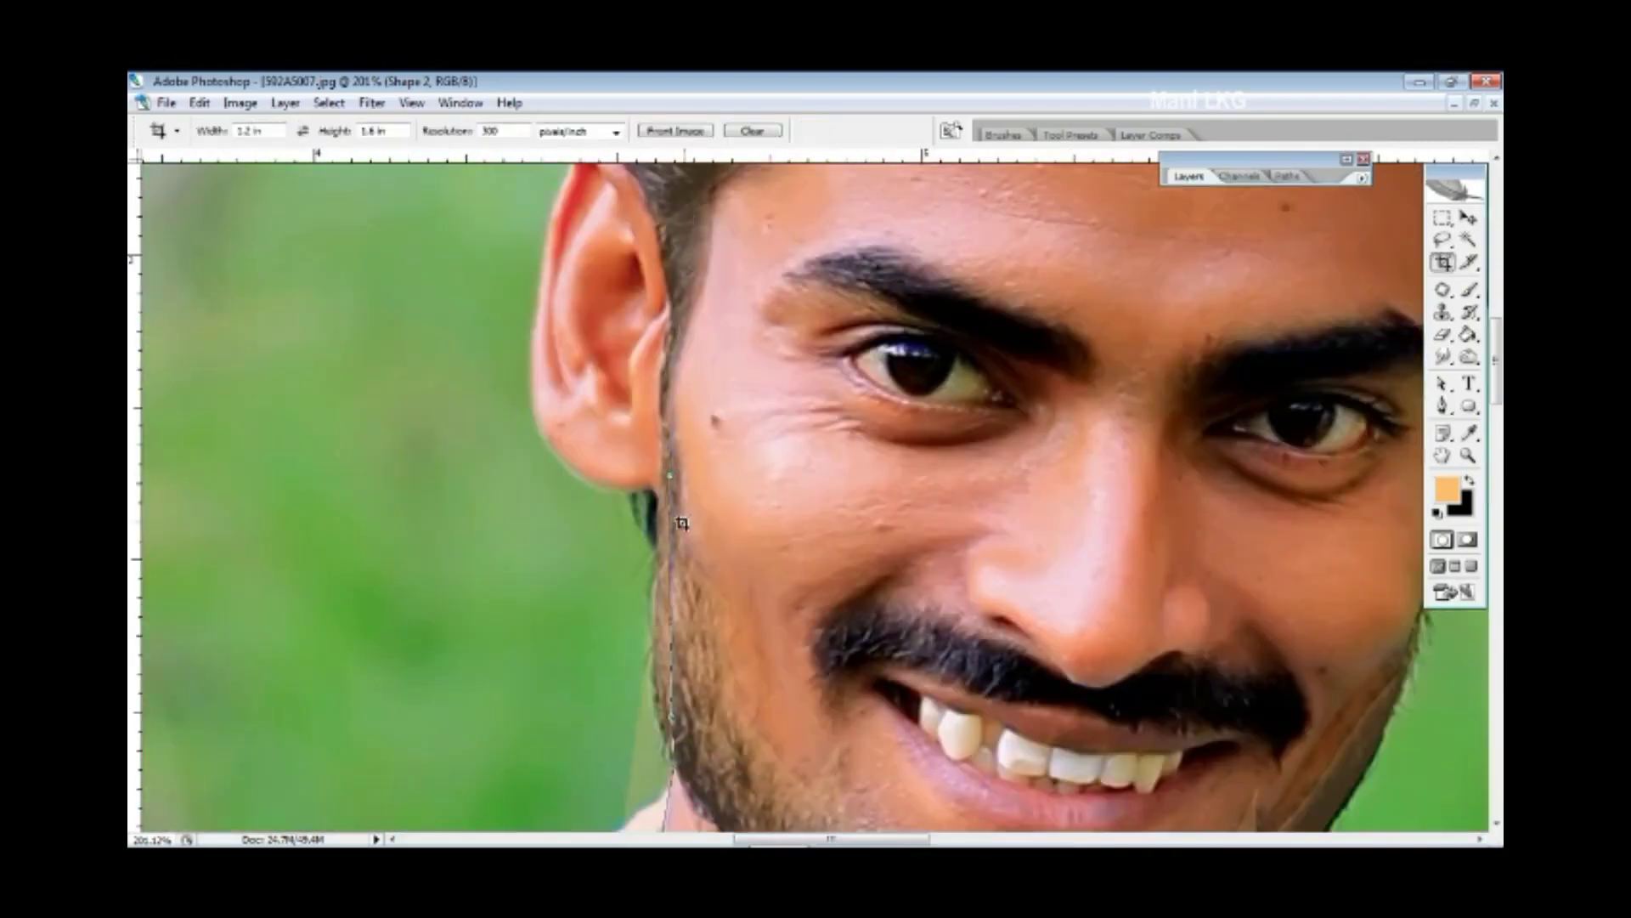
left_click(669, 544)
left_click(586, 481)
left_click_drag(545, 251, 545, 208)
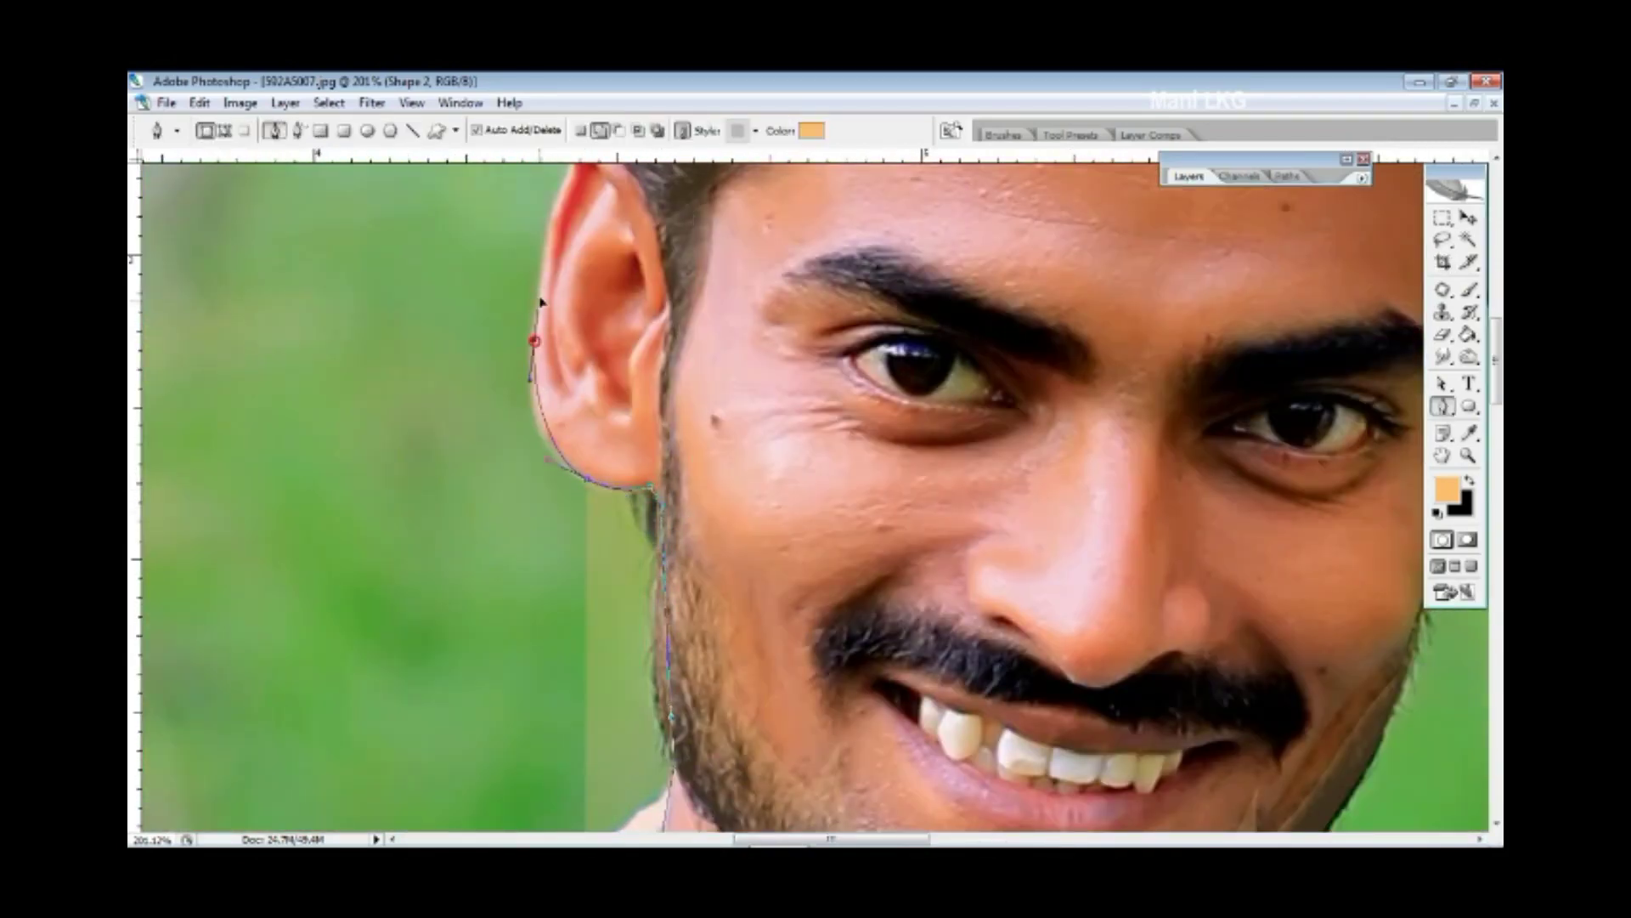
scroll(544, 400, "up", 3)
scroll(721, 400, "up", 2)
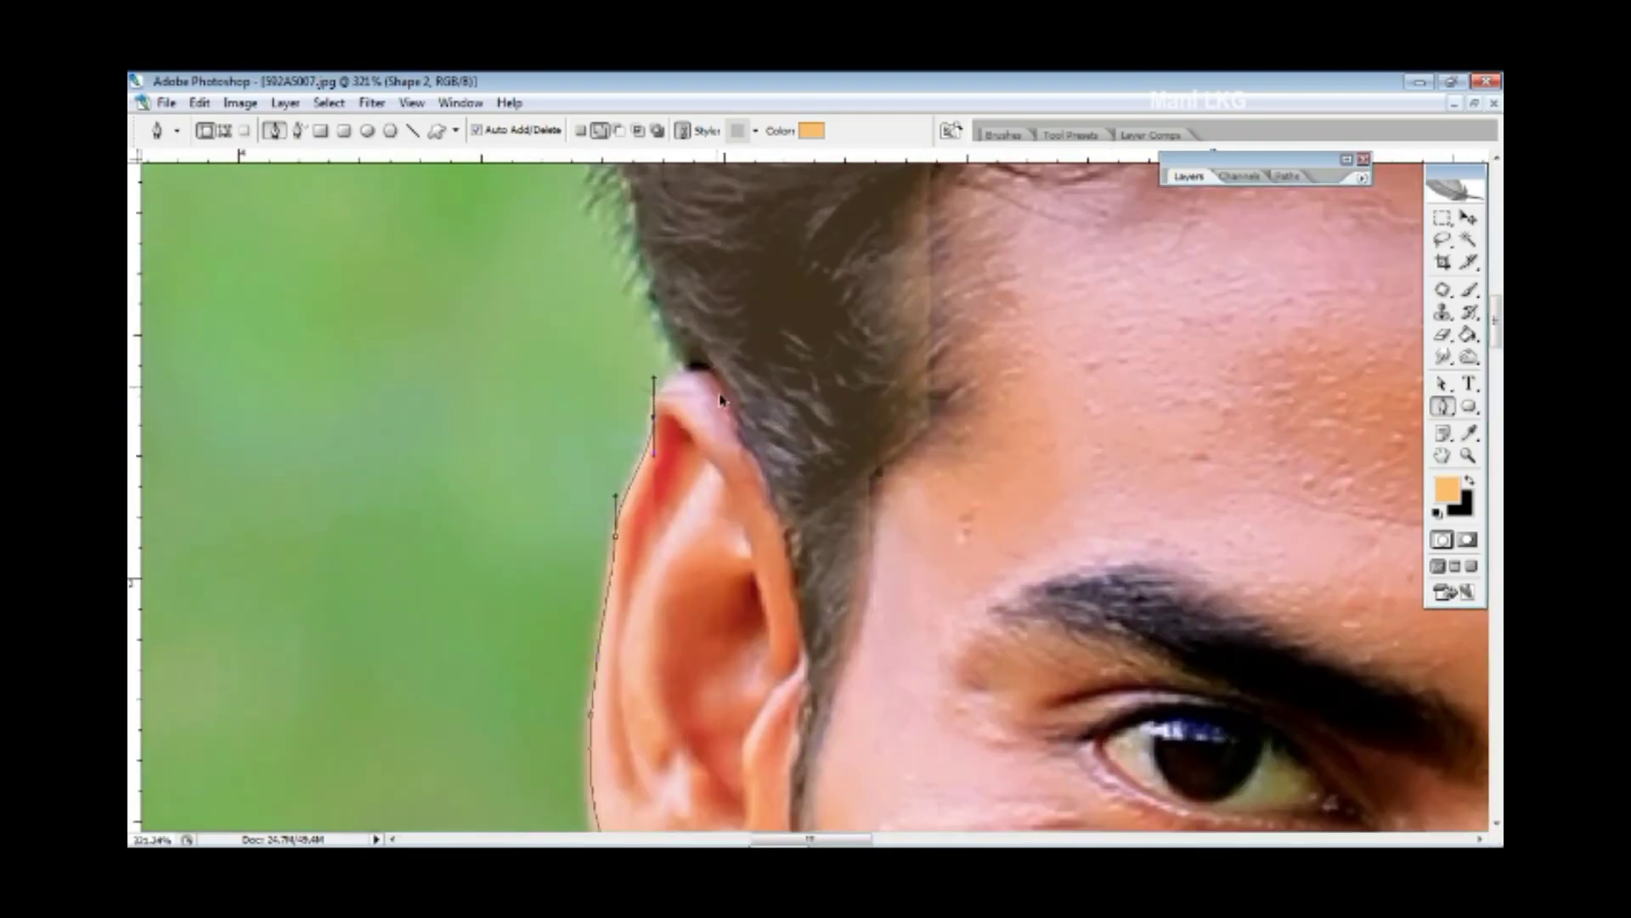
left_click(874, 255)
scroll(594, 365, "down", 1)
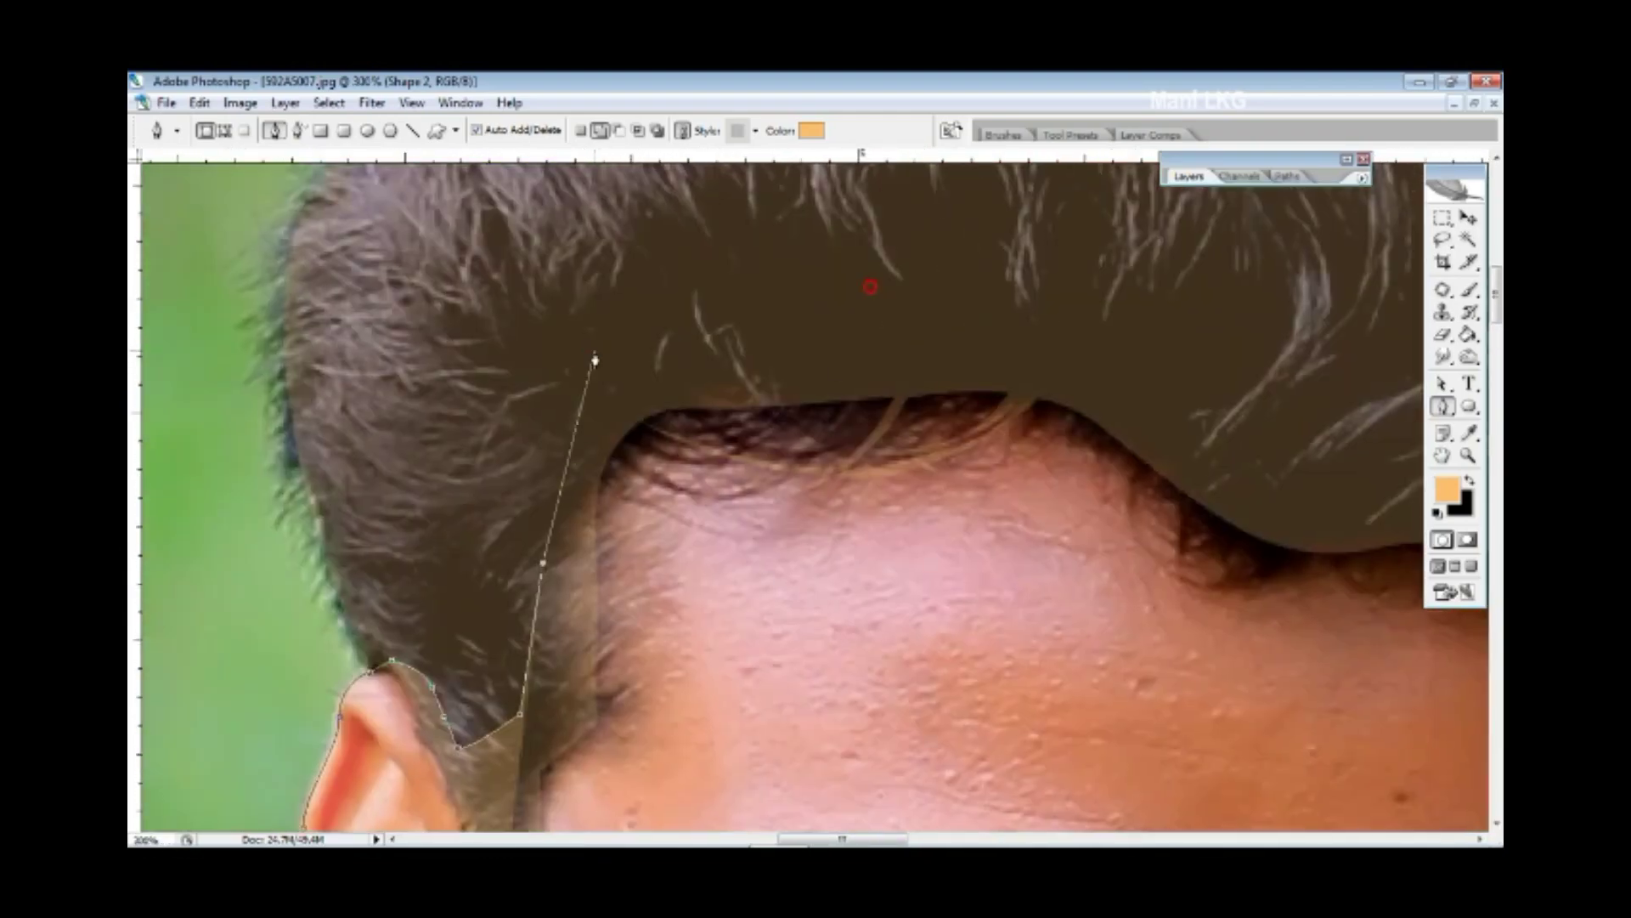
left_click(950, 331)
scroll(961, 361, "down", 5)
scroll(922, 456, "up", 2)
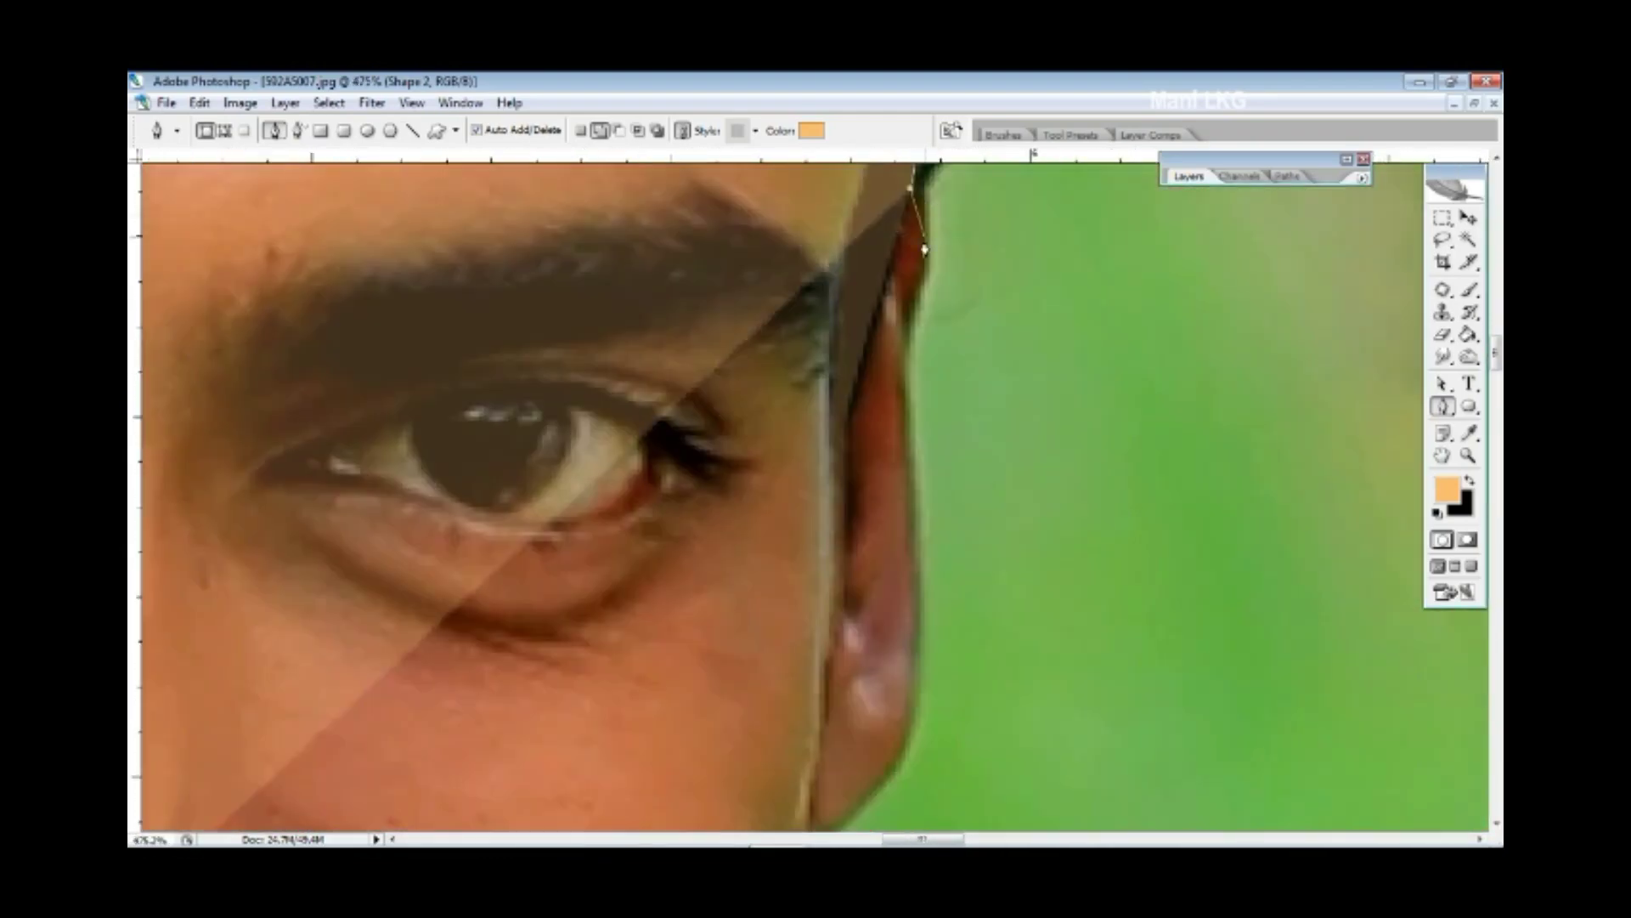
scroll(903, 417, "down", 5)
- Add skin-shape anchors along the far ear edge and down the far jaw
left_click(979, 462)
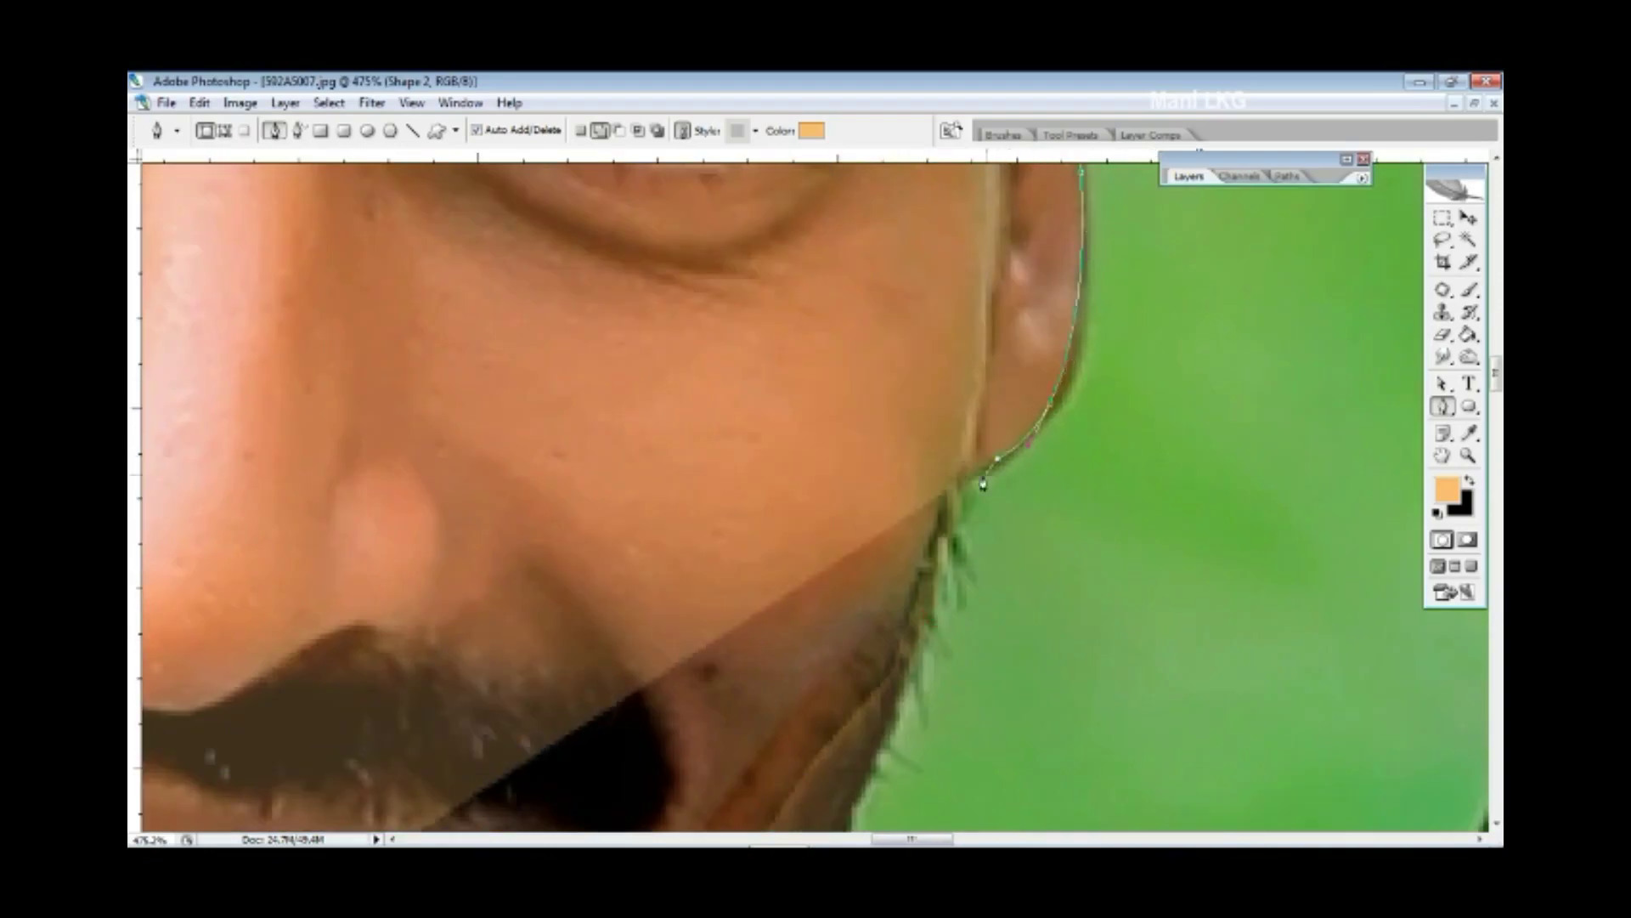
scroll(1030, 525, "down", 1)
scroll(1030, 525, "down", 3)
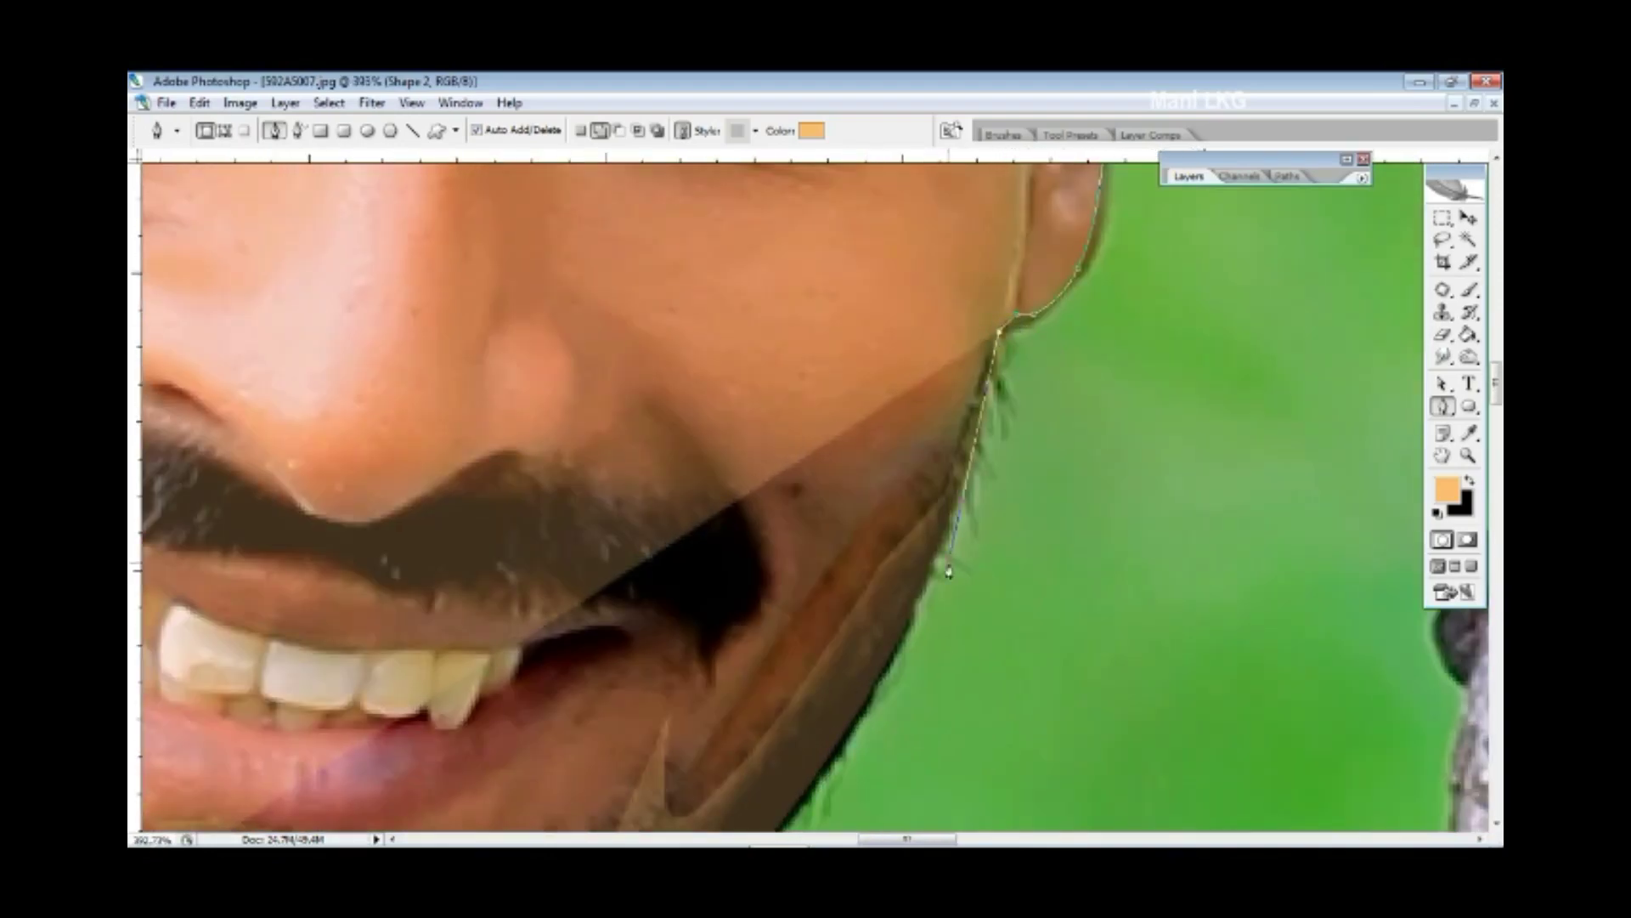
scroll(954, 467, "down", 2)
left_click(1027, 482)
scroll(973, 553, "down", 1)
left_click(973, 553)
scroll(977, 575, "down", 1)
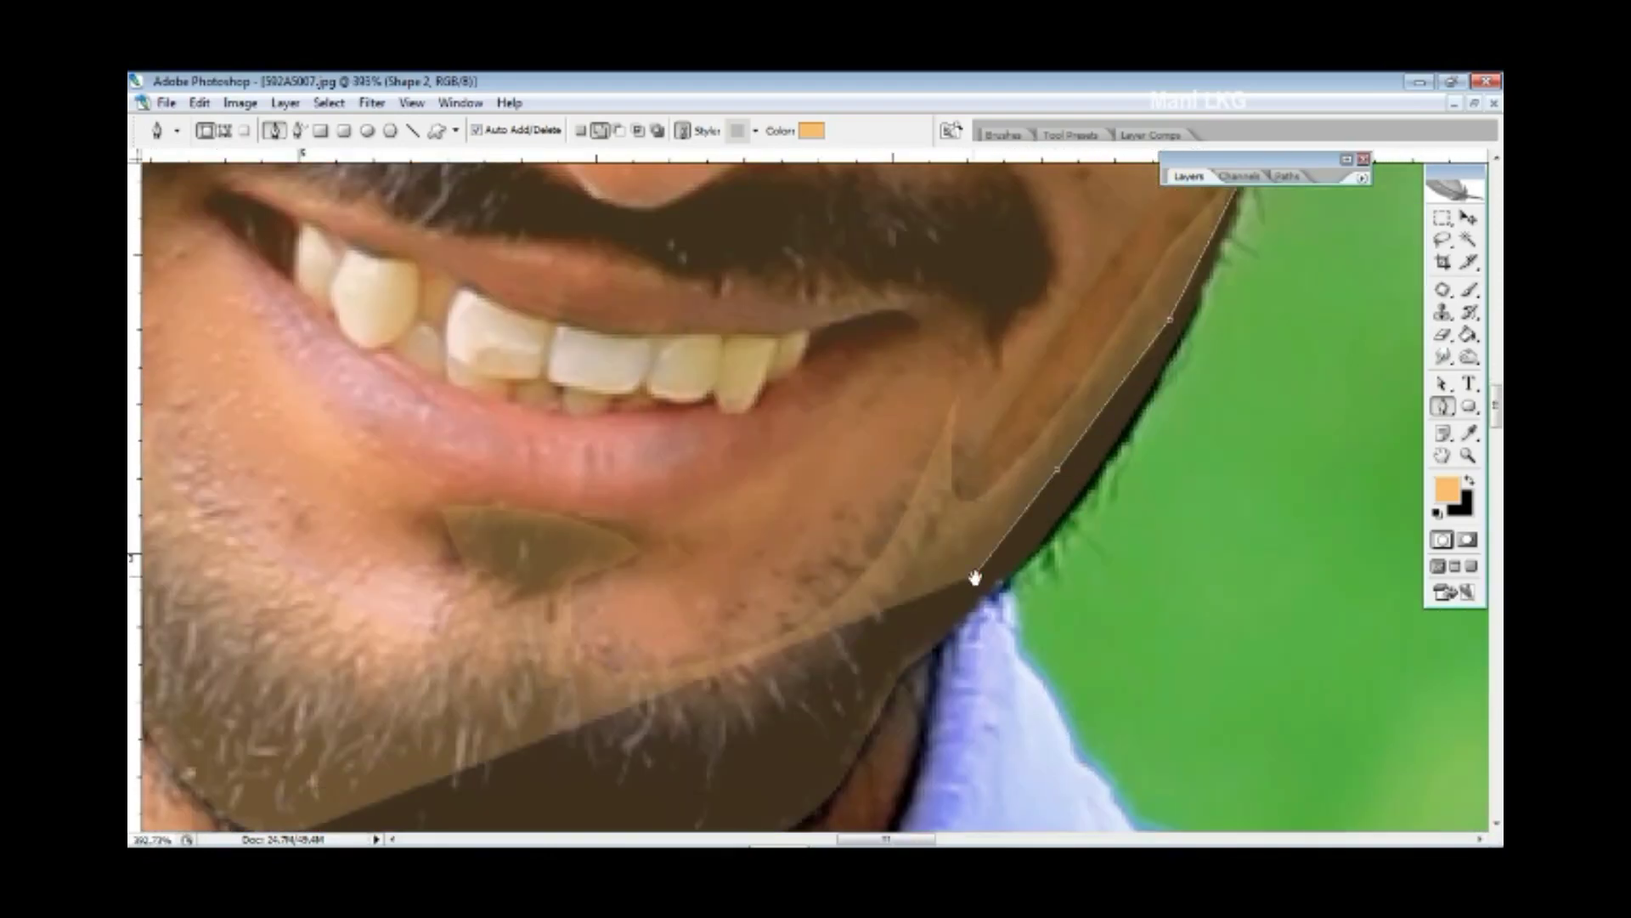
scroll(1082, 430, "down", 2)
scroll(1105, 382, "down", 3)
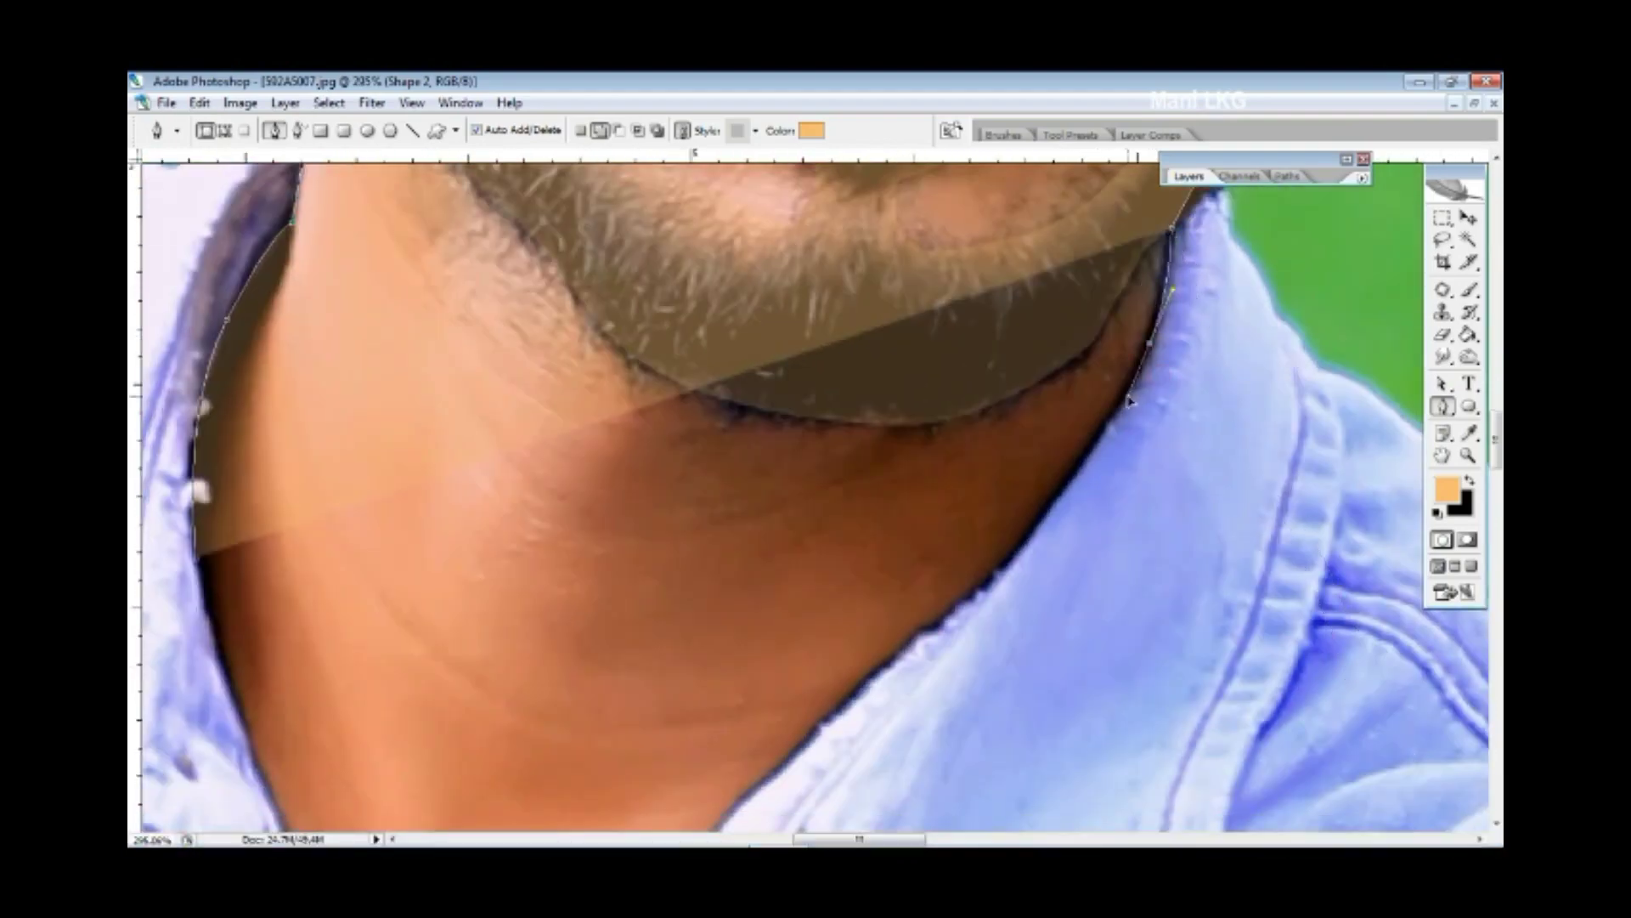
- Trace the neck edges along the collar to its V corner, closing the tan neck shape
left_click(1137, 373)
left_click(994, 557)
scroll(965, 595, "down", 2)
left_click(956, 548)
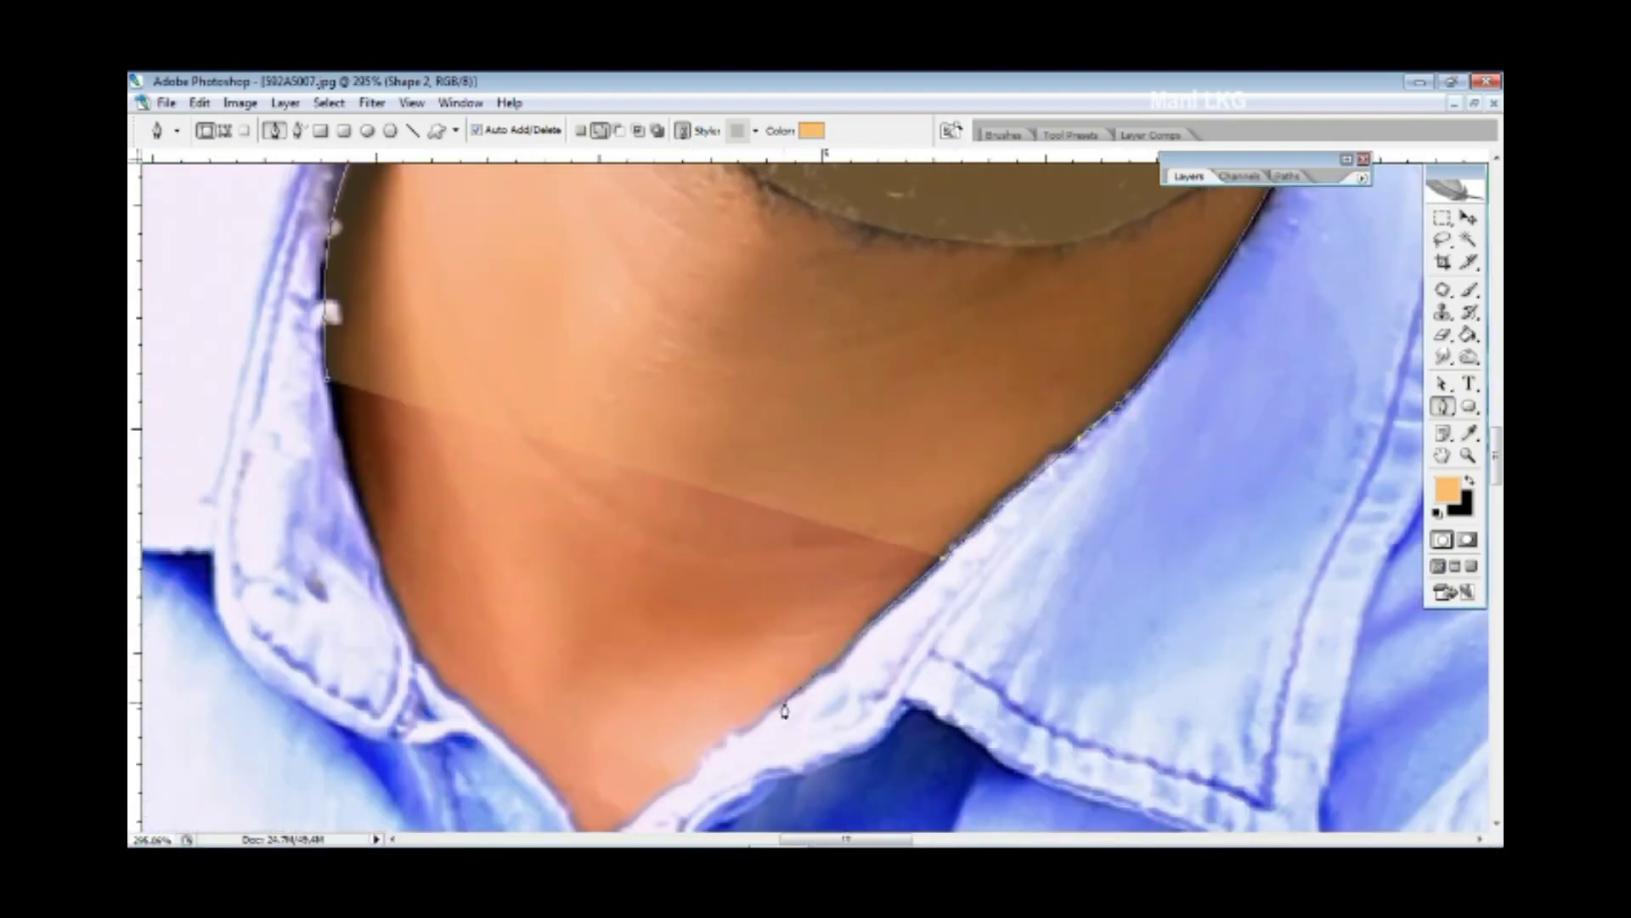
scroll(956, 548, "down", 3)
left_click(842, 500)
left_click(718, 368)
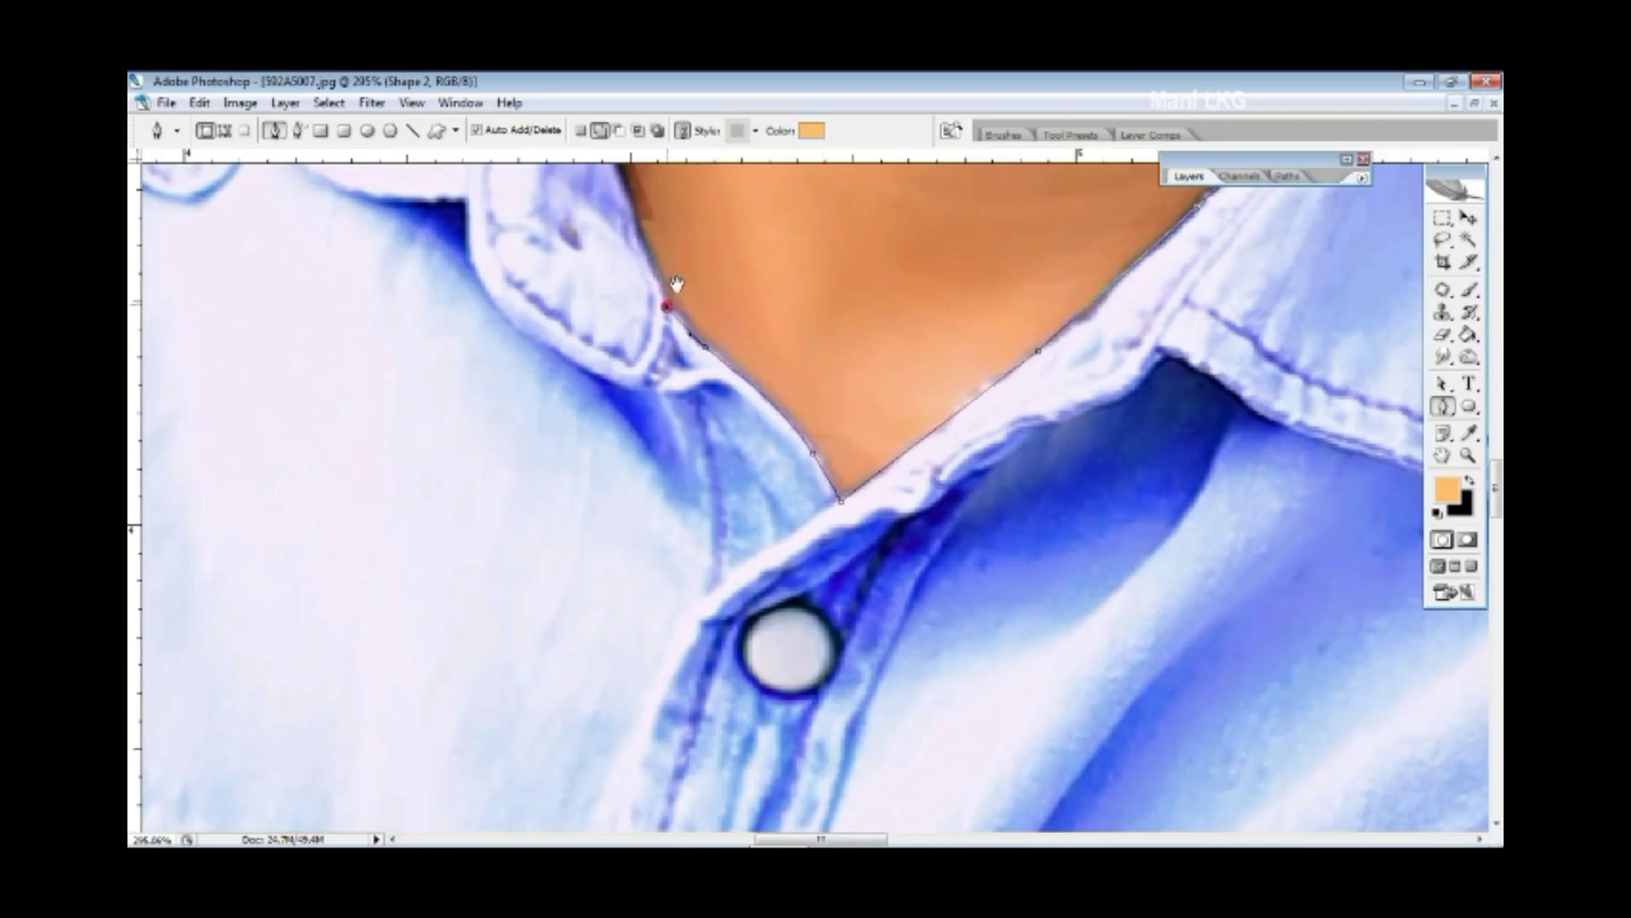
scroll(673, 284, "up", 3)
scroll(1119, 678, "down", 3)
scroll(1118, 677, "down", 1)
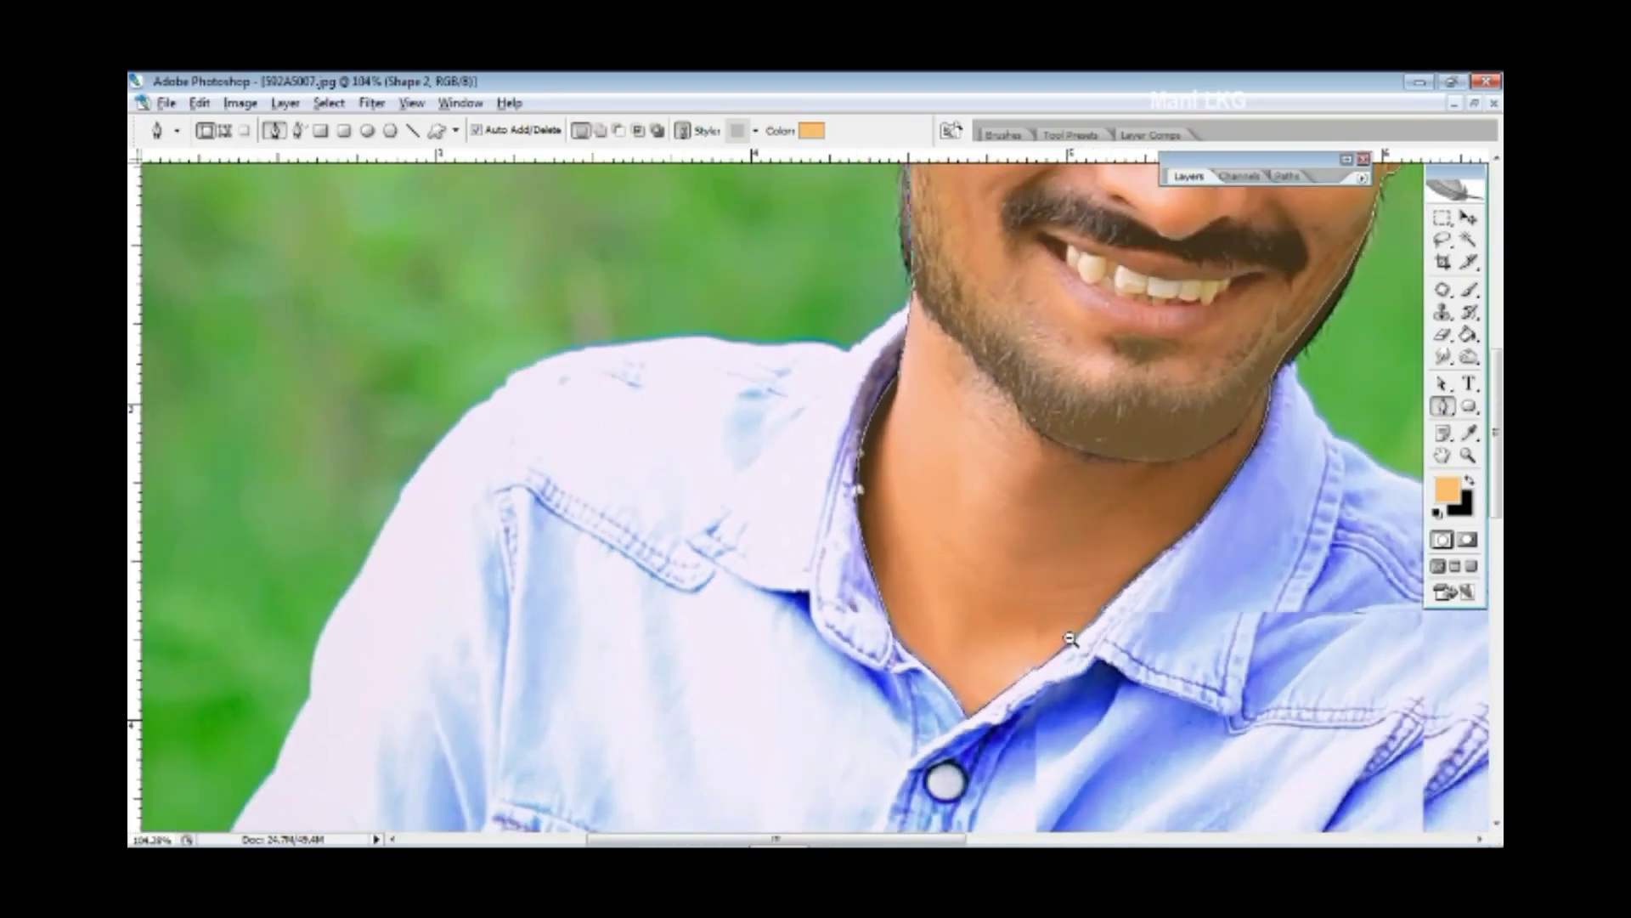
scroll(975, 583, "down", 1)
scroll(1118, 567, "down", 1)
scroll(1119, 567, "down", 1)
scroll(1111, 520, "up", 1)
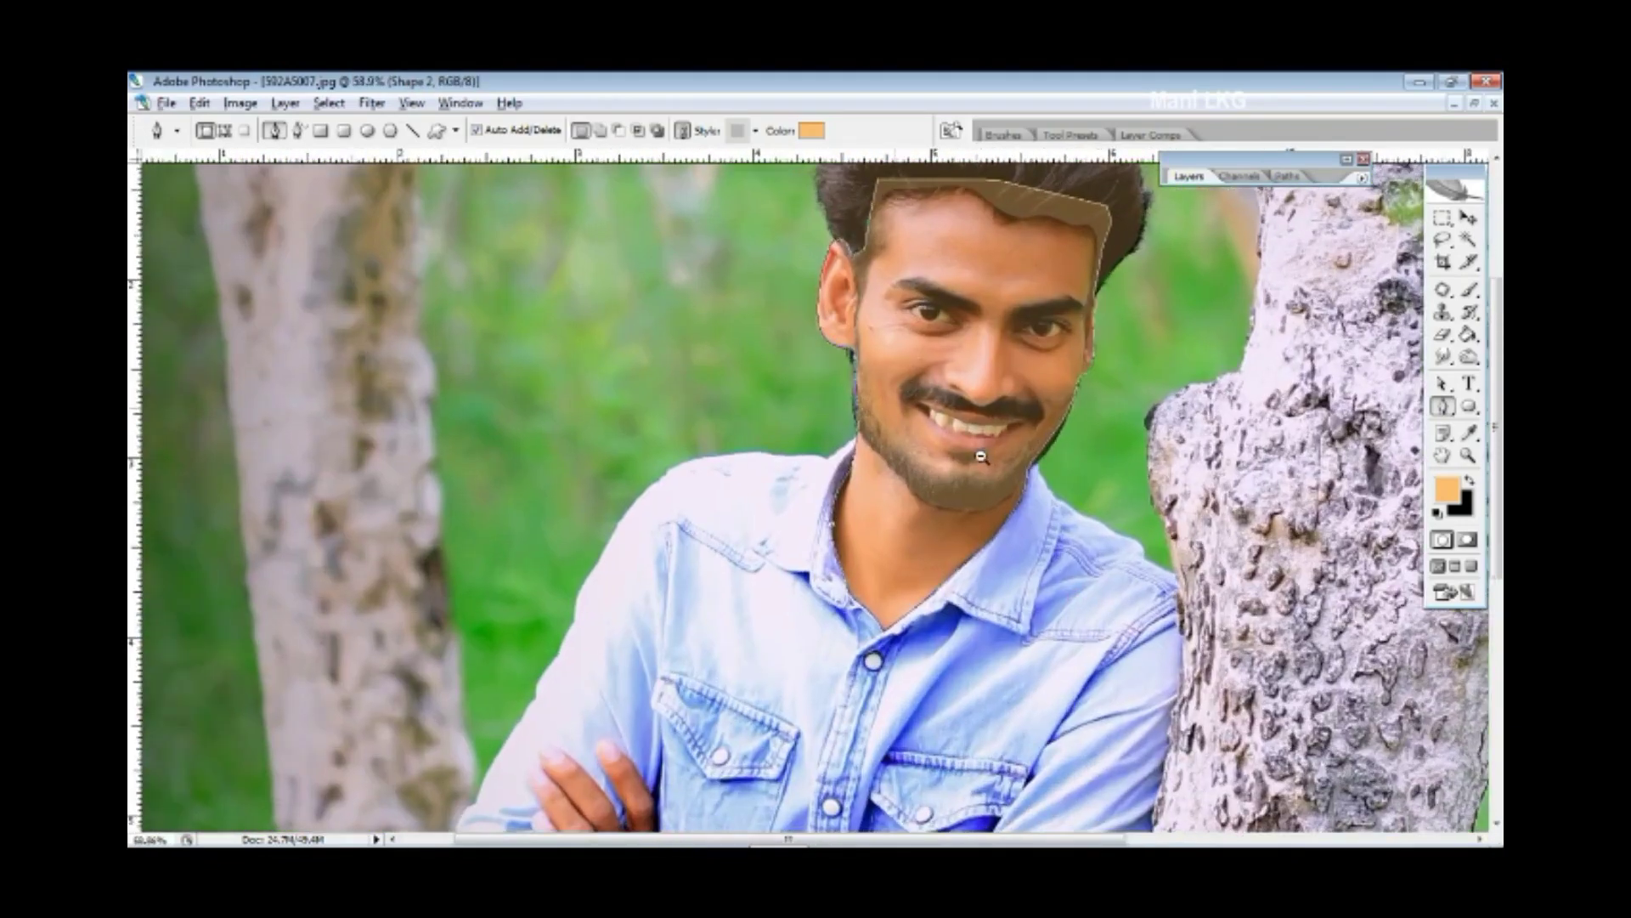
scroll(1019, 476, "up", 1)
scroll(929, 438, "up", 1)
scroll(929, 439, "up", 3)
- Hide the palettes with F7 and trace the first eyebrow as a closed brown shape
scroll(978, 544, "up", 1)
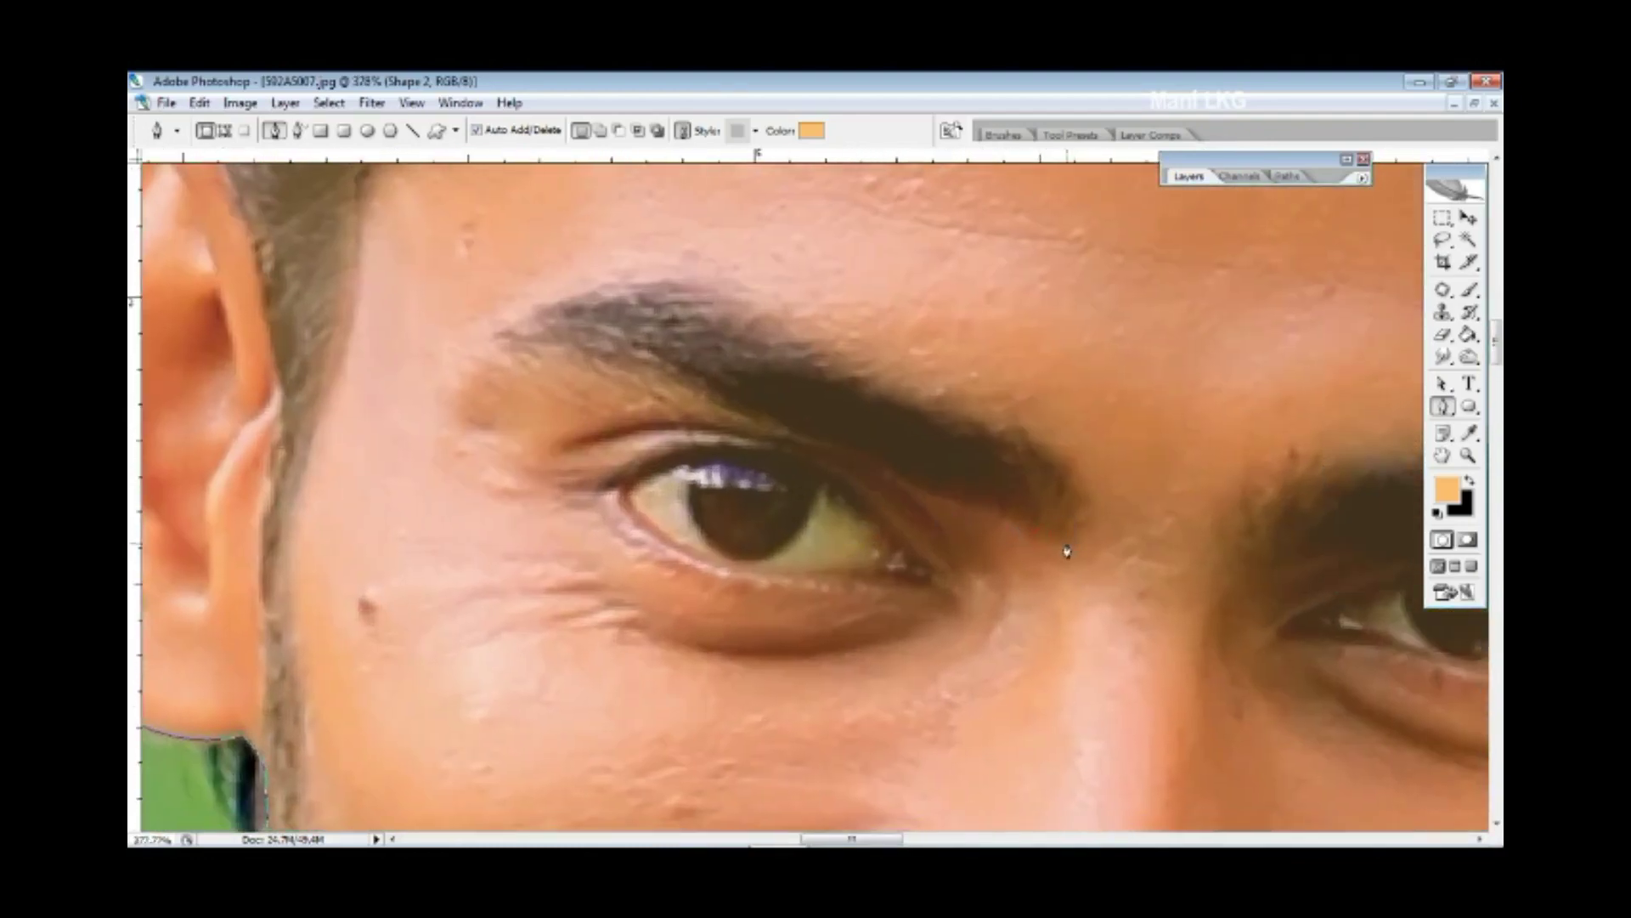
double_click(1319, 179)
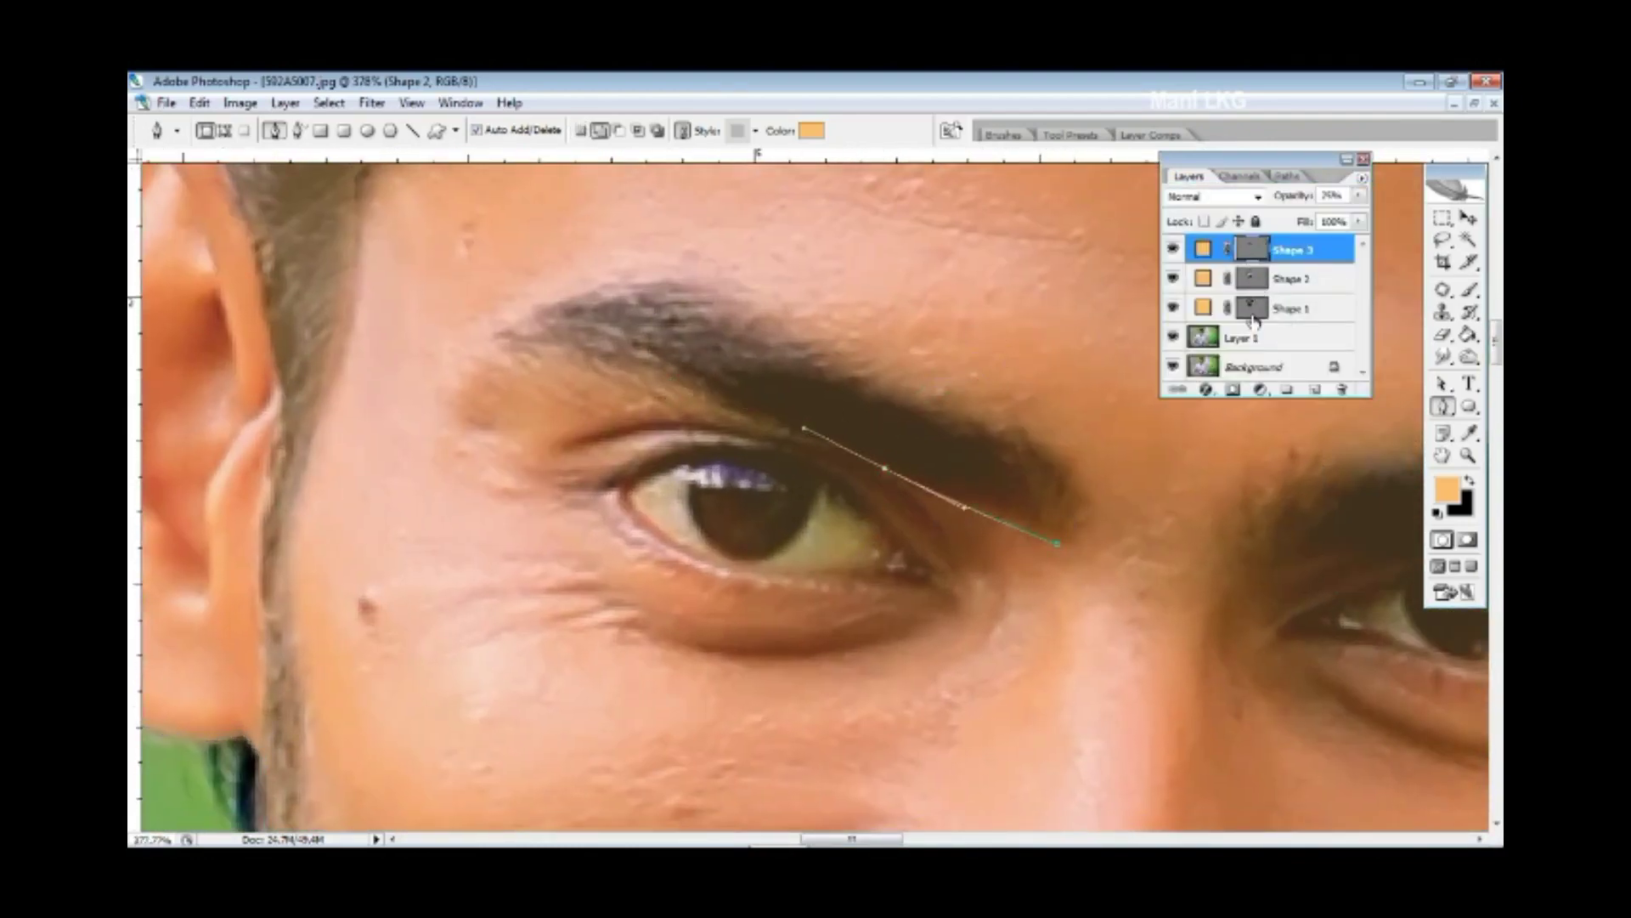
key("F7")
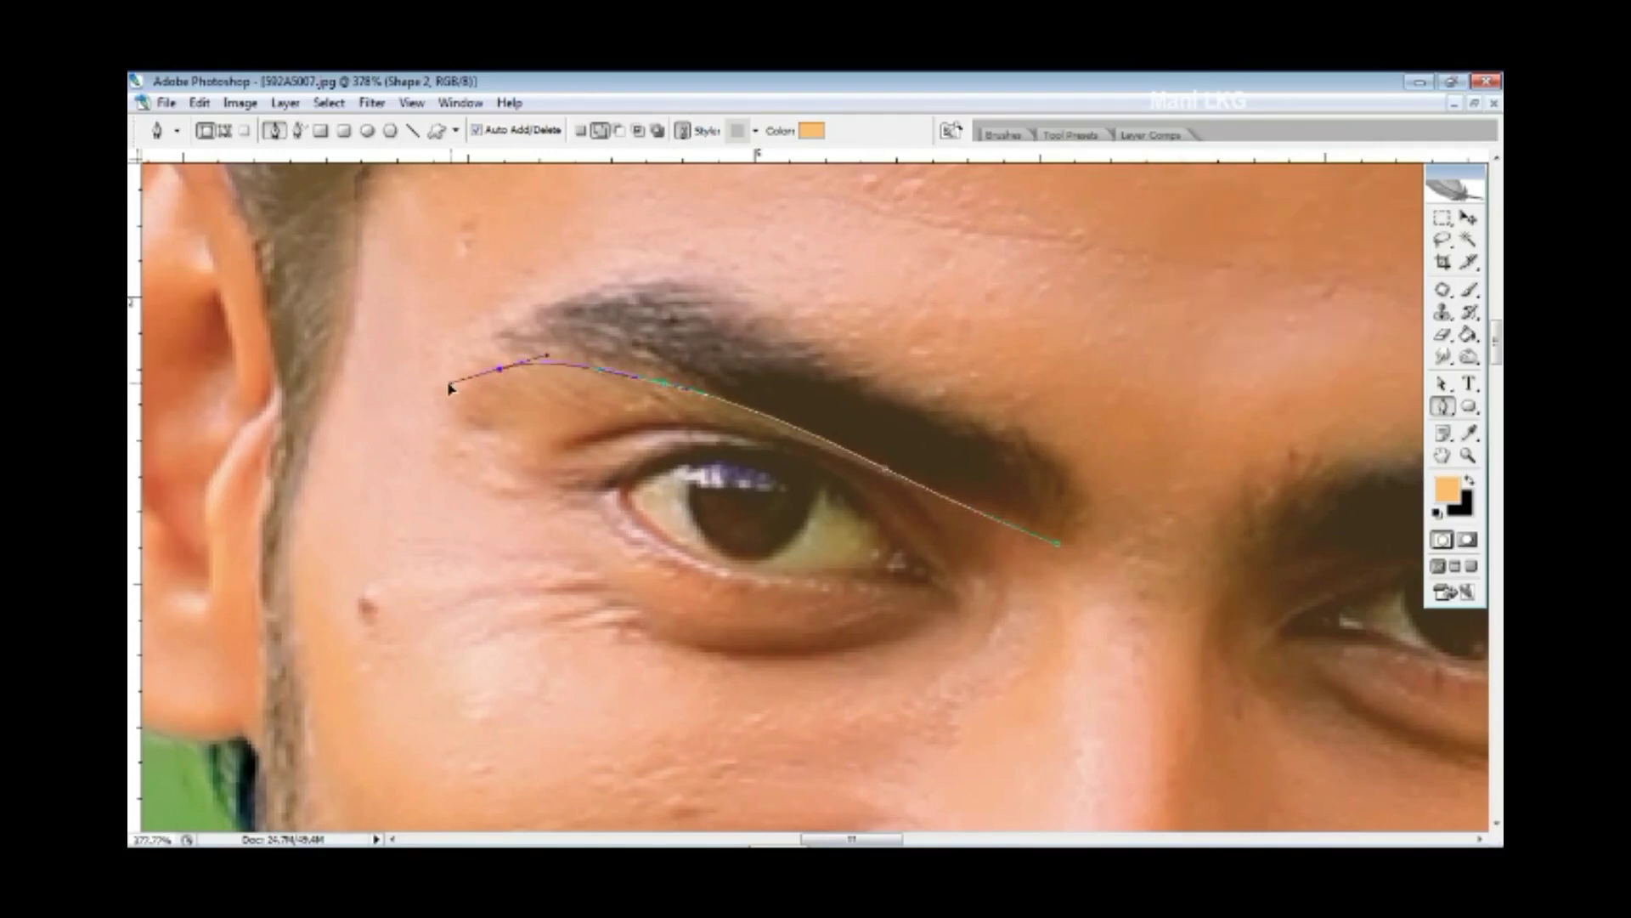
left_click(585, 357)
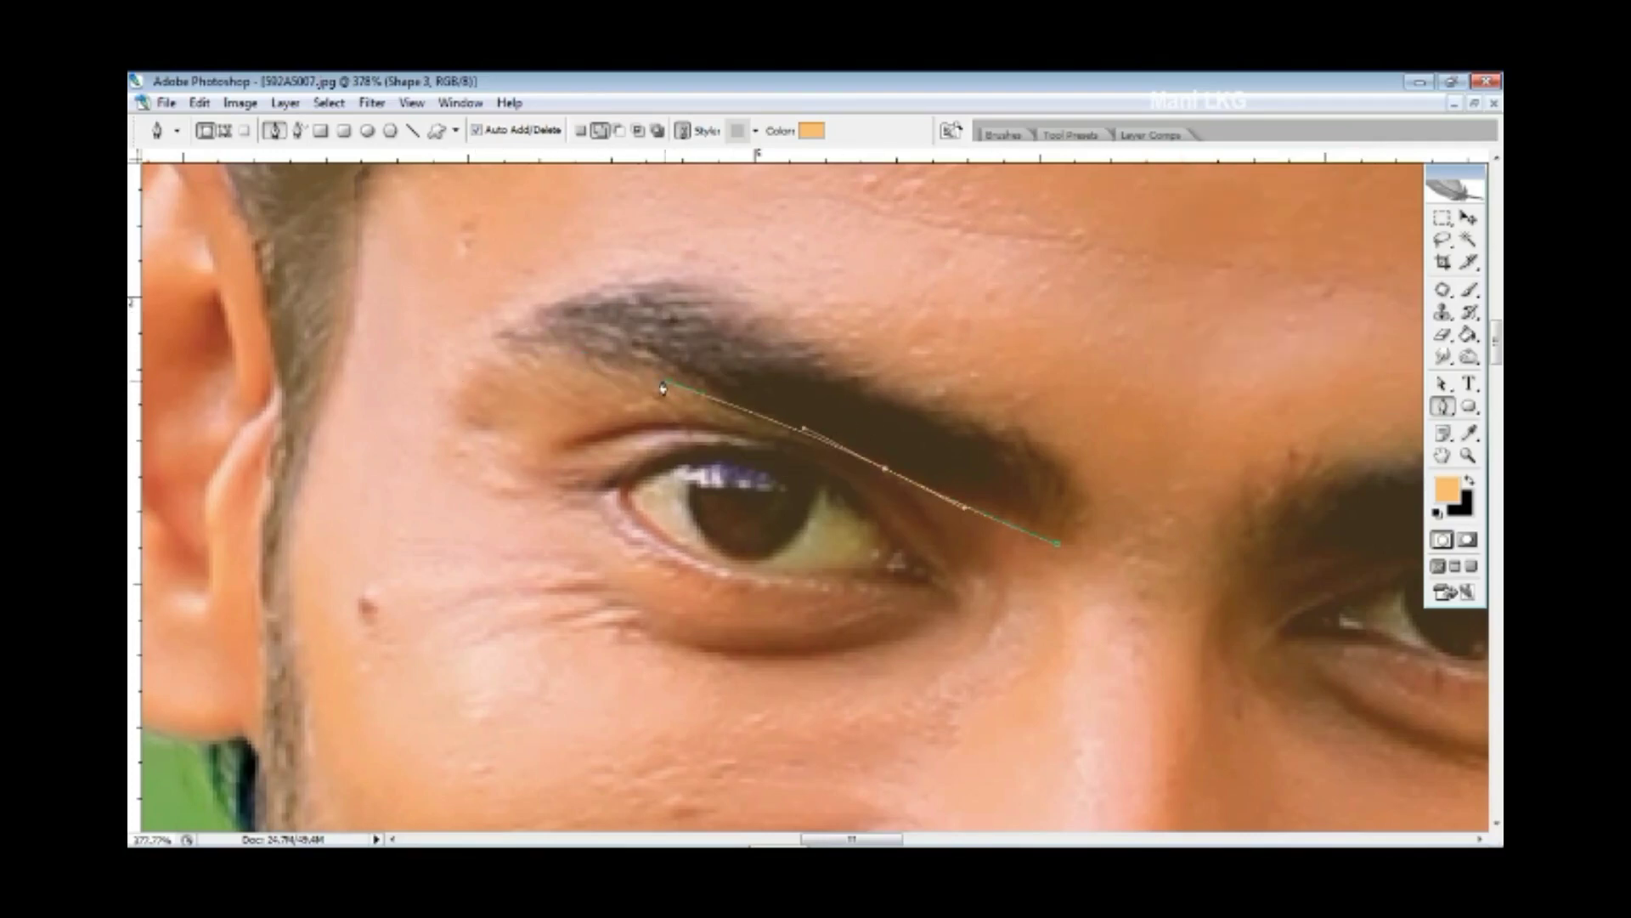
left_click_drag(546, 365, 507, 339)
left_click_drag(760, 289, 735, 312)
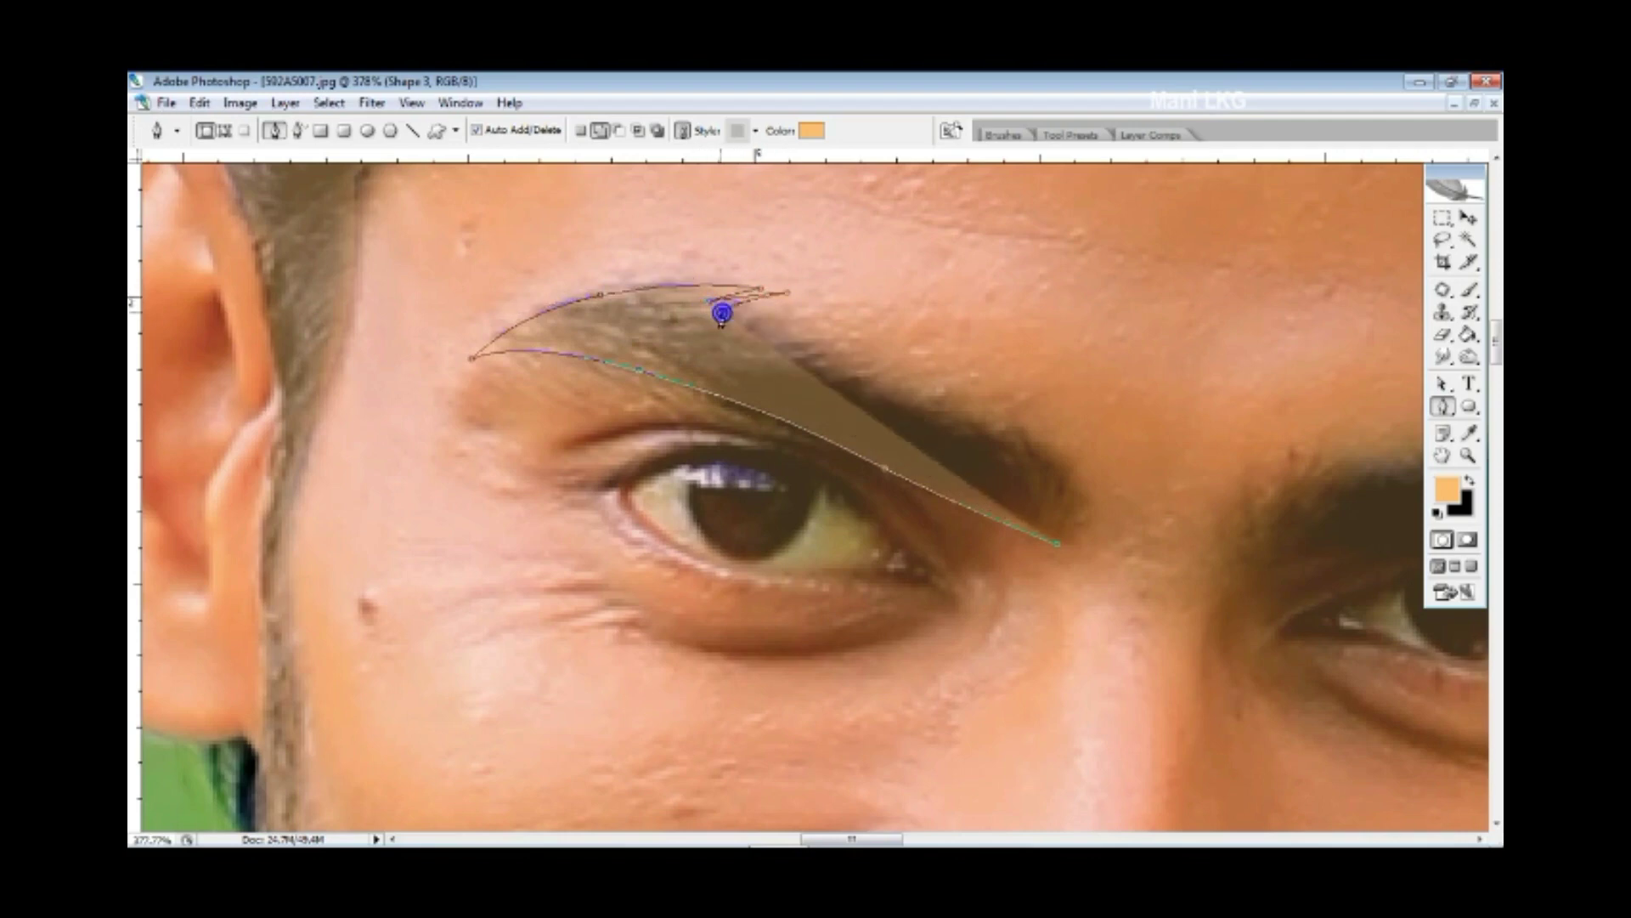
left_click_drag(1026, 457, 1023, 441)
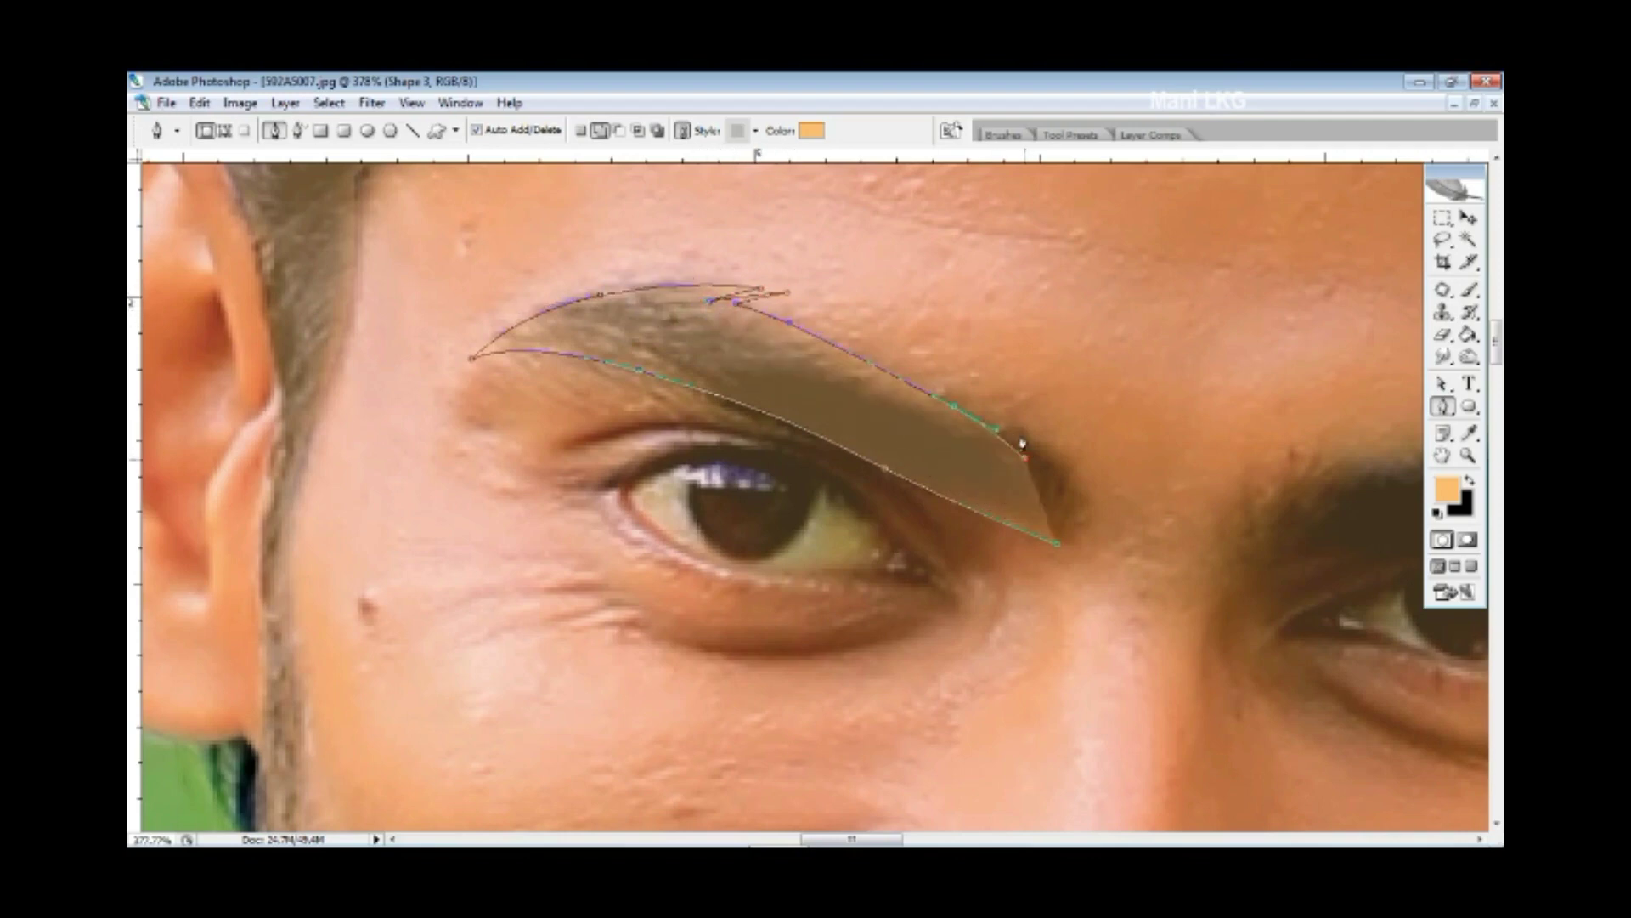
scroll(1032, 444, "up", 2)
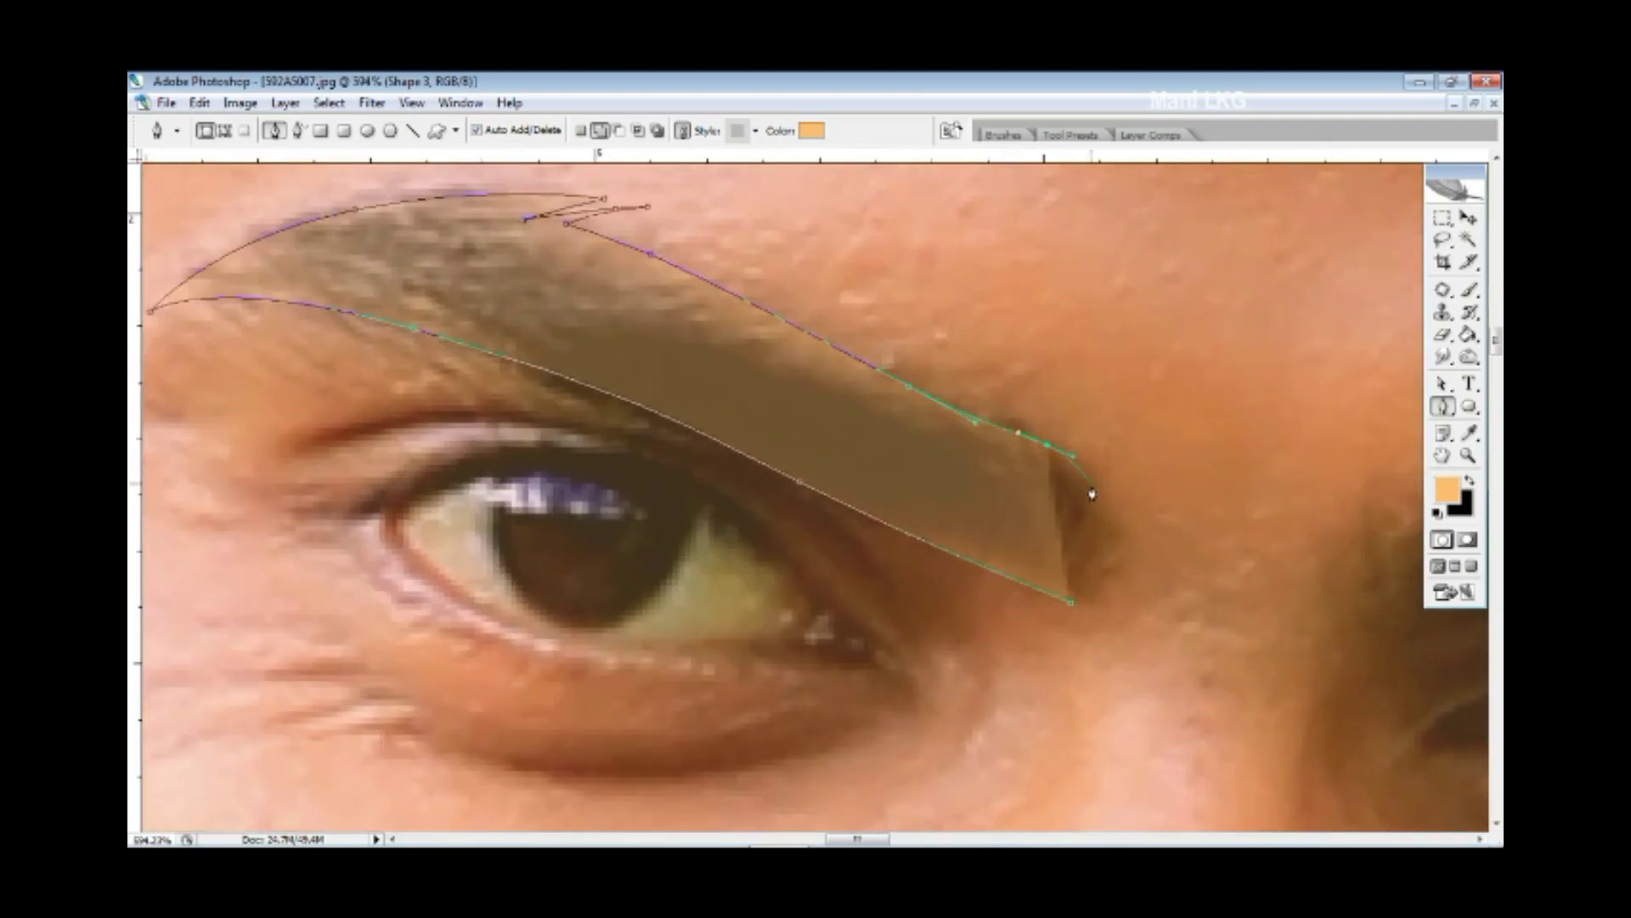
left_click_drag(1072, 602, 1075, 613)
- Trace the other eyebrow along its top and bottom edges as a closed brown shape
scroll(1118, 605, "down", 2)
scroll(904, 503, "up", 1)
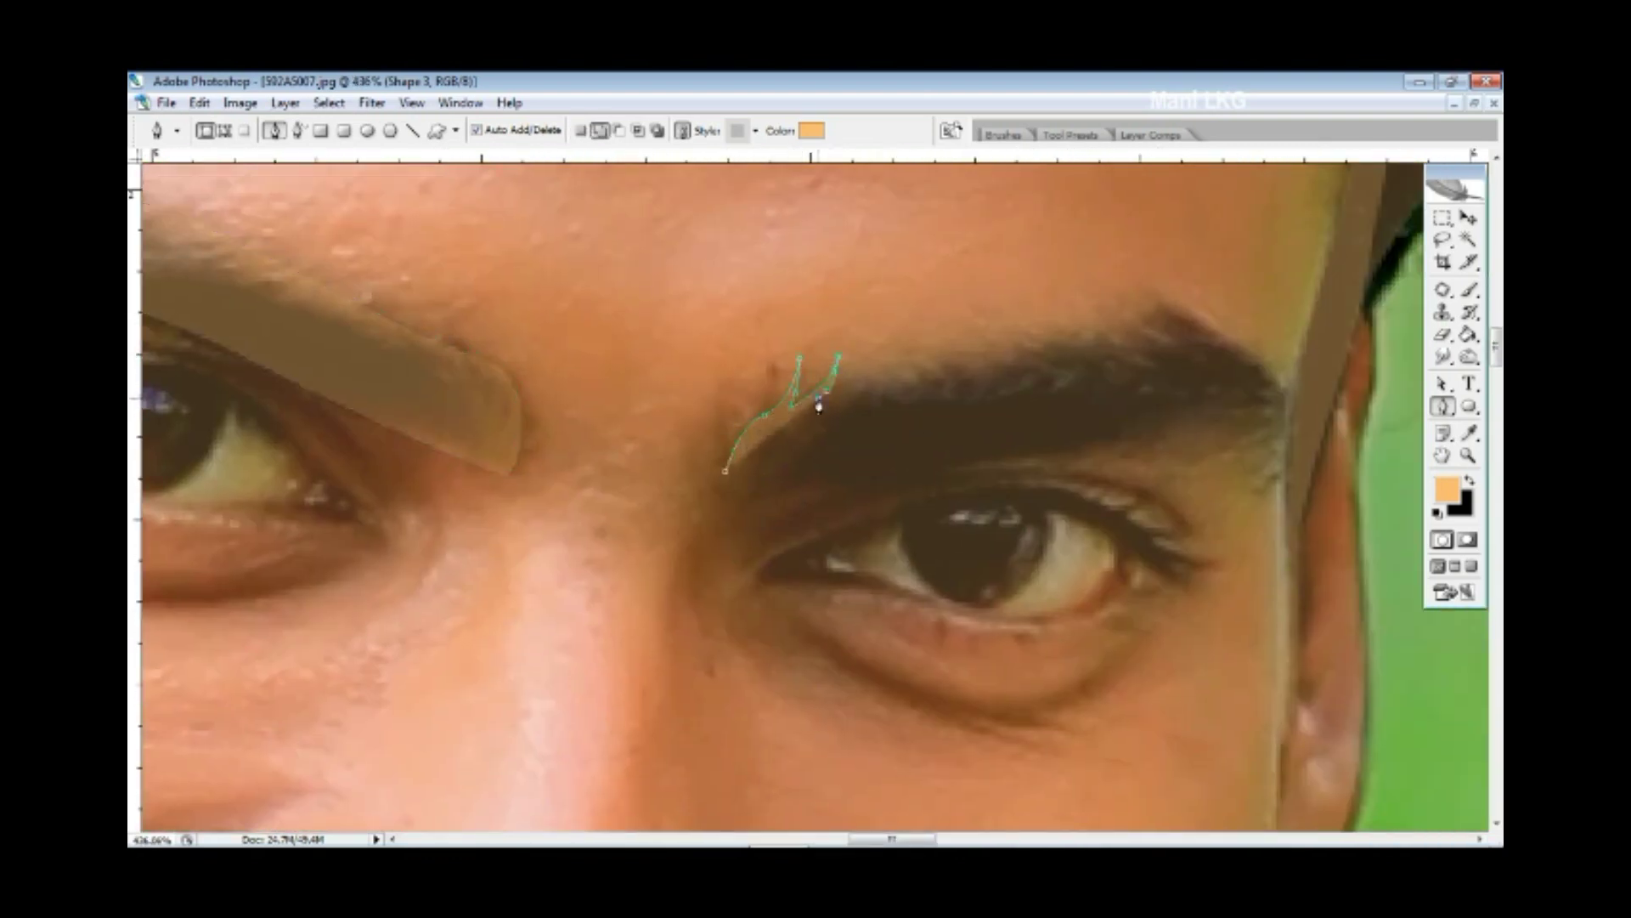
left_click(937, 360)
scroll(977, 357, "right", 2)
left_click_drag(937, 312, 978, 302)
left_click(1085, 378)
left_click(1099, 416)
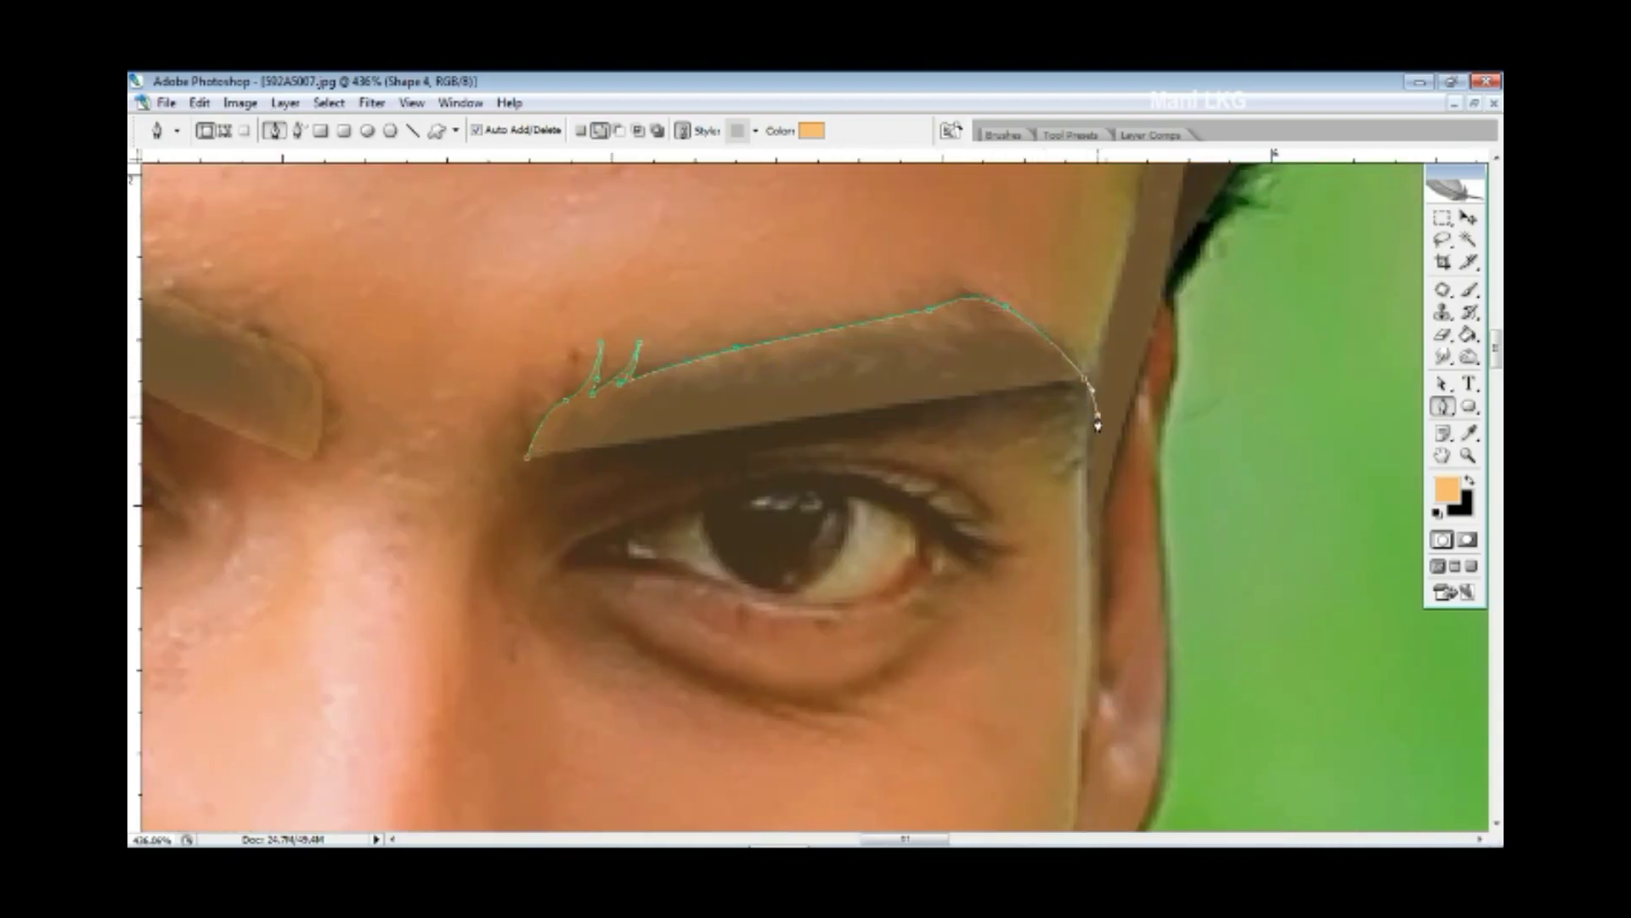
left_click_drag(1017, 422, 965, 422)
left_click(529, 459)
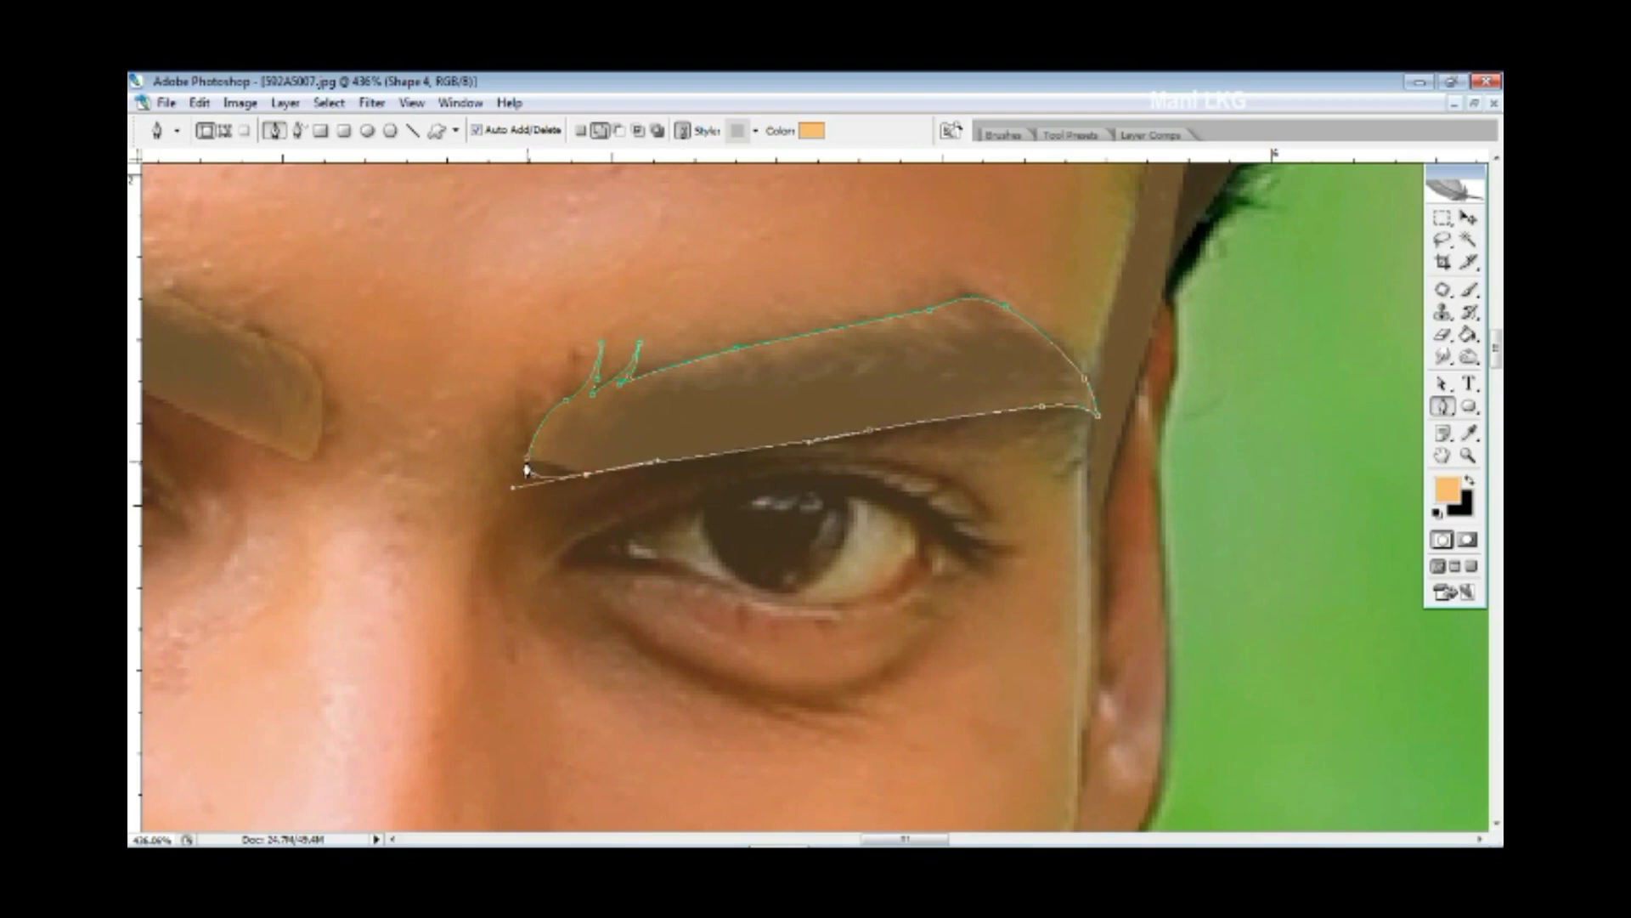
key("ctrl+minus")
left_click(875, 571, "ctrl")
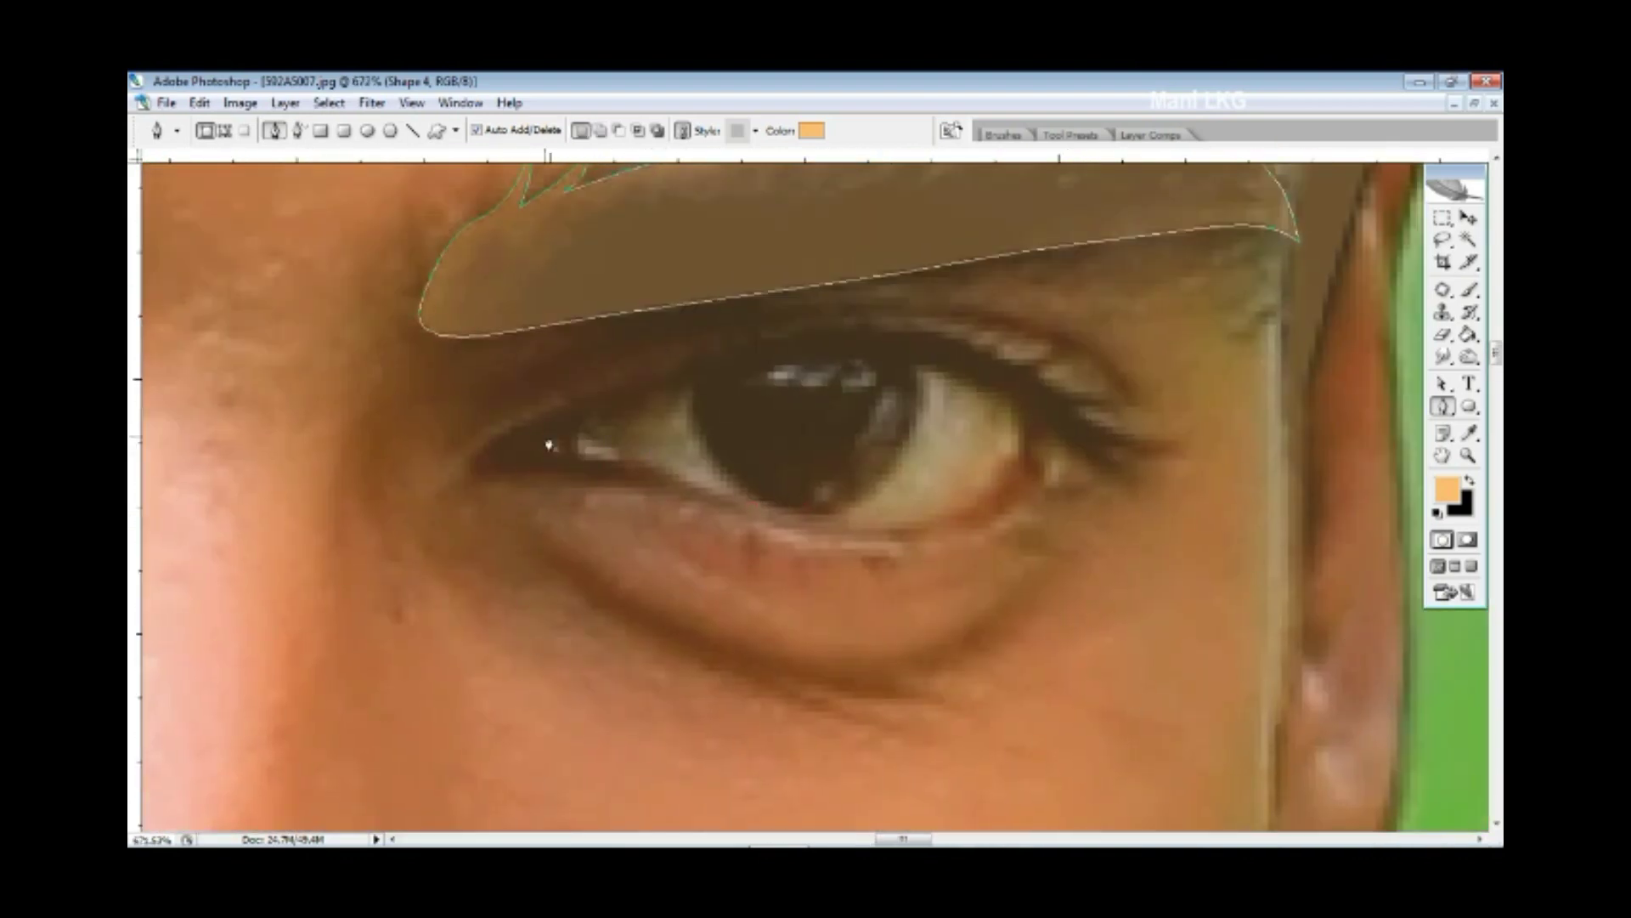
- Draw a closed shape for the eye white along the upper and lower lids
left_click(584, 429)
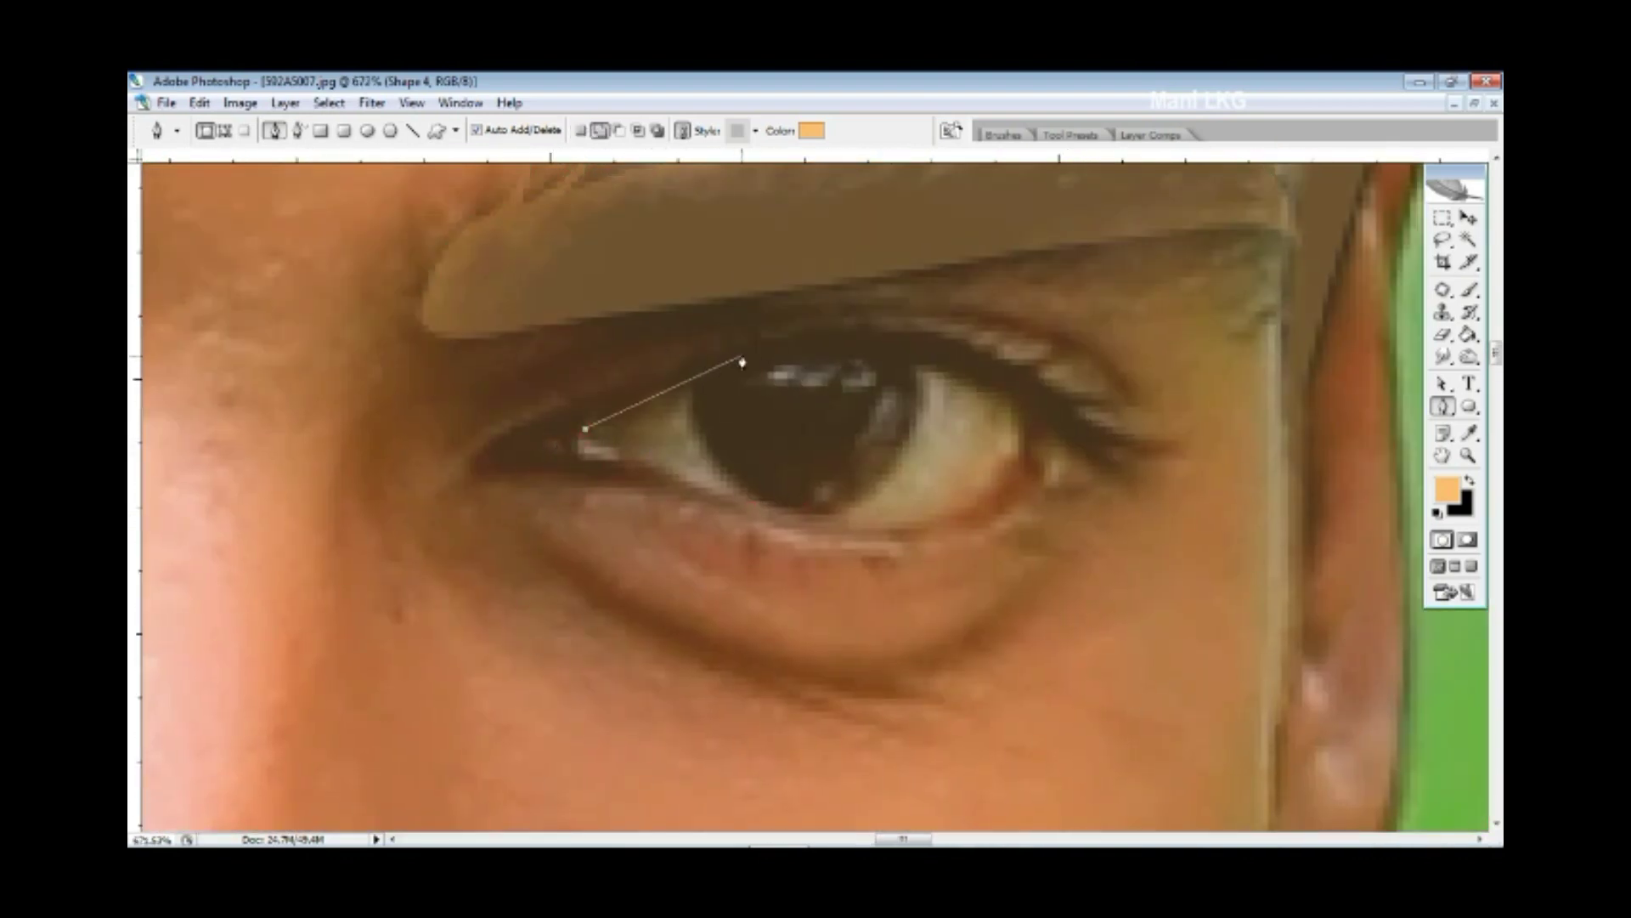
left_click_drag(1033, 433, 990, 500)
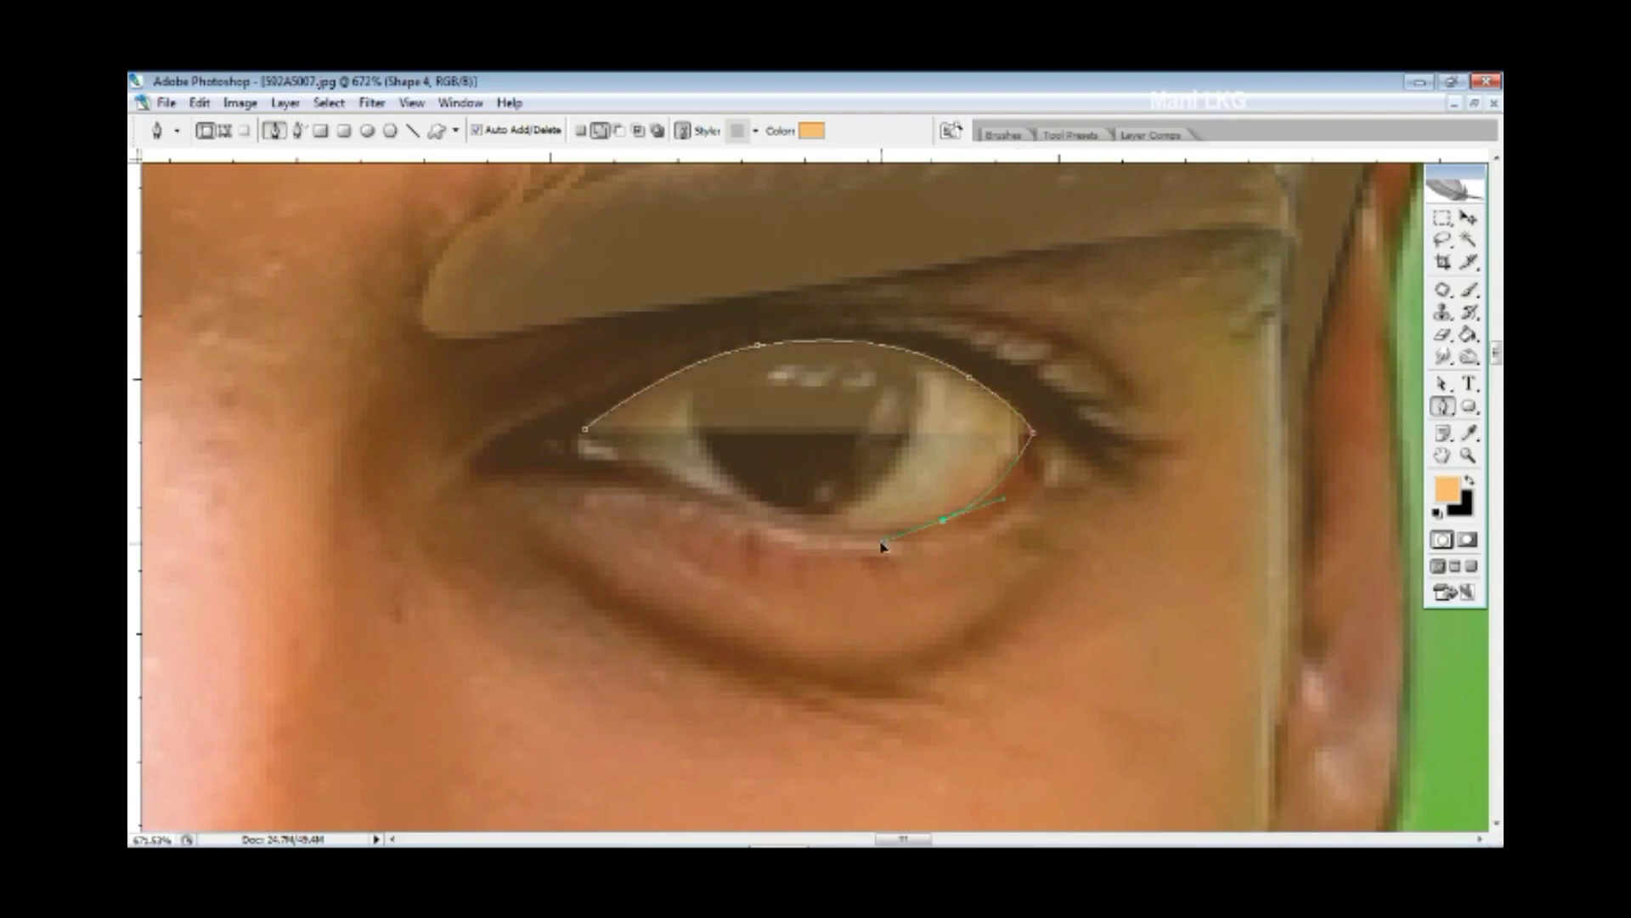
left_click_drag(882, 546, 843, 545)
left_click(582, 431)
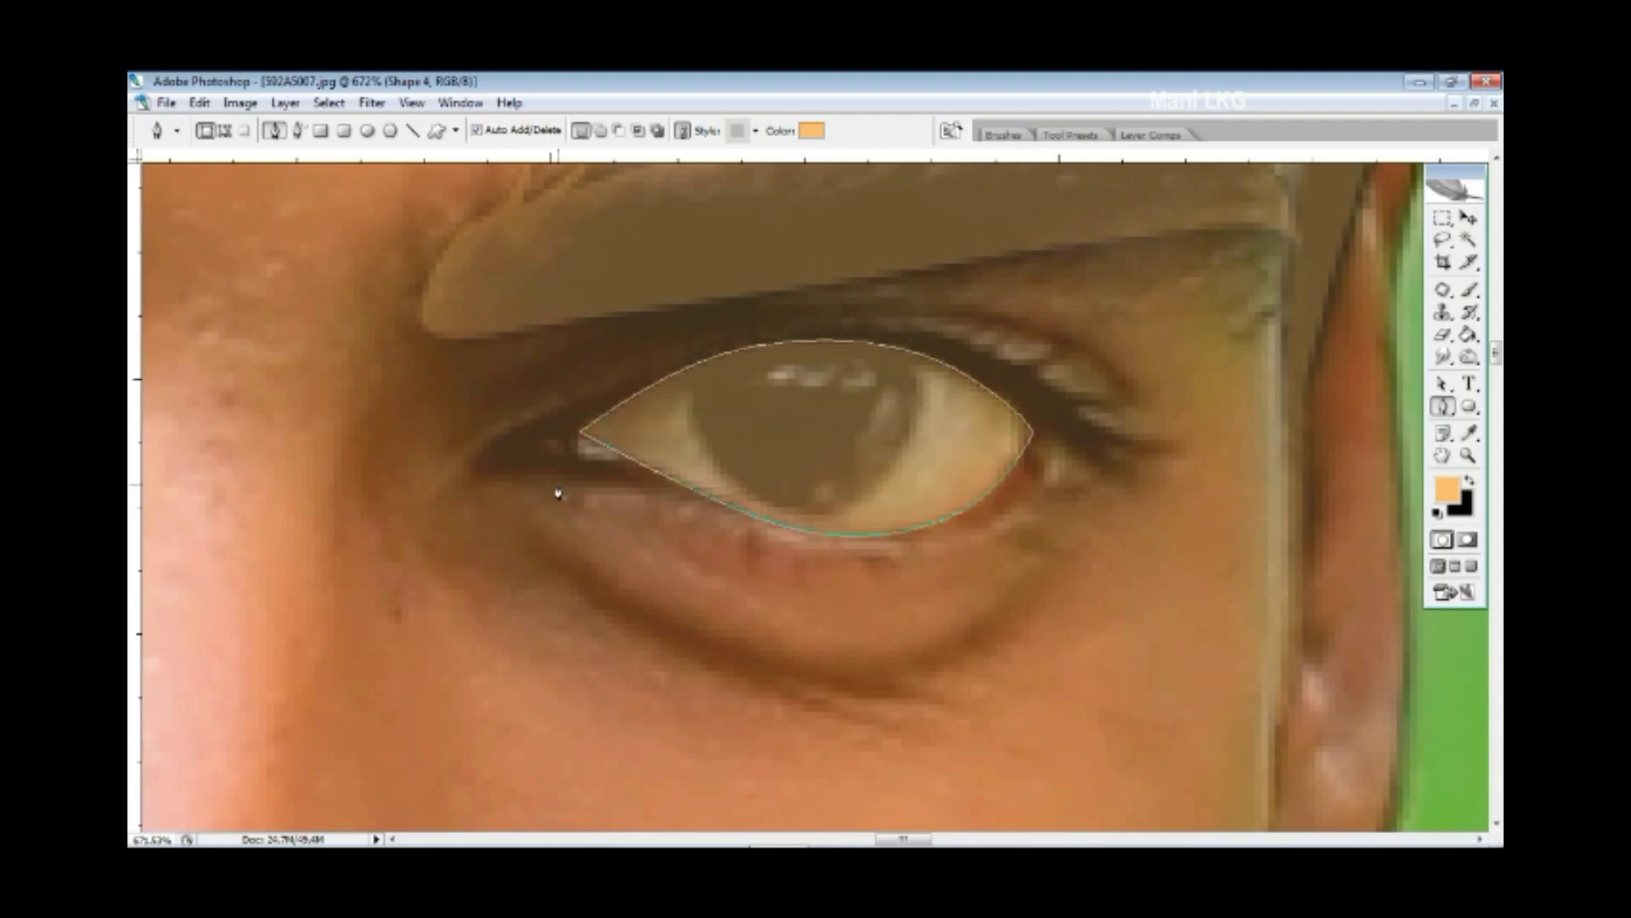
- Draw closed shapes for the eye's inner corner and outer corner
left_click(466, 467)
left_click(706, 365)
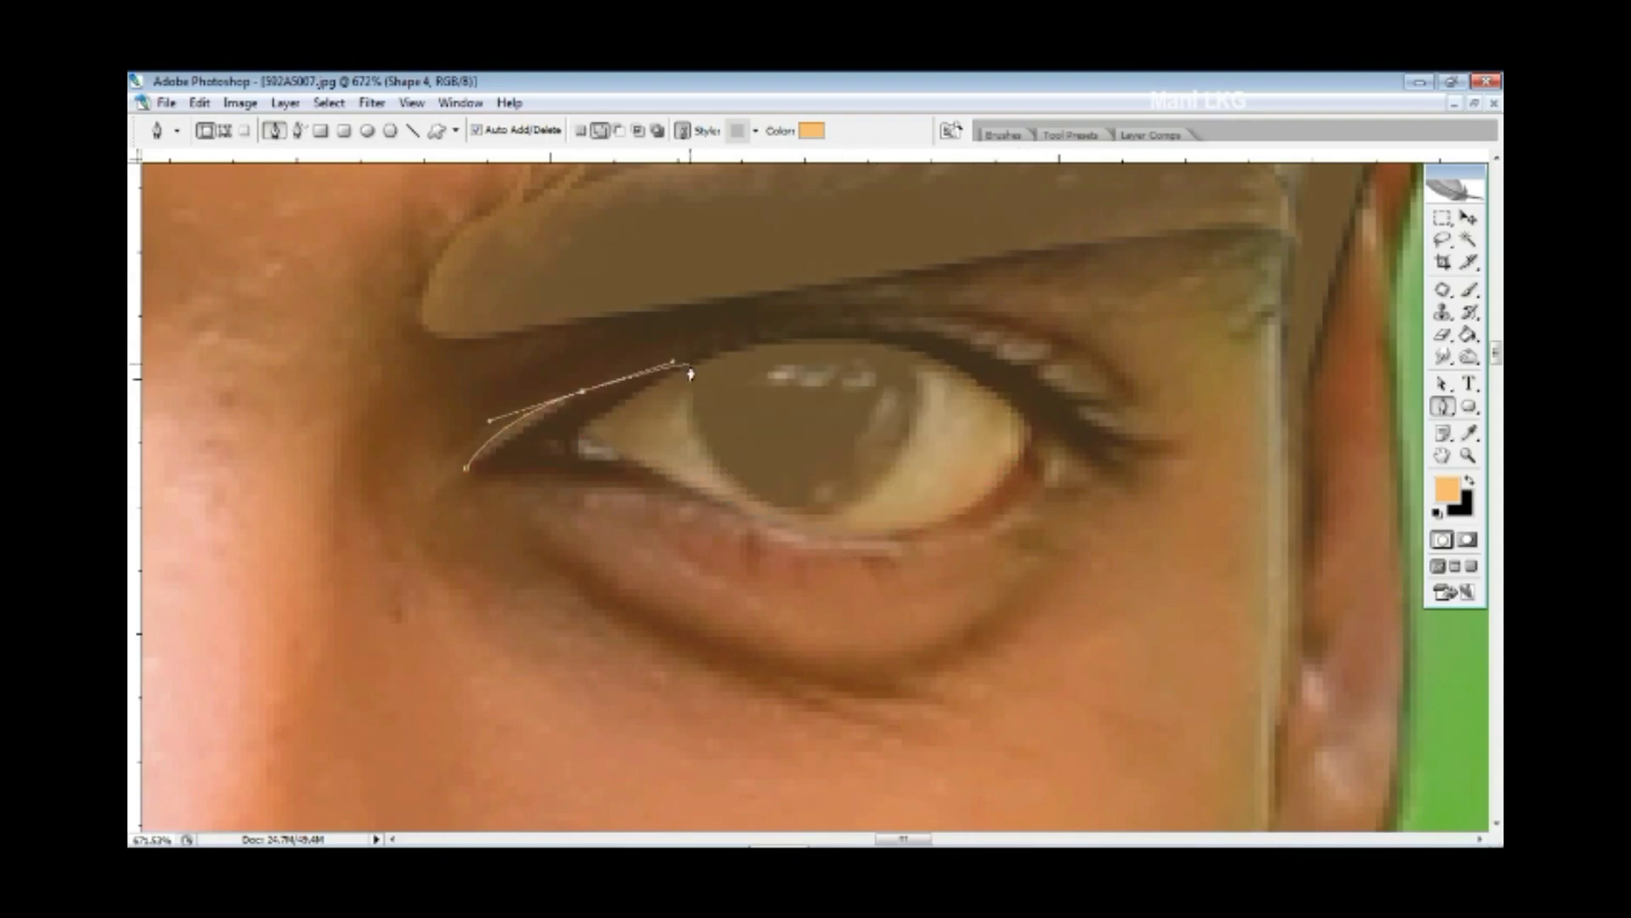
left_click_drag(614, 429, 754, 519)
left_click(462, 475)
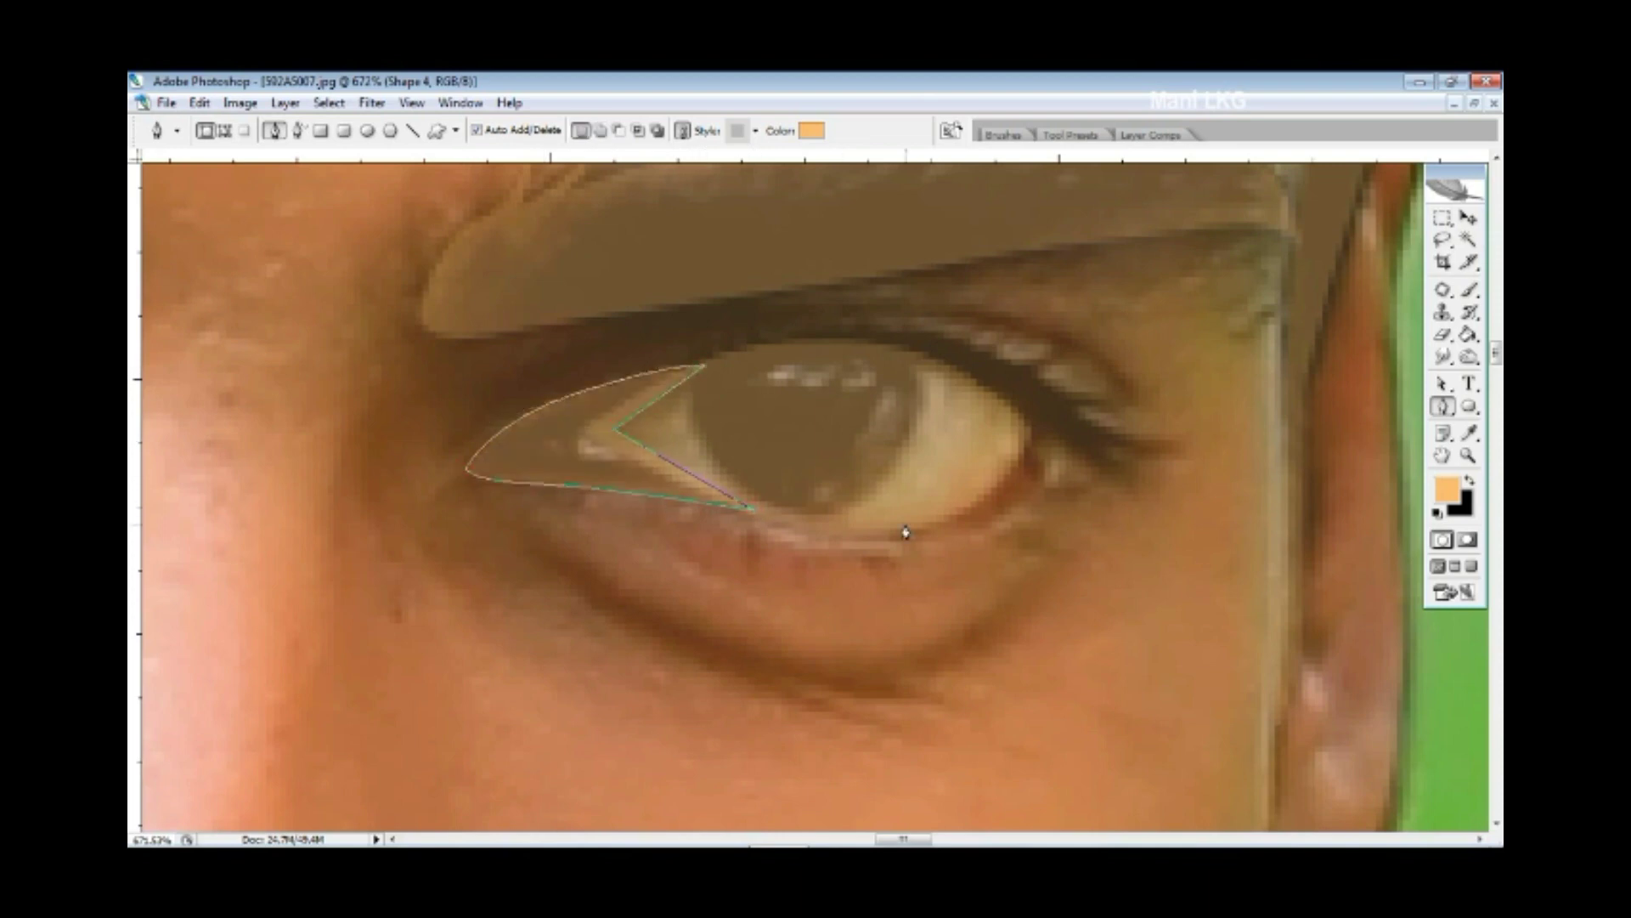
left_click(985, 394)
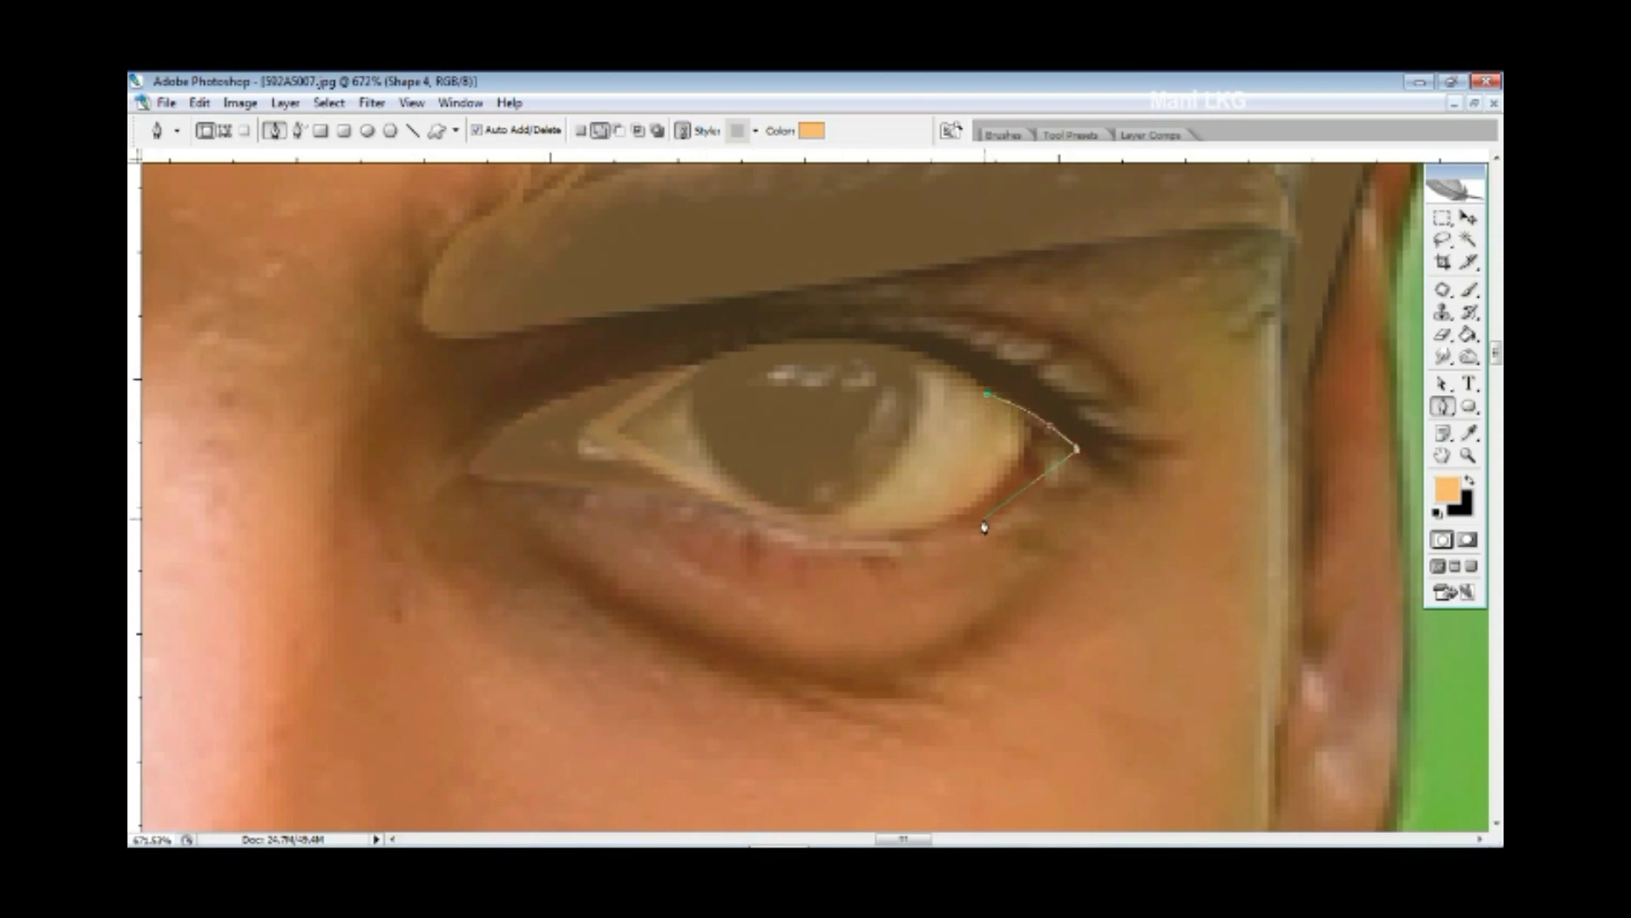
left_click(977, 514)
left_click(944, 518)
left_click(998, 457)
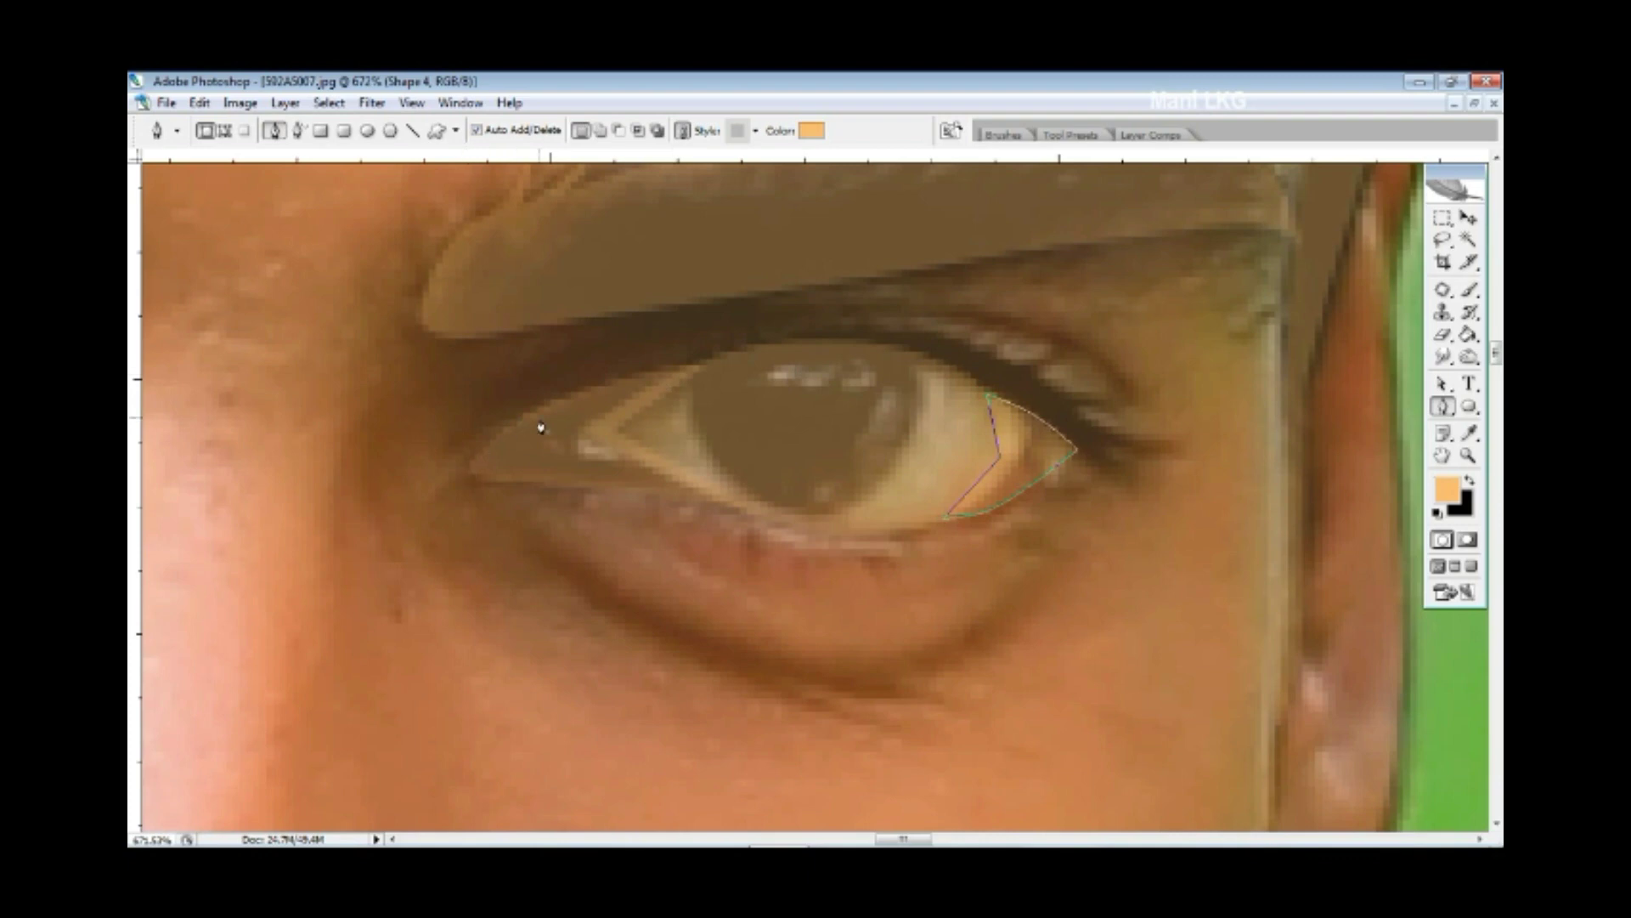
- Start the eye outline at the inner corner, redrawing the upper-lid curve to the outer corner
left_click(437, 471)
left_click_drag(646, 349, 806, 314)
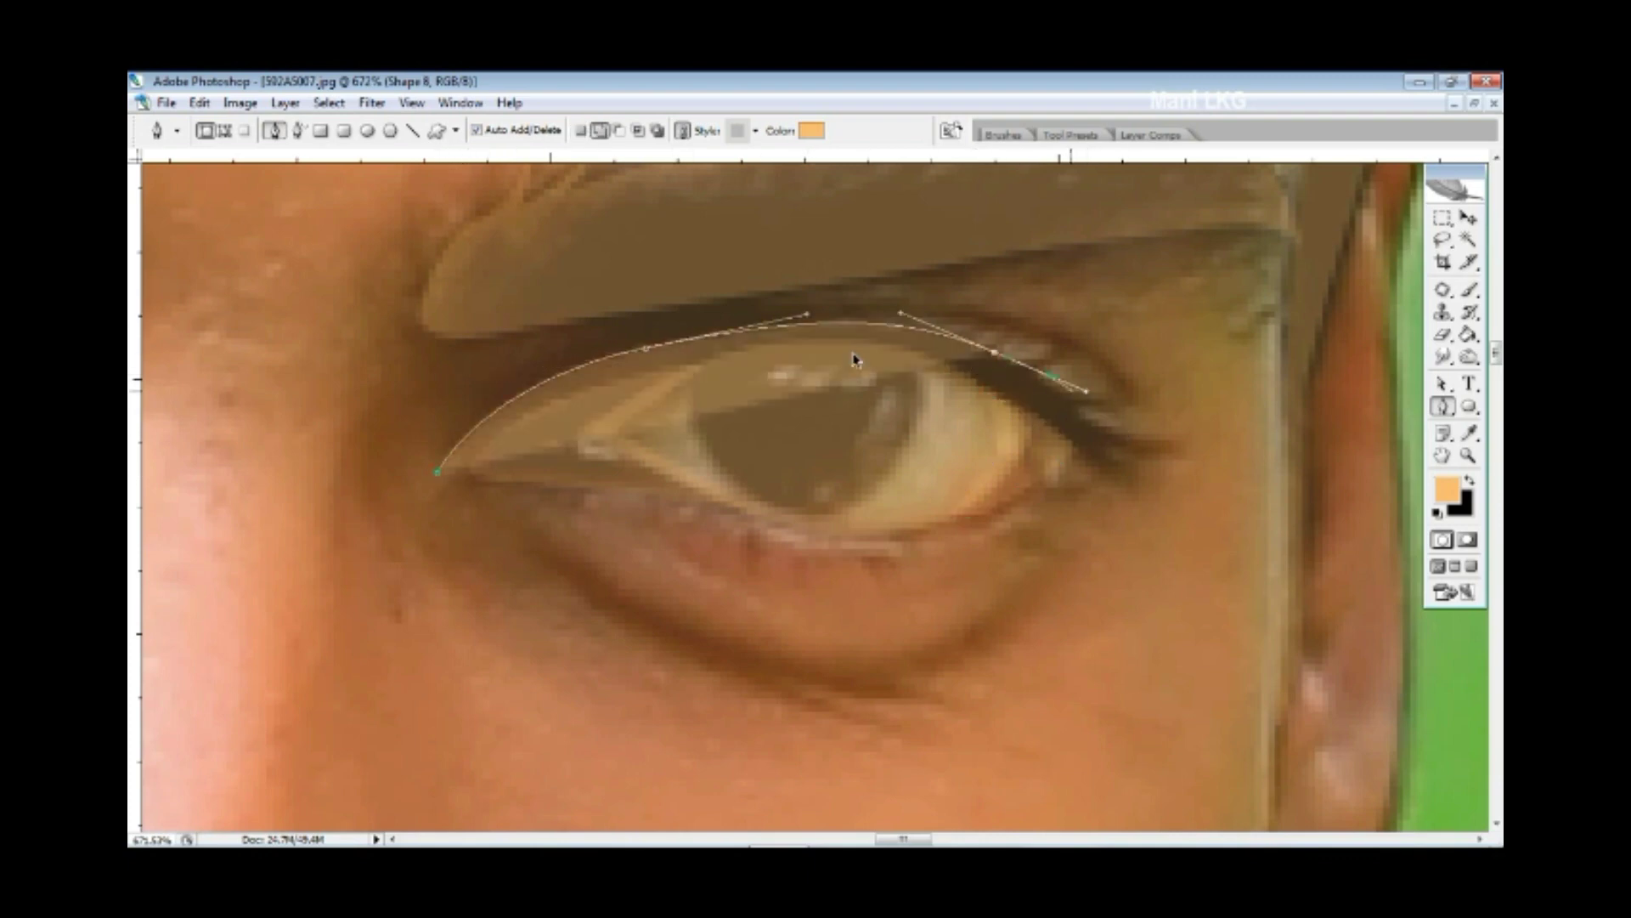
key("ctrl+z")
left_click_drag(673, 335, 841, 315)
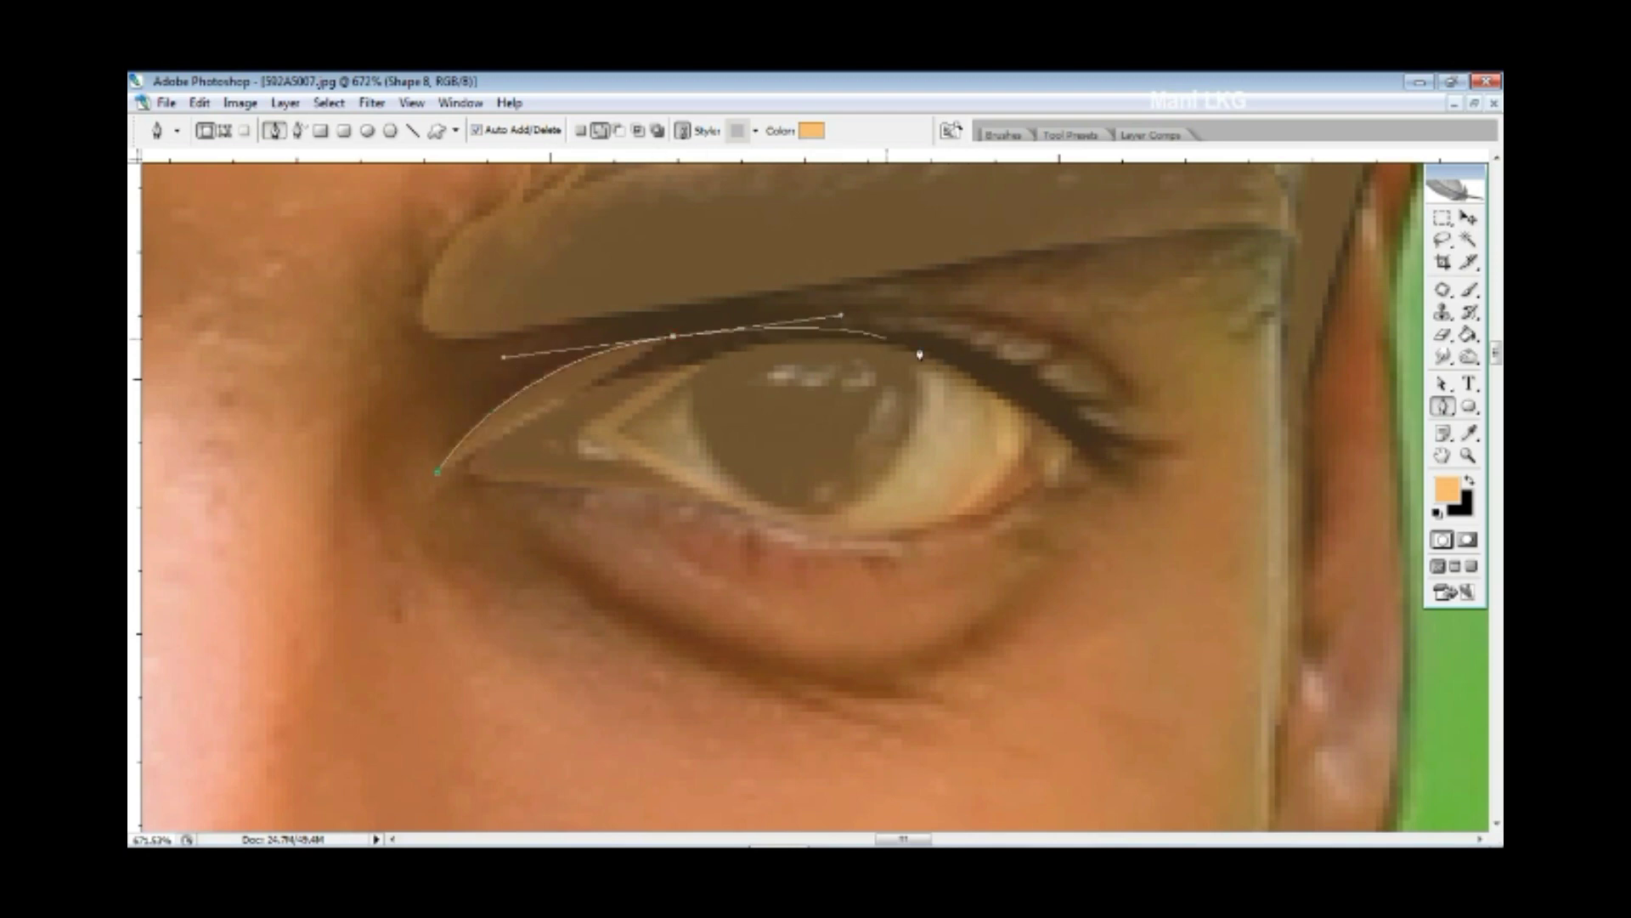
left_click_drag(957, 346, 1000, 363)
key("ctrl+alt+z")
key("ctrl+alt+z")
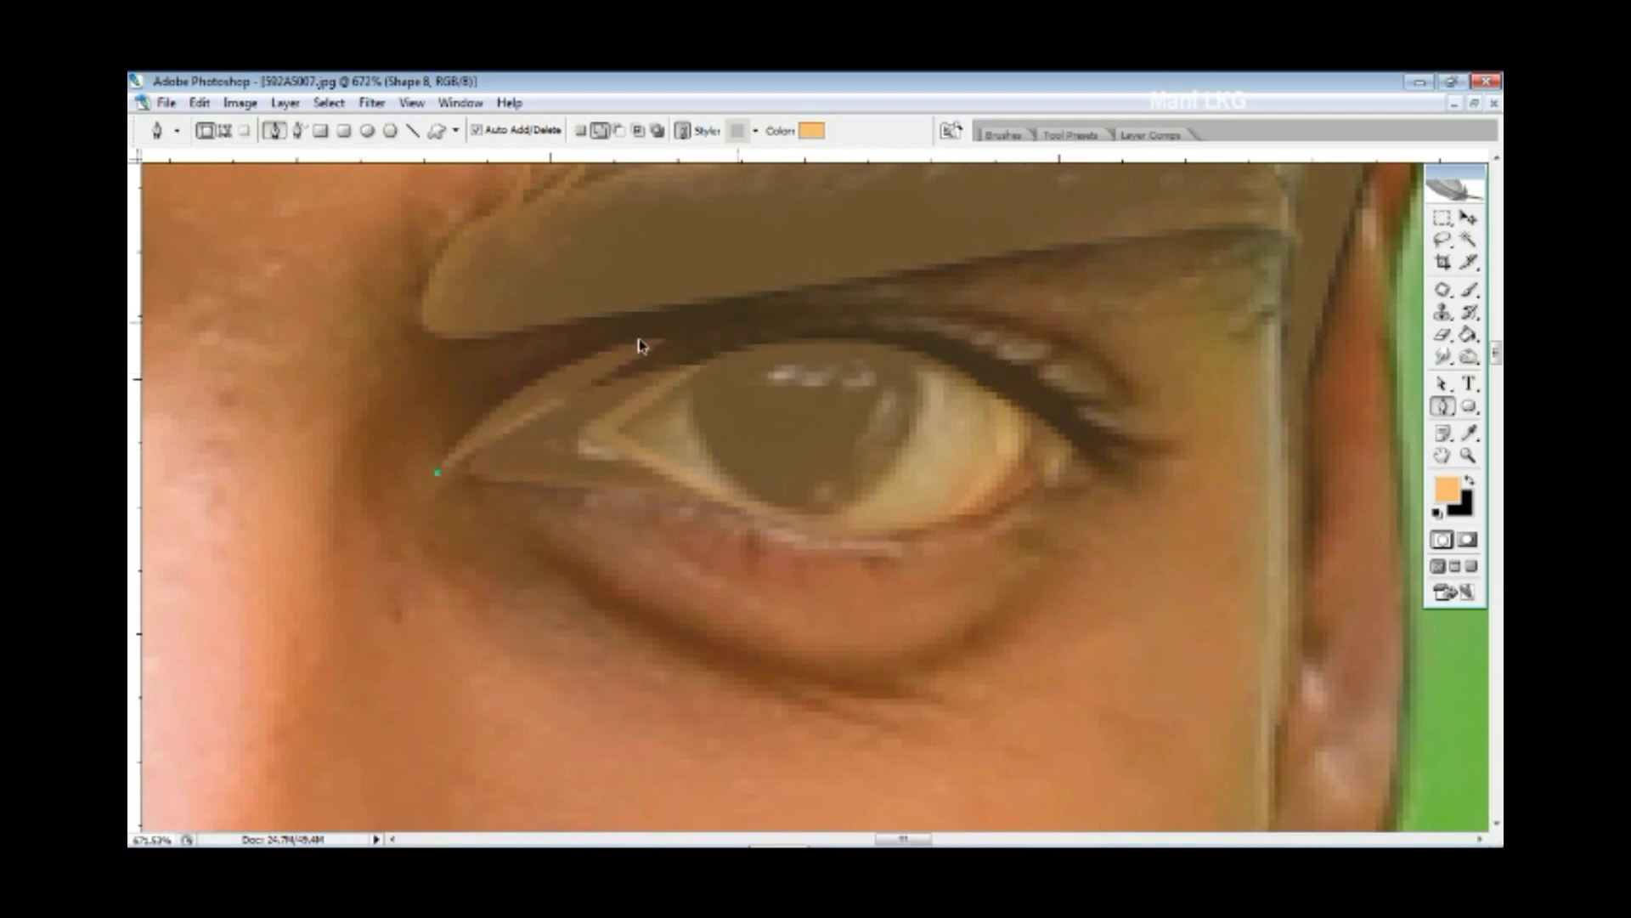
left_click_drag(633, 353, 797, 312)
left_click_drag(983, 352, 1045, 377)
left_click_drag(1170, 447, 1187, 452)
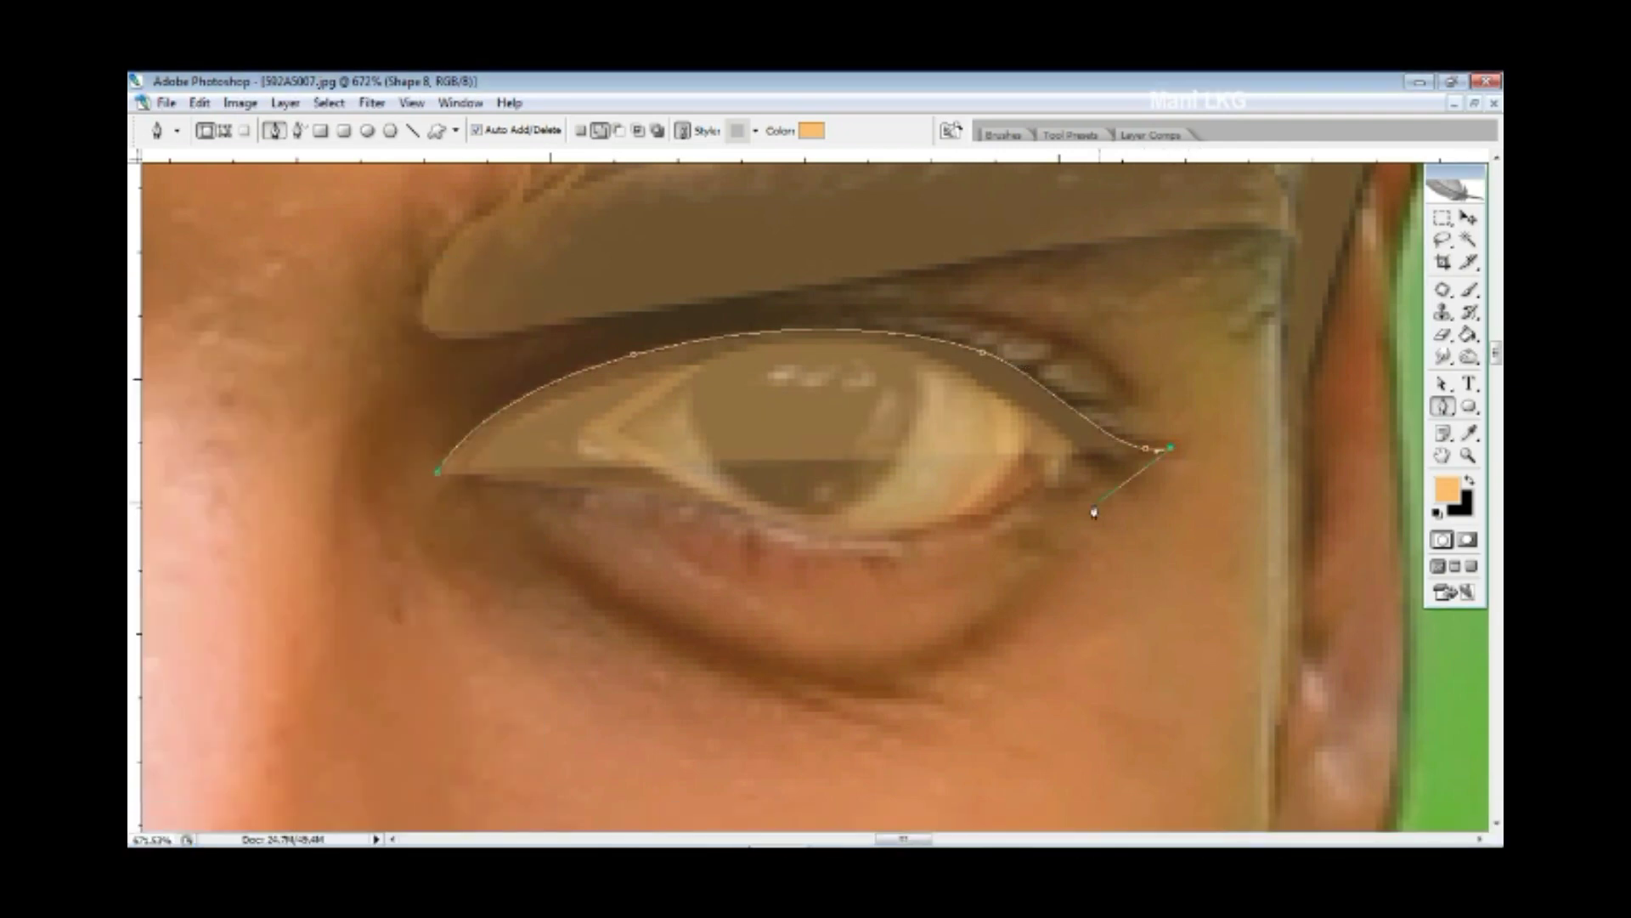
- Trace the lower-lid curve and close the eye outline shape
left_click_drag(884, 554, 688, 551)
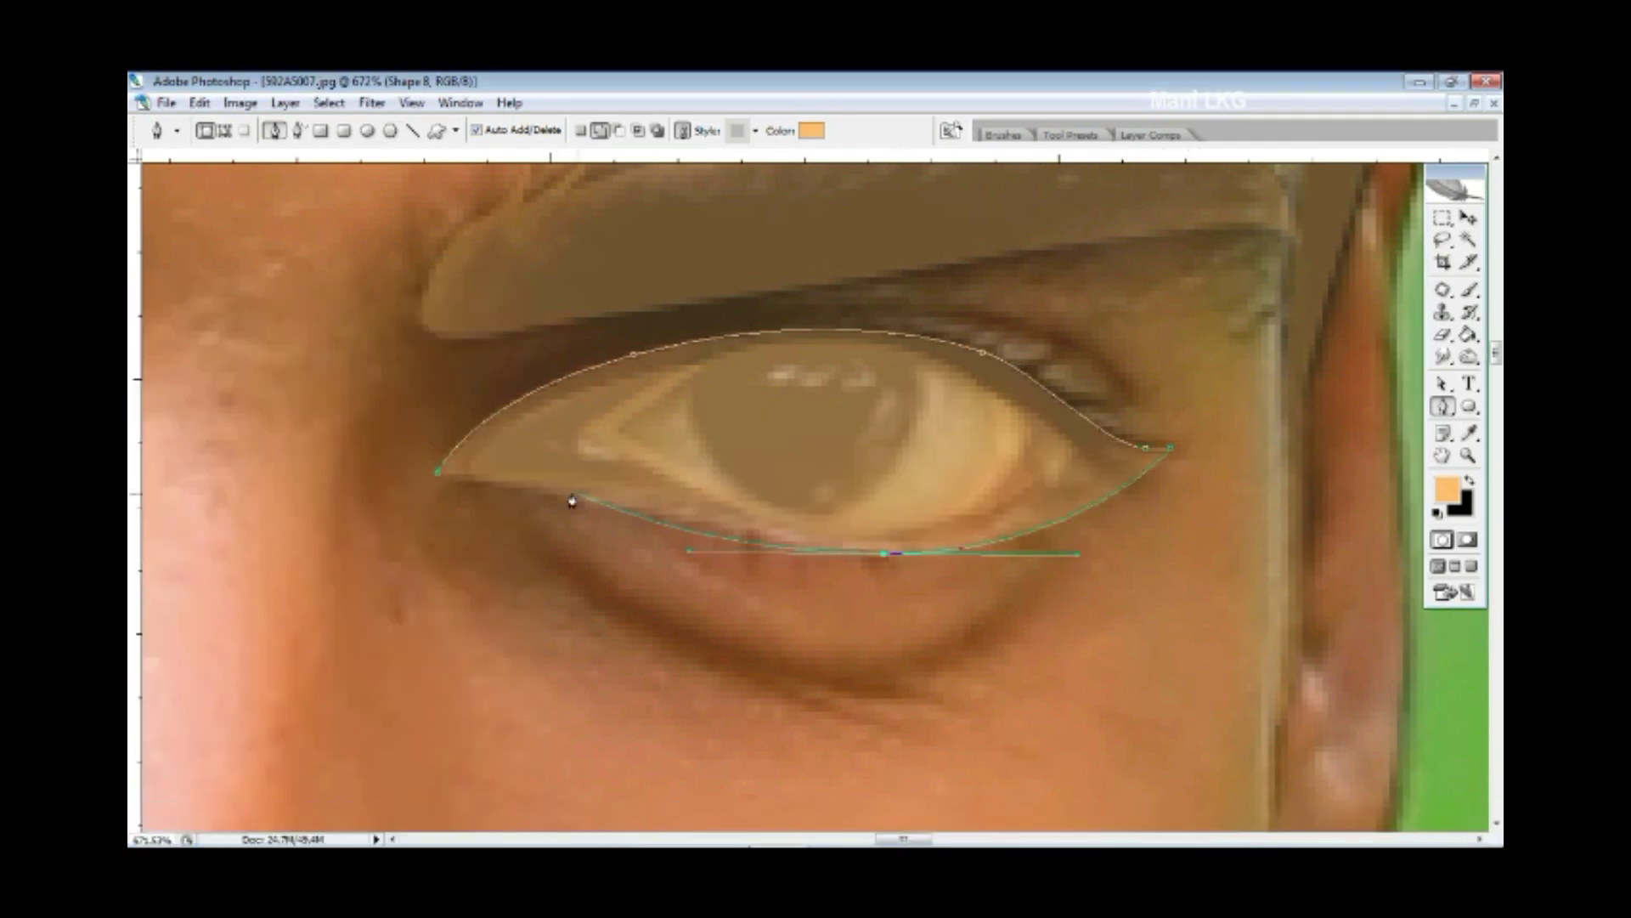
key("ctrl+alt+z")
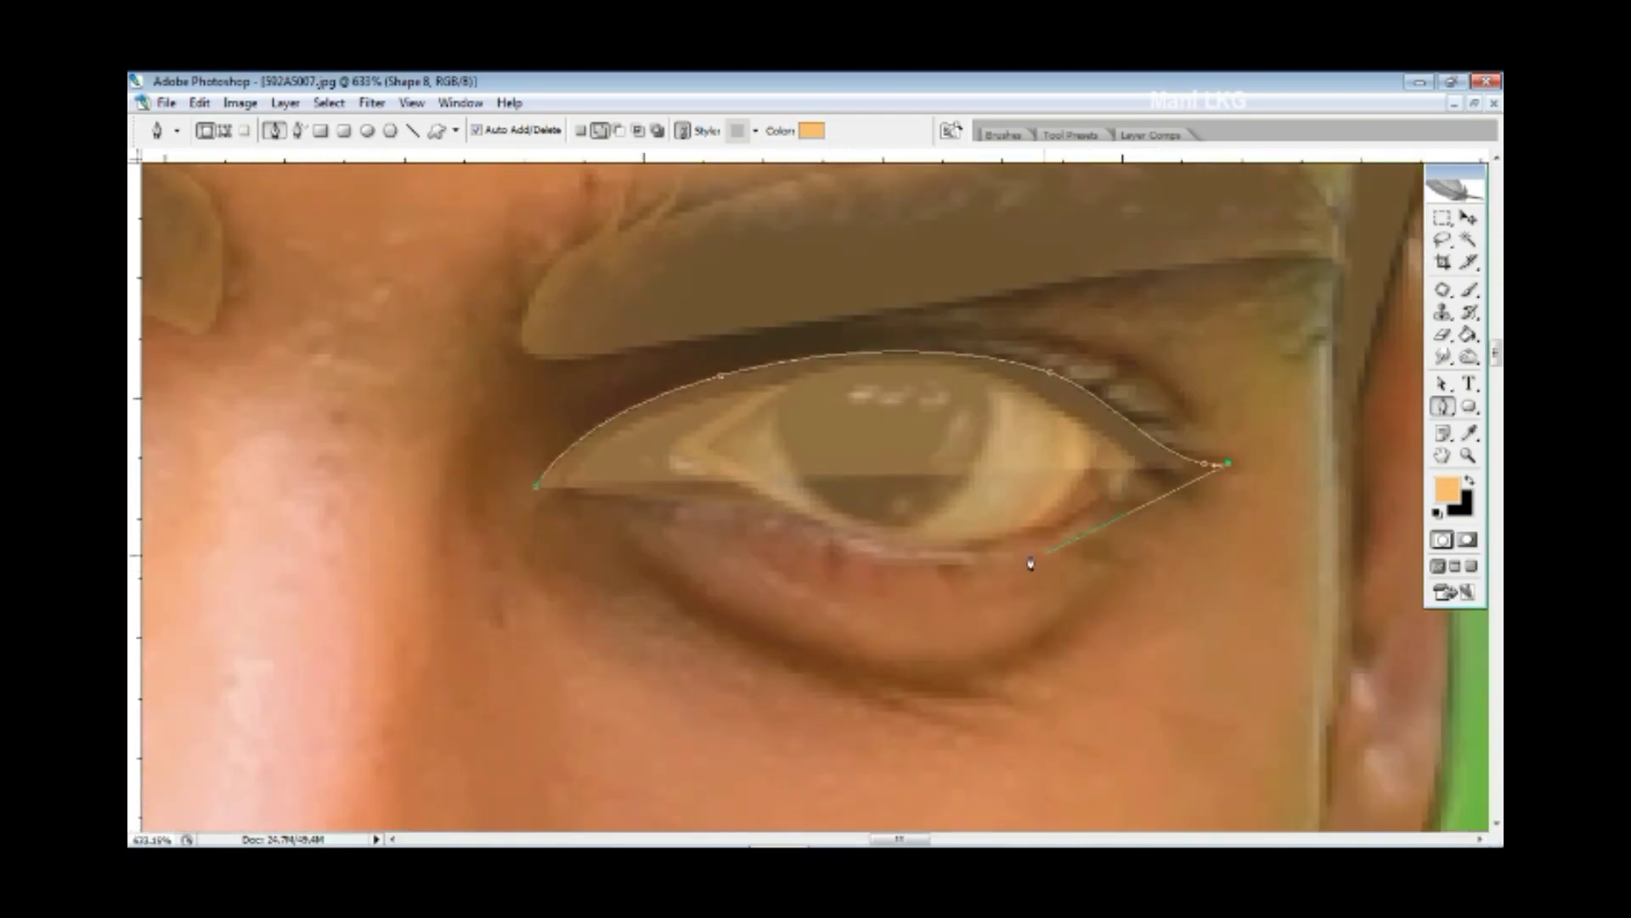
left_click_drag(984, 557, 824, 566)
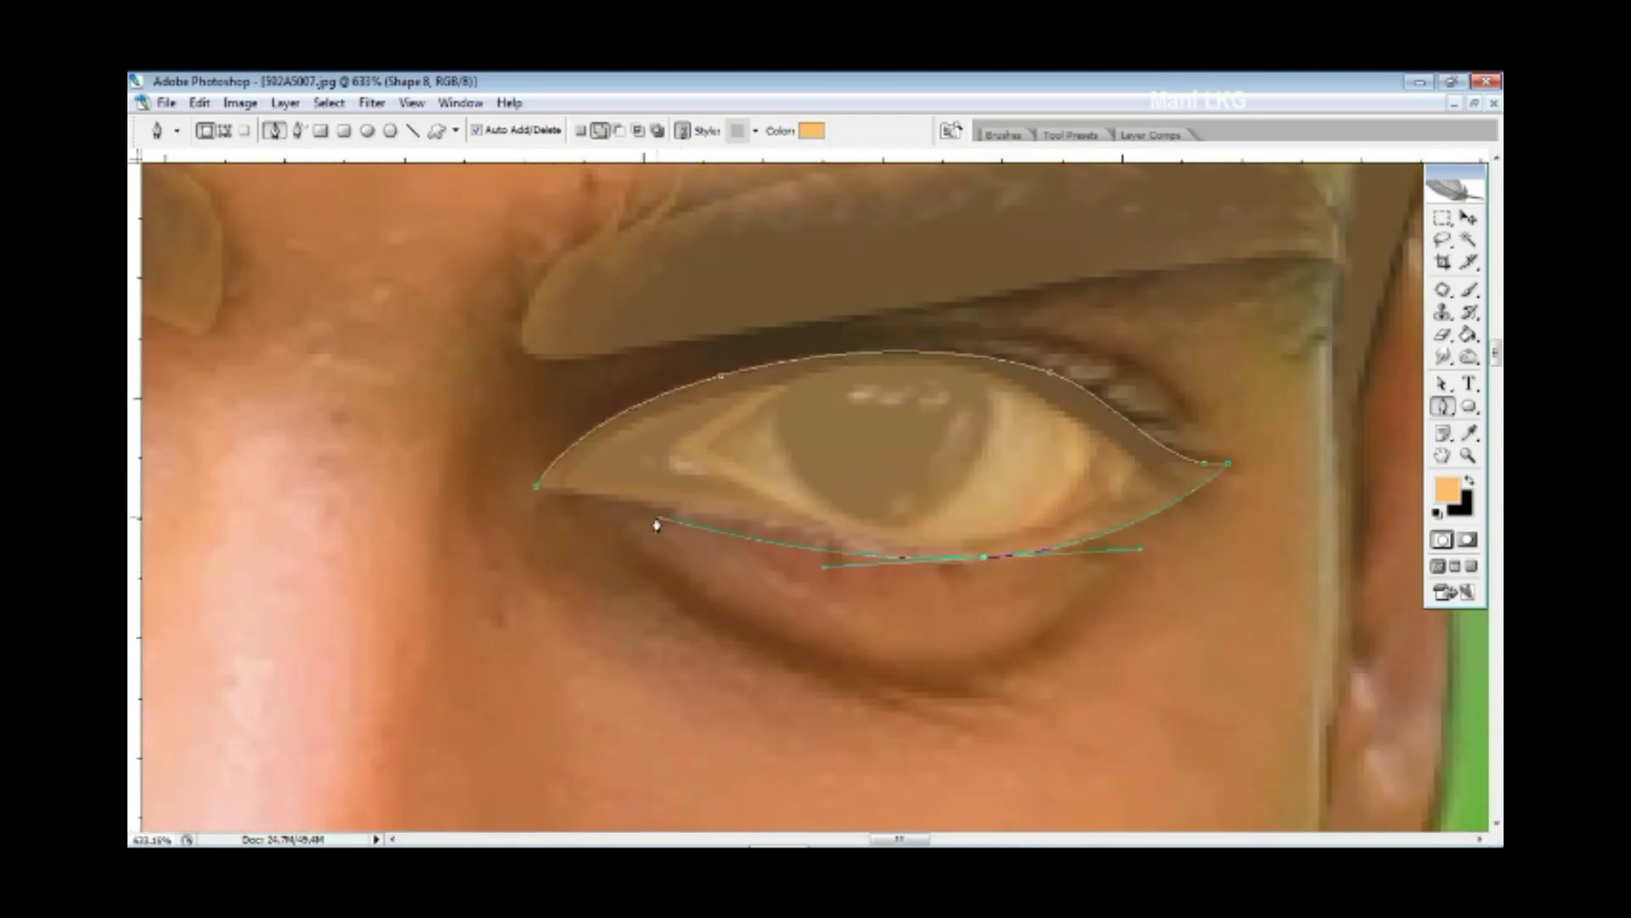
left_click_drag(644, 507, 586, 505)
left_click(537, 509)
- Zoom to check the eye shapes and select the eye outline layer in Layers
key("ctrl+minus")
key("ctrl+plus")
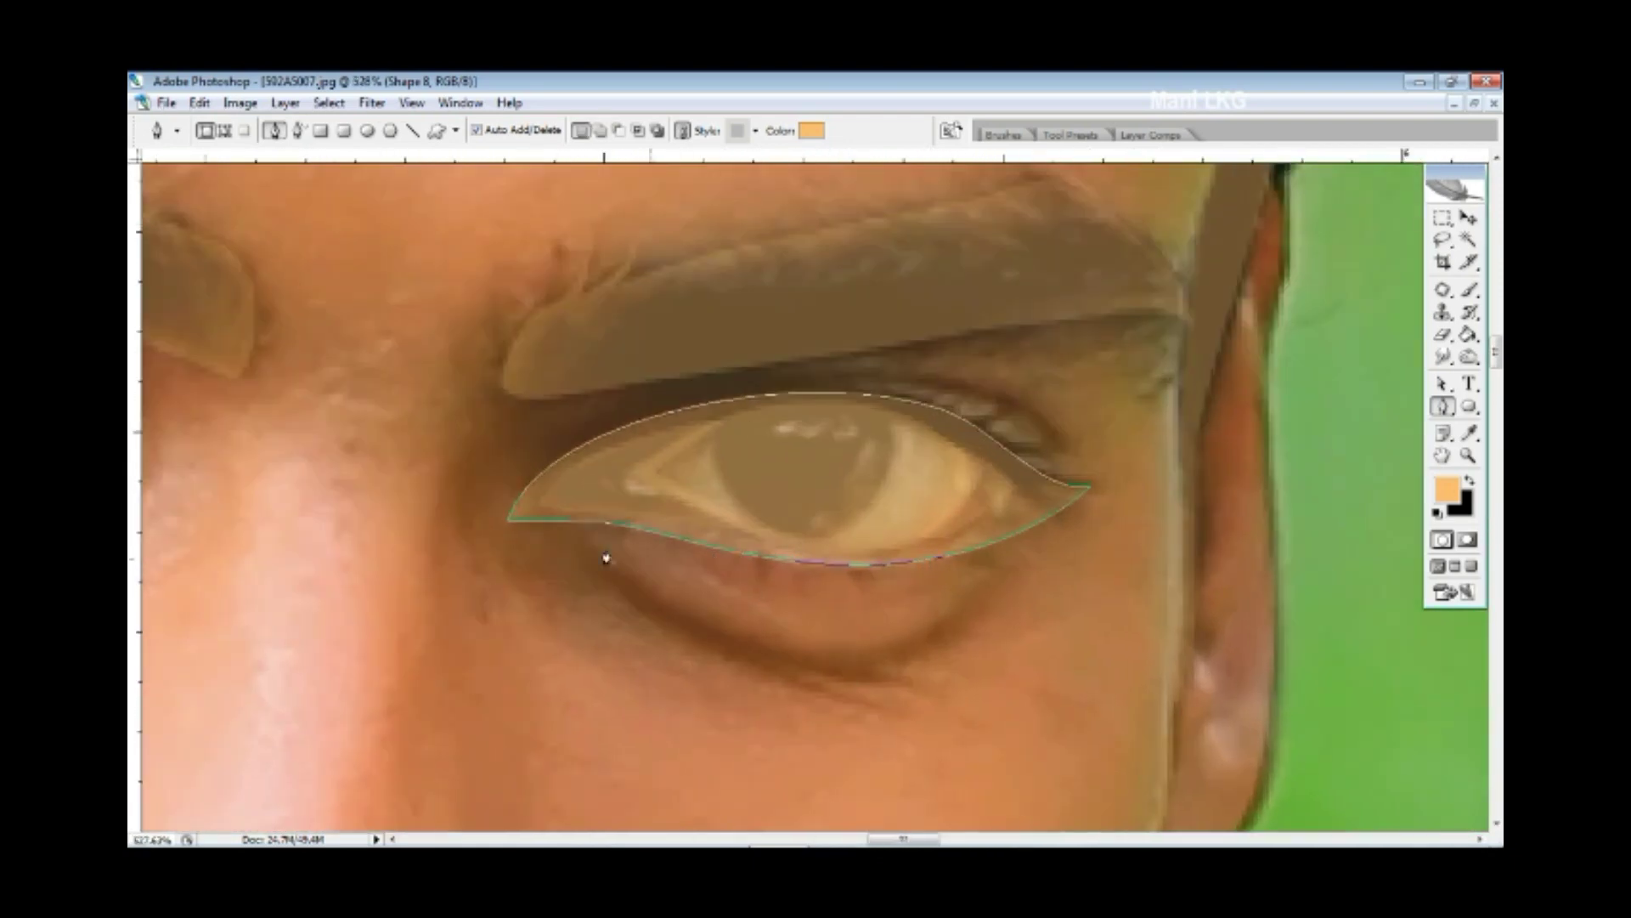
key("ctrl+plus")
key("F7")
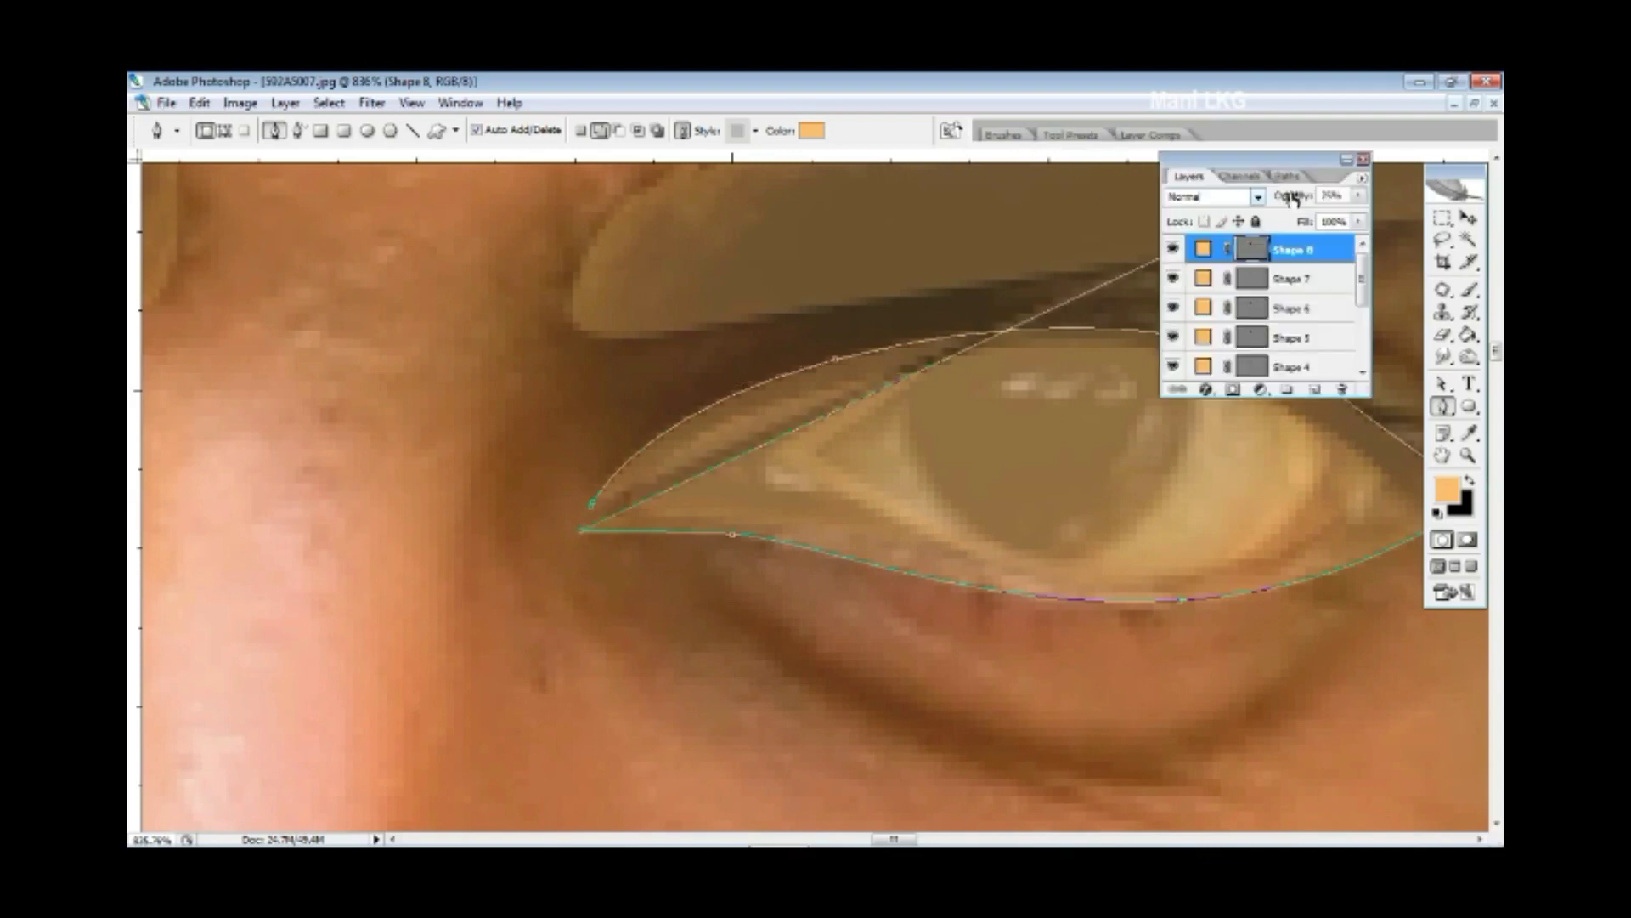
left_click(1197, 281)
- Select Shape 8, hide the Layers palette, and trace the upper eyelid past the outer corner
left_click(1198, 249)
key("F7")
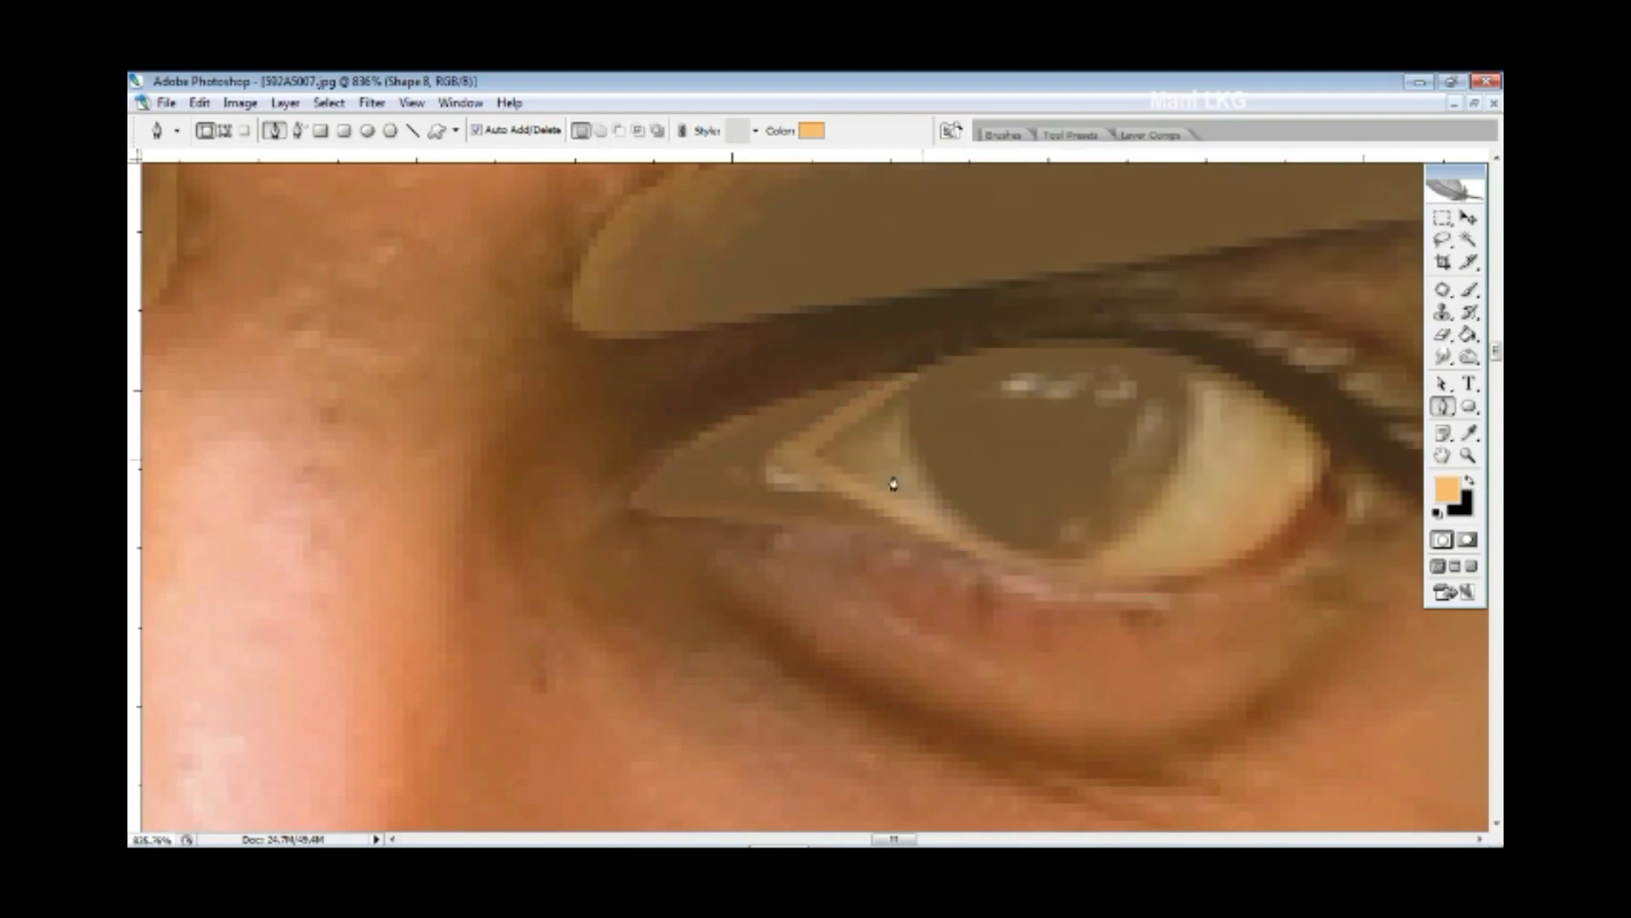
key("ctrl+minus")
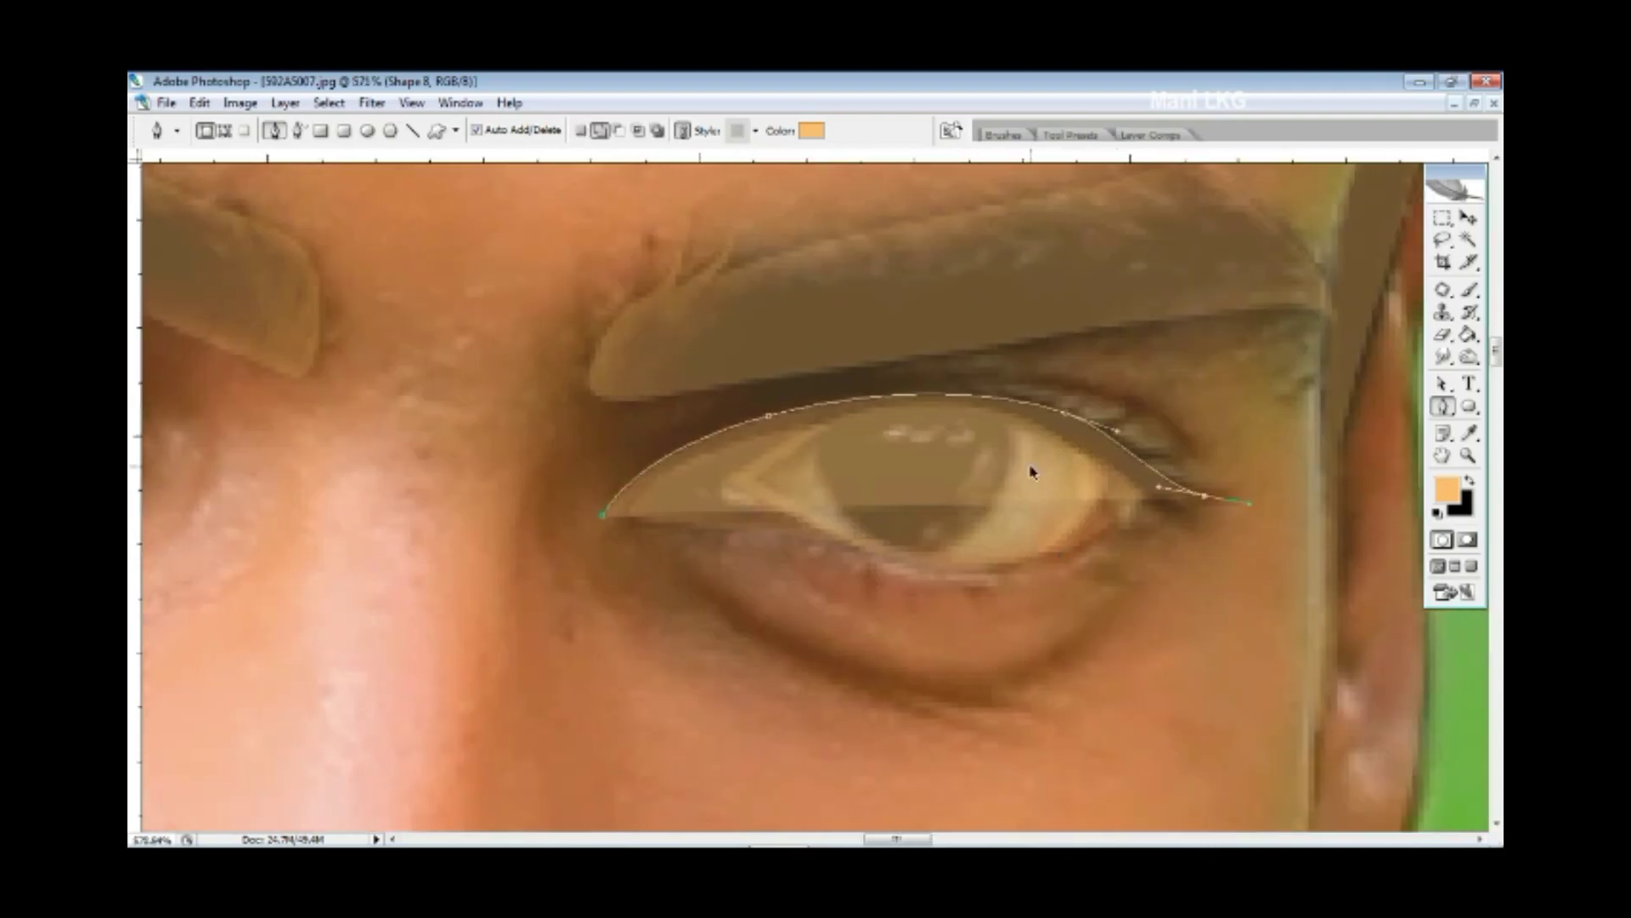
key("ctrl+alt+z")
left_click_drag(792, 405, 845, 387)
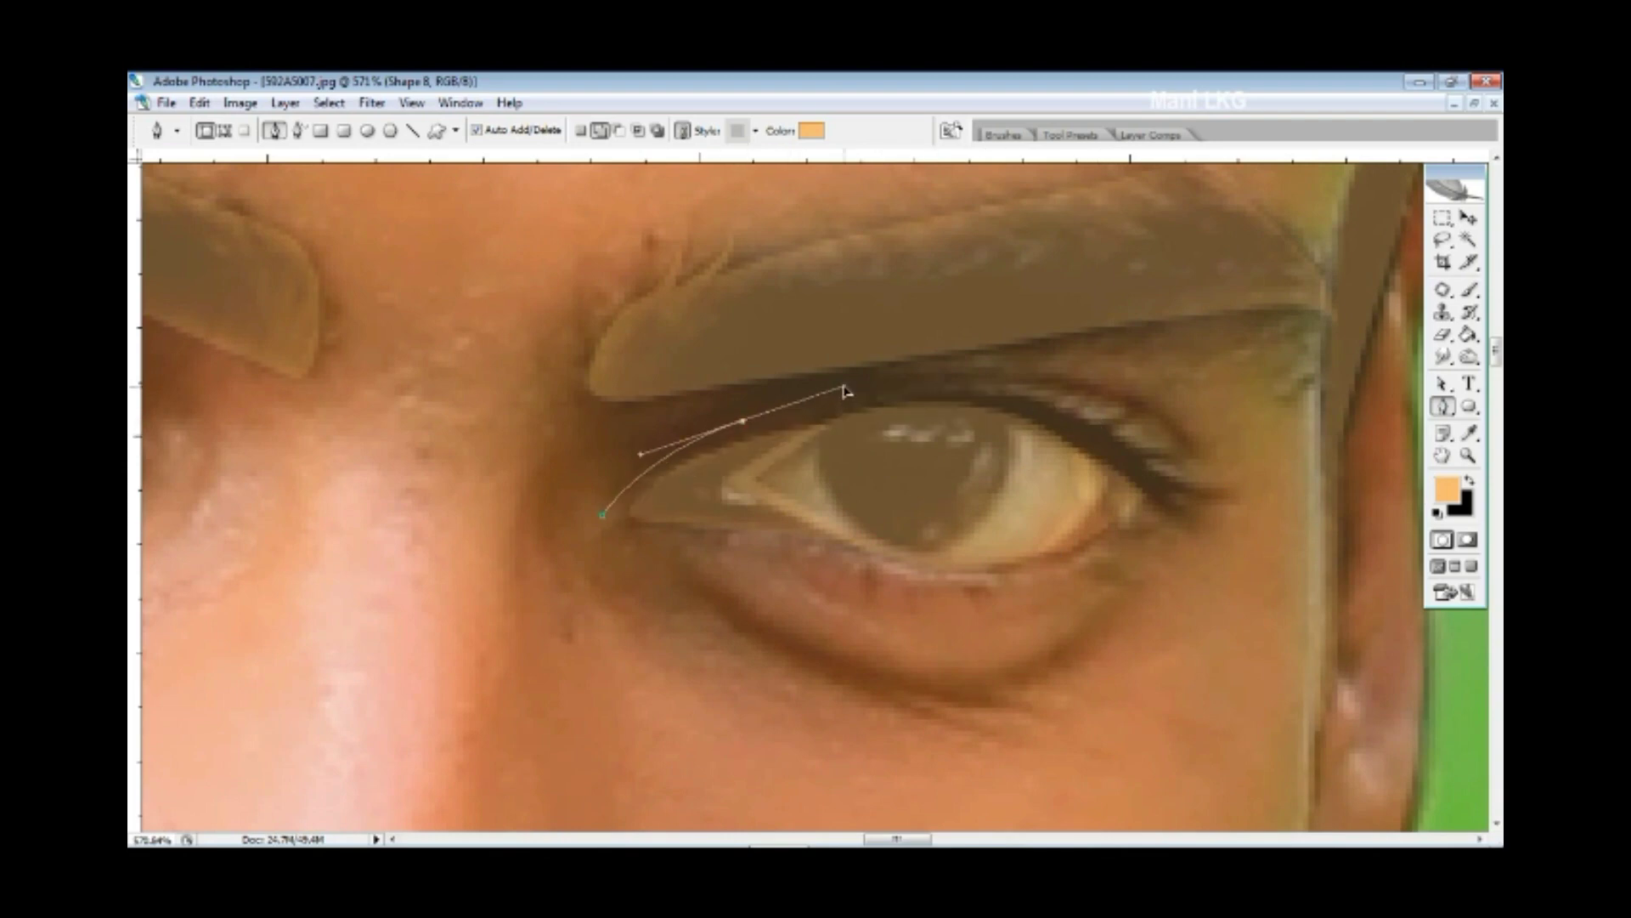
left_click_drag(1021, 398, 1076, 409)
left_click(1232, 495)
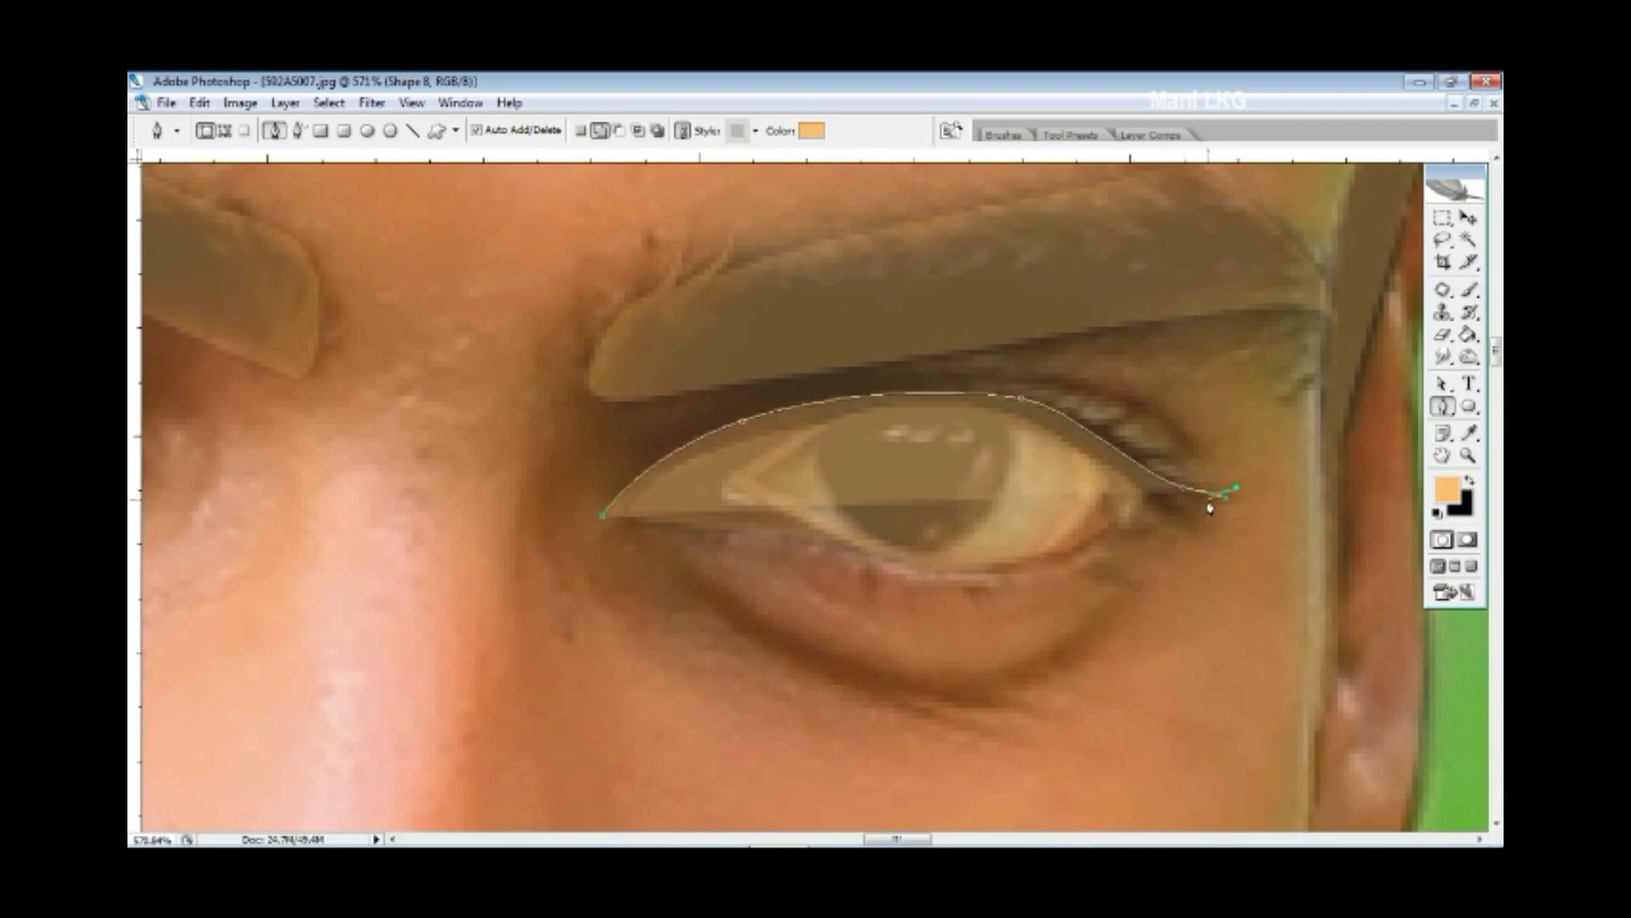
scroll(1210, 507, "up", 2)
- Curve the outline around the outer corner and back along the upper lid to the inner corner
left_click_drag(1122, 496, 960, 390)
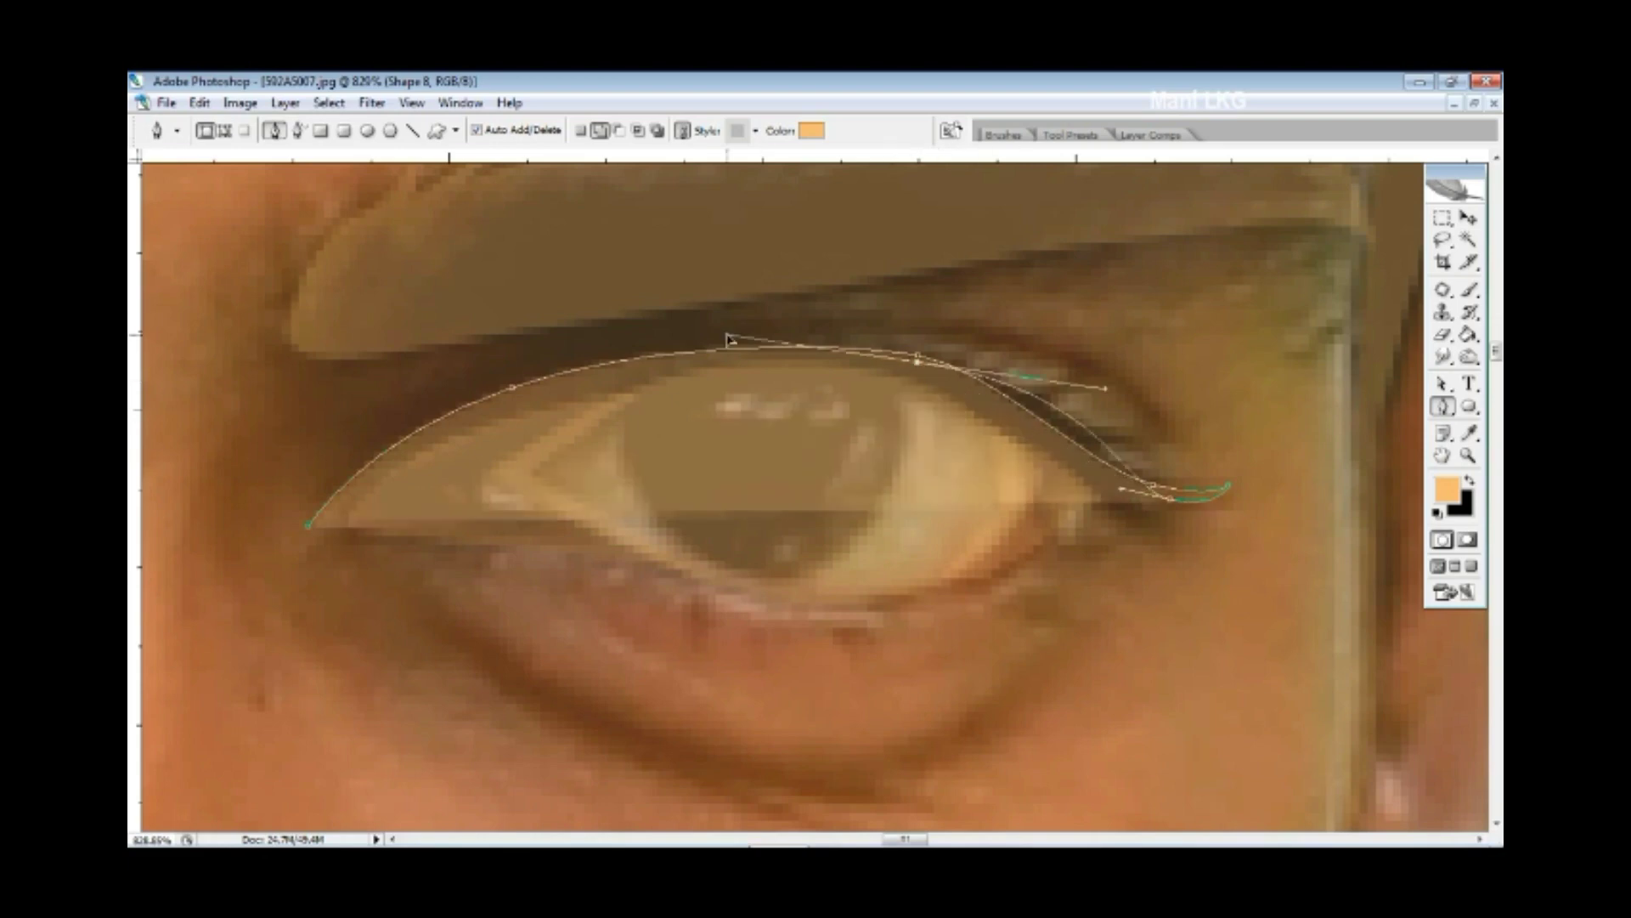
mouse_move(893, 356)
left_mouse_down()
mouse_move(820, 302)
mouse_move(884, 374)
left_mouse_up()
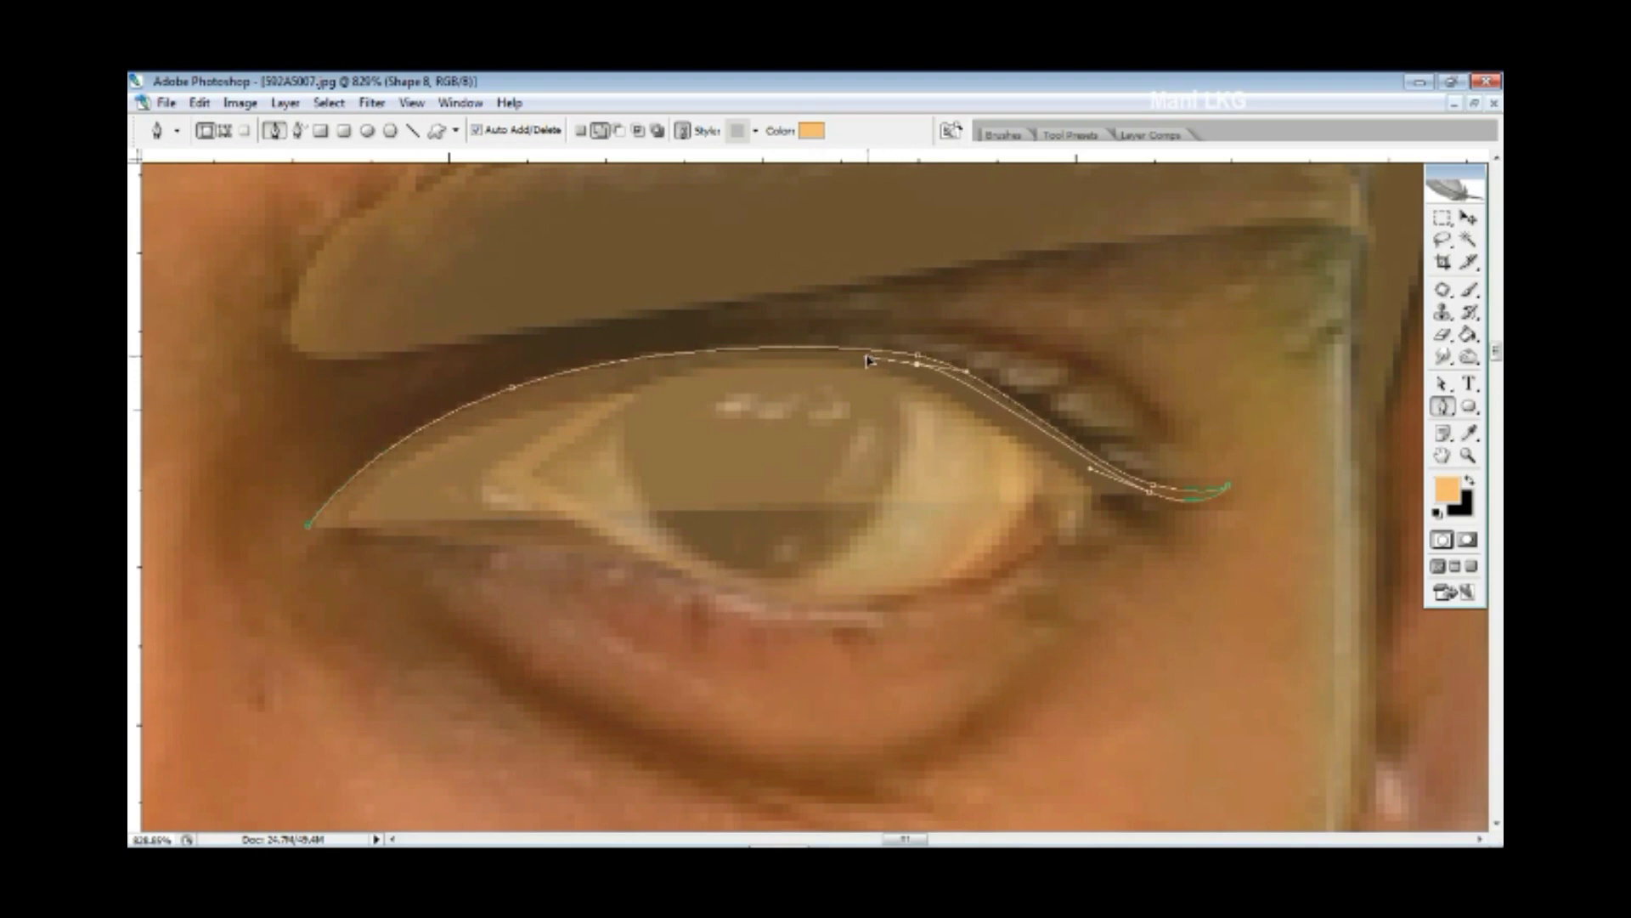
left_click_drag(856, 351, 659, 349)
left_click_drag(512, 395, 364, 444)
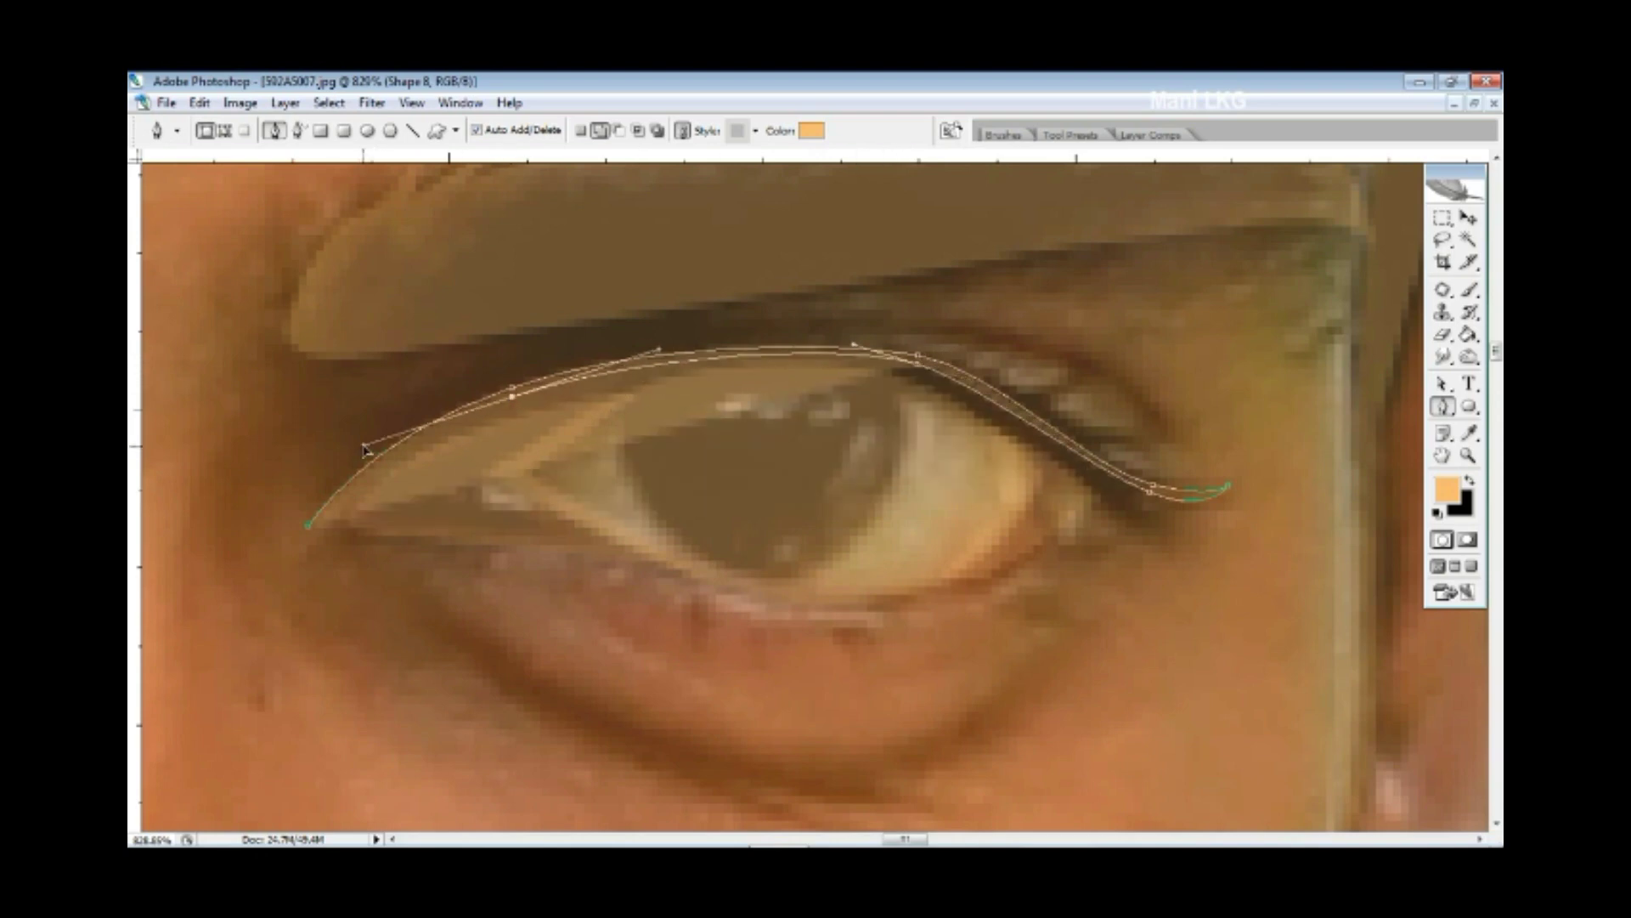
left_click_drag(324, 539, 444, 582)
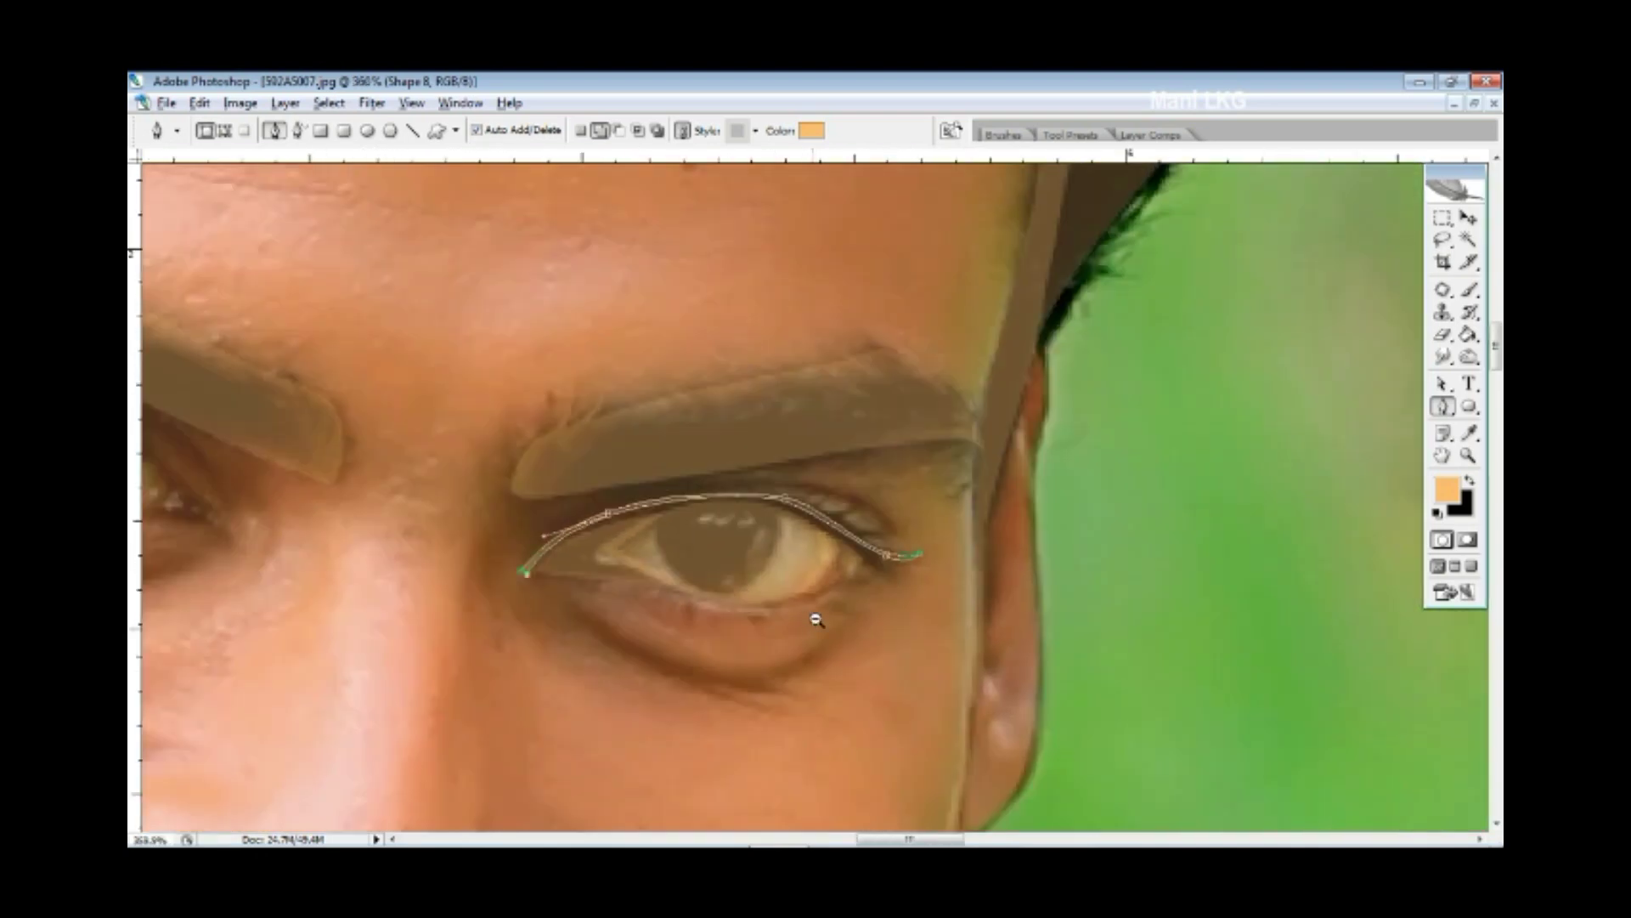
- Bend the outline along the lower lid out to the outer eye corner
scroll(626, 593, "down", 3)
scroll(626, 592, "up", 2)
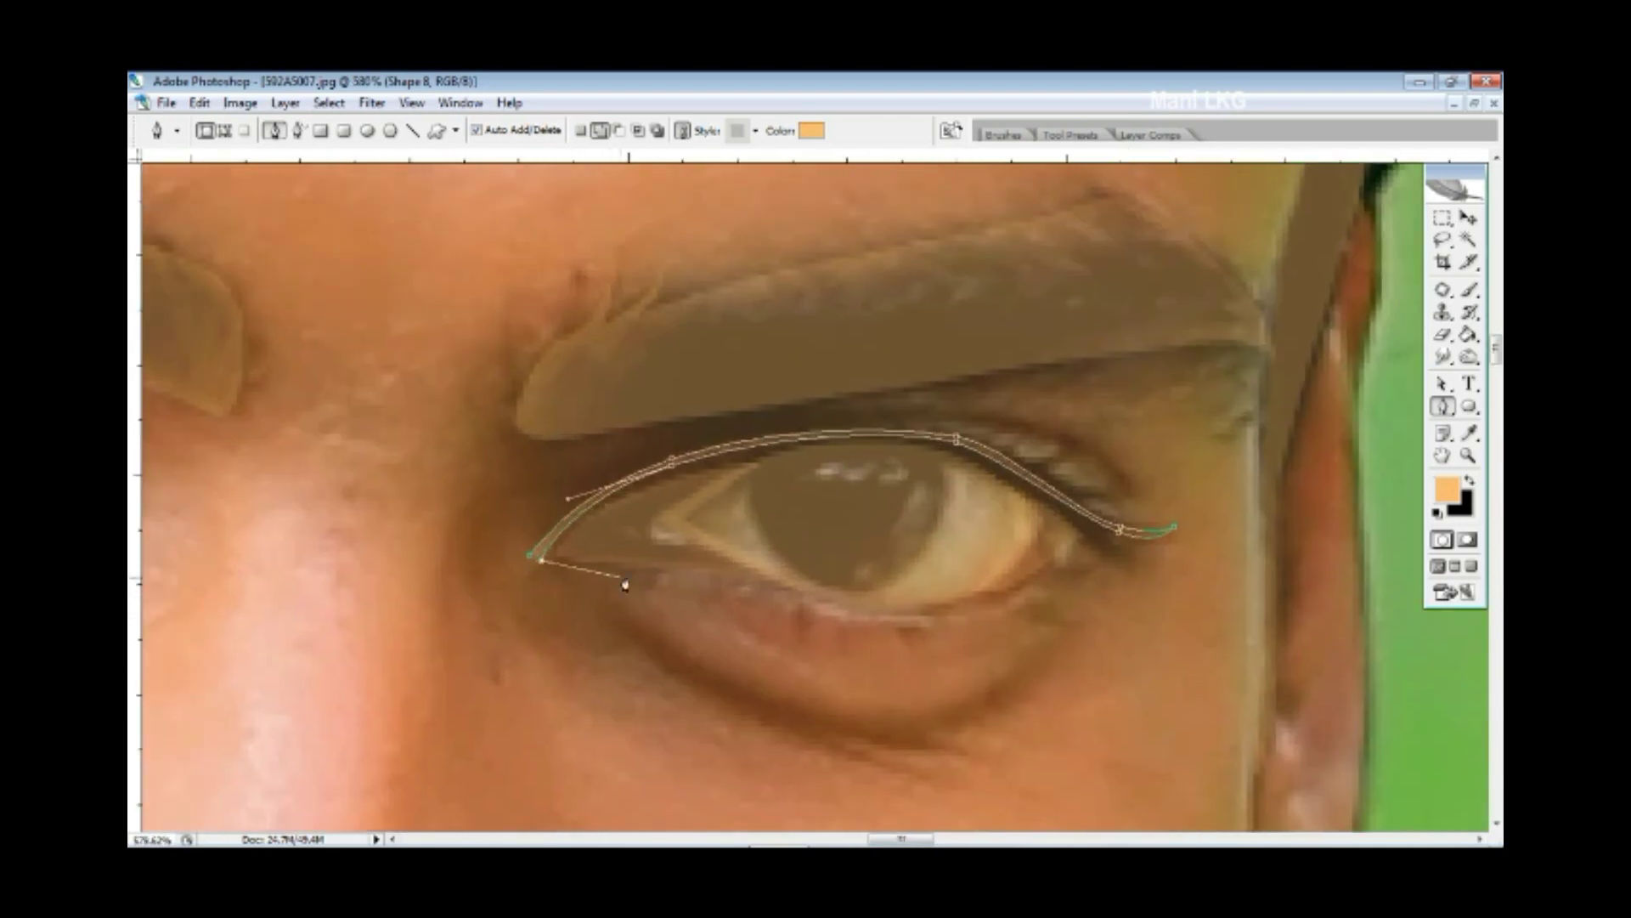
left_click_drag(712, 598, 805, 605)
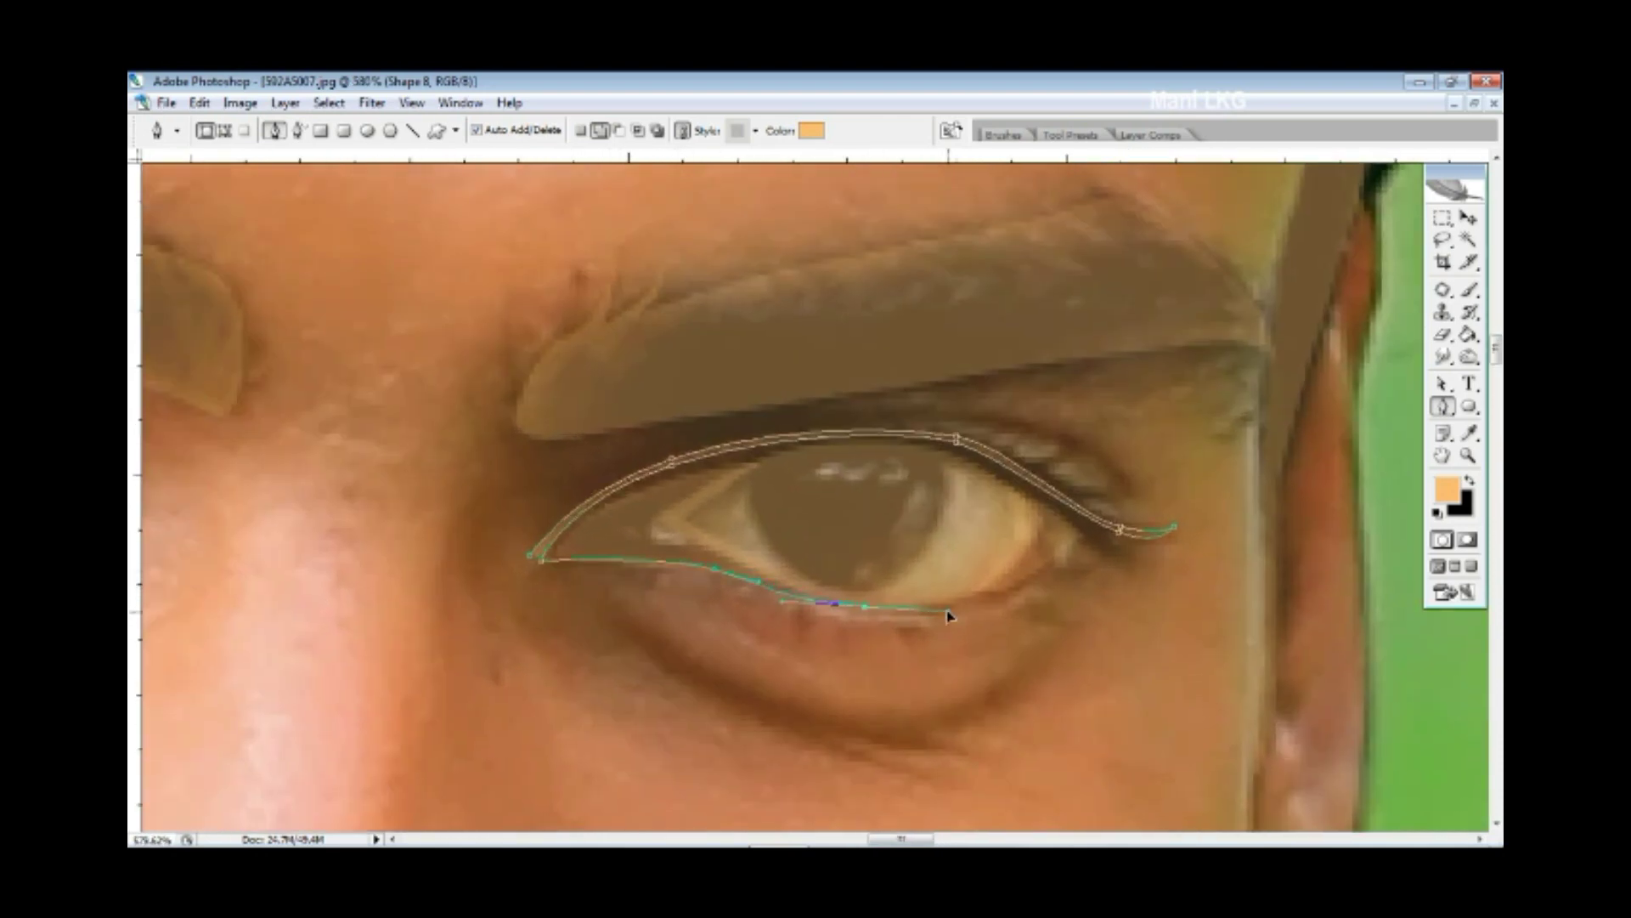
left_click_drag(1105, 540, 1135, 546)
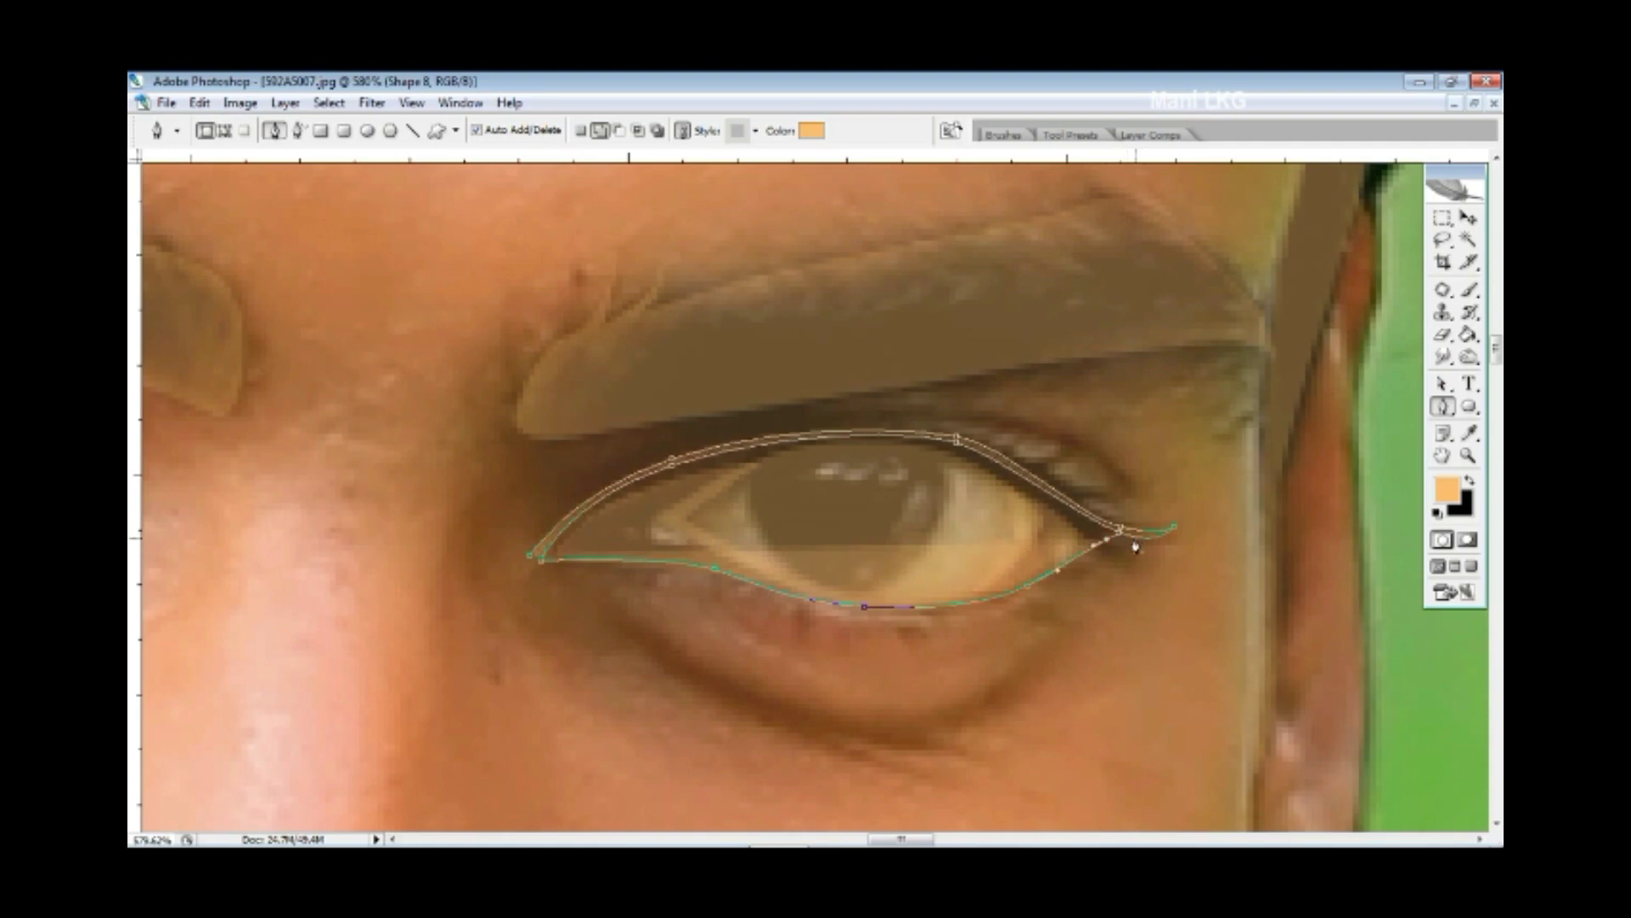
scroll(1138, 548, "up", 1)
scroll(1139, 544, "up", 1)
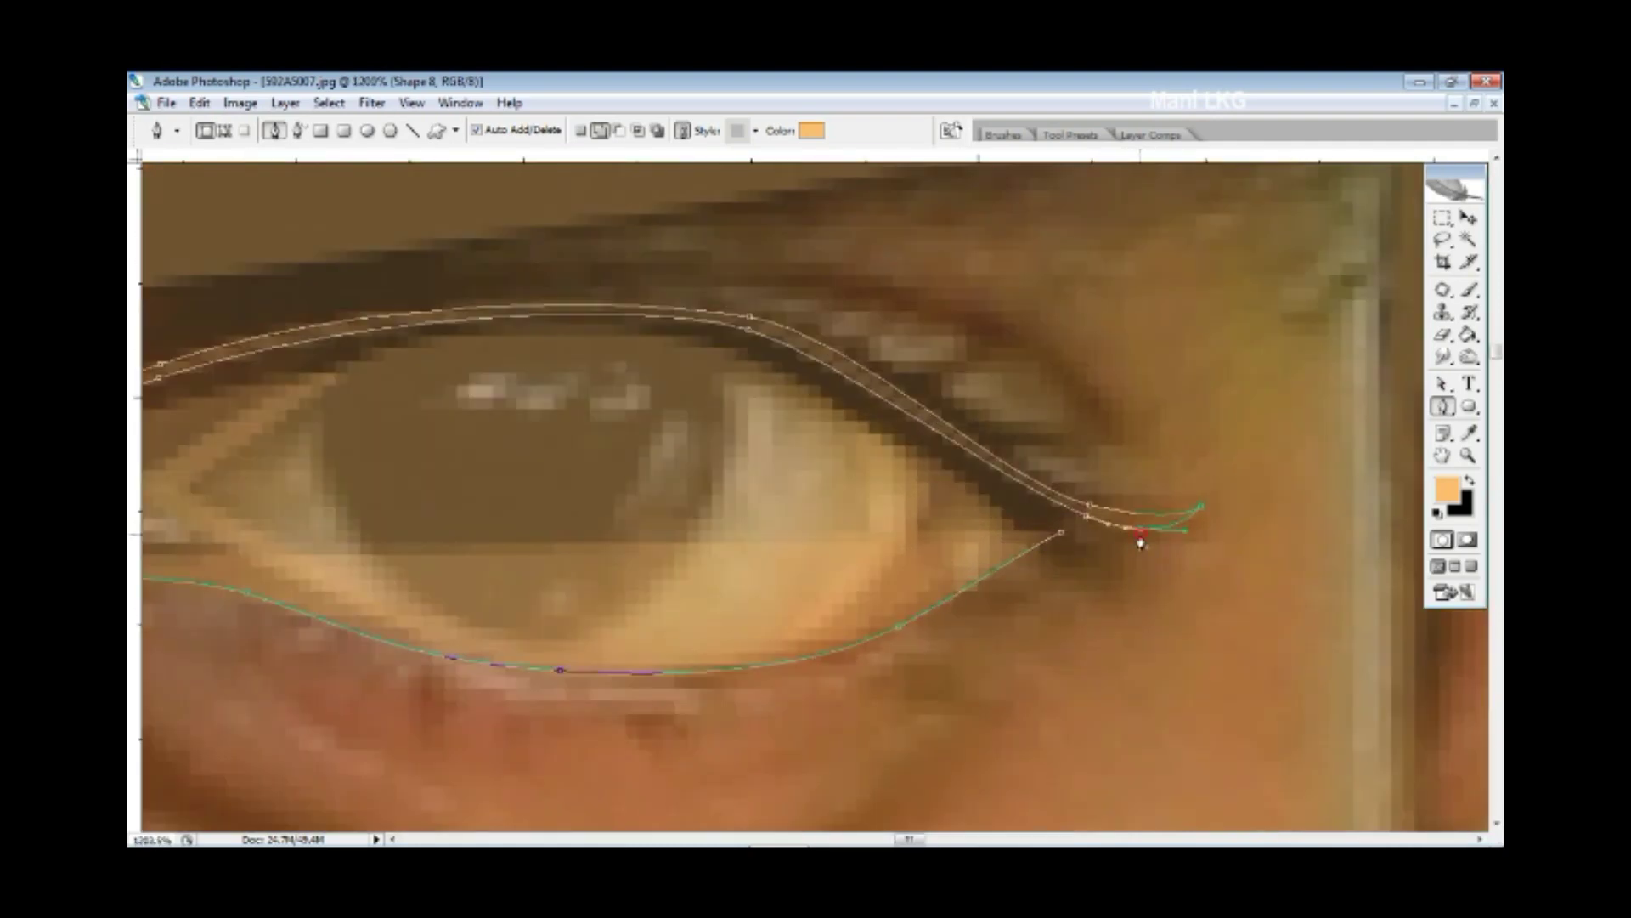
left_click_drag(1012, 588, 1011, 594)
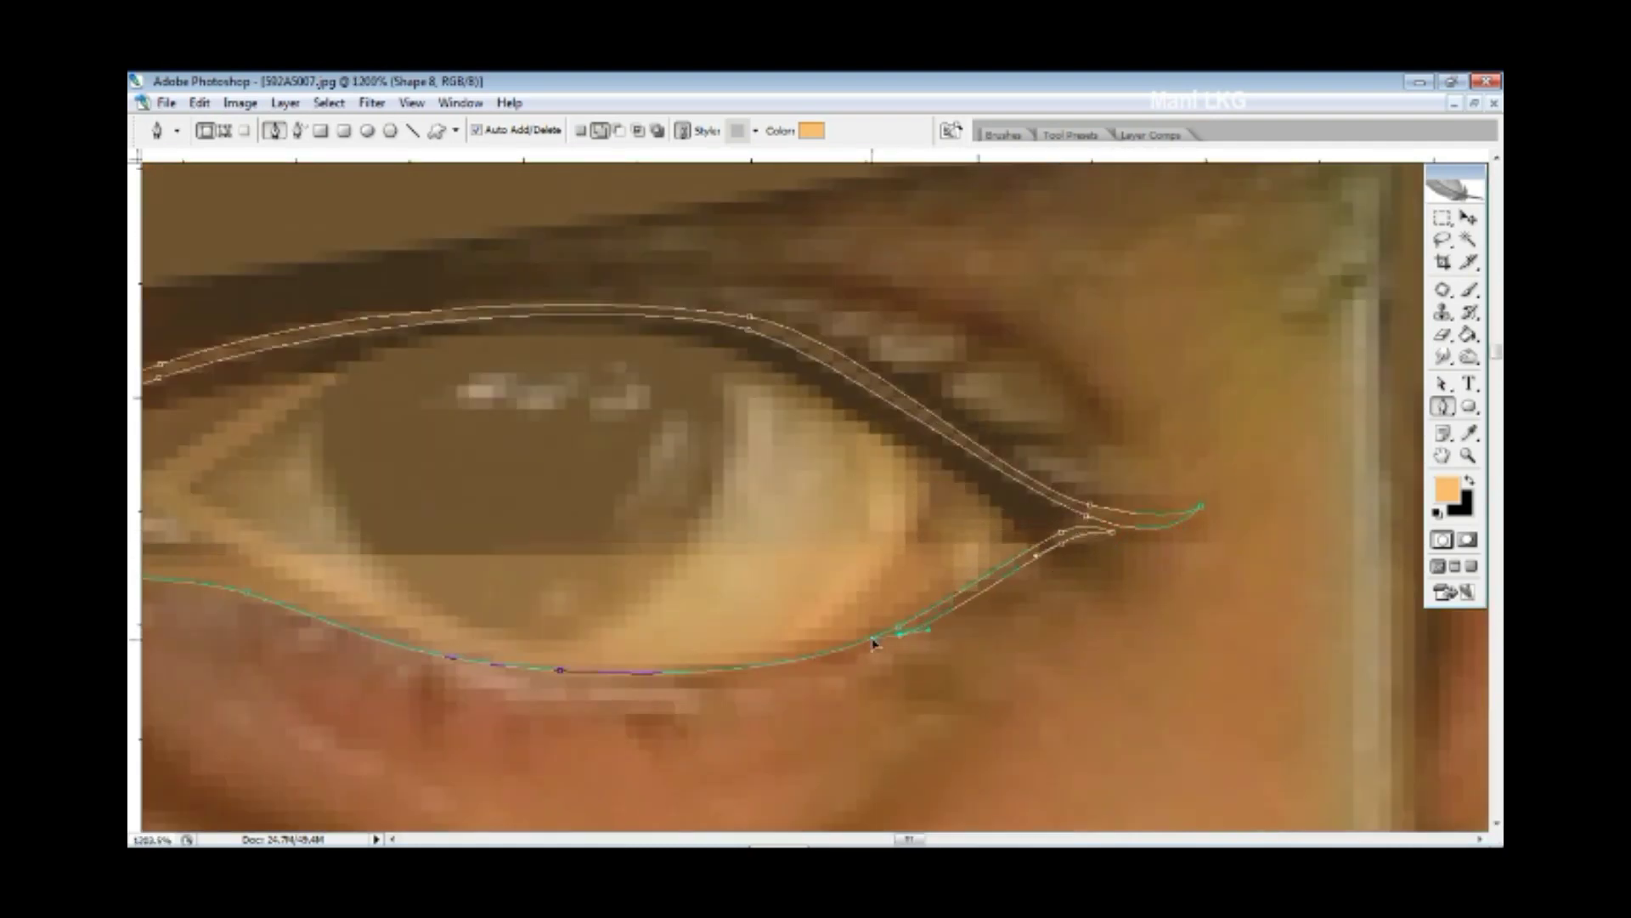
- Smooth the lower-lid curve toward the inner corner and close the path at its start
scroll(874, 643, "down", 1)
scroll(863, 656, "up", 1)
left_click_drag(771, 580, 703, 578)
scroll(703, 518, "left", 3)
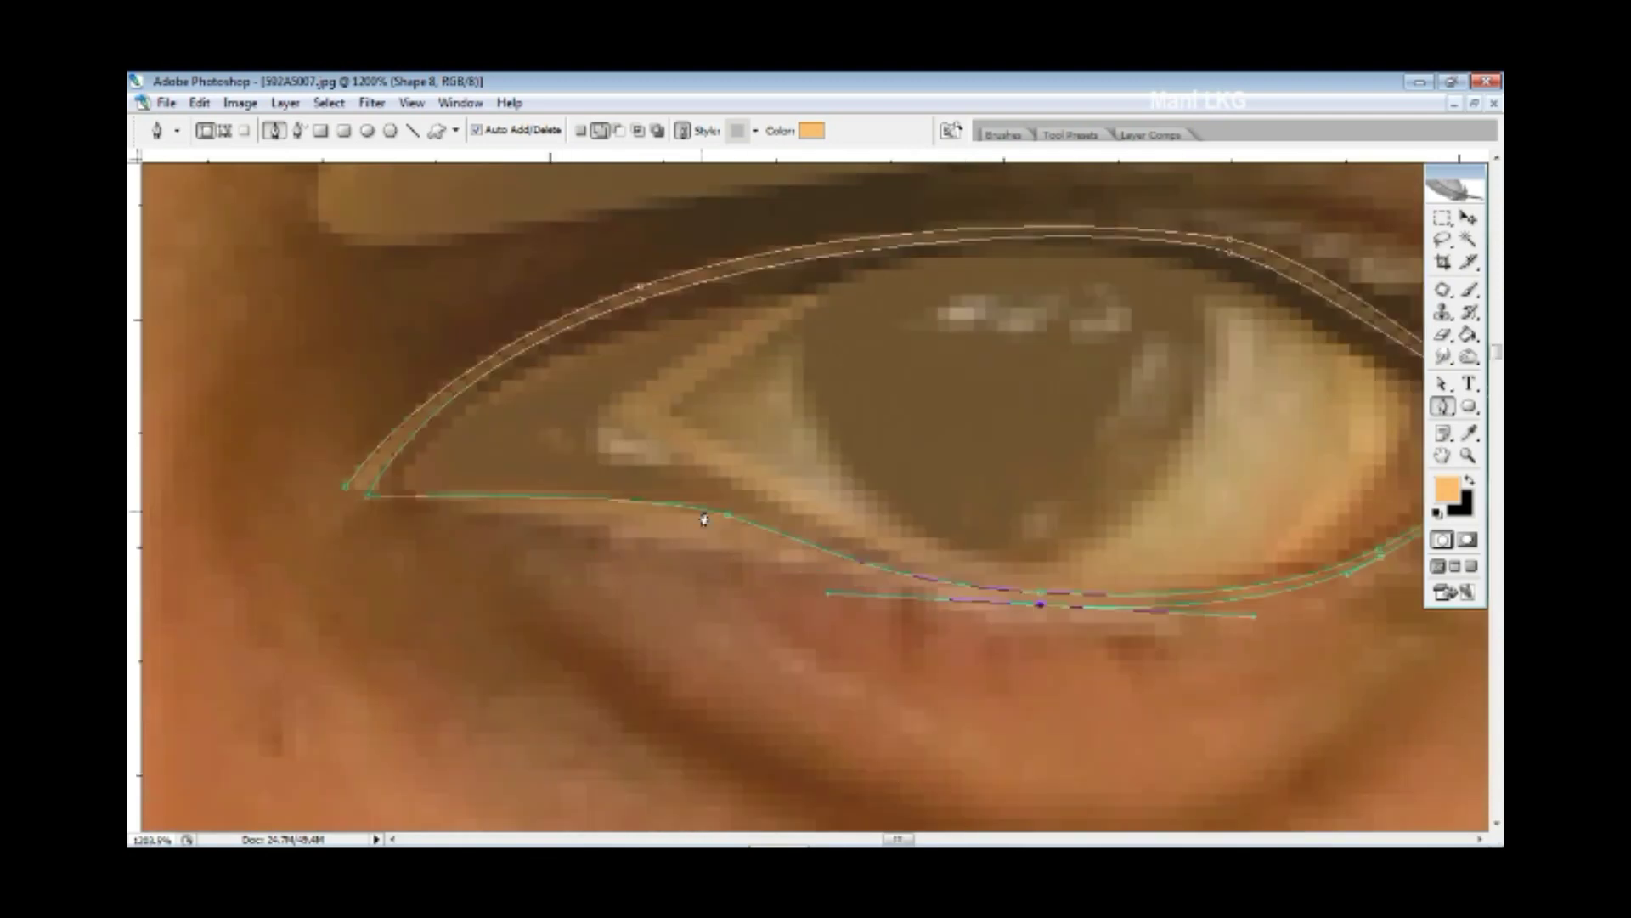
left_click_drag(659, 510, 380, 523)
left_click(346, 488)
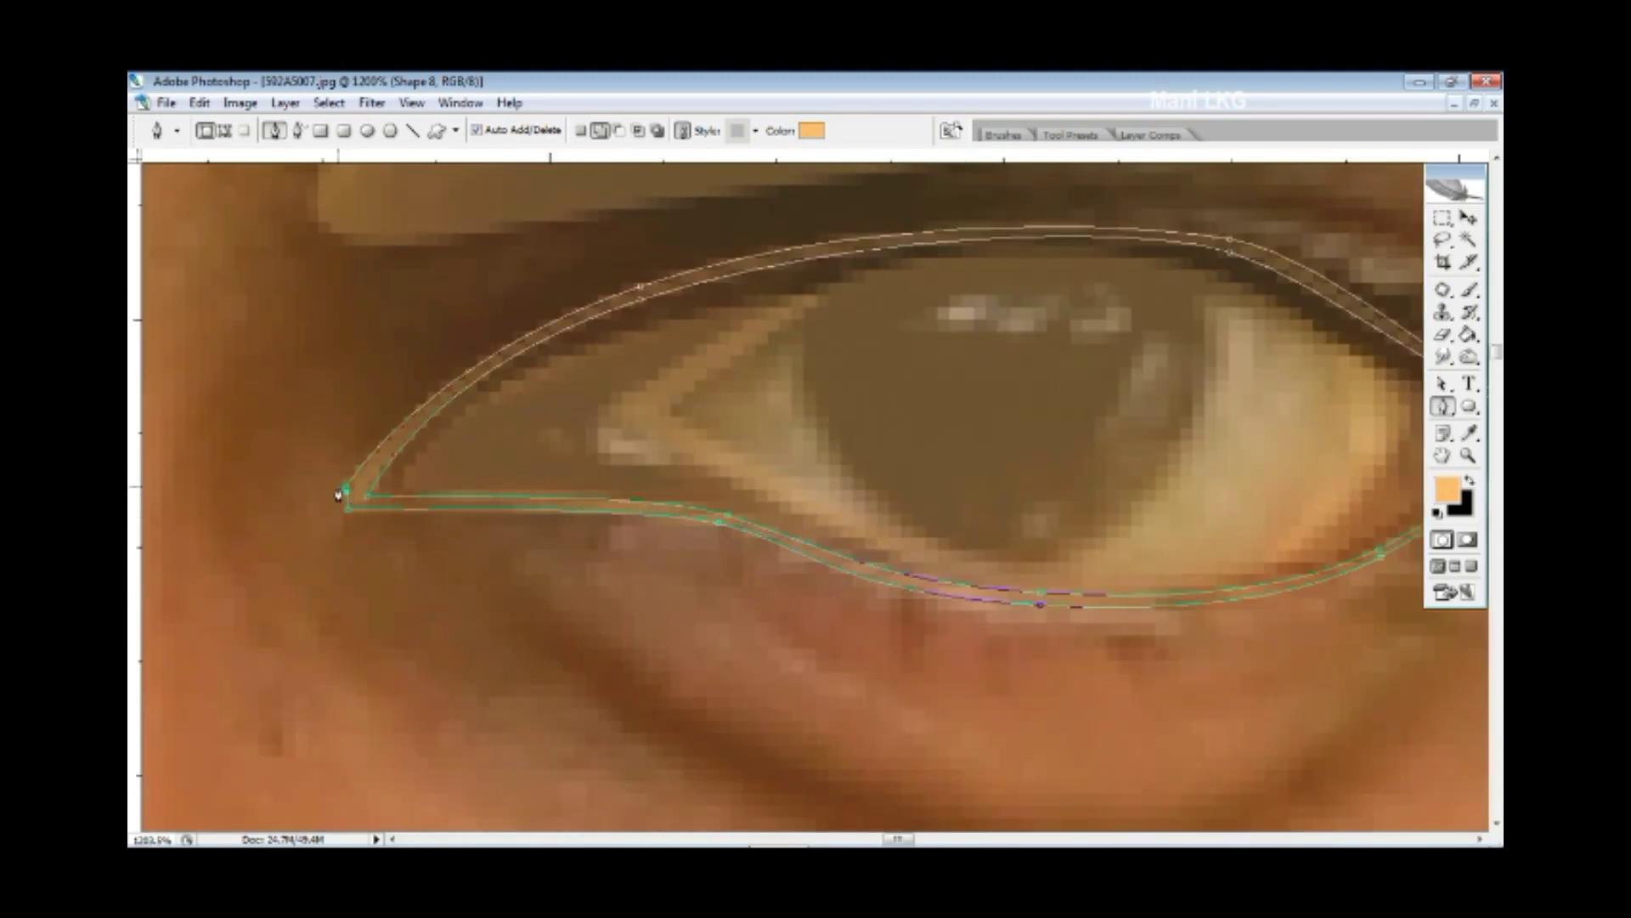
scroll(895, 582, "down", 2)
scroll(954, 667, "down", 2)
scroll(527, 451, "up", 3)
- Trace and close a curved under-eye bag shape below the eye
left_click(491, 421)
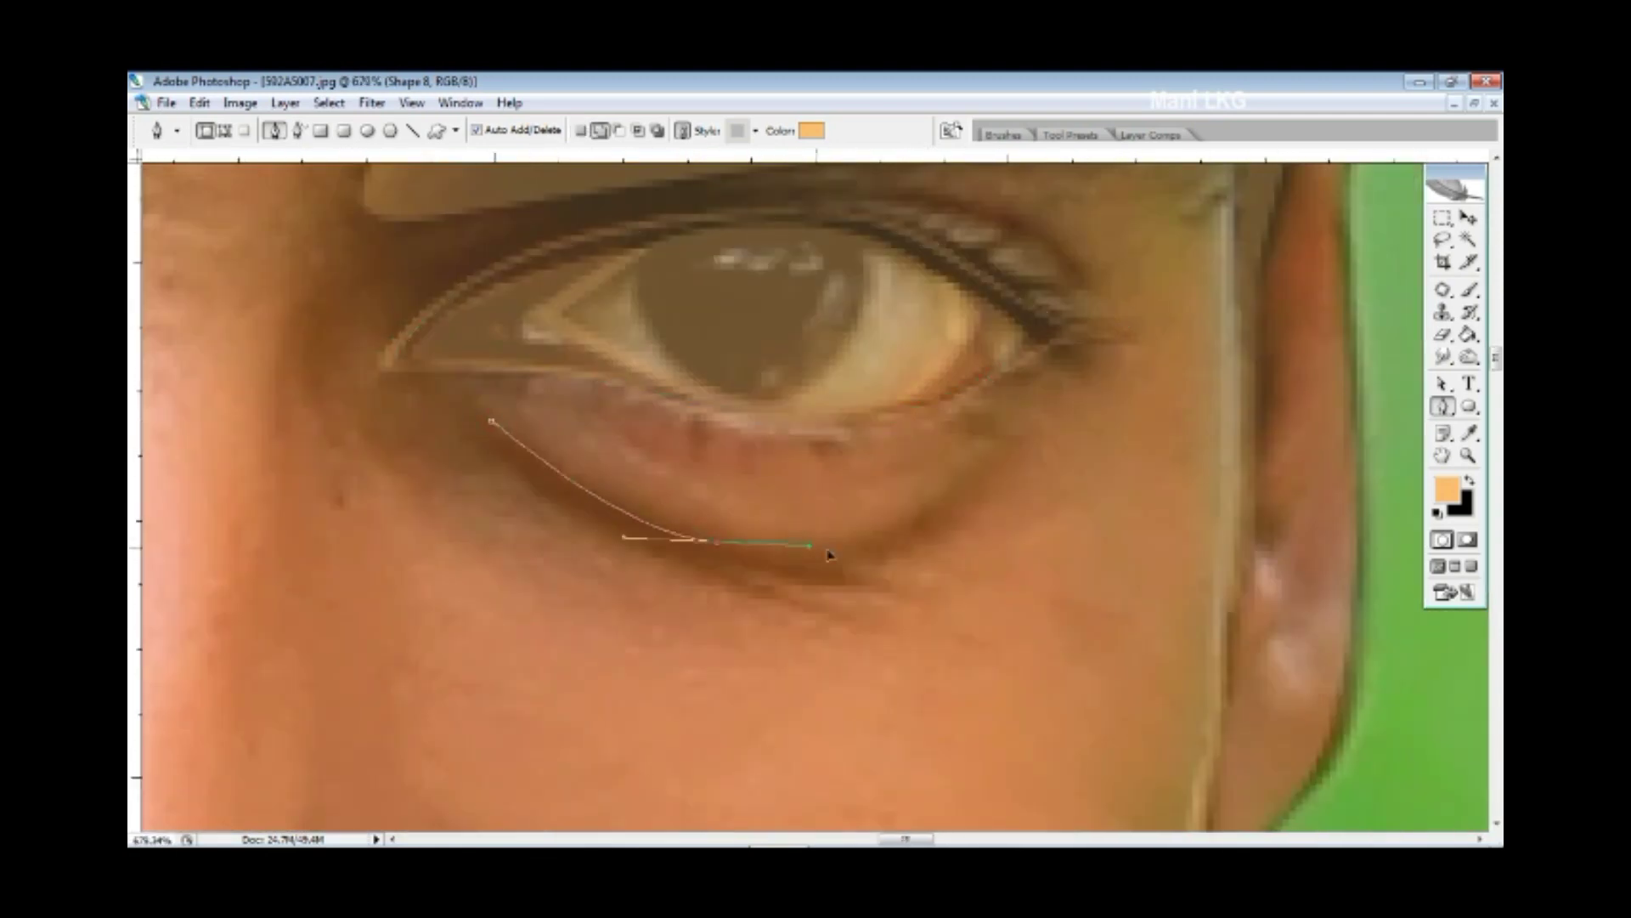
left_click_drag(716, 542, 859, 520)
left_click_drag(1030, 410, 1009, 460)
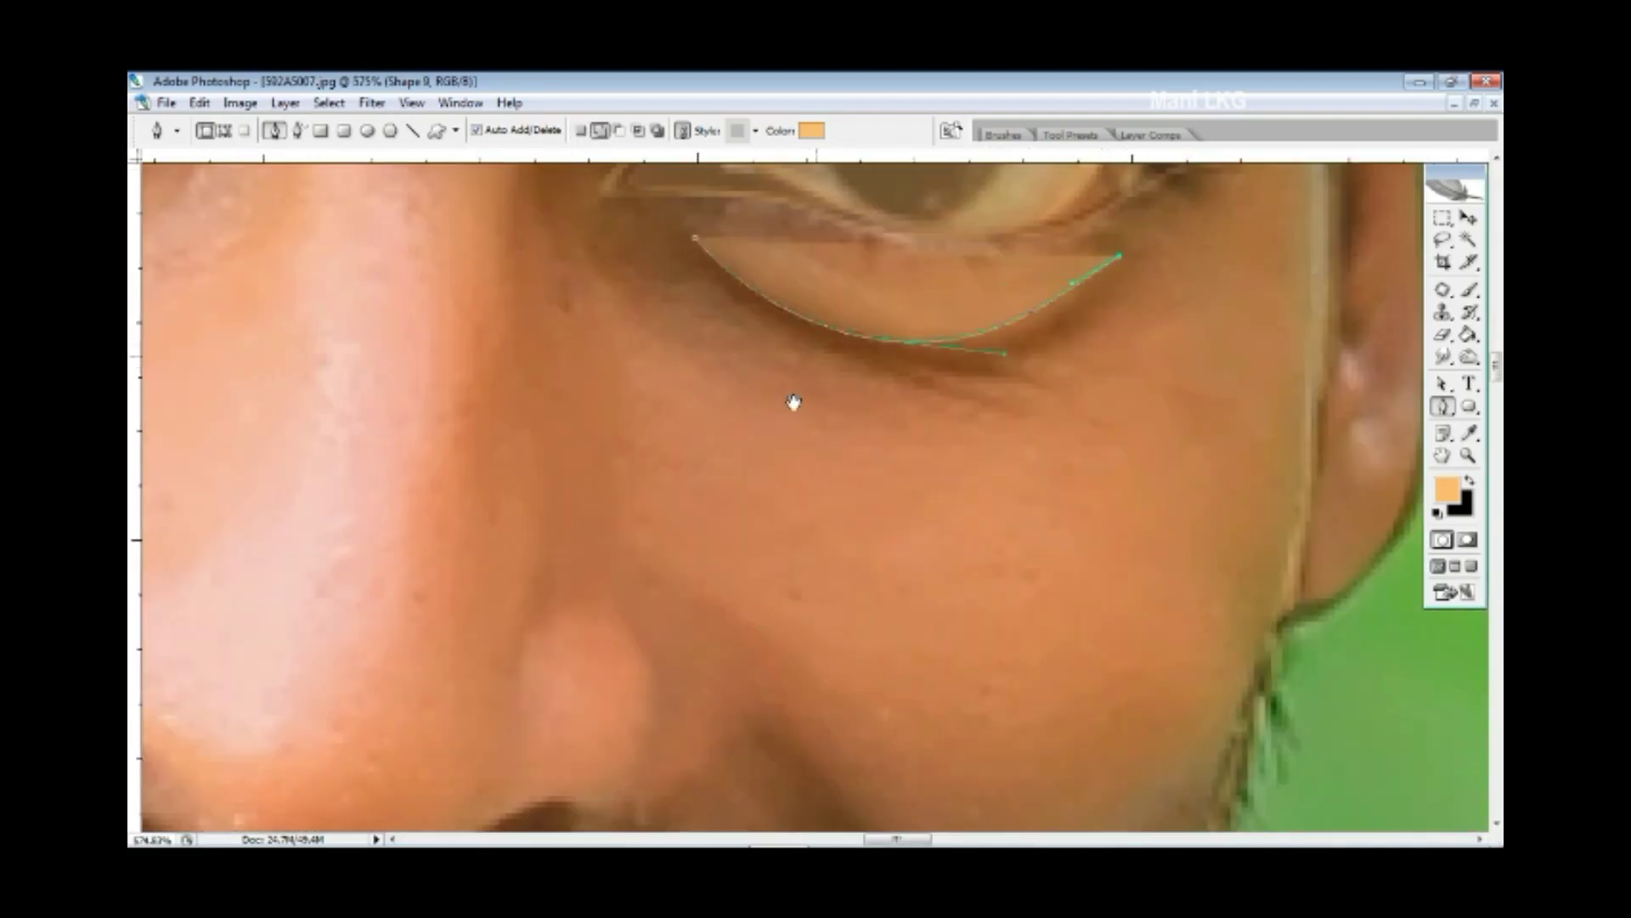
left_click_drag(794, 402, 750, 493)
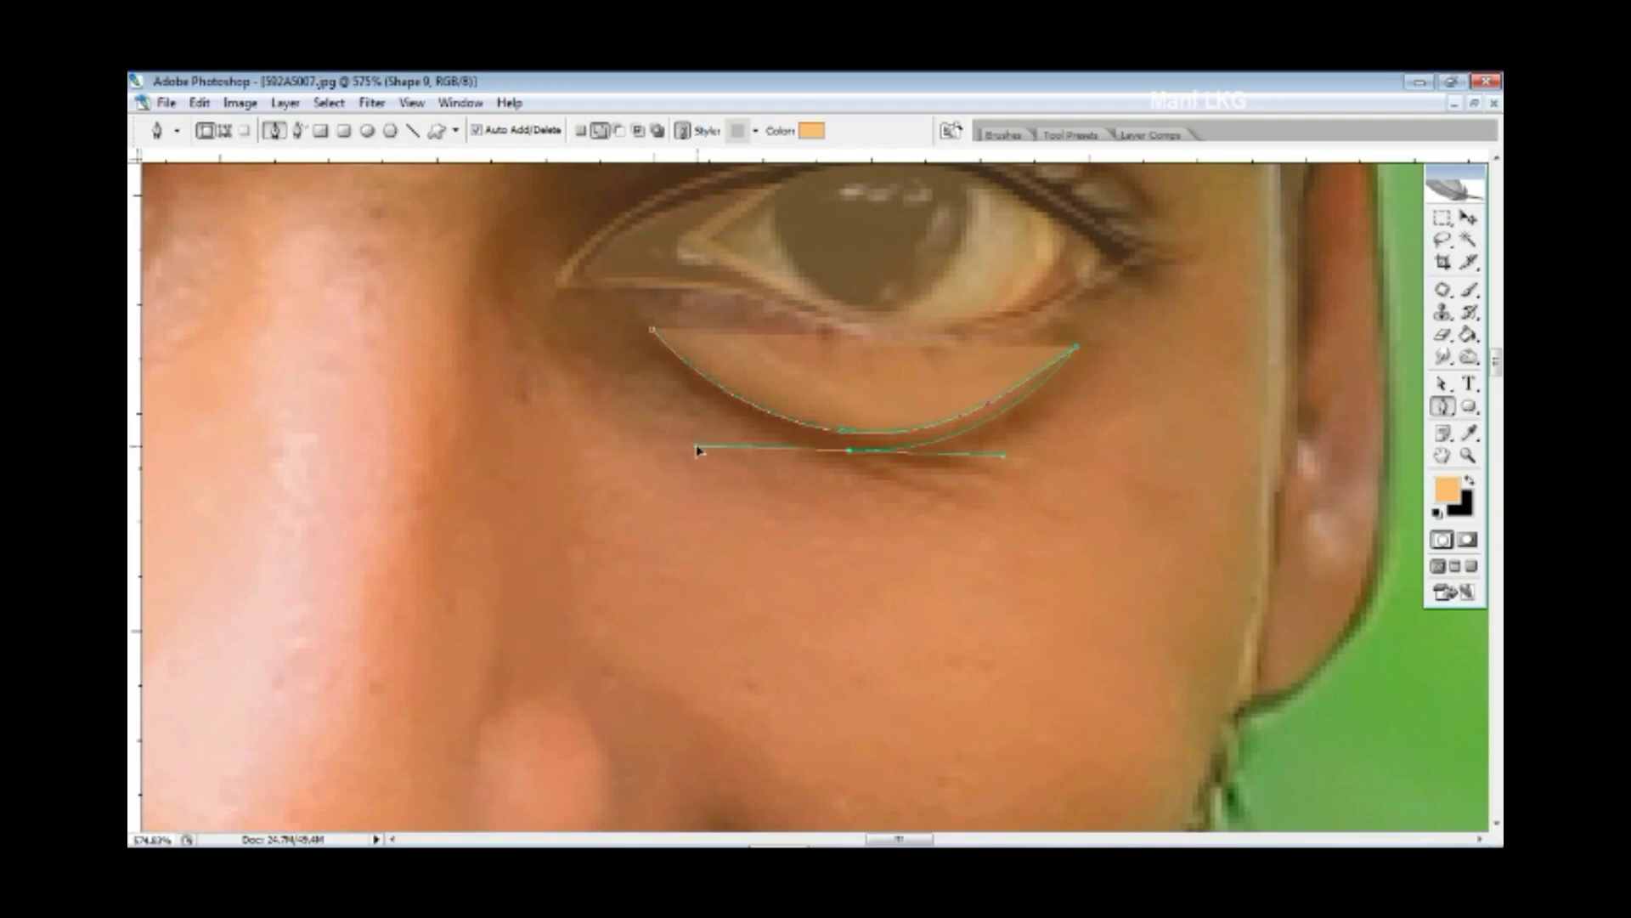
left_click(651, 330)
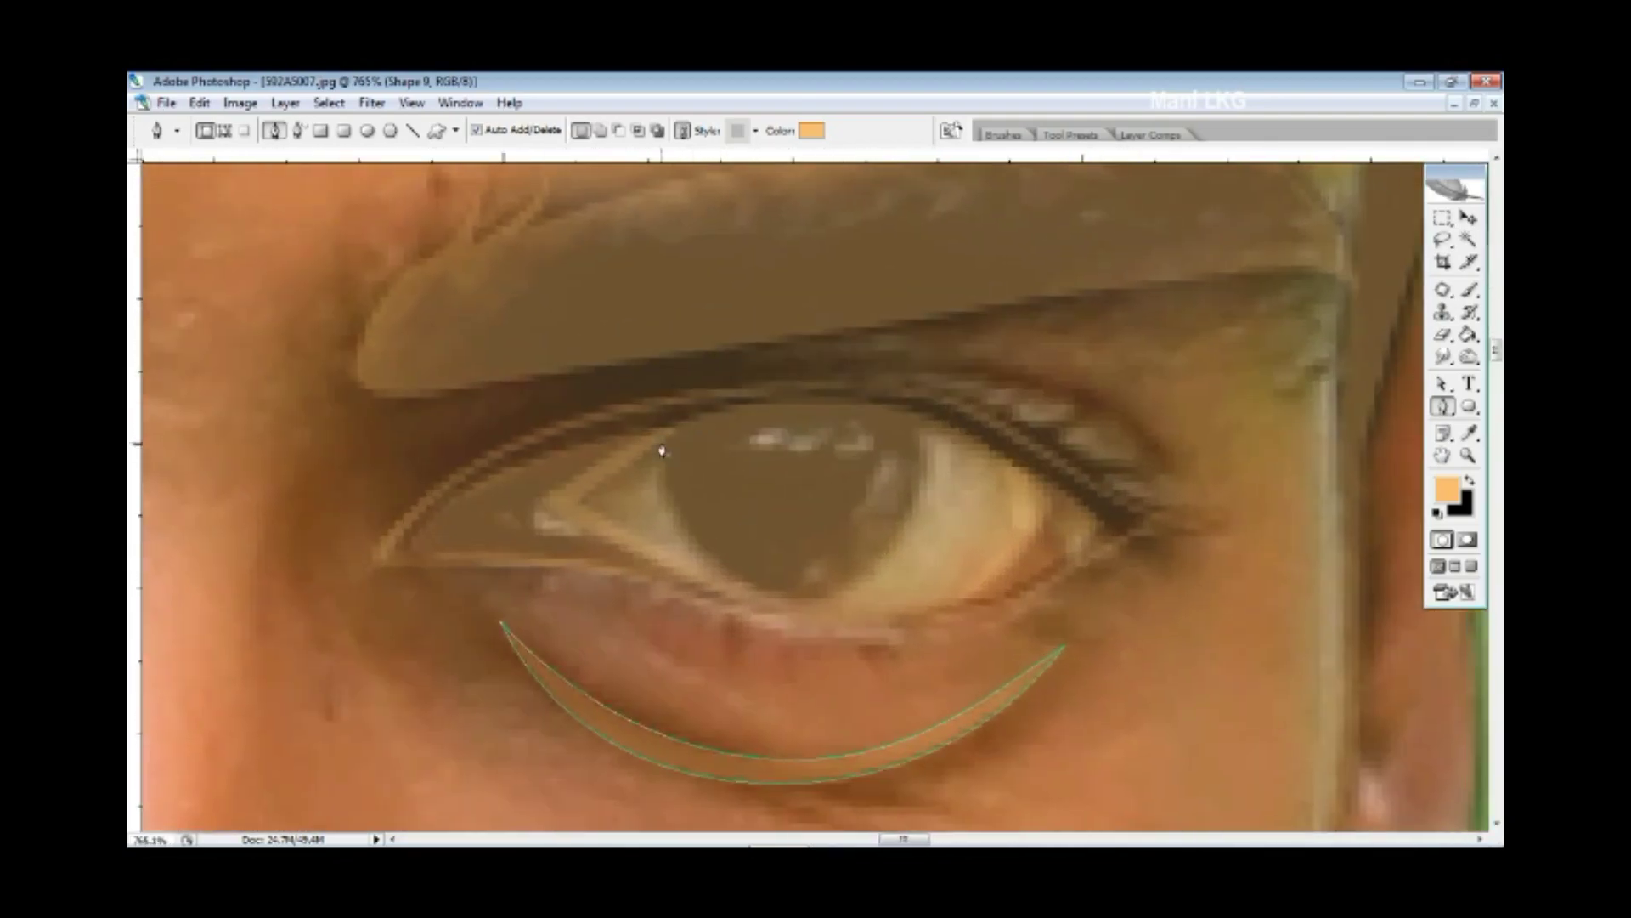
- Trace and close a filled iris shape over the eyeball
left_click(661, 439)
left_click_drag(723, 562, 782, 601)
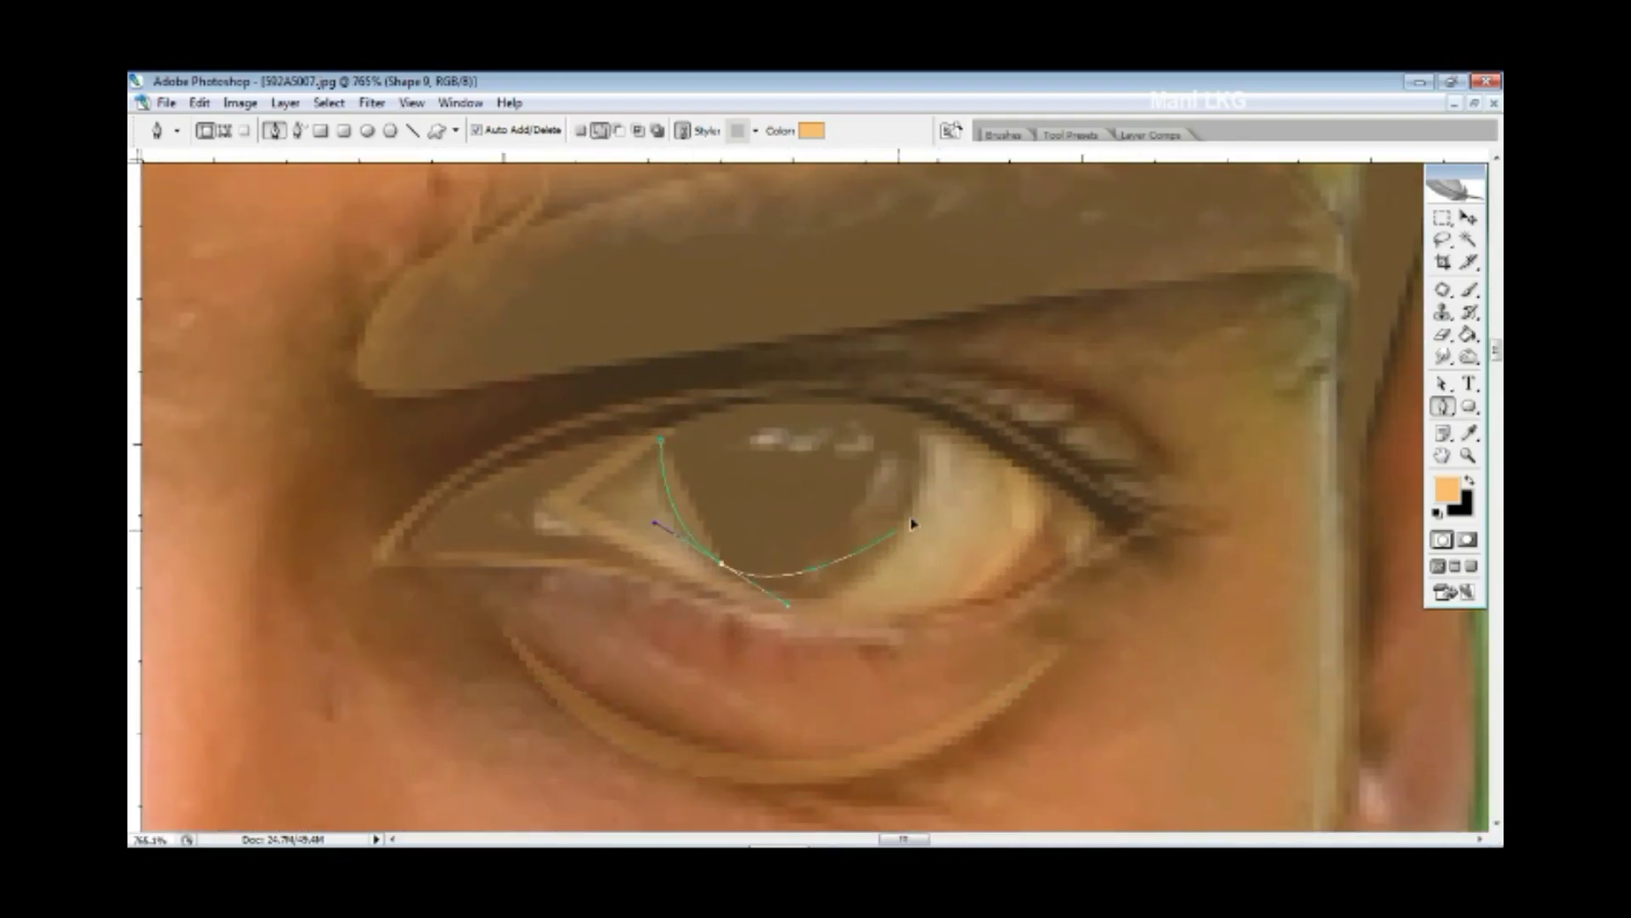
left_click_drag(898, 528, 918, 430)
left_click(918, 407)
left_click_drag(661, 439, 604, 520)
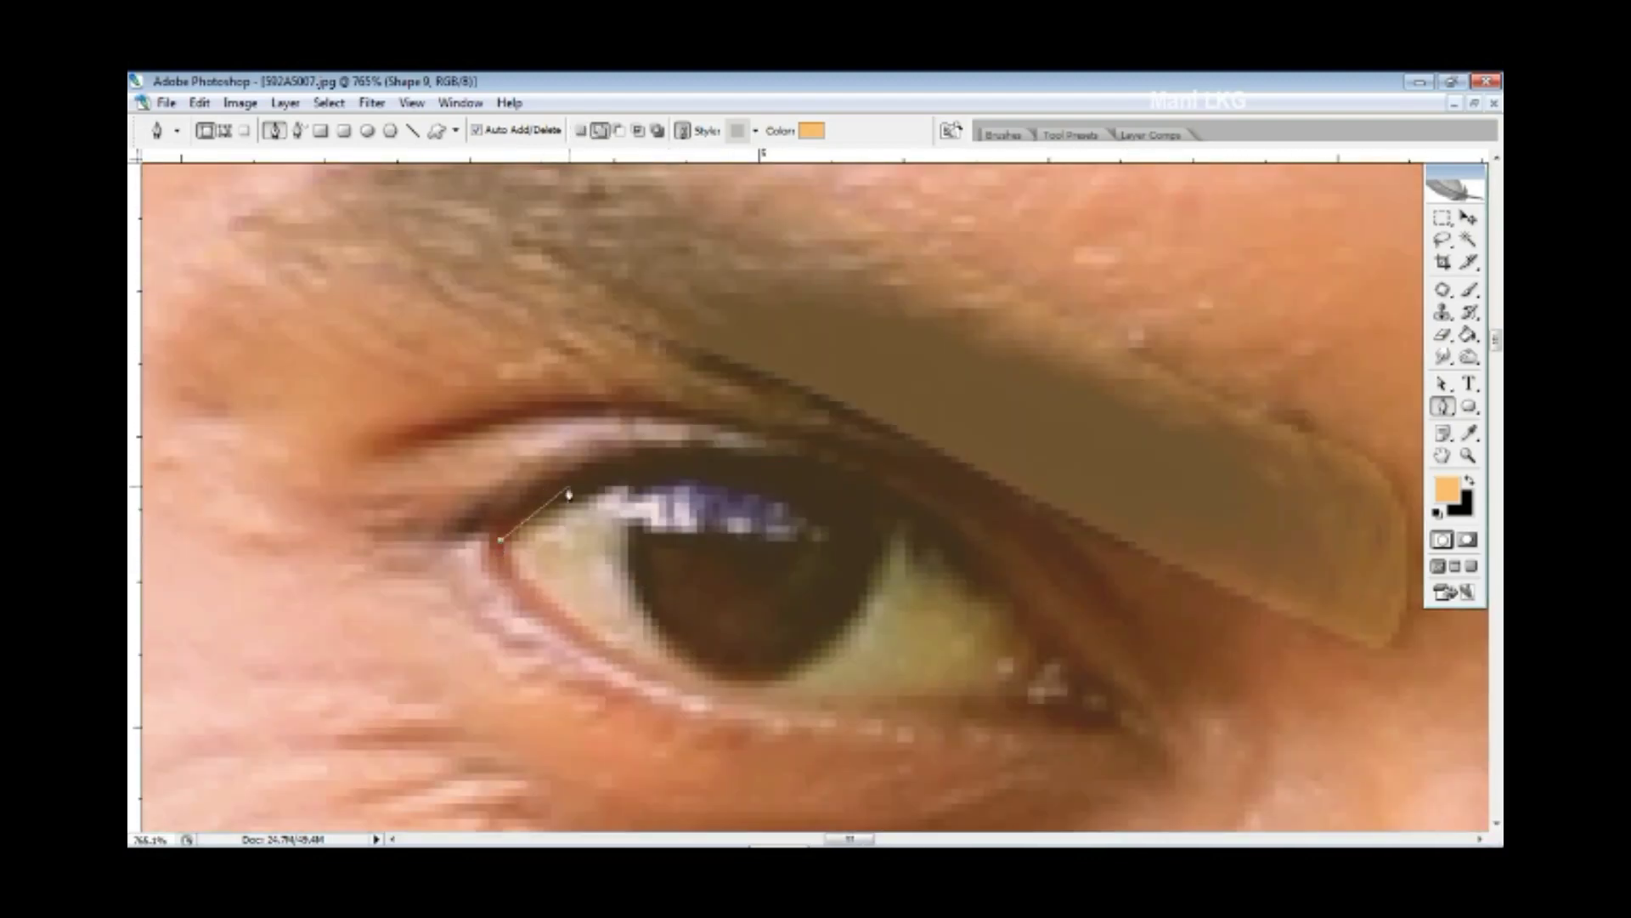
- Outline the other eye along its upper and lower lids as a closed shape
left_click_drag(633, 461, 885, 484)
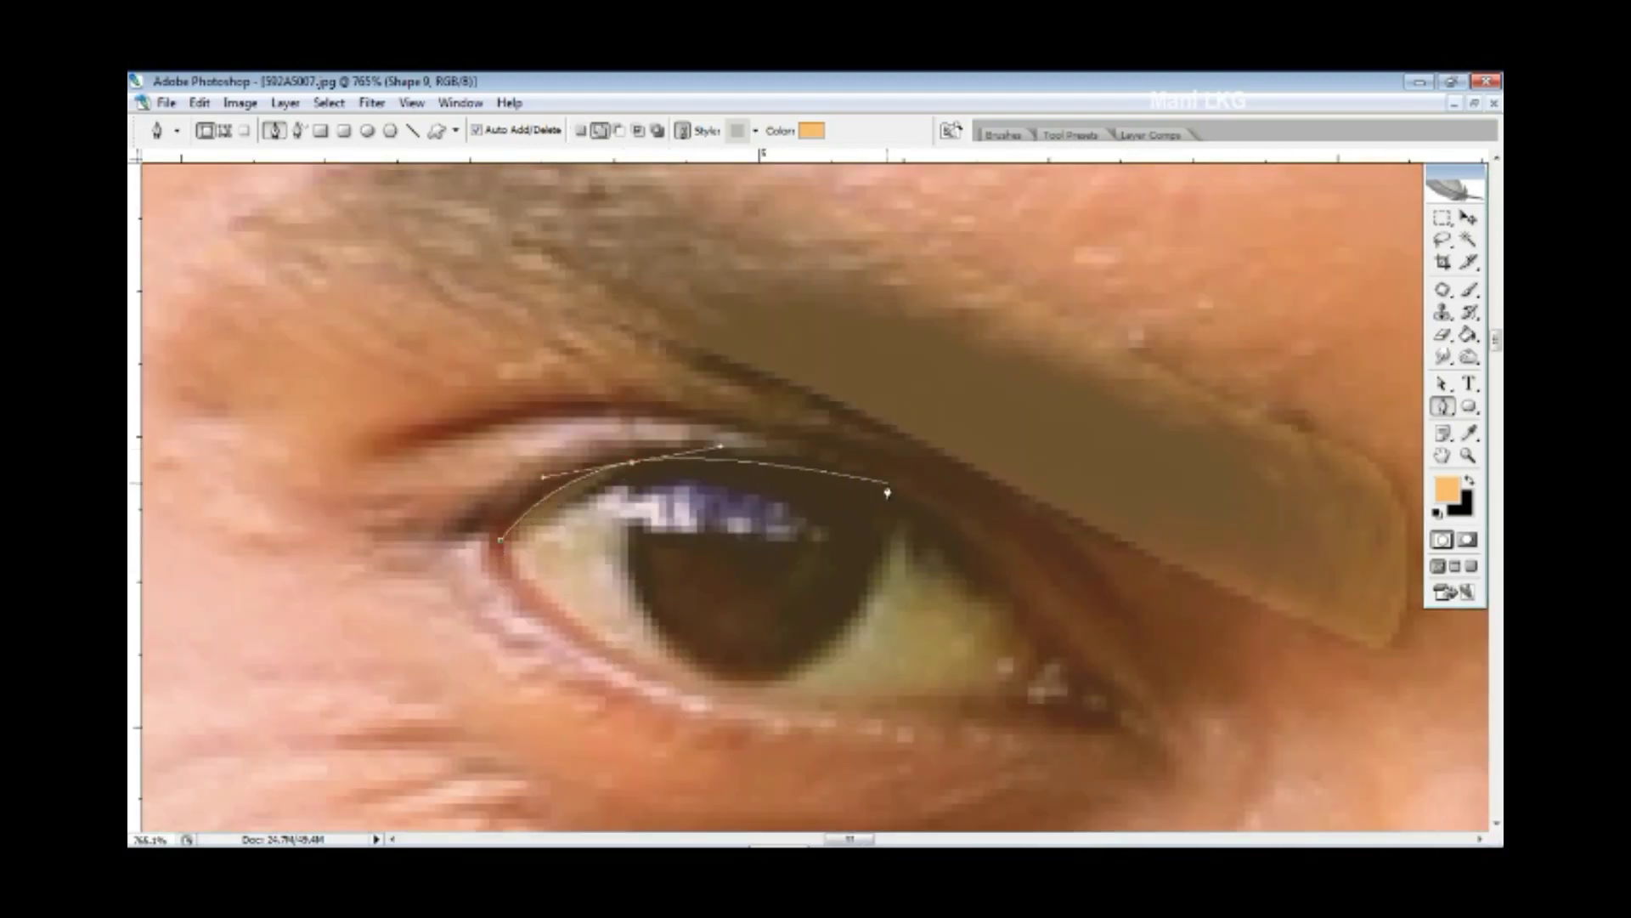
left_click_drag(964, 548, 1001, 579)
left_click(1052, 667)
left_click_drag(667, 674, 568, 637)
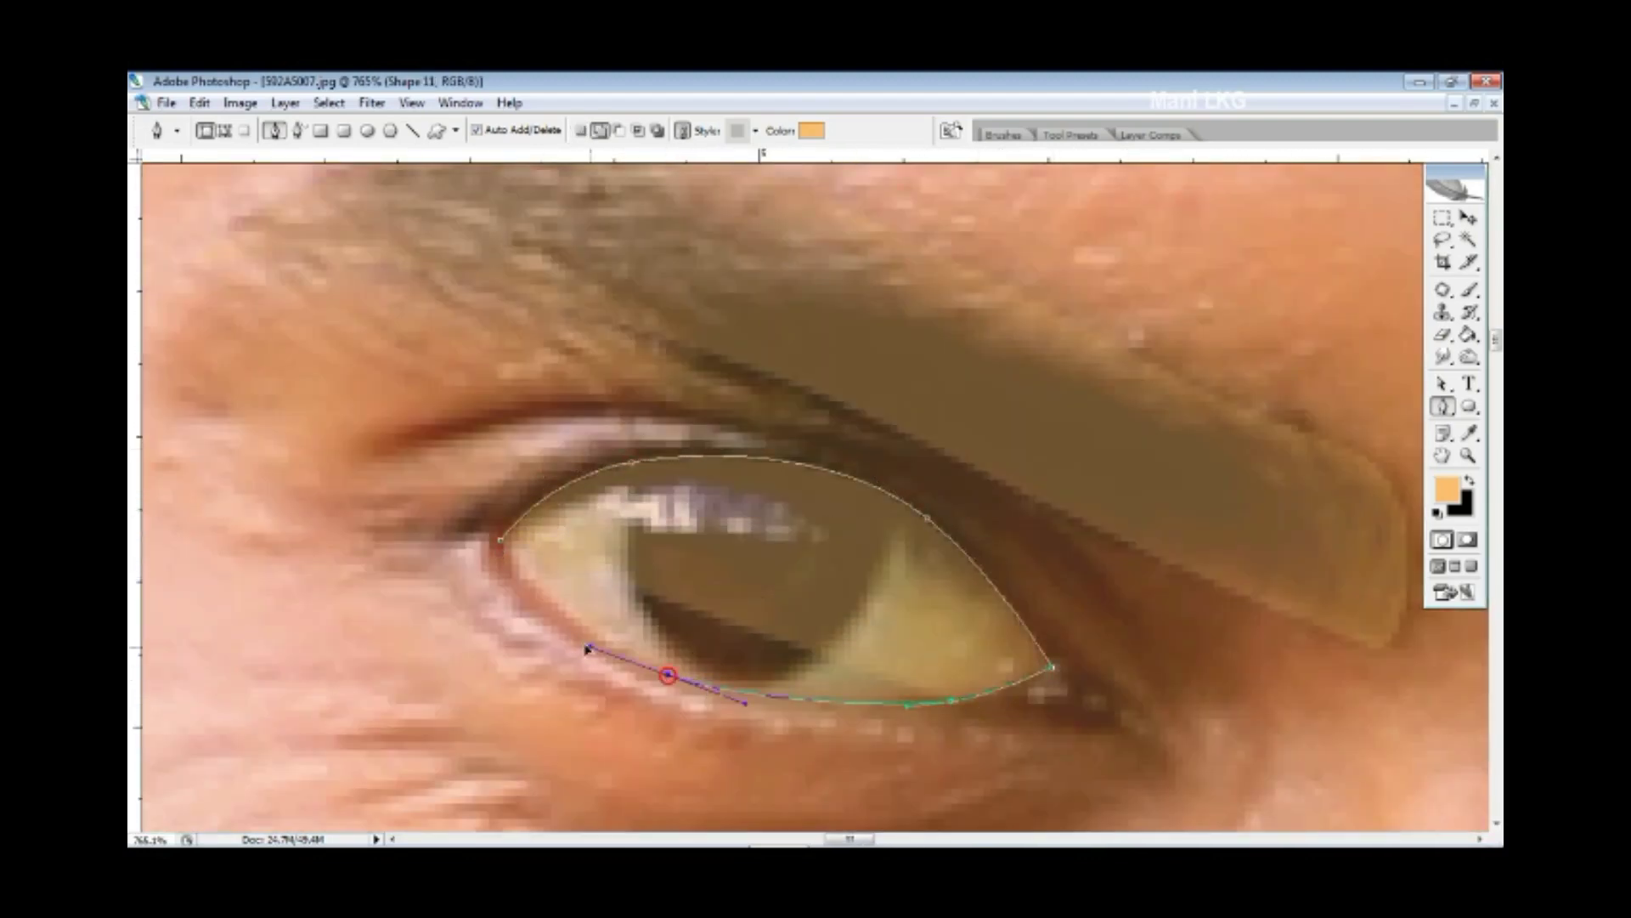
left_click(500, 542)
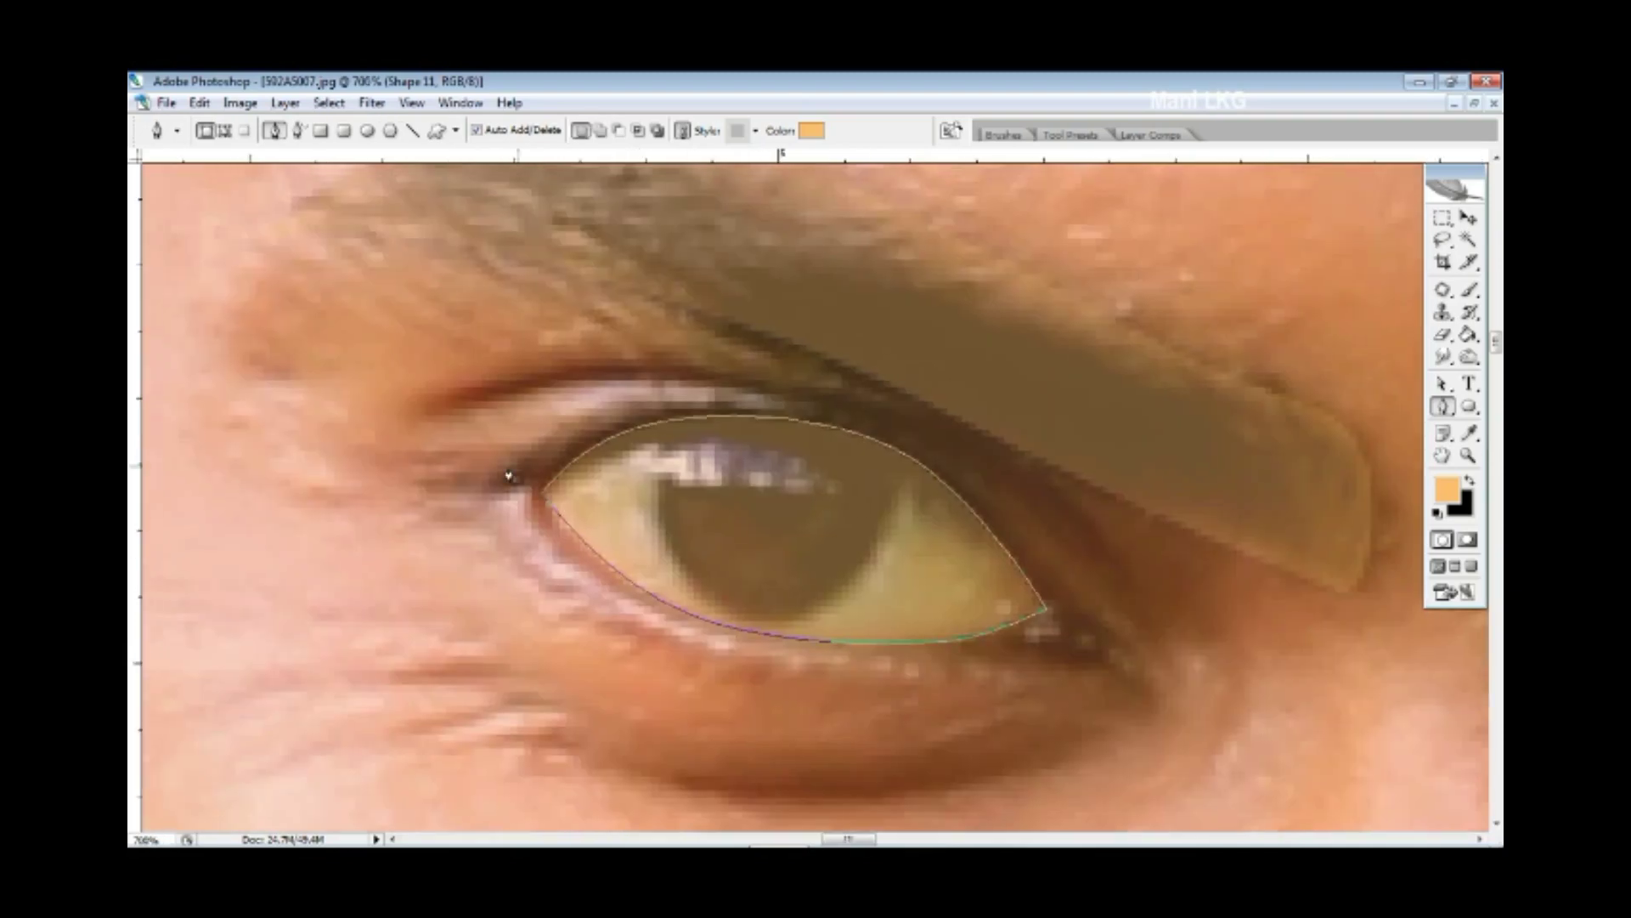
- Trace a lash-line shape along the upper lid from the inner to the outer corner and back
left_click(429, 479)
left_click(508, 448)
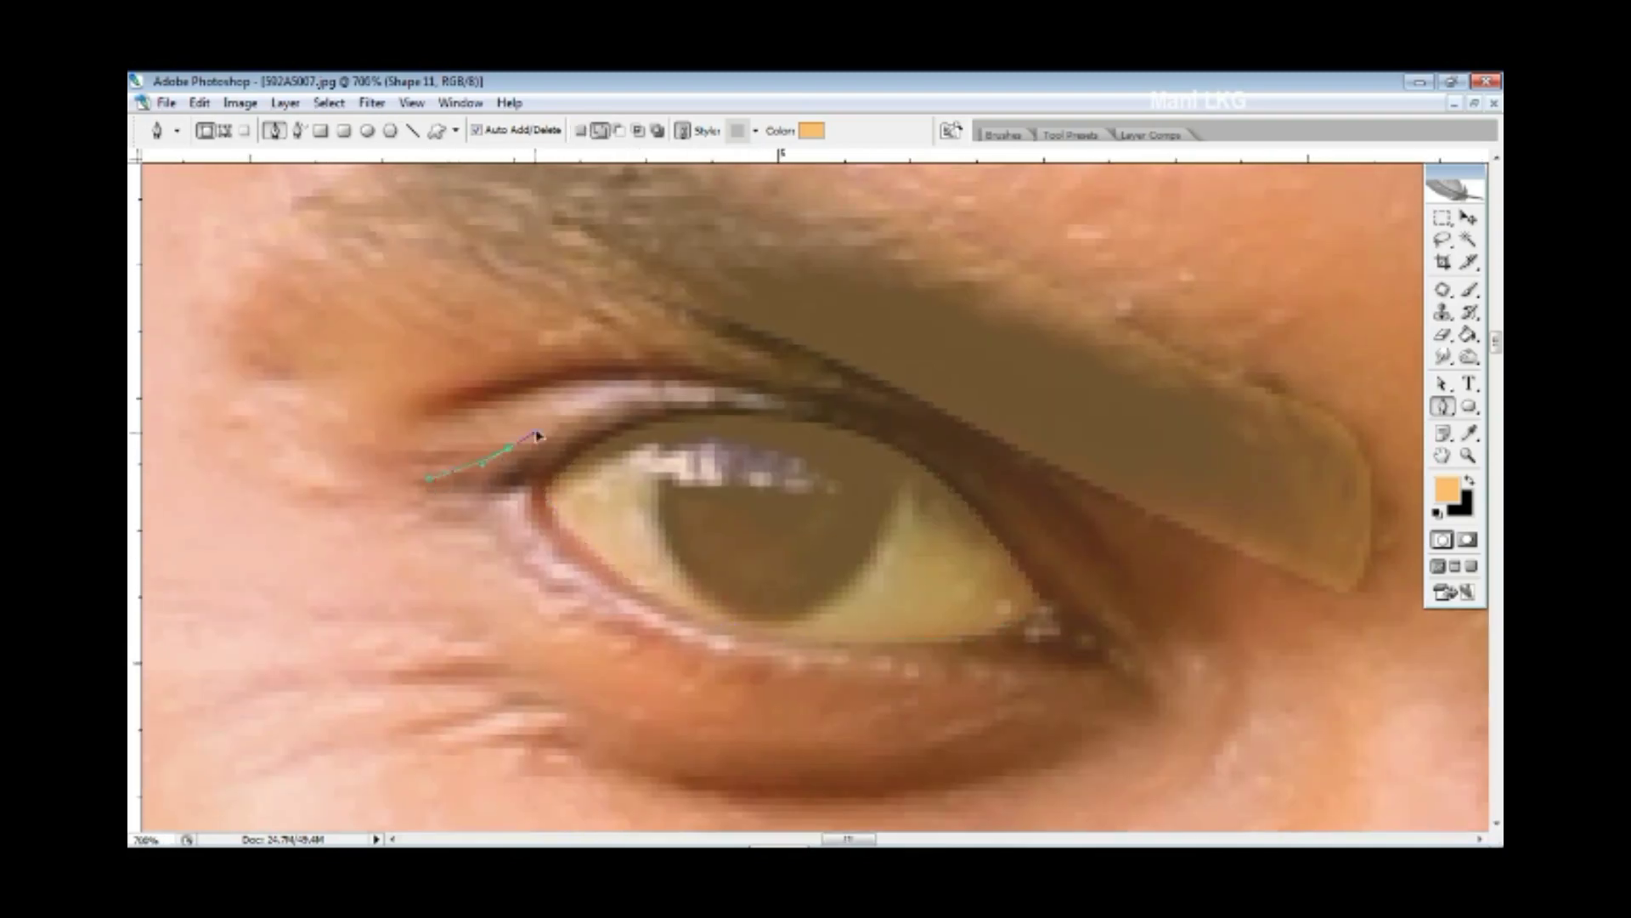
left_click(663, 385)
left_click(786, 388)
left_click_drag(932, 440, 1001, 487)
left_click_drag(1122, 646, 1063, 627)
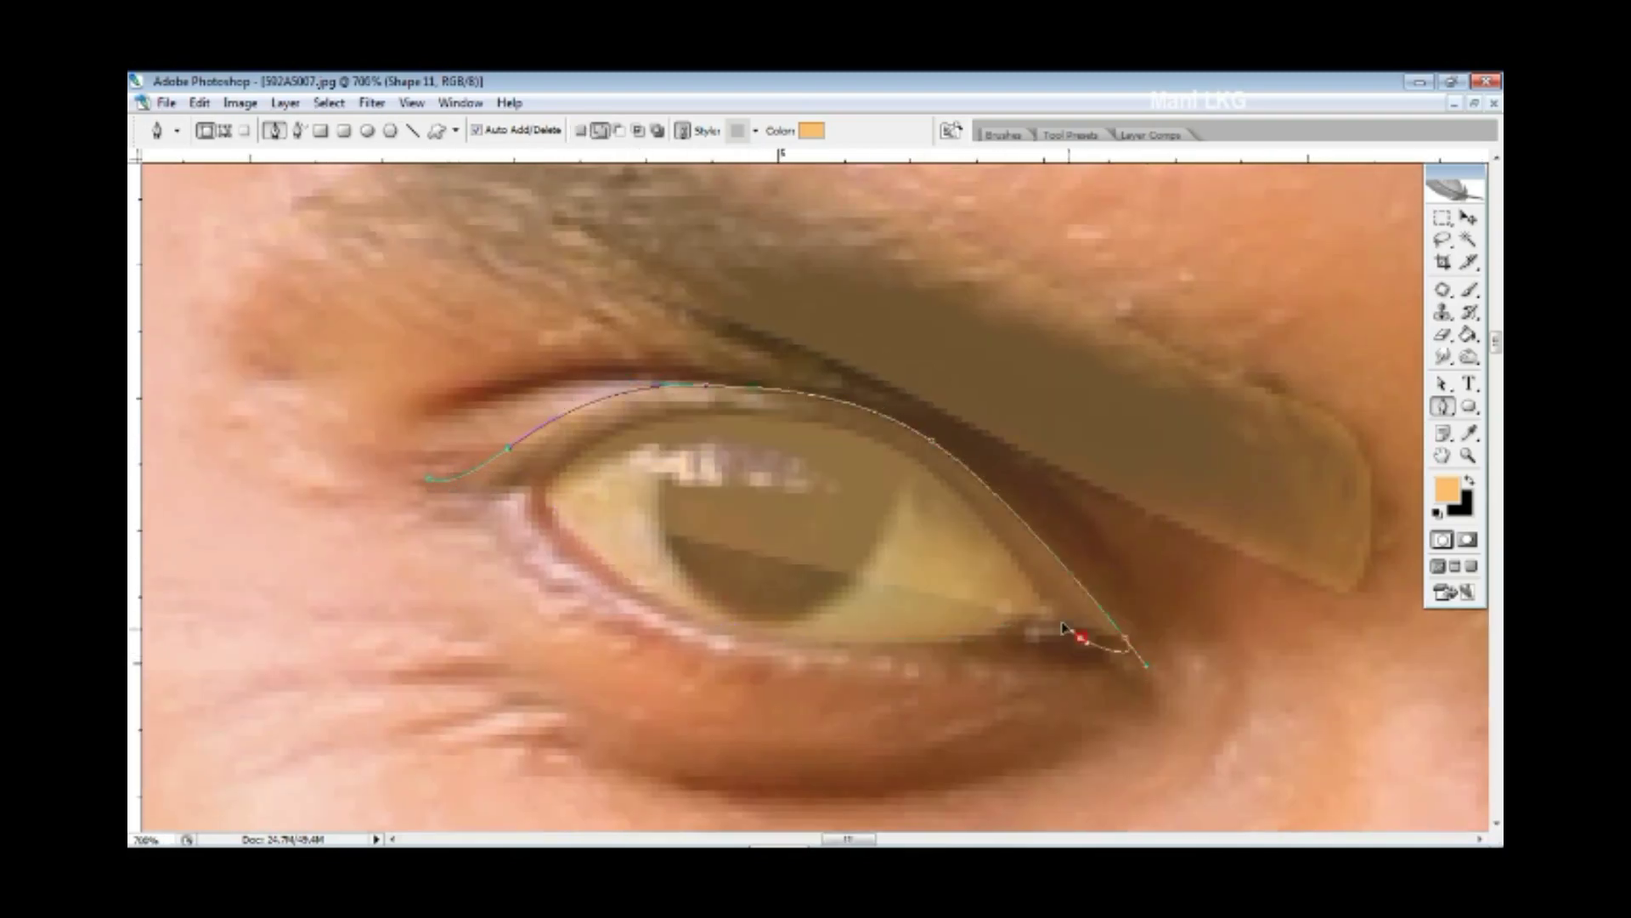
left_click_drag(942, 492, 913, 454)
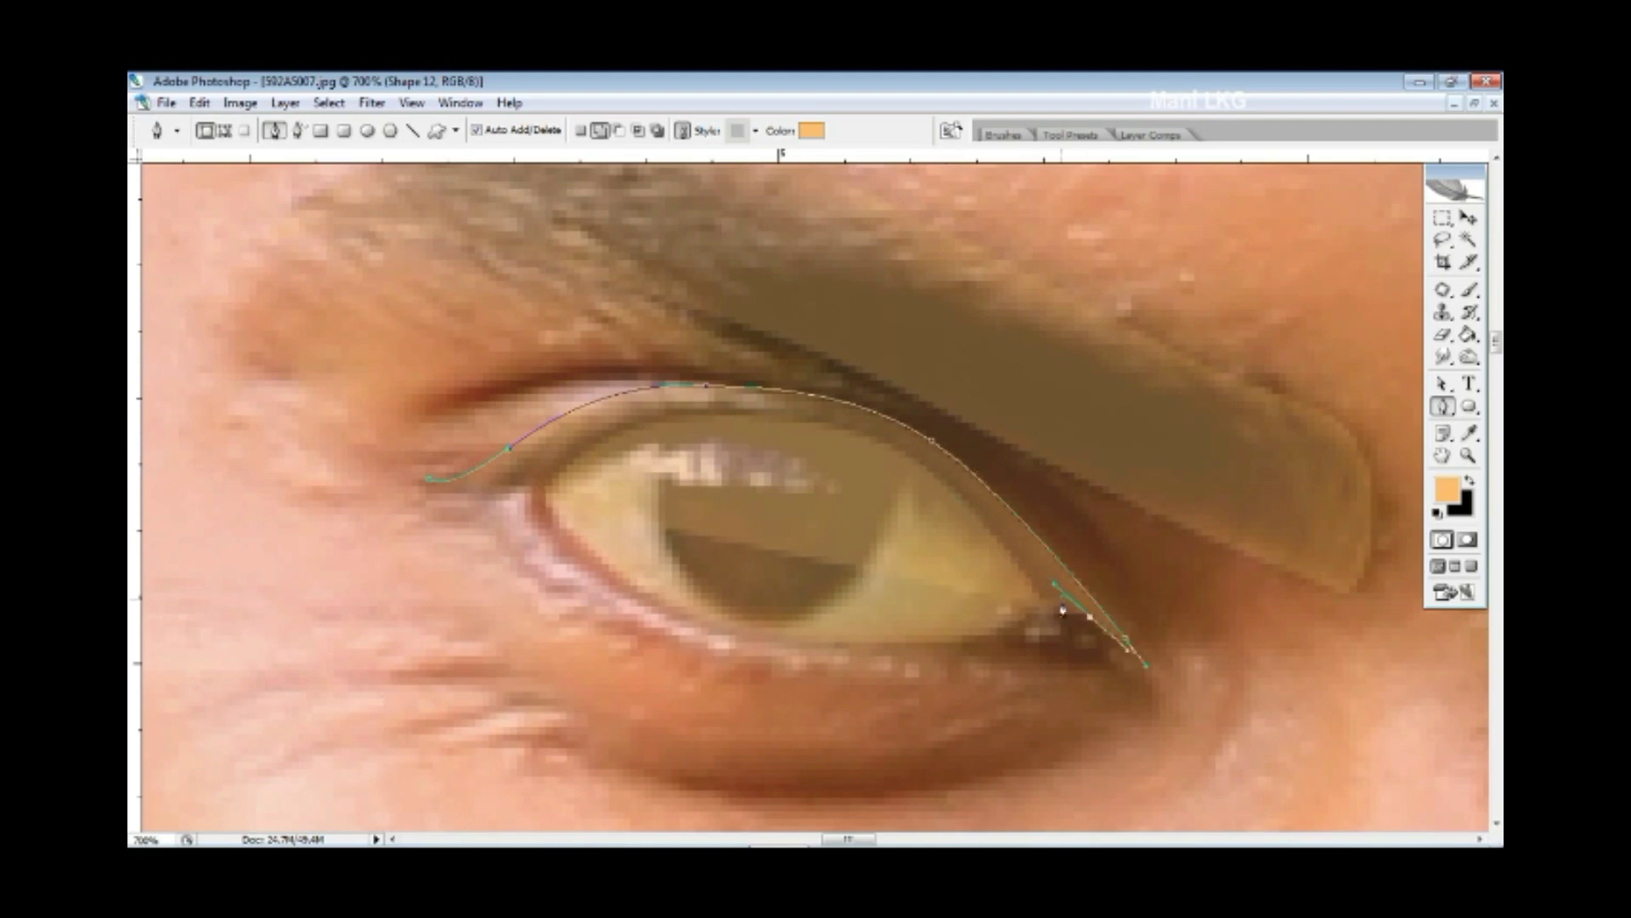
left_click(850, 412)
left_click_drag(705, 401, 645, 407)
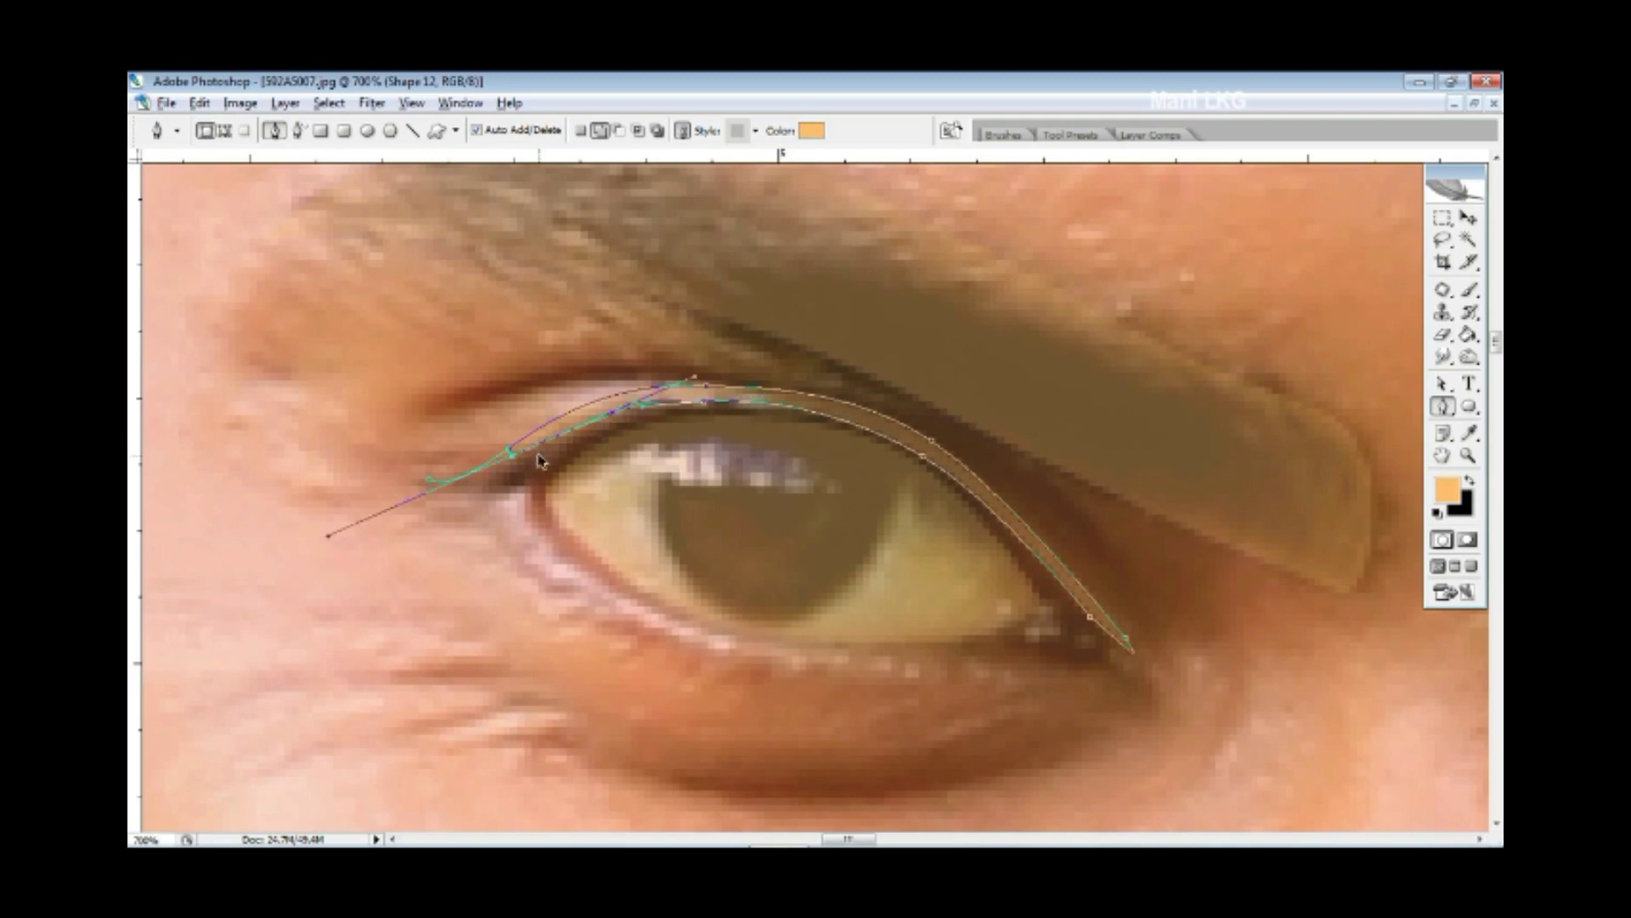
left_click_drag(329, 540, 328, 544)
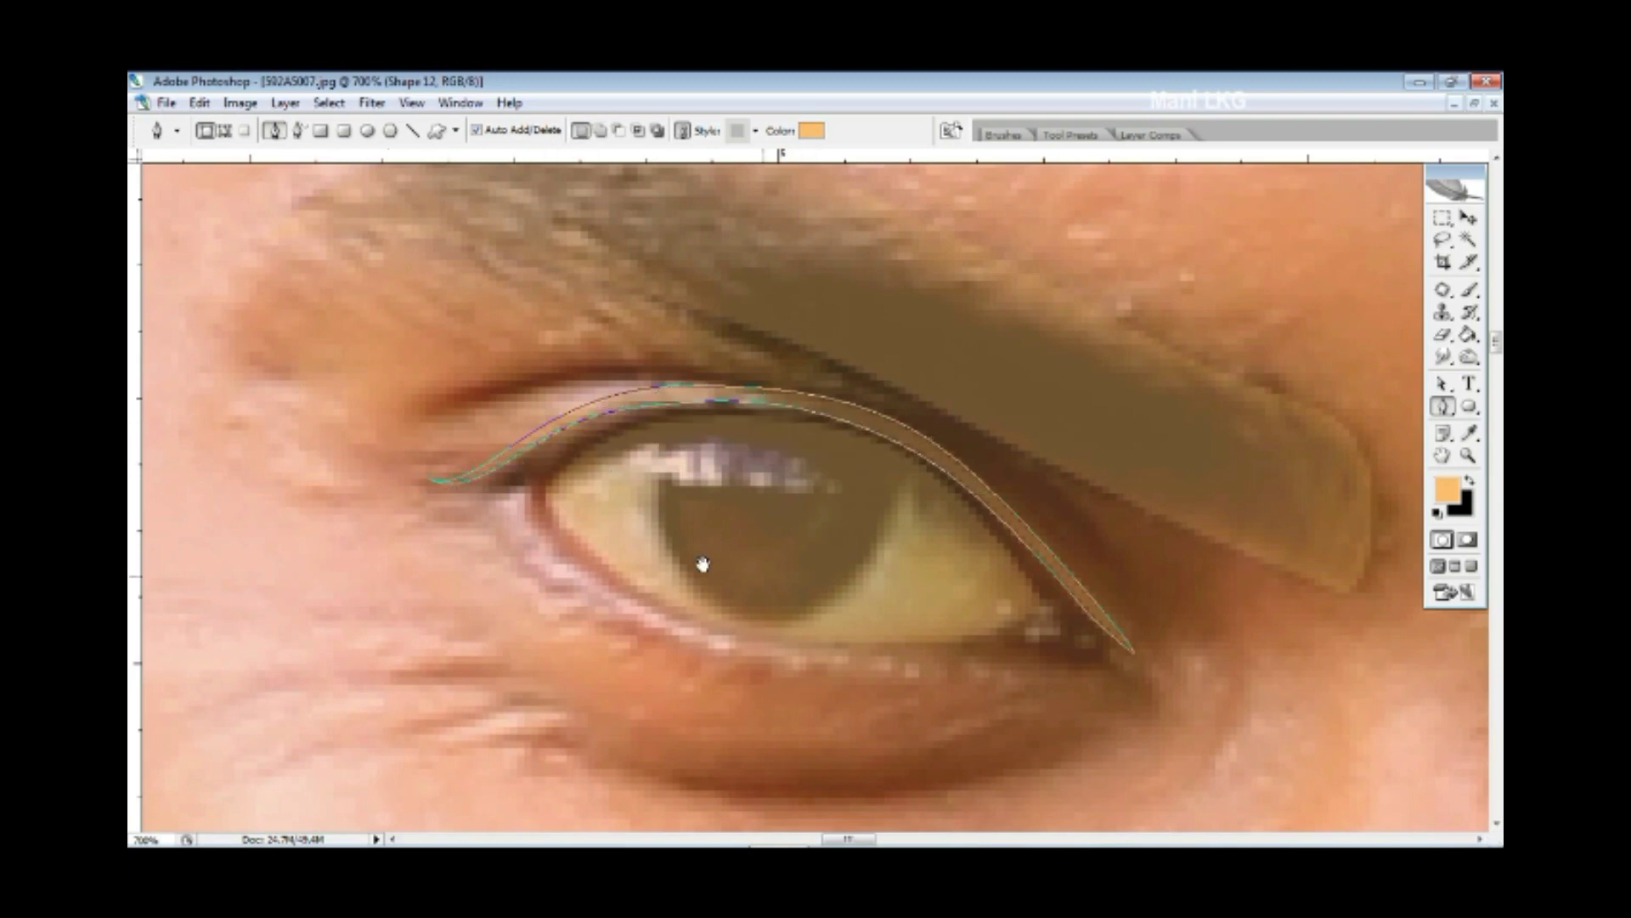
- Draw a thin lower-lid stroke shape along the lower eyelid
left_click_drag(702, 564, 718, 453)
left_click(491, 371)
left_click_drag(591, 501, 646, 526)
left_click_drag(932, 565, 1003, 561)
left_click_drag(1145, 535, 1068, 545)
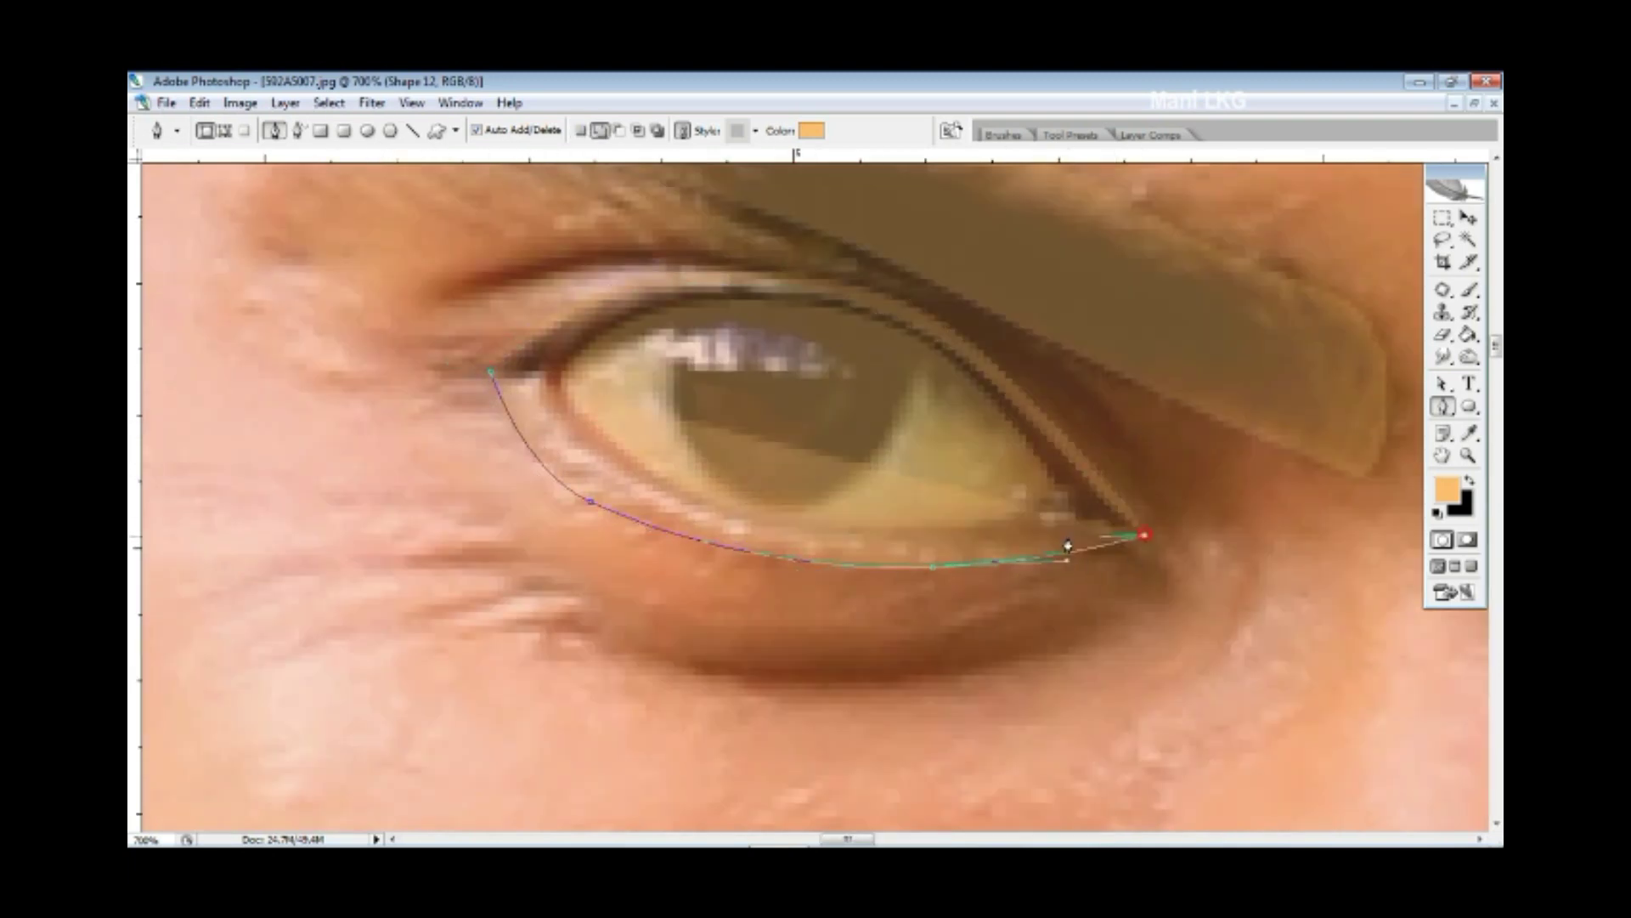
left_click(1042, 536)
left_click_drag(665, 507, 474, 459)
left_click_drag(666, 511, 681, 514)
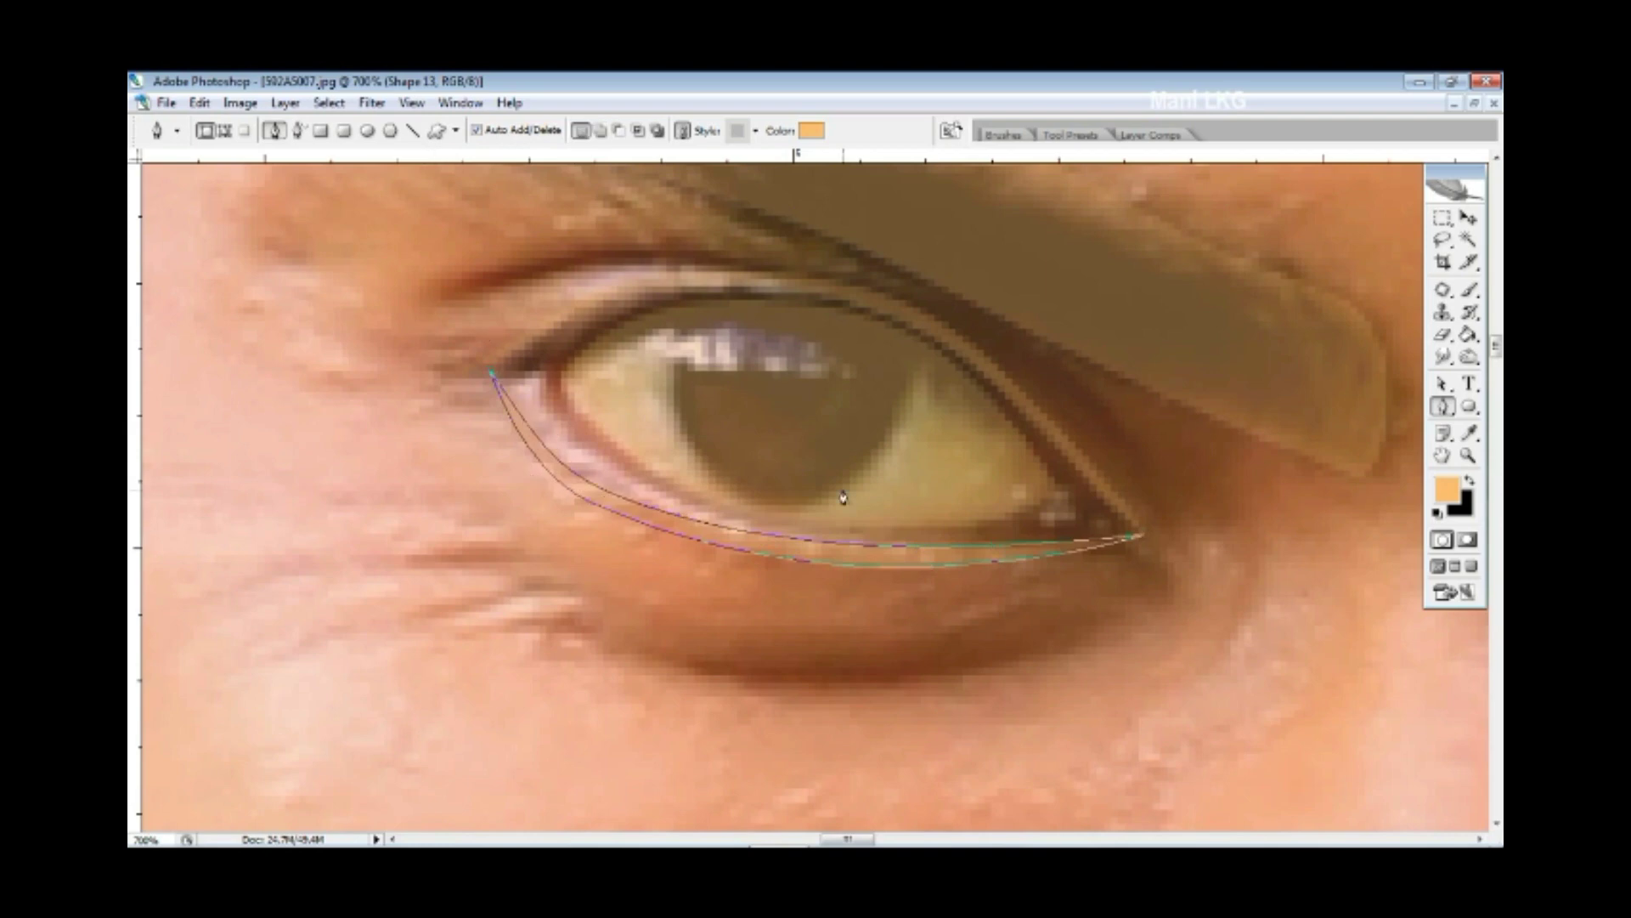
- Zoom out and close a lower-eyelid outline from the outer corner back to its start
key("ctrl+minus")
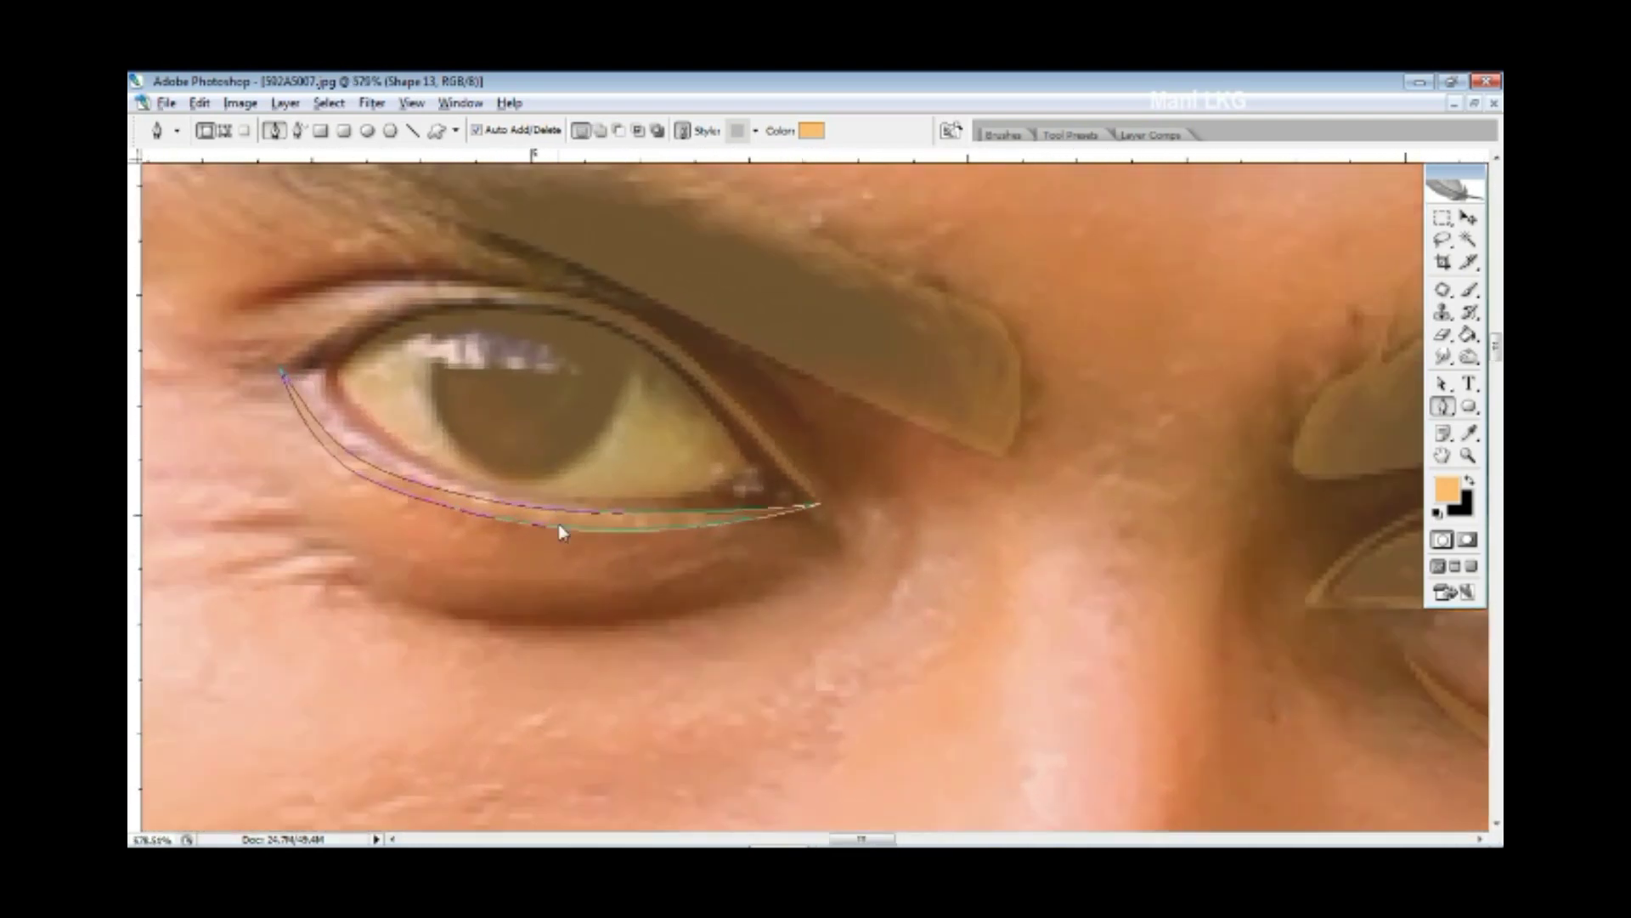
scroll(565, 532, "up", 2)
left_click_drag(886, 540, 743, 564)
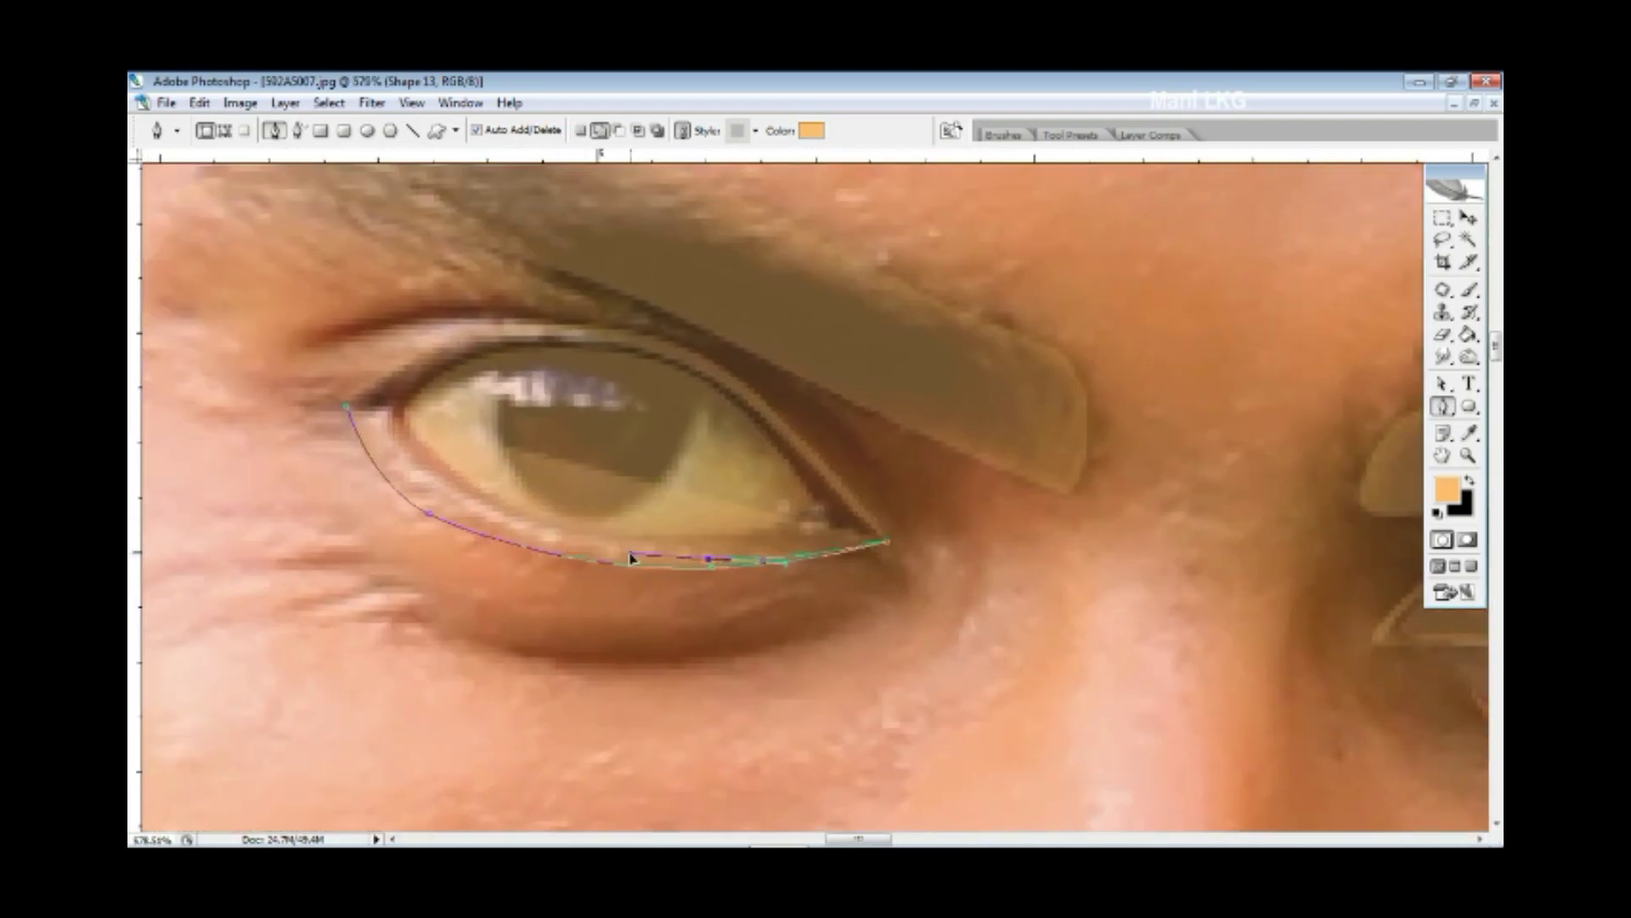
left_click_drag(429, 510, 299, 459)
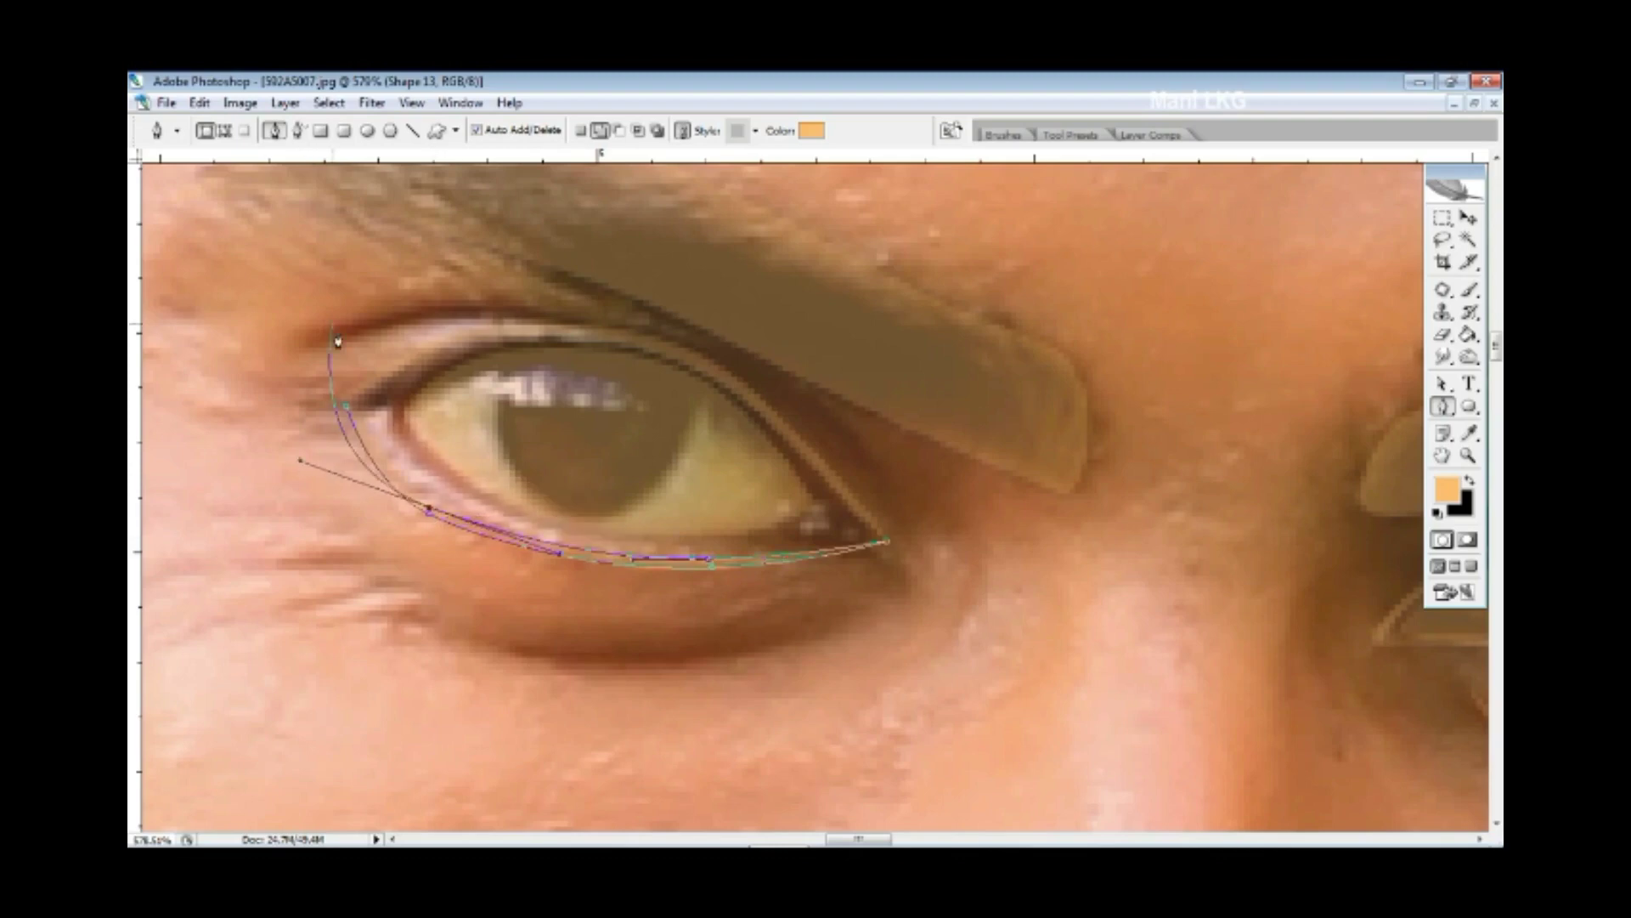
left_click_drag(345, 406, 324, 339)
- Trace and close a crease shape following the shadow under the eye
key("ctrl+minus")
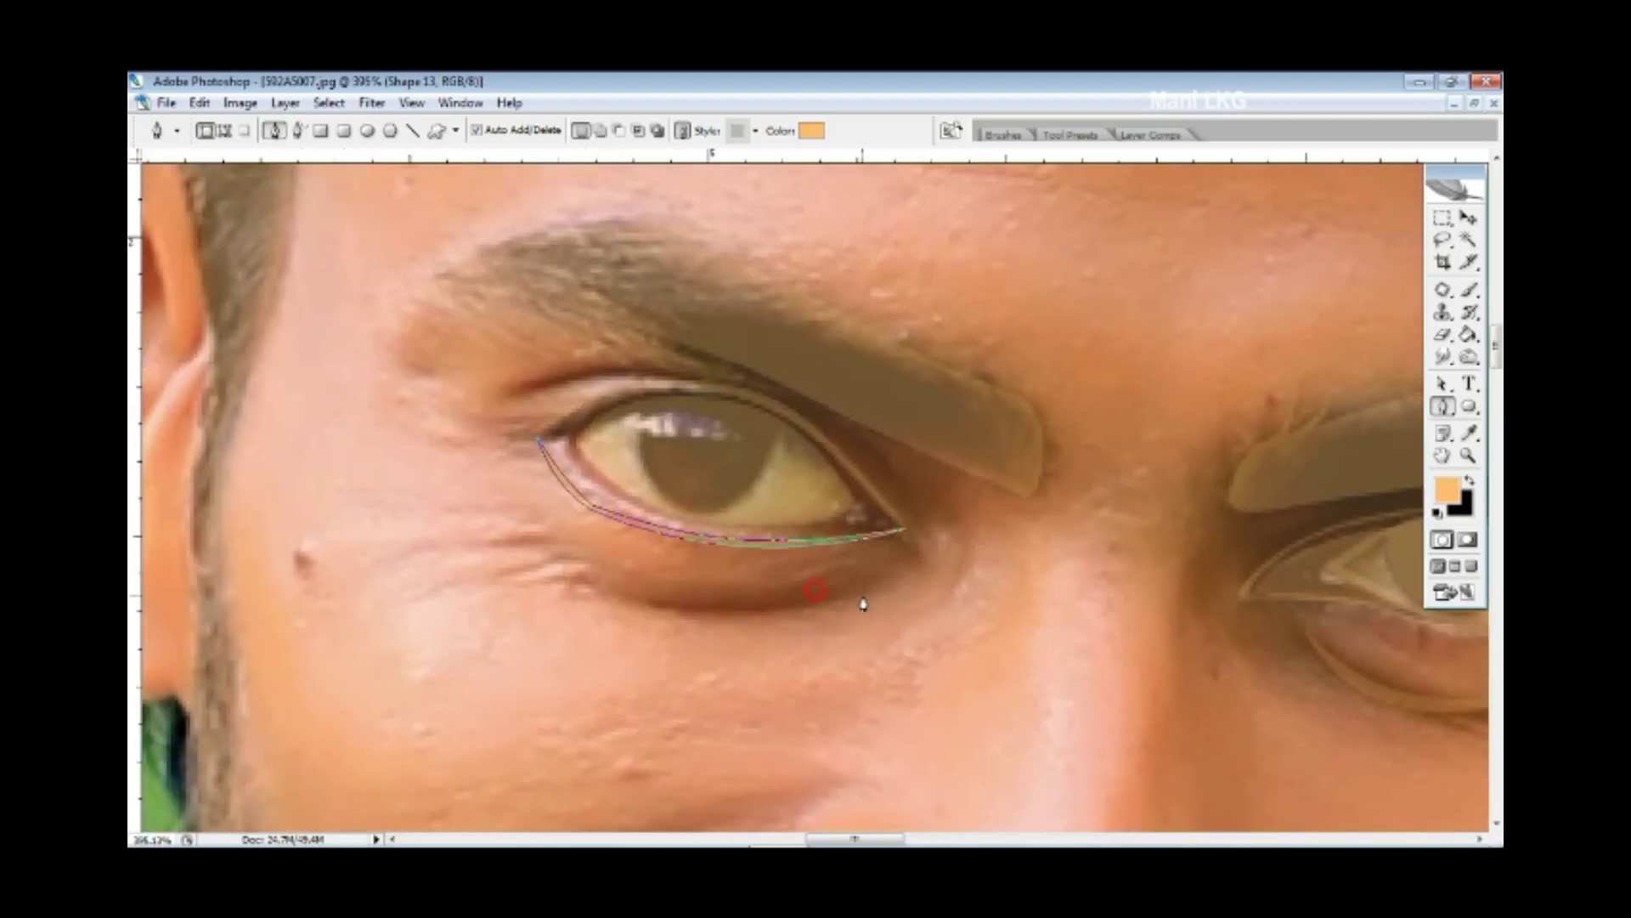
left_click(876, 580)
left_click(649, 592)
left_click_drag(534, 546, 493, 570)
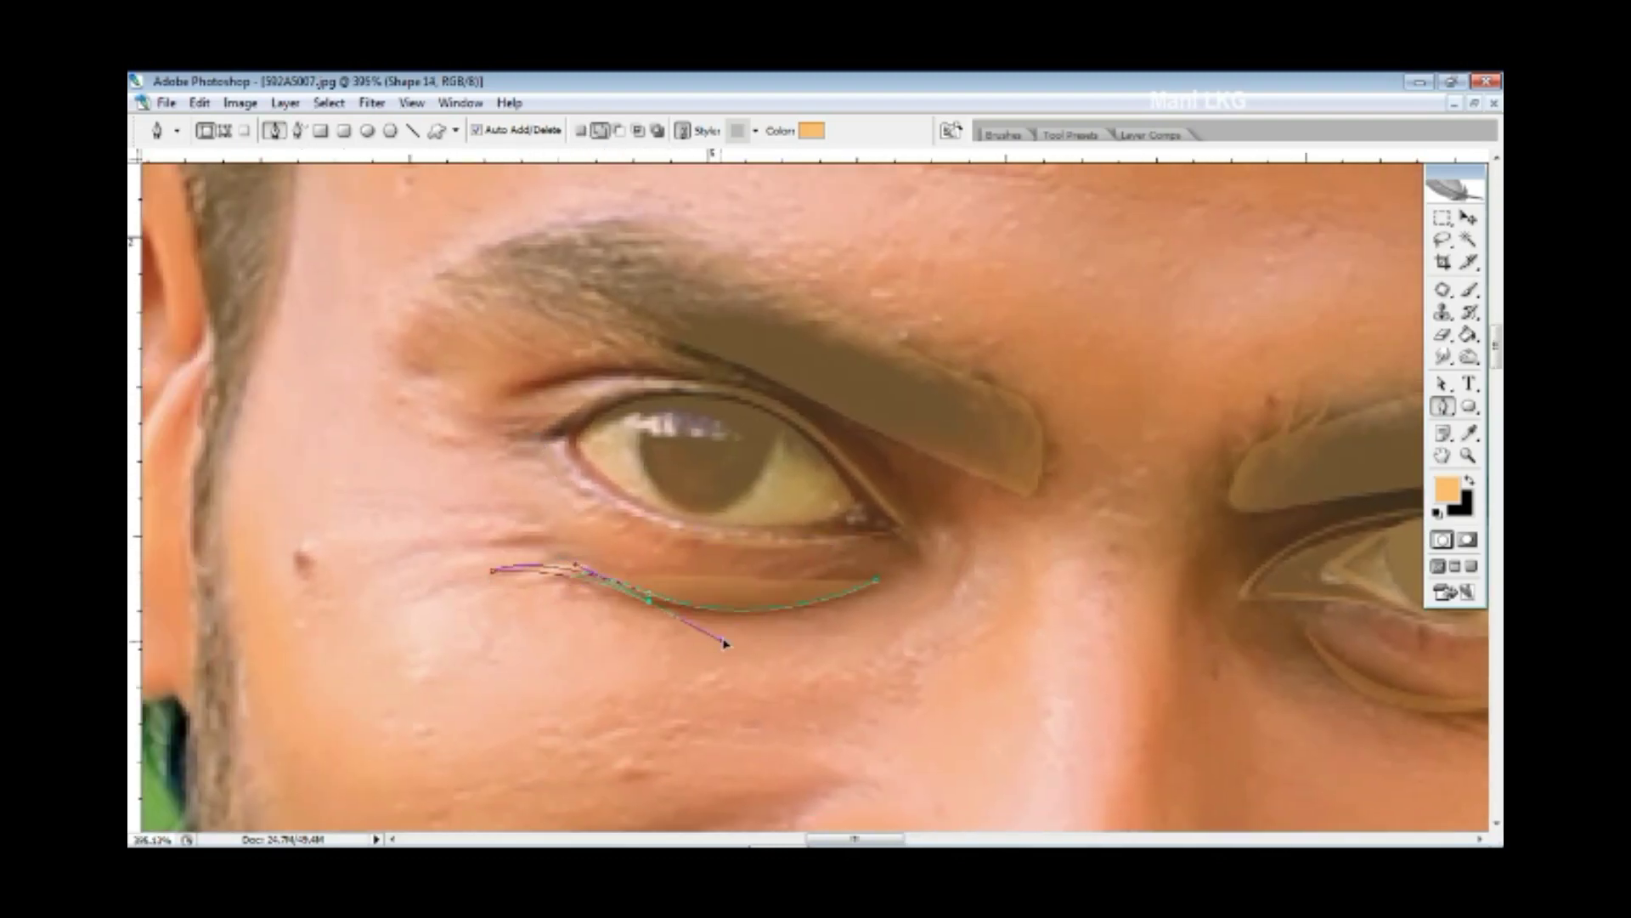
left_click_drag(725, 643, 735, 642)
left_click(878, 580)
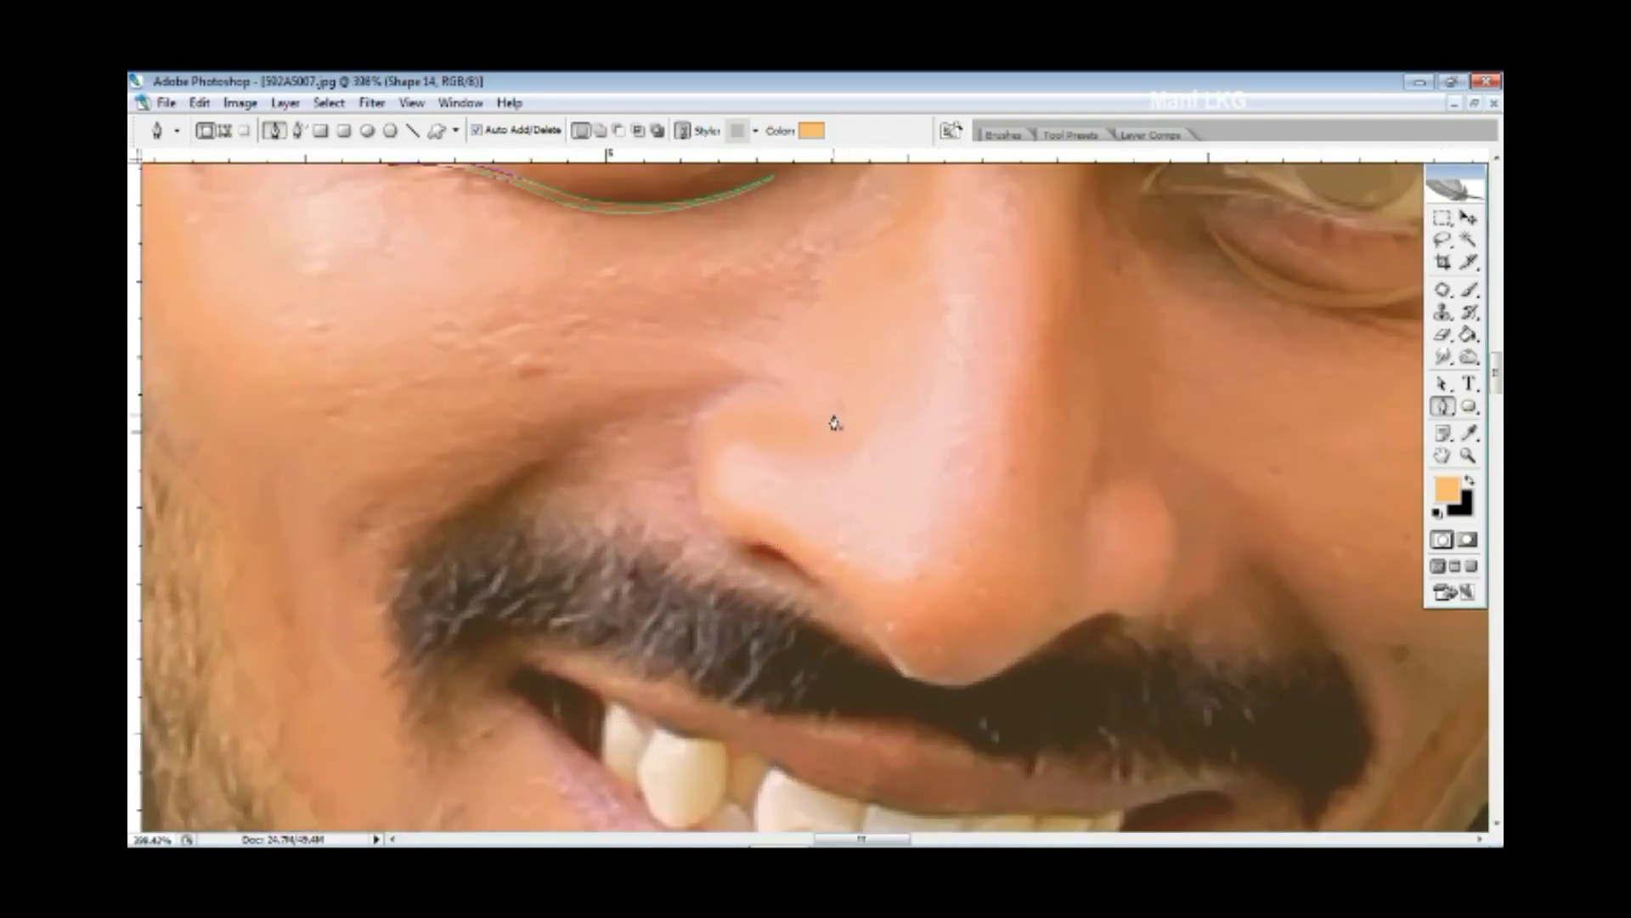
- Begin the nose shape over the left nostril and along the nose's underside to the right nostril
left_click(828, 417)
left_click_drag(711, 421, 657, 495)
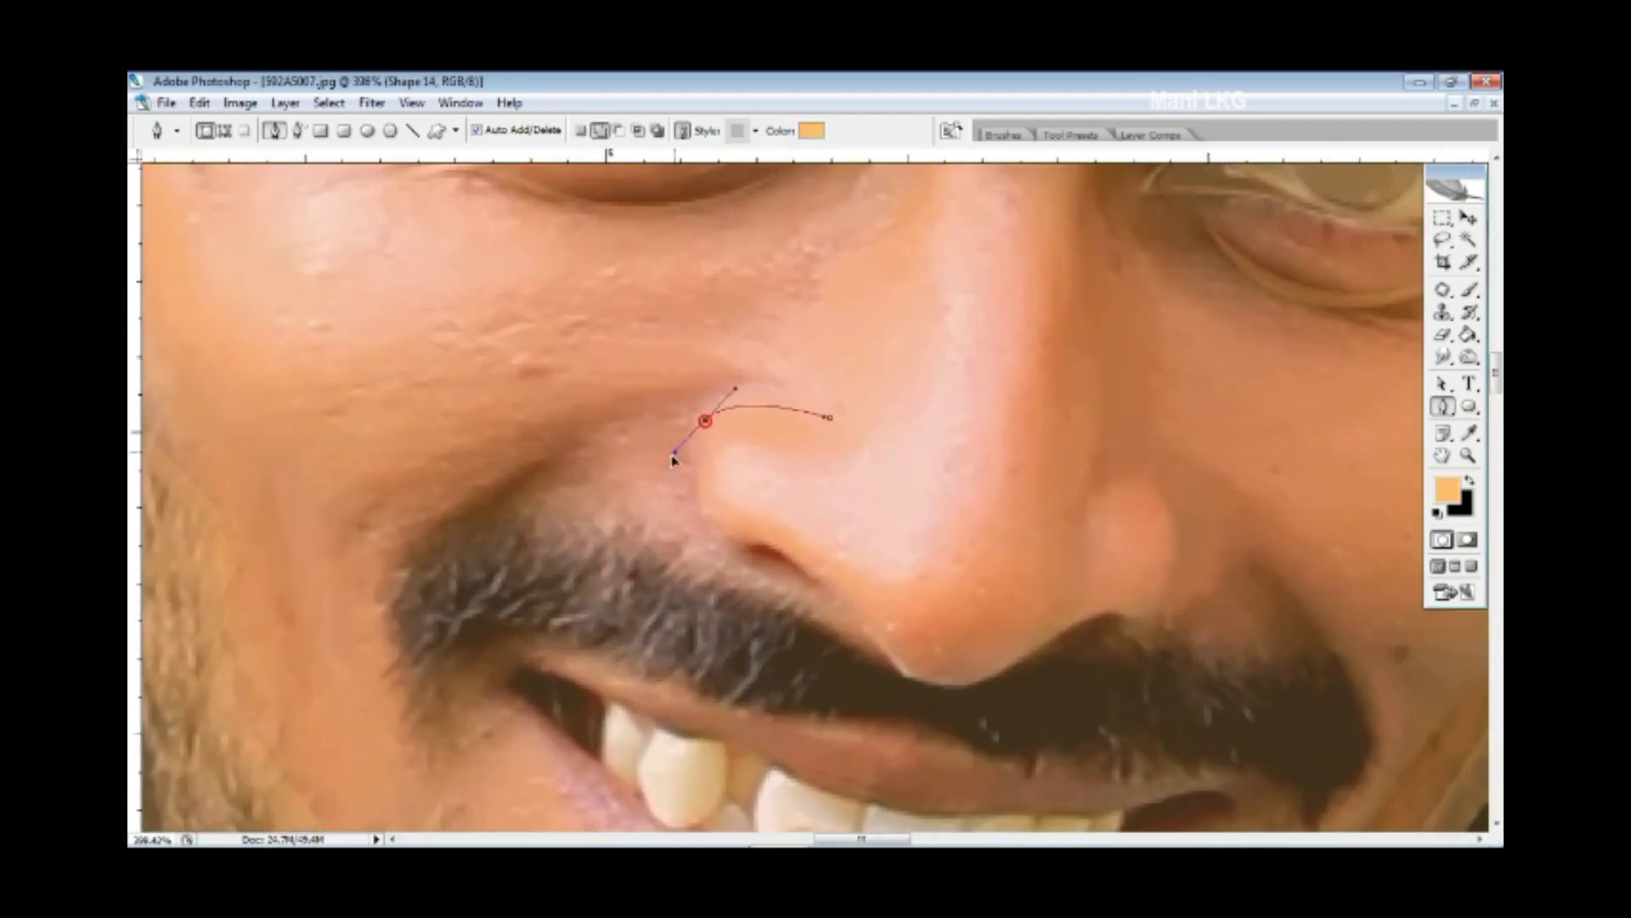
left_click(737, 552)
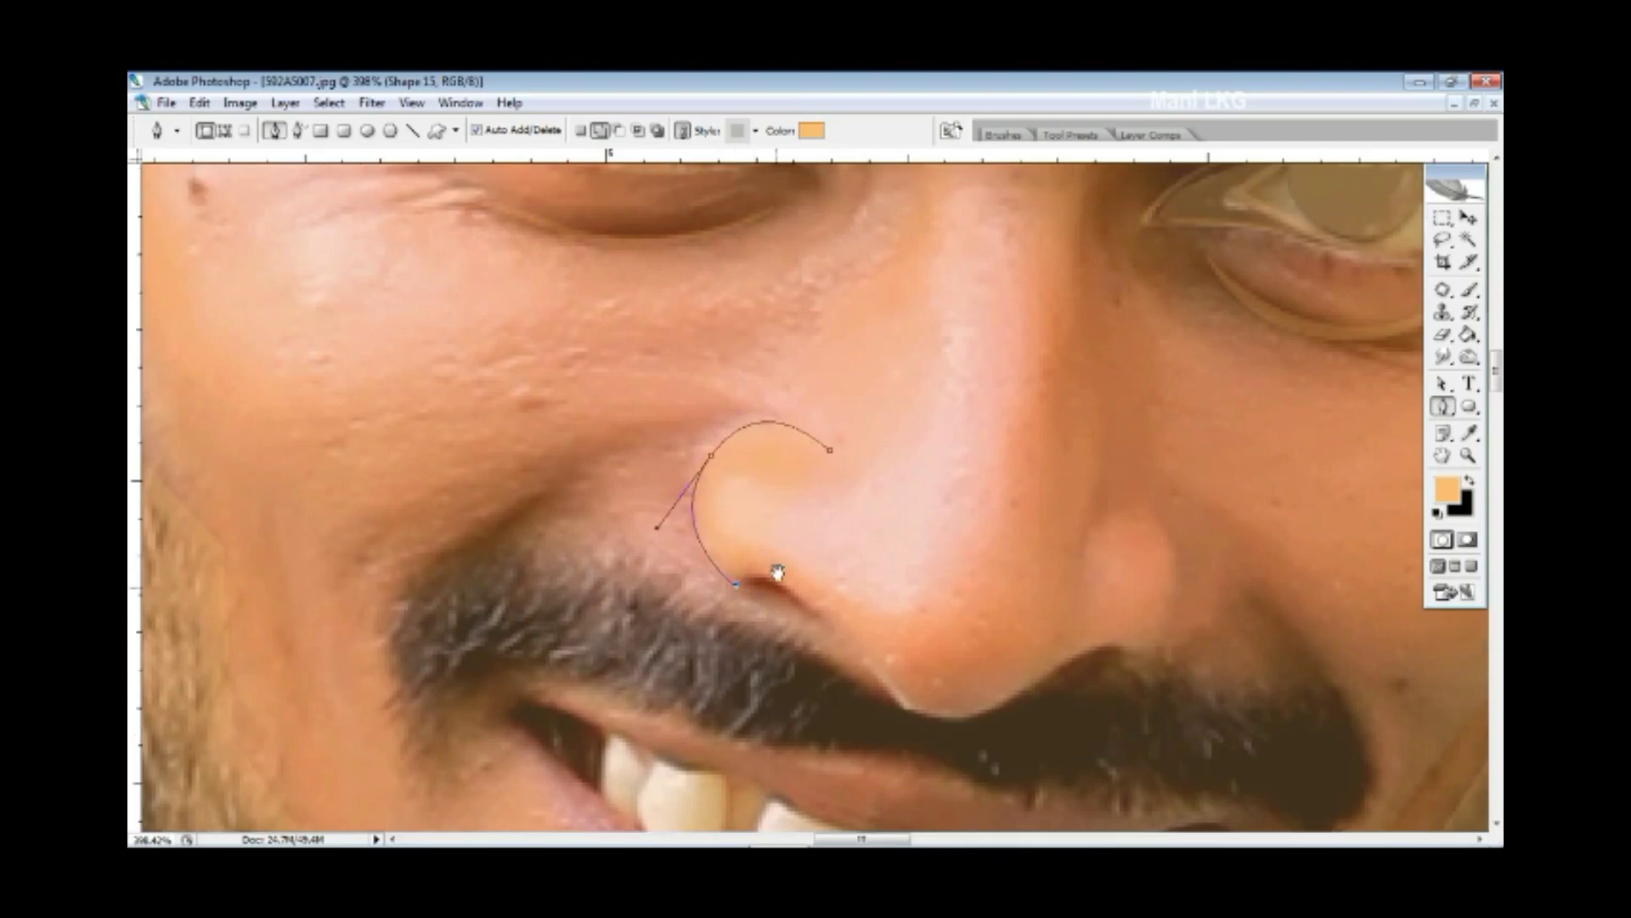
scroll(739, 556, "up", 1)
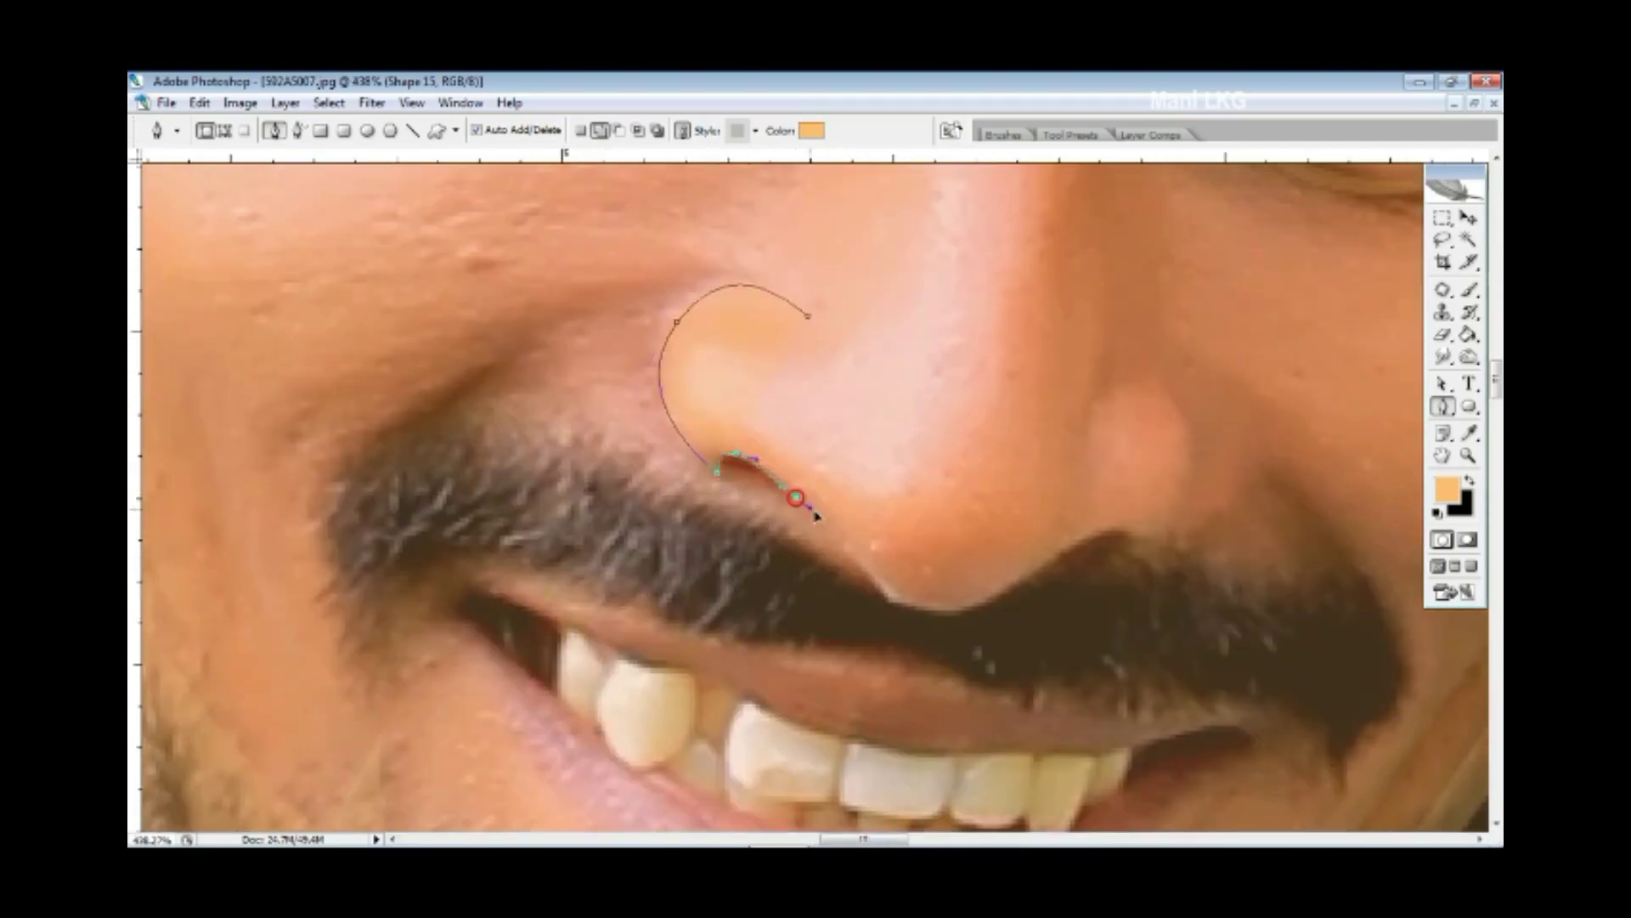
left_click_drag(1128, 527, 1129, 558)
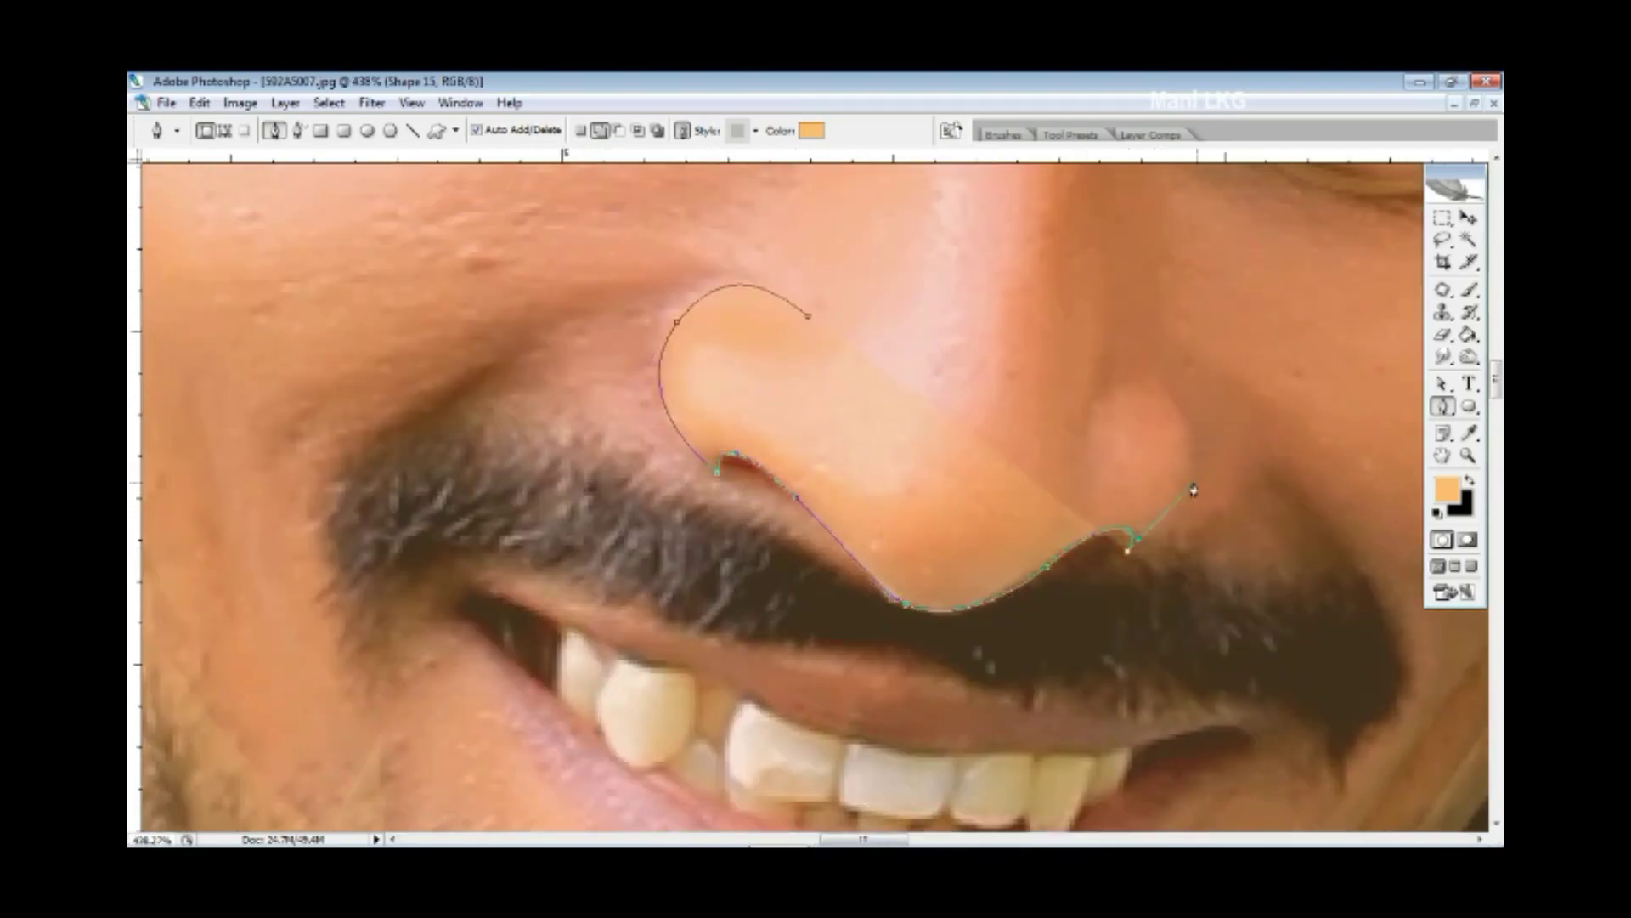
mouse_move(1192, 452)
left_mouse_down()
mouse_move(1194, 392)
mouse_move(1090, 391)
left_mouse_up()
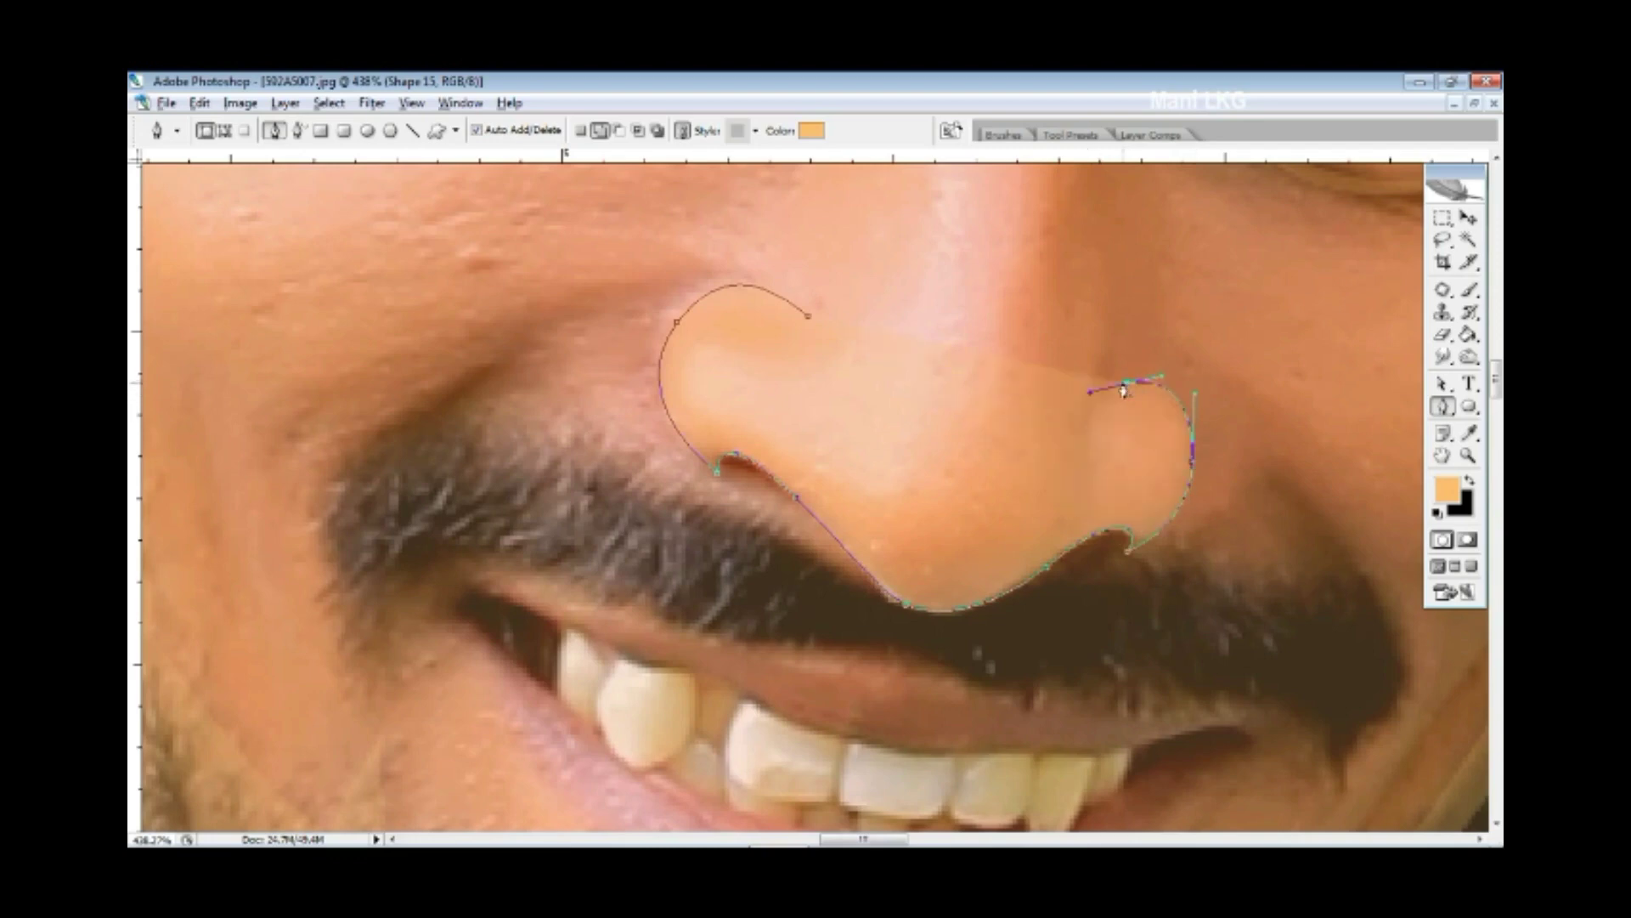
scroll(1194, 404, "up", 8)
left_click_drag(1180, 535, 1166, 727)
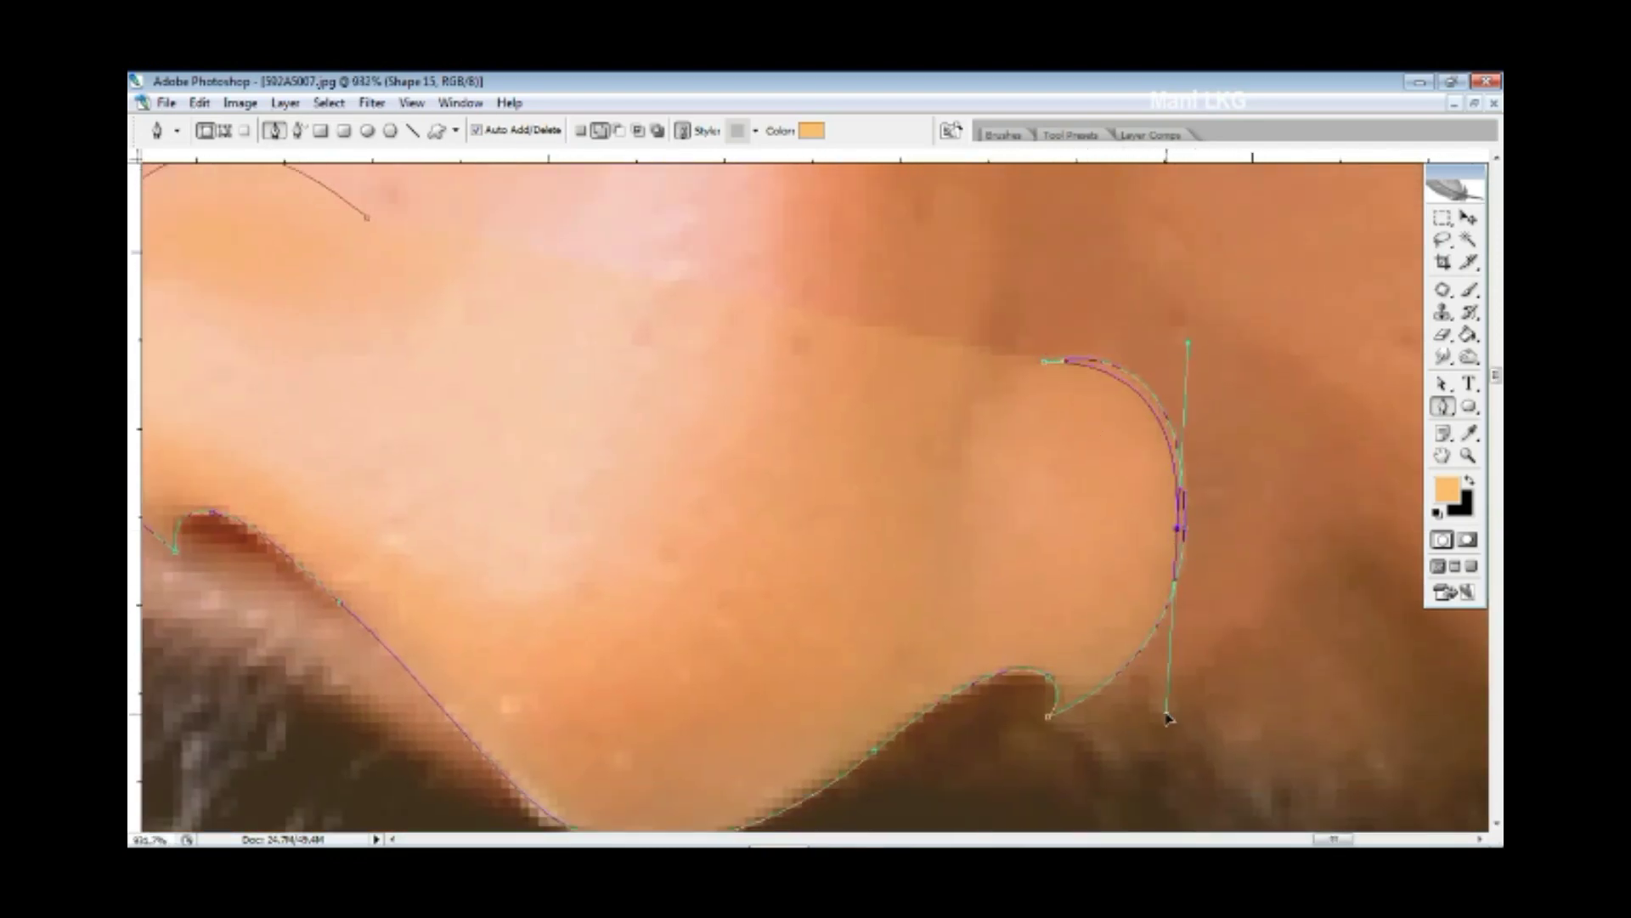
- Bend the nose outline around the right nostril's base
scroll(1062, 465, "down", 3)
scroll(1110, 450, "up", 2)
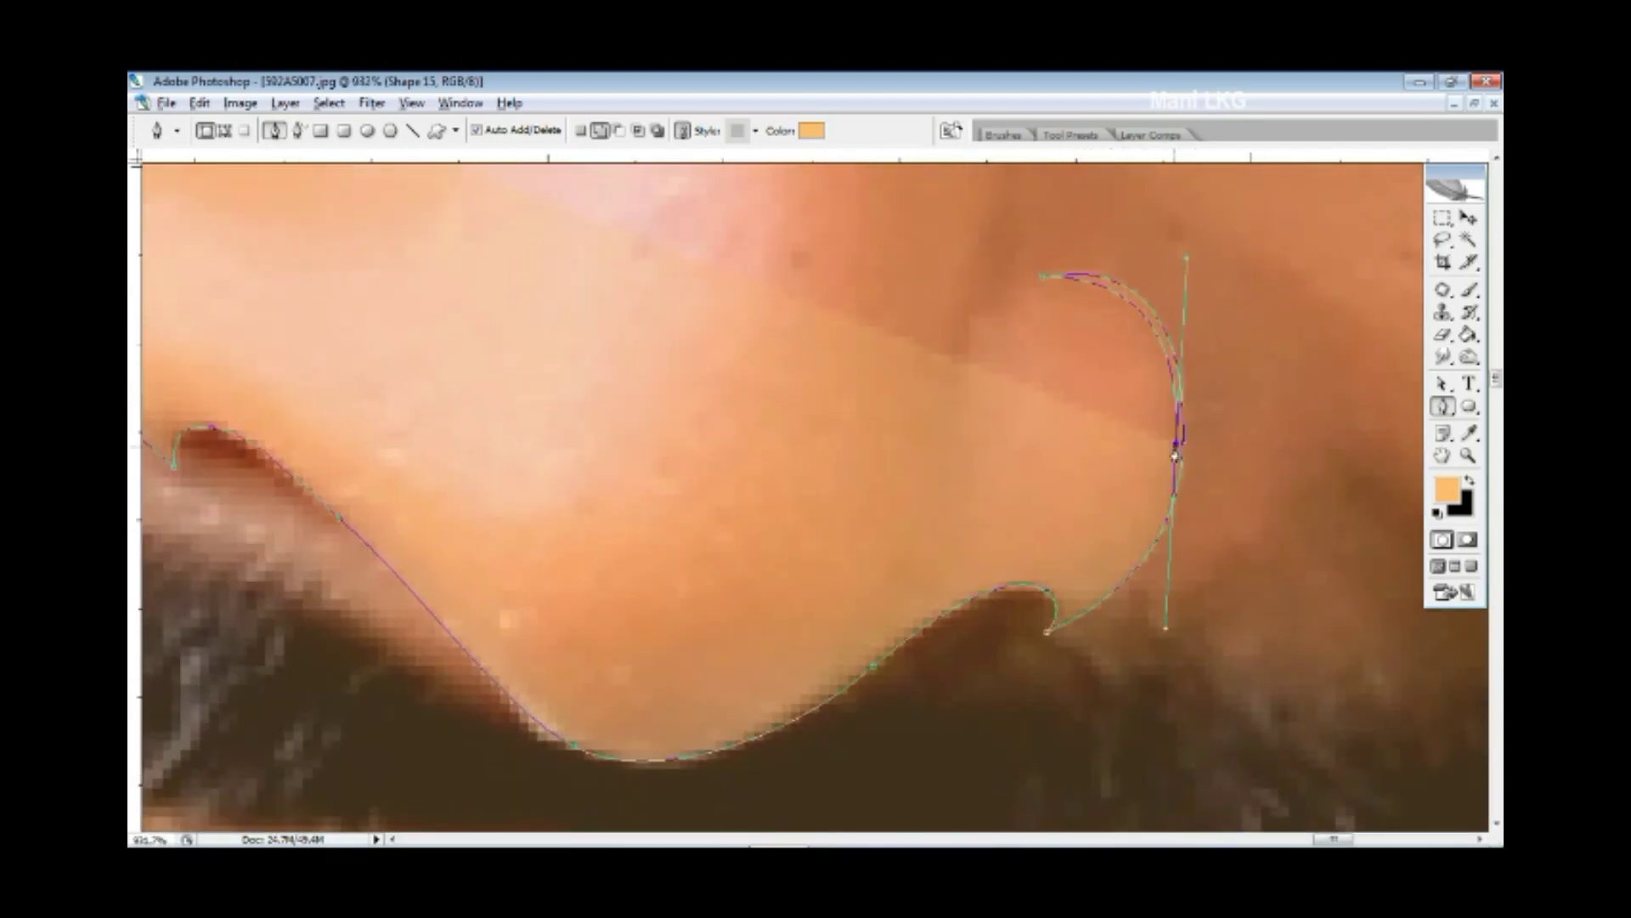
left_click_drag(1030, 633, 947, 681)
scroll(1090, 636, "up", 2)
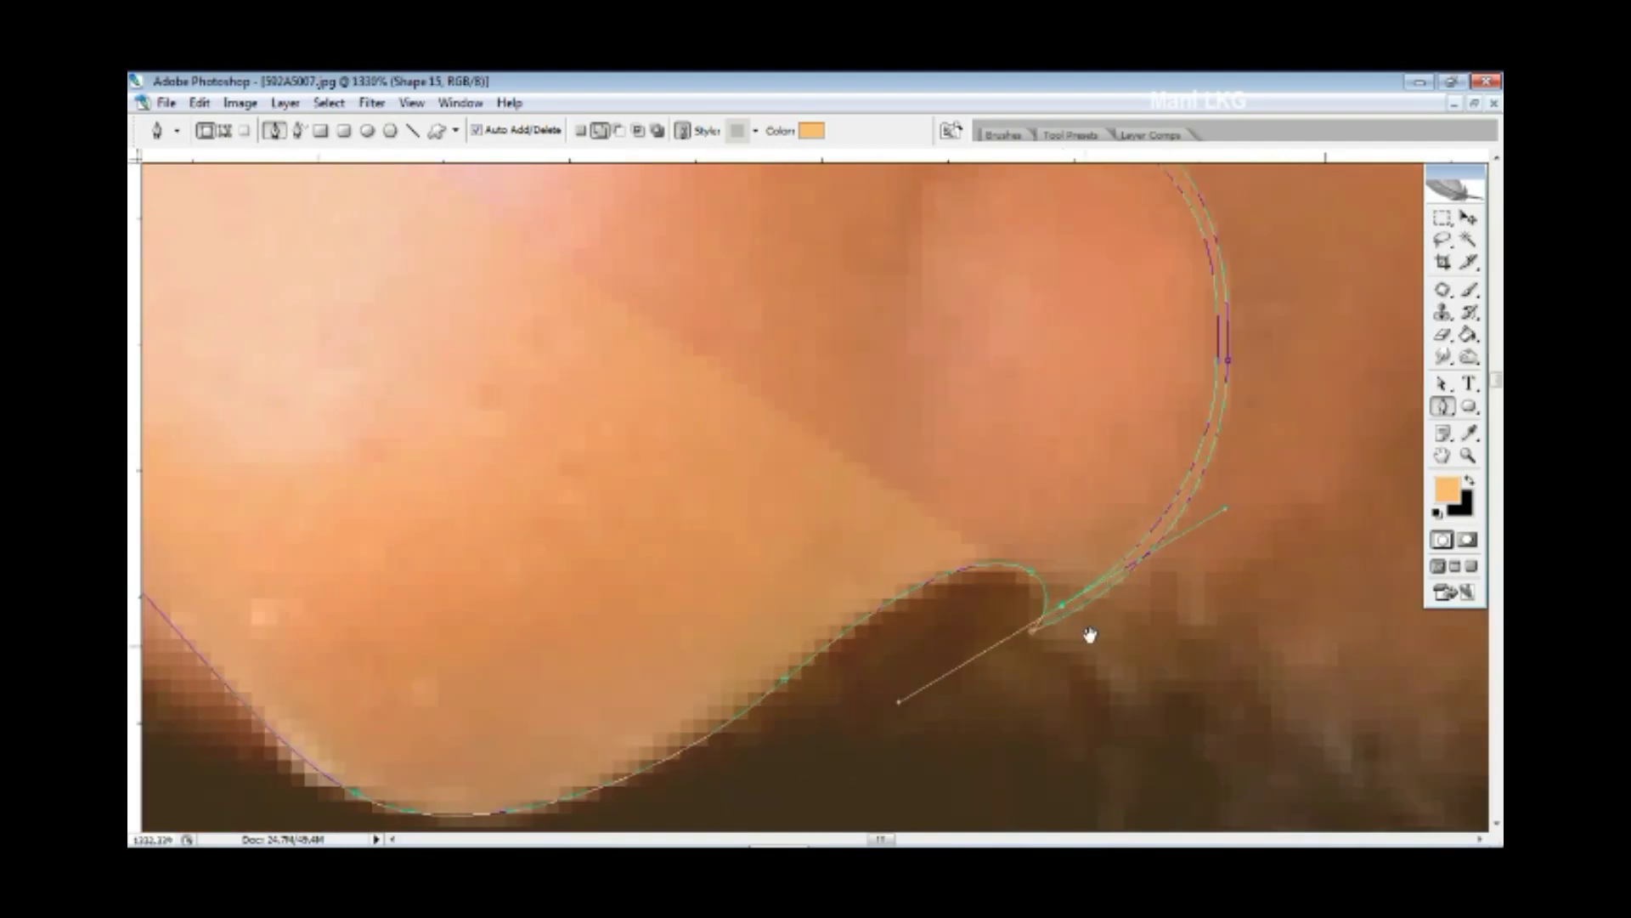
scroll(699, 659, "down", 1)
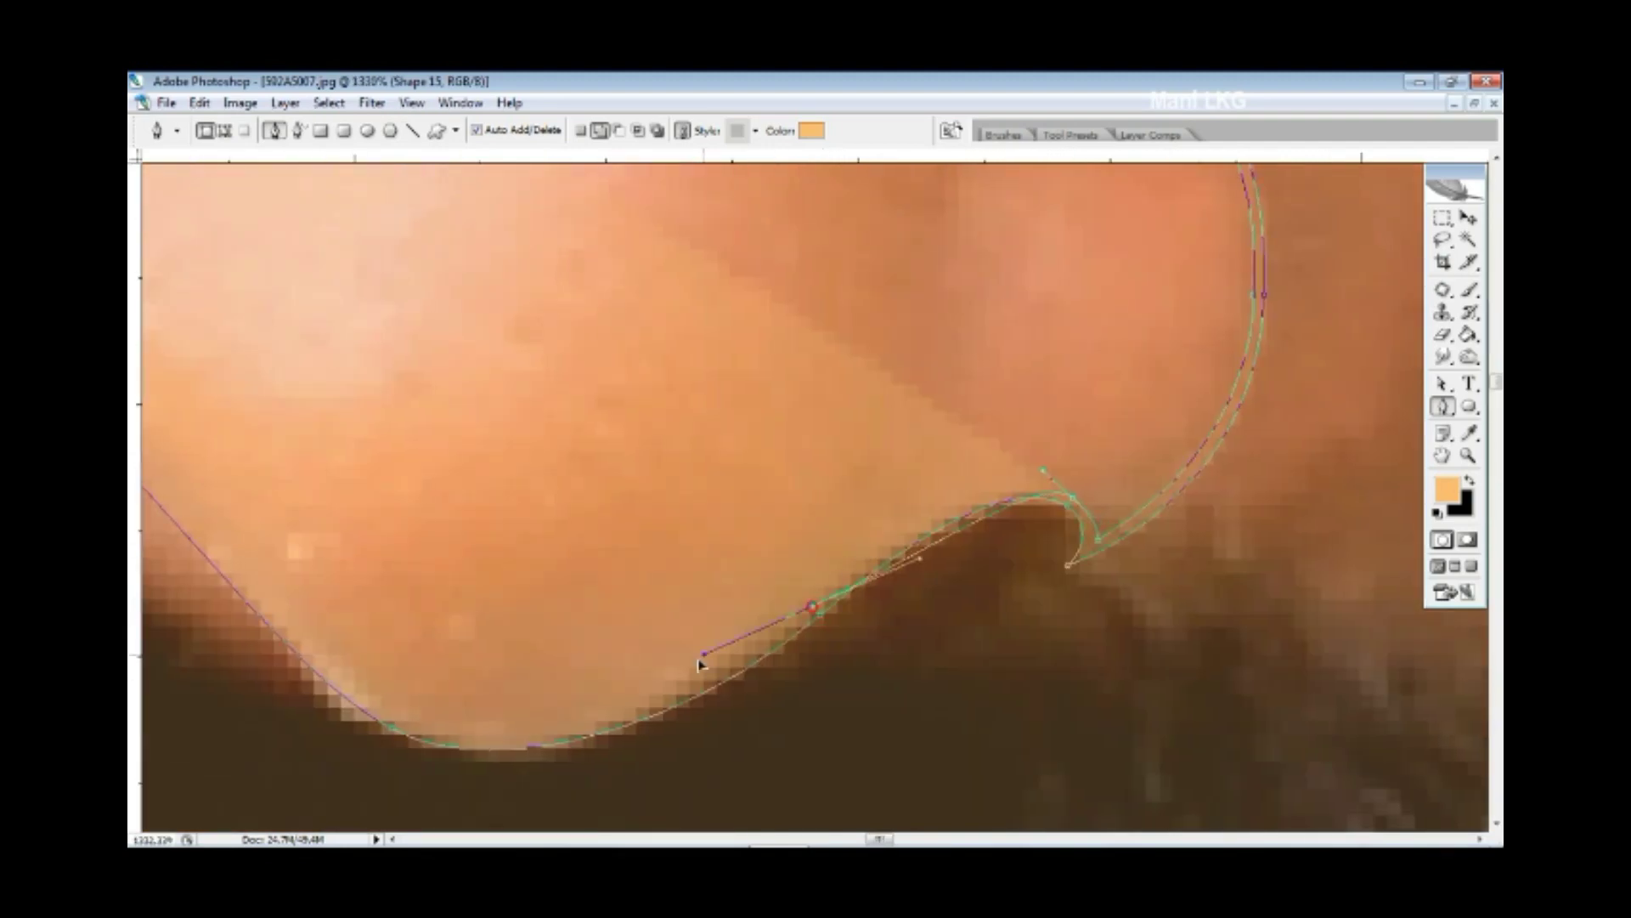
scroll(707, 595, "left", 3)
scroll(904, 583, "left", 2)
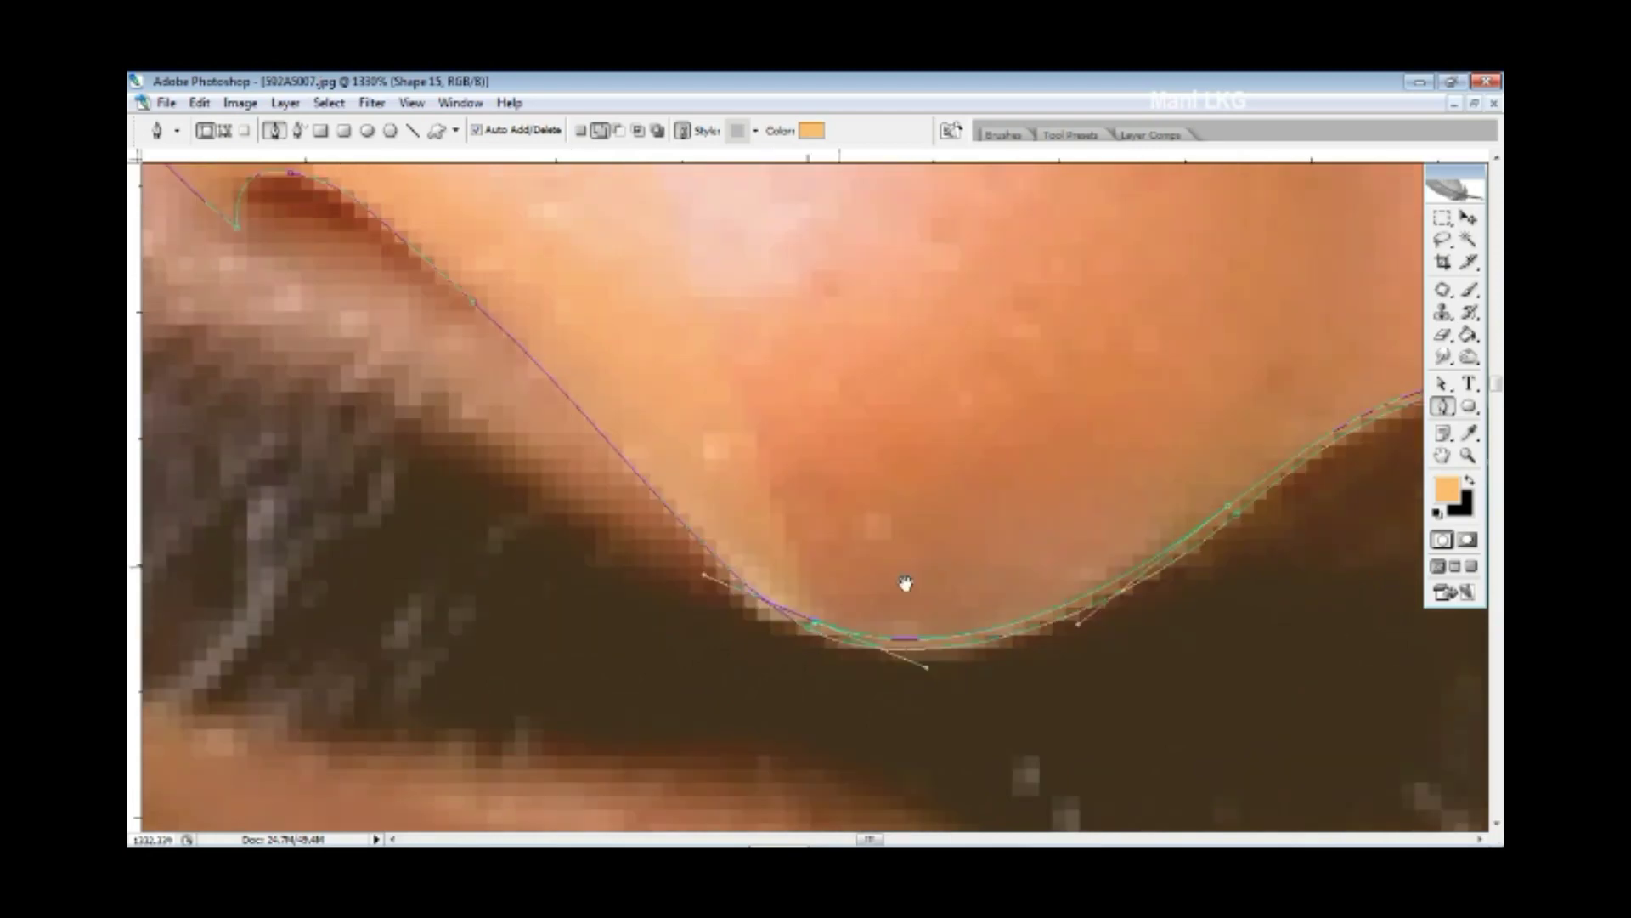
scroll(679, 425, "left", 3)
scroll(595, 289, "up", 1)
- Curve the nose outline up around the left nostril and end the path
left_click_drag(553, 263, 686, 280)
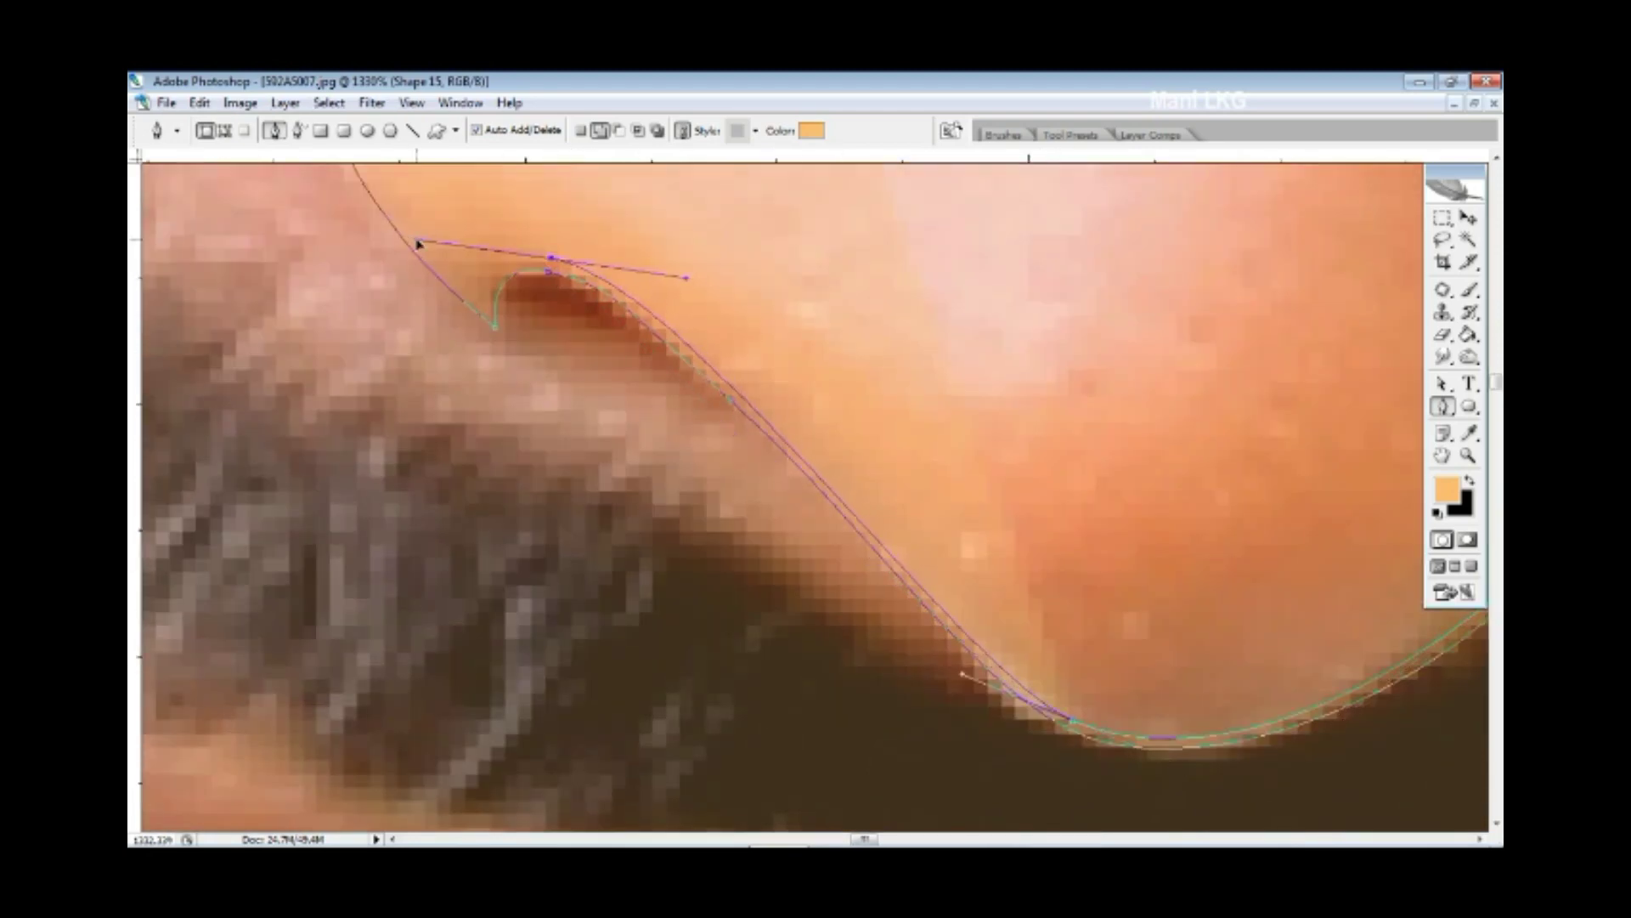
scroll(814, 440, "up", 1)
scroll(814, 441, "left", 3)
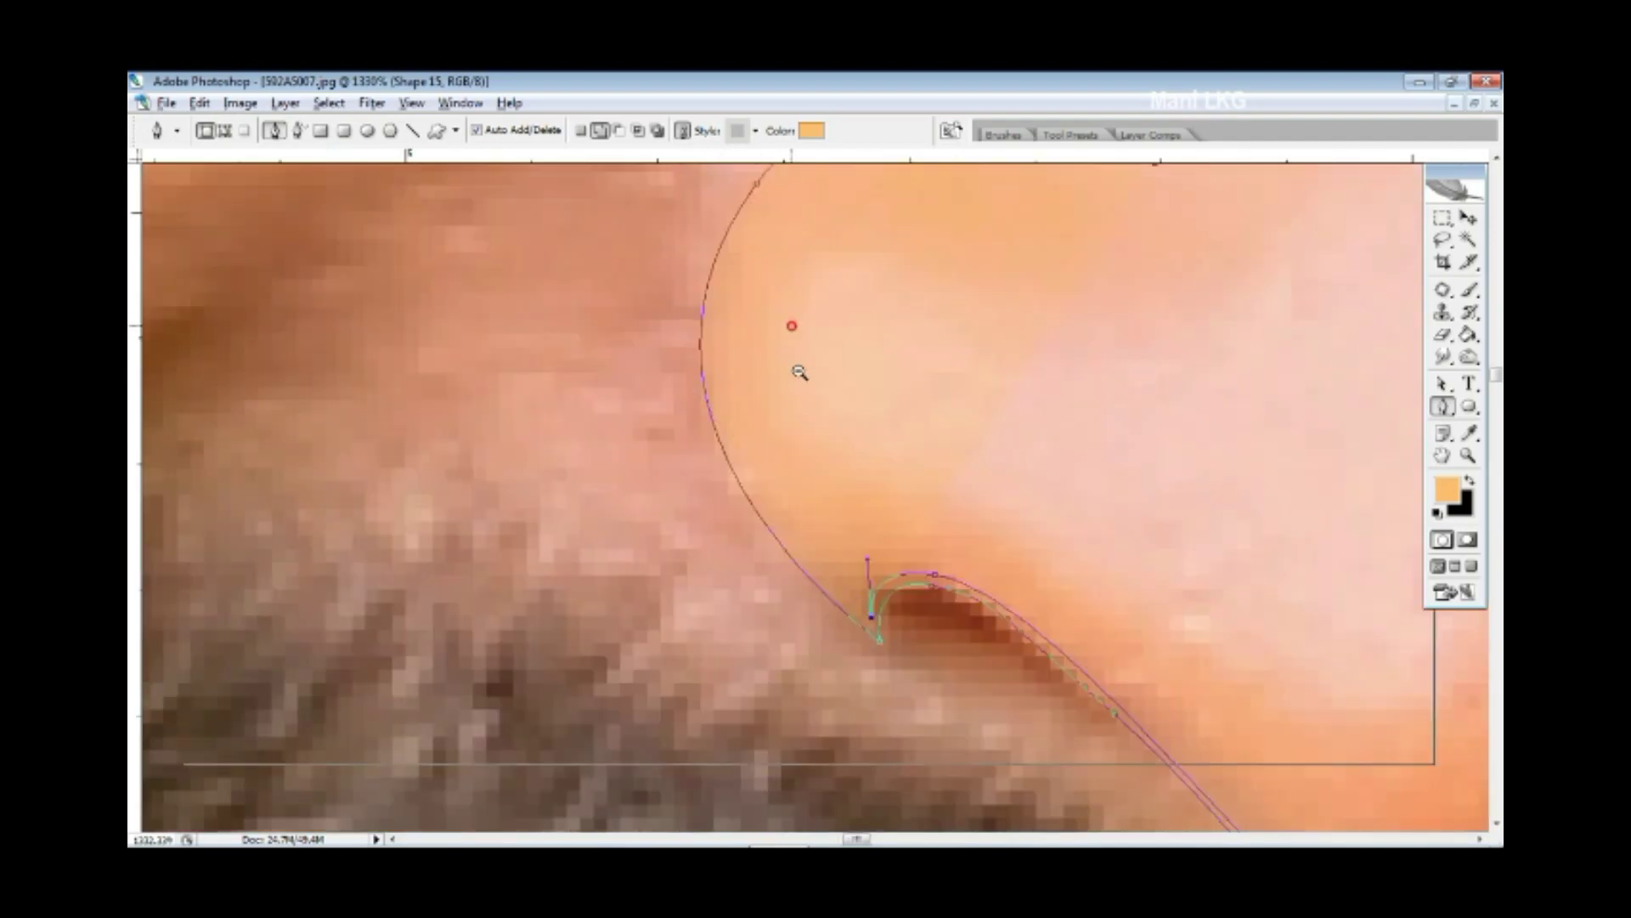
left_click_drag(793, 428, 634, 361)
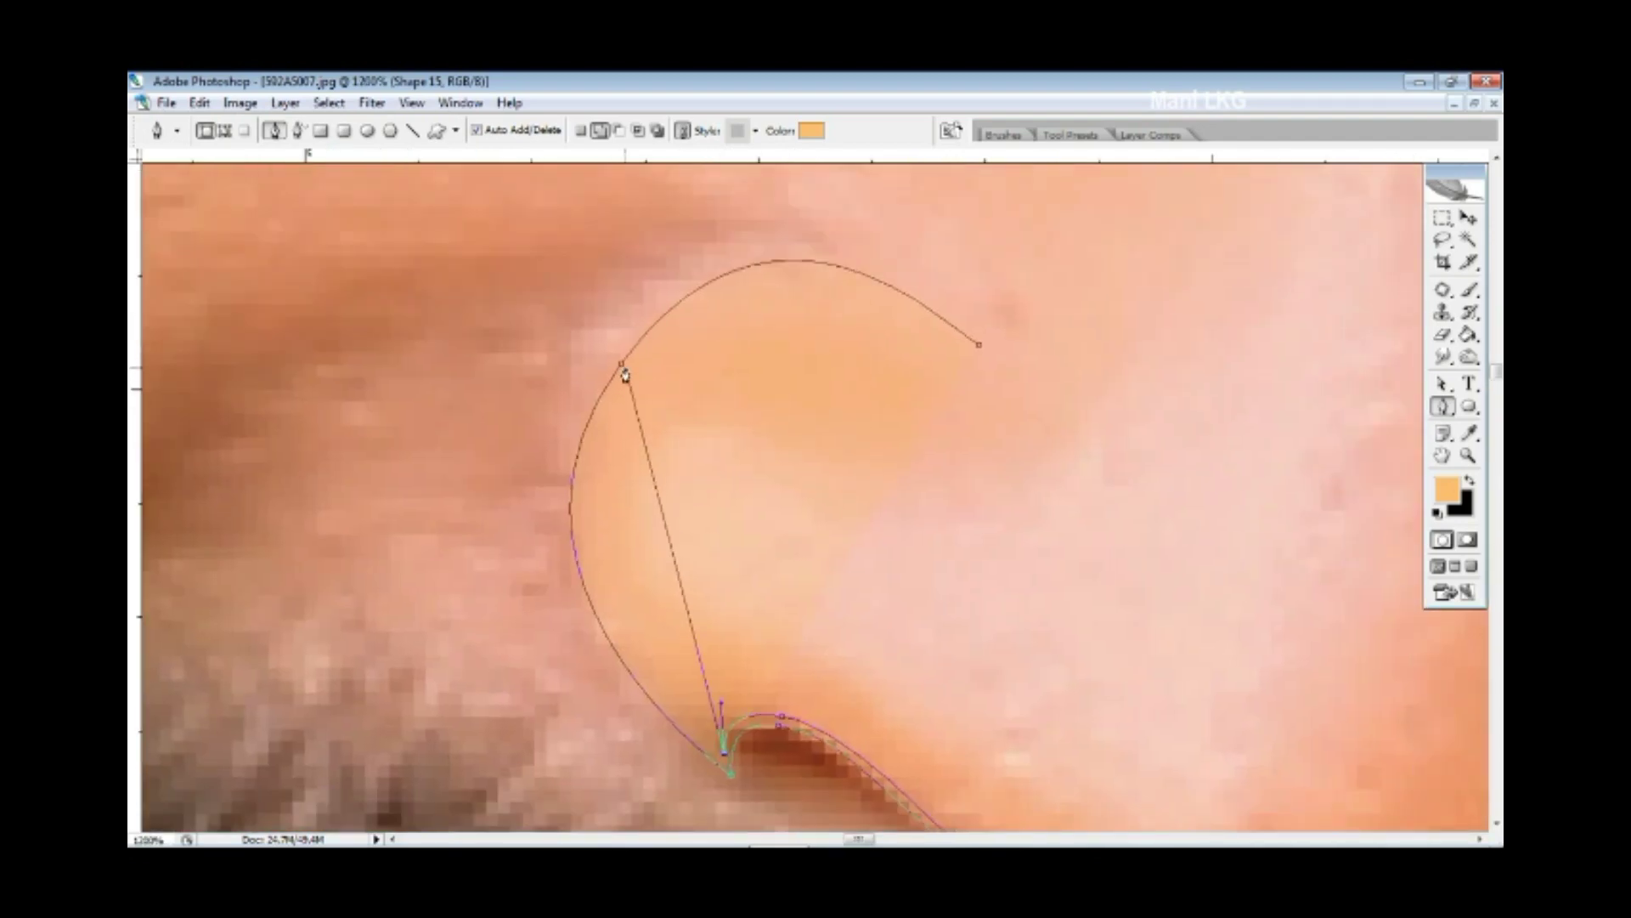
scroll(722, 484, "down", 2)
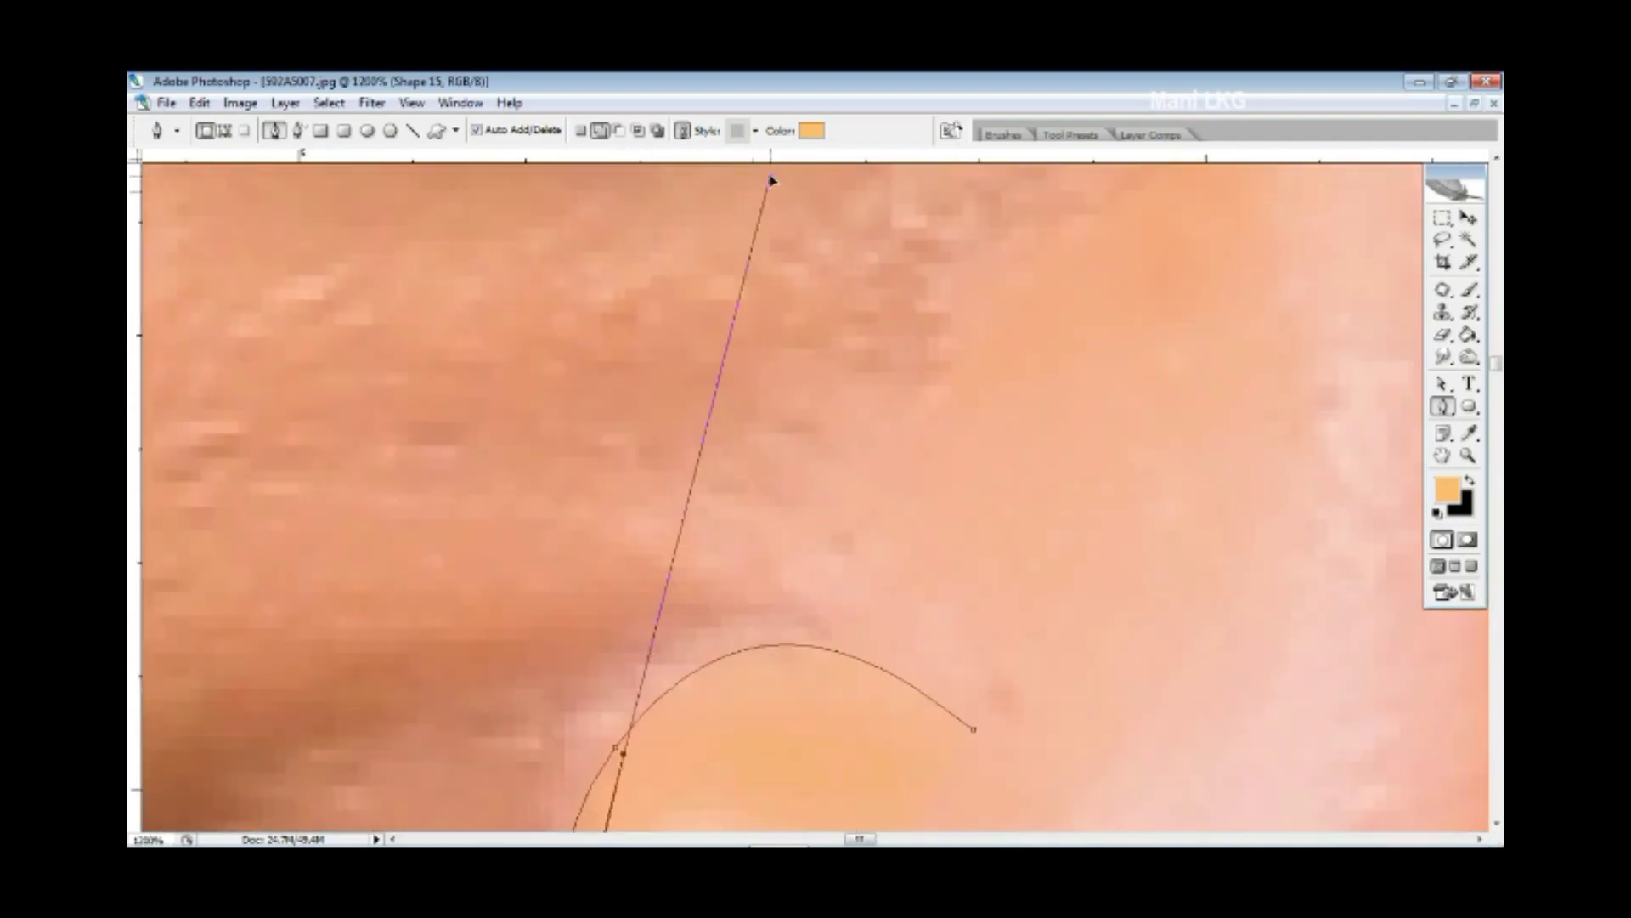
scroll(723, 484, "up", 2)
mouse_move(634, 361)
left_mouse_down()
mouse_move(665, 371)
mouse_move(765, 226)
left_mouse_up()
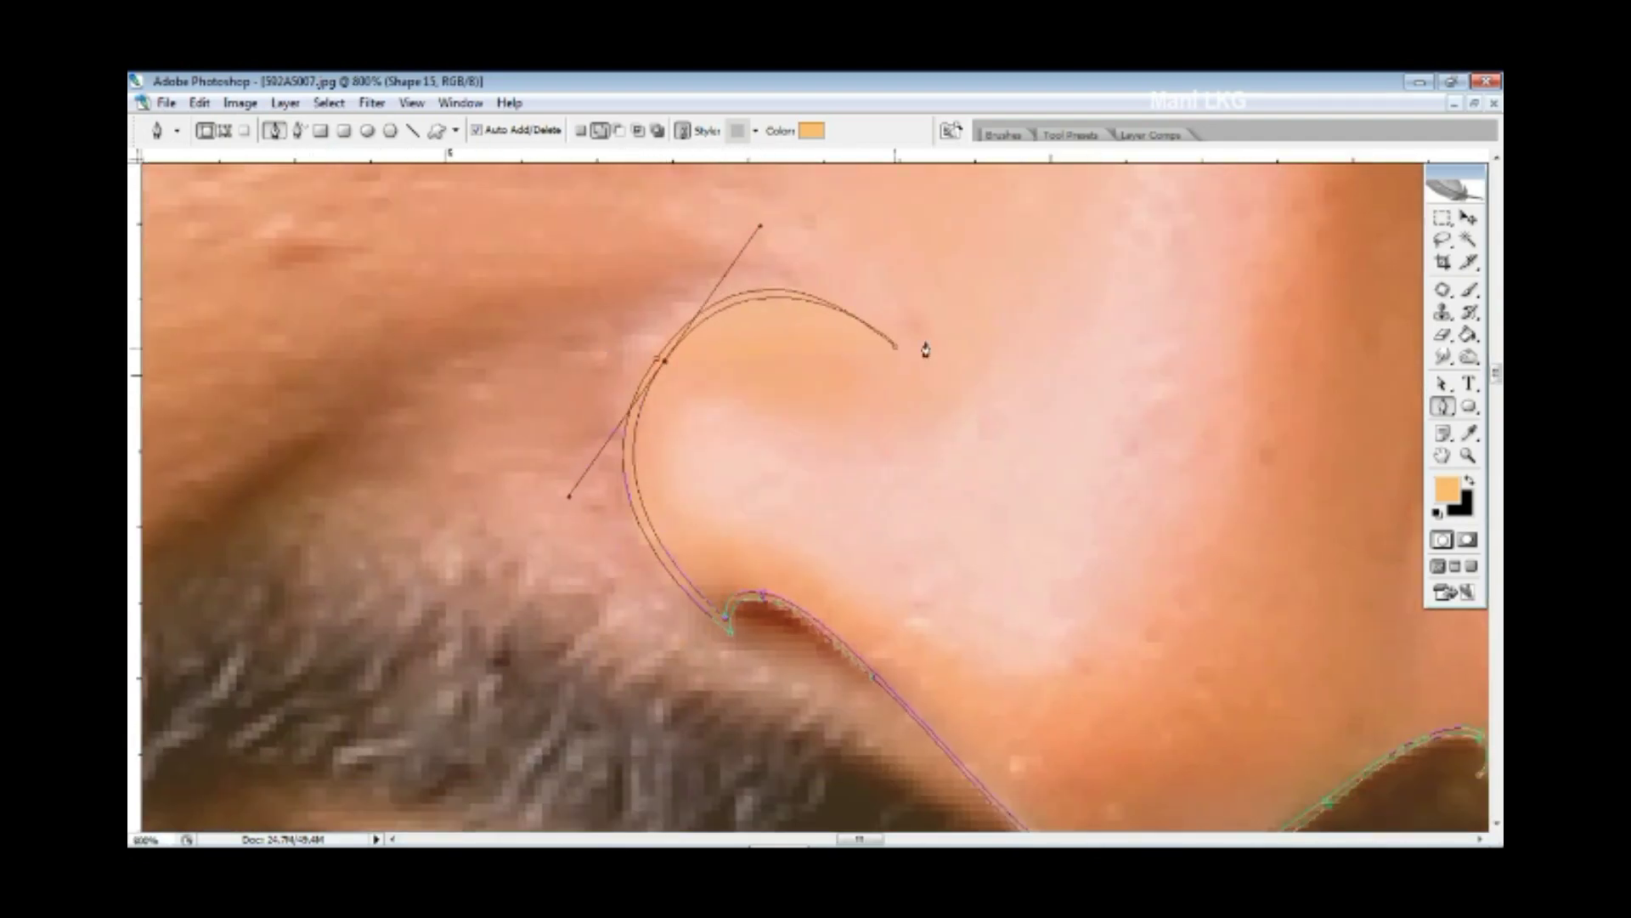
scroll(934, 374, "down", 1)
left_click(900, 350)
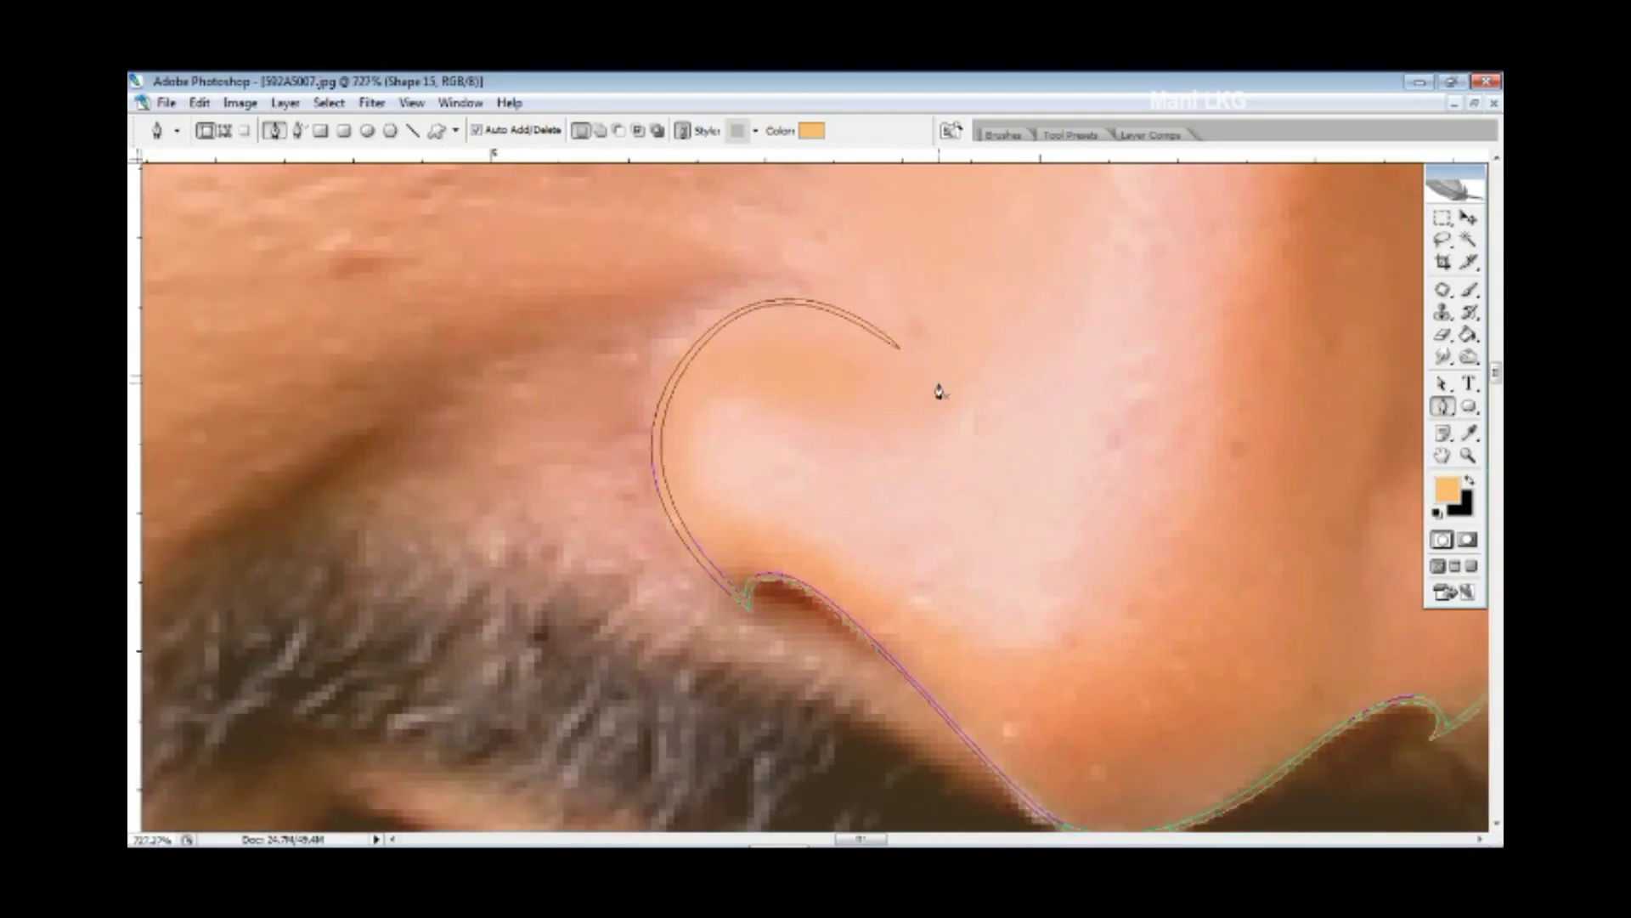
scroll(905, 476, "down", 3)
scroll(605, 509, "up", 2)
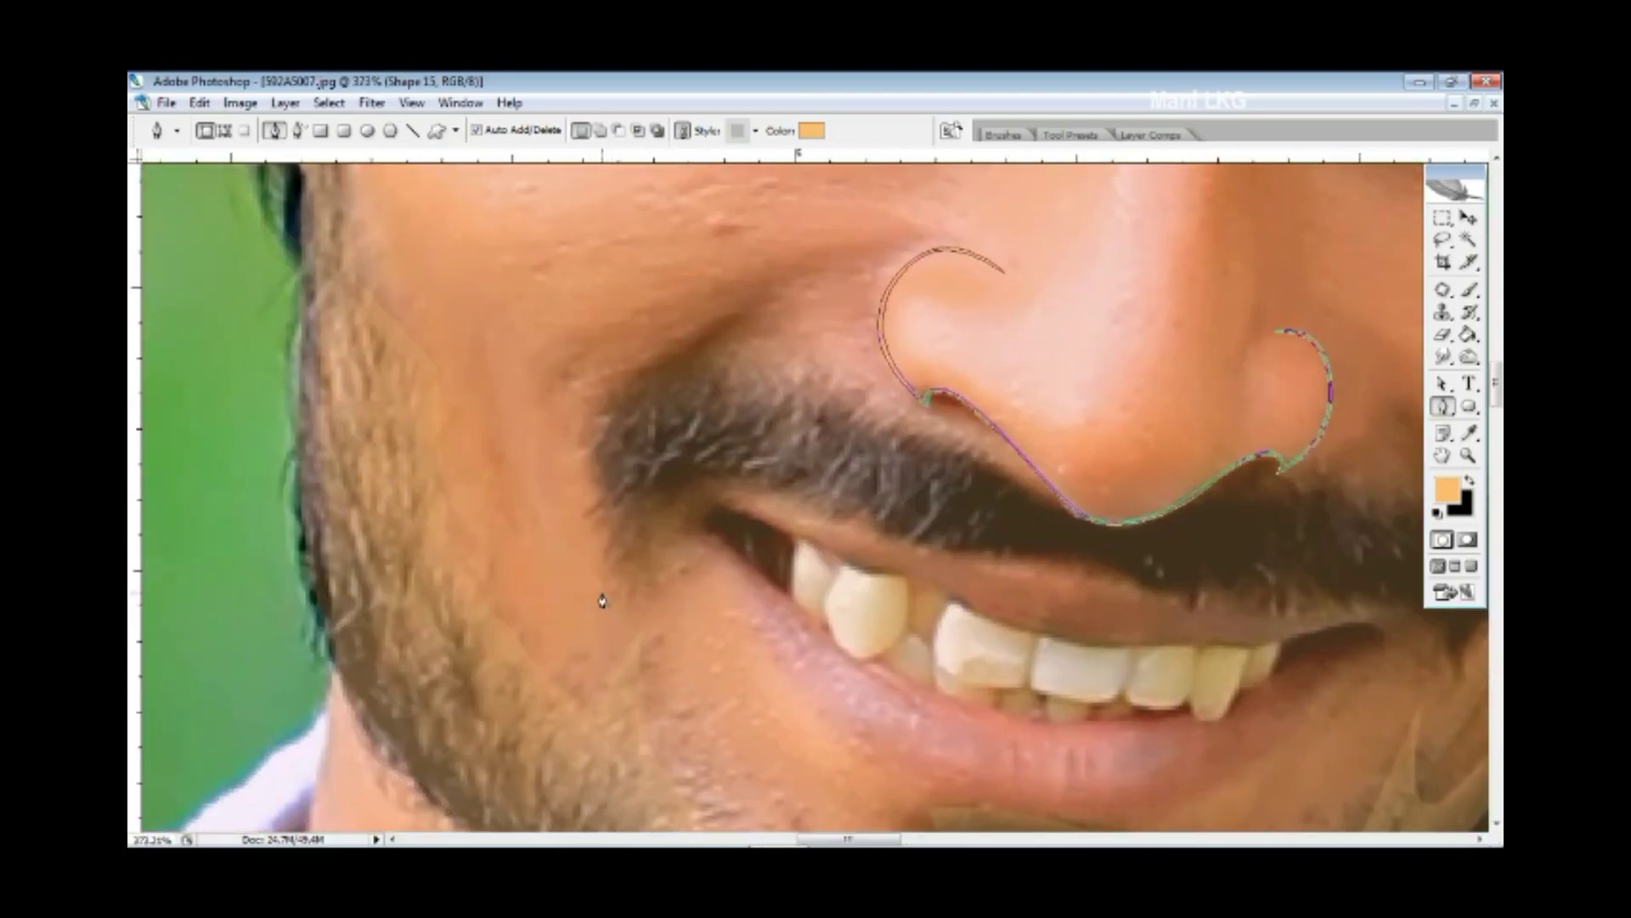
left_click(603, 592)
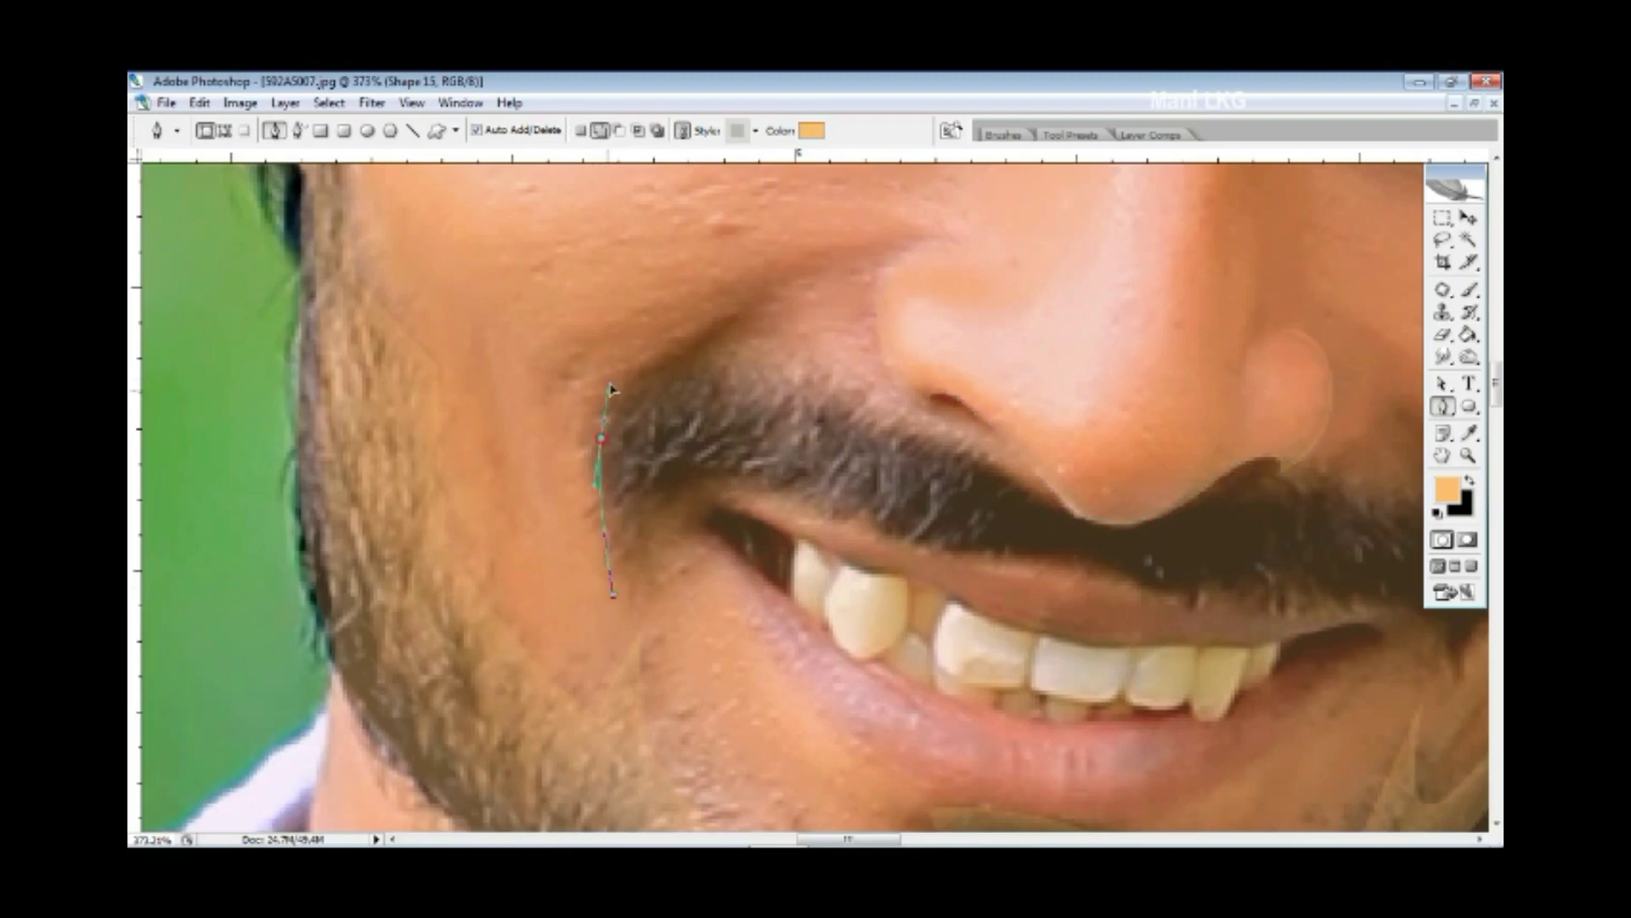
- Close a moustache shape along its top edge, right tip and lower lip edge
left_click_drag(603, 429, 756, 365)
mouse_move(877, 416)
left_mouse_down()
mouse_move(1039, 501)
mouse_move(766, 446)
left_mouse_up()
left_click_drag(874, 473, 1224, 459)
left_click_drag(1234, 514, 1236, 544)
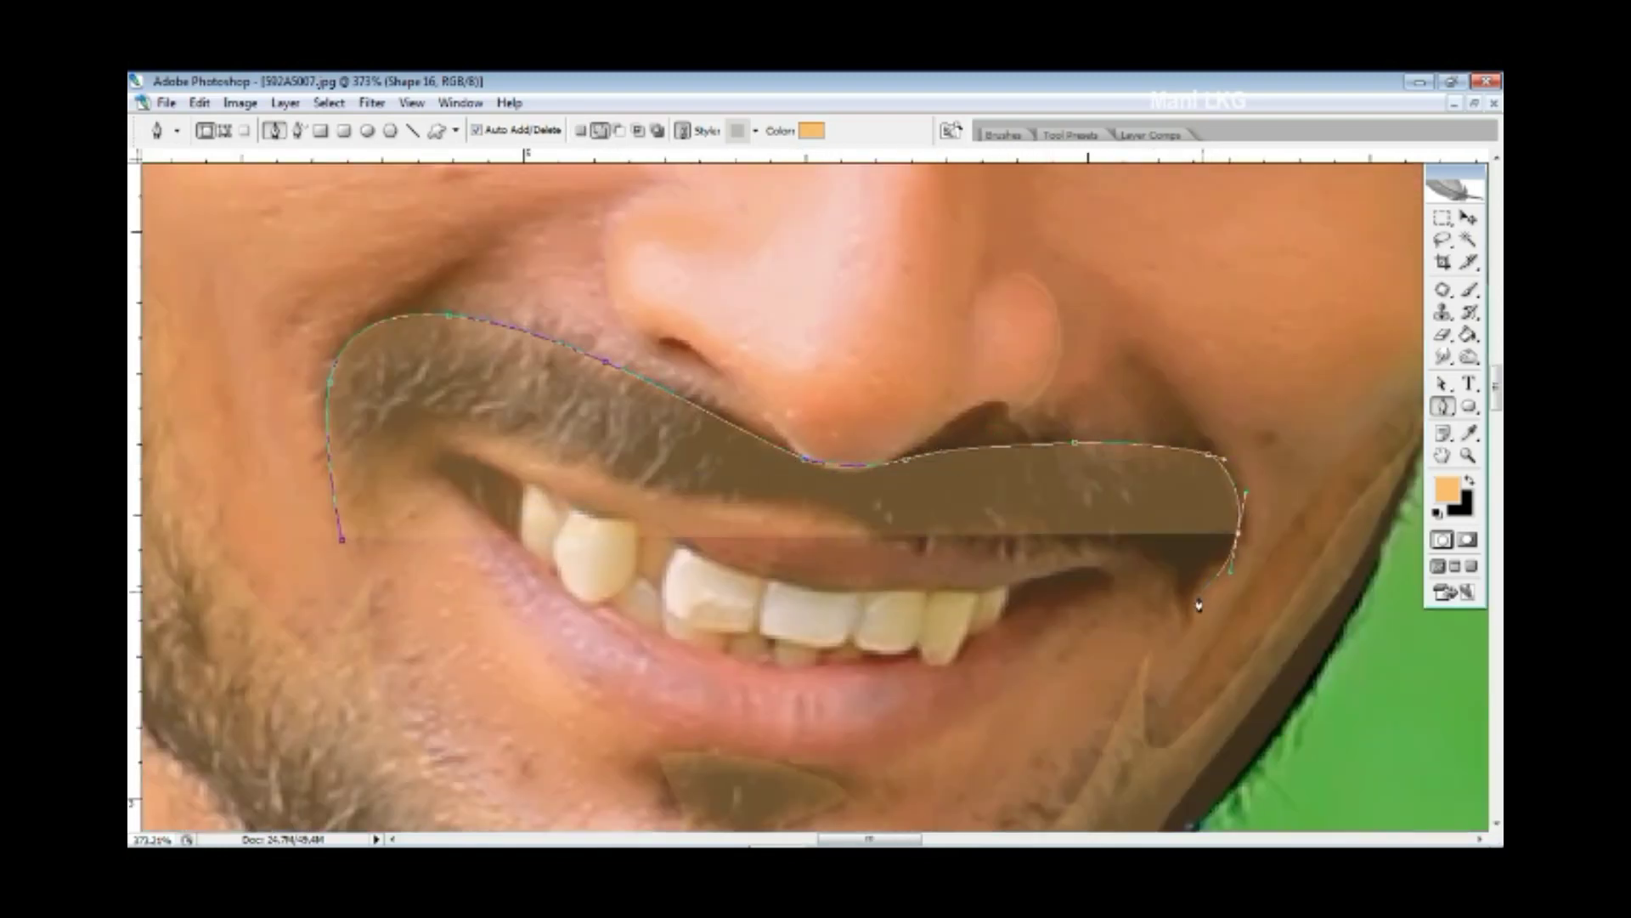
left_click(1201, 593)
left_click_drag(1051, 546, 1010, 552)
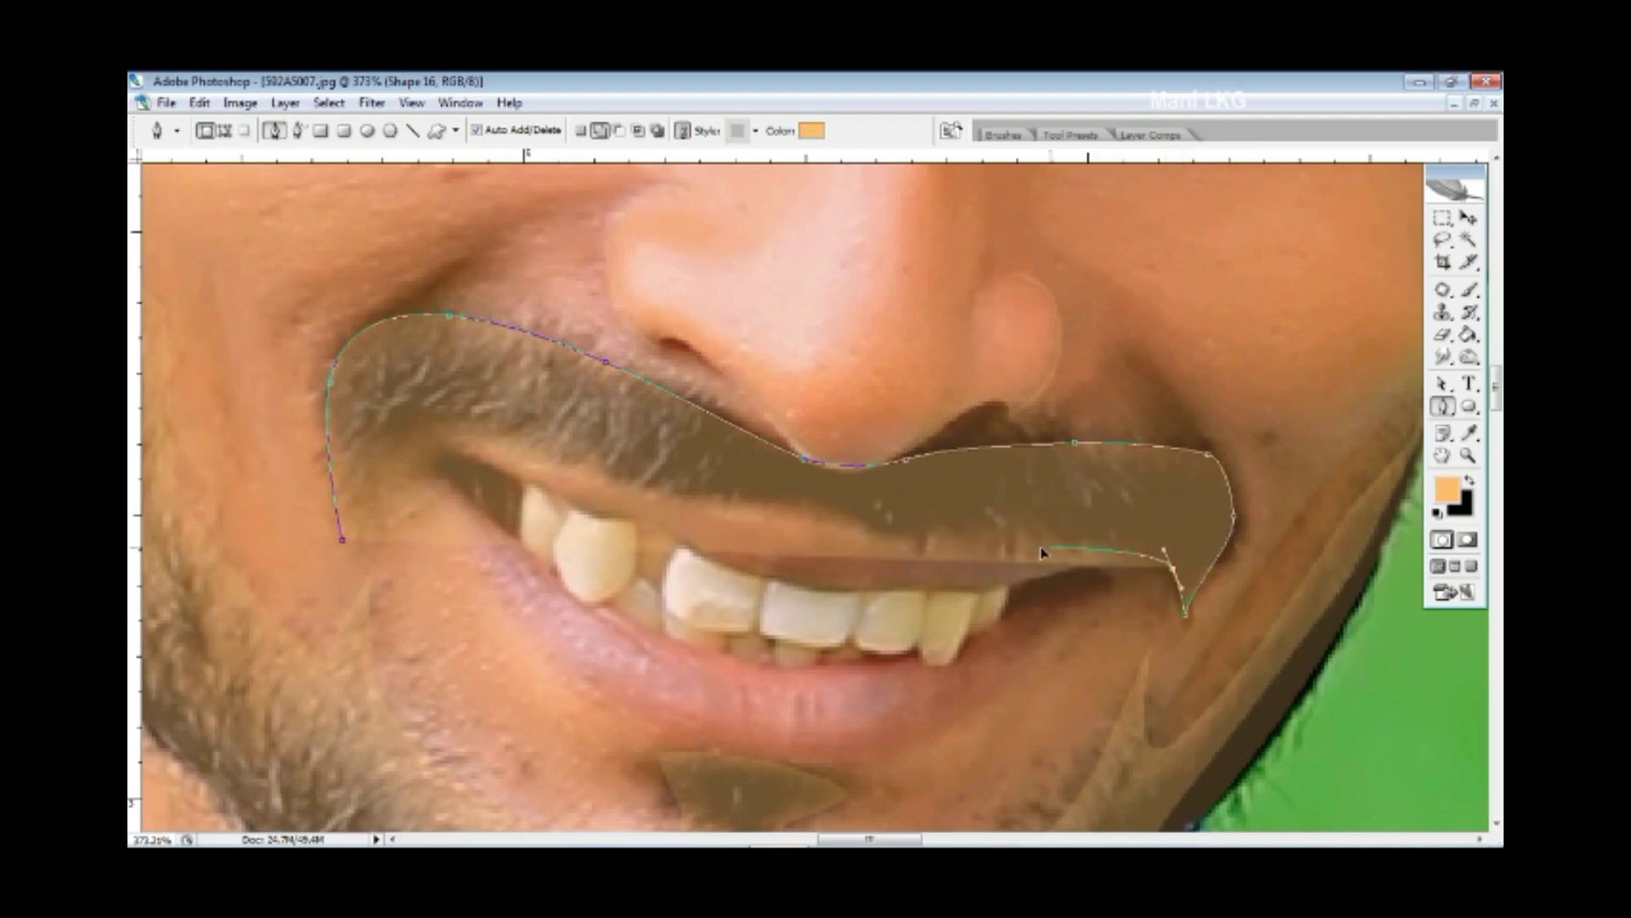
left_click_drag(839, 514, 811, 501)
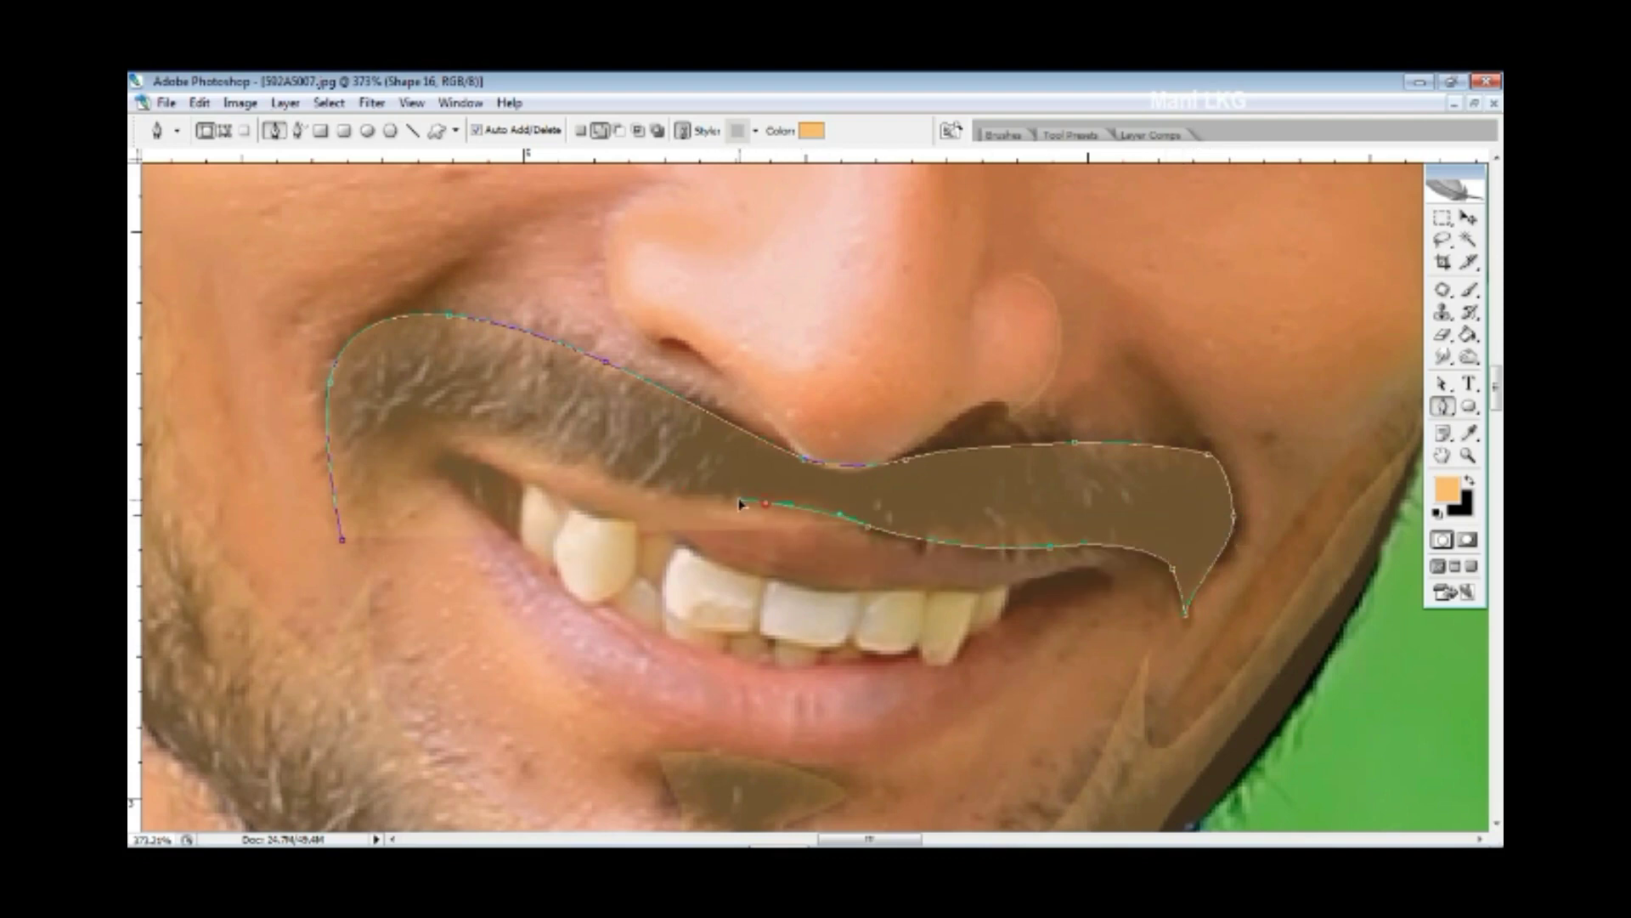
left_click_drag(401, 423, 373, 464)
left_click(366, 517)
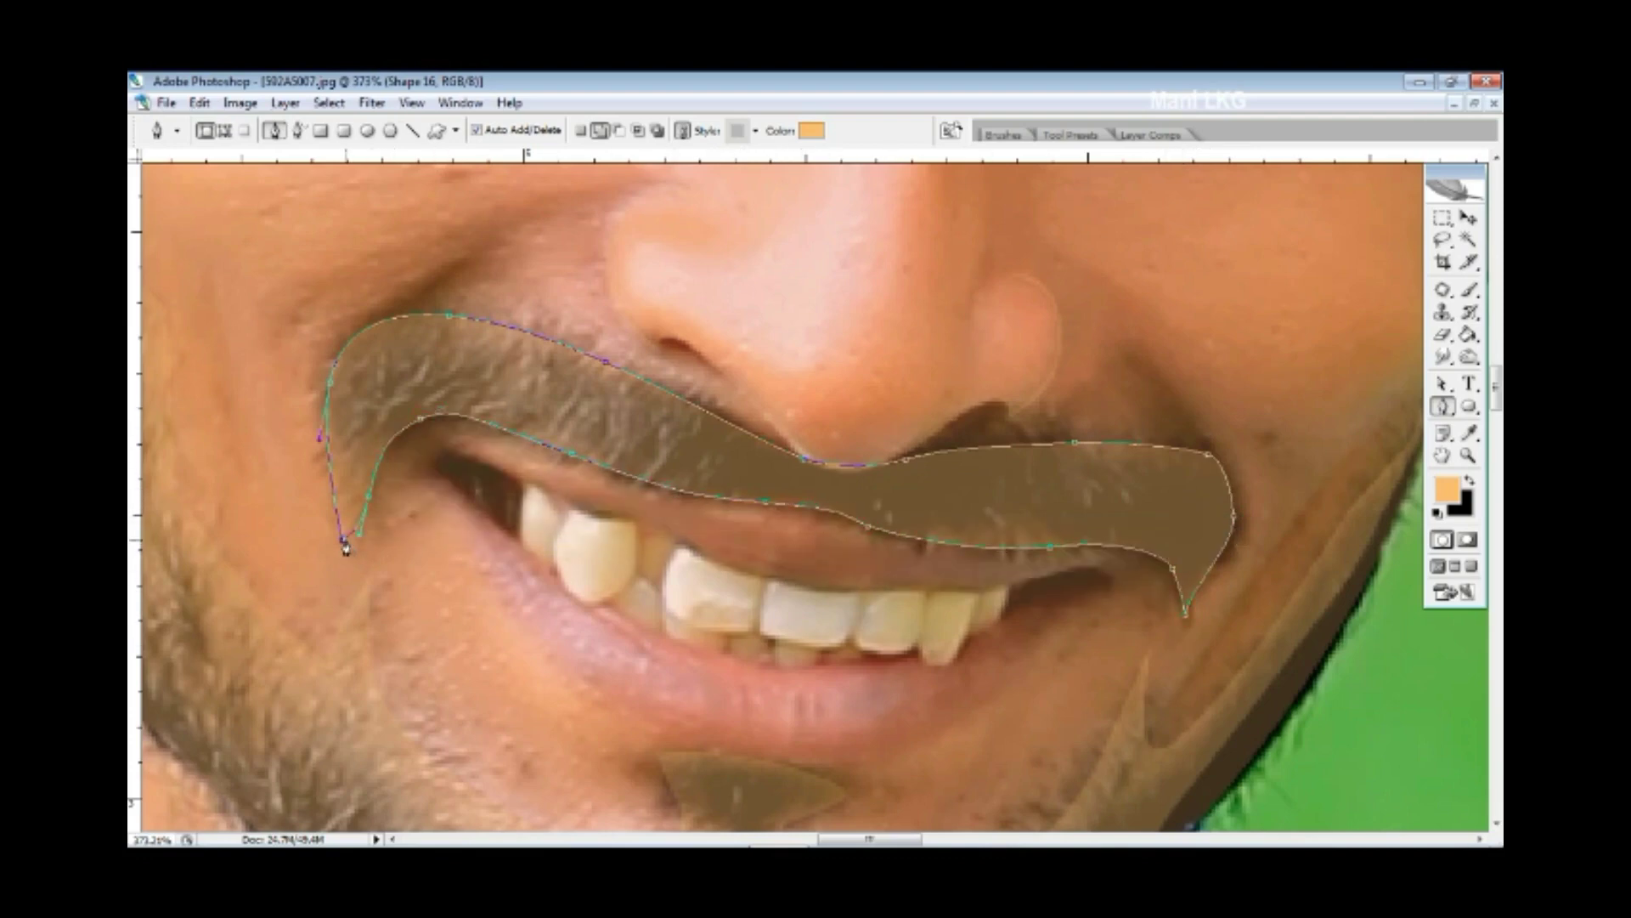
left_click(345, 548)
scroll(816, 493, "down", 2)
scroll(595, 467, "up", 3)
- Trace and close a brown shape along the upper lip from the mouth's left corner
left_click_drag(372, 410, 396, 393)
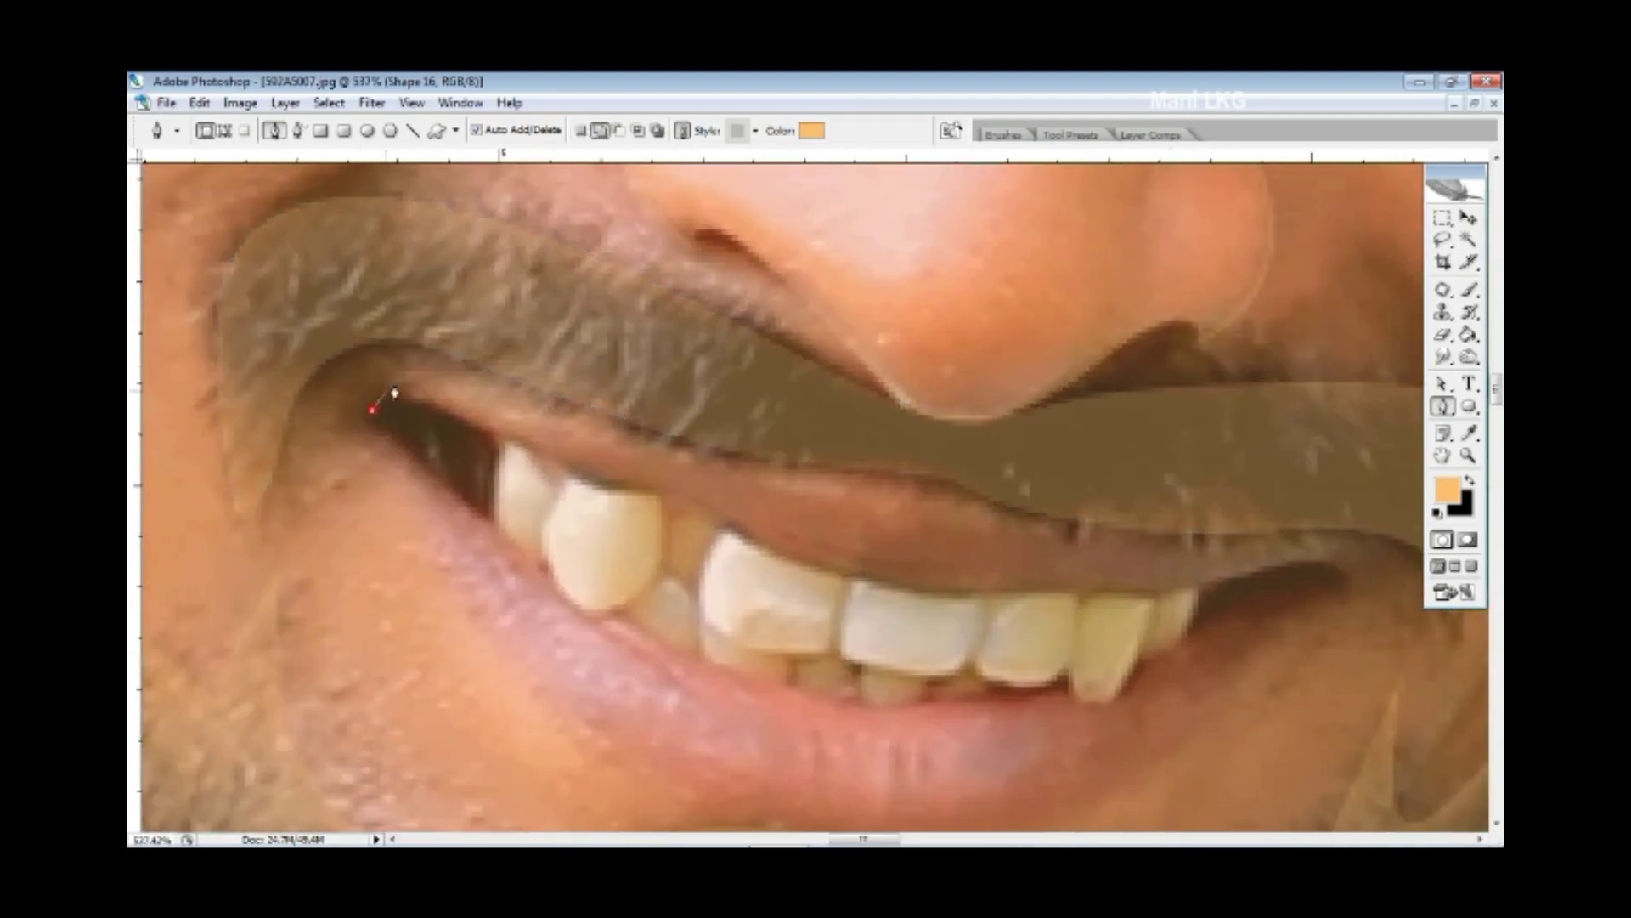
left_click_drag(623, 445, 786, 490)
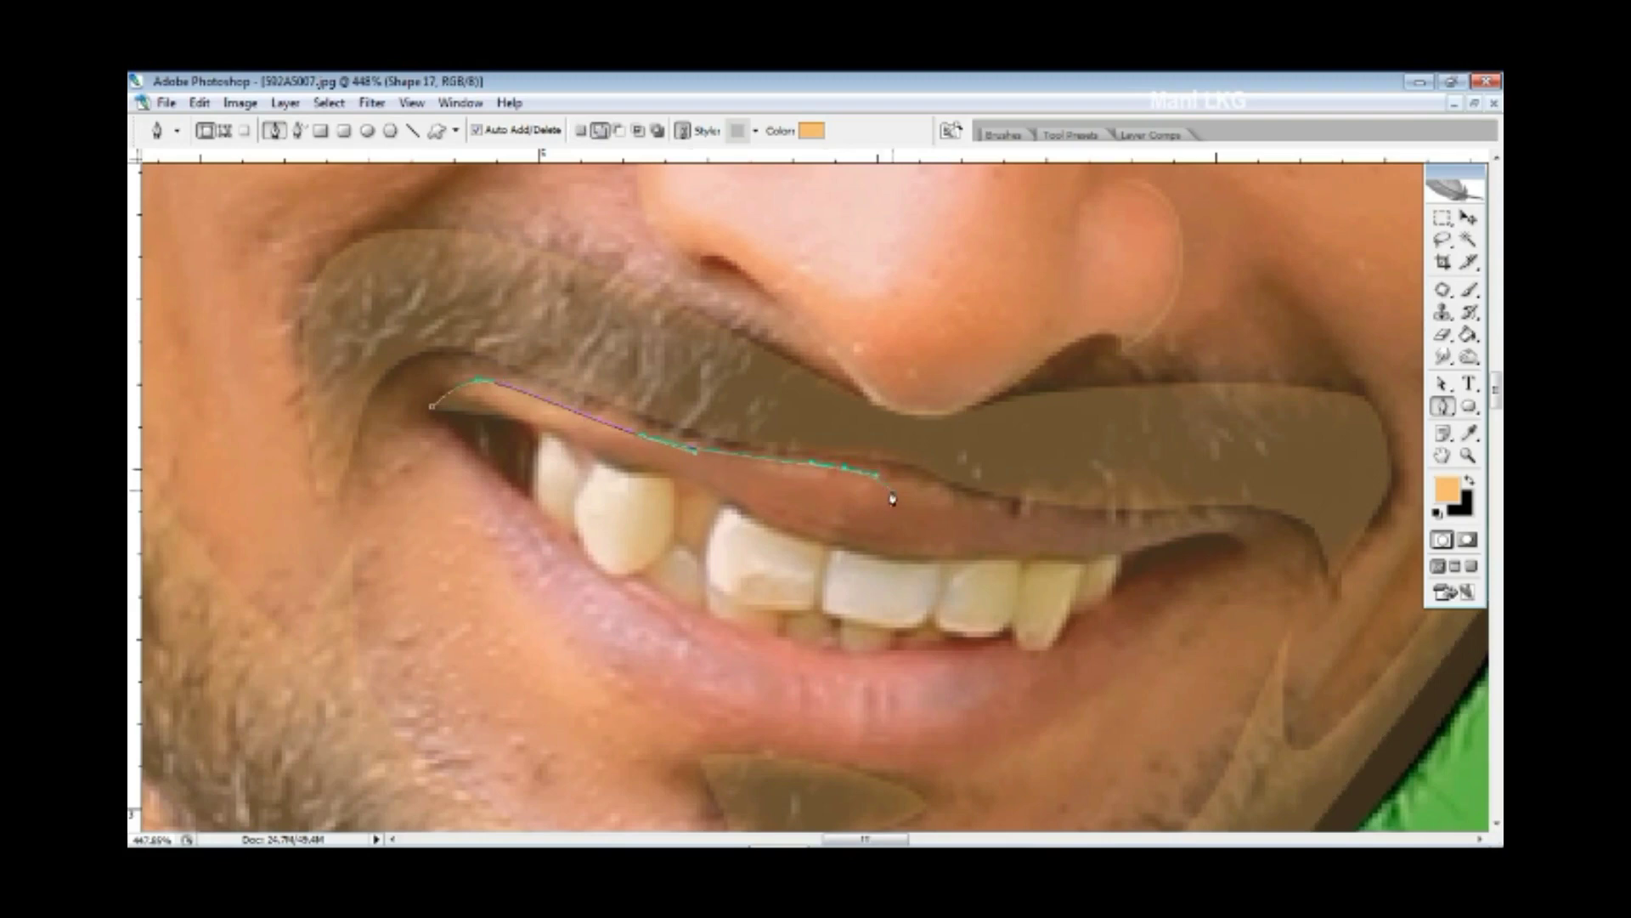
left_click_drag(892, 498, 1168, 510)
mouse_move(1276, 520)
left_mouse_down()
mouse_move(1045, 567)
mouse_move(436, 418)
left_mouse_up()
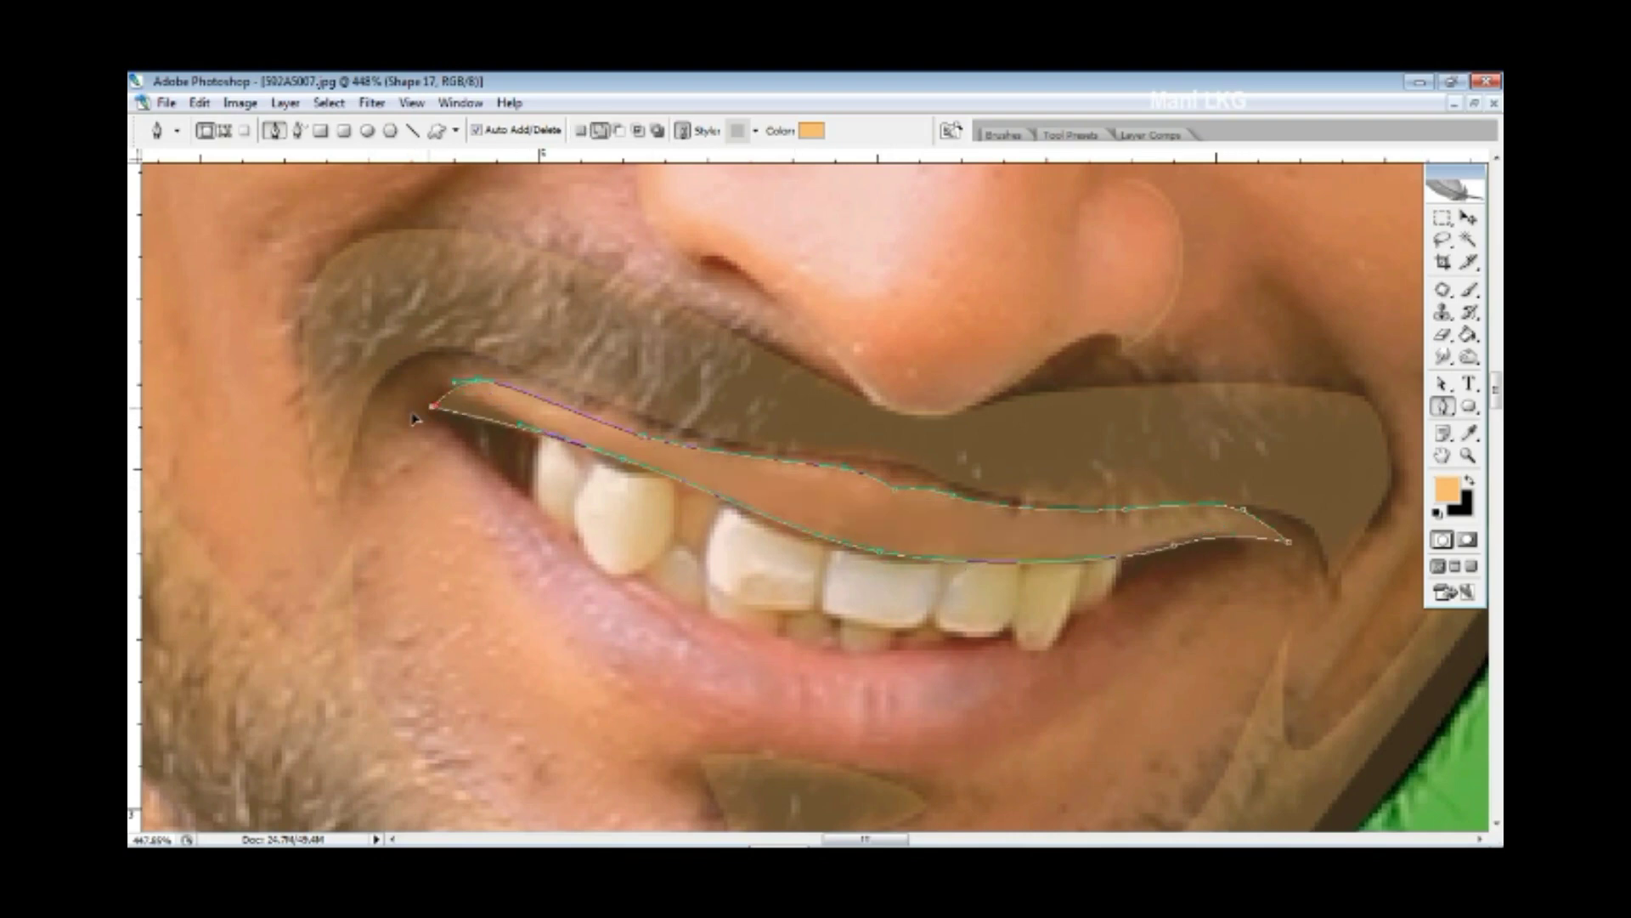
mouse_move(648, 486)
left_mouse_down()
mouse_move(700, 544)
mouse_move(680, 552)
left_mouse_up()
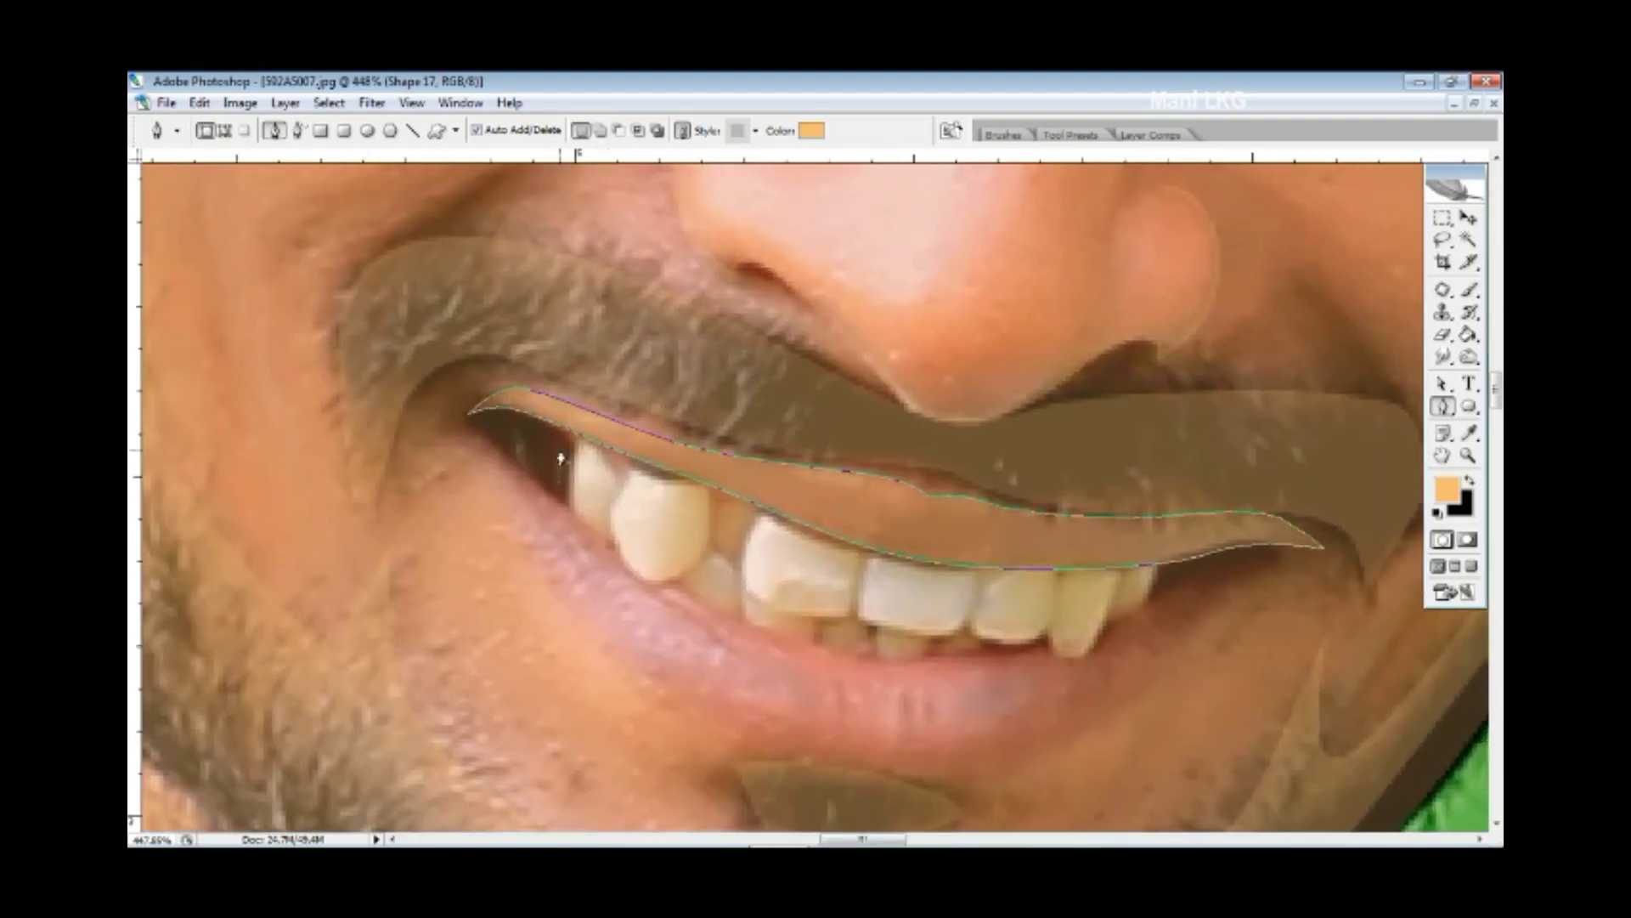
- Trace a brown shape along the lower lip to the right mouth corner and close it
left_click_drag(472, 414, 497, 446)
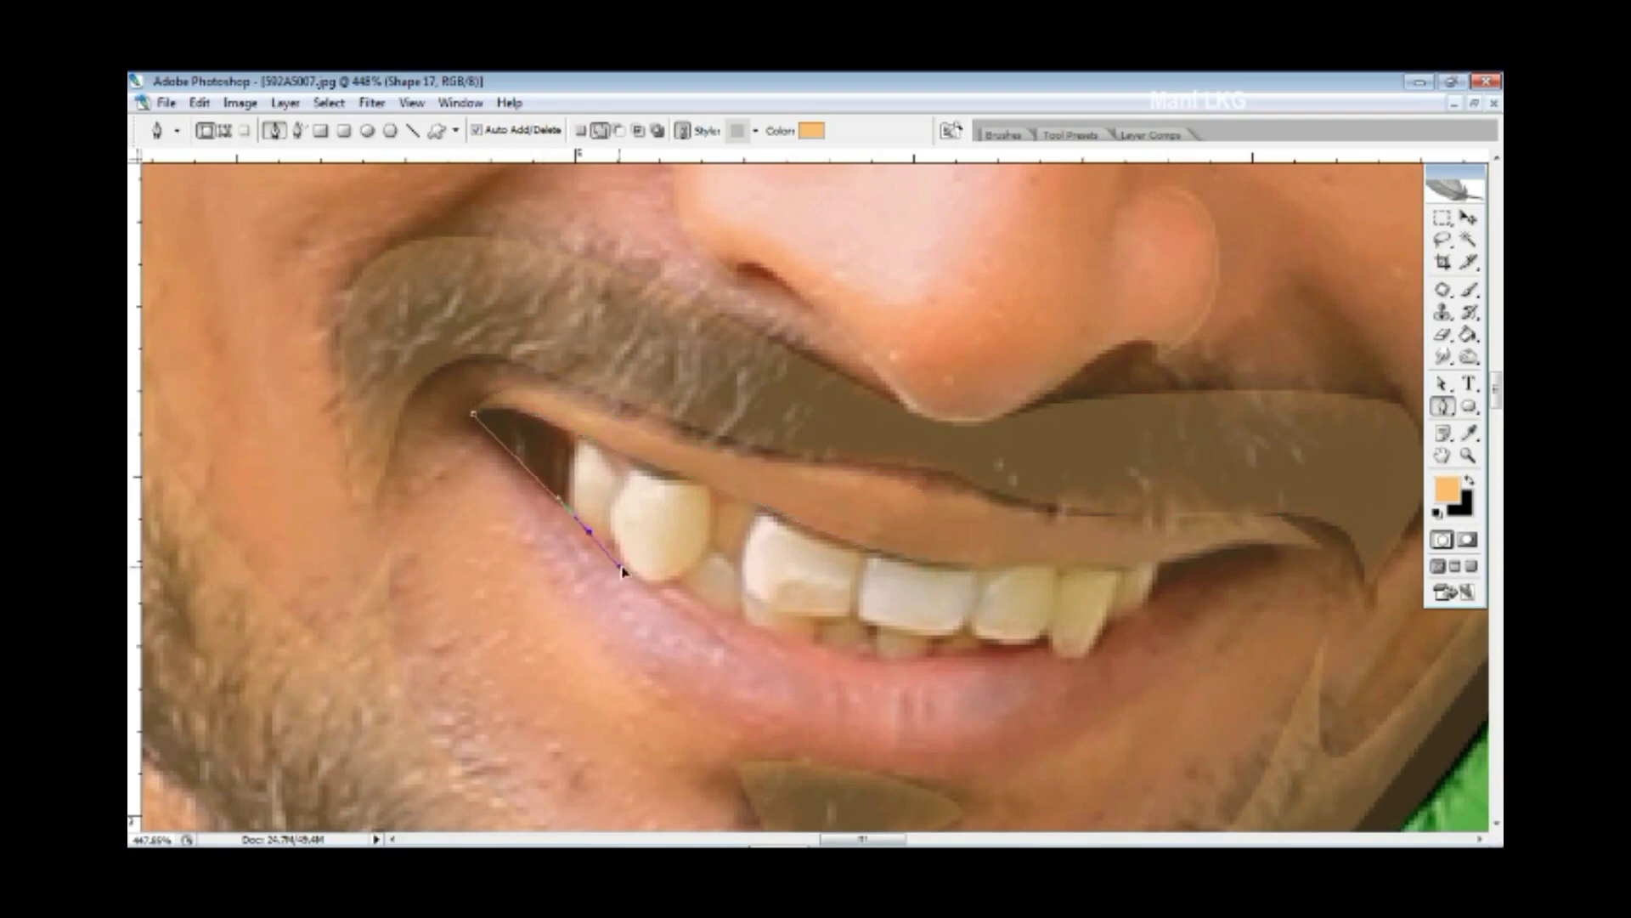
left_click_drag(718, 624, 1294, 555)
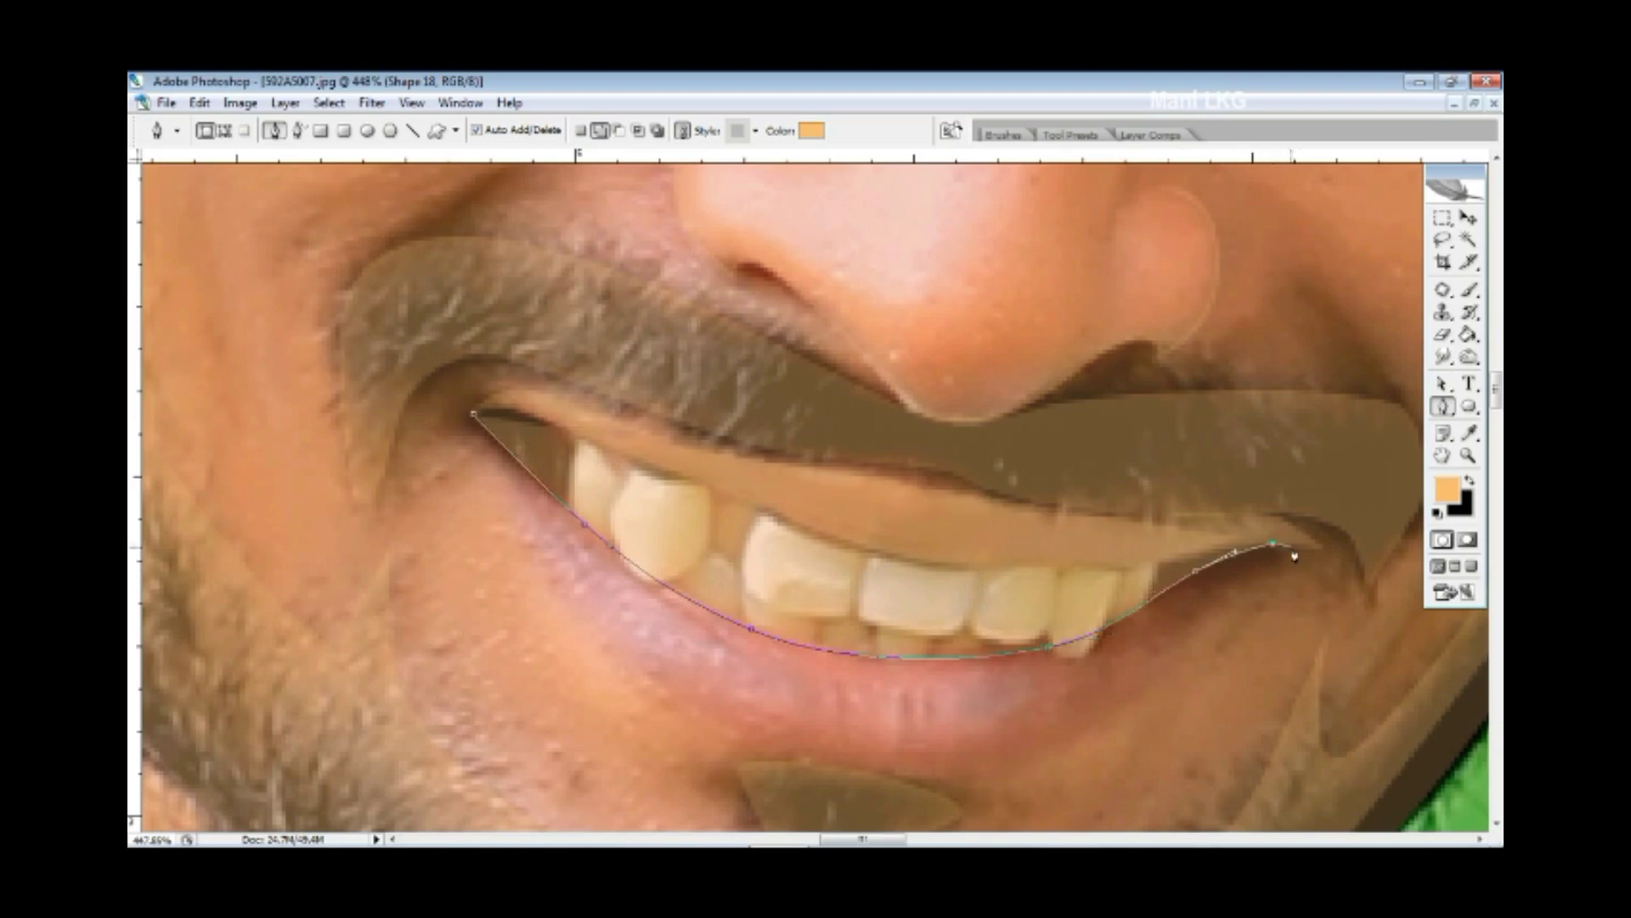
left_click_drag(1102, 723, 995, 639)
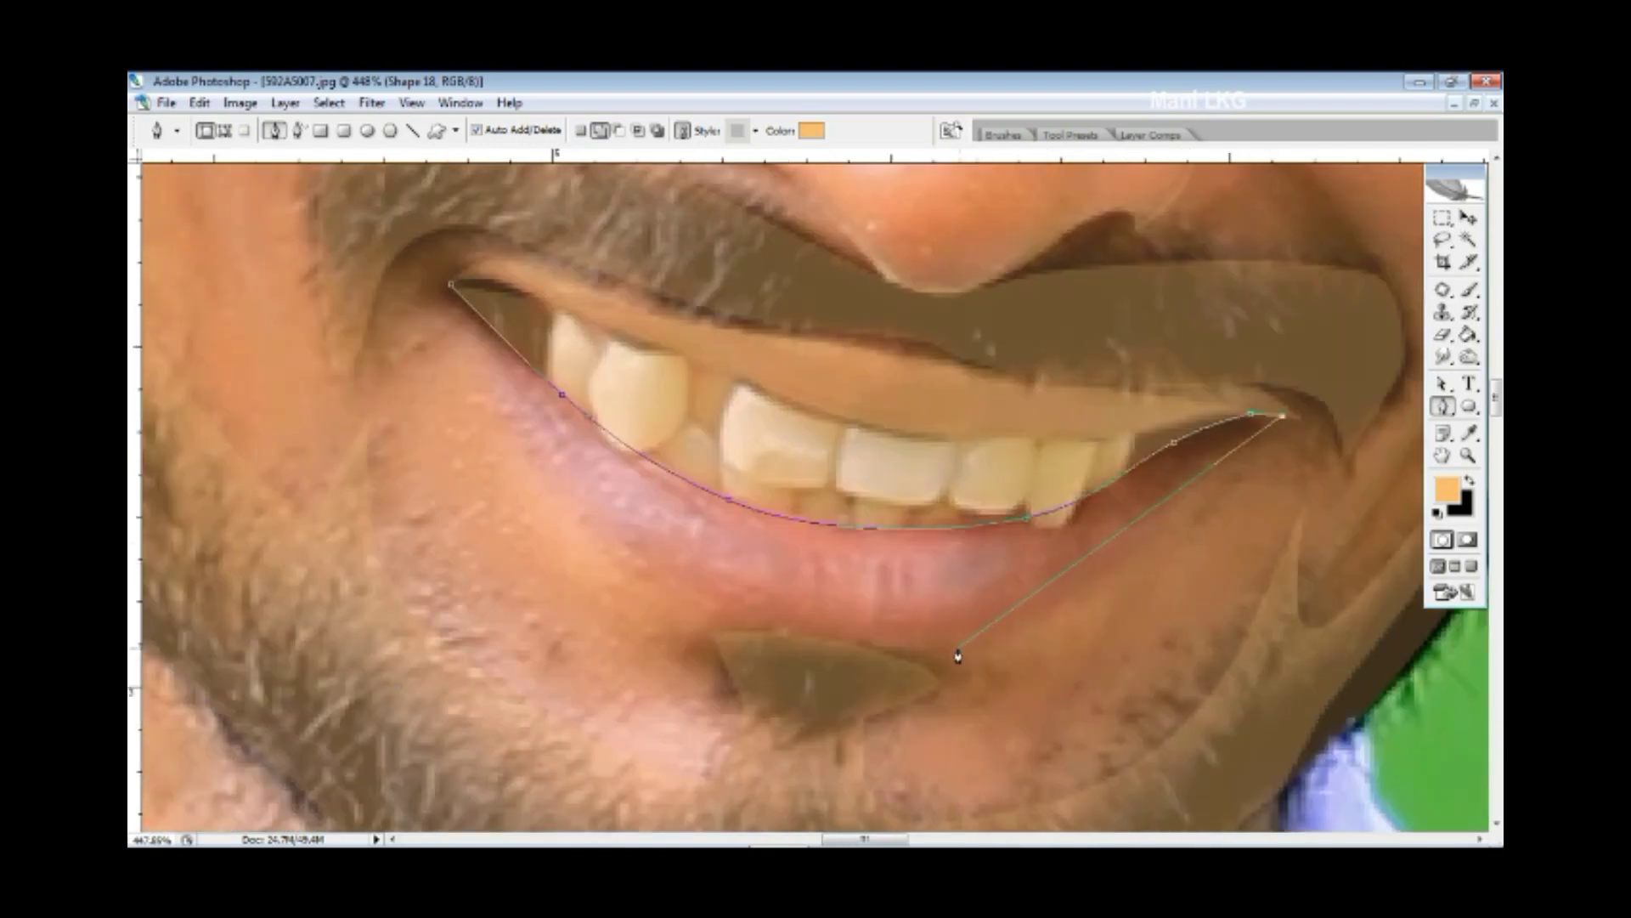
left_click_drag(573, 508, 492, 426)
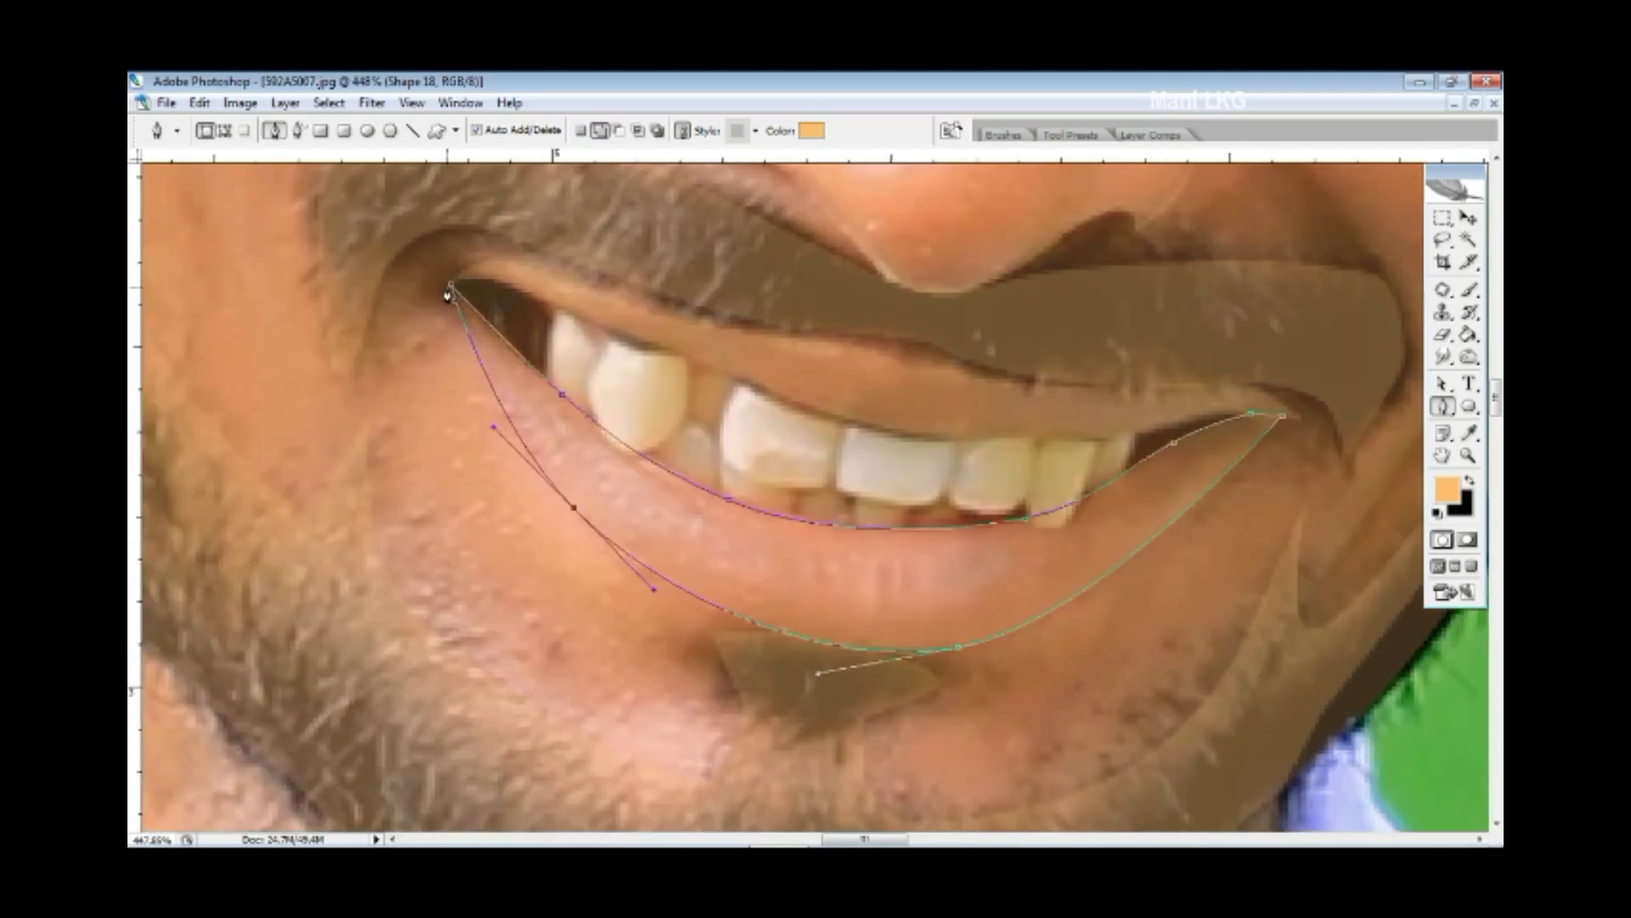
scroll(739, 426, "up", 2)
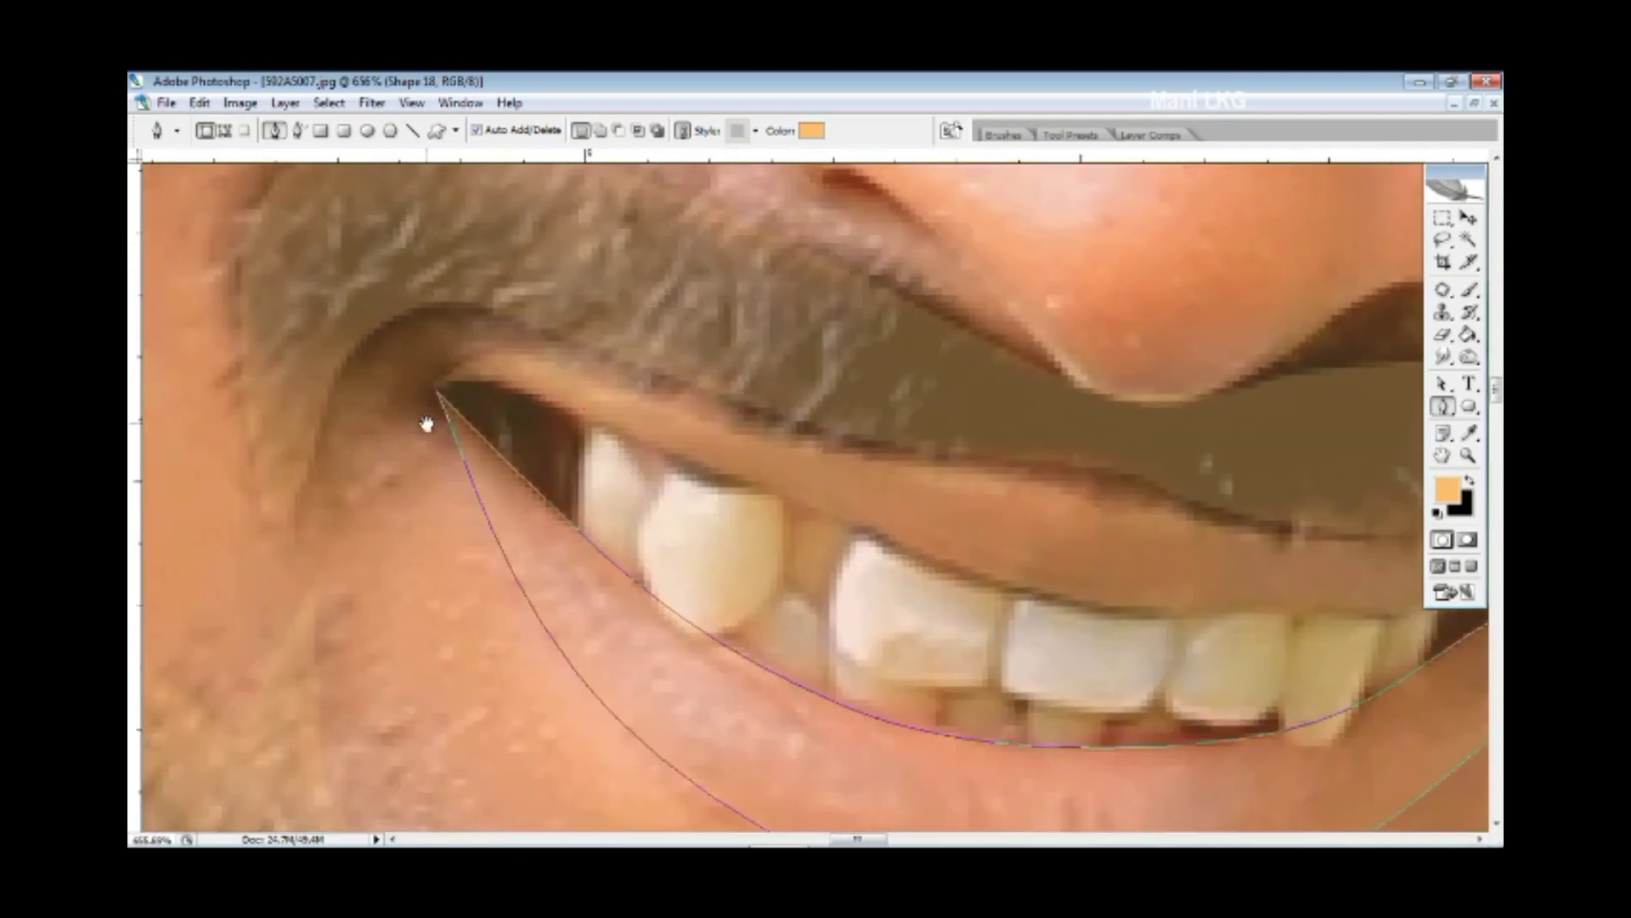
left_click_drag(438, 387, 486, 377)
left_click_drag(581, 416, 583, 408)
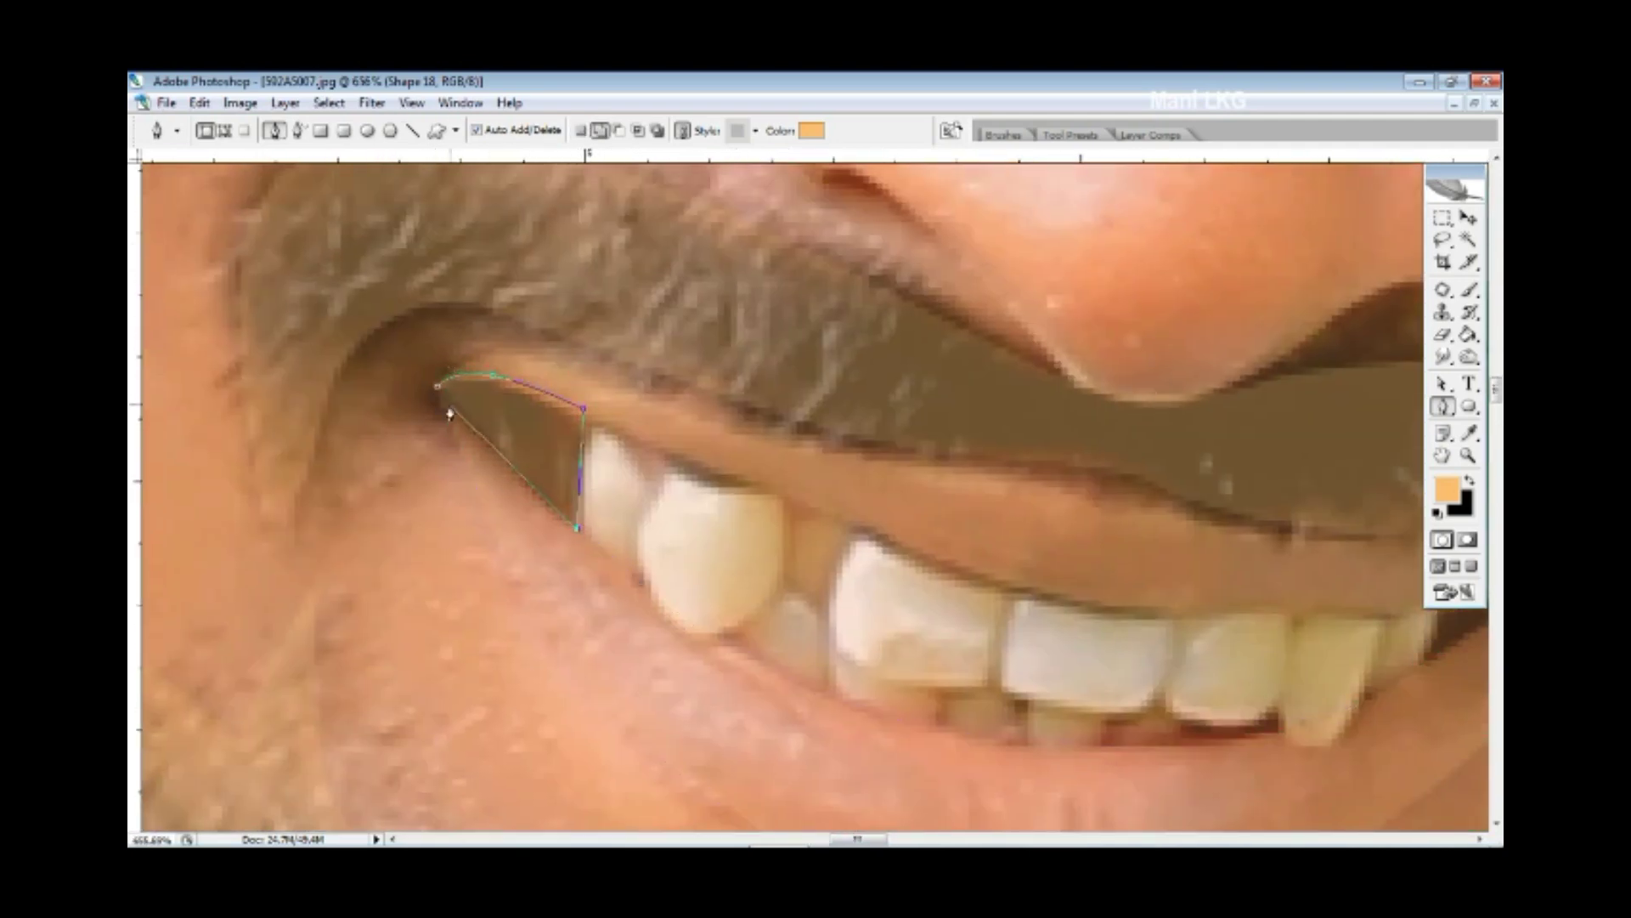
left_click_drag(1276, 643, 749, 550)
left_click(882, 567)
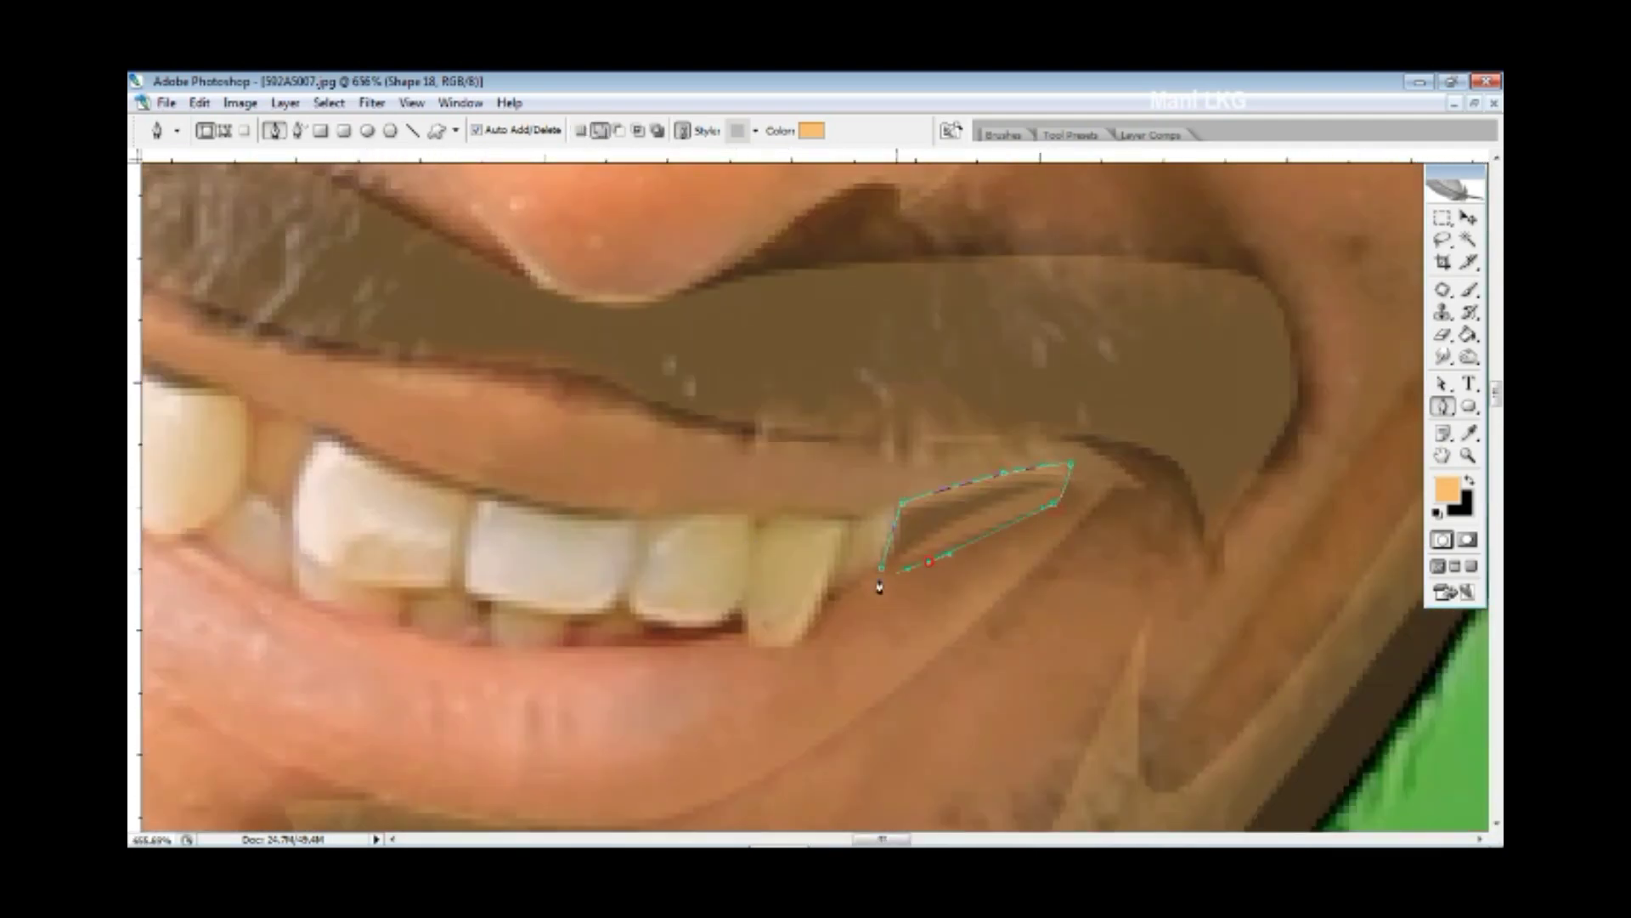
- Trace the first side tooth as a curved shape layer
scroll(773, 648, "up", 1)
scroll(539, 600, "left", 2)
left_click(565, 440)
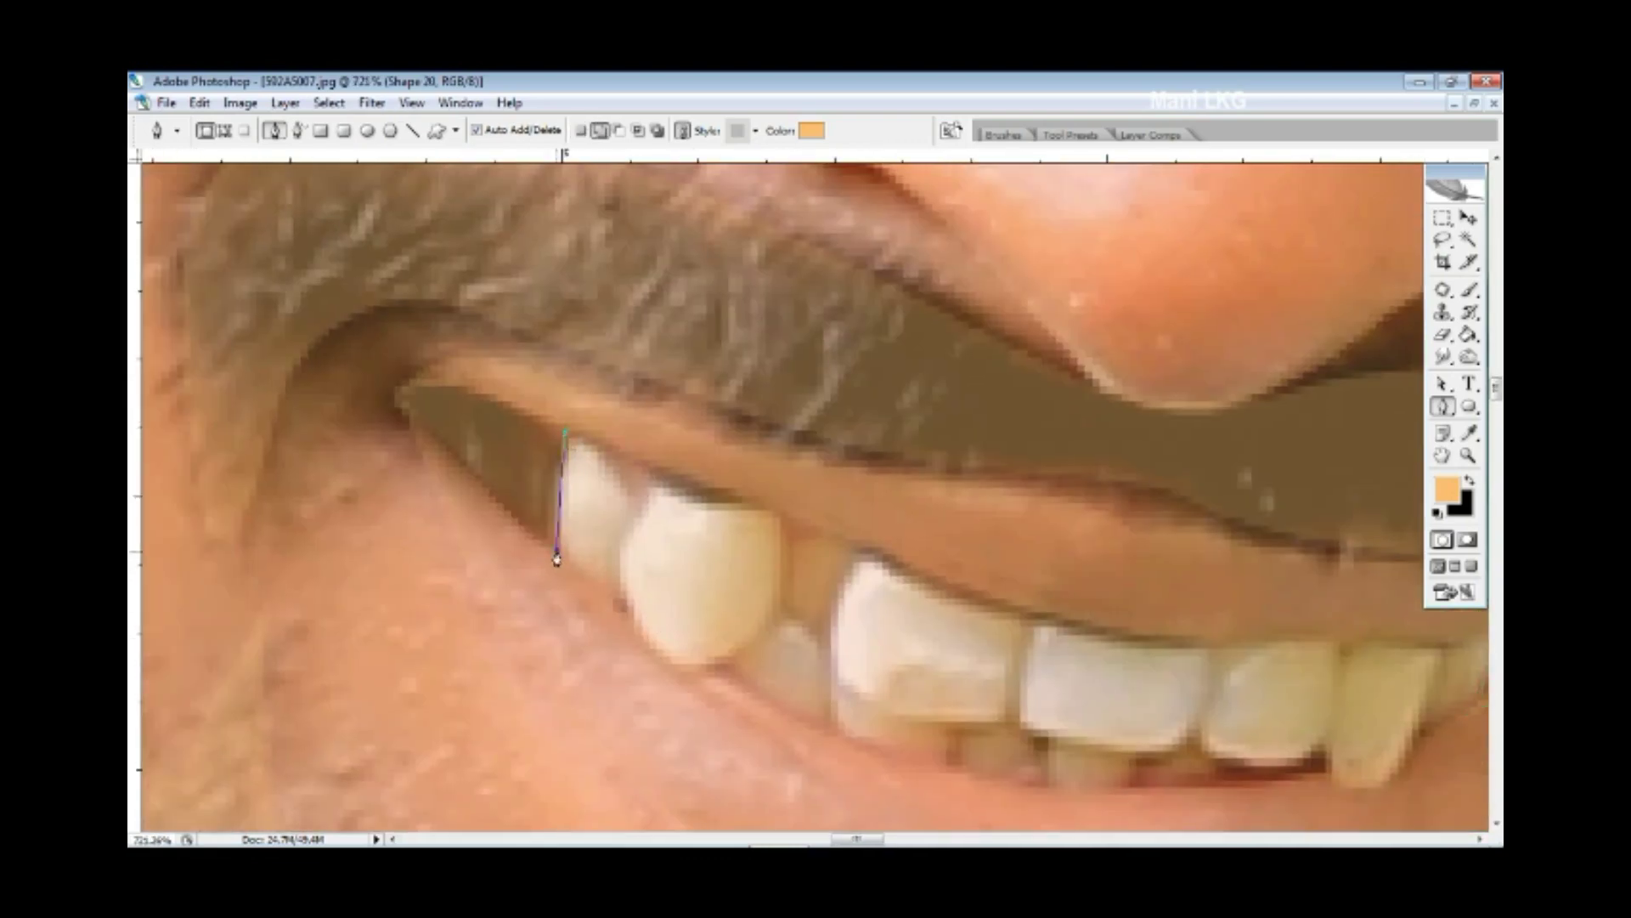
left_click(570, 438)
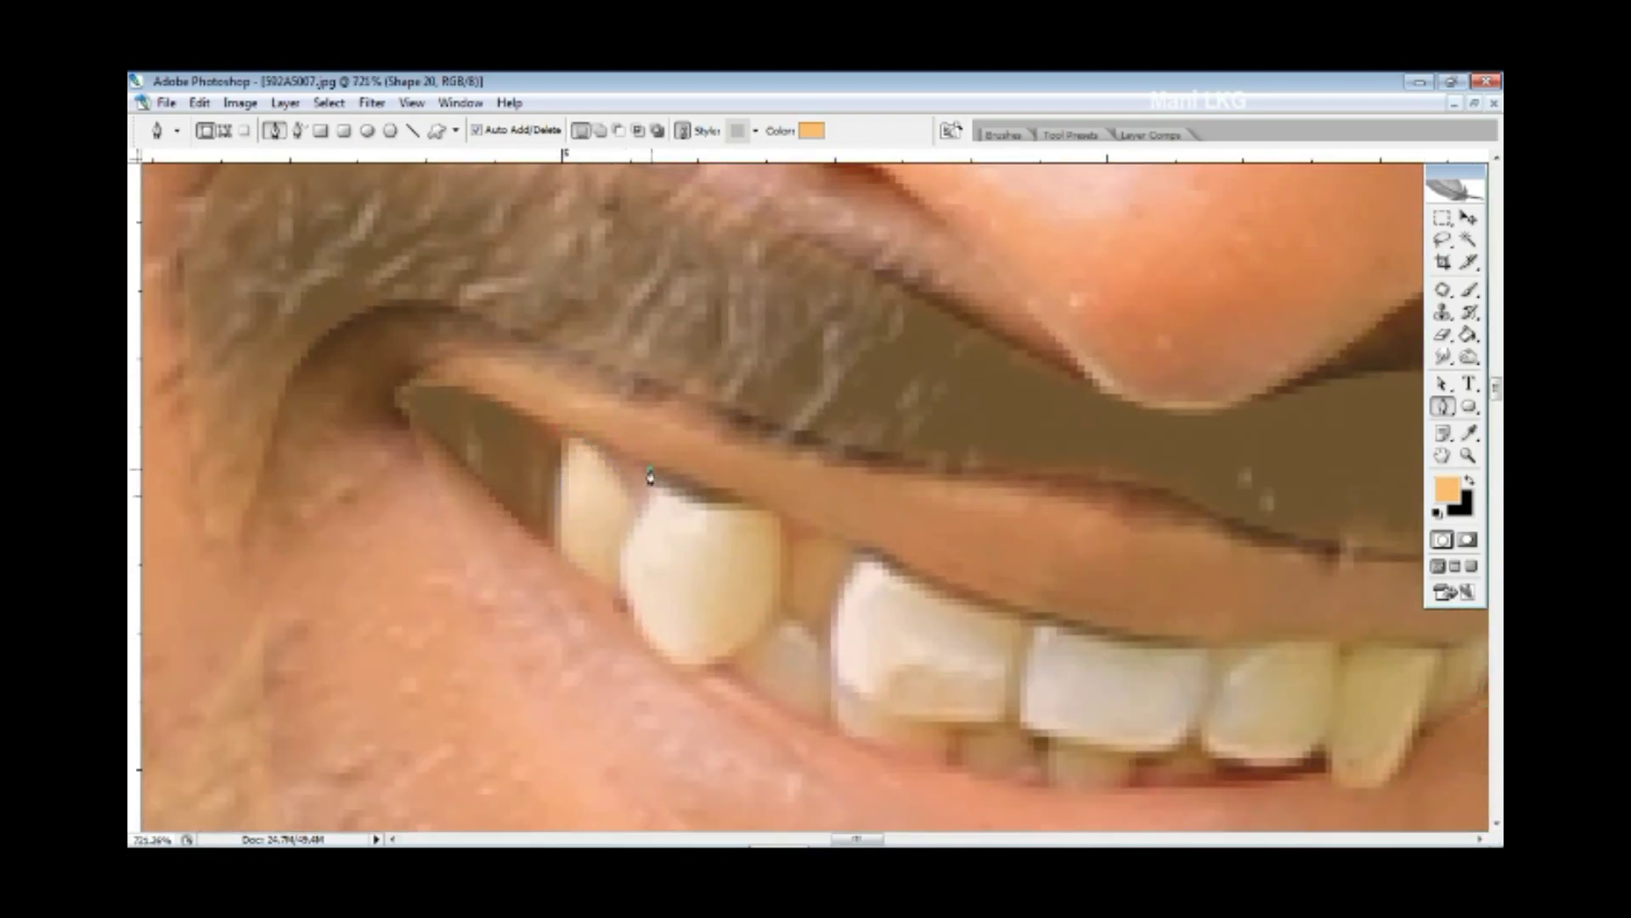
left_click(650, 468)
left_click_drag(621, 553, 621, 571)
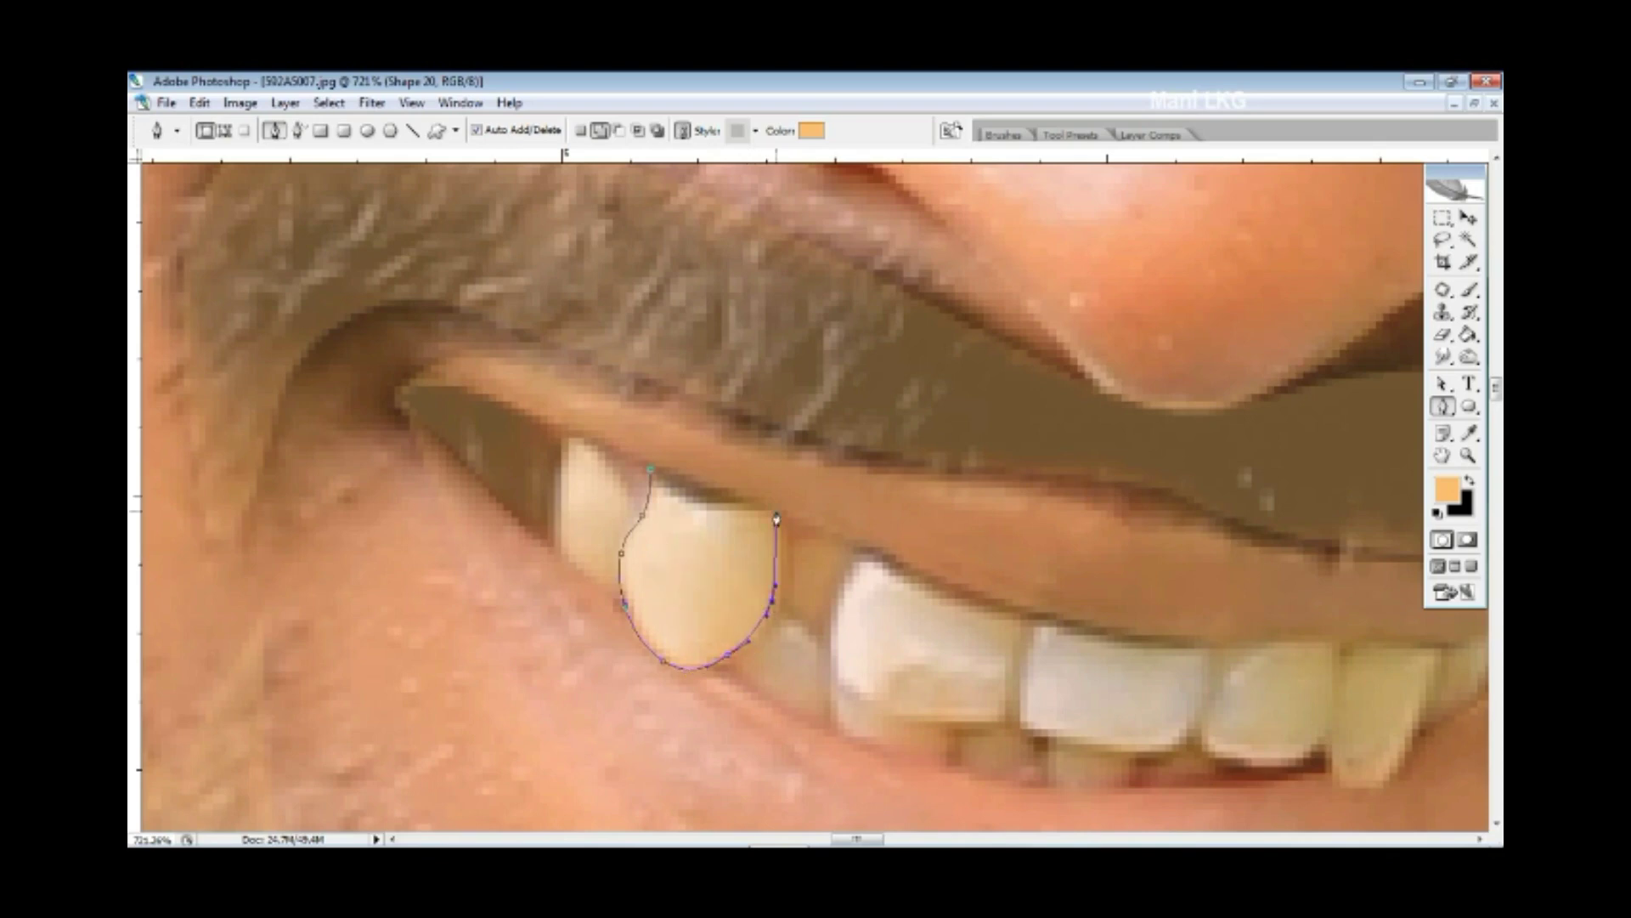
left_click_drag(776, 519, 632, 420)
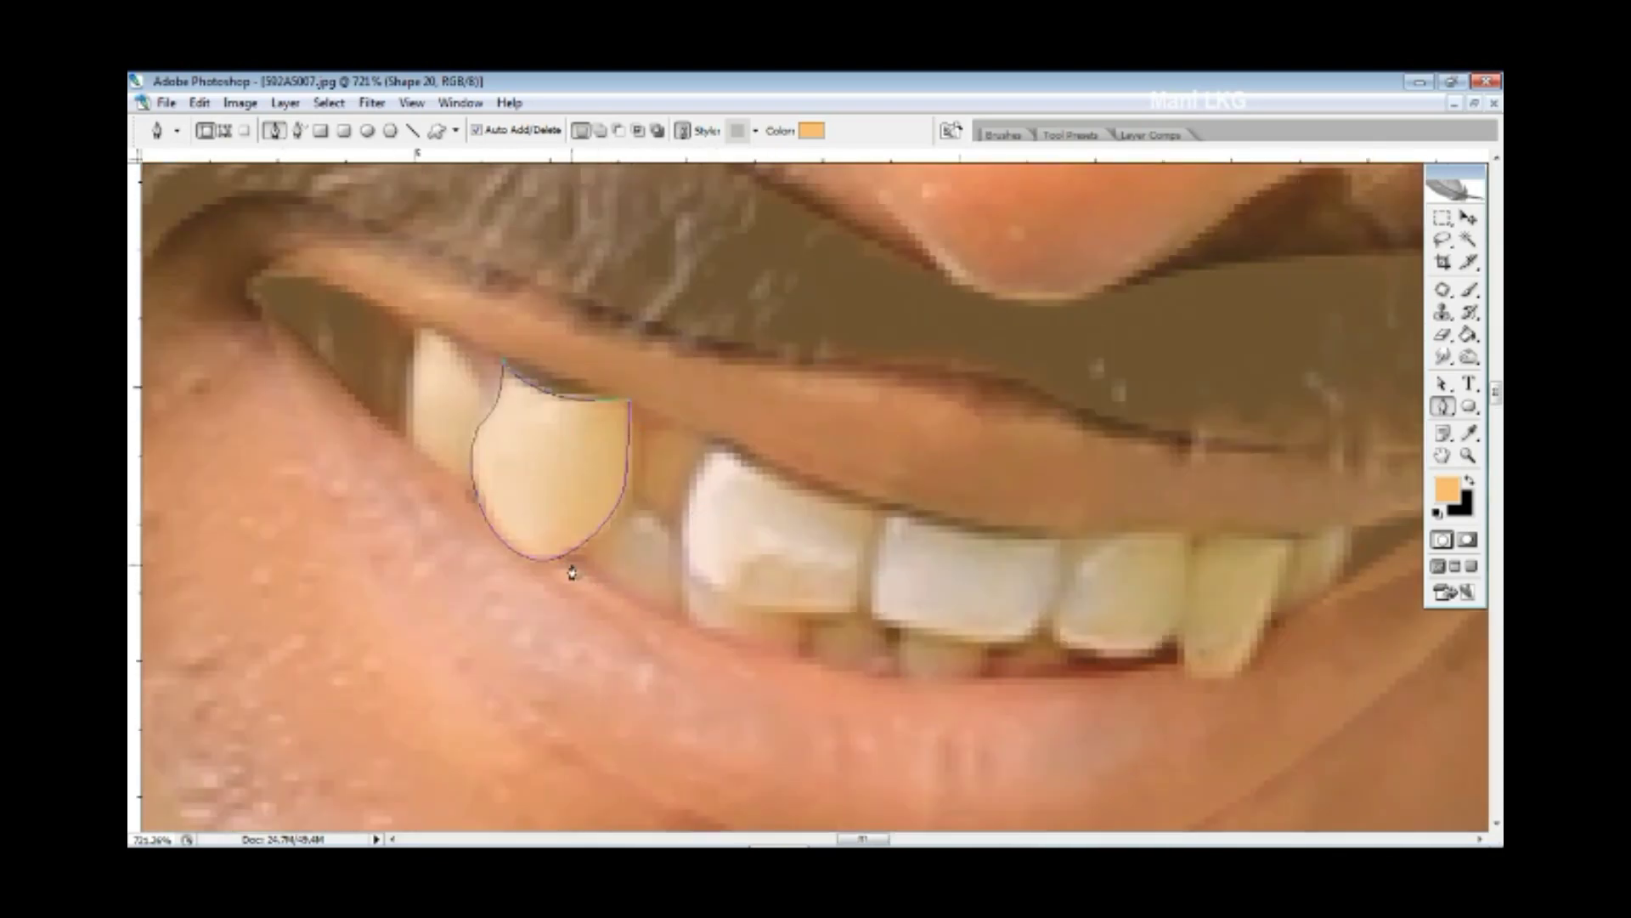
- Trace the gap behind the side tooth as a closed four-point shape
left_click(572, 558)
left_click(682, 526)
left_click(684, 629)
left_click(585, 572)
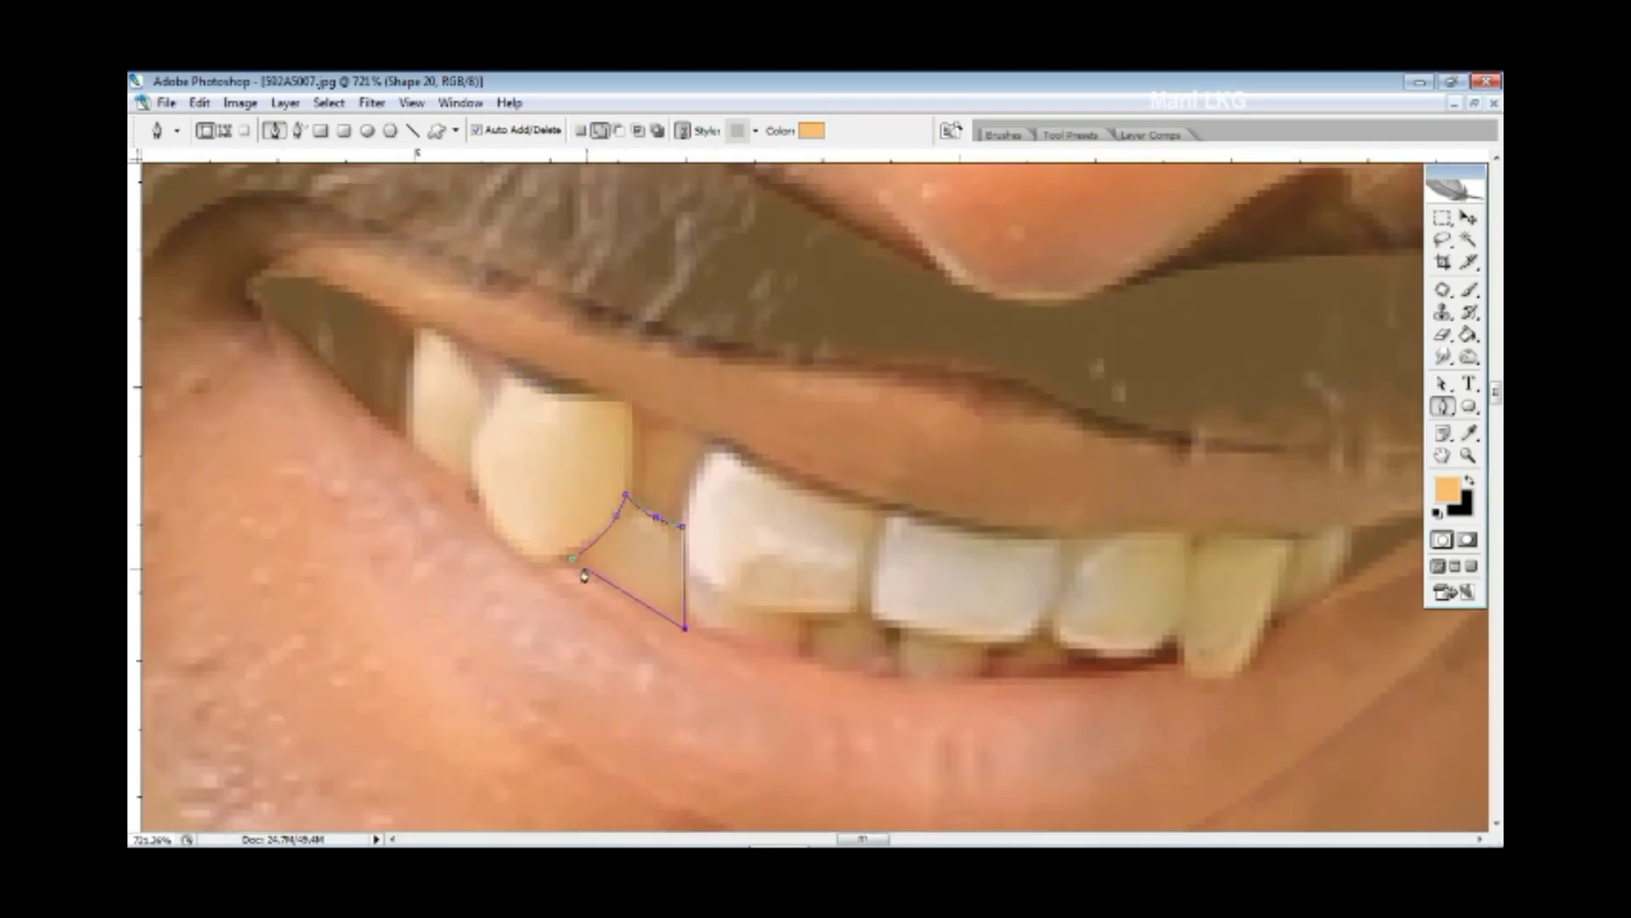
key("Return")
- Outline the next tooth with curved sides and bottom edge
left_click(633, 496)
left_click(721, 437)
left_click_drag(680, 519, 679, 533)
left_click(720, 438)
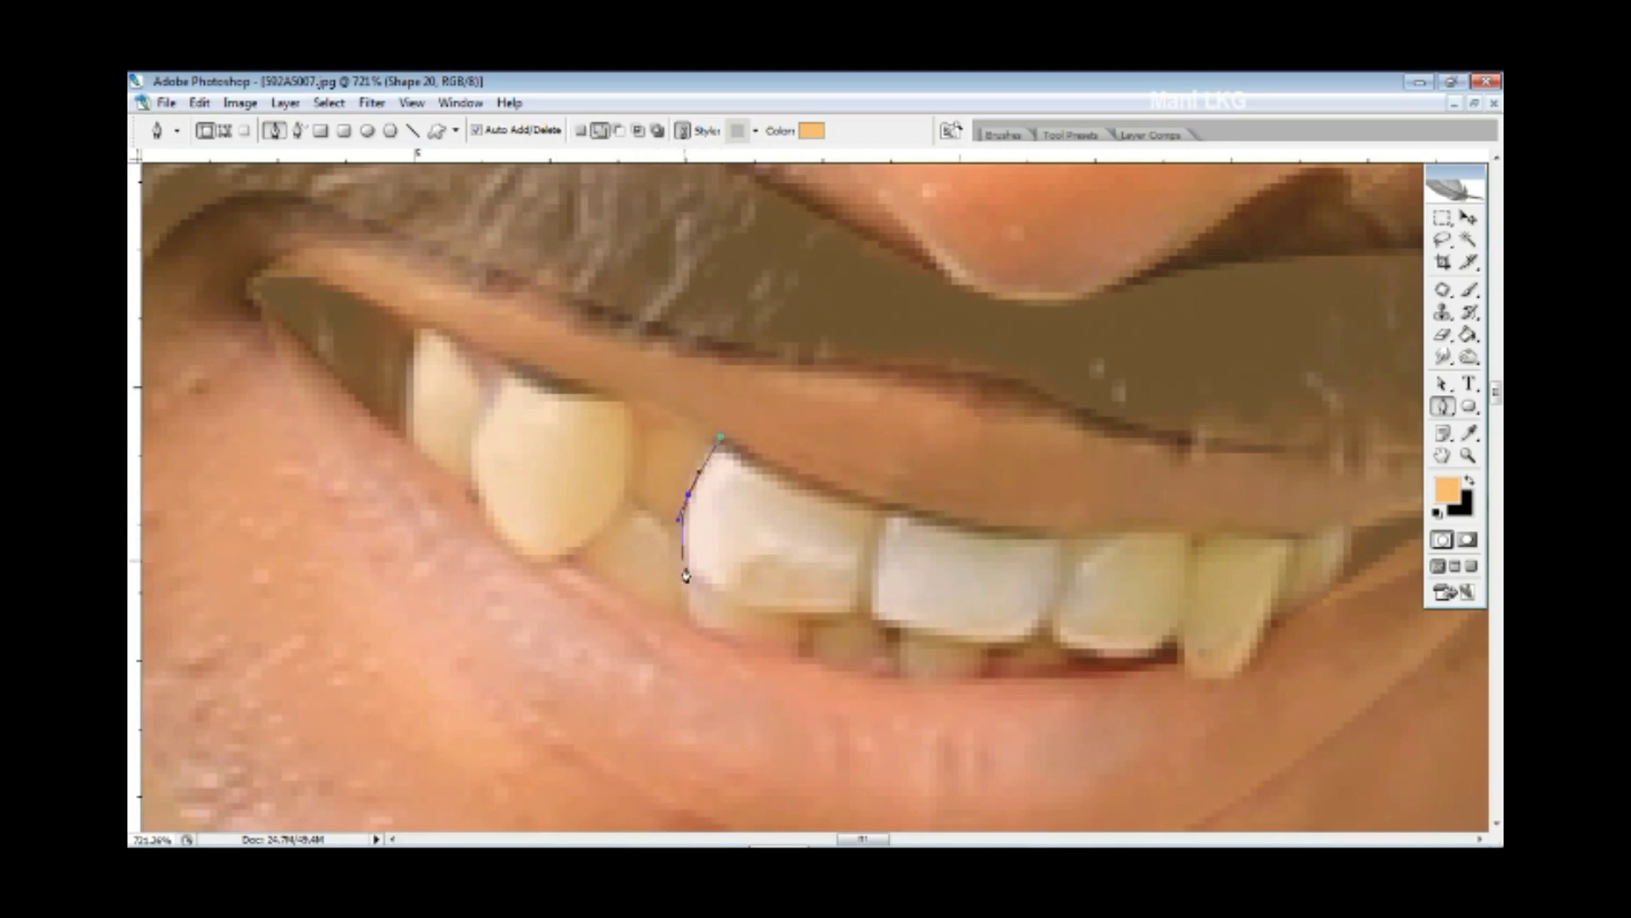
left_click_drag(788, 670, 803, 670)
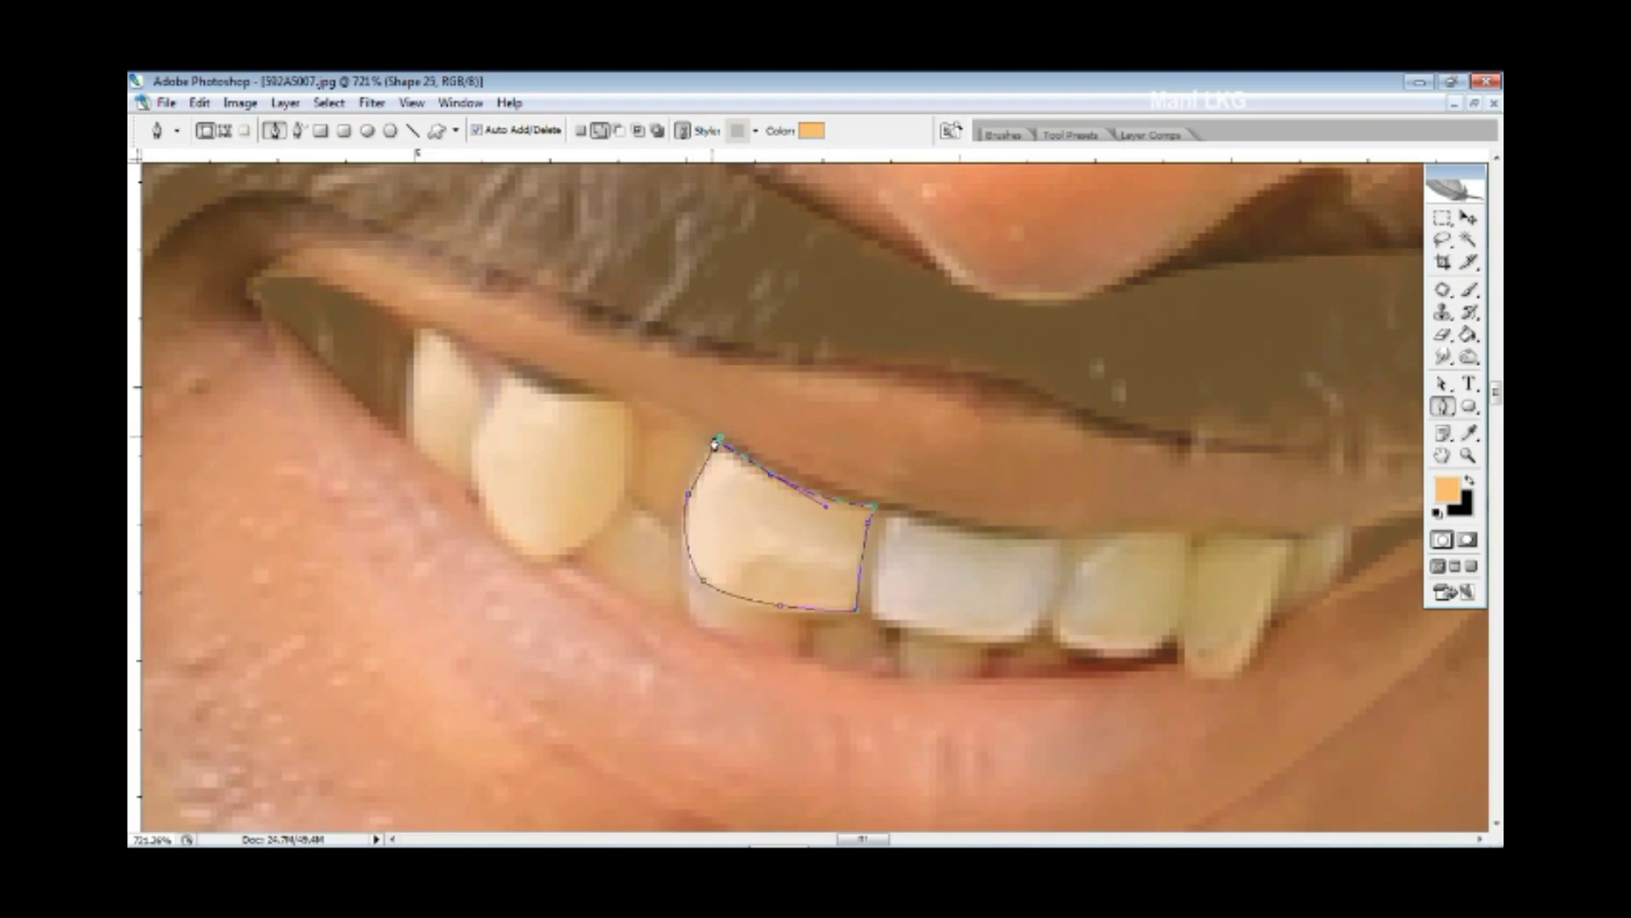
- Trace the first front tooth as a closed shape
left_click_drag(884, 510, 739, 421)
left_click(739, 414)
left_click(736, 527)
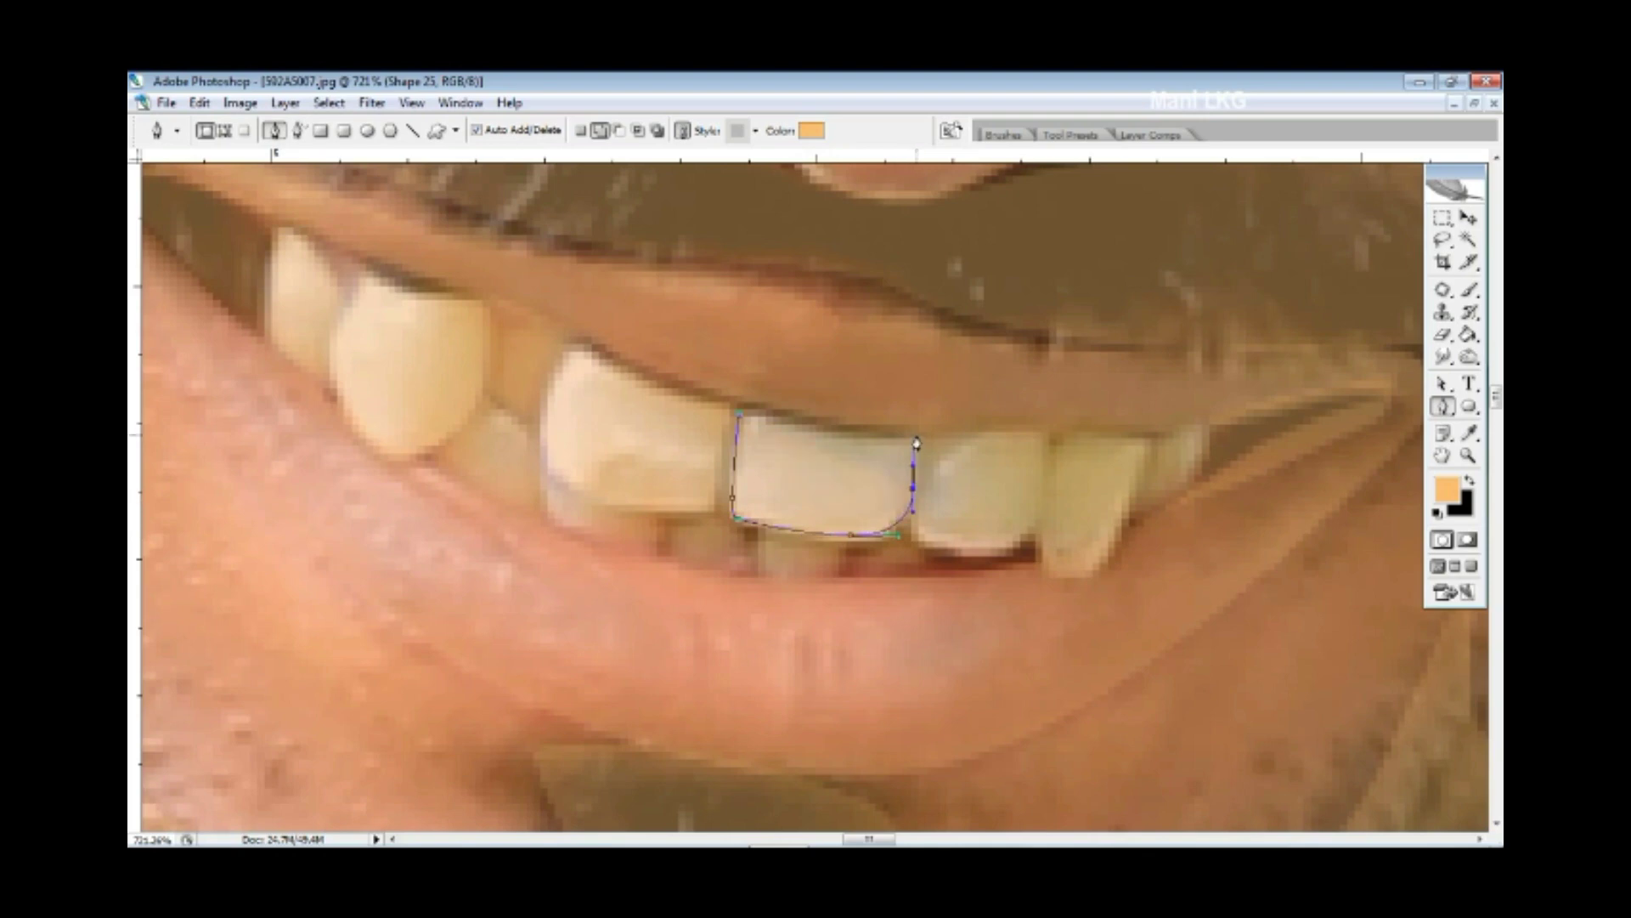
left_click(740, 414)
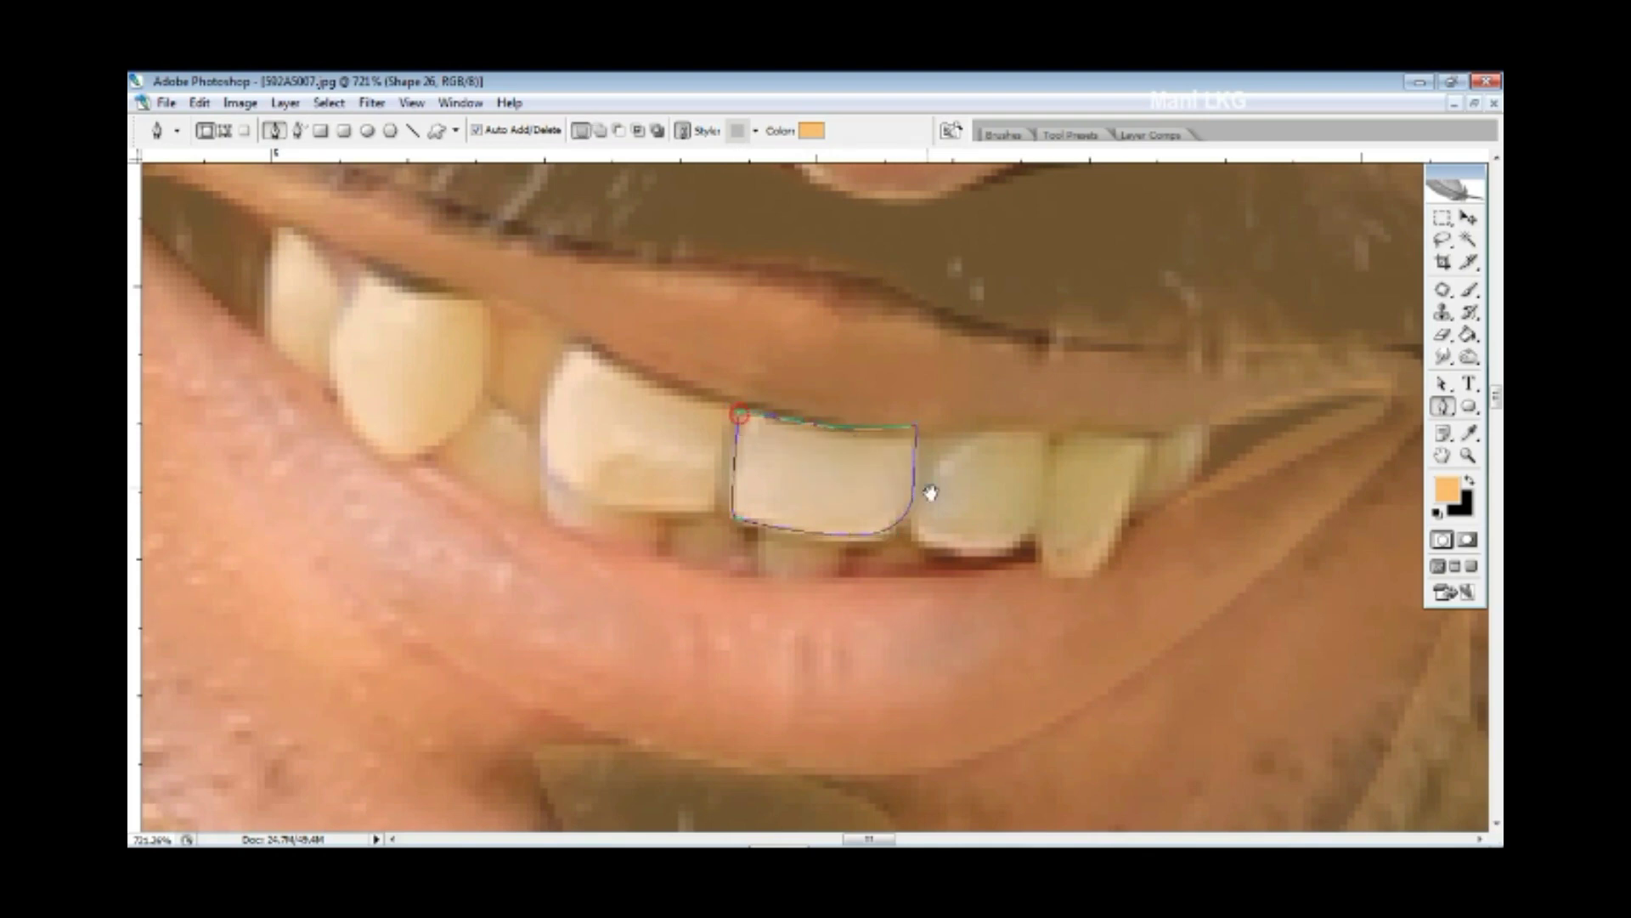
- Trace the next front tooth with a multi-point closed outline
left_click_drag(909, 527, 764, 476)
left_click(764, 477)
left_click(774, 387)
left_click(904, 370)
left_click(888, 429)
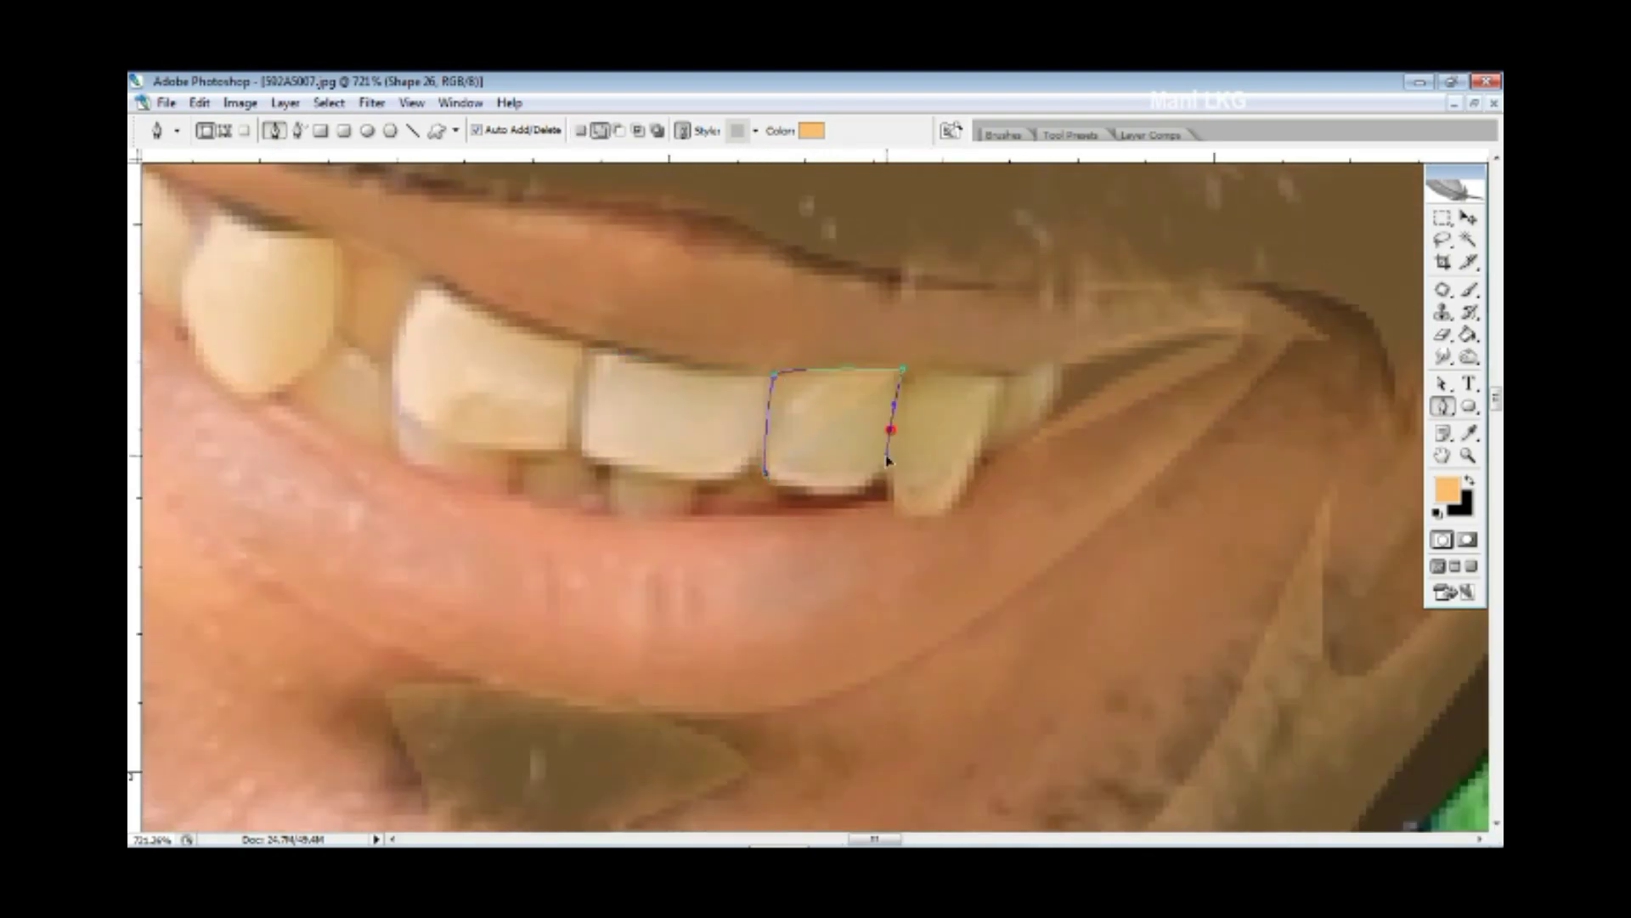
left_click(871, 477)
left_click(820, 488)
left_click(769, 474)
- Trace the following tooth and outline the last side tooth
left_click(904, 374)
left_click_drag(889, 470, 889, 497)
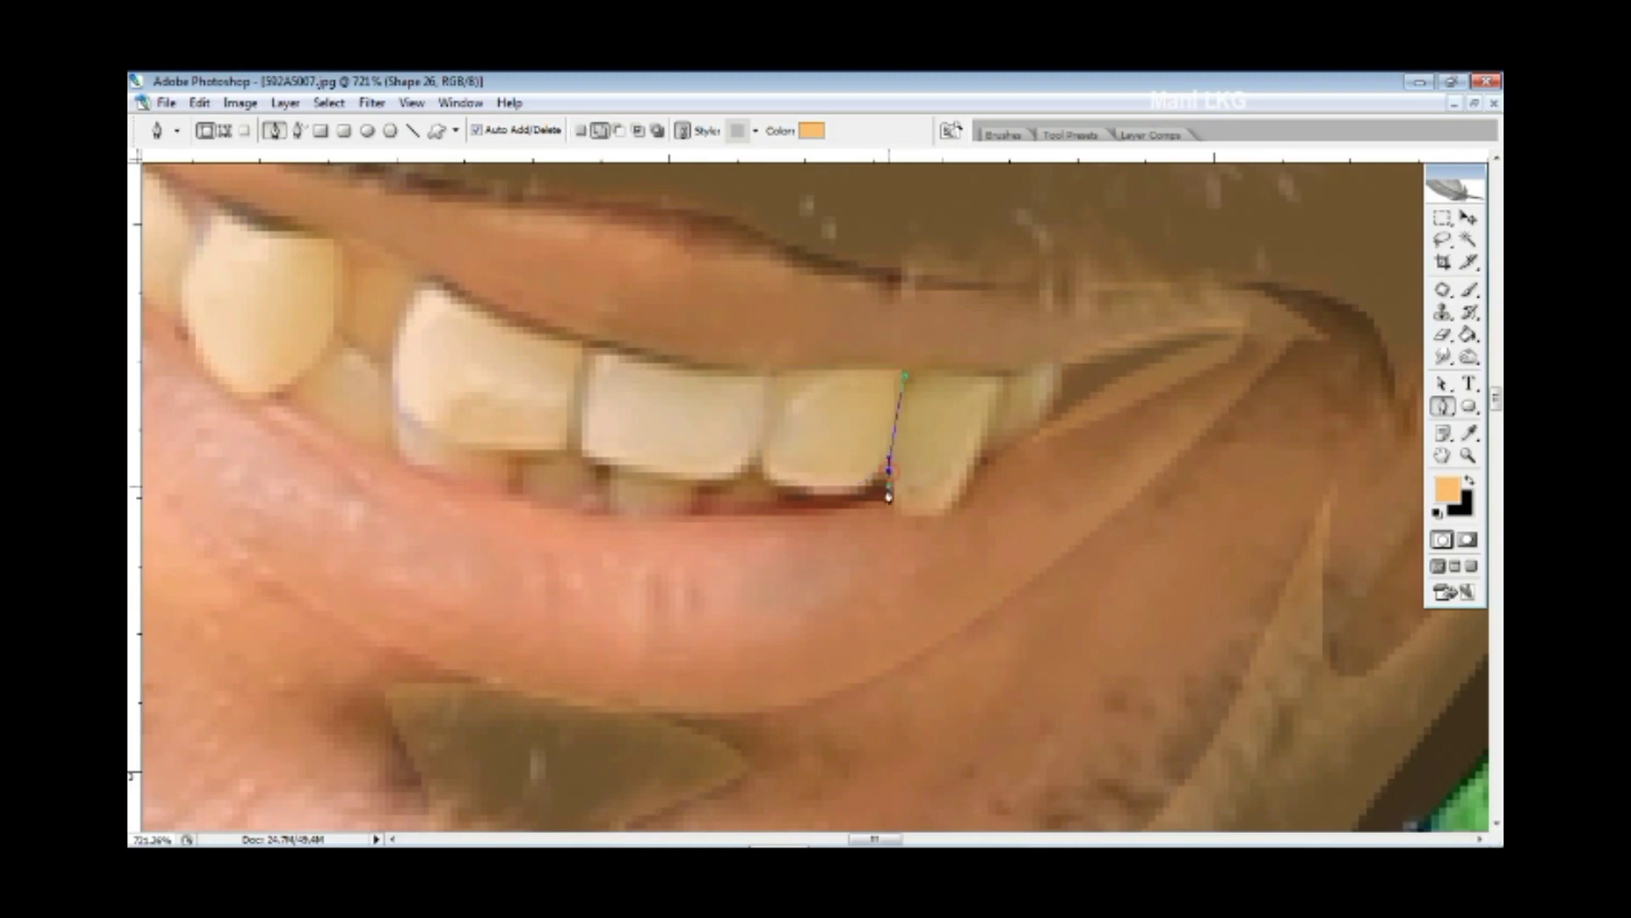
left_click(963, 492)
left_click(1001, 383)
left_click(905, 374)
left_click(1056, 363)
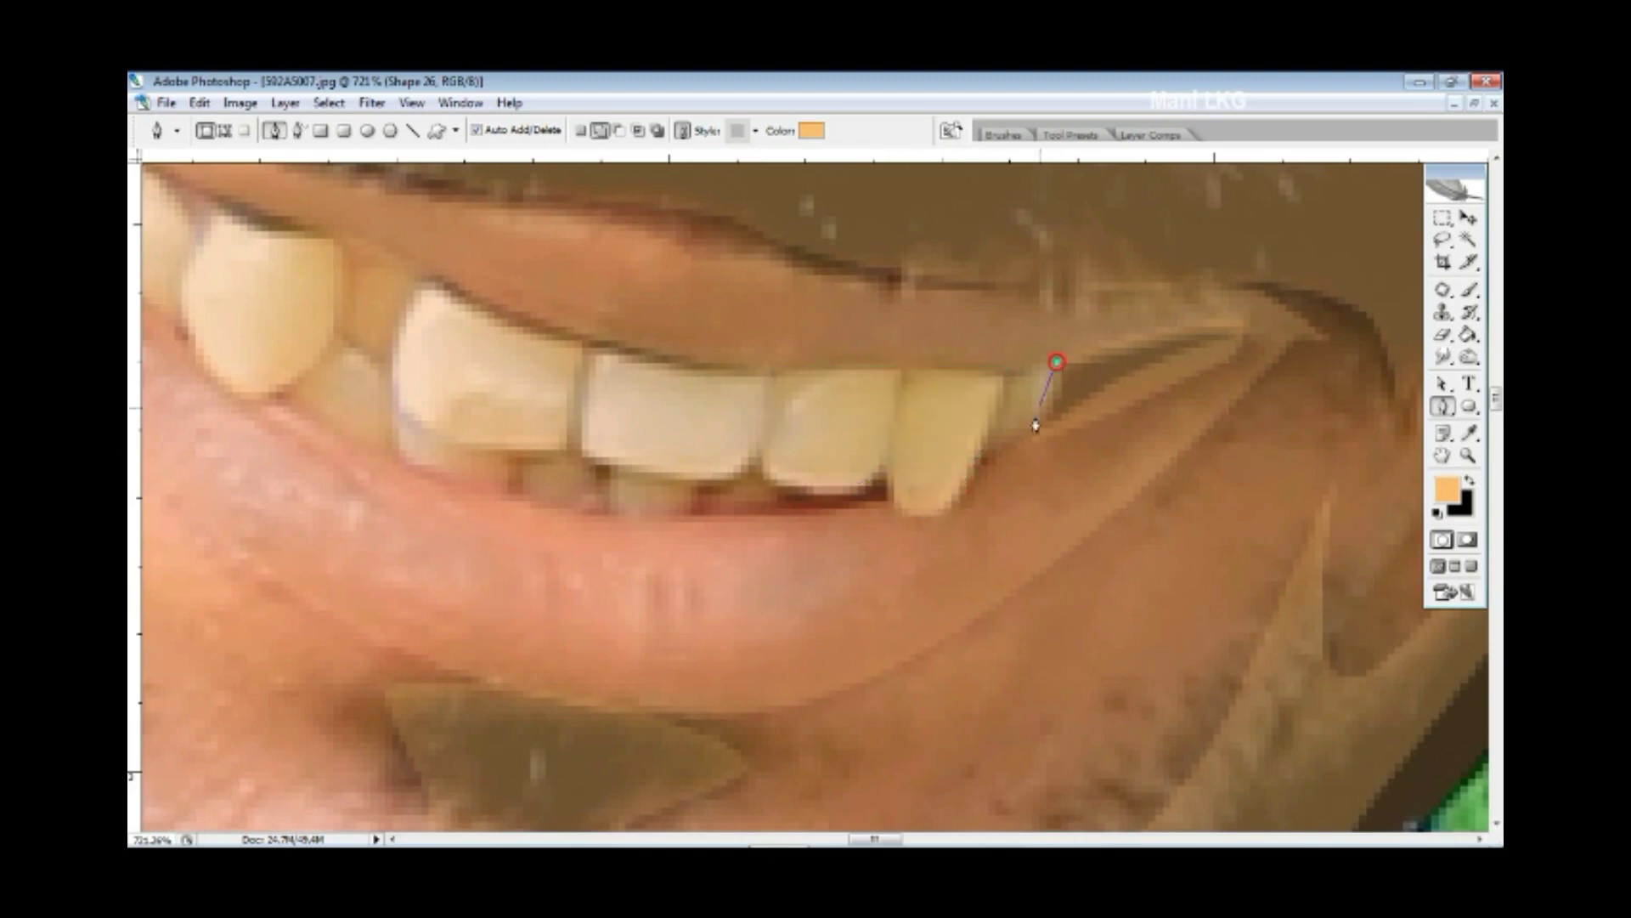
left_click(975, 453)
scroll(806, 456, "left", 5)
- Trace a lower tooth as a closed shape
left_click(971, 525)
left_click(971, 482)
left_click(1072, 485)
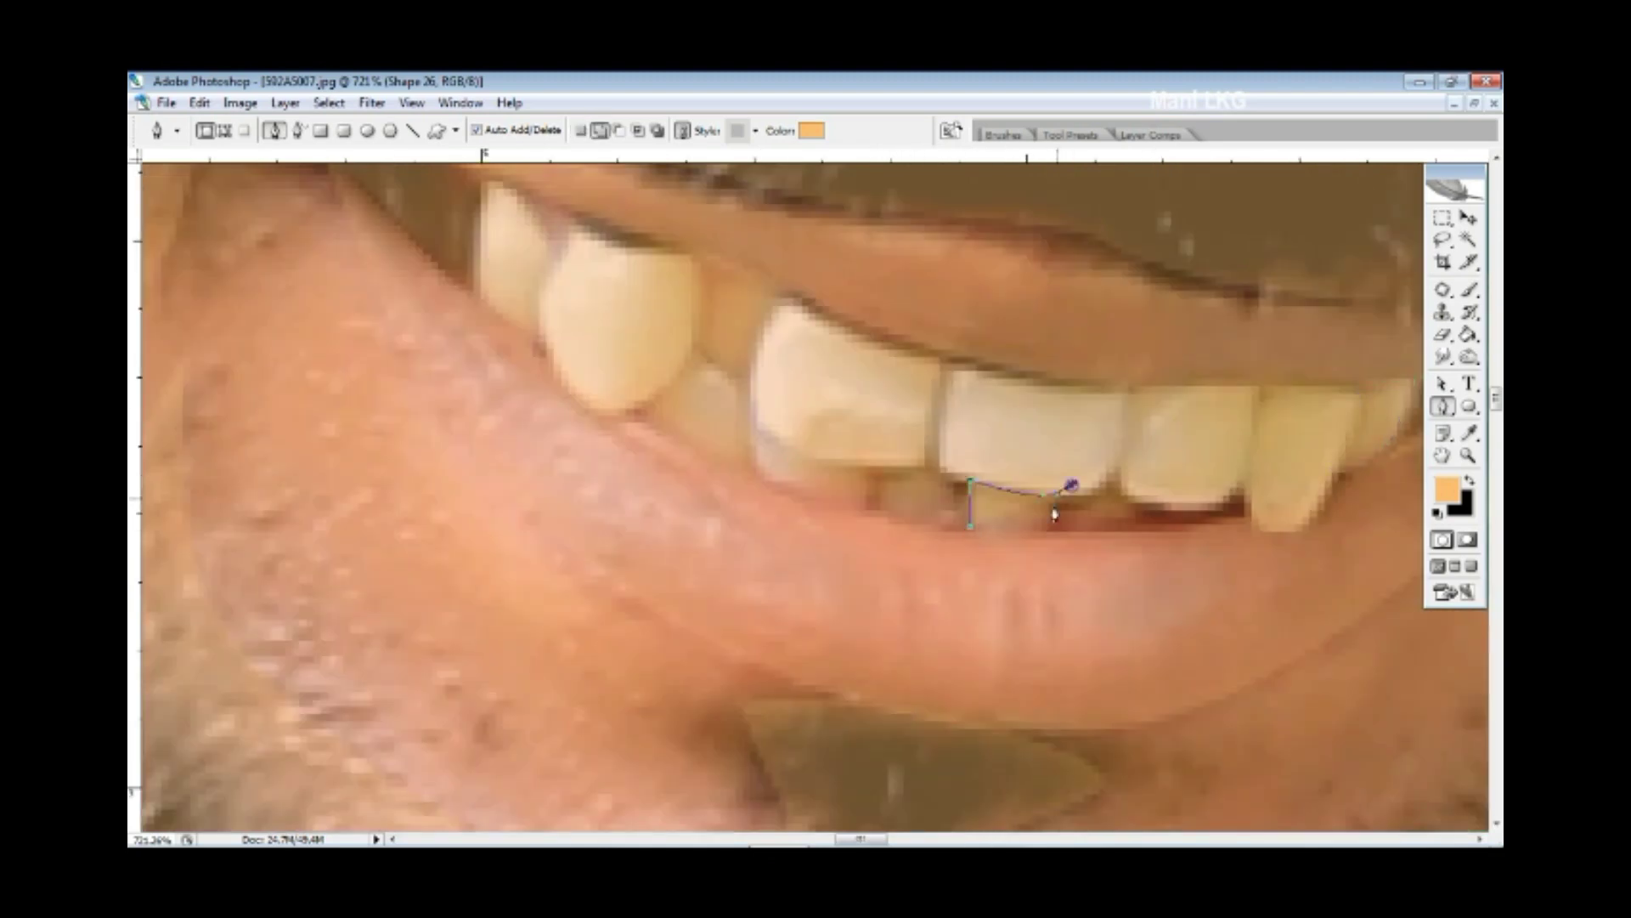
left_click(955, 524)
left_click(873, 514)
left_click(877, 465)
left_click(949, 469)
left_click(956, 524)
- Cover the gap between the teeth with a closed four-corner shape
left_click(984, 483)
left_click(1025, 455)
left_click(1050, 502)
left_click(975, 510)
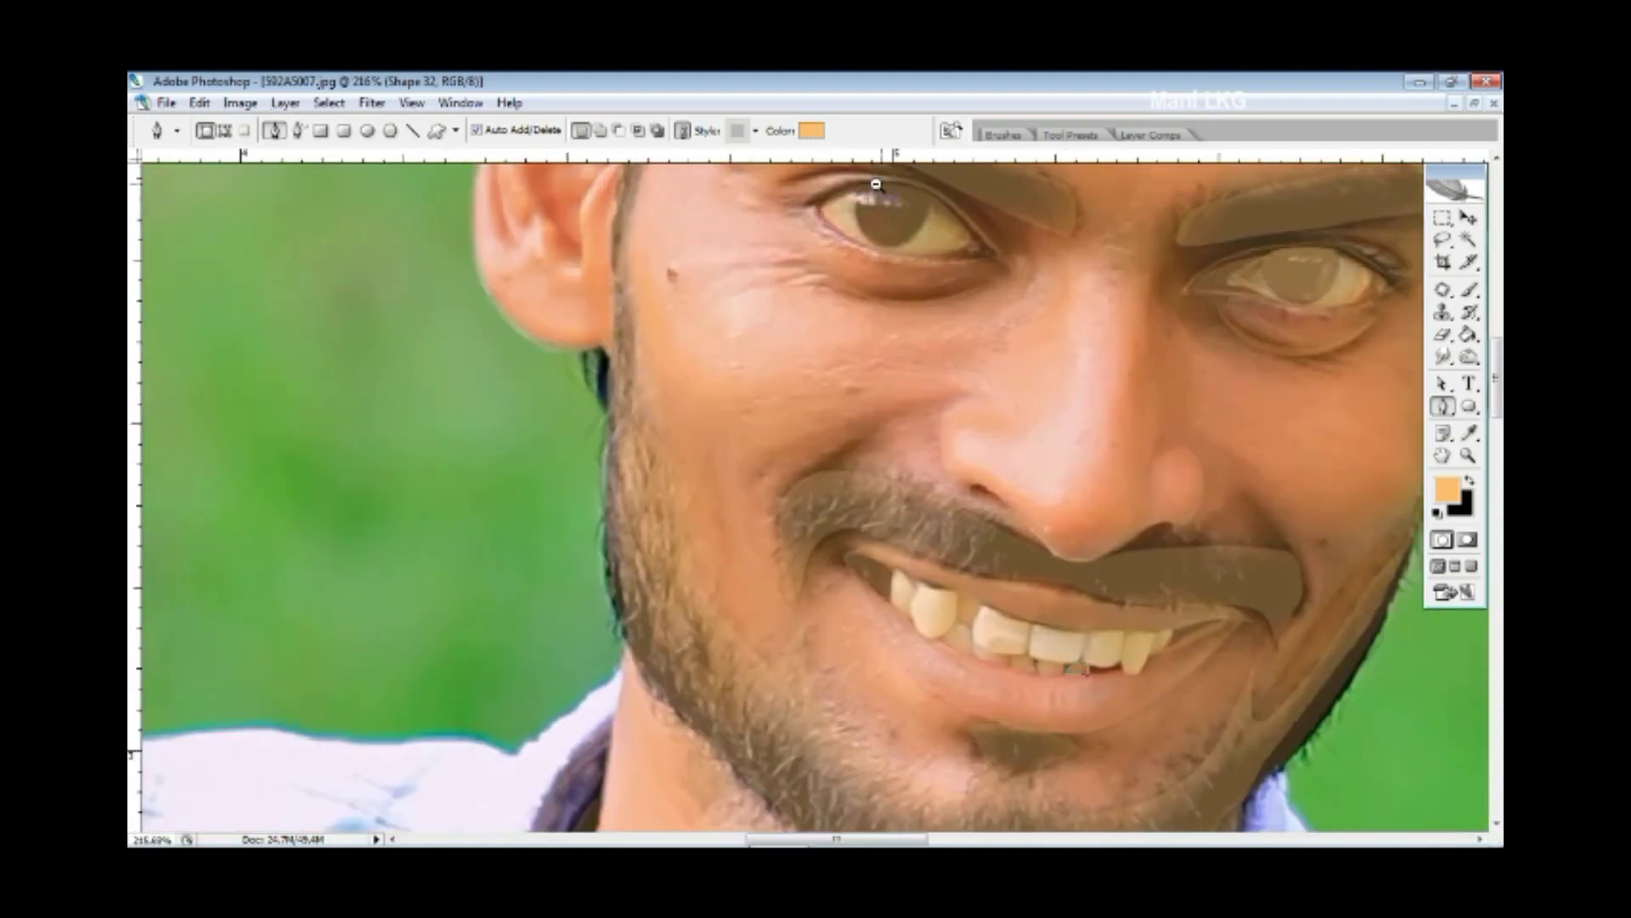
- Zoom into the eye and trace the upper iris as Shape 33
left_click(876, 184)
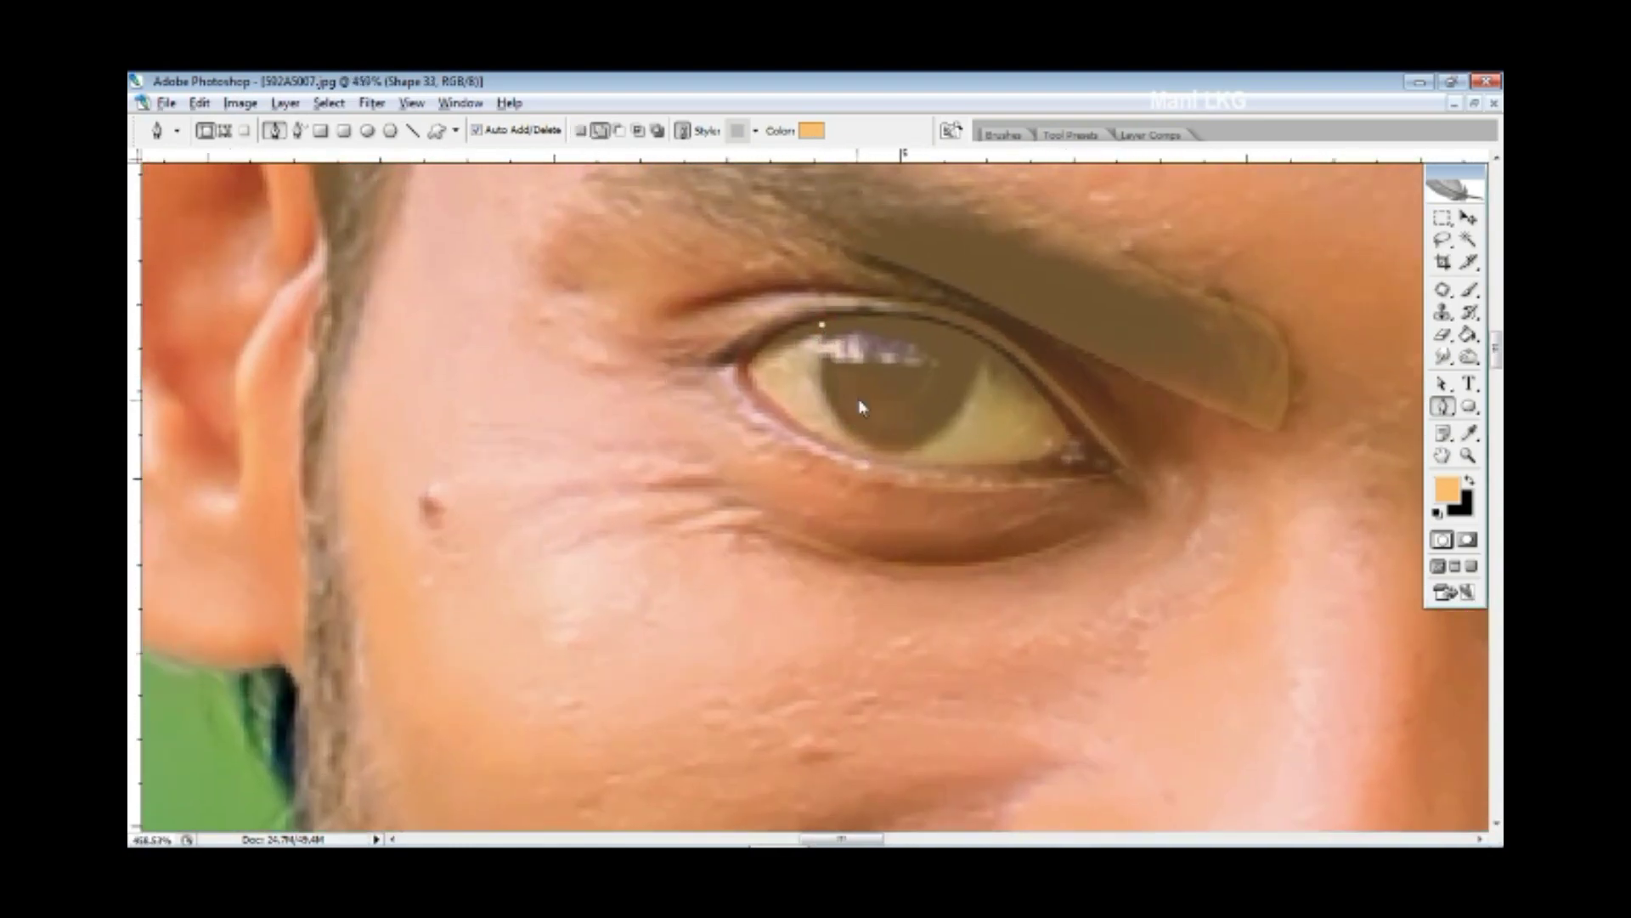
left_click(802, 342)
left_click_drag(905, 460, 938, 449)
left_click(966, 359)
left_click(799, 343)
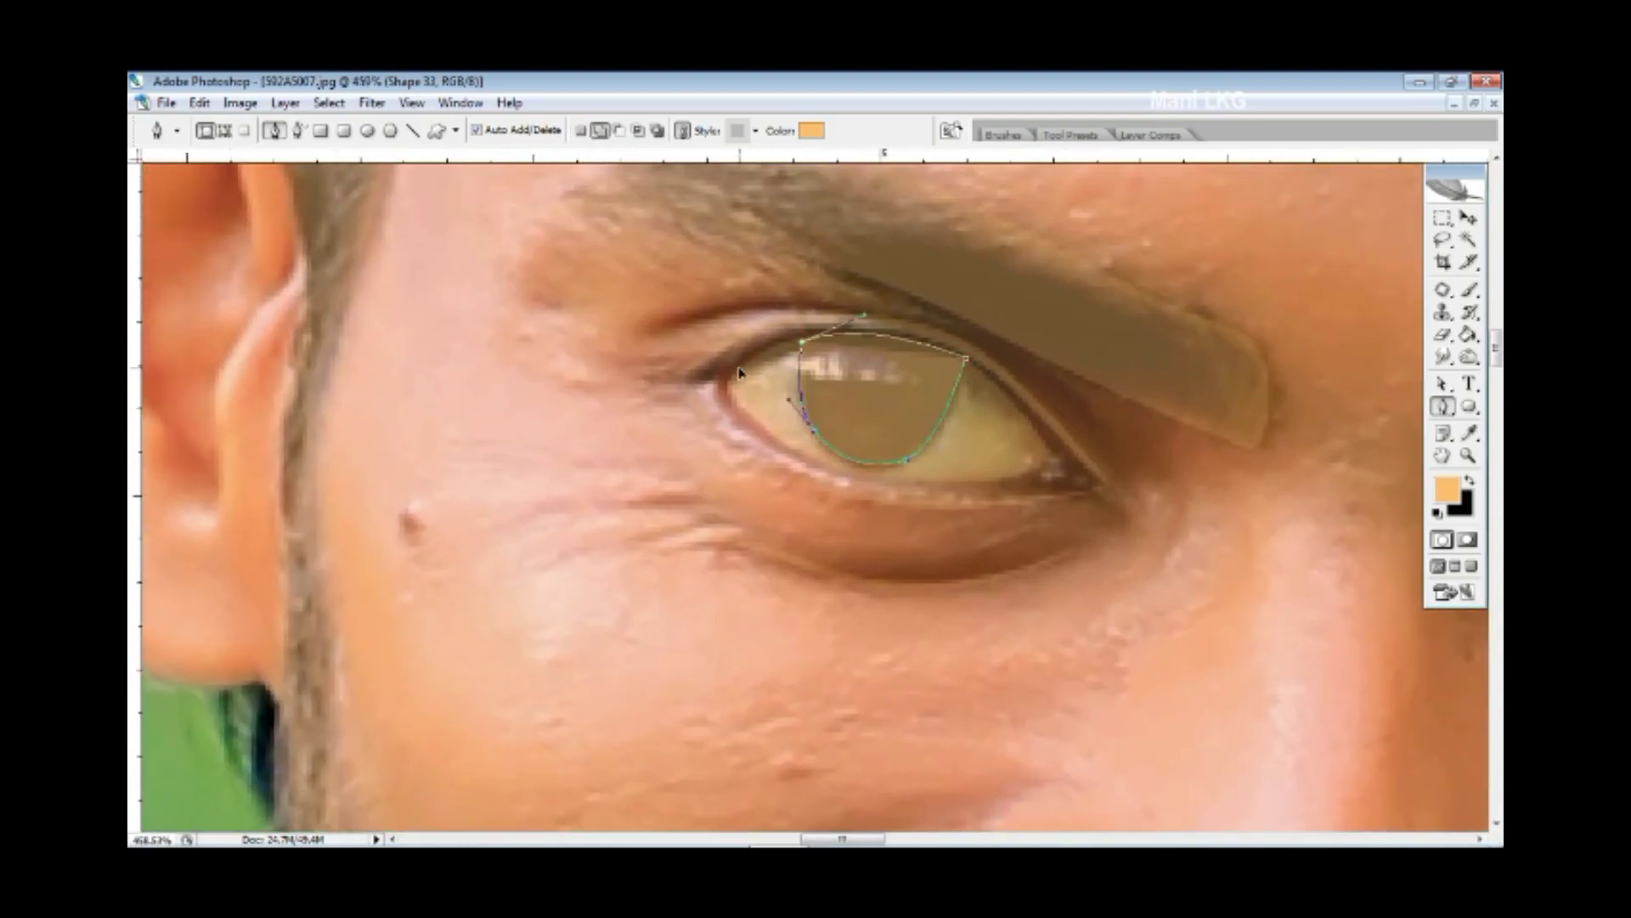
- Trace the shoulder outline with curves toward the base of the neck
scroll(799, 343, "down", 2)
scroll(800, 343, "down", 3)
left_click_drag(629, 417, 616, 205)
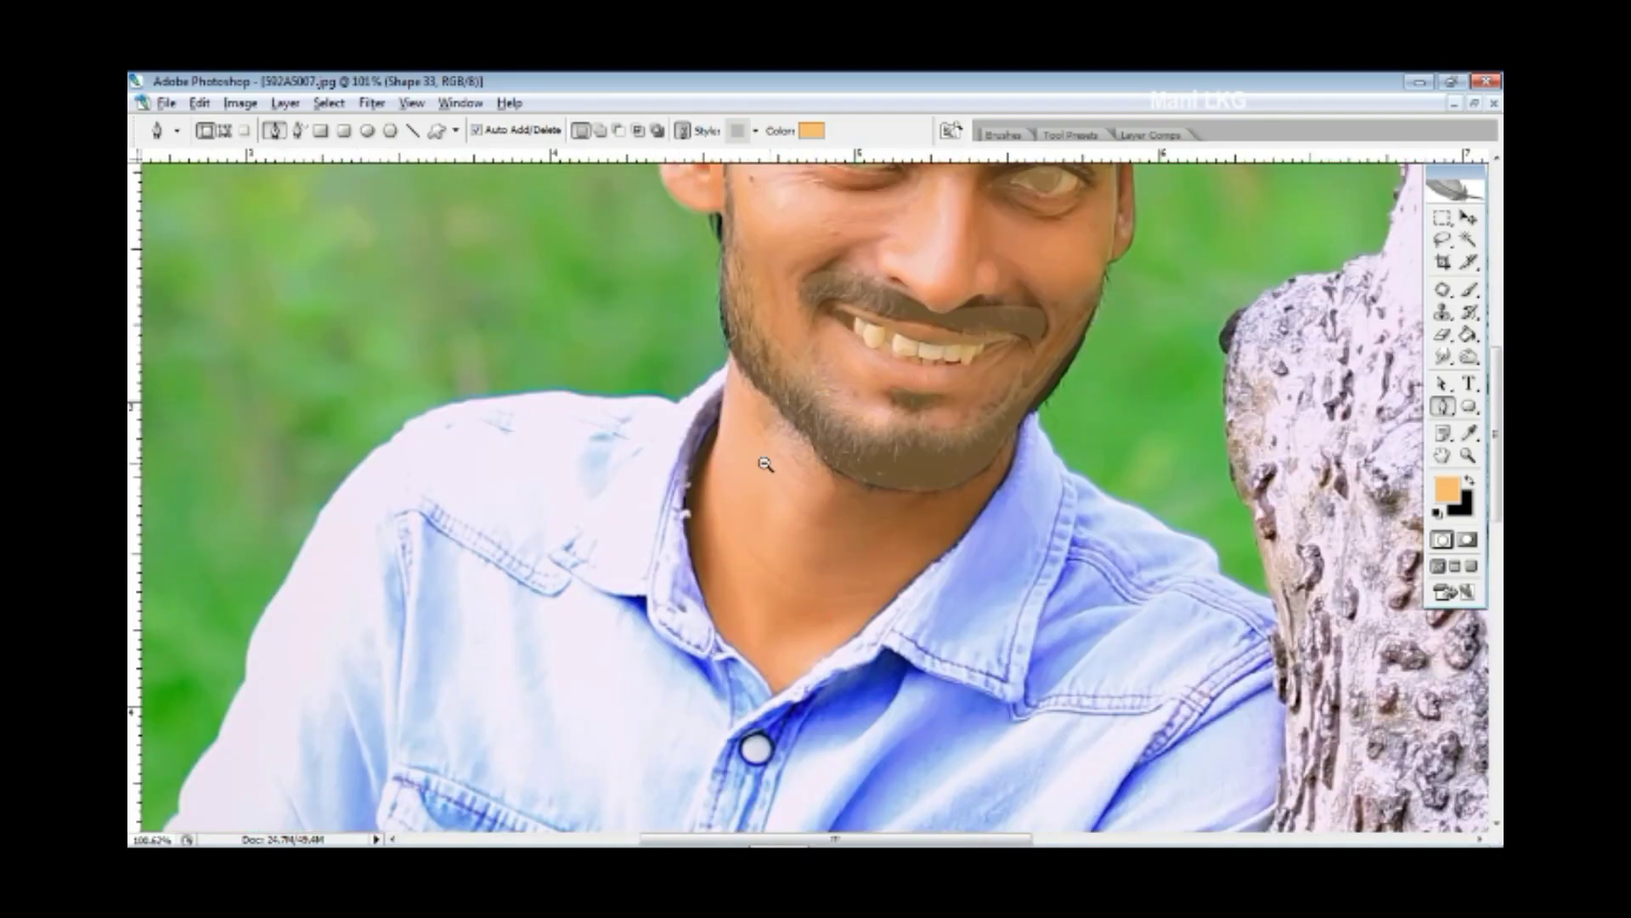
scroll(565, 444, "up", 1)
mouse_move(565, 445)
left_mouse_down()
mouse_move(419, 602)
mouse_move(477, 542)
mouse_move(518, 424)
left_mouse_up()
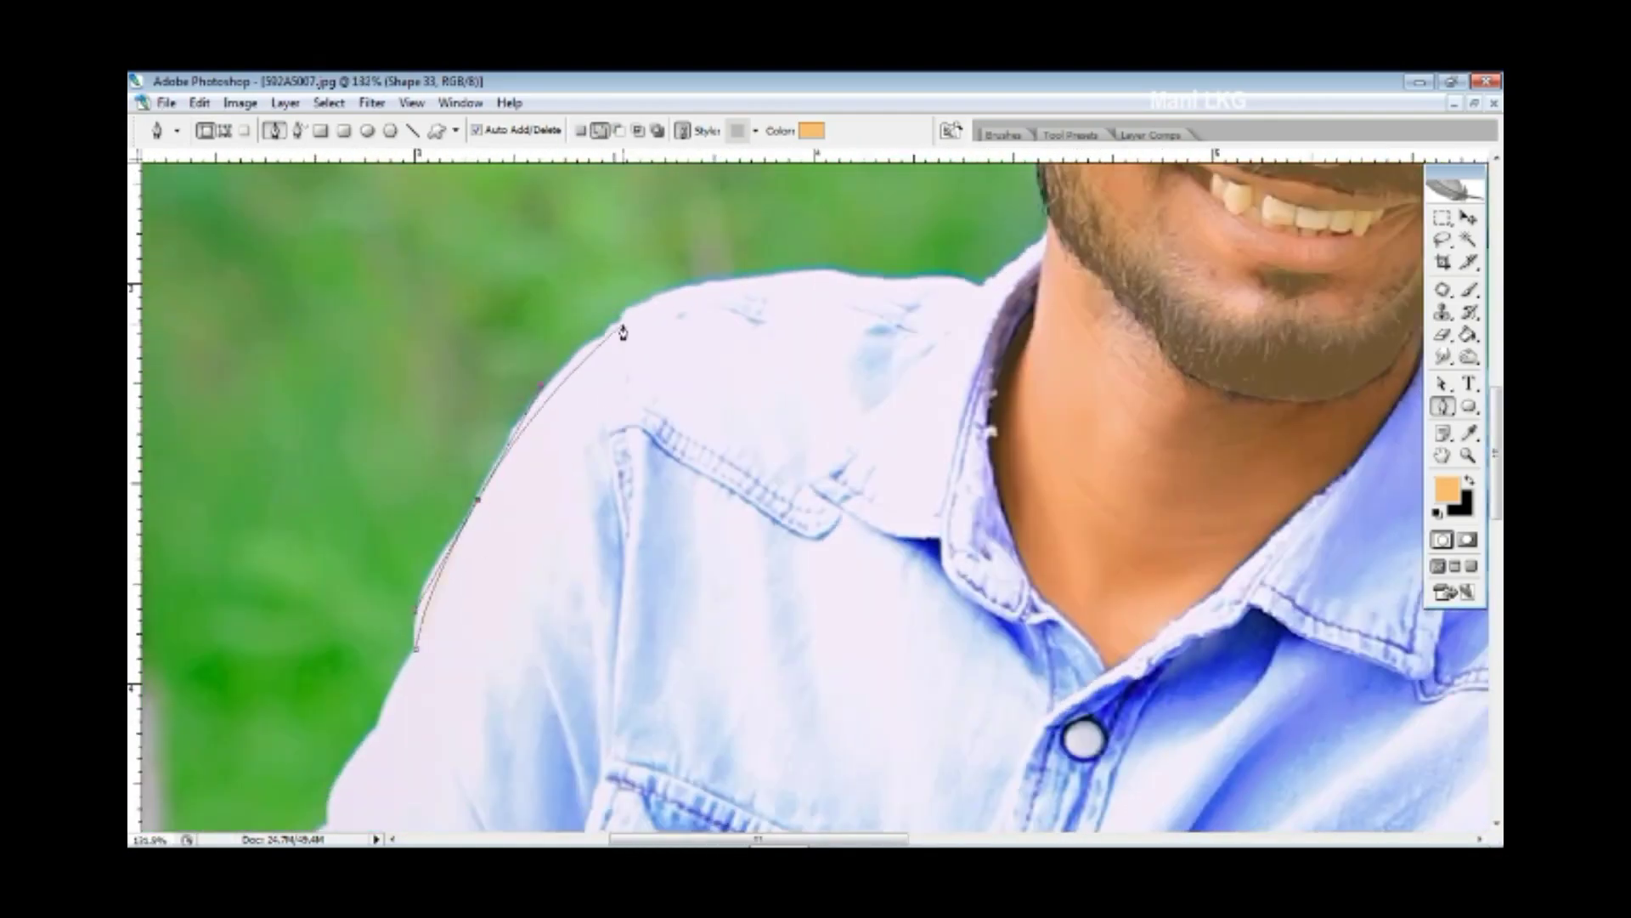
left_click_drag(647, 314, 697, 297)
left_click_drag(844, 285, 892, 284)
left_click(953, 290)
left_click_drag(990, 295, 824, 452)
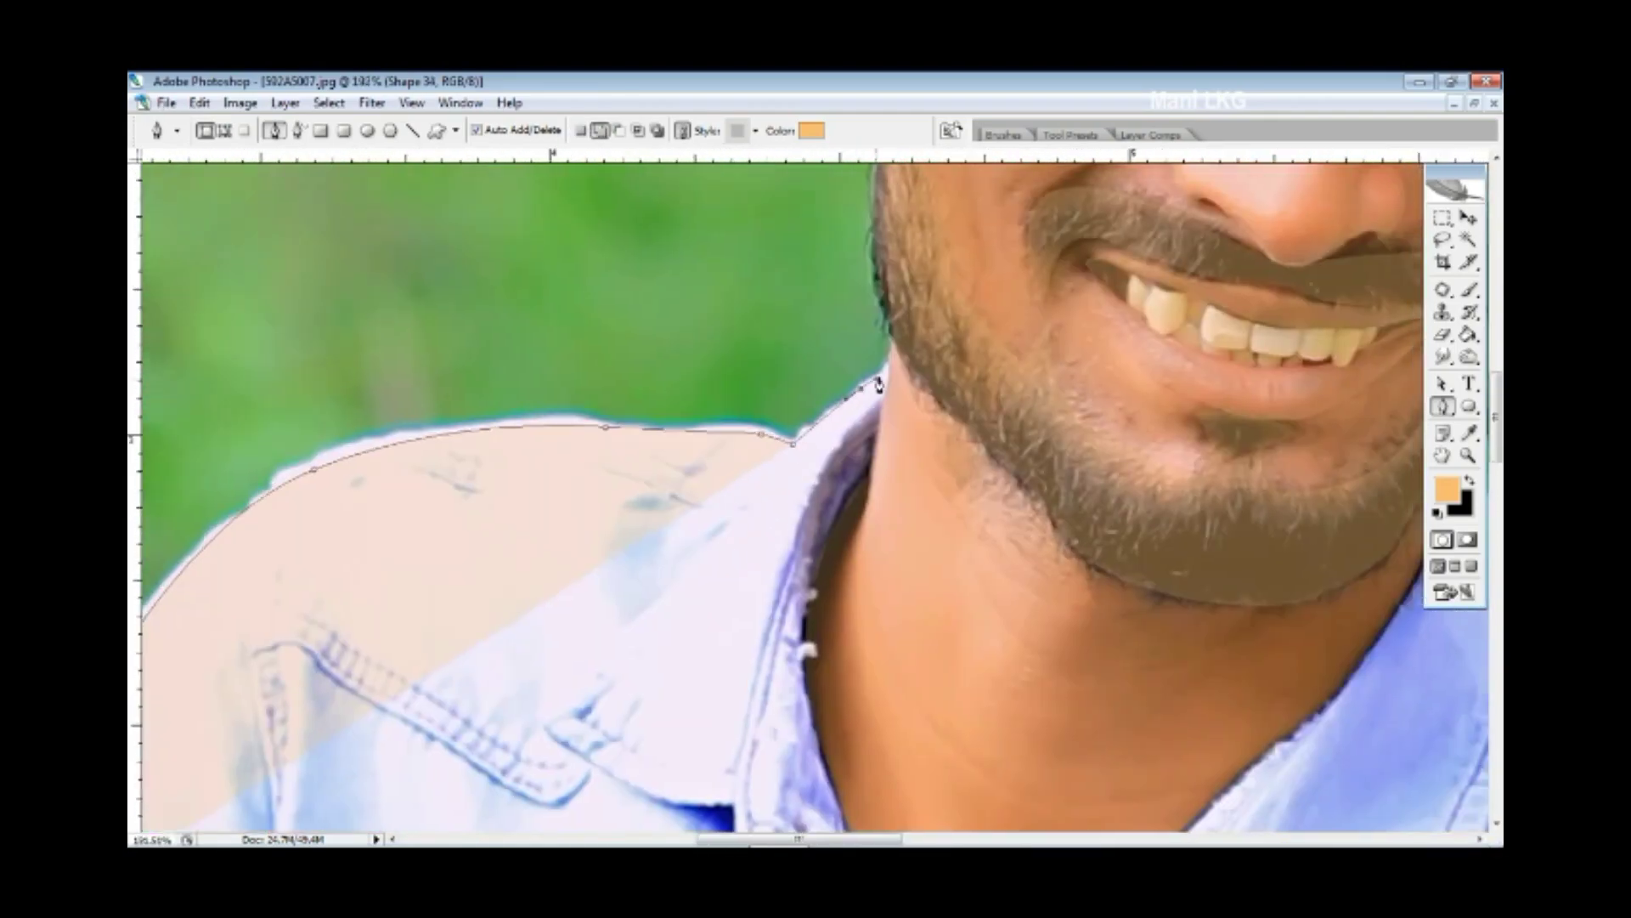
left_click(891, 361)
- Continue the outline down the neck to the collar's V
scroll(870, 482, "down", 3)
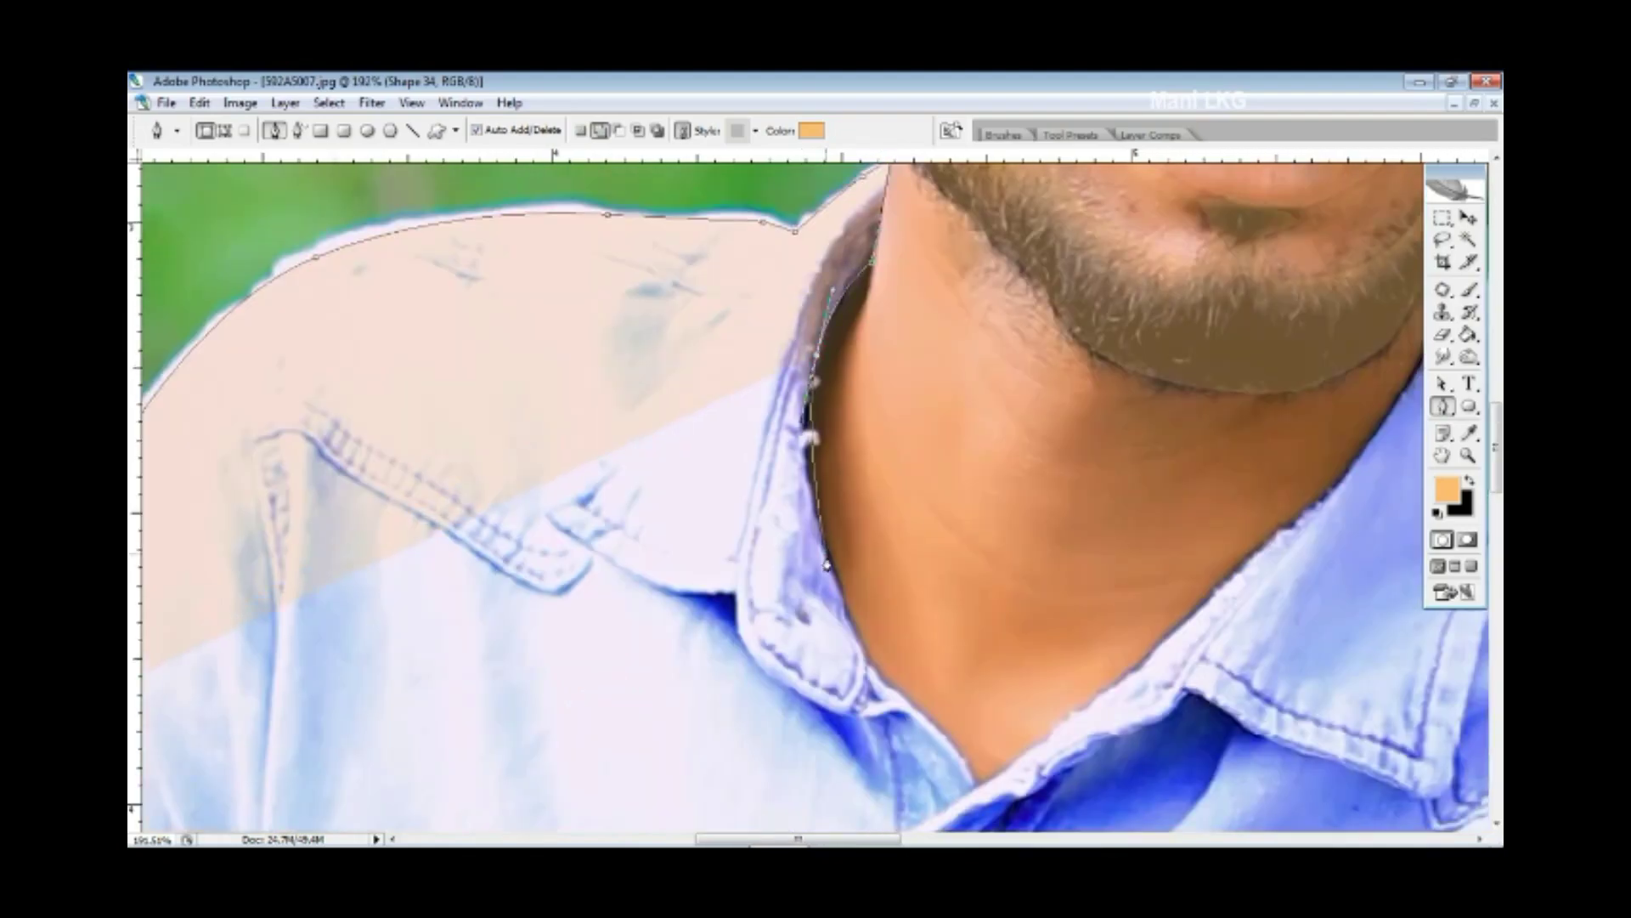
left_click(814, 340)
left_click(863, 636)
scroll(863, 636, "up", 3)
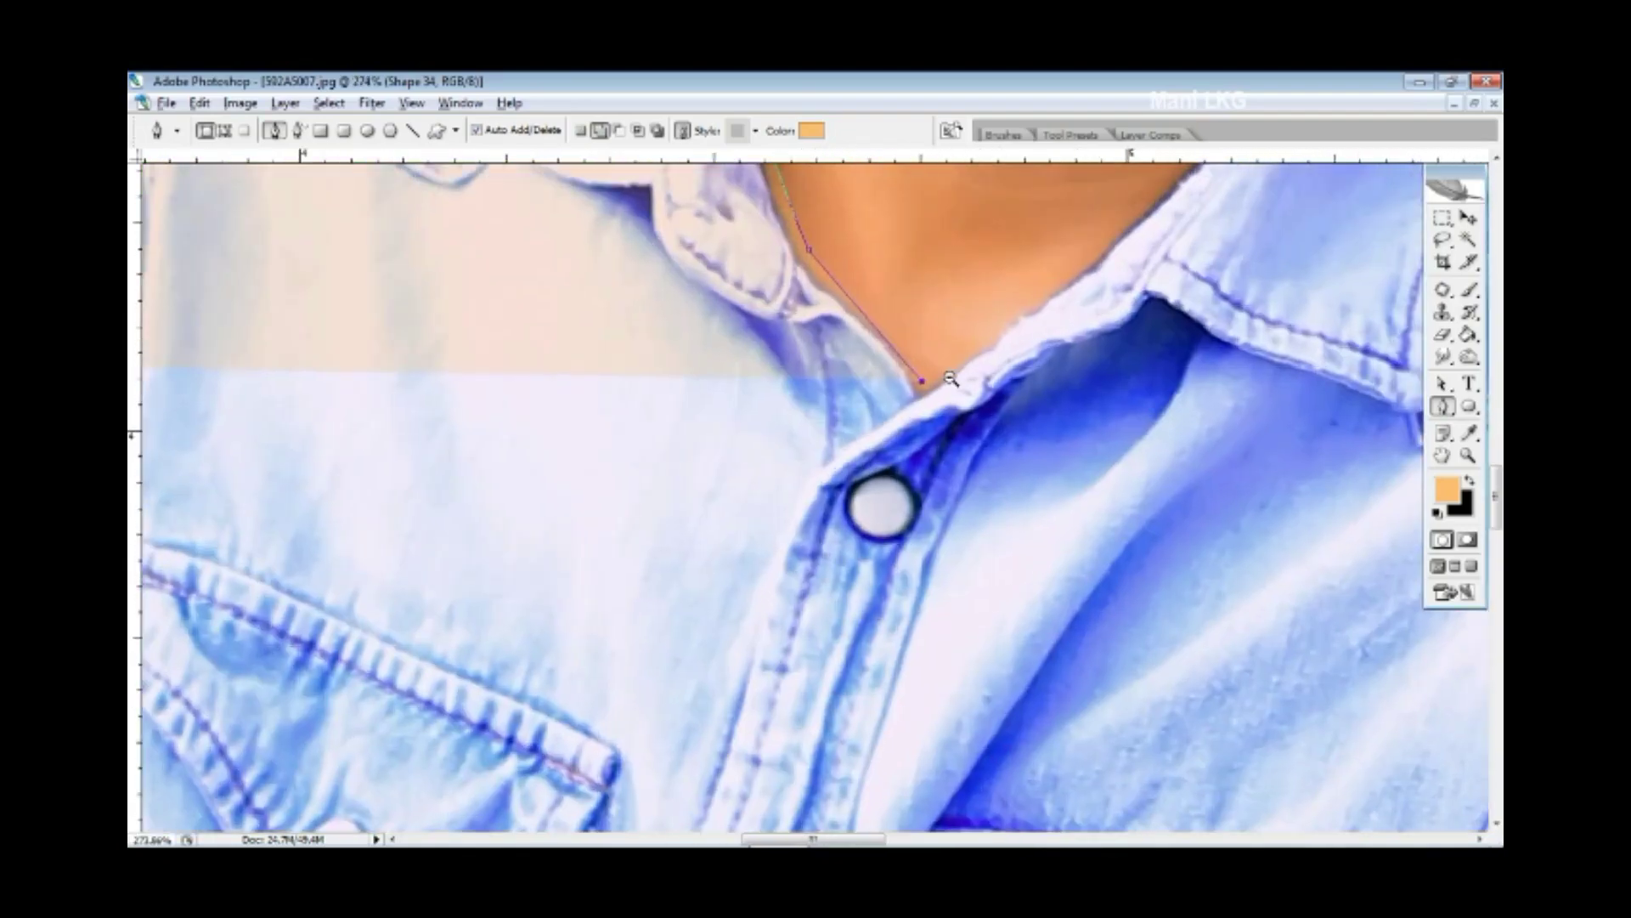
left_click(890, 417)
left_click_drag(736, 290, 932, 597)
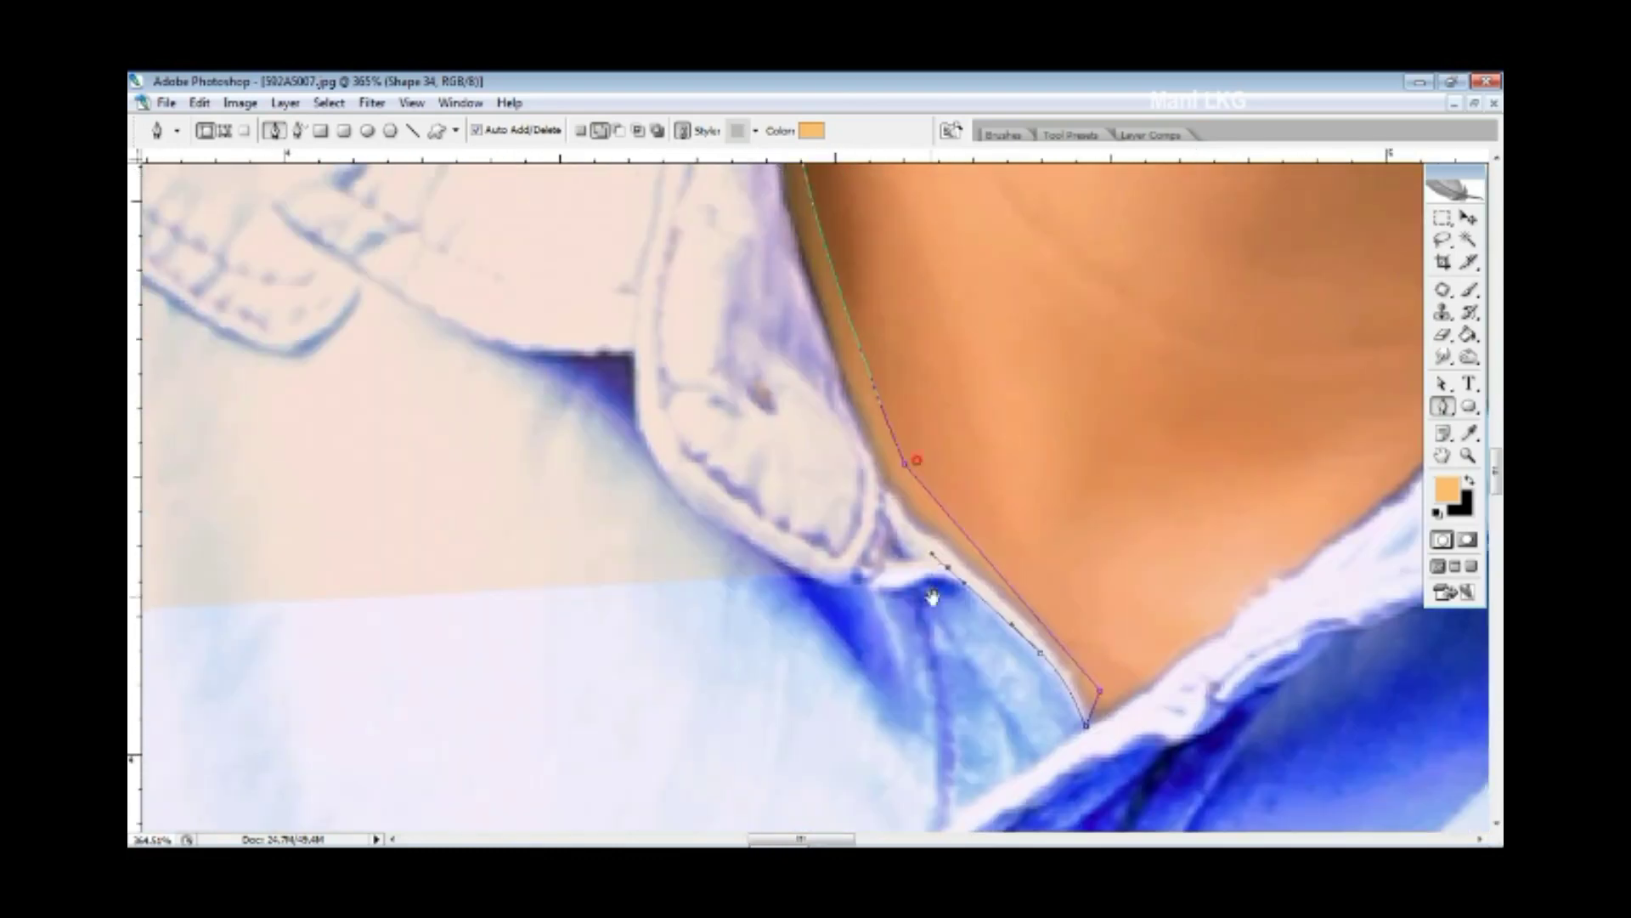
- Select a shape layer under the cursor and toggle its opacity to see the photo
key("v")
right_click(1052, 335)
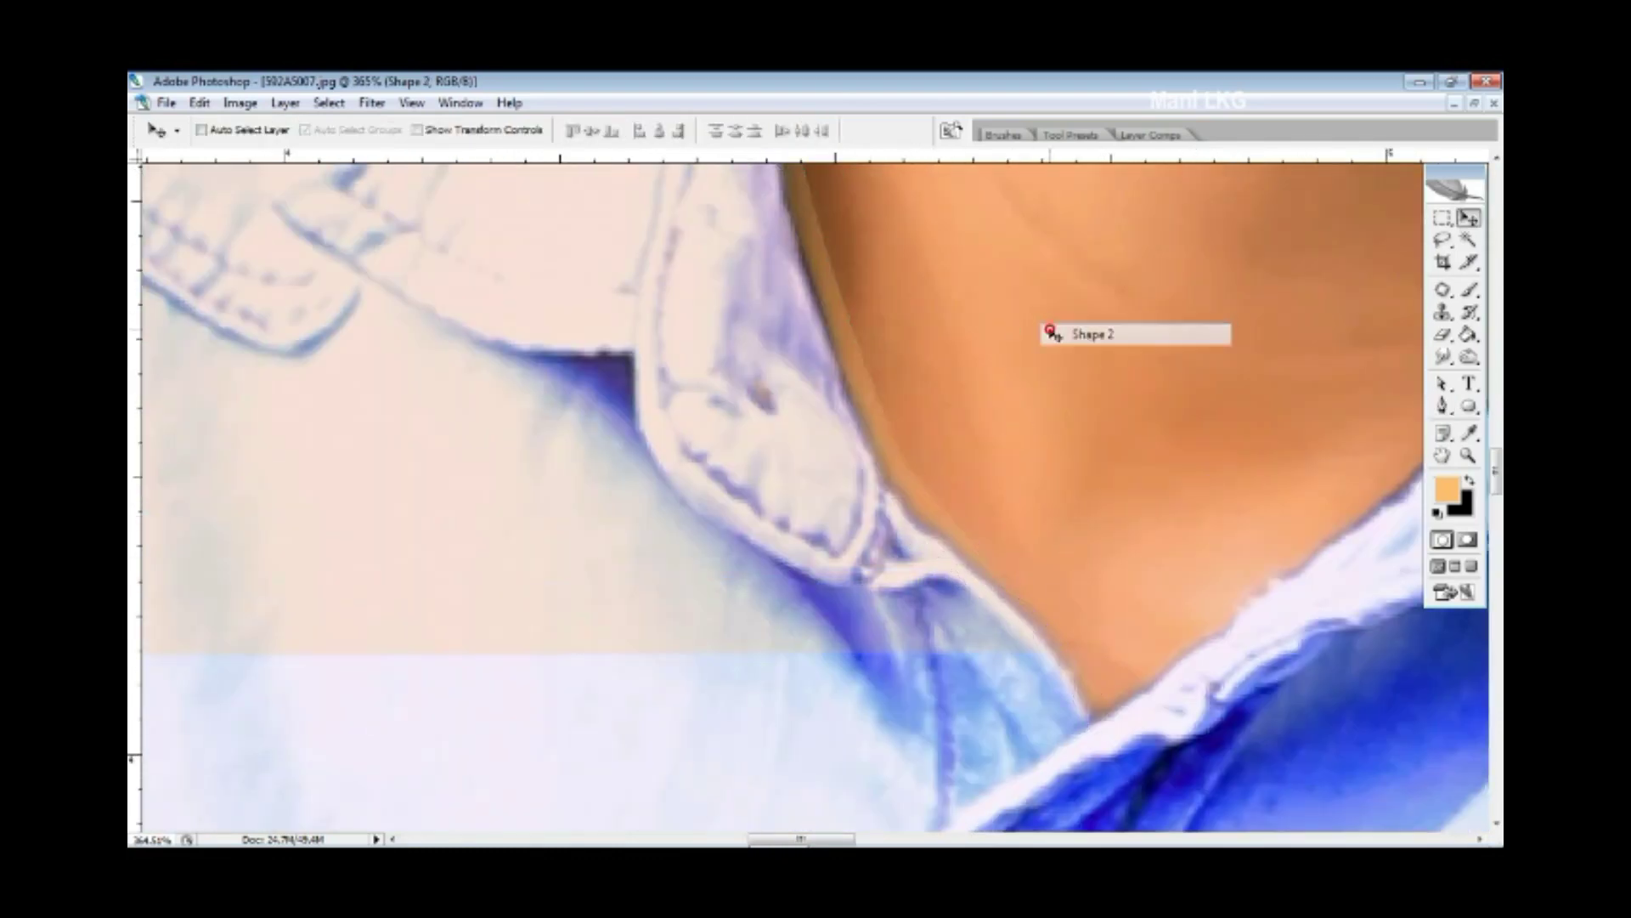
left_click(1105, 334)
key("F7")
left_click(1215, 363)
key("0")
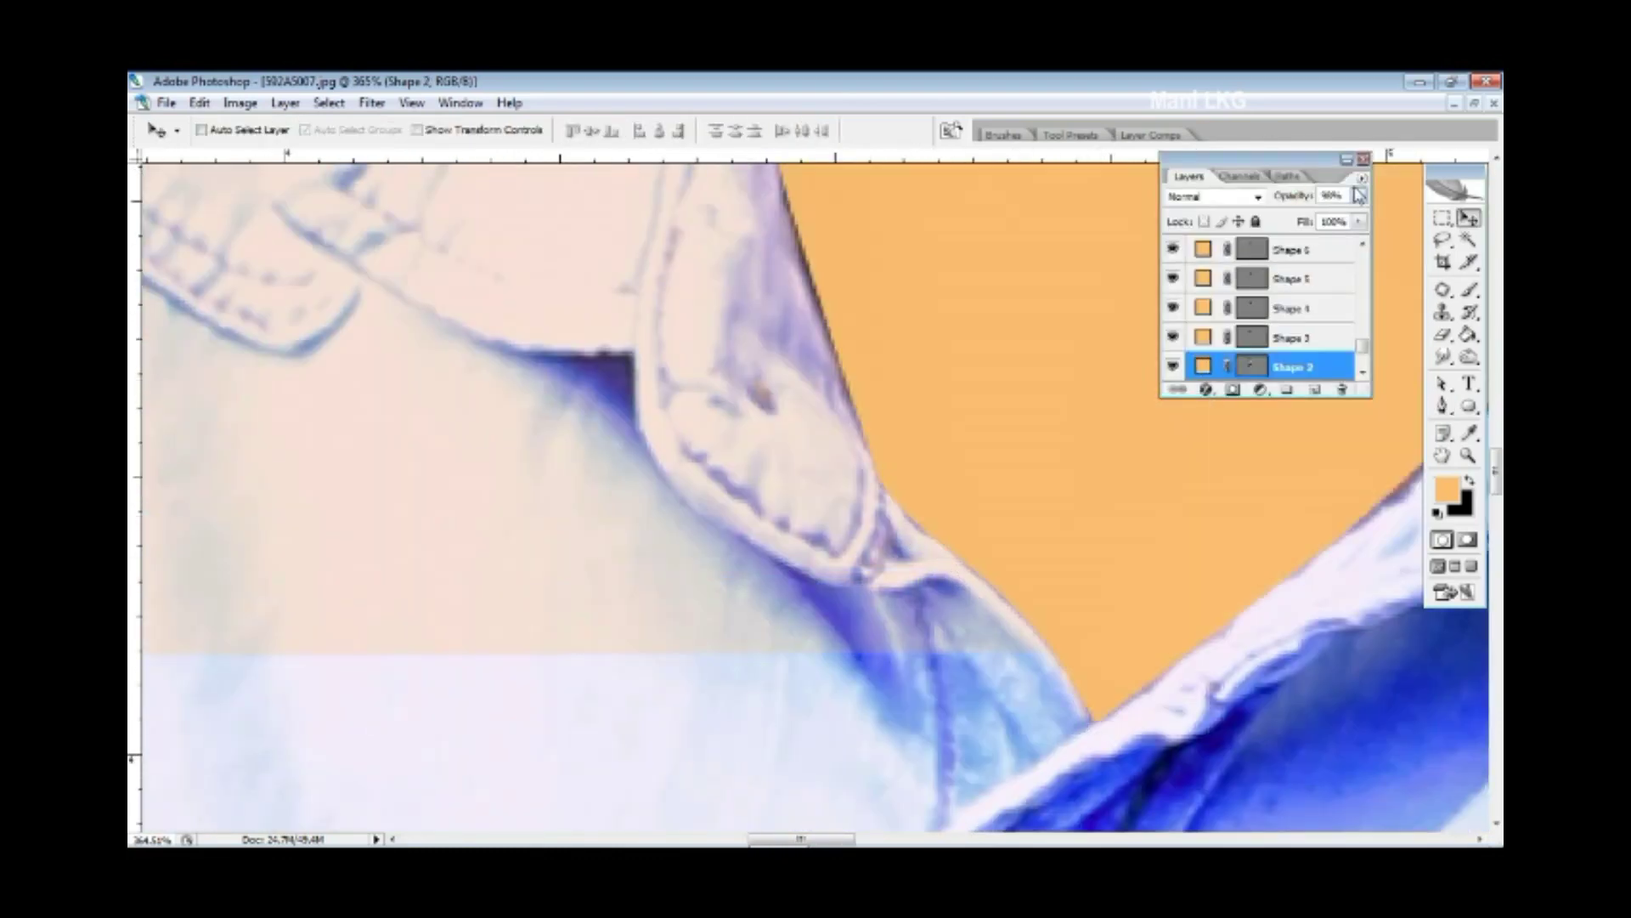
key("F7")
key("p")
key("5")
key("0")
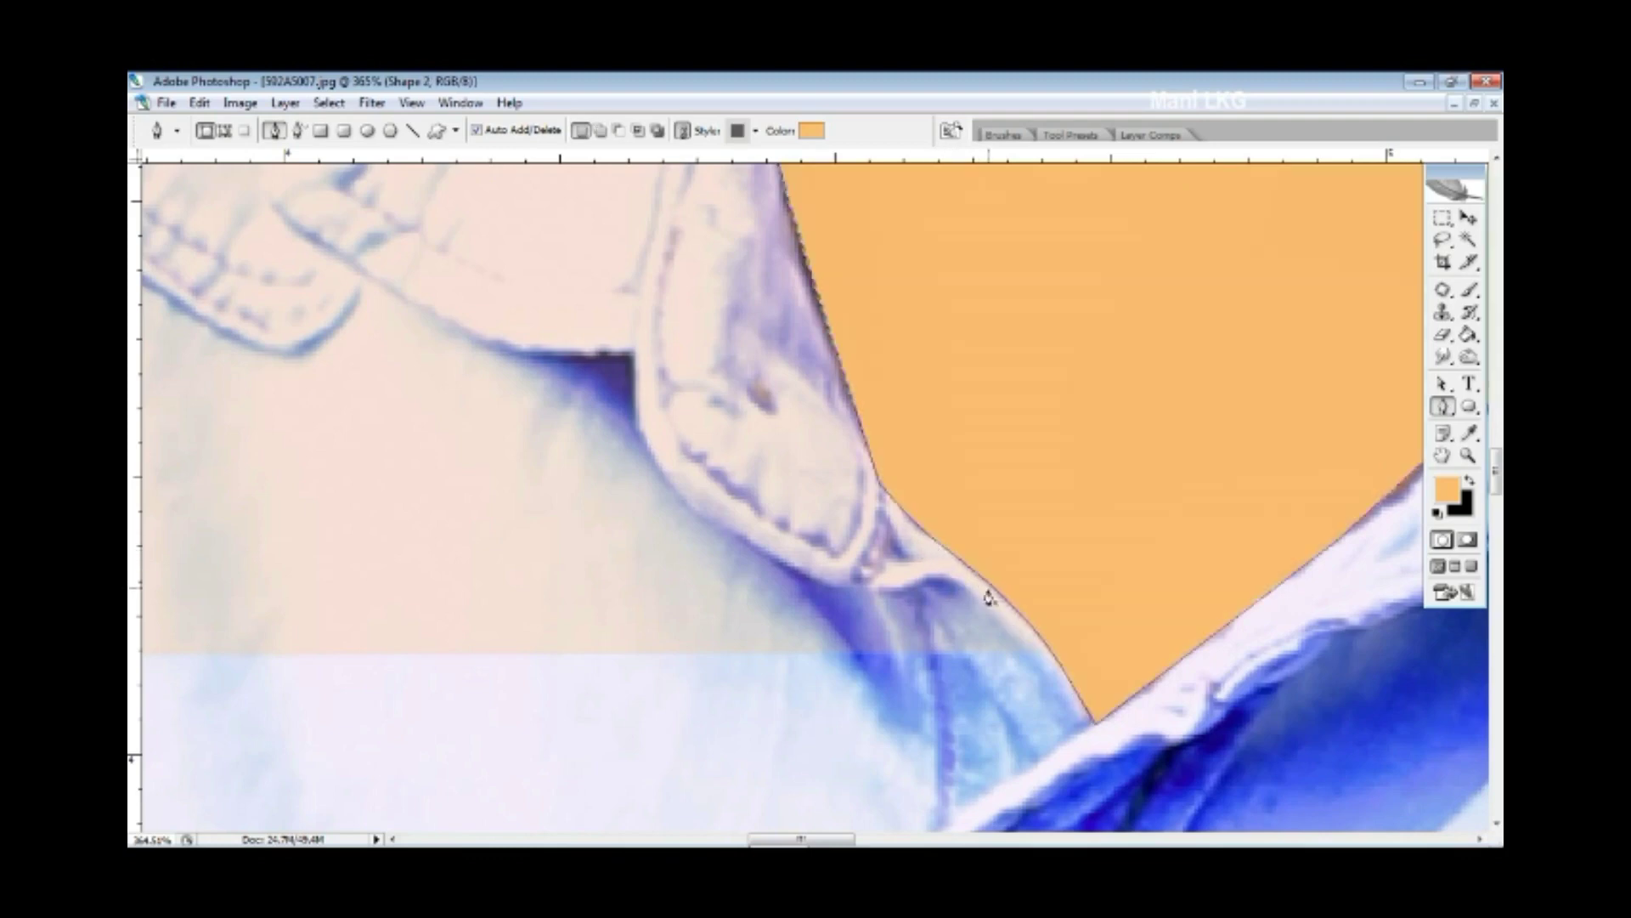
- Pick the top shape layer under the cursor, undo, and reopen the Layers panel
key("v")
right_click(910, 564)
left_click(944, 587)
key("p")
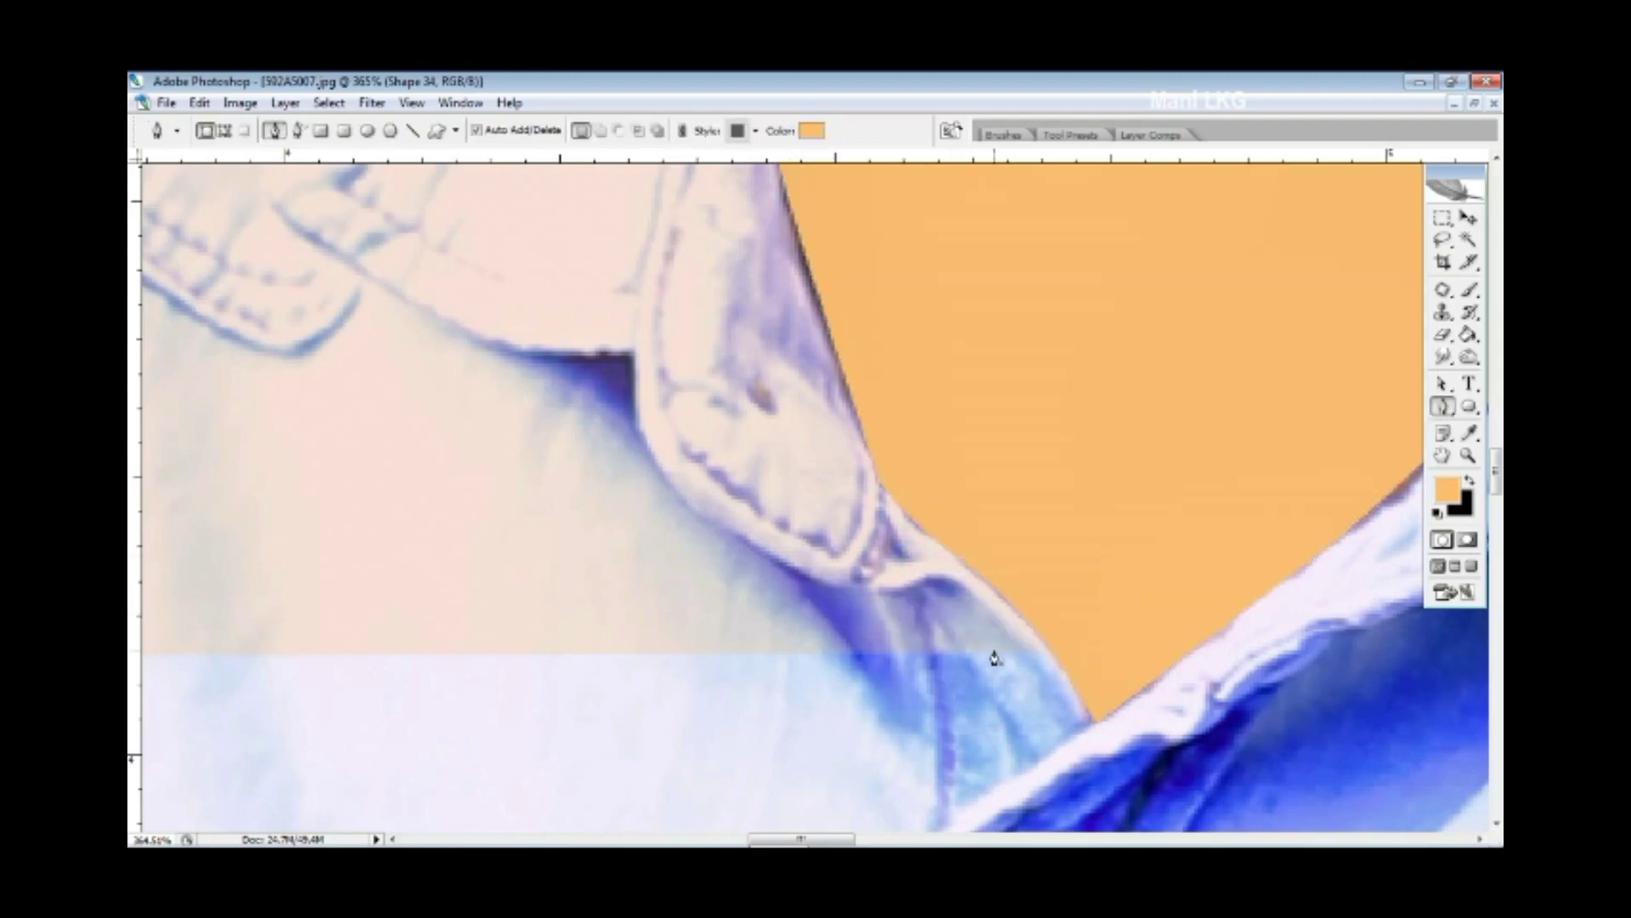
key("ctrl+z")
scroll(1045, 612, "down", 1)
key("F7")
- Select Shape 6, then scroll up and select Shape 34 in the Layers panel
scroll(1181, 323, "up", 5)
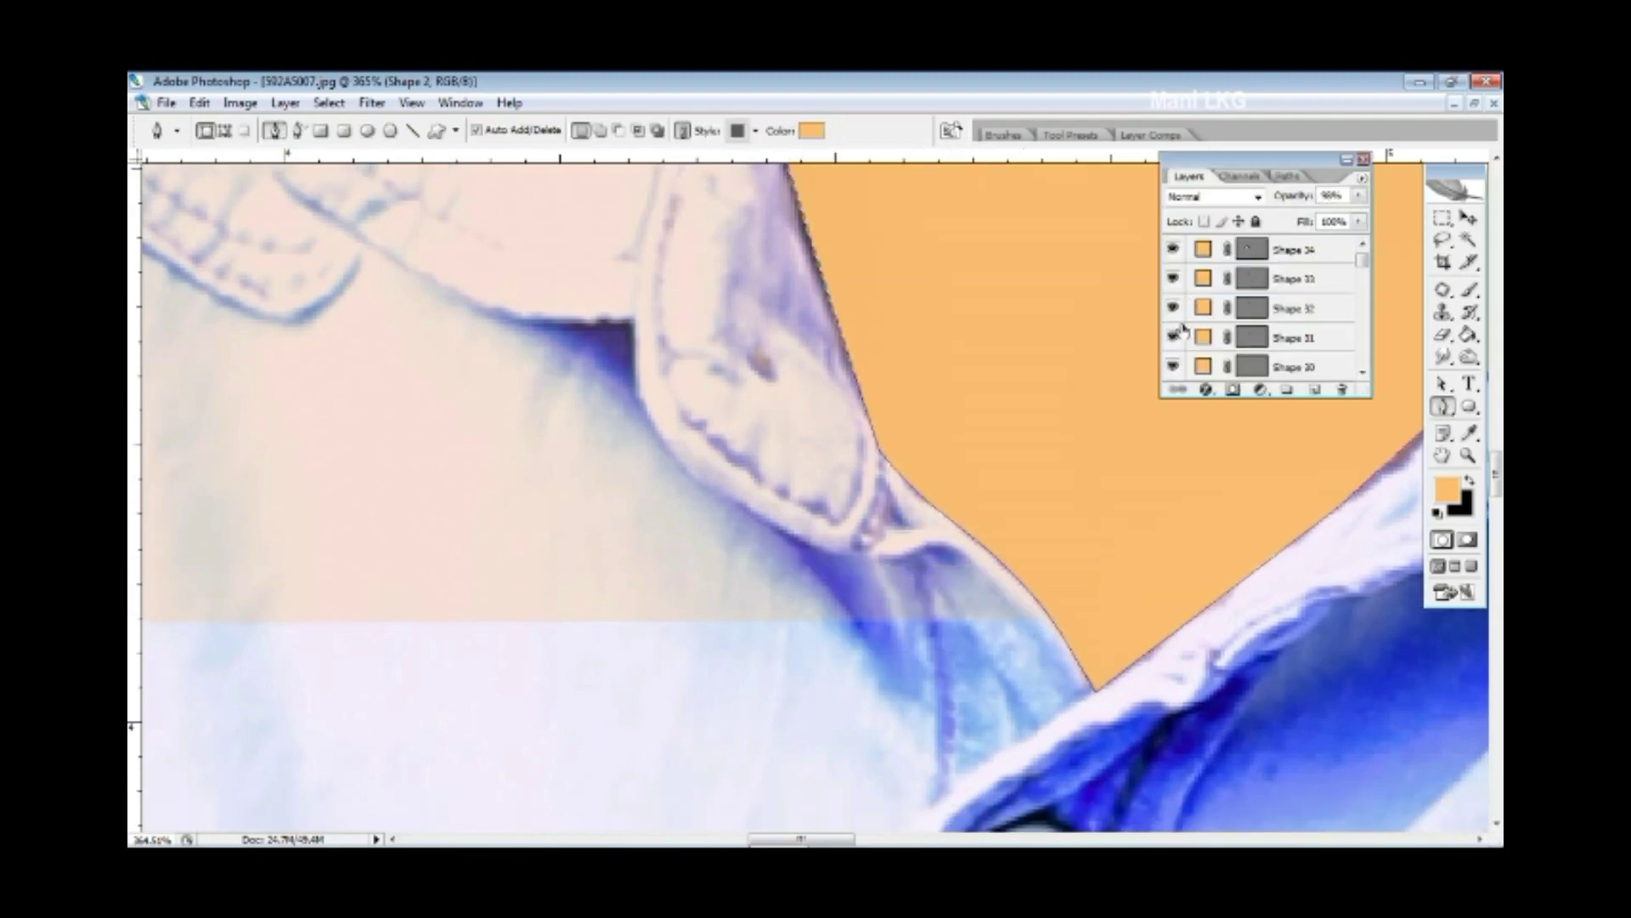
scroll(1215, 306, "down", 10)
scroll(1241, 264, "up", 2)
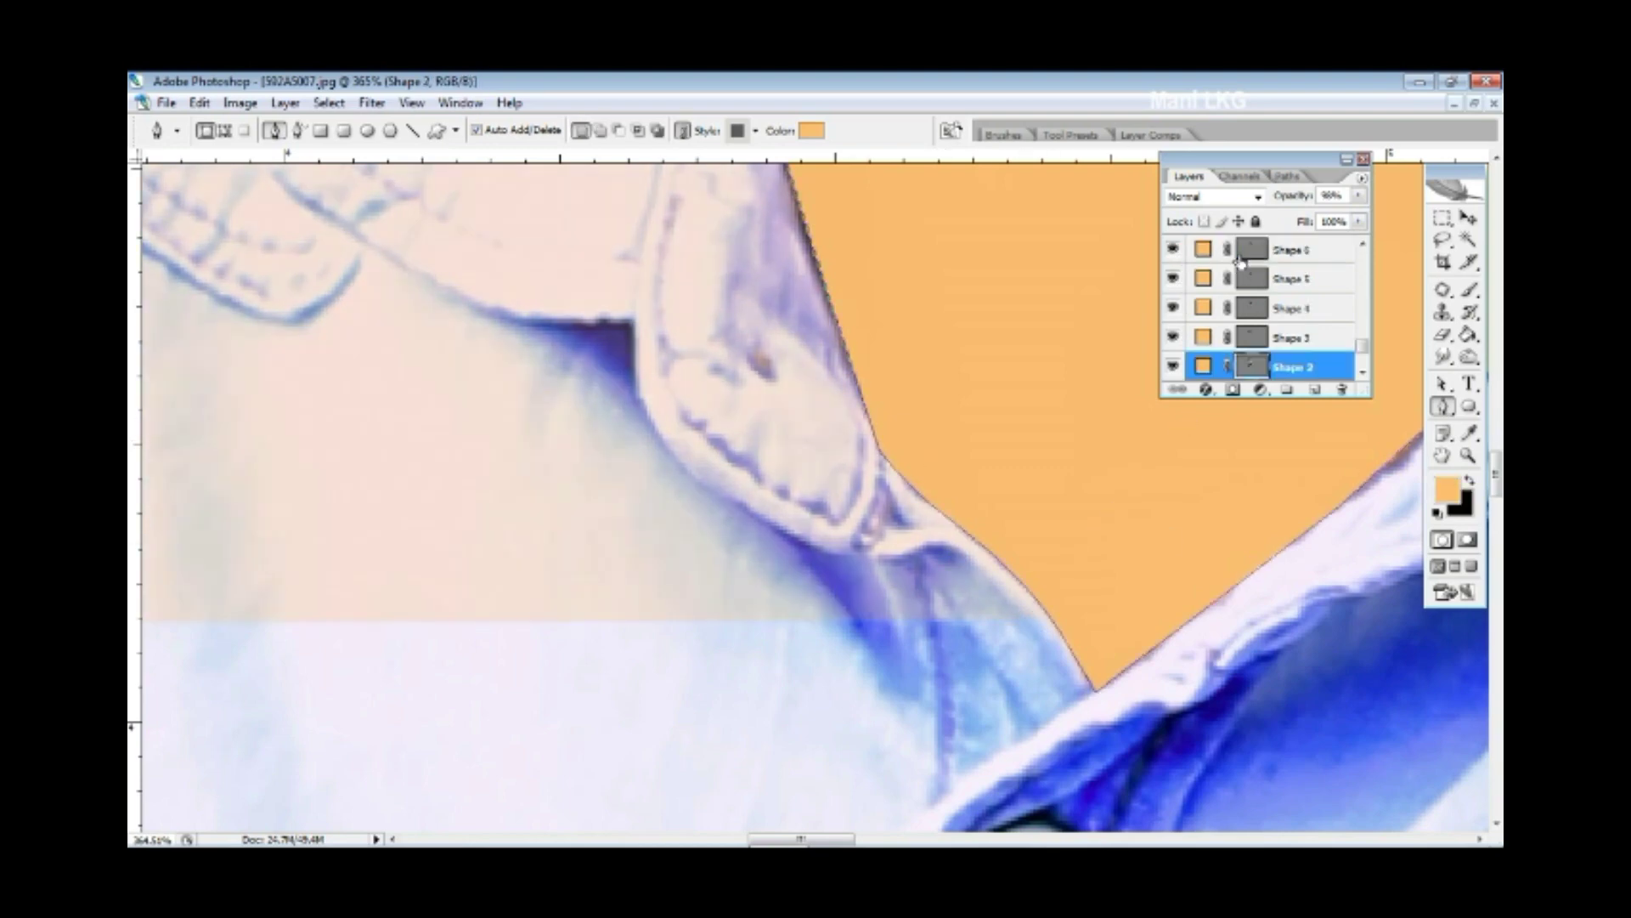
left_click(1241, 255)
key("ctrl+z")
key("ctrl+z")
left_click(1172, 249)
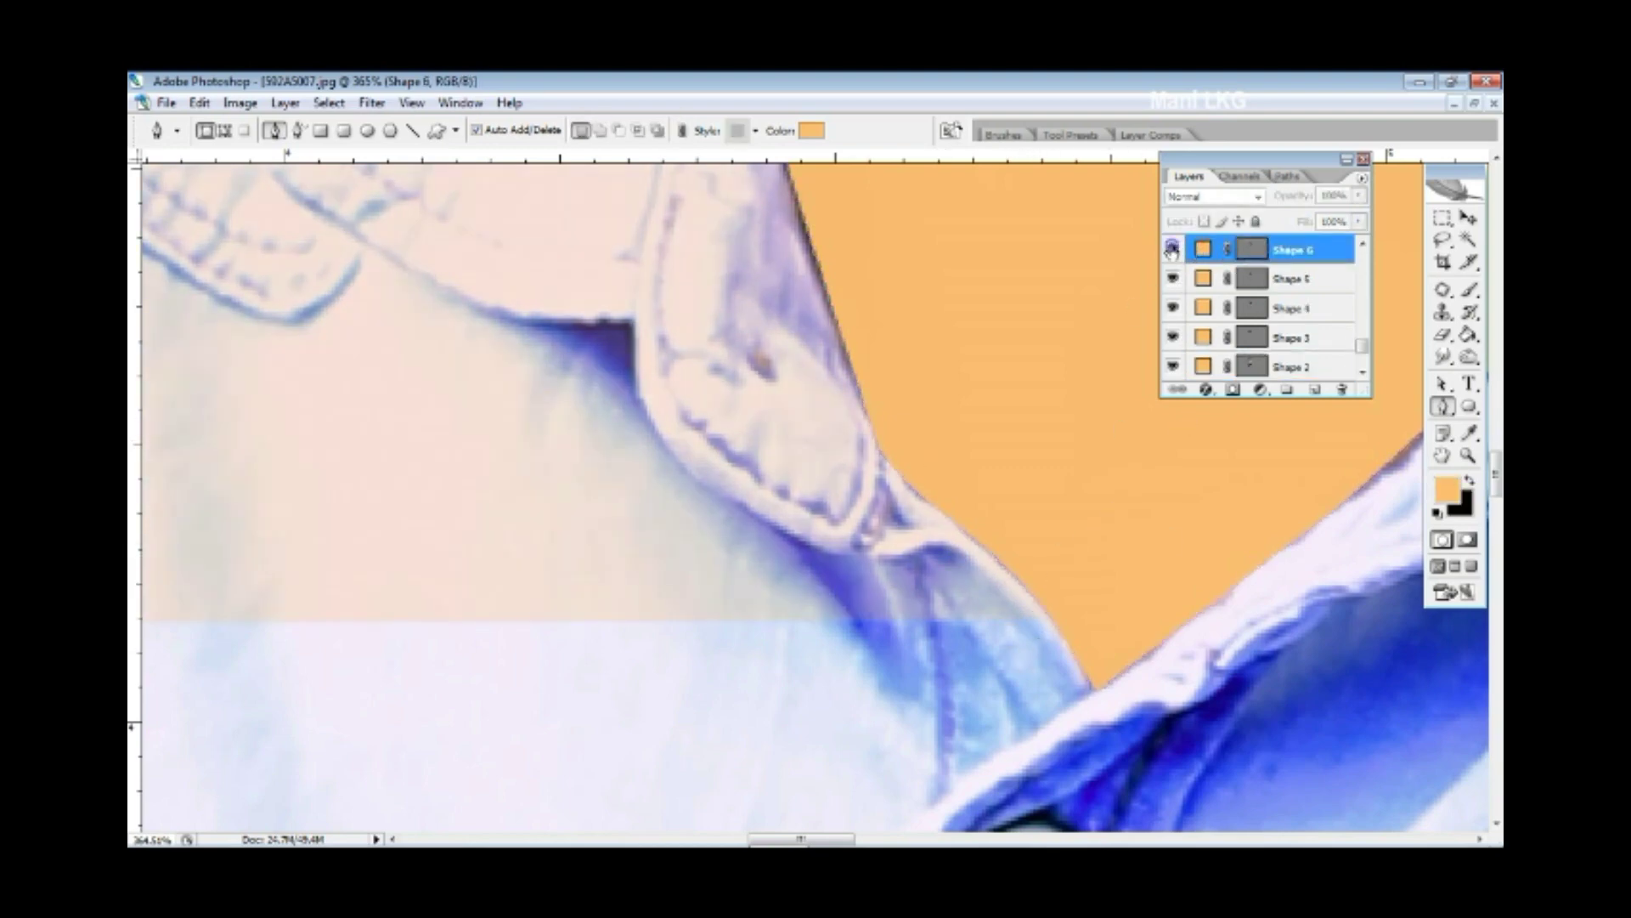
scroll(1214, 321, "up", 1)
scroll(1213, 321, "up", 9)
left_click(1203, 249)
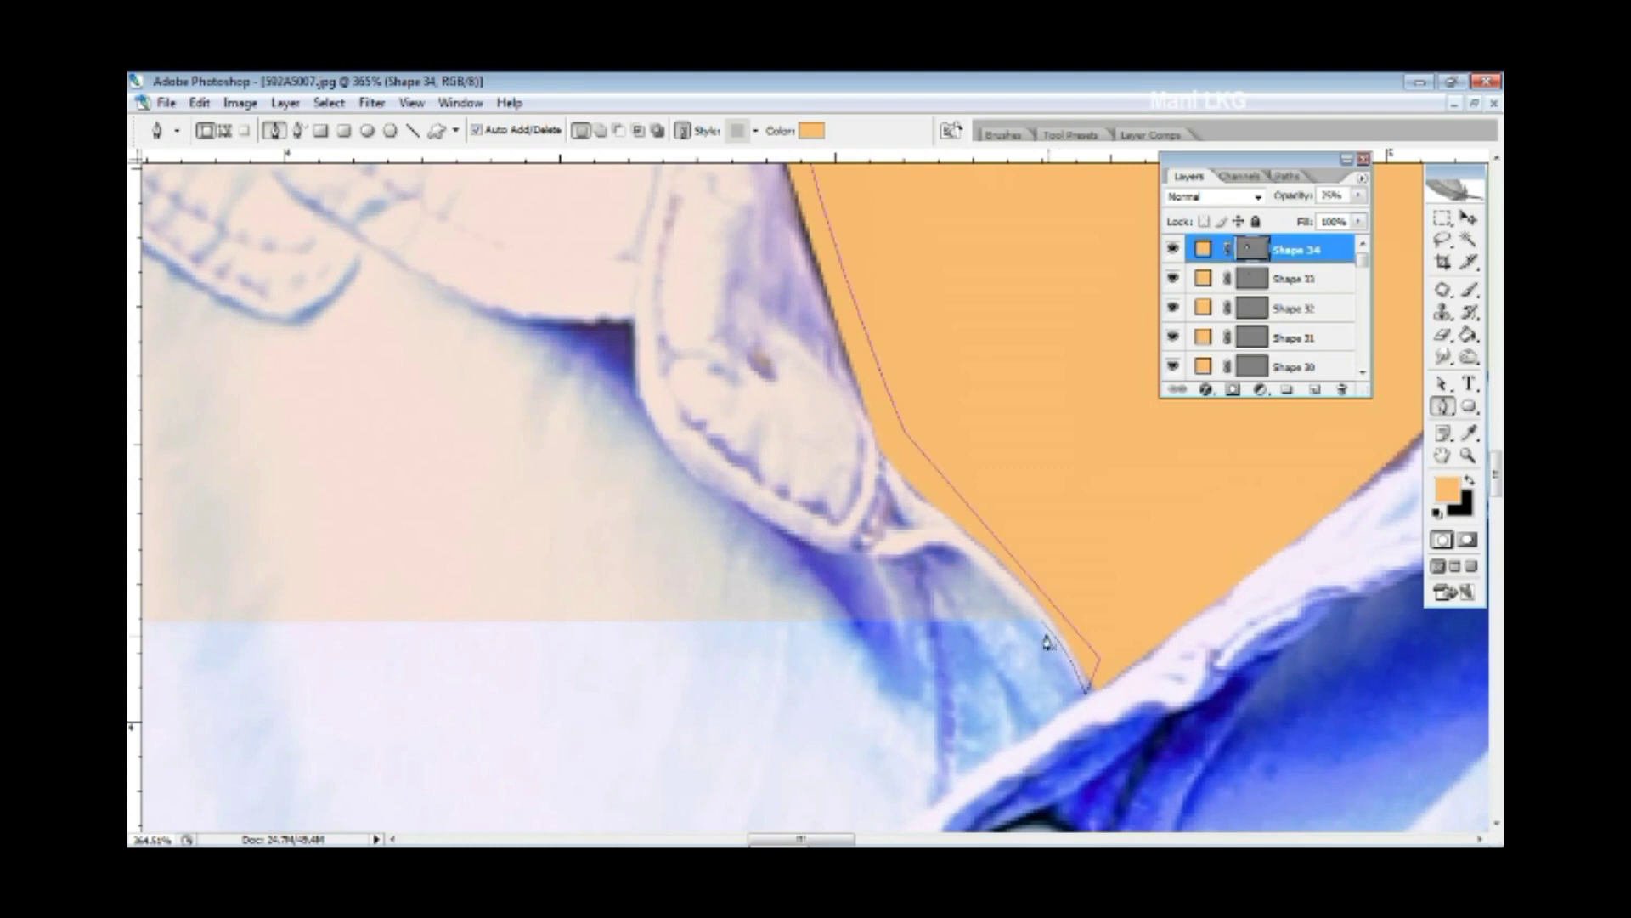
key("ctrl+z")
key("ctrl+z")
- Place anchors along the shirt's outer shoulder edge beside the green background
scroll(884, 424, "up", 3)
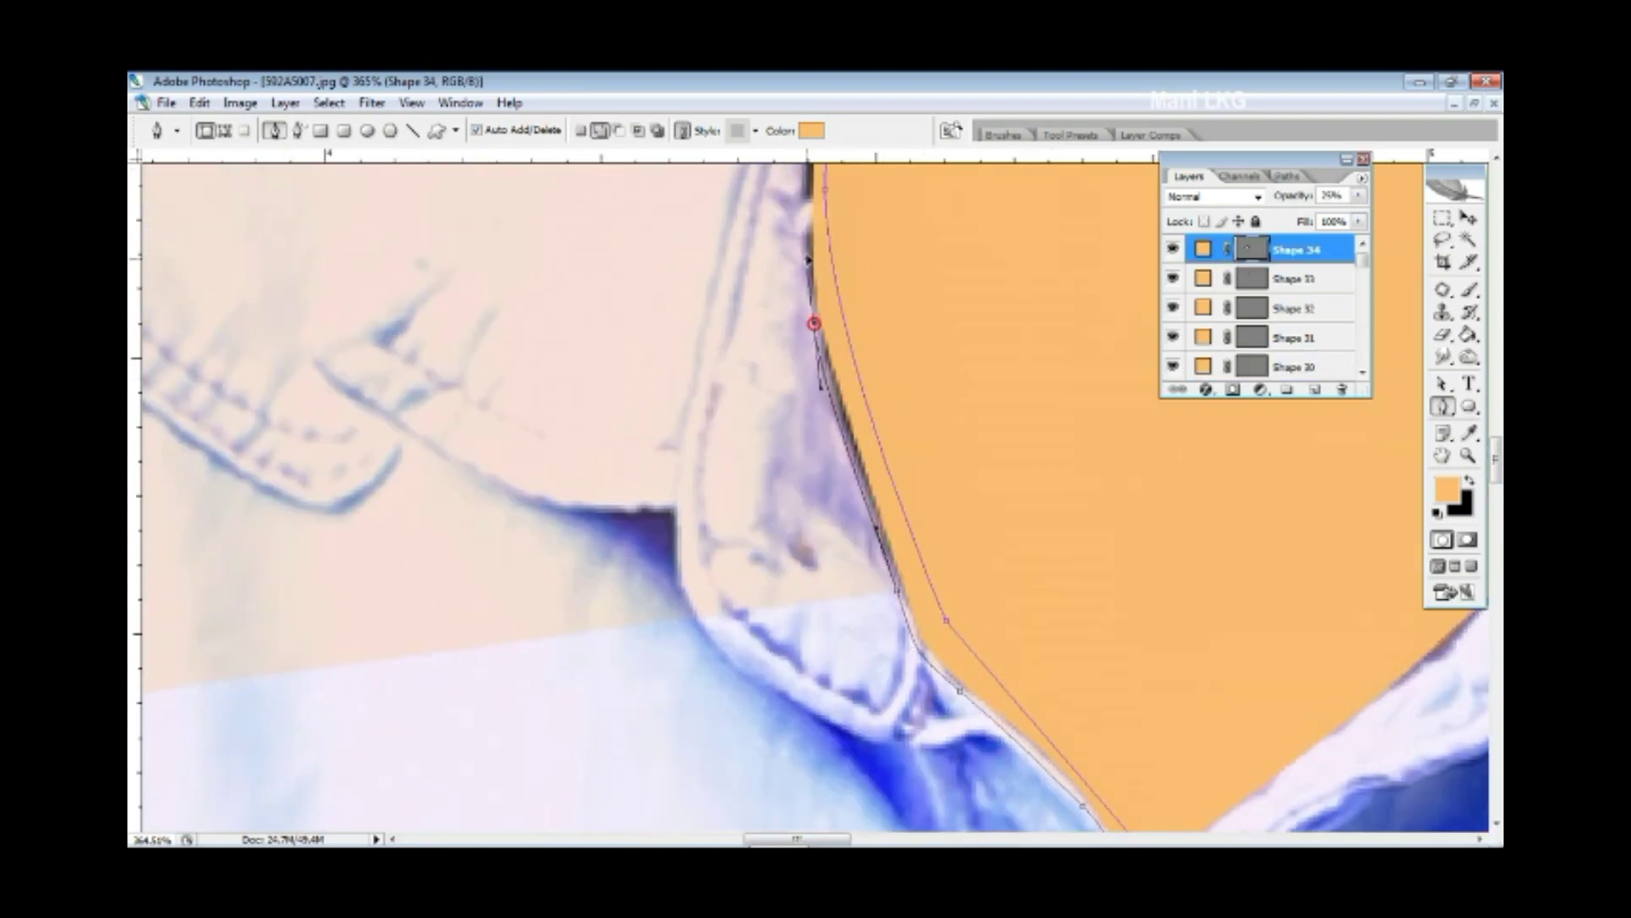
scroll(862, 353, "up", 2)
mouse_move(861, 352)
left_mouse_down()
mouse_move(773, 507)
mouse_move(790, 538)
left_mouse_up()
scroll(896, 293, "up", 3)
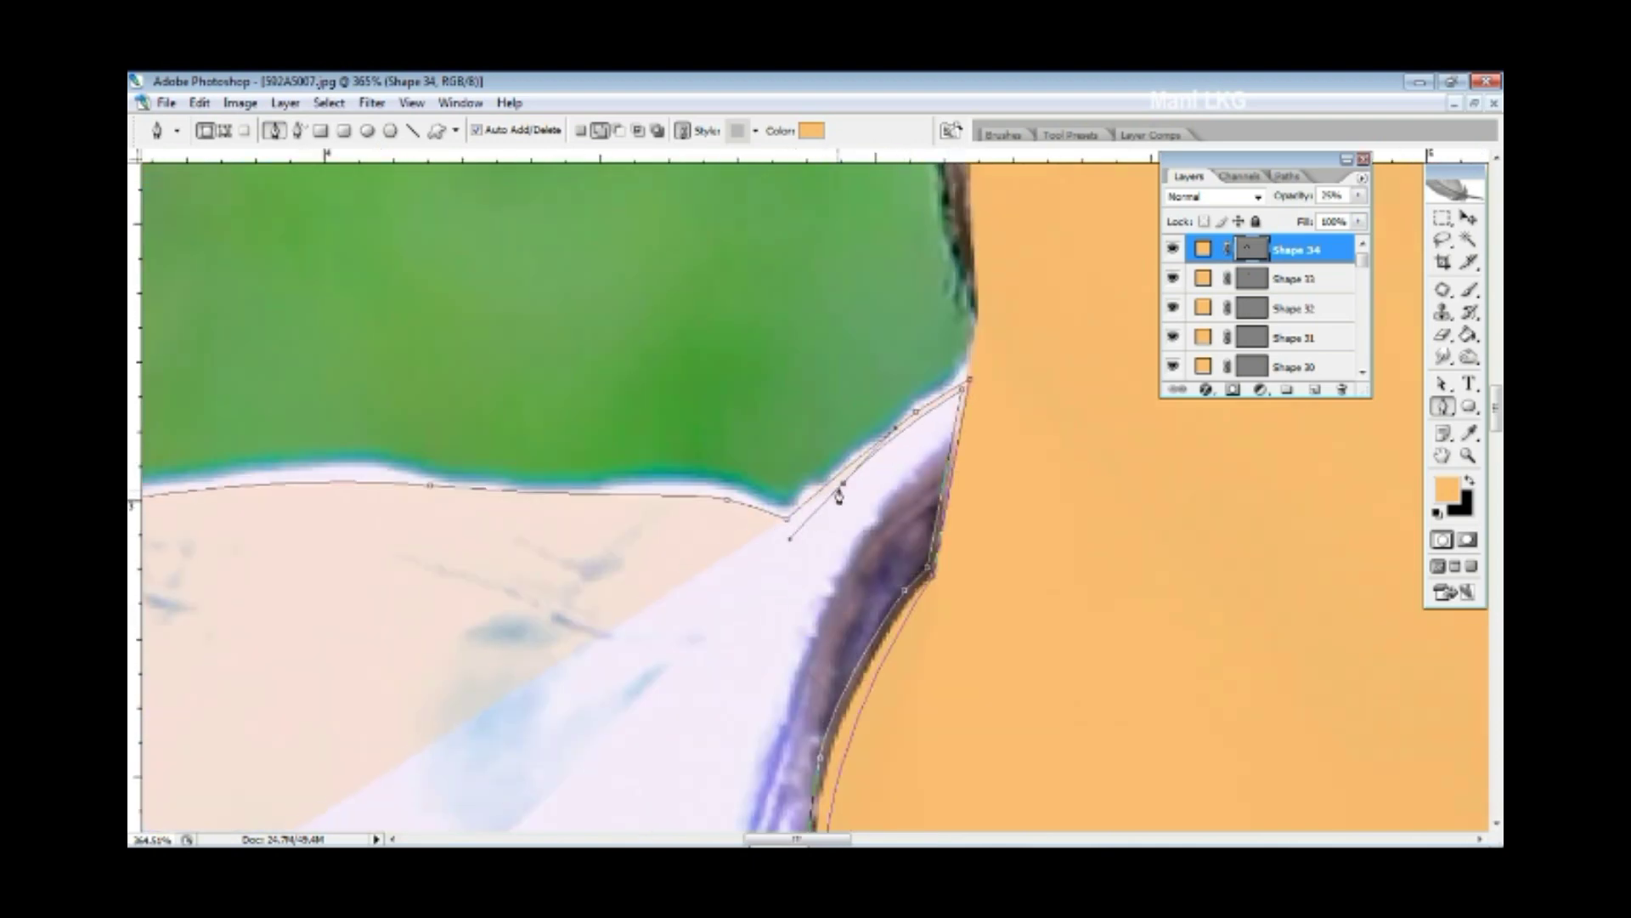
left_click(840, 484, "alt")
scroll(707, 510, "down", 3)
left_click(627, 328)
scroll(626, 328, "down", 2)
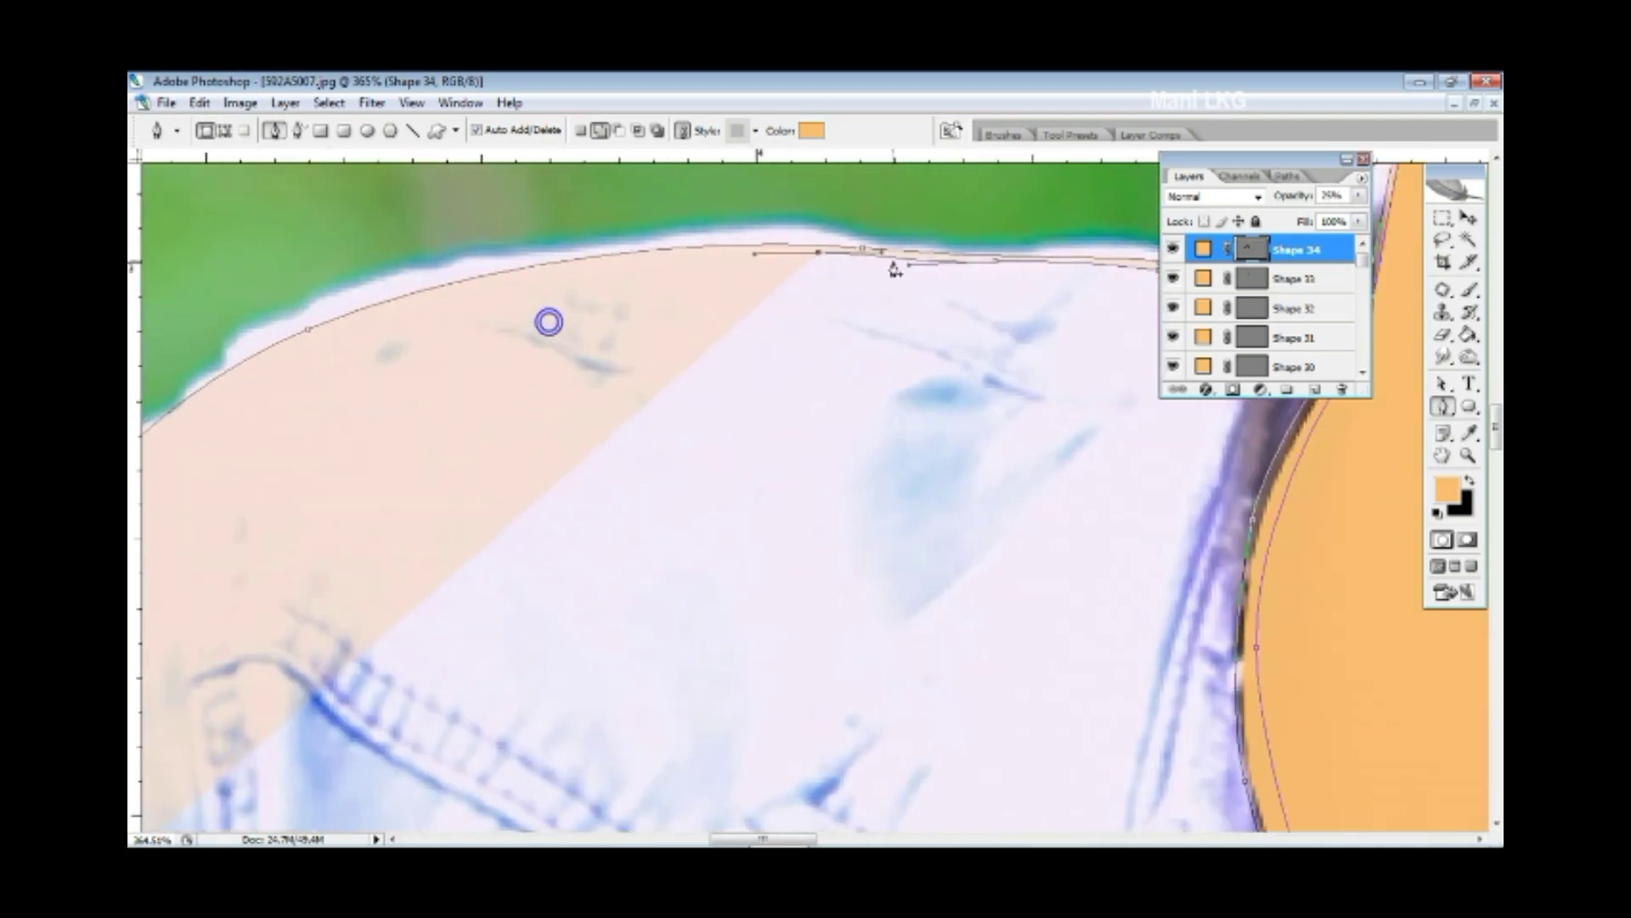
left_click(554, 272)
left_click(417, 301)
left_click(314, 328)
left_click_drag(317, 328, 582, 374)
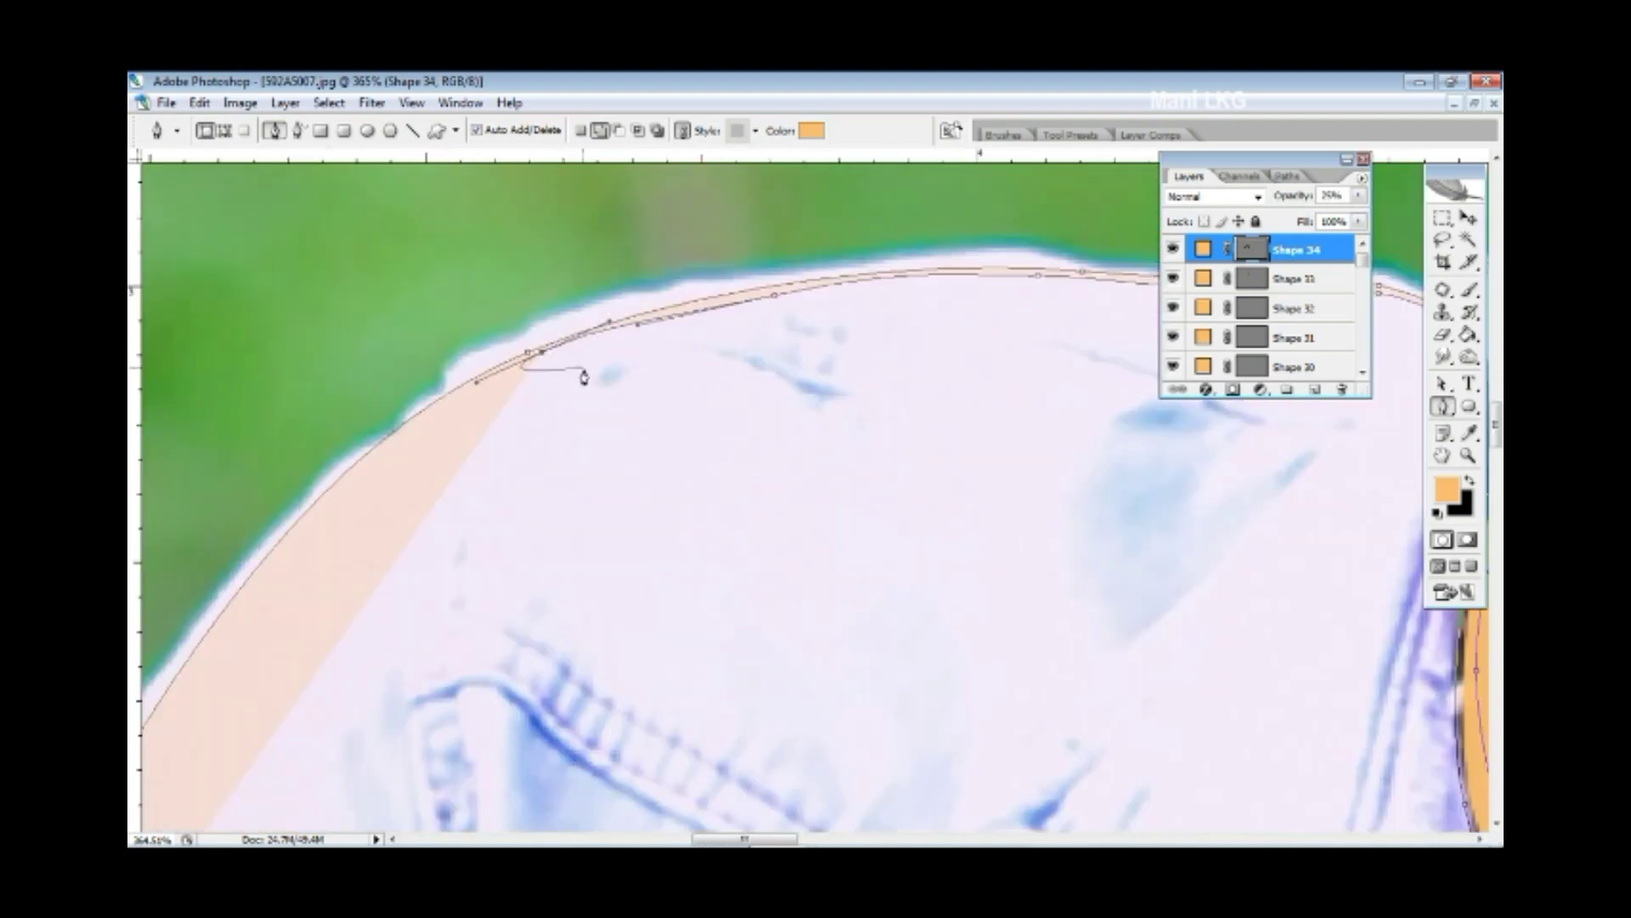
- Hide the panels and curve the strip's inner edge back along the shoulder
key("shift+Tab")
left_click_drag(761, 370, 957, 419)
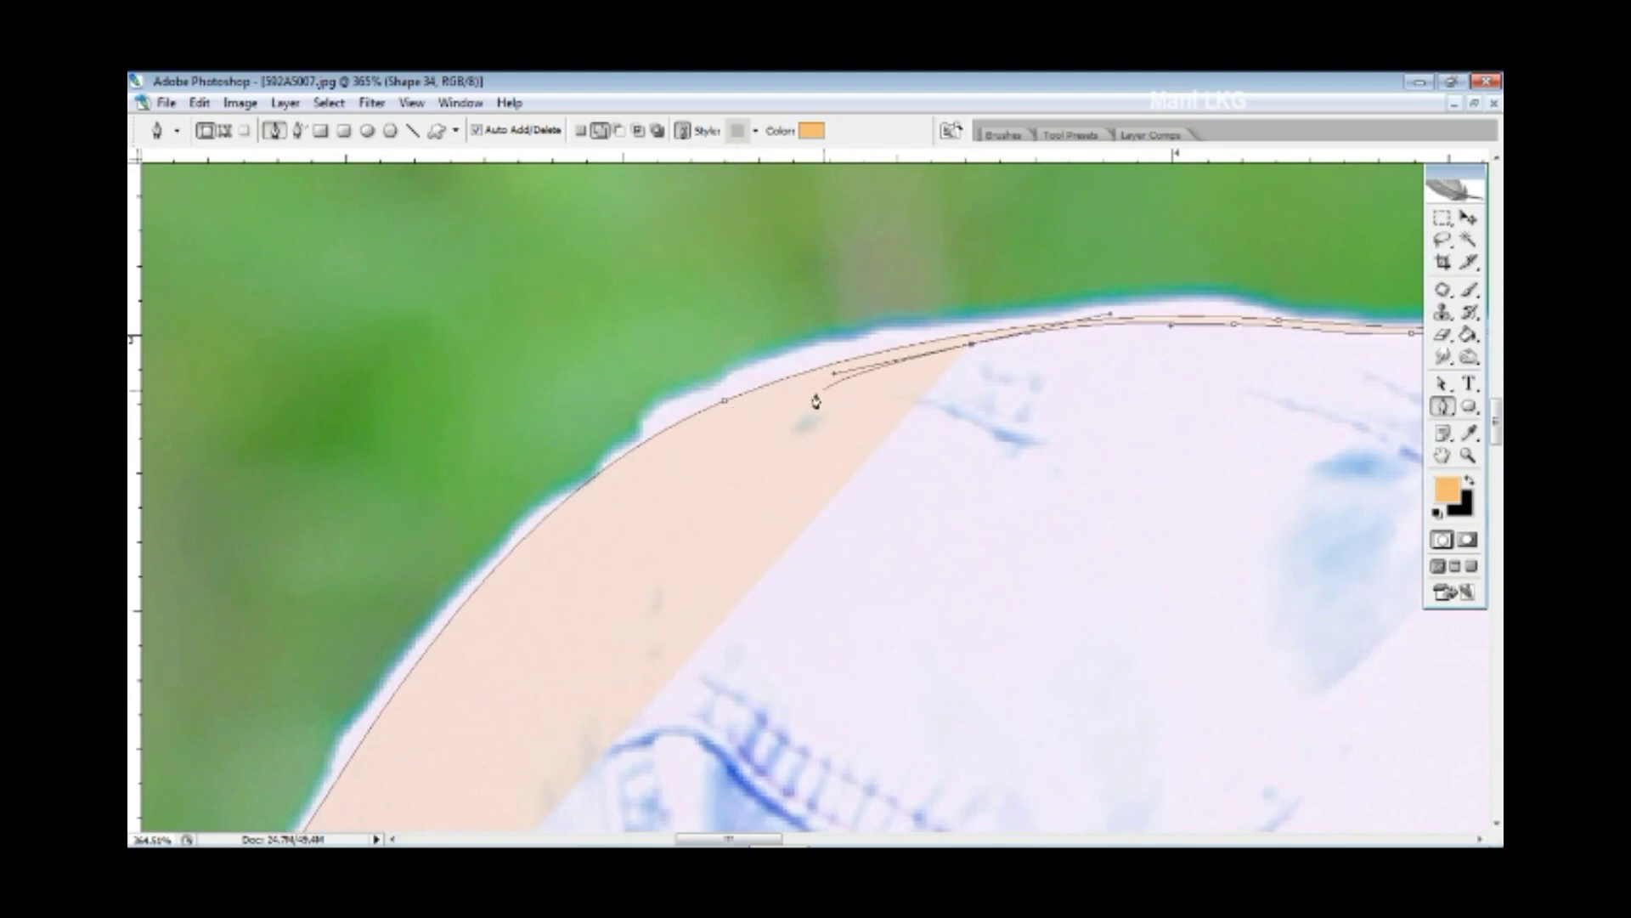
left_click(677, 437)
left_click_drag(580, 522, 645, 451)
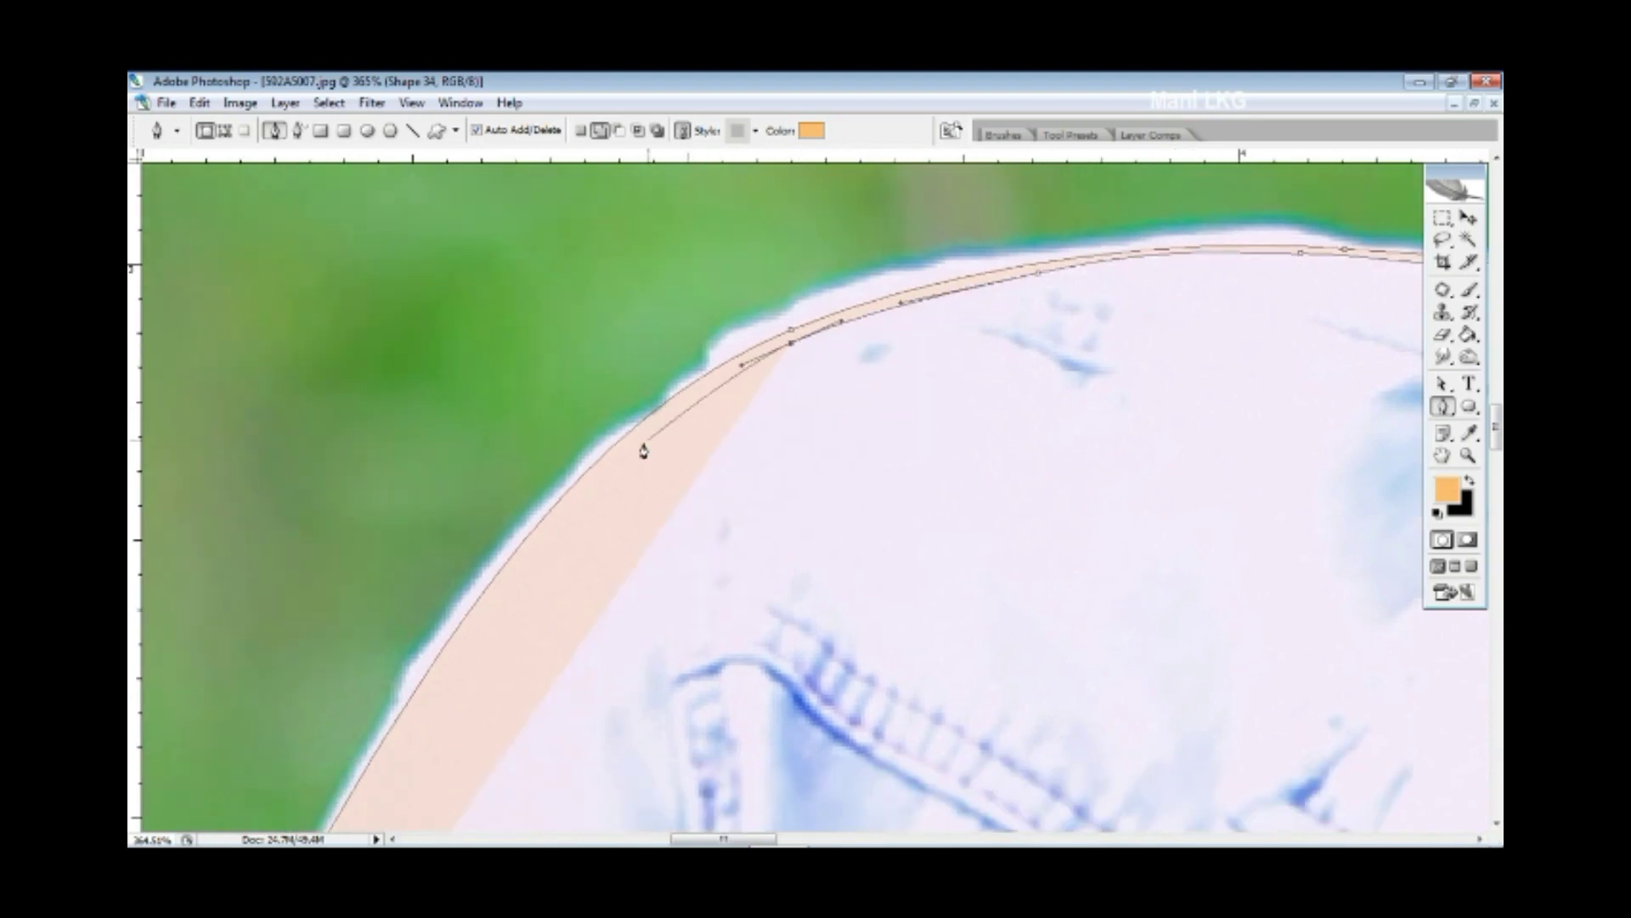
left_click(612, 463)
left_click_drag(576, 511, 748, 243)
left_click(610, 416)
left_click(512, 571)
left_click_drag(511, 571, 613, 396)
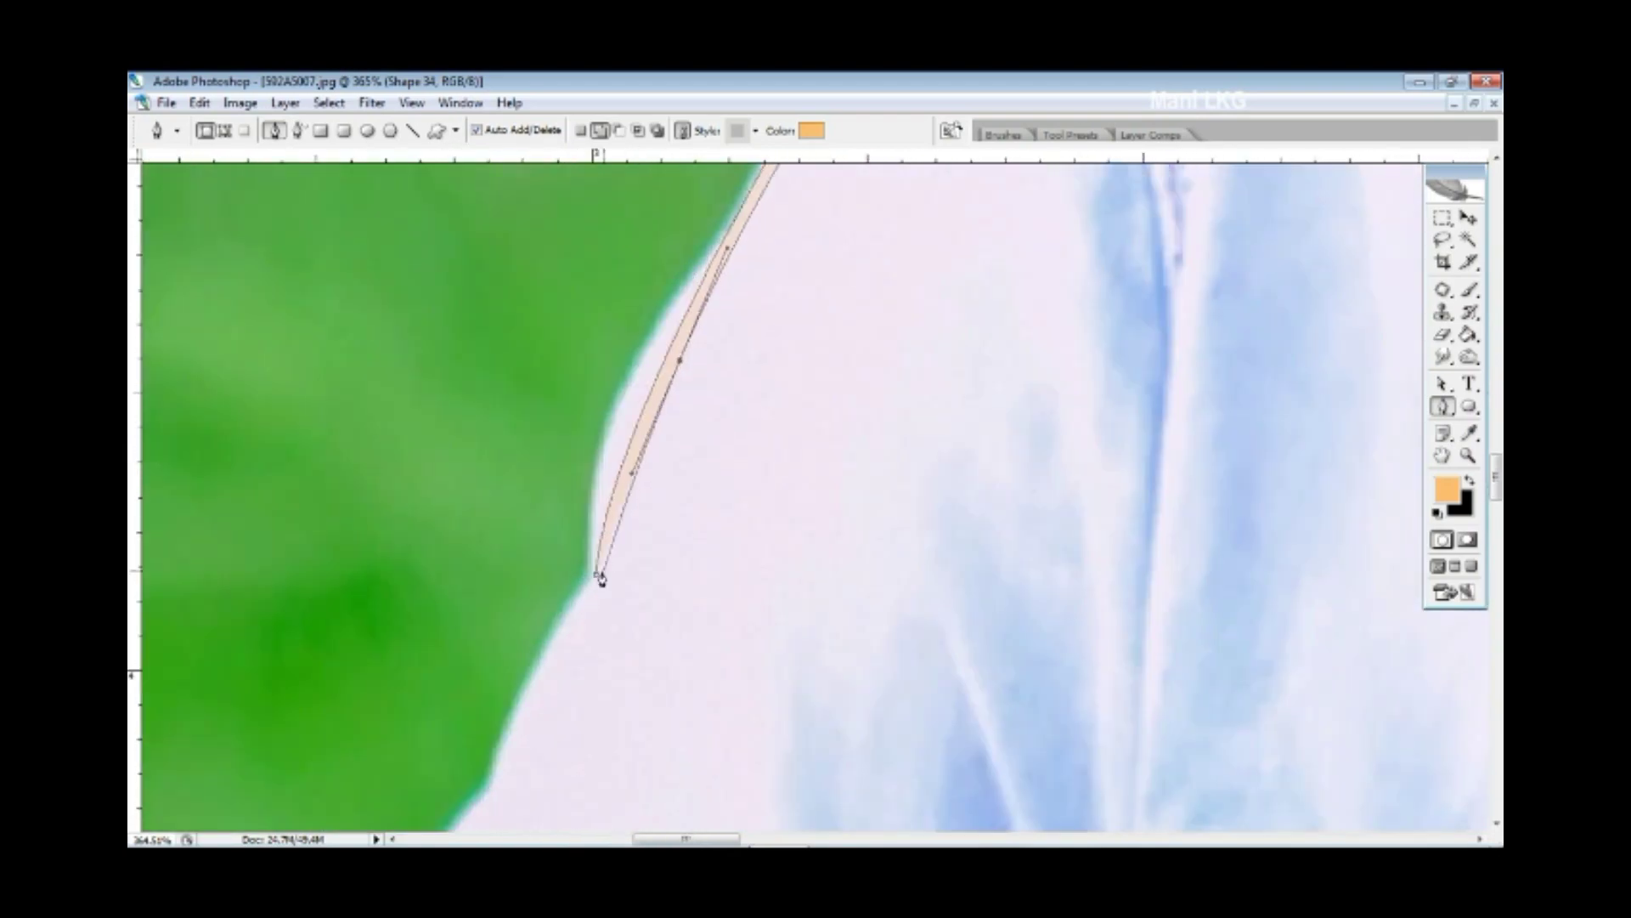
left_click(880, 506, "alt")
- Trace the collar piece from its point across to the corner and close it
left_click_drag(633, 191, 1106, 440)
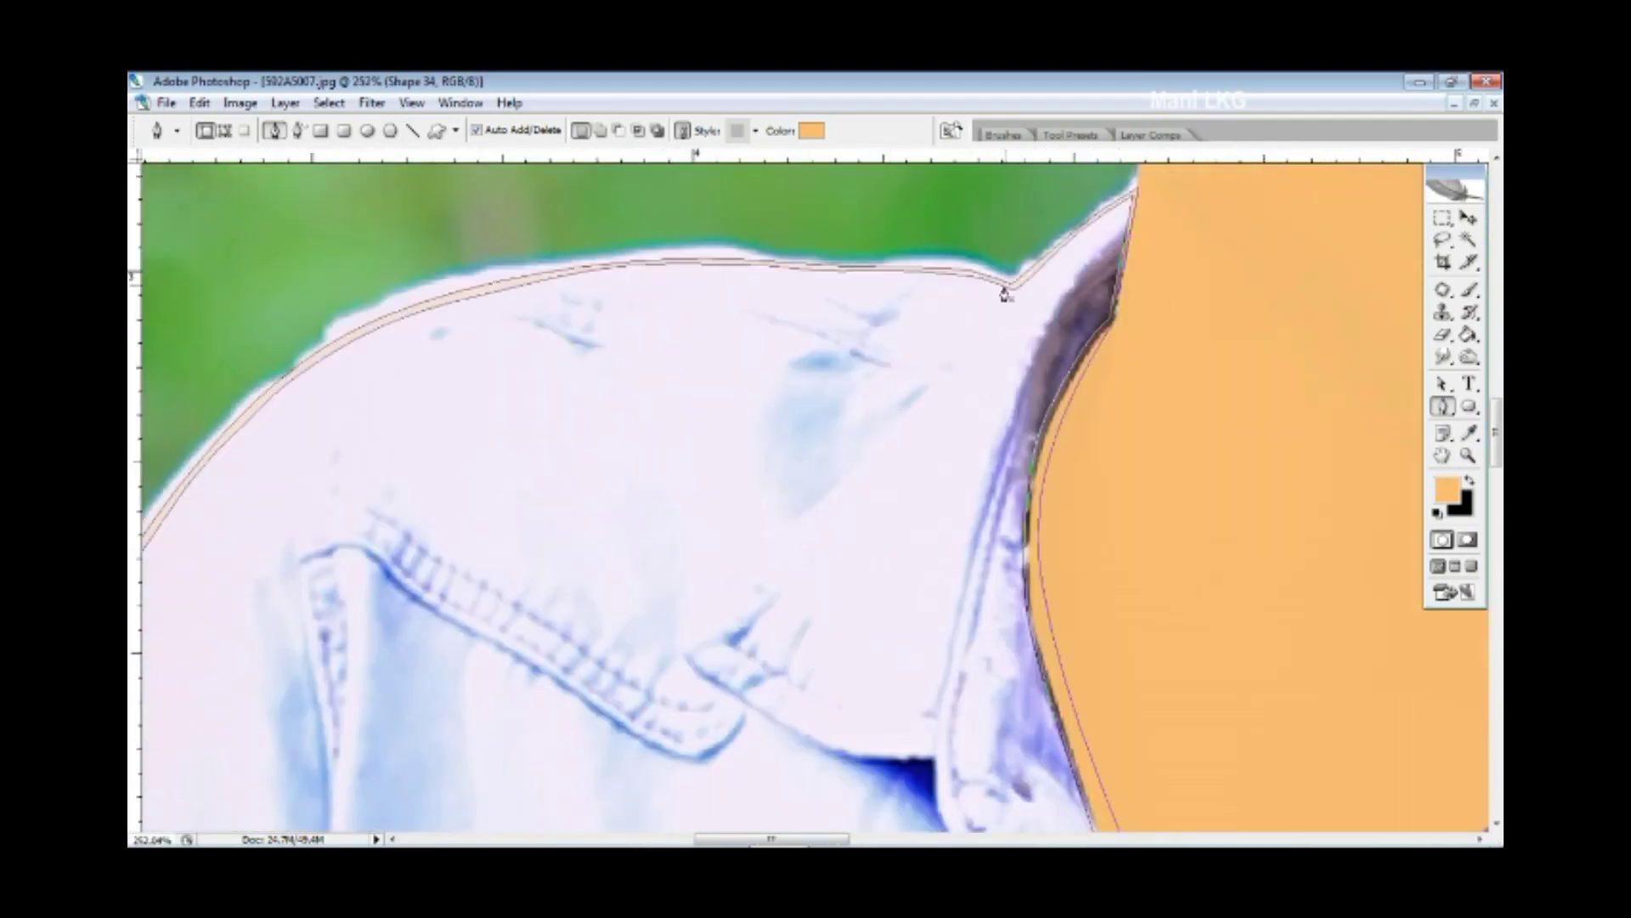
left_click(1011, 285)
left_click(834, 491)
left_click(779, 542)
left_click_drag(683, 638, 661, 651)
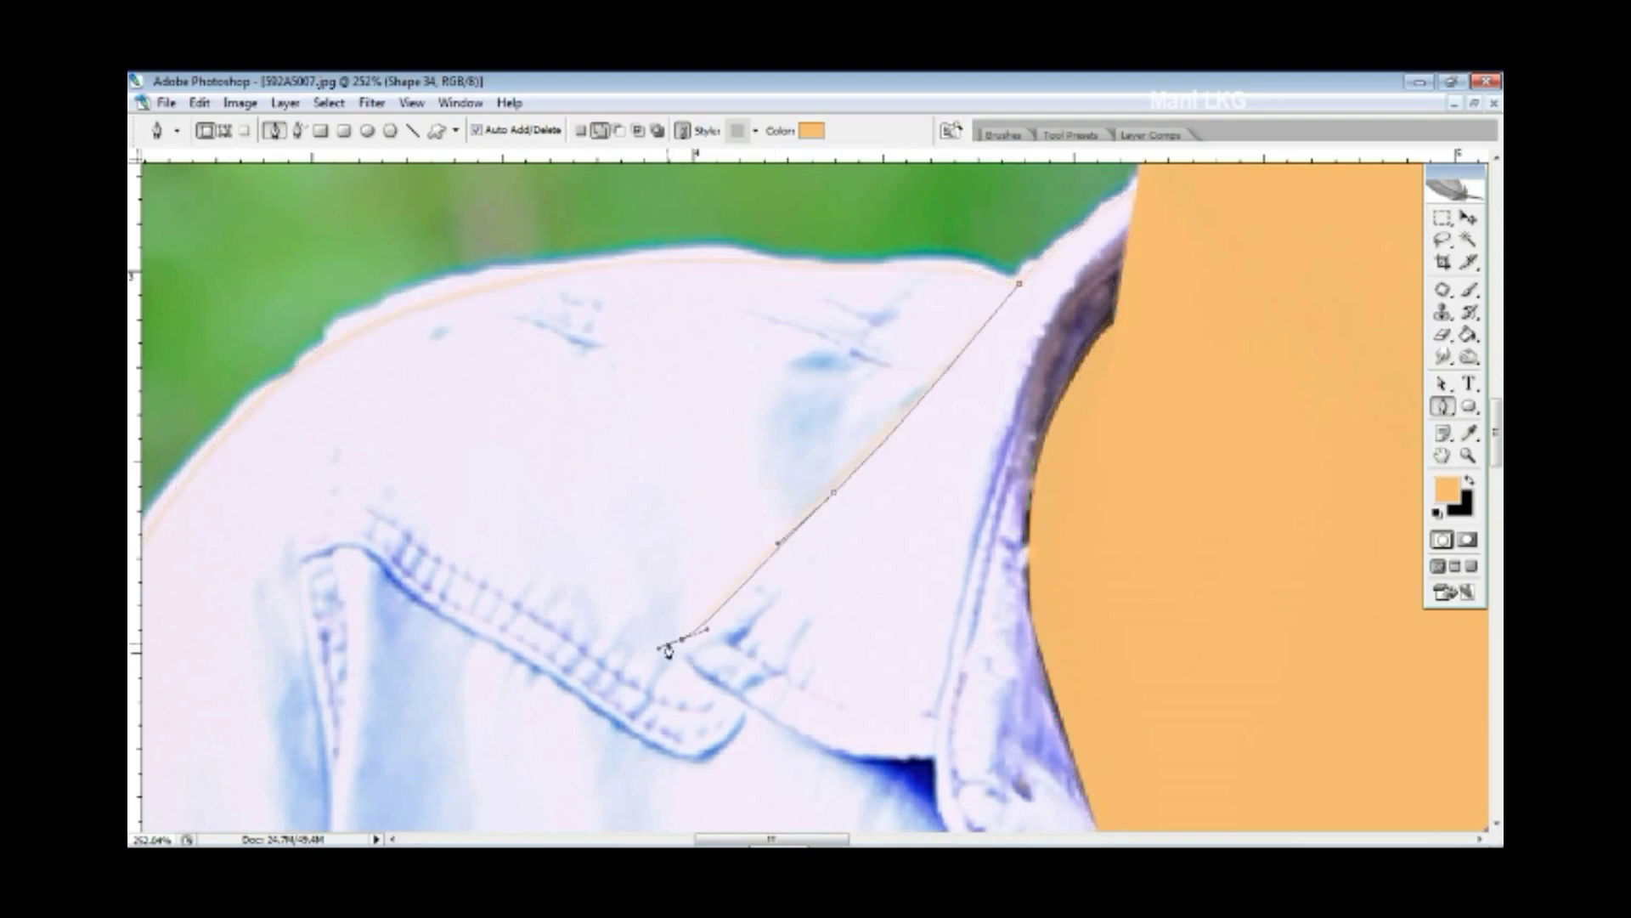
left_click(930, 758)
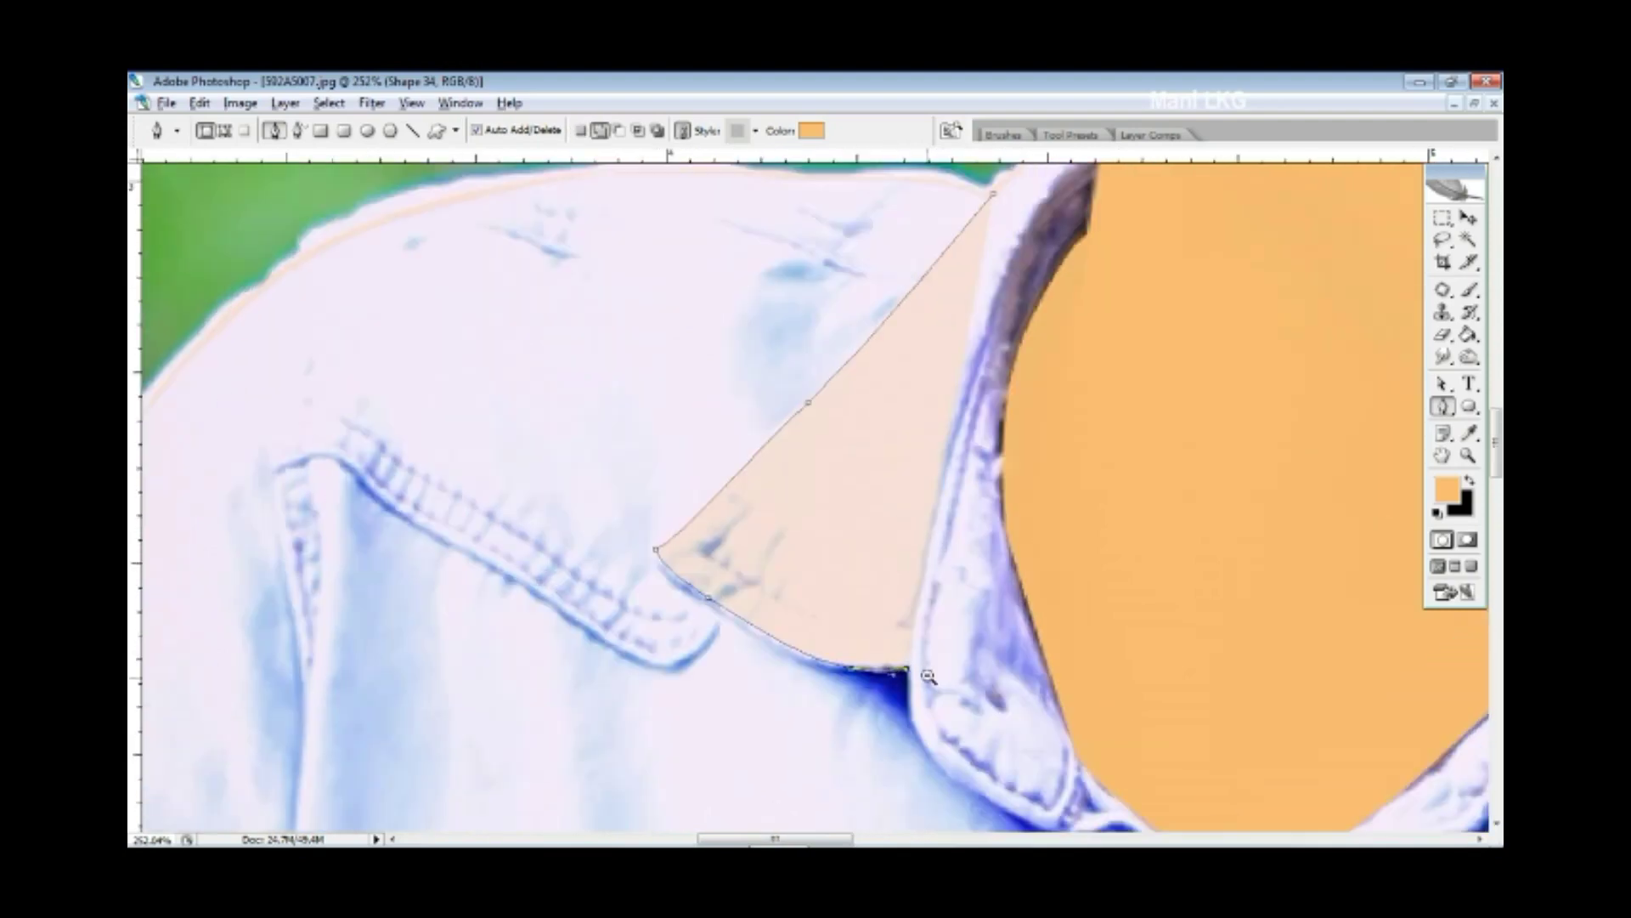
- Add anchors at the collar tip and along its upper edge, curving the top anchor
left_click(926, 623)
left_click(916, 675)
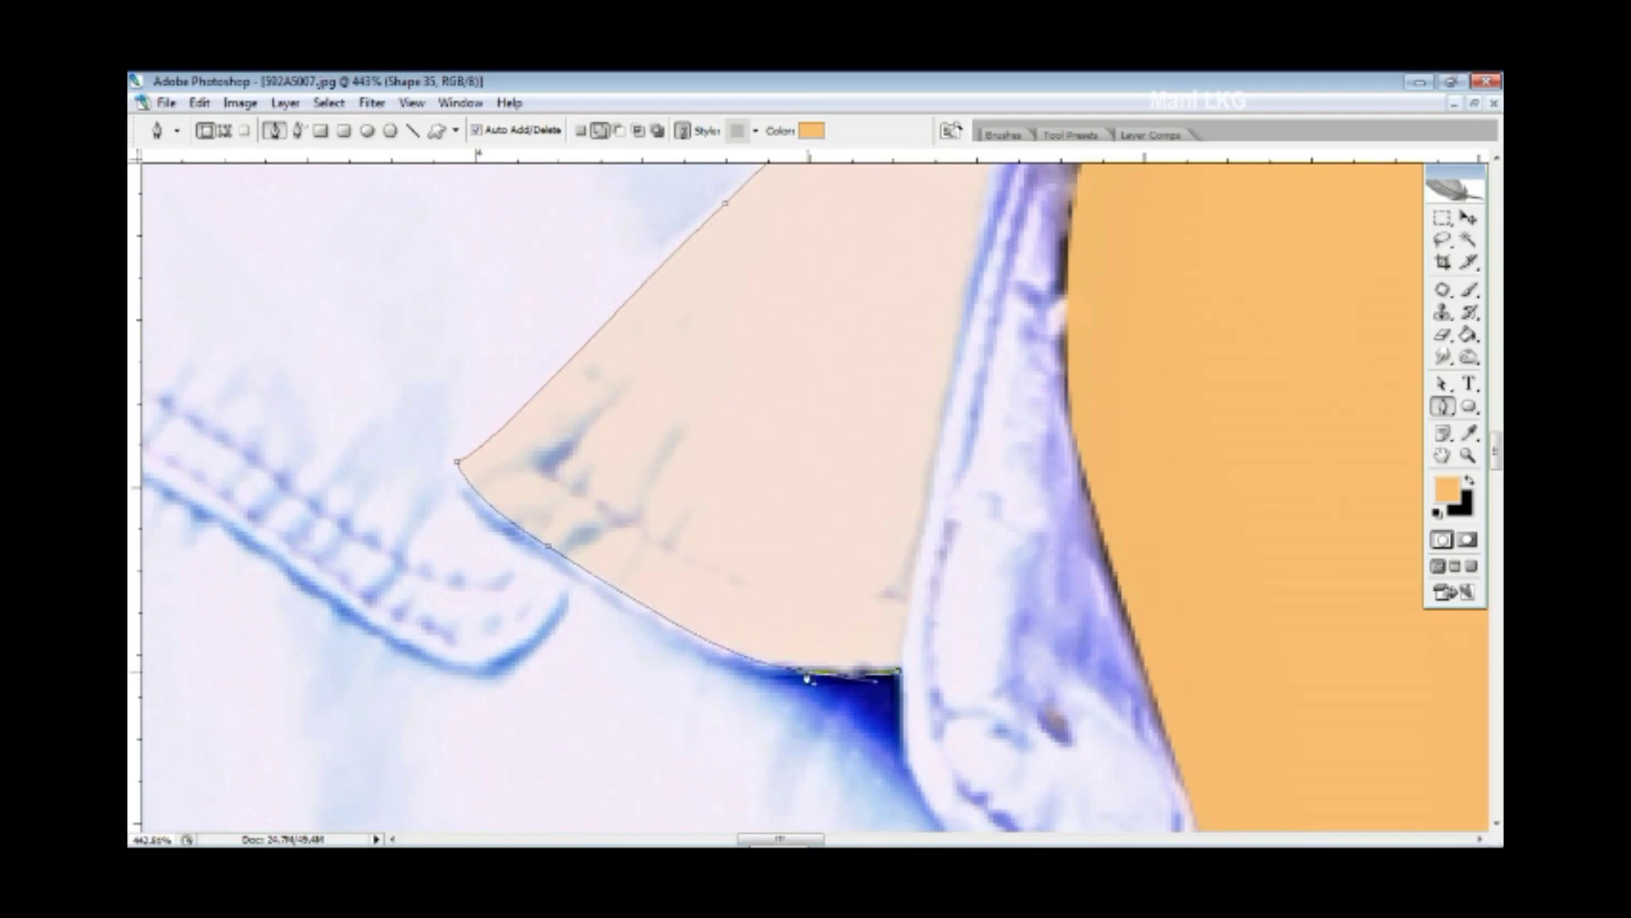
left_click(459, 461)
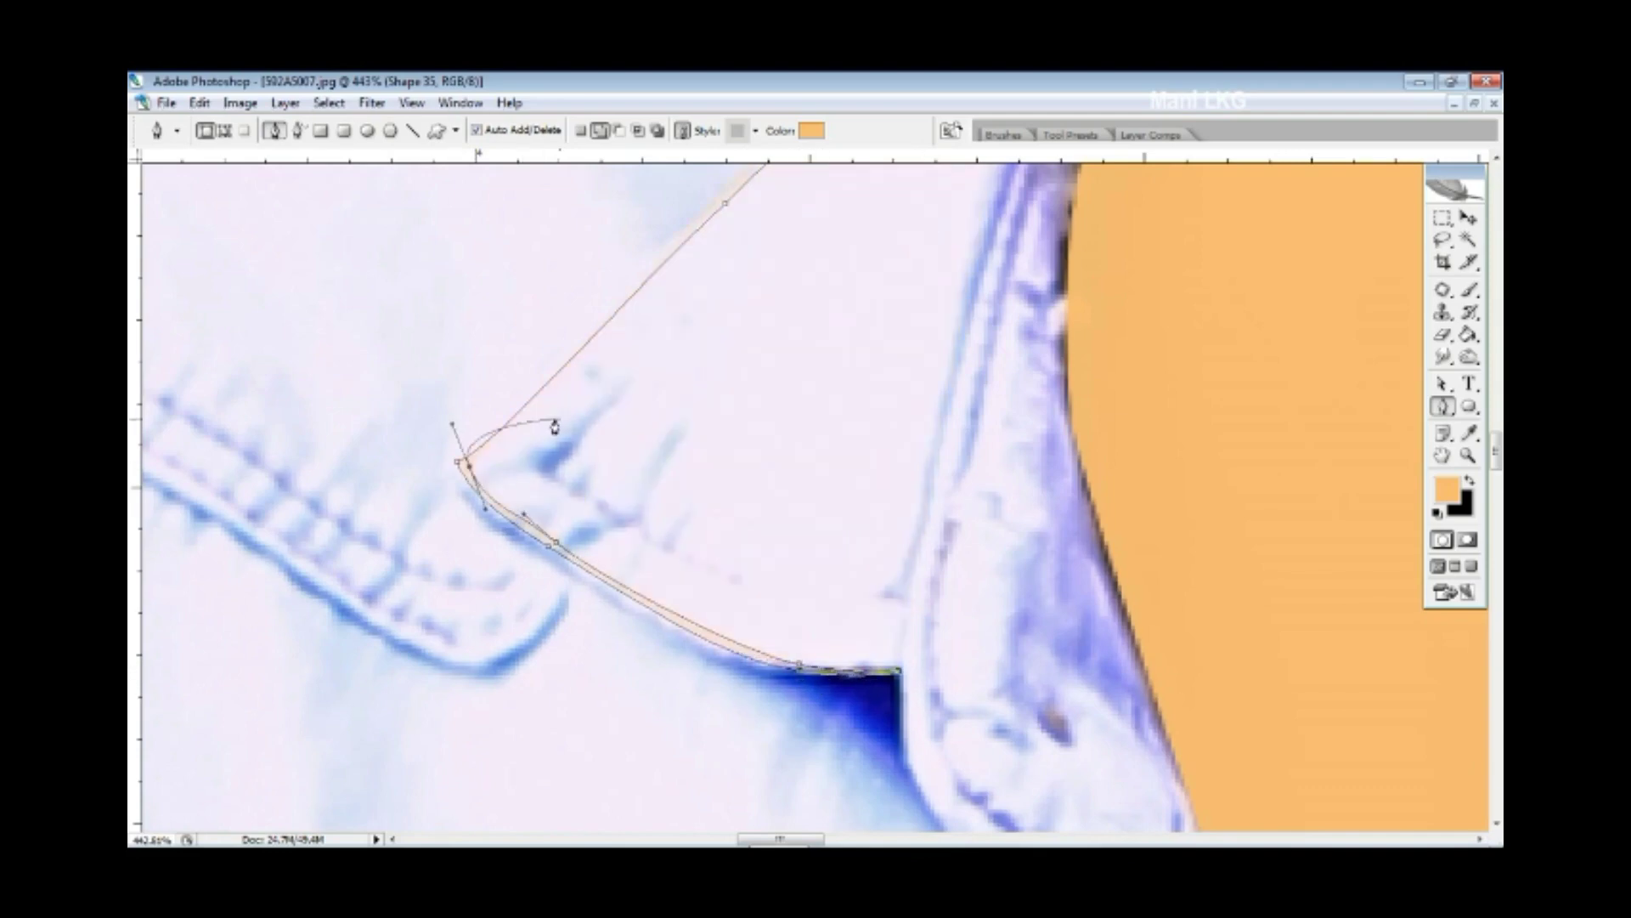
left_click(575, 362)
scroll(628, 320, "up", 3)
scroll(684, 425, "up", 3)
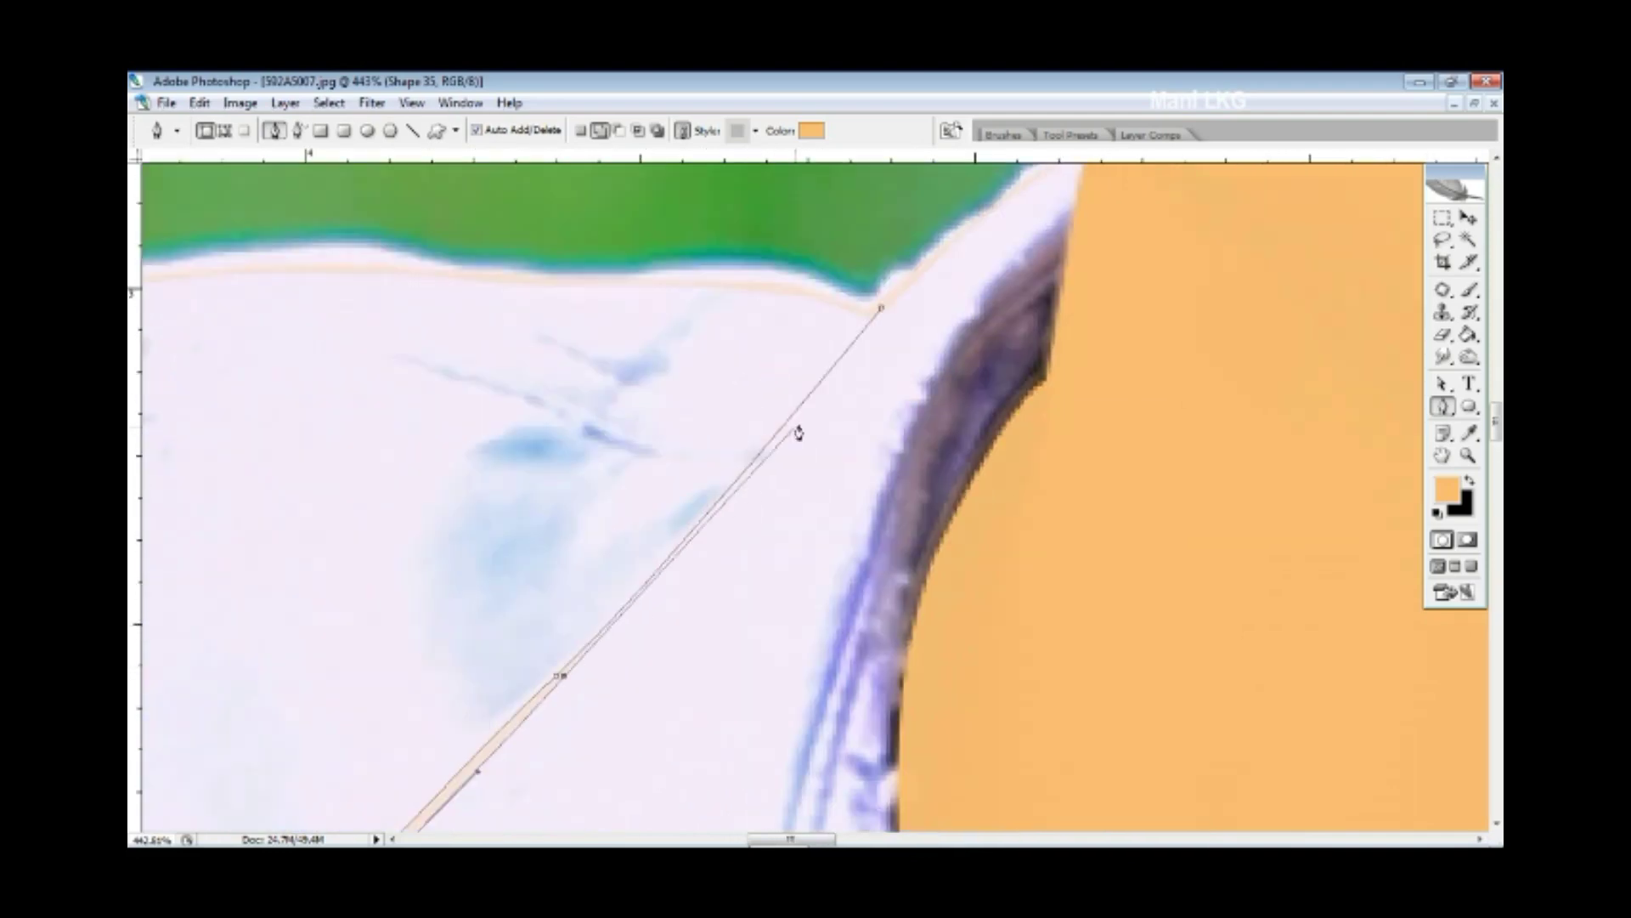
left_click_drag(881, 307, 939, 214)
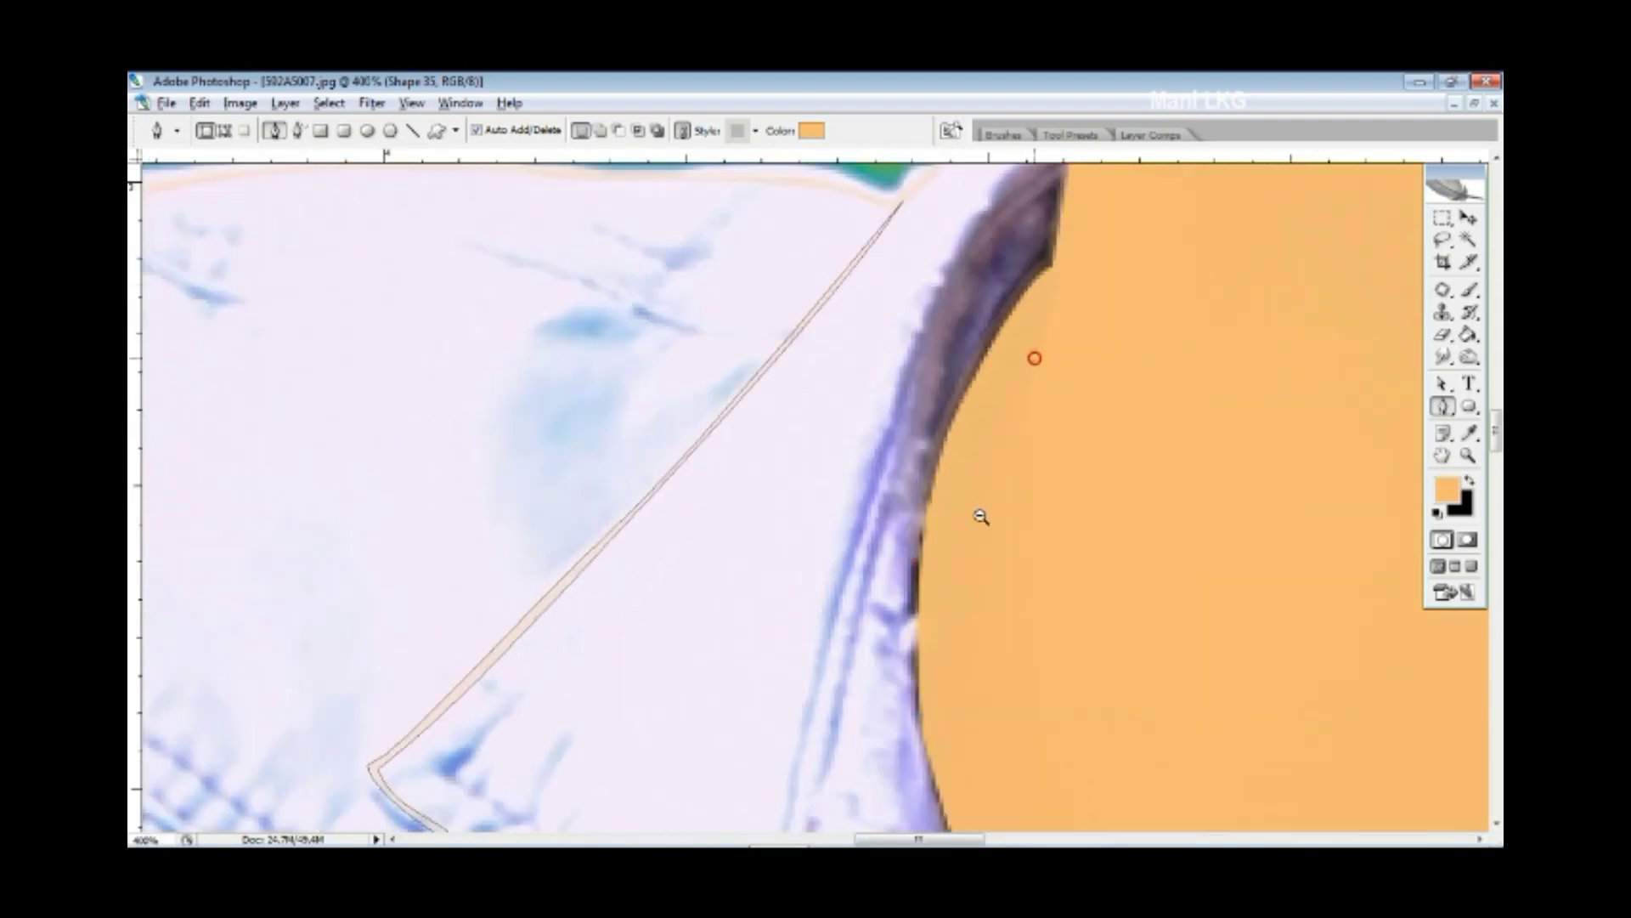
key("ctrl+minus")
- Trace the neck edge and the collar's lower edge with curved anchors
left_click(1081, 280)
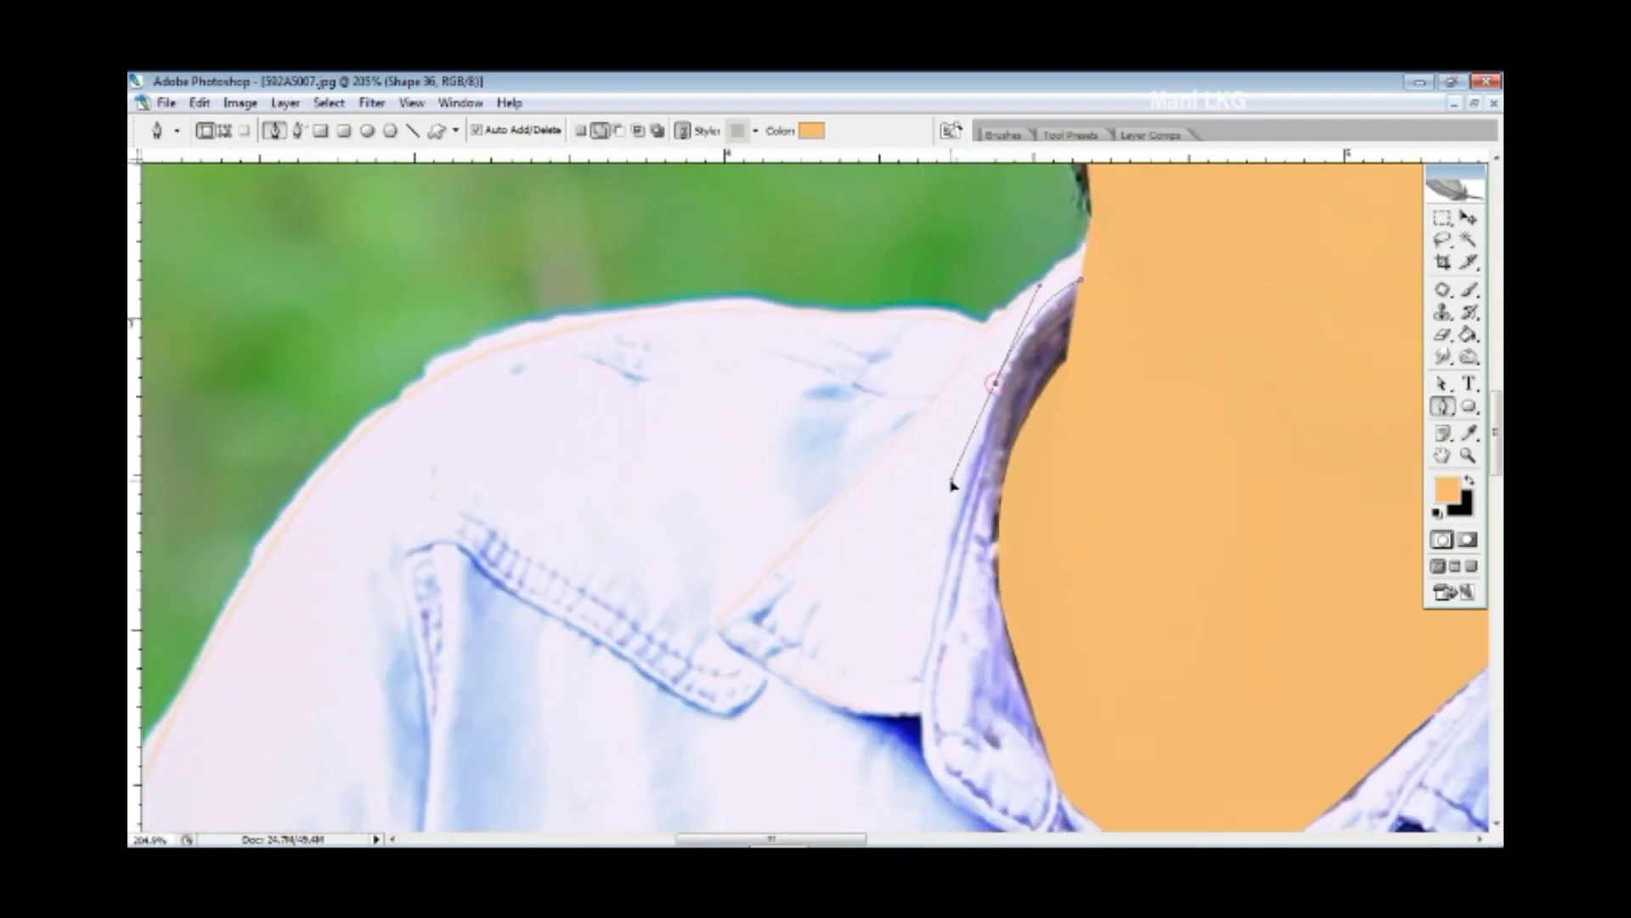
left_click_drag(996, 383, 937, 559)
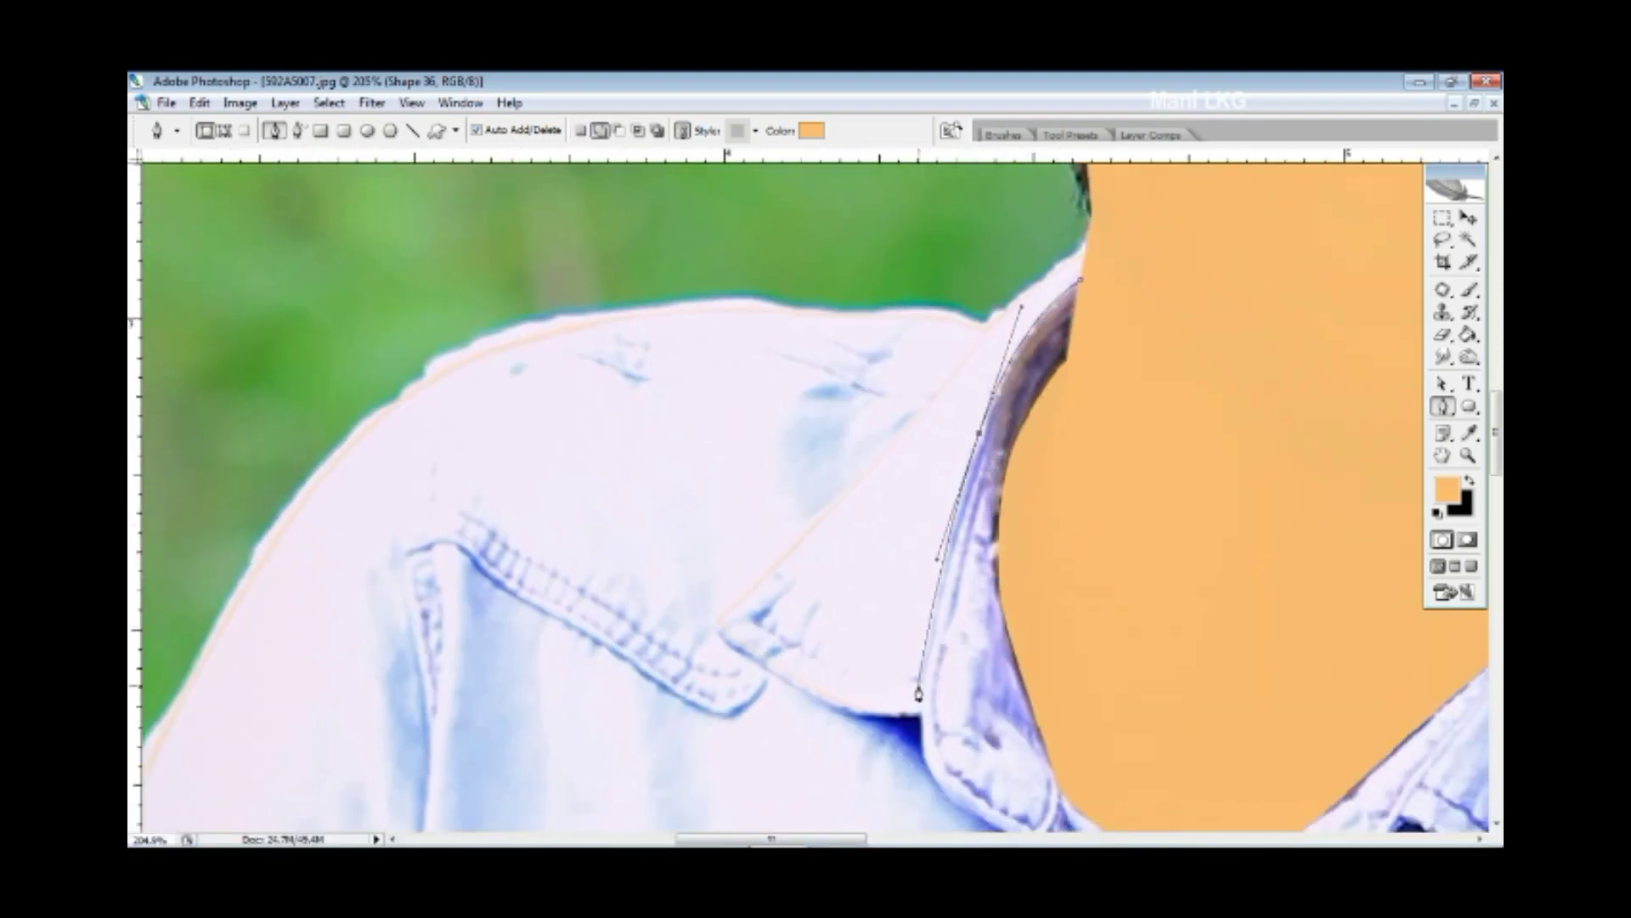
left_click(919, 685)
left_click(795, 651)
left_click_drag(752, 617, 831, 531)
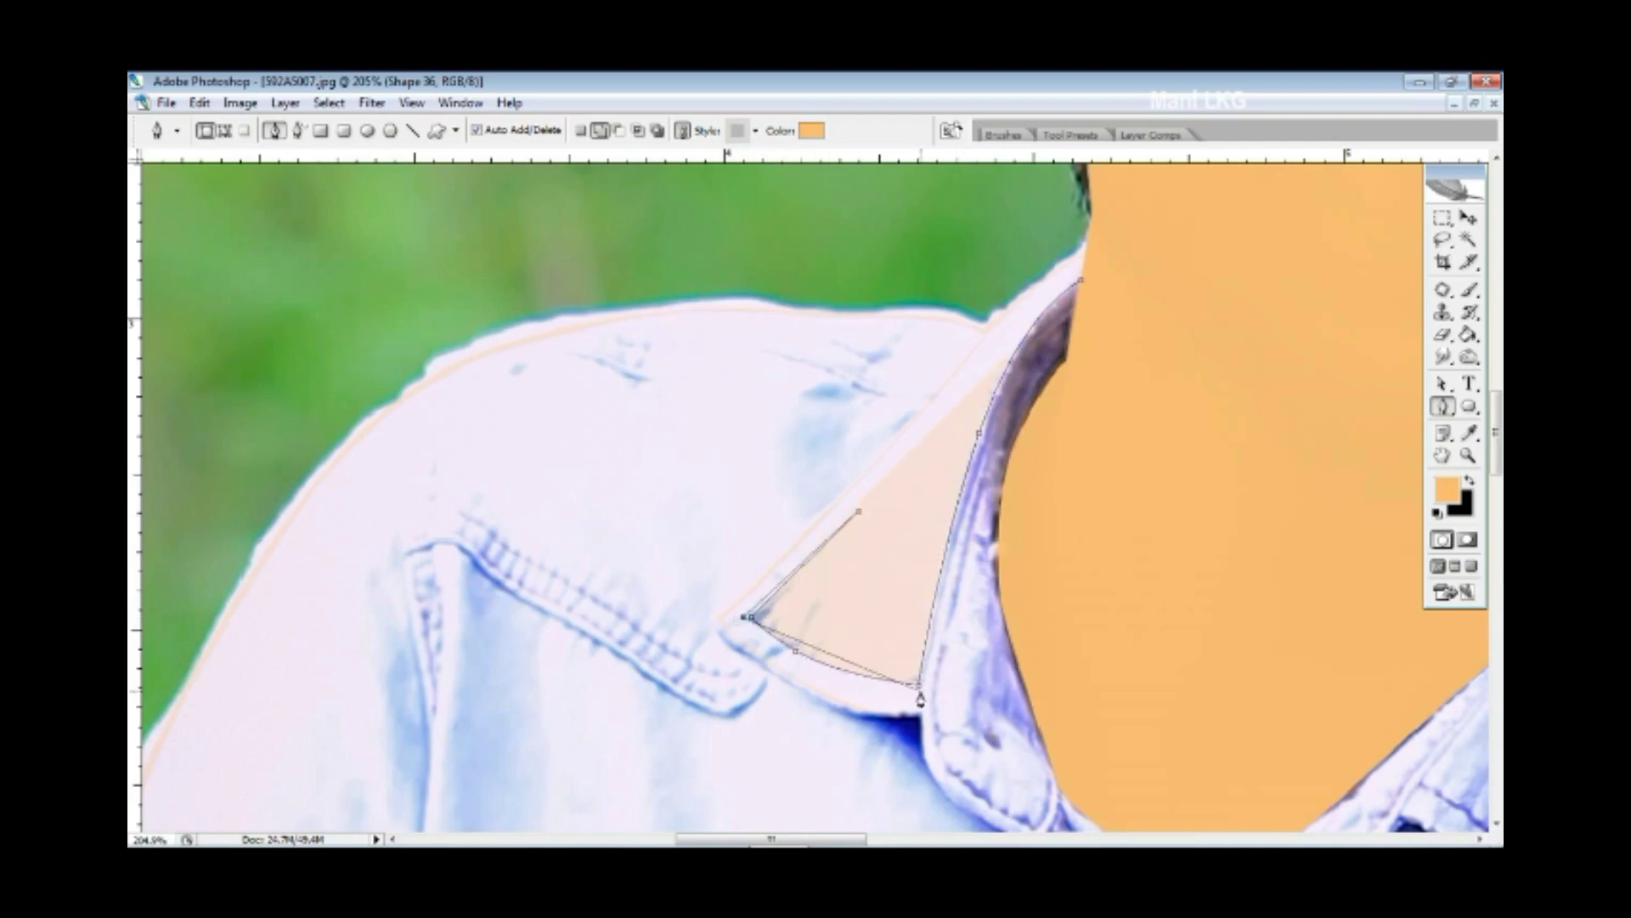
left_click_drag(925, 693, 1040, 692)
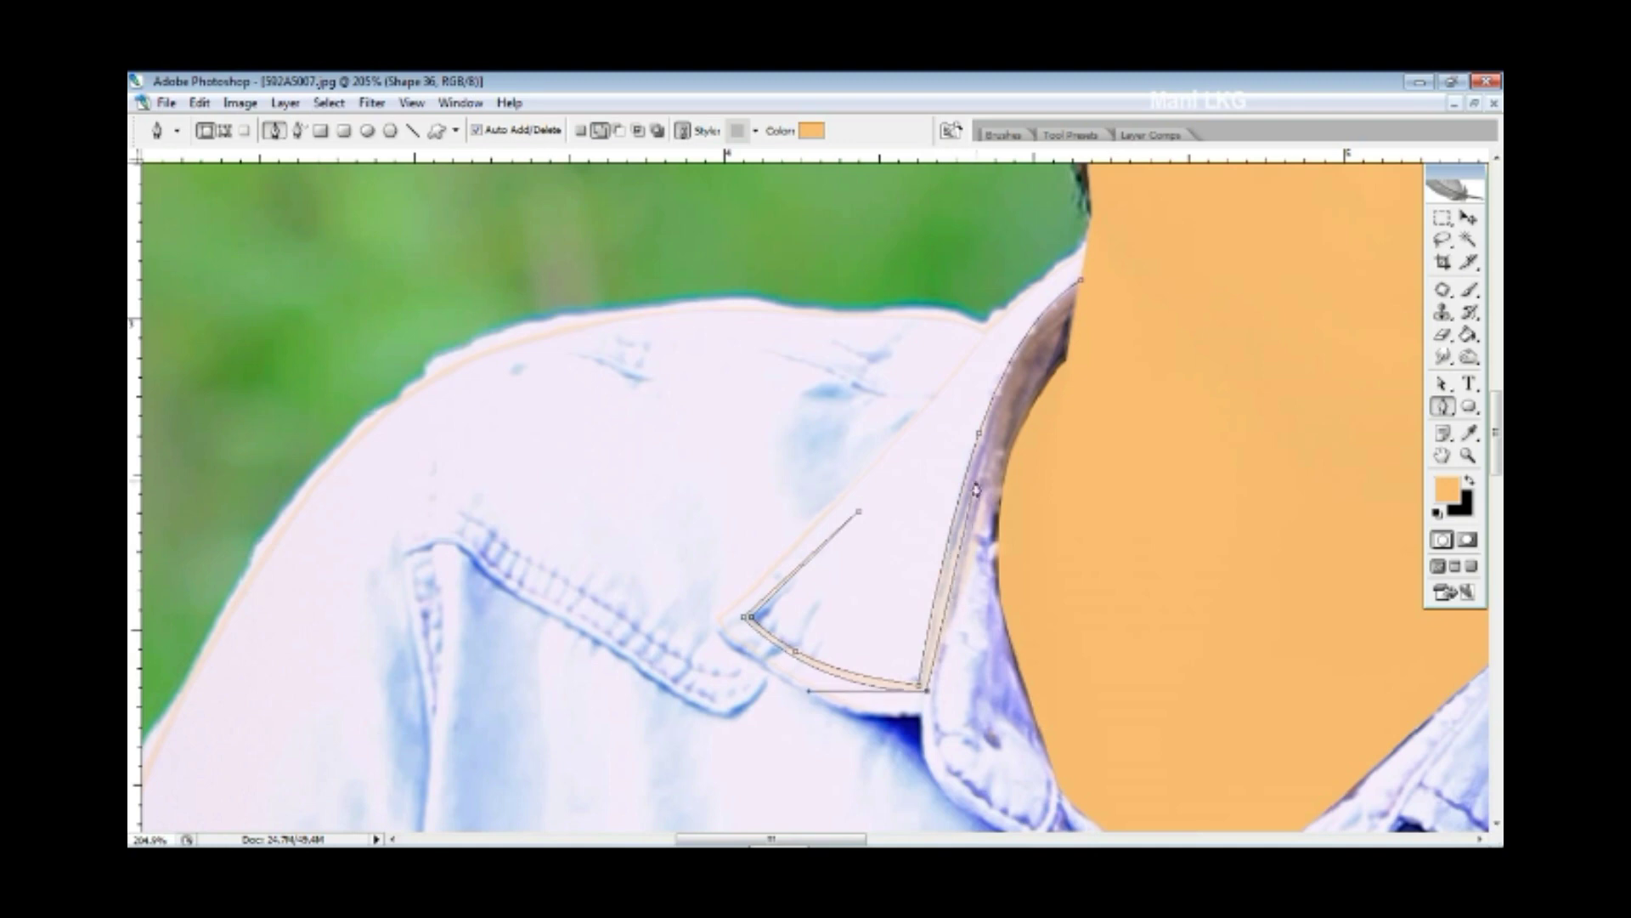
left_click_drag(1081, 289, 1187, 227)
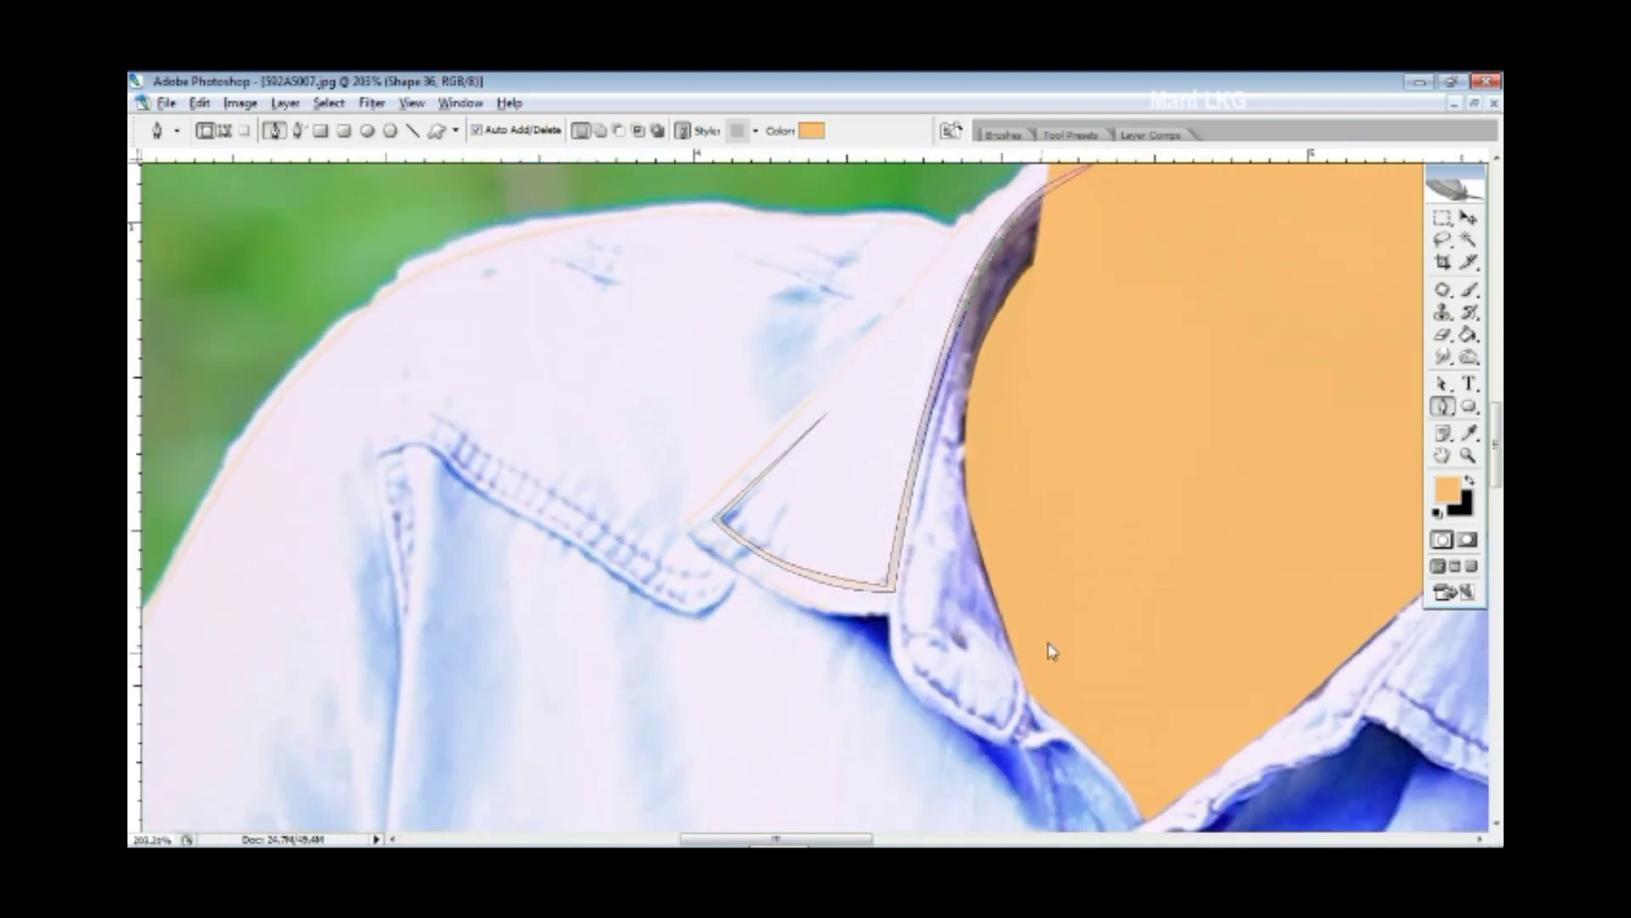
- Outline the inner collar band as its own closed shape
mouse_move(1014, 453)
left_mouse_down()
mouse_move(879, 400)
mouse_move(787, 544)
left_mouse_up()
left_click(993, 204)
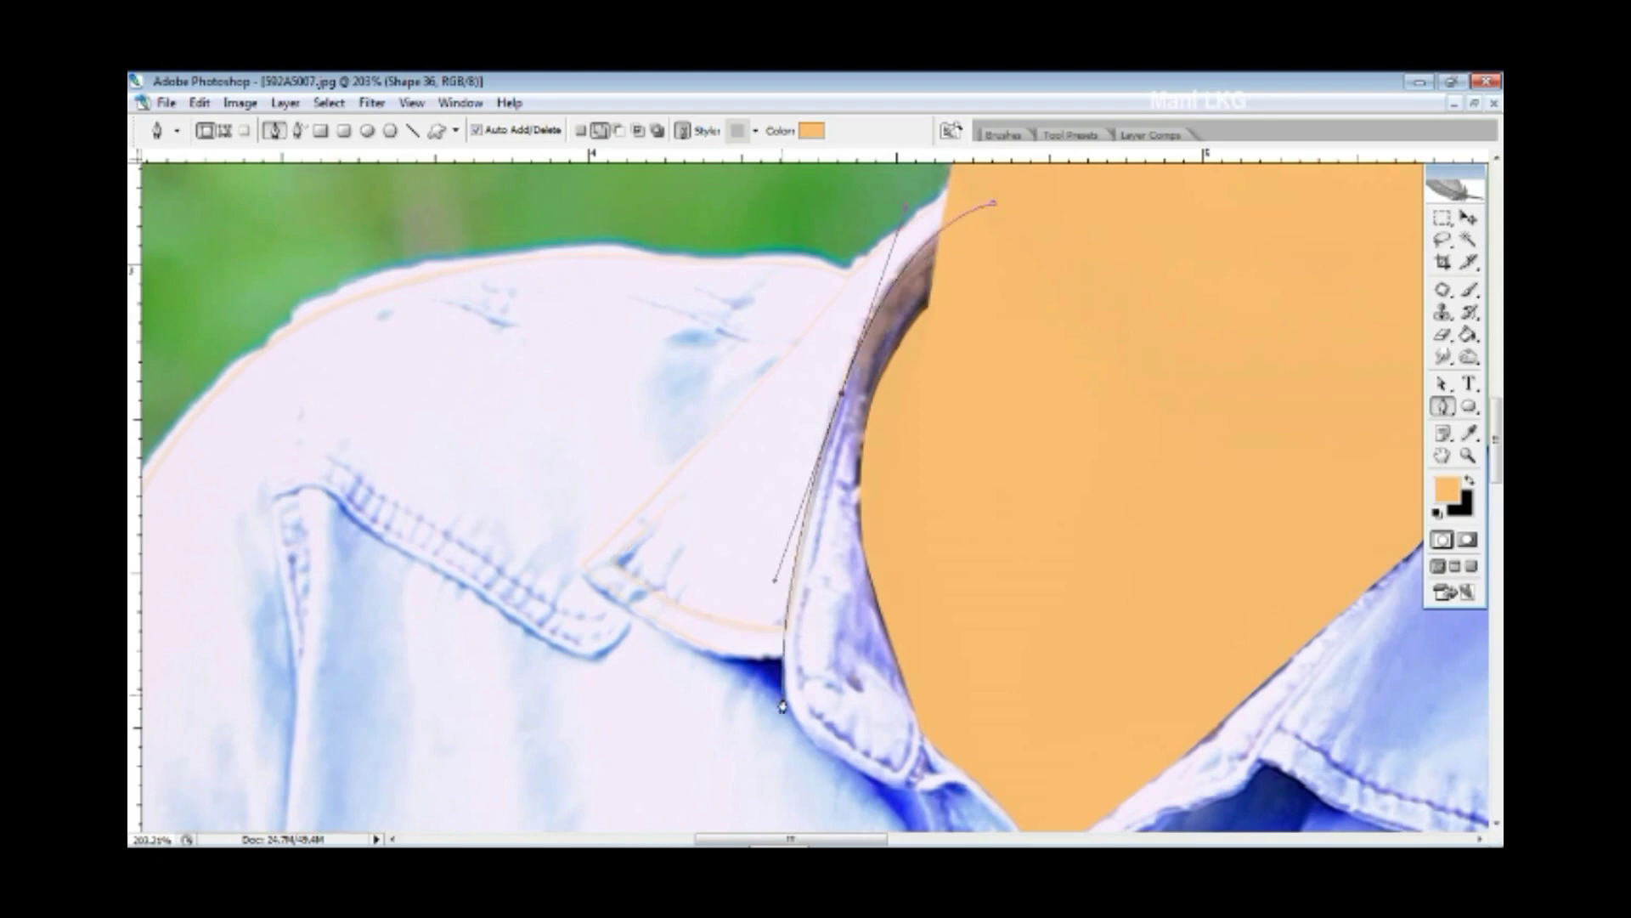
left_click_drag(858, 752, 921, 764)
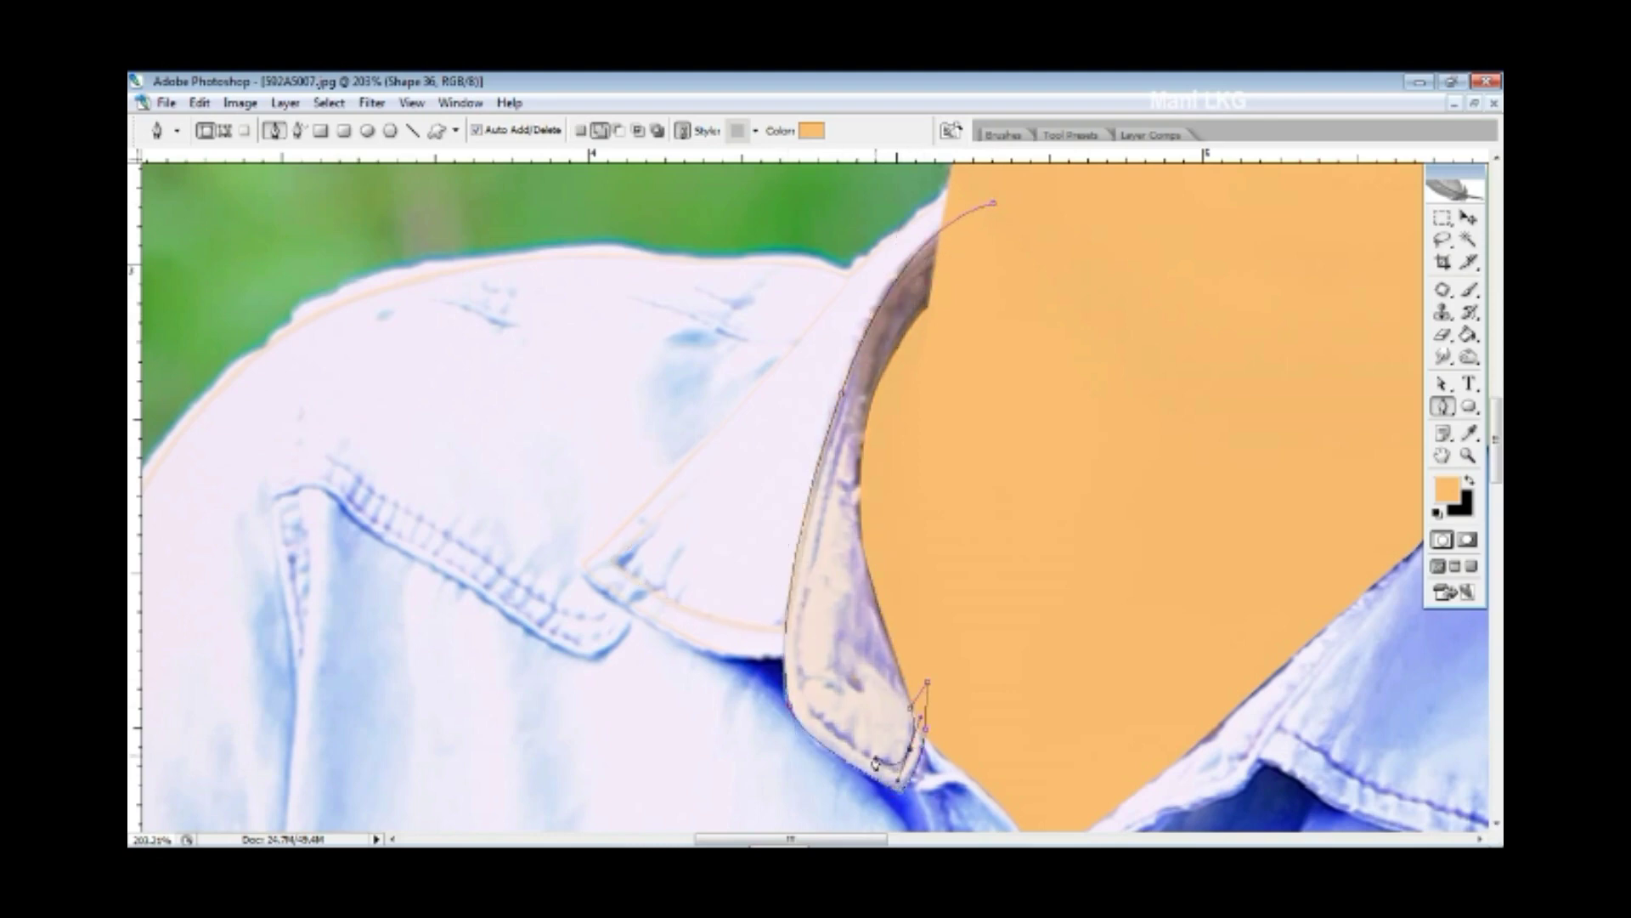
left_click_drag(810, 721, 809, 554)
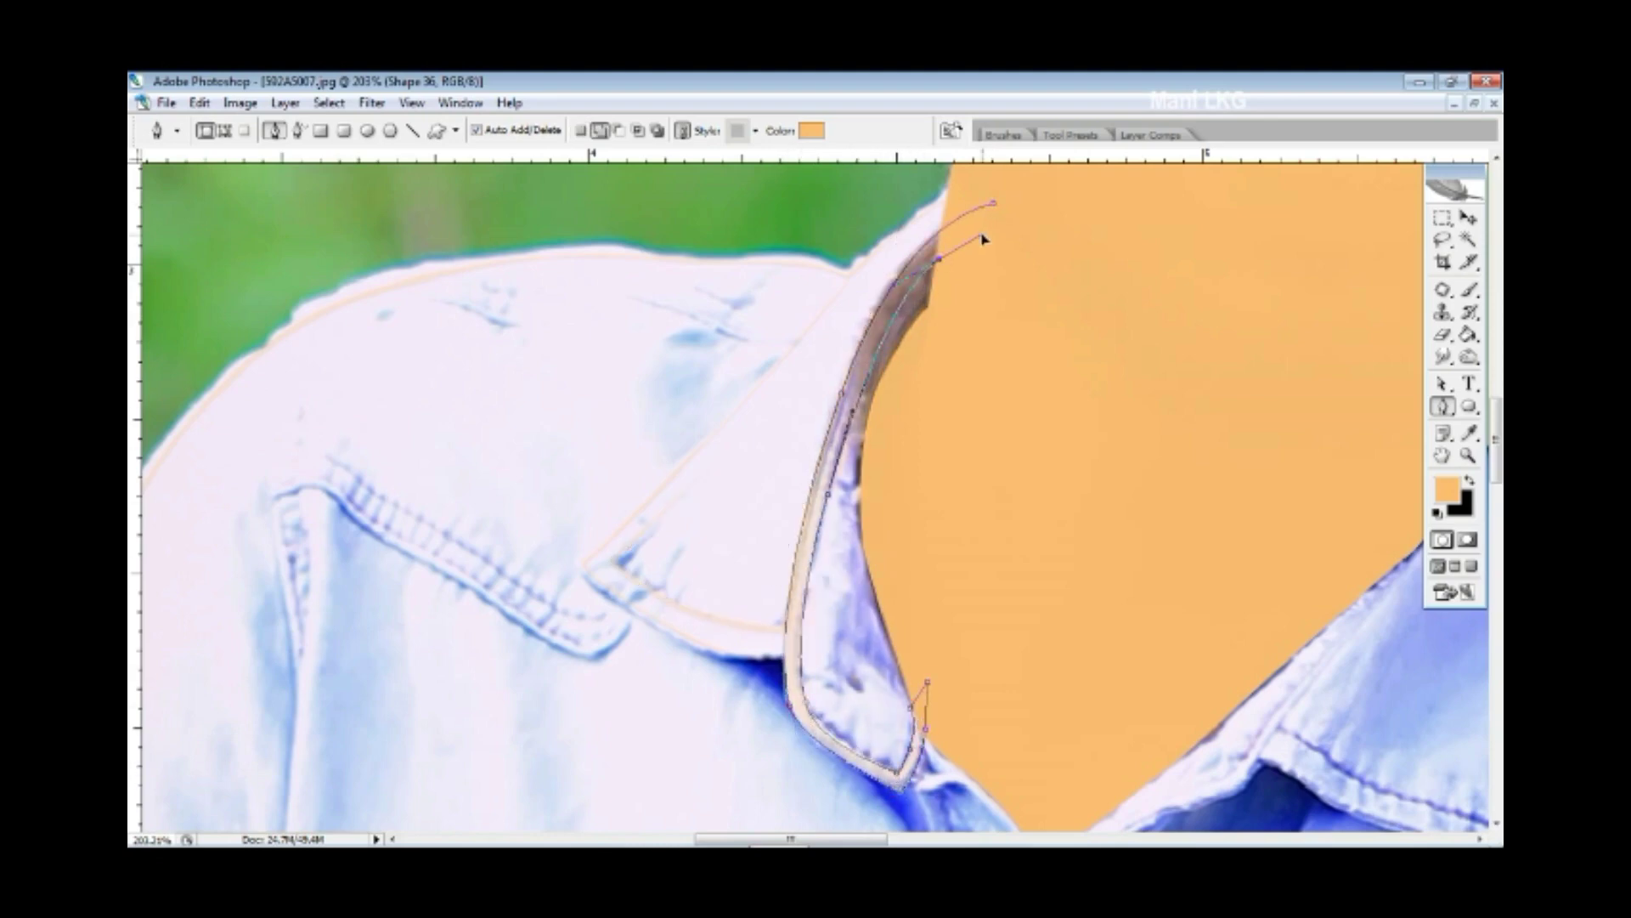
left_click(993, 204)
- Start a new shape at the other collar, curving anchors where collar meets neck
left_click(1013, 370, "alt")
left_click_drag(1104, 425, 595, 424)
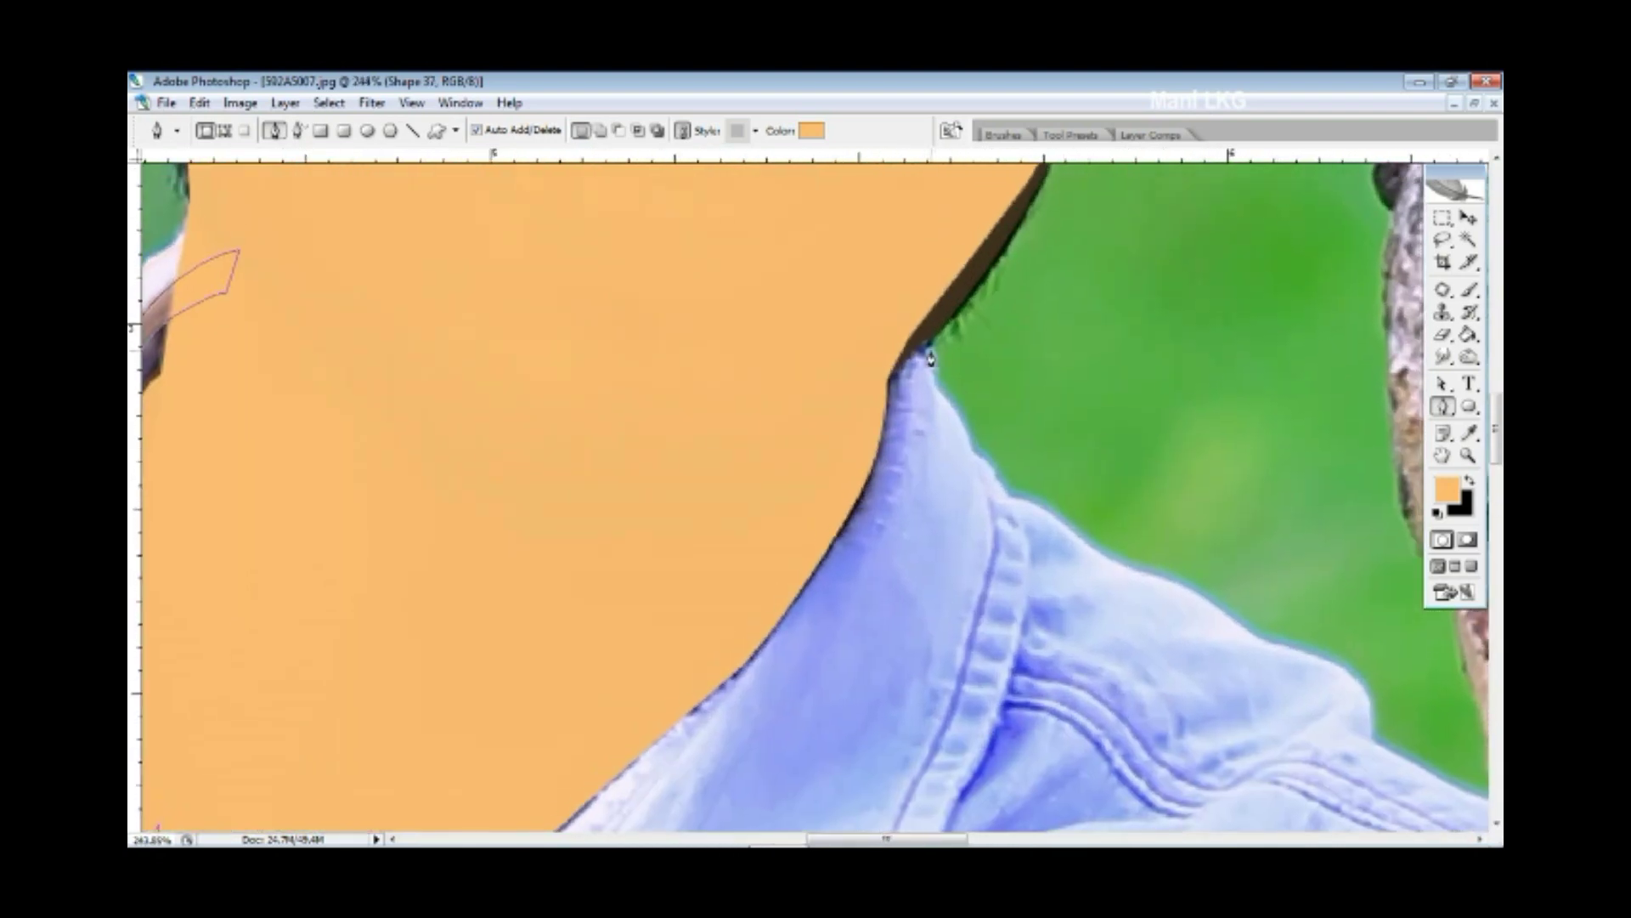
left_click(928, 348)
scroll(938, 379, "up", 3)
left_click_drag(934, 503, 950, 544)
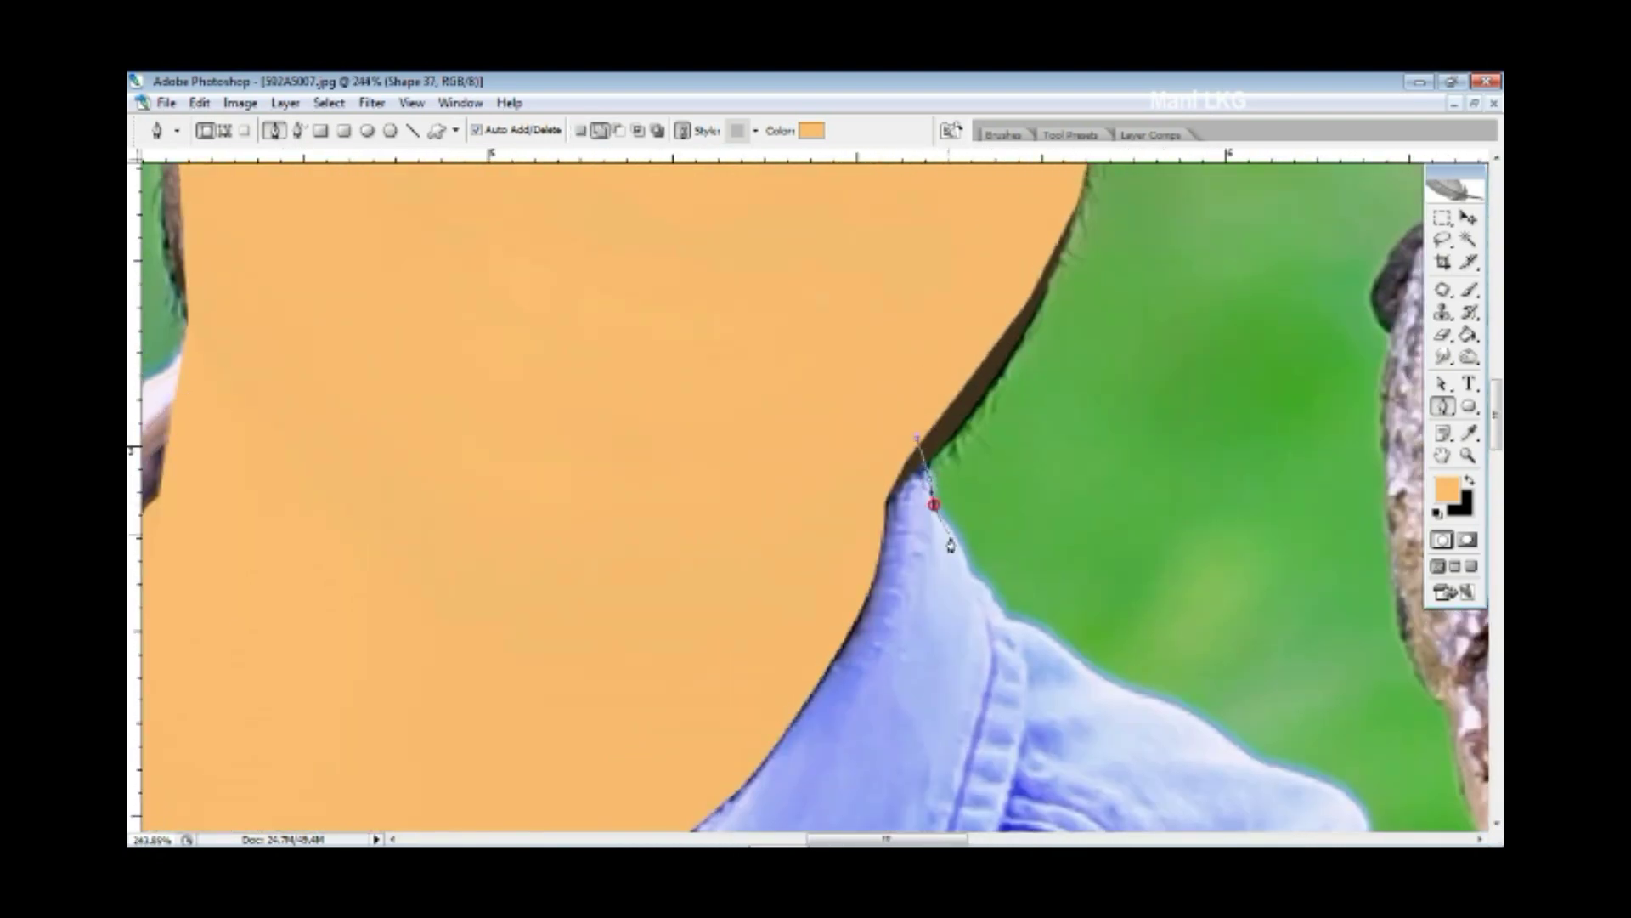
left_click_drag(1041, 670, 872, 508)
left_click(872, 508)
left_click(848, 585)
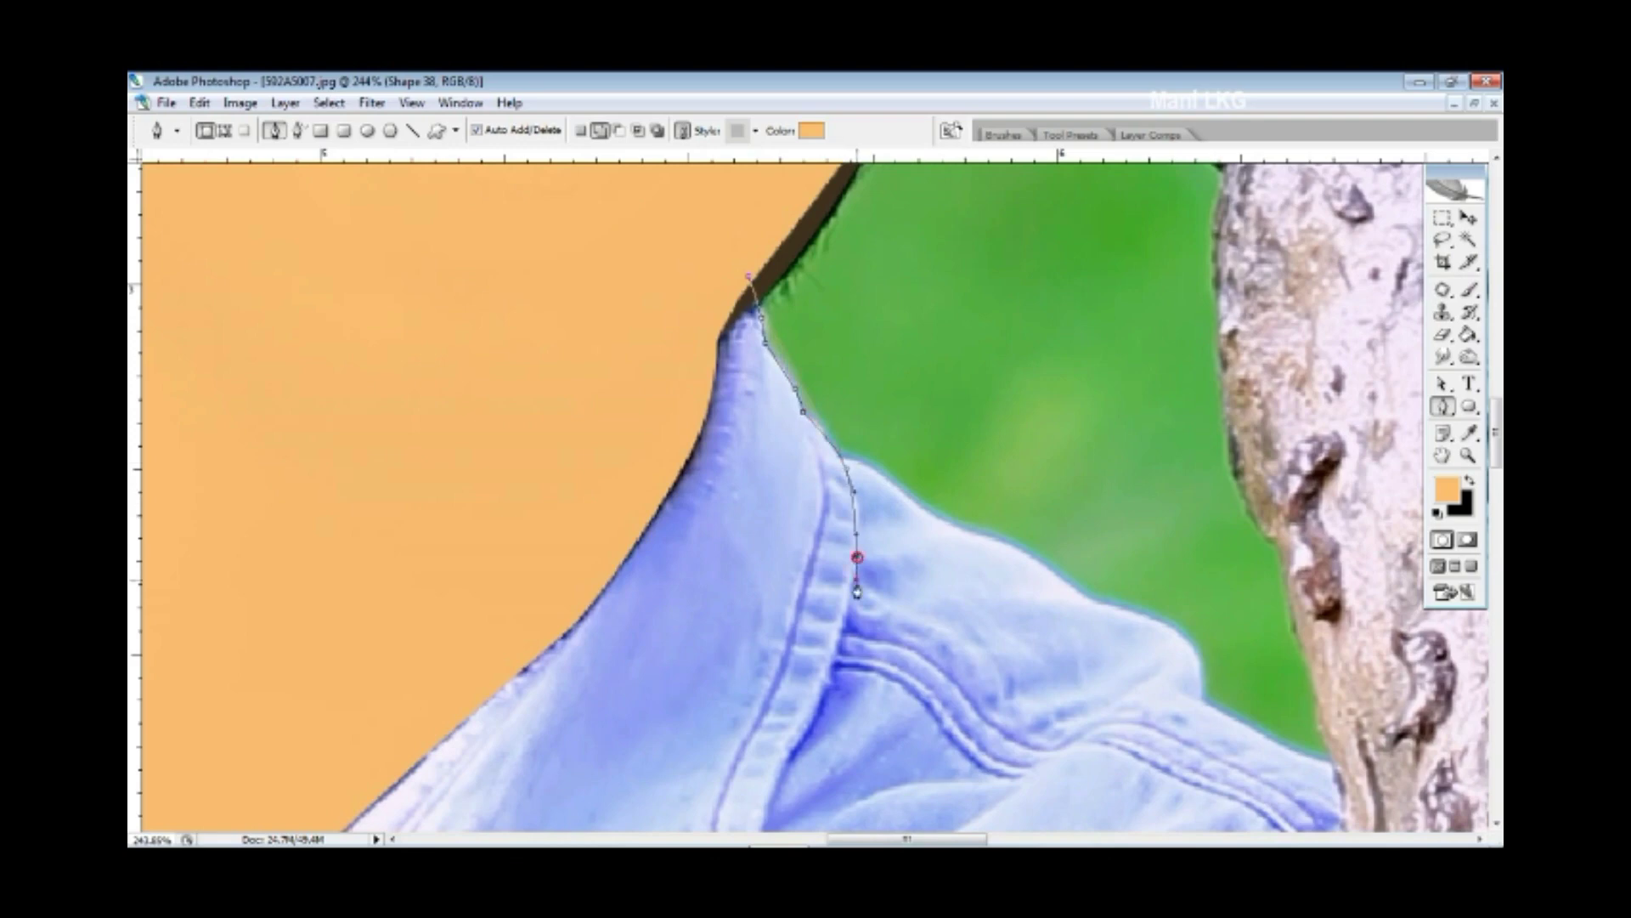
- Continue the path along the collar edge to its point and down to the shirt button
scroll(776, 583, "down", 7)
scroll(746, 589, "down", 7)
left_click(746, 590)
left_click(600, 543)
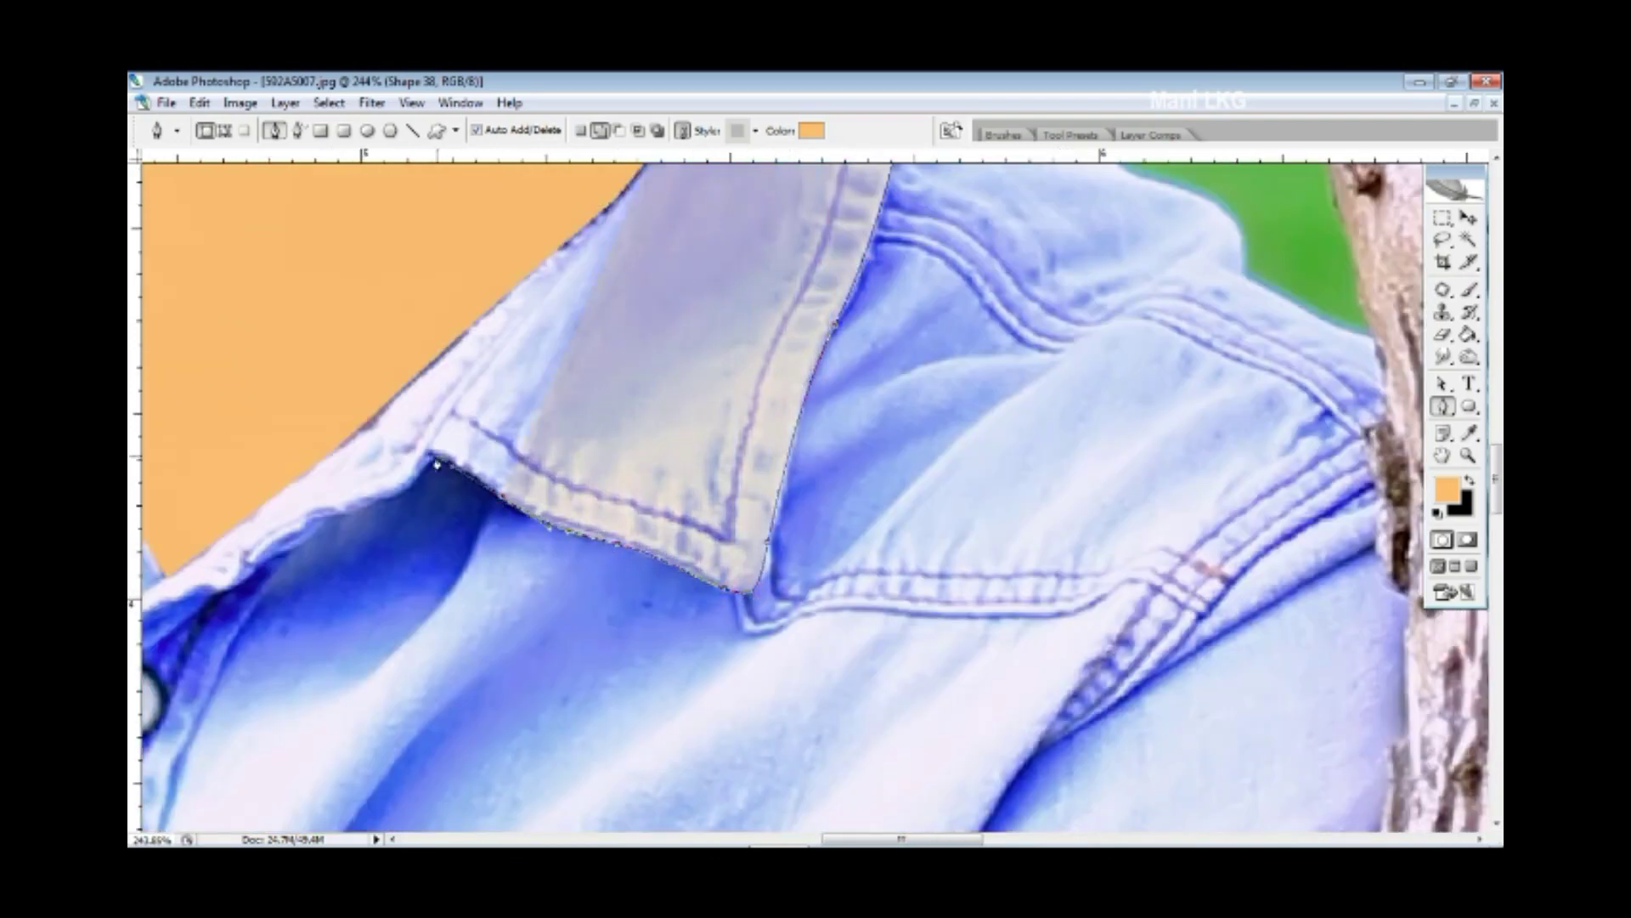
scroll(600, 544, "left", 5)
left_click(753, 501)
left_click(646, 562)
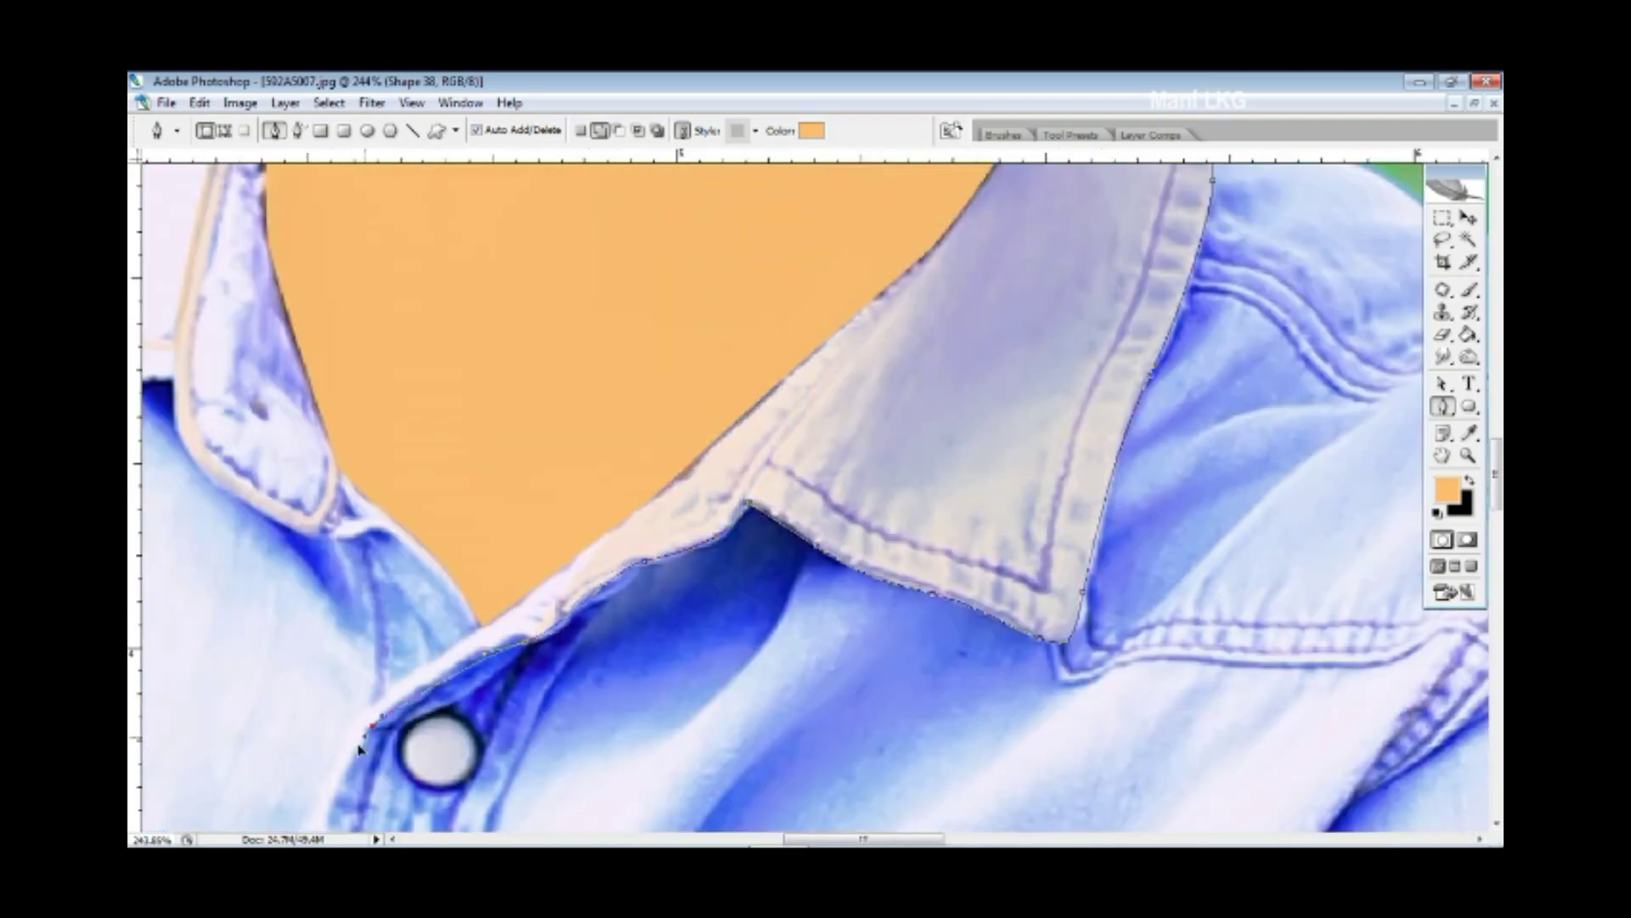
left_click(351, 752)
left_click_drag(411, 682, 439, 674)
- Run the path back along the collar's lower edge and curve it up to the collar top
left_click(637, 554)
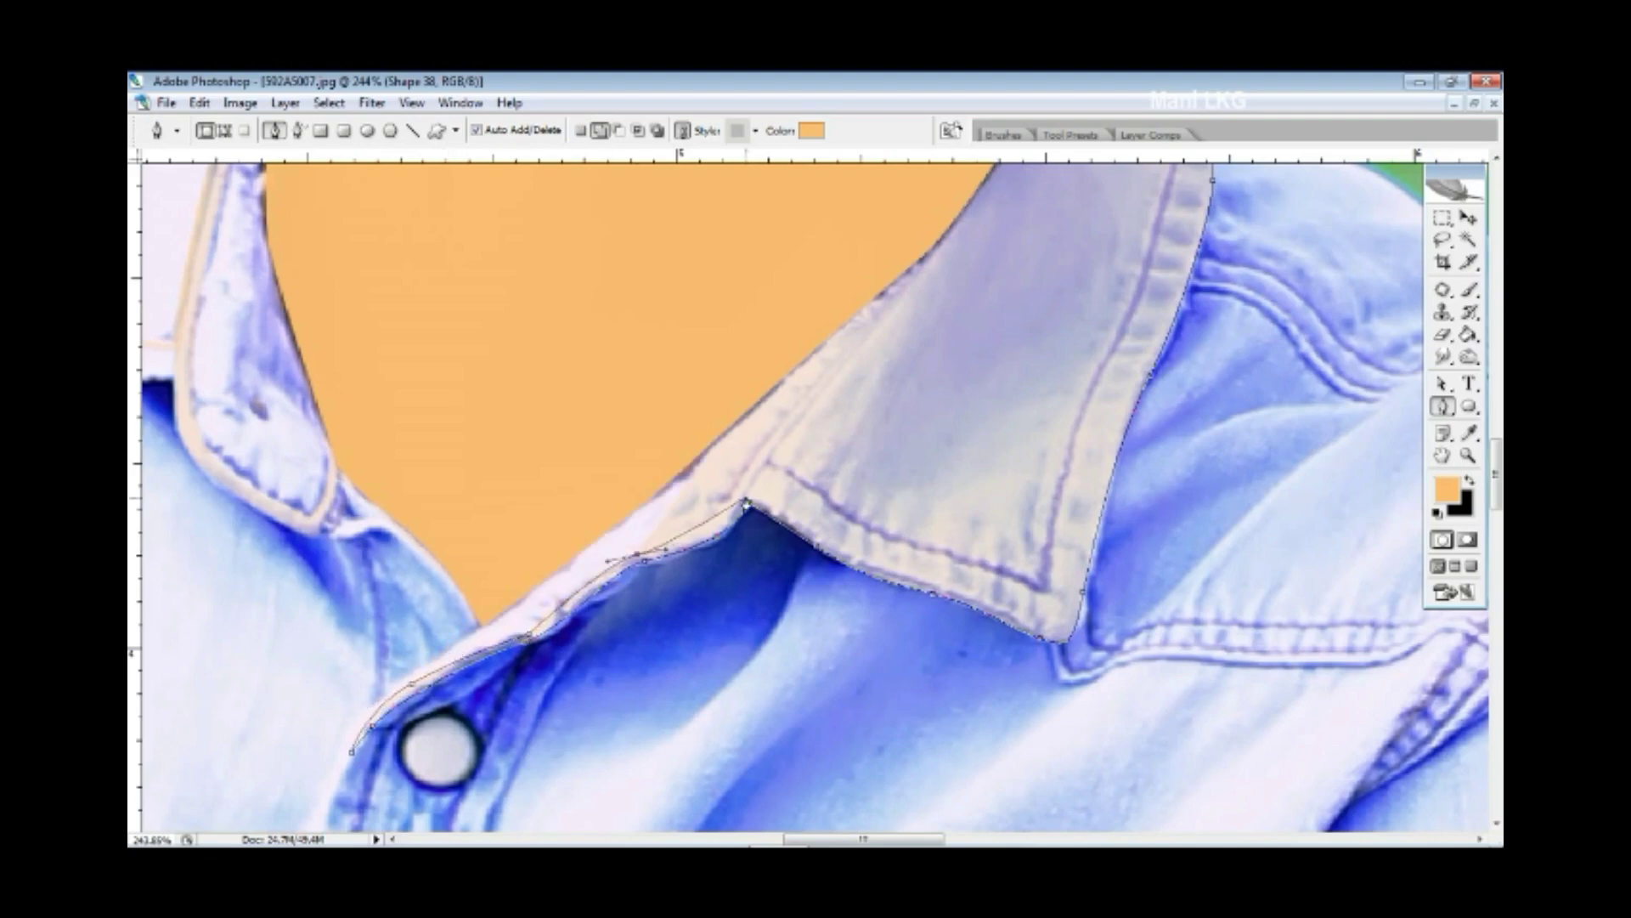
left_click(749, 500)
left_click(807, 532)
left_click(888, 571)
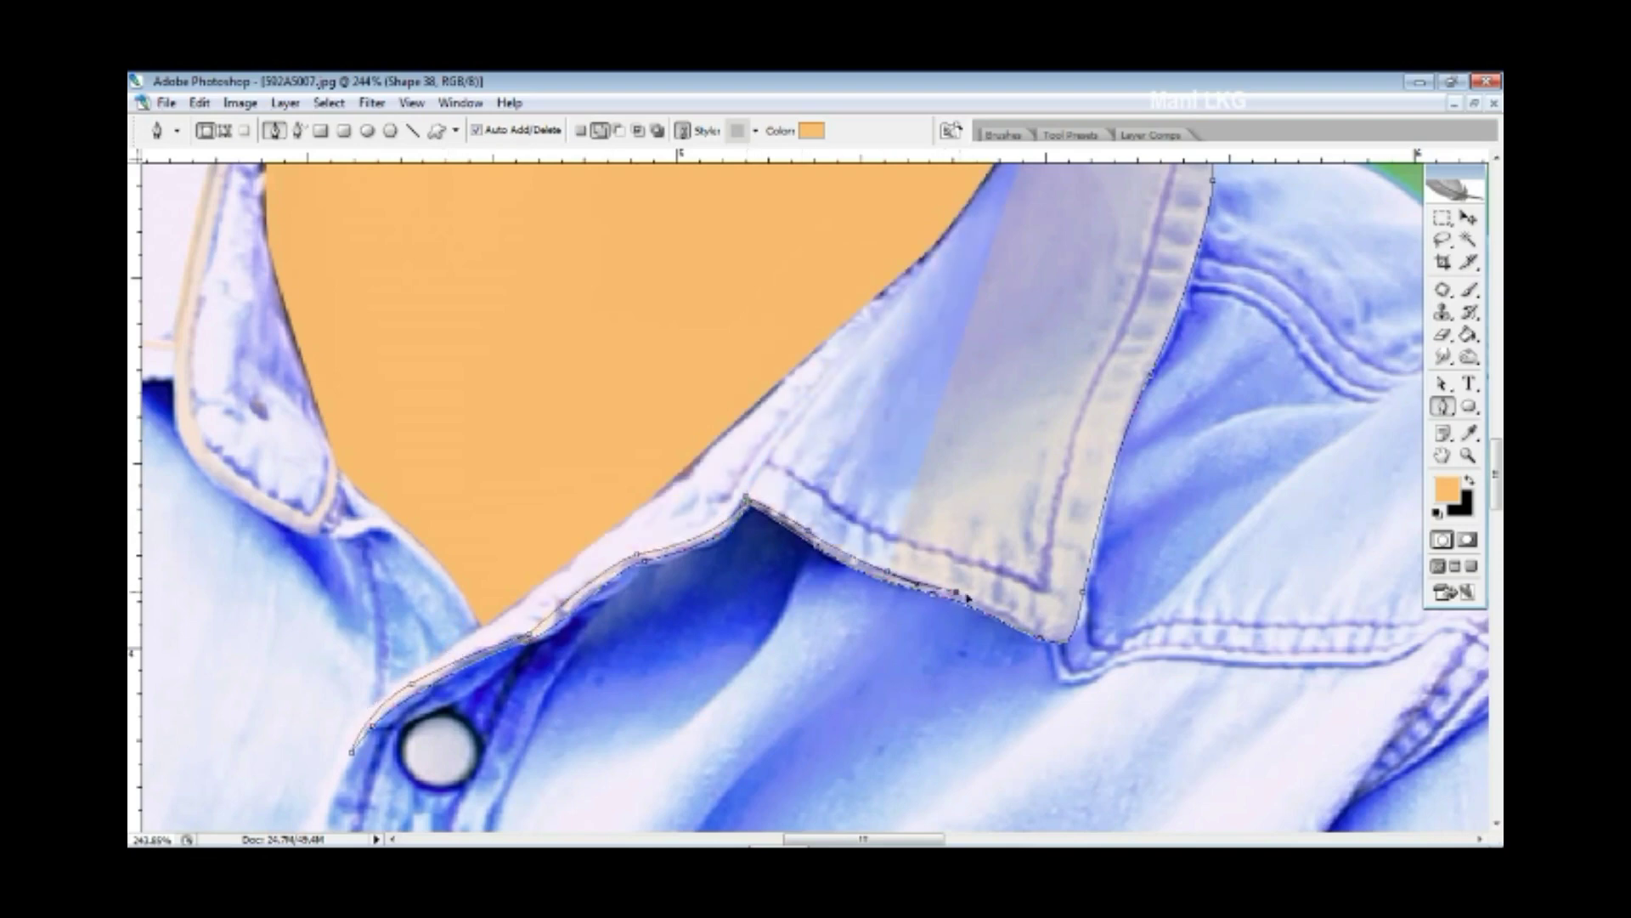
left_click(956, 591)
scroll(1081, 544, "up", 5)
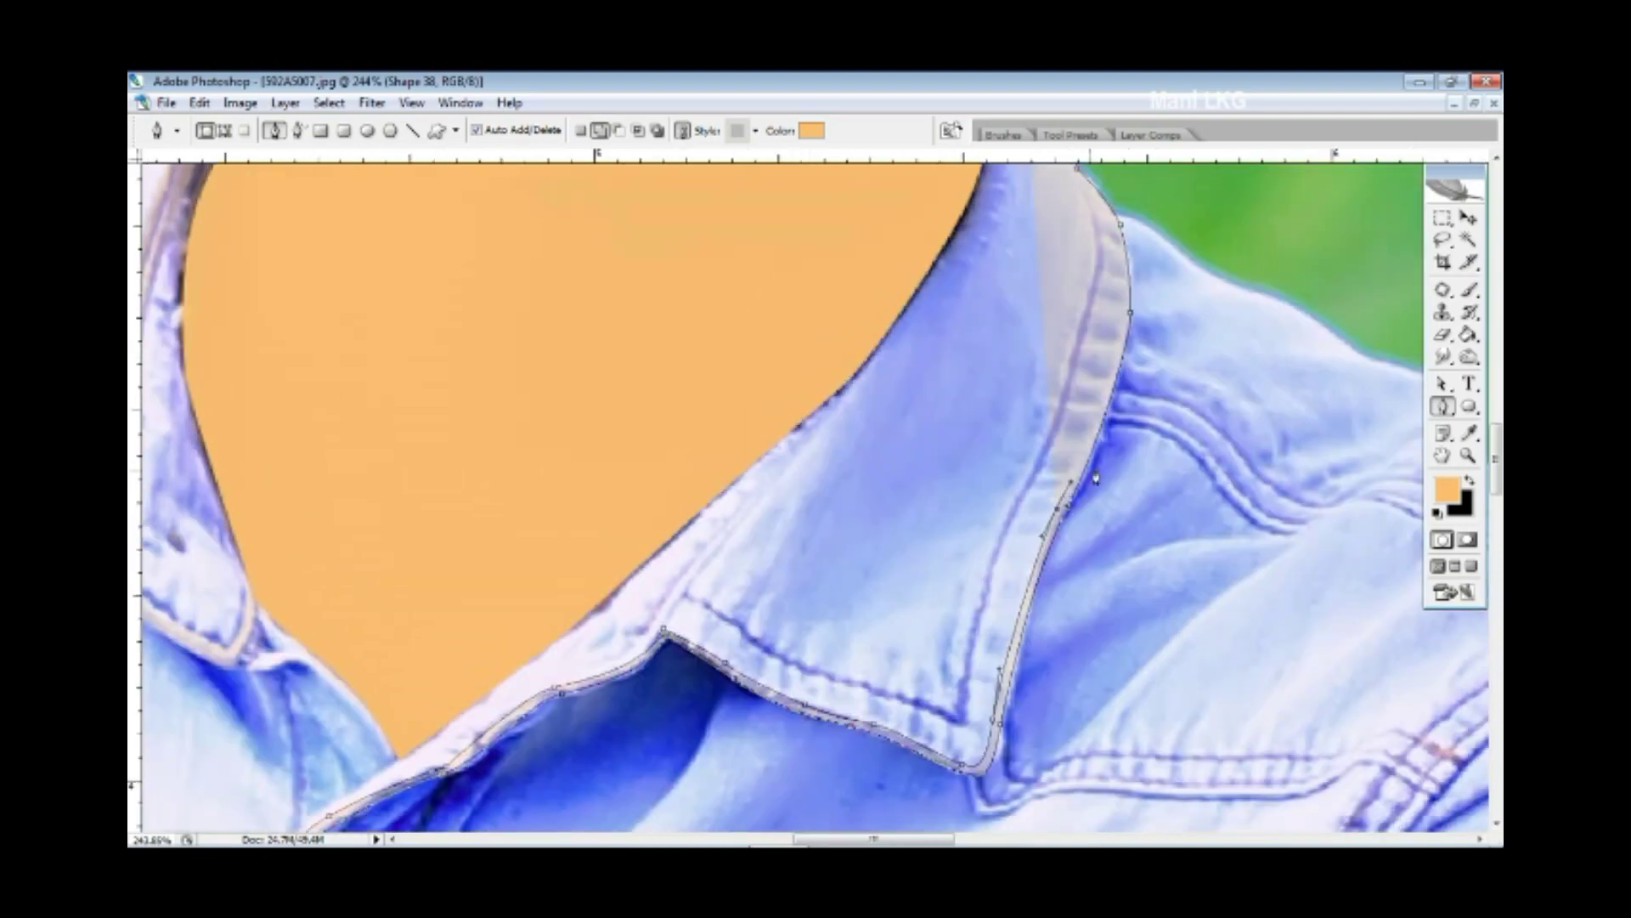
scroll(1141, 472, "up", 3)
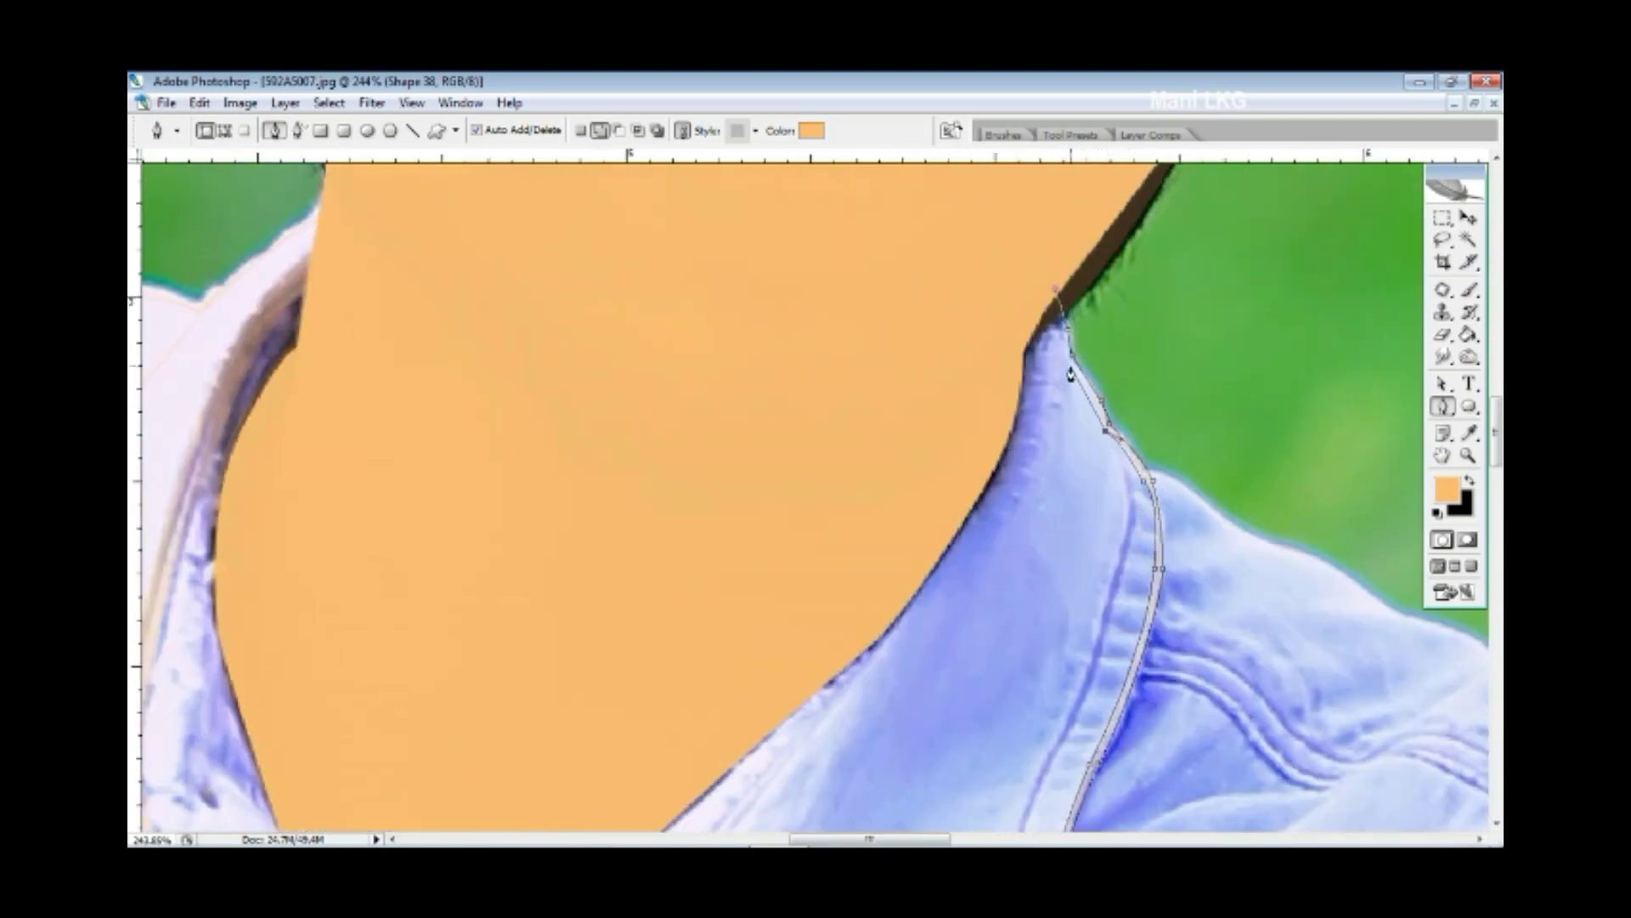
left_click_drag(1056, 299, 1046, 255)
scroll(1053, 293, "down", 2)
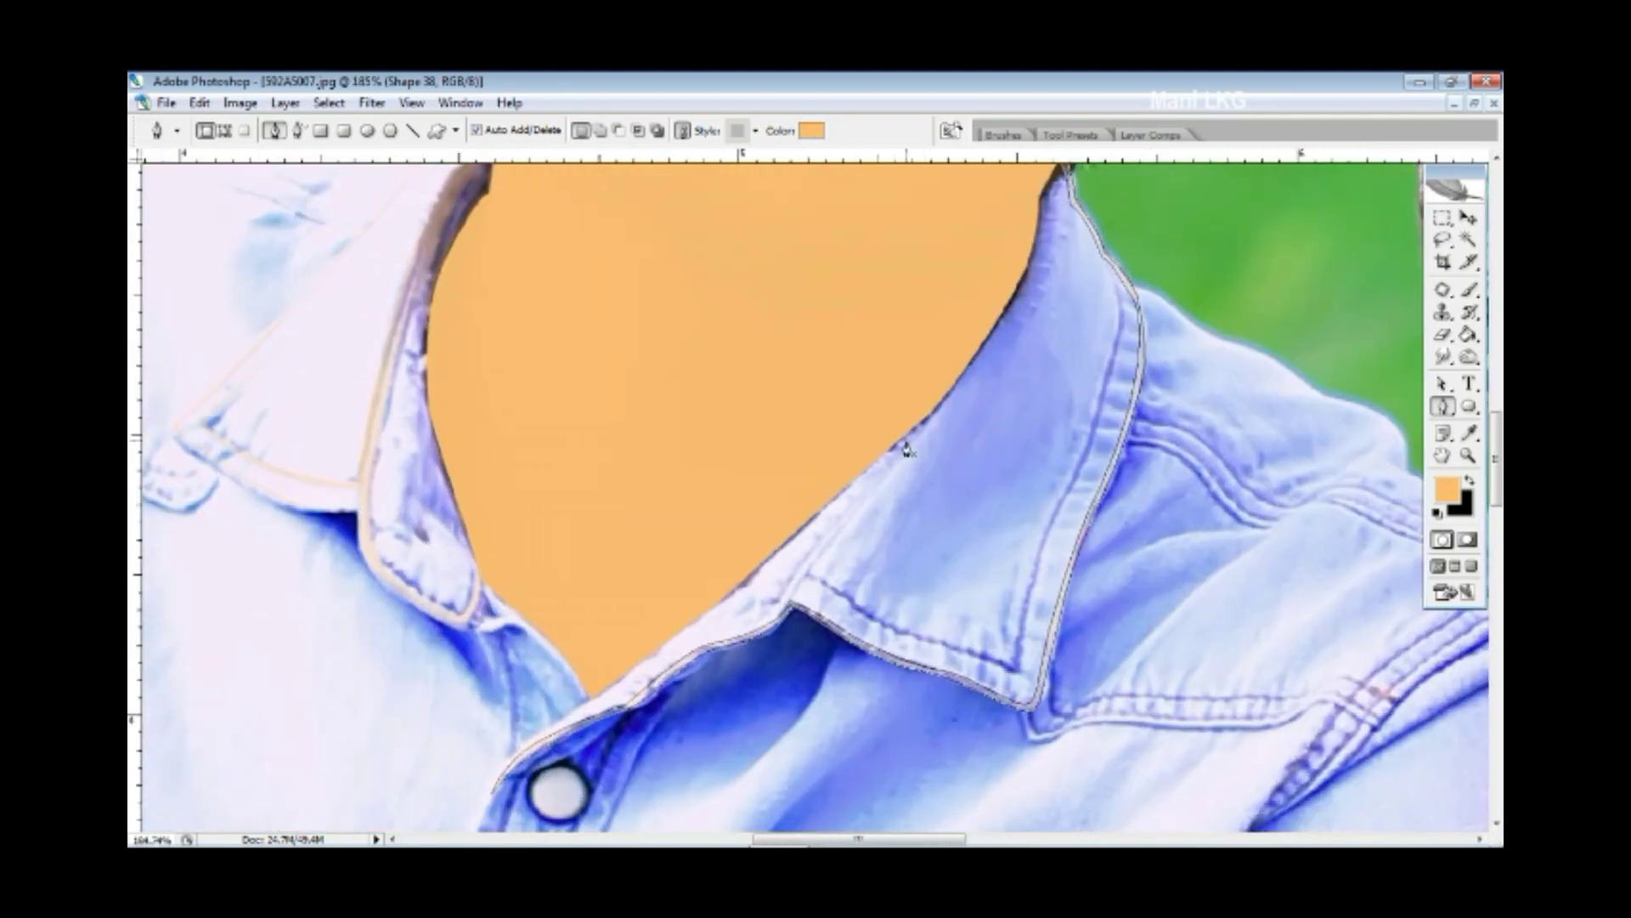
- Outline the right collar flap from its lower edge around the tip and close it
left_click(928, 410)
left_click_drag(787, 583, 762, 618)
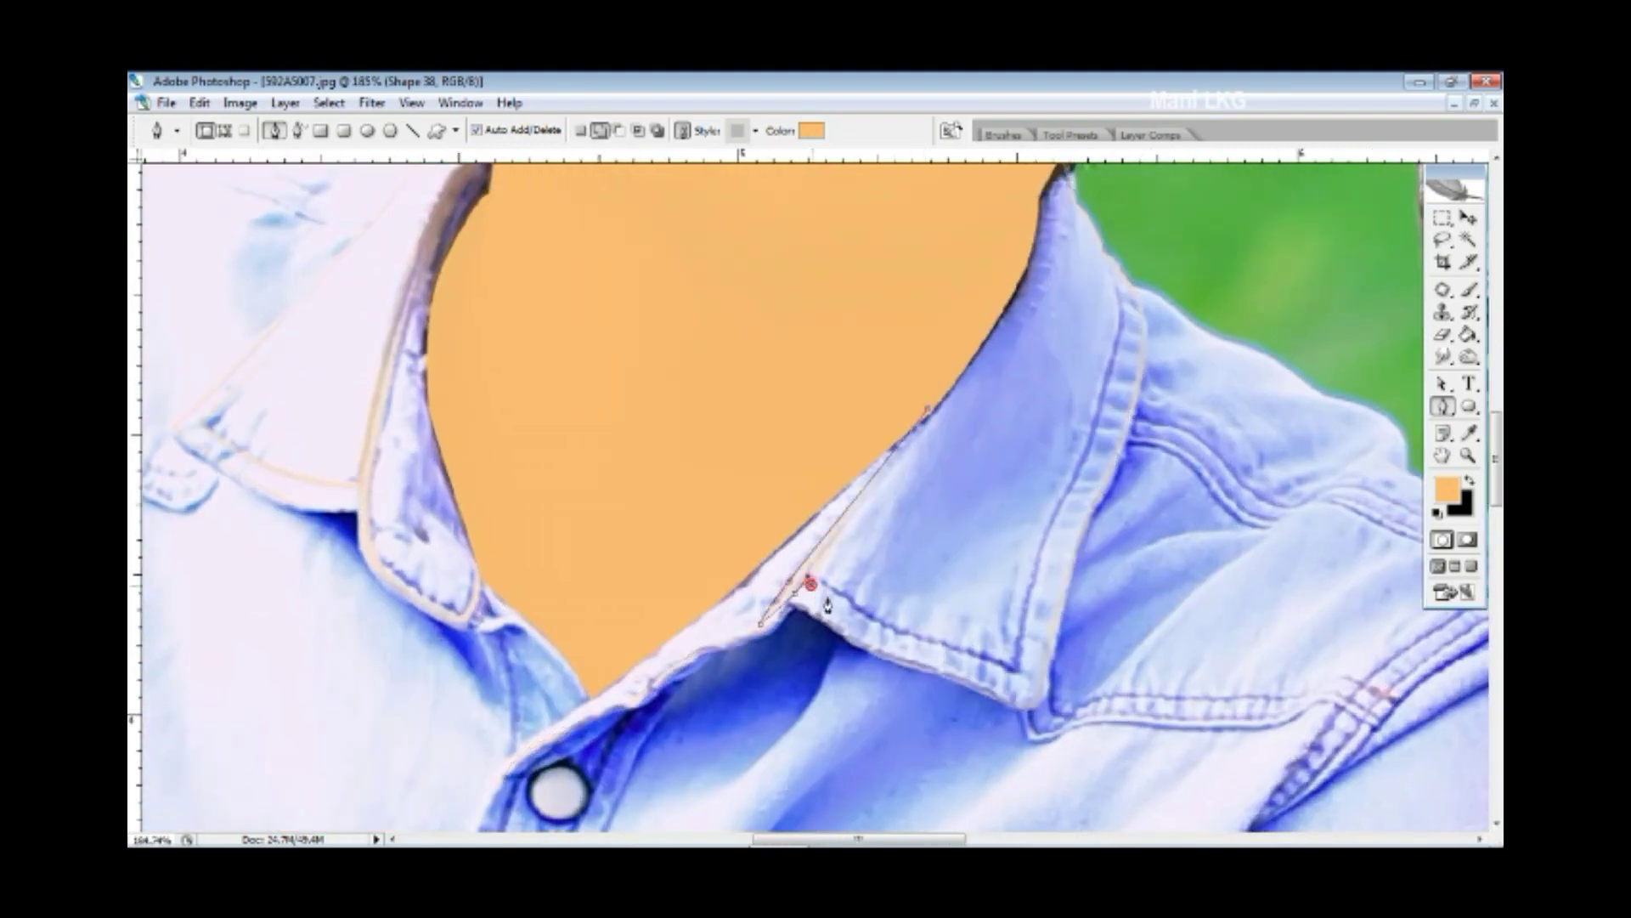
left_click(810, 585)
left_click(888, 629)
left_click(1026, 676)
left_click(1076, 482)
left_click_drag(1122, 271, 1105, 261)
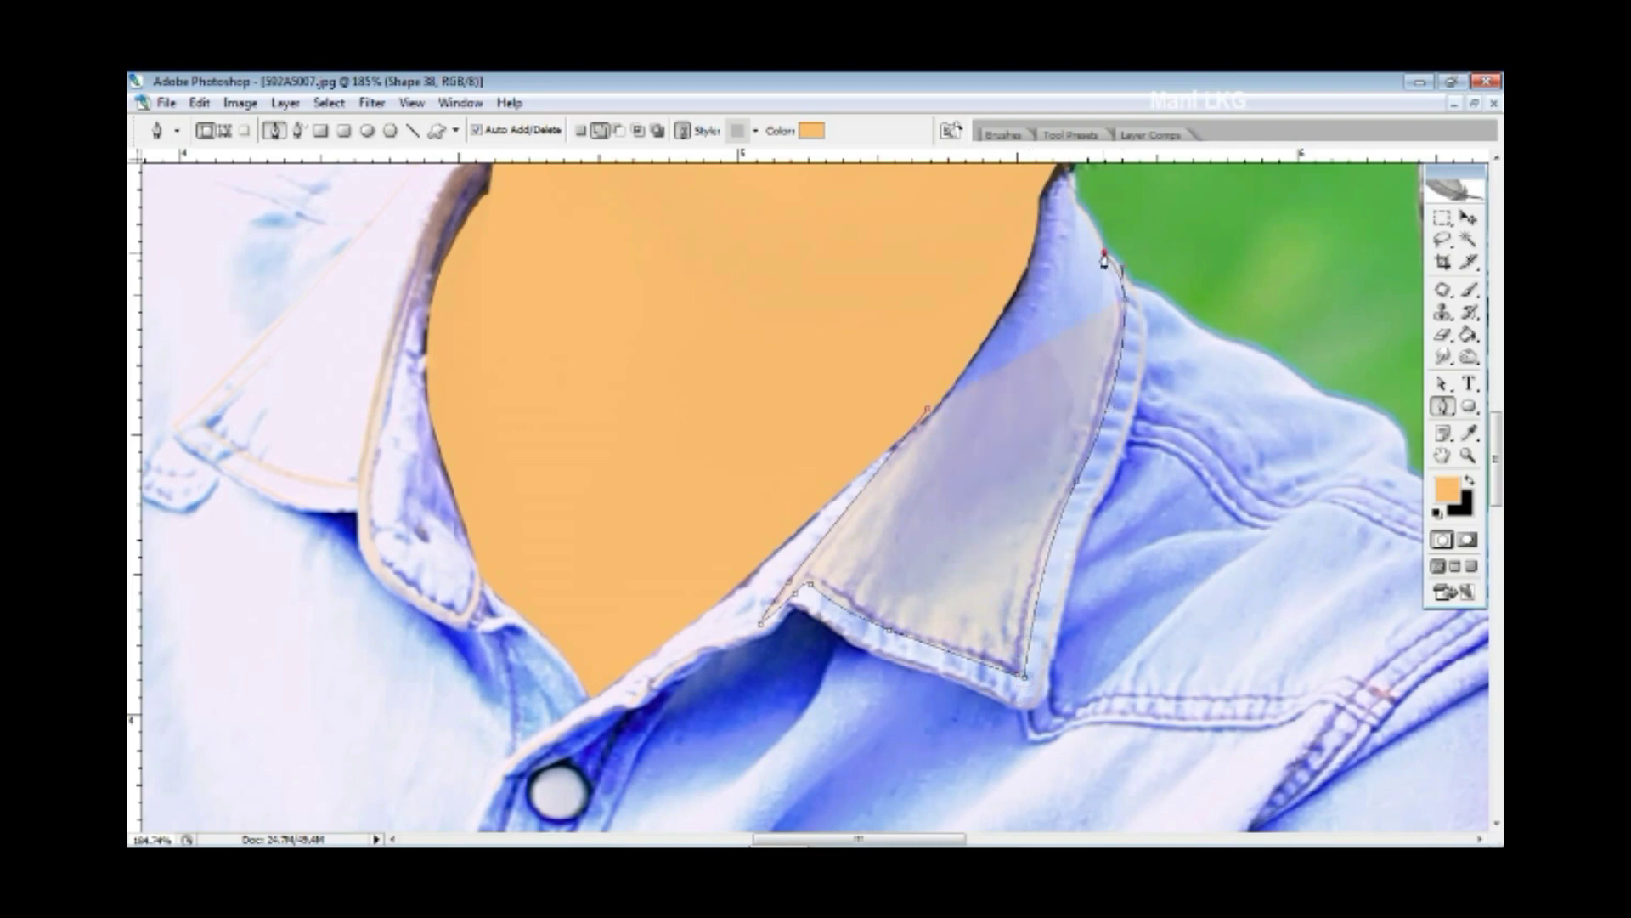
left_click(1104, 253)
left_click(1118, 309)
left_click(1077, 459)
left_click(1032, 566)
left_click(1029, 598)
left_click(1011, 664)
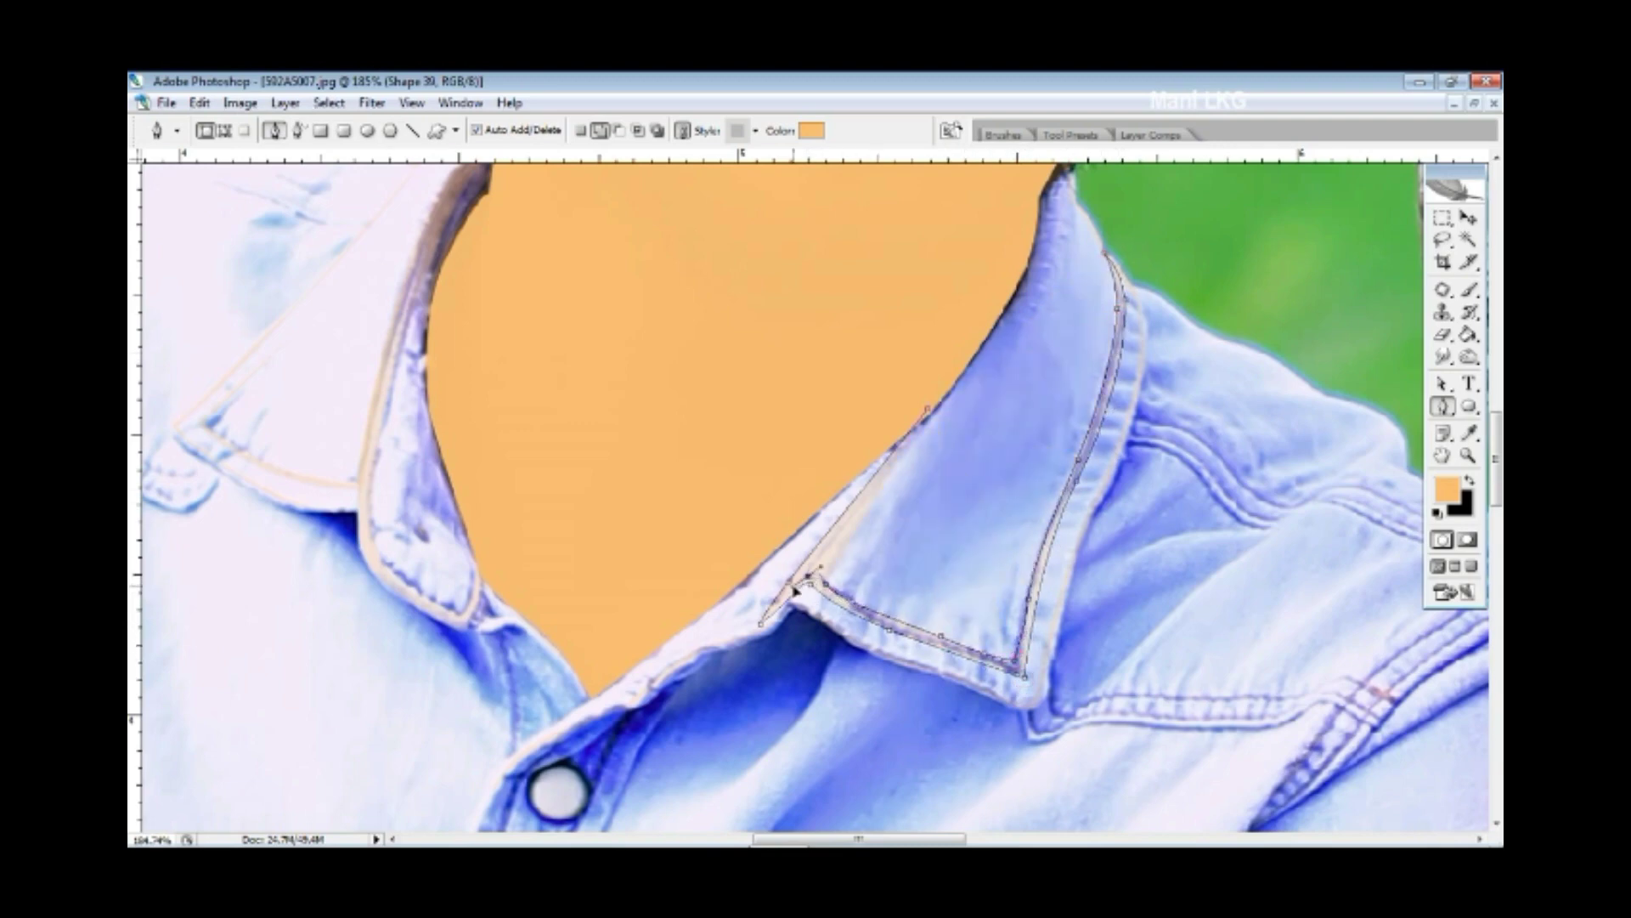
left_click(927, 409)
- Begin a new path along the shoulder edge, curving it down toward the tree trunk
scroll(903, 453, "down", 1)
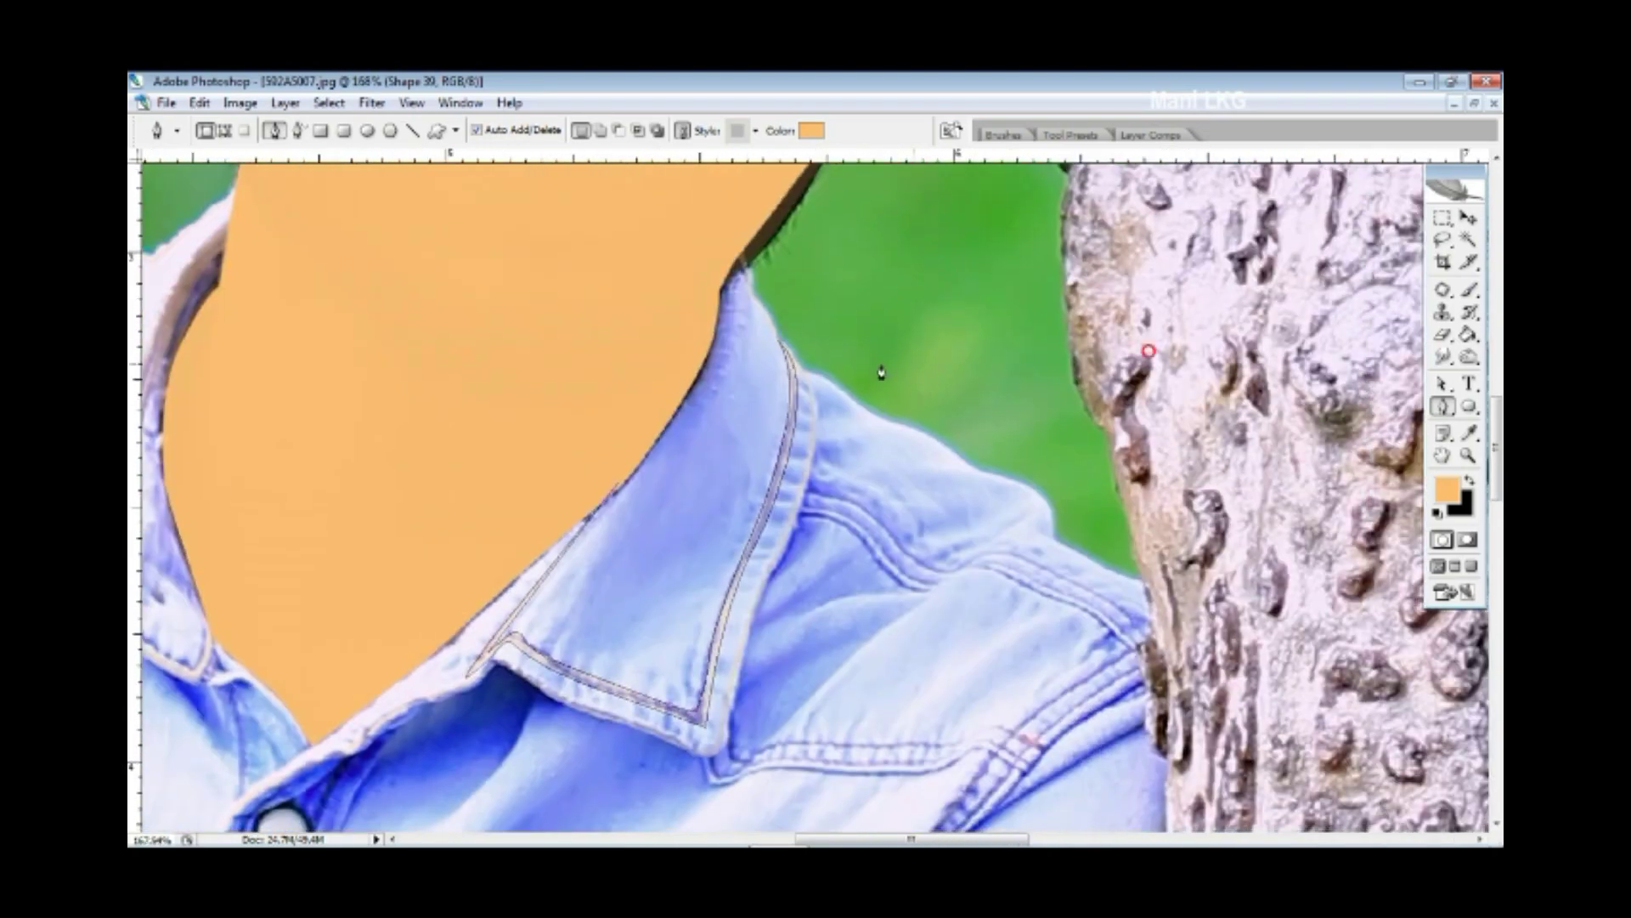
left_click(833, 379)
left_click(974, 454)
left_click(1051, 527)
left_click_drag(1051, 527, 923, 427)
left_click(991, 465)
left_click(1014, 482)
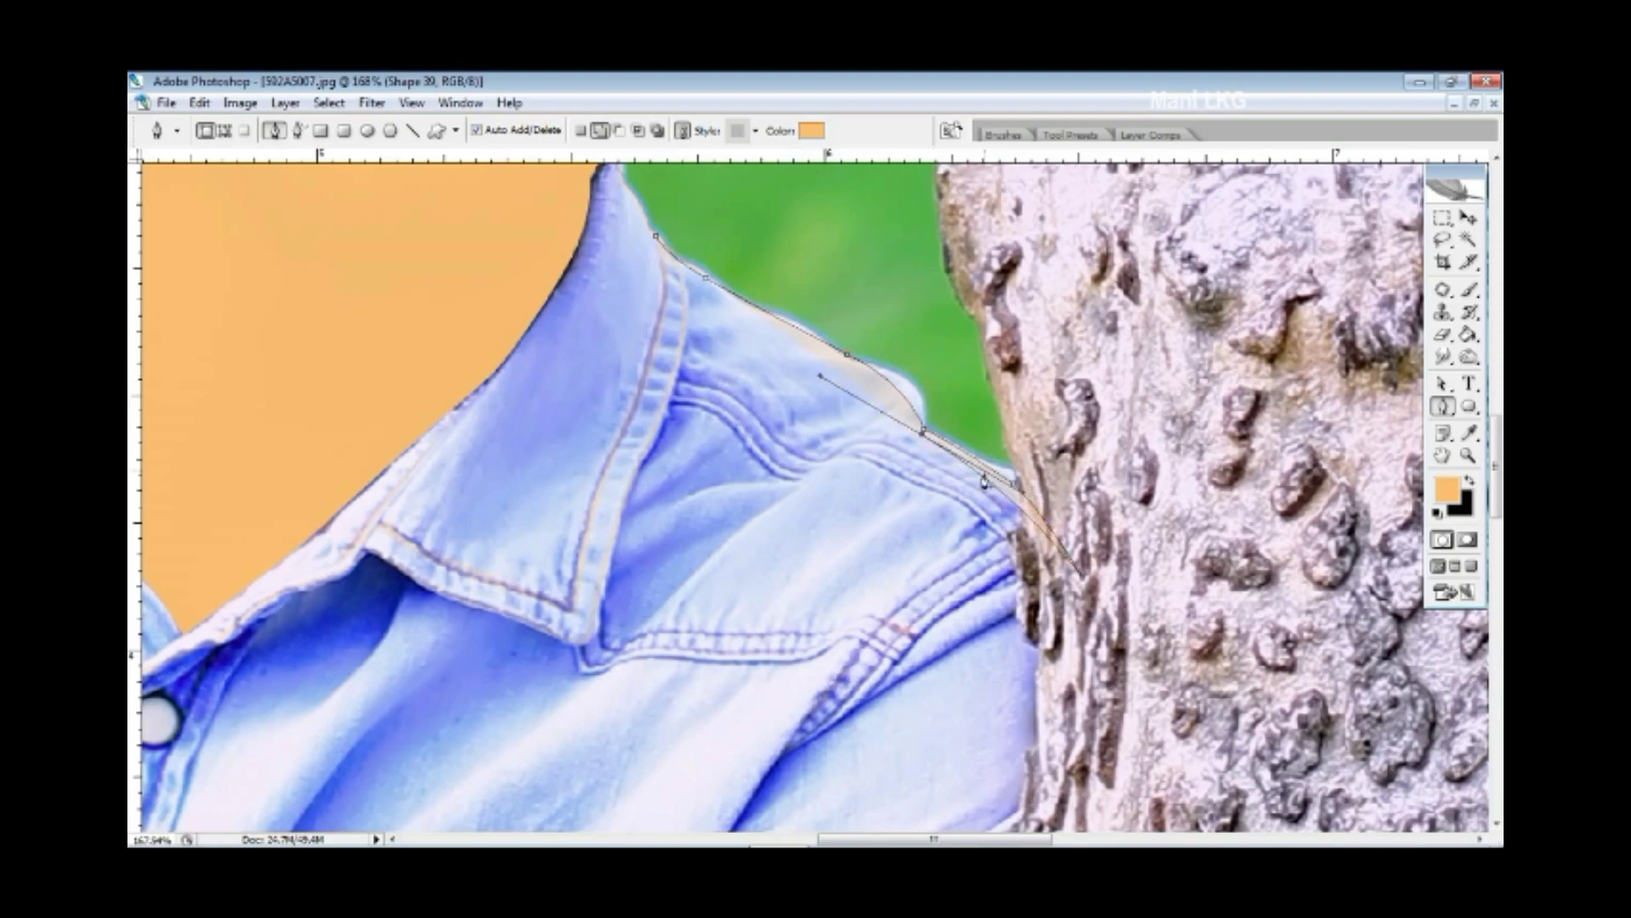
left_click_drag(1003, 489, 973, 471)
left_click_drag(876, 400, 786, 336)
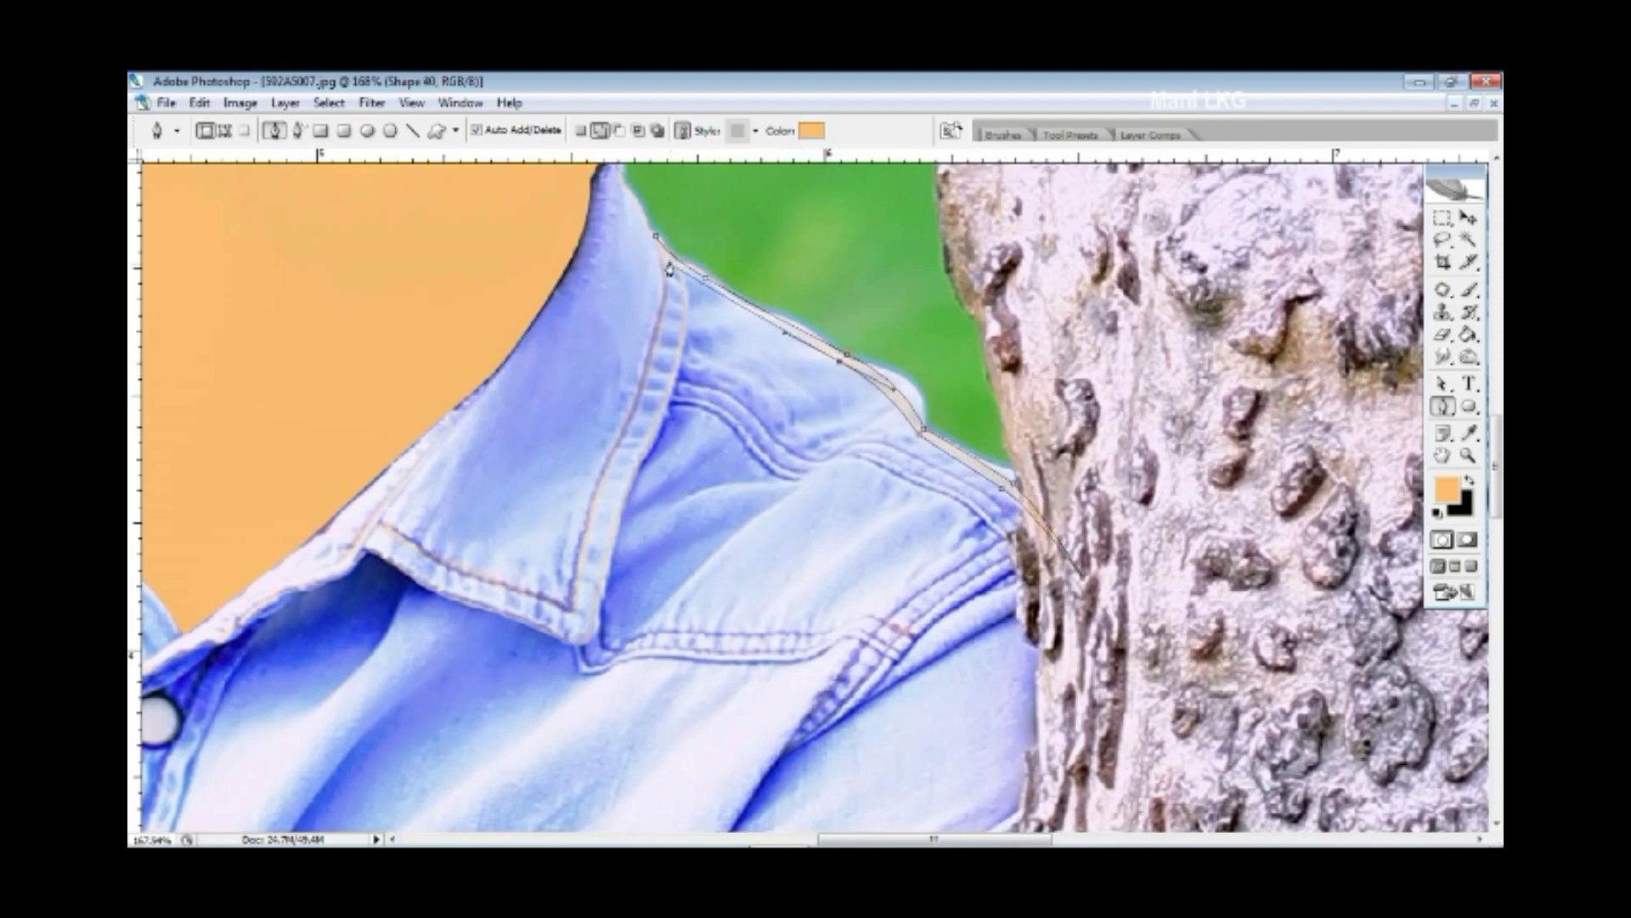
scroll(669, 268, "up", 4)
left_click_drag(656, 542, 673, 518)
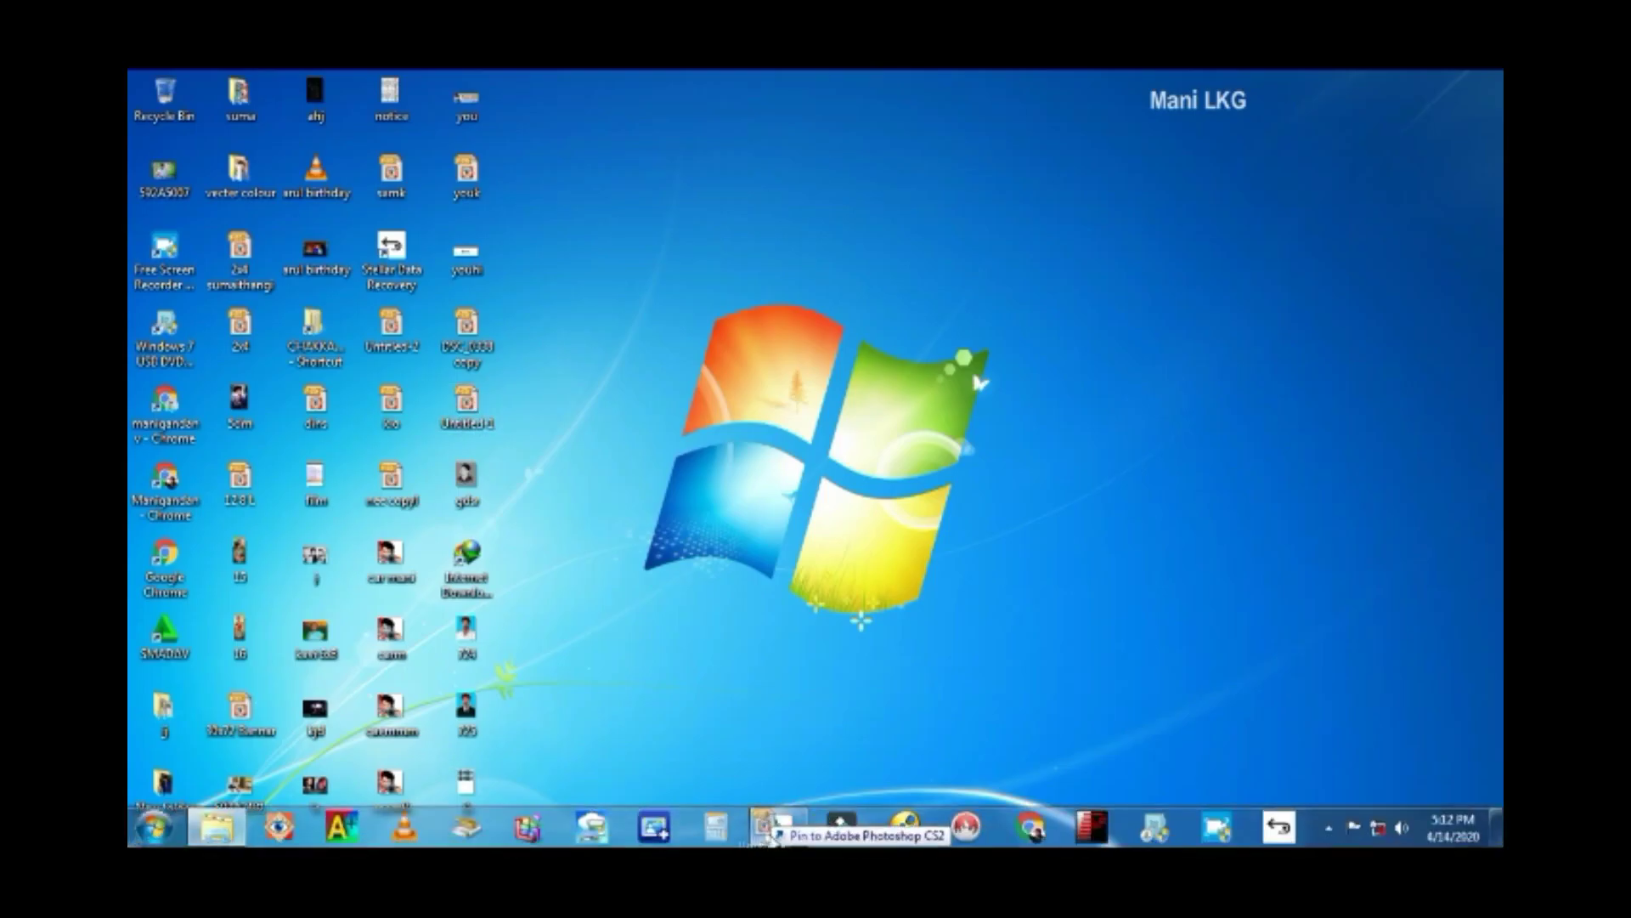
- Restore Photoshop and move the Untitled-1 swatch document to the right of the portrait
left_click(776, 837)
key("v")
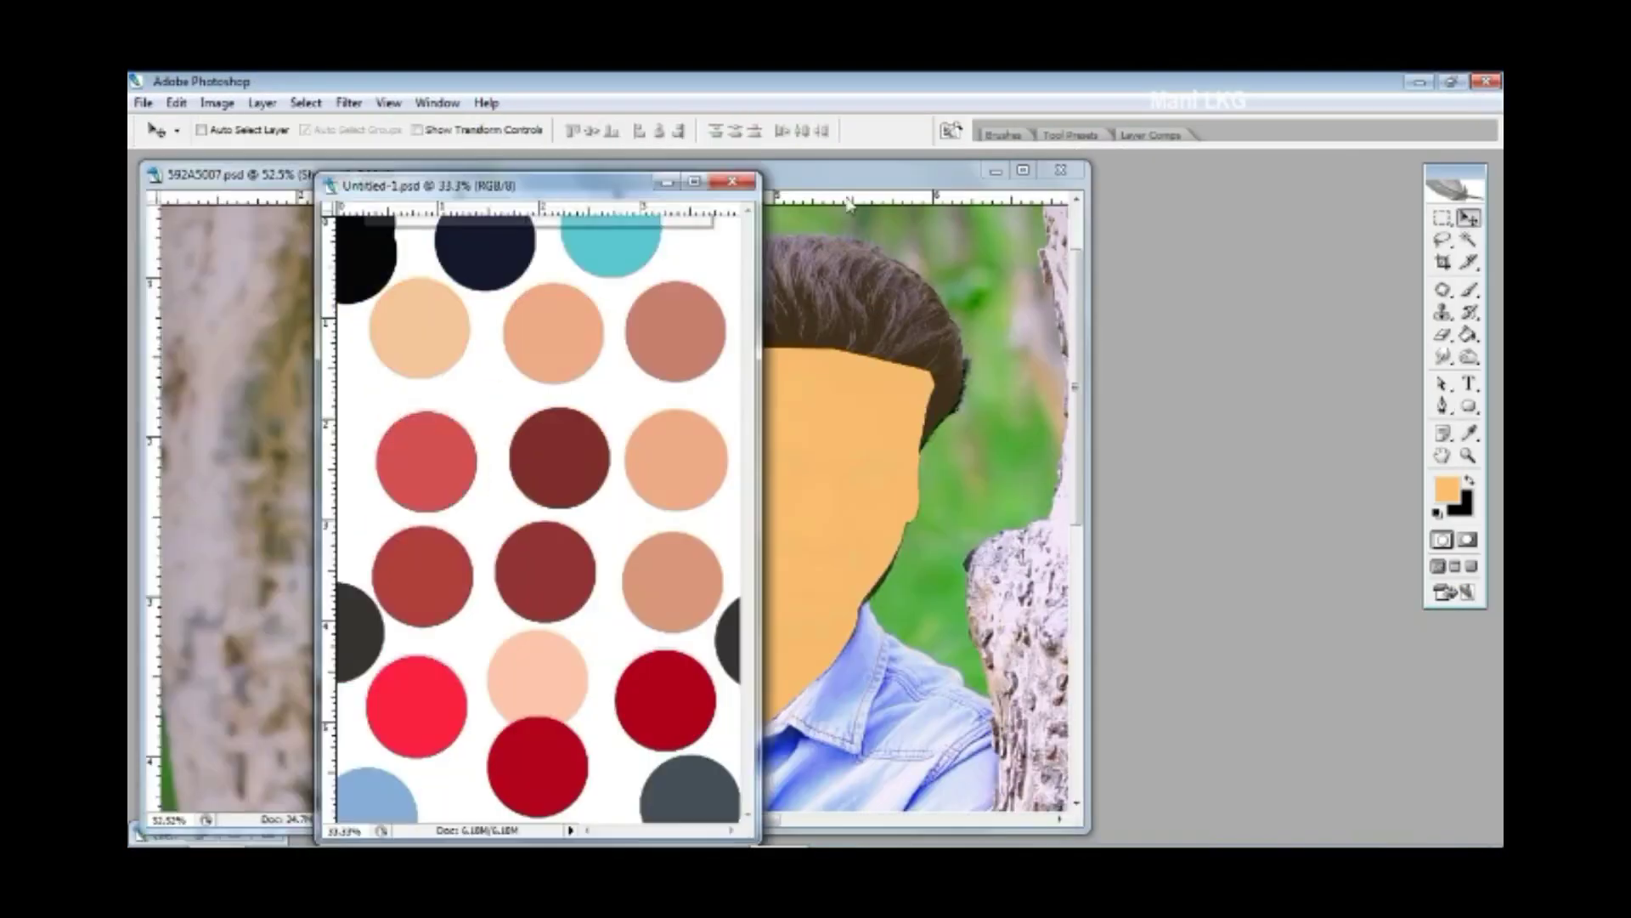
left_click_drag(340, 182, 1260, 171)
left_click_drag(1454, 170, 1303, 133)
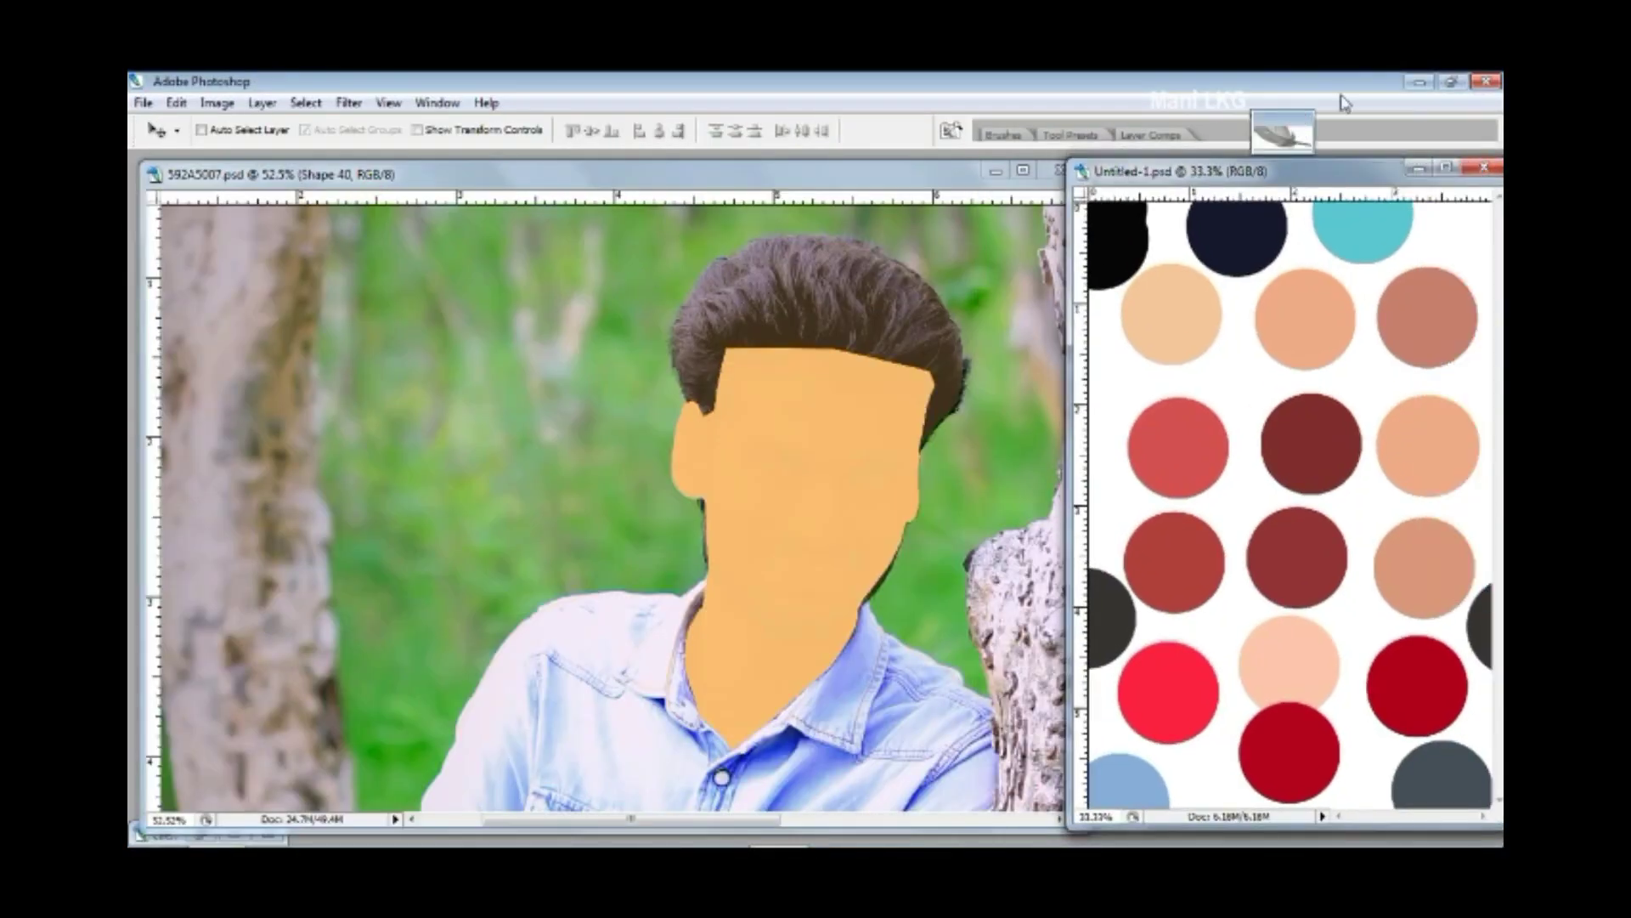
- Show the Layers panel and hide the newest traced shapes and the photo
key("F7")
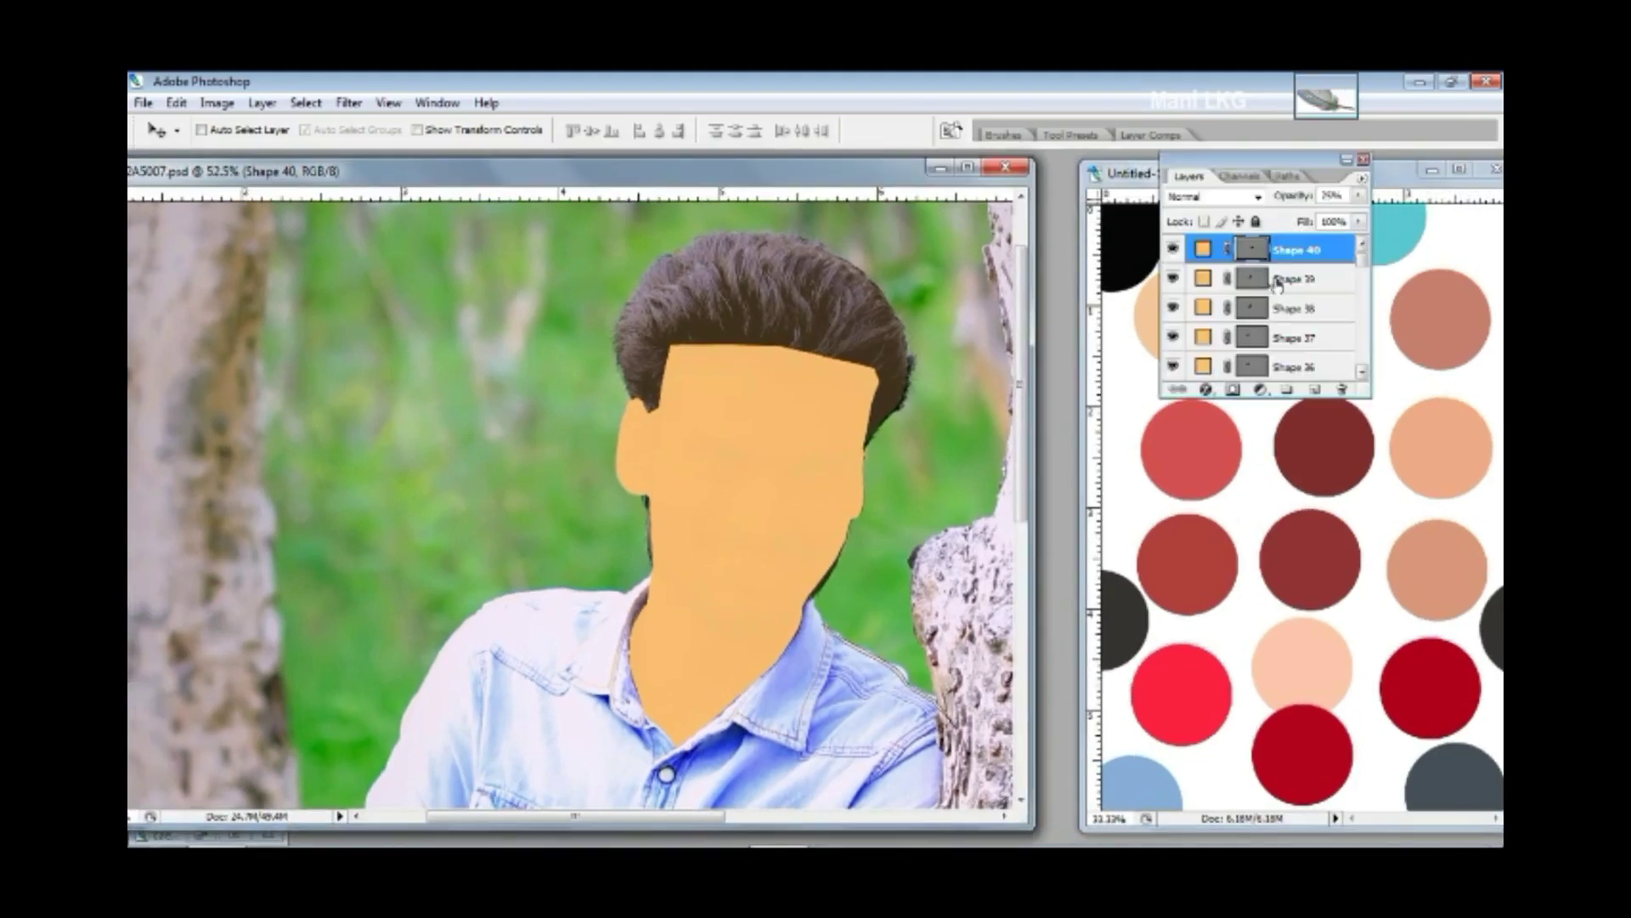
left_click_drag(1173, 251, 1180, 281)
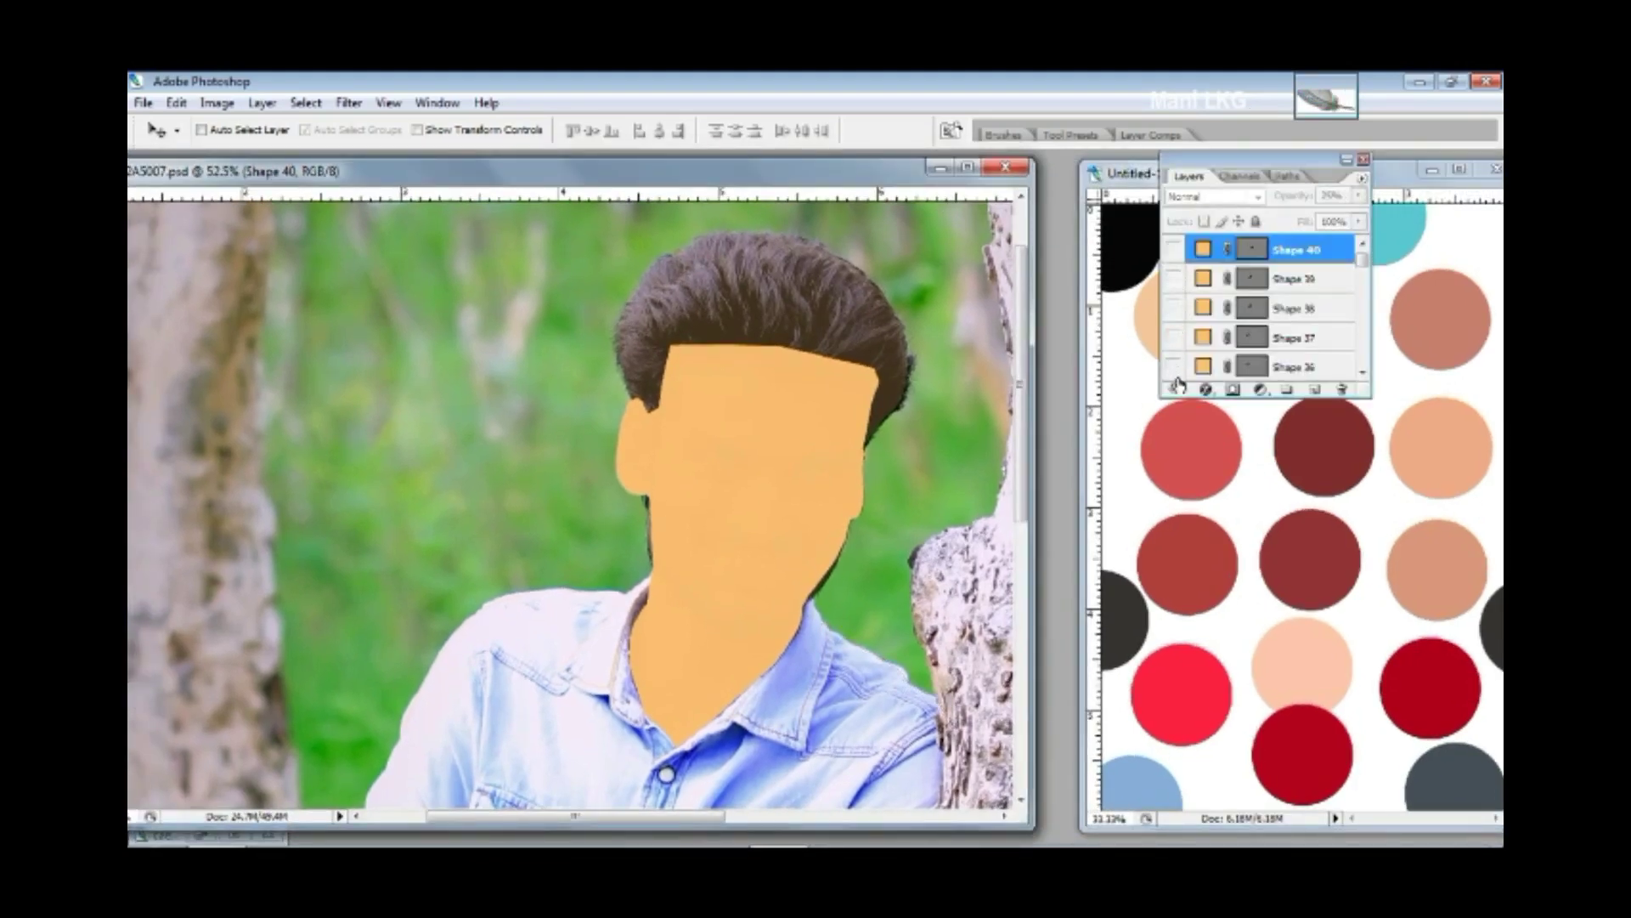
left_click_drag(1177, 385, 1175, 340)
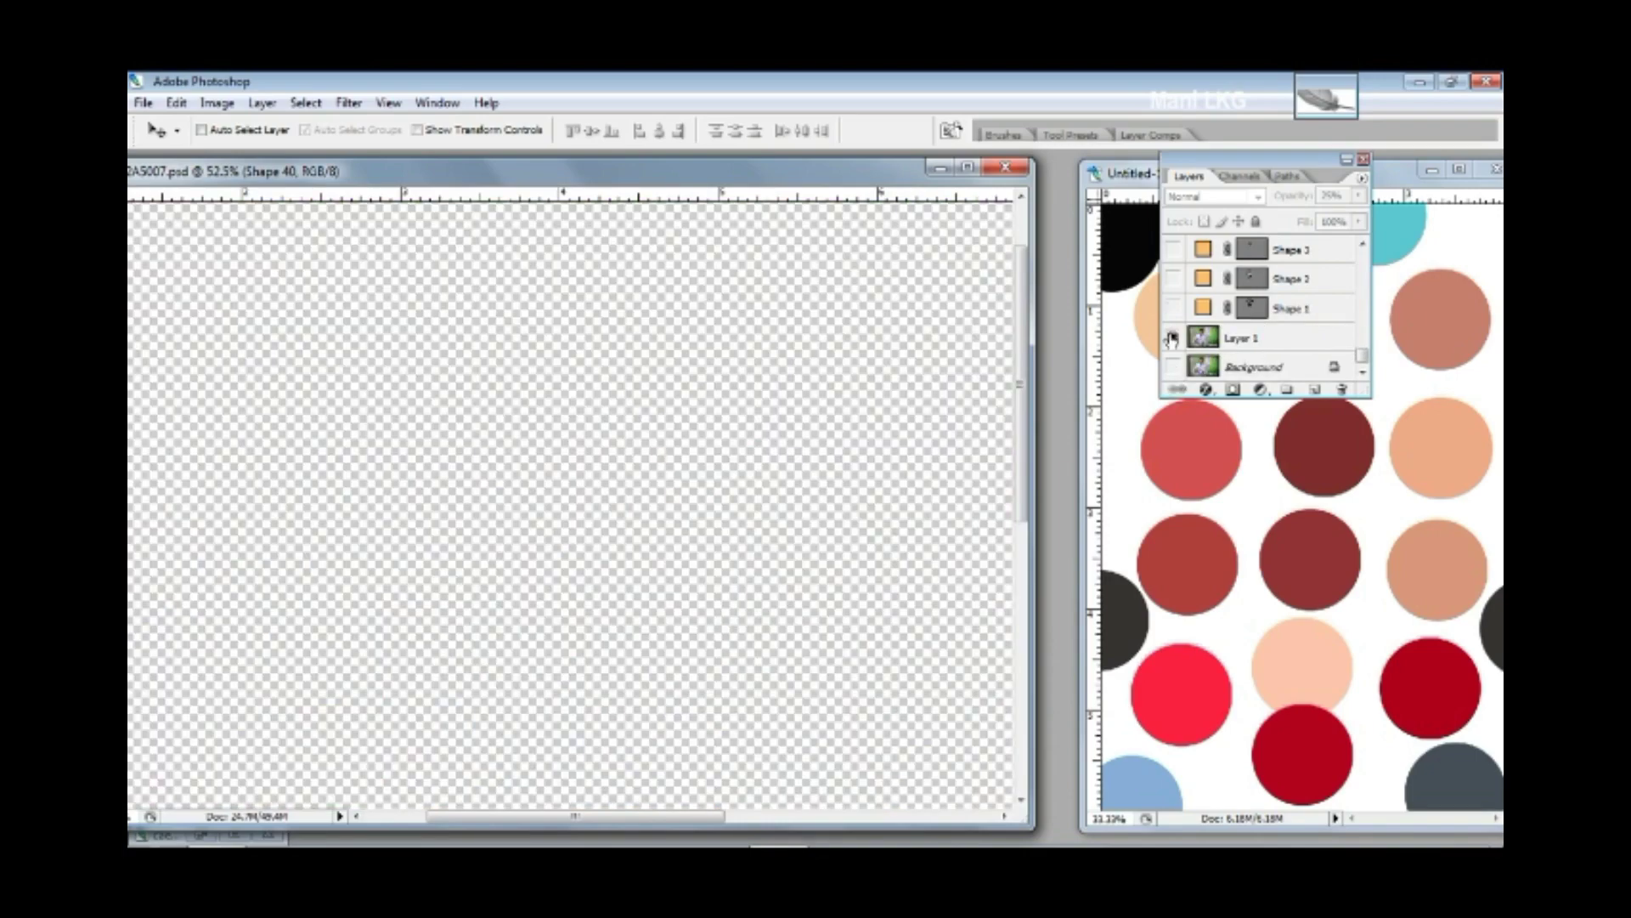
- Hide the photo and turn a duplicate of Layer 1 white with Lightness +100
left_click(1176, 374)
key("ctrl+j")
key("ctrl+u")
type("100")
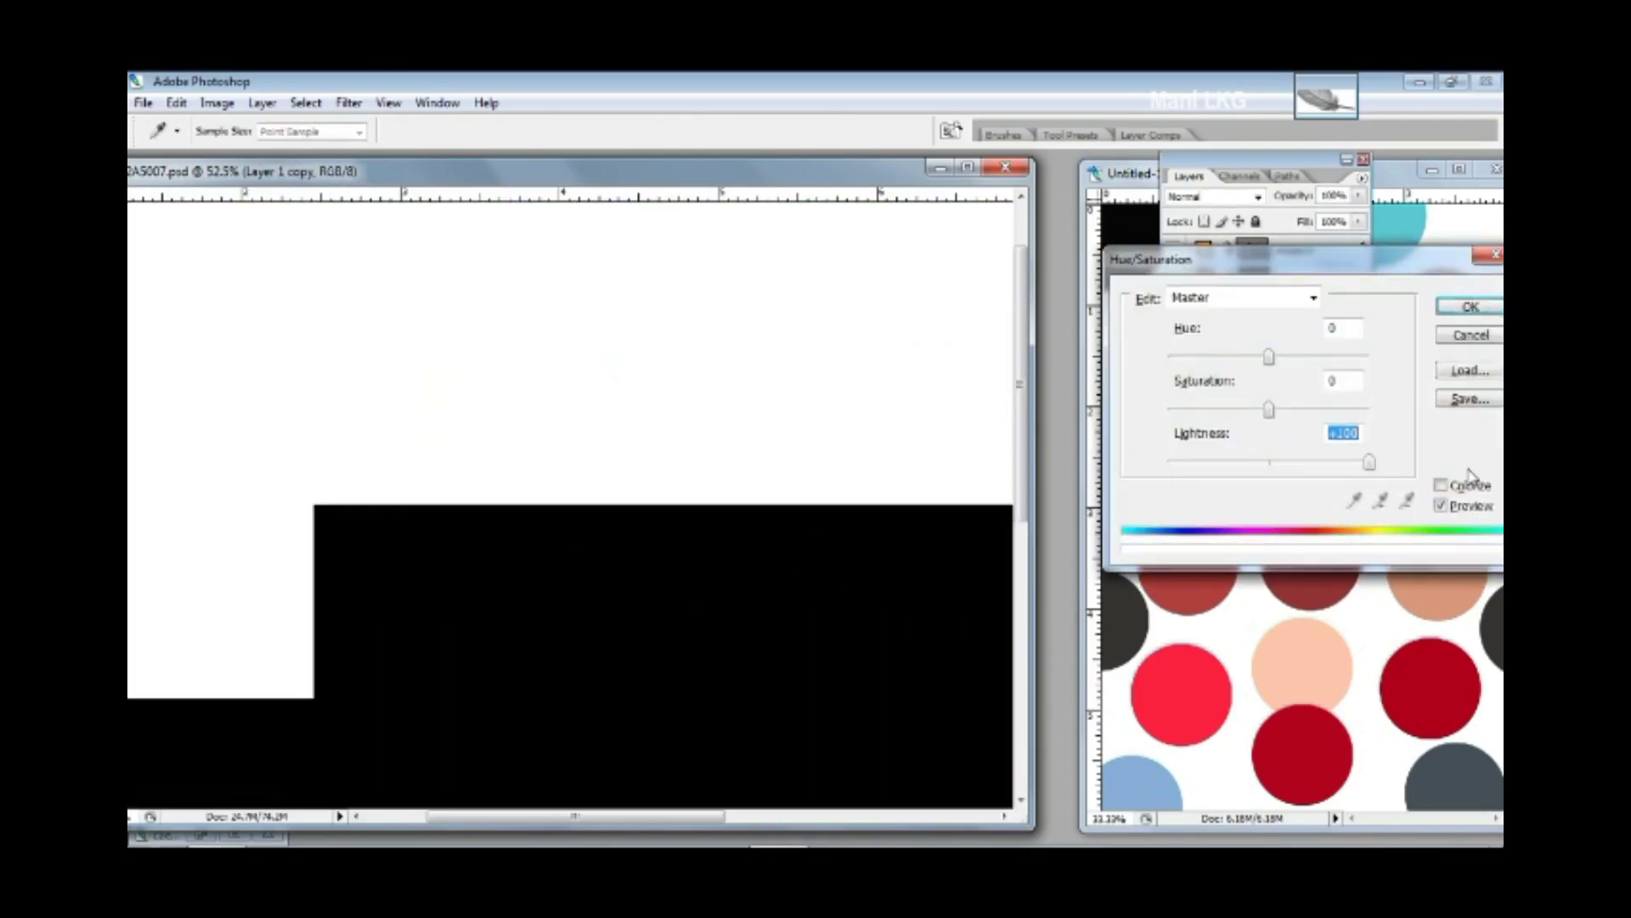
key("Return")
- Show the hair shape over the white layer and fill it black at 100% opacity
left_click(1173, 307)
left_click(1174, 339)
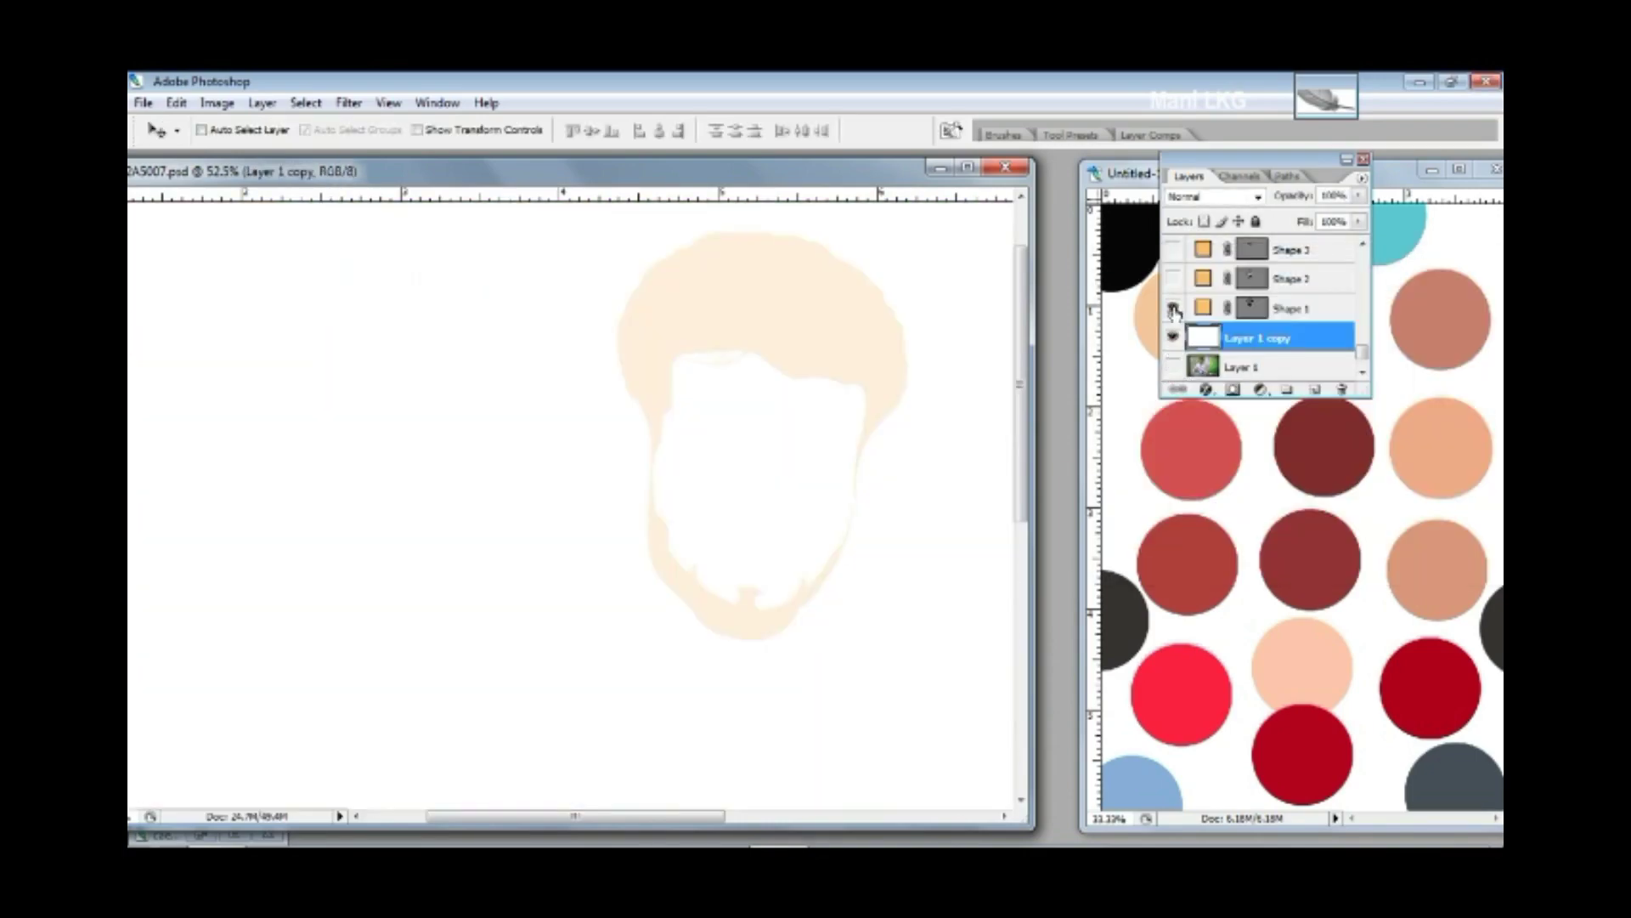
double_click(1205, 315)
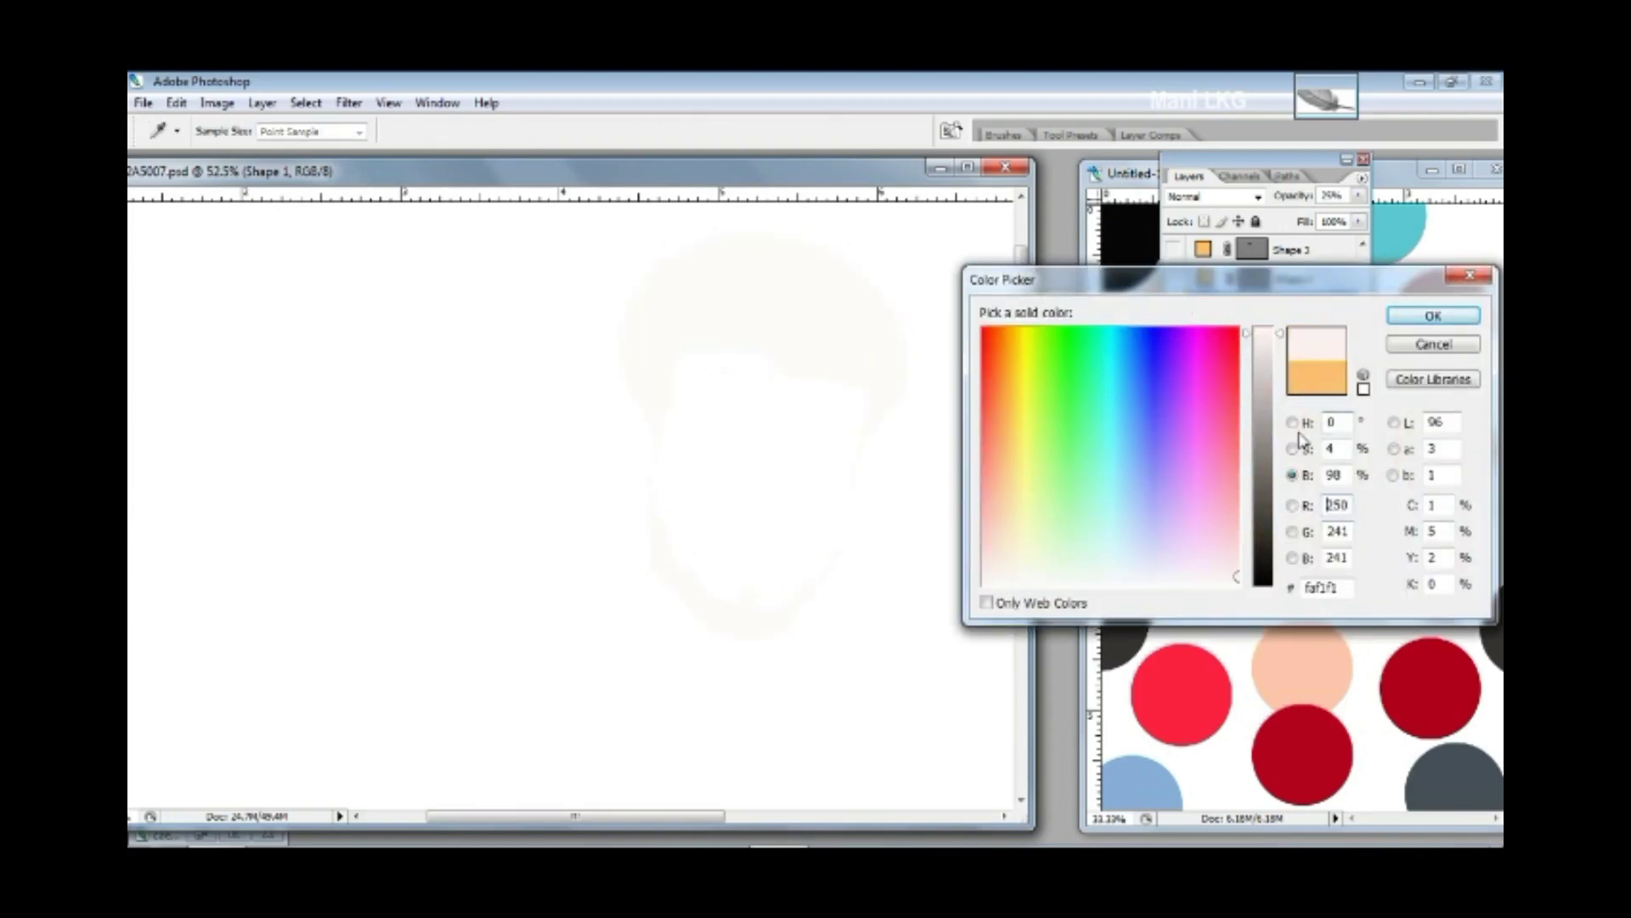
left_click(1298, 429)
key("Return")
left_click_drag(1290, 200, 1281, 219)
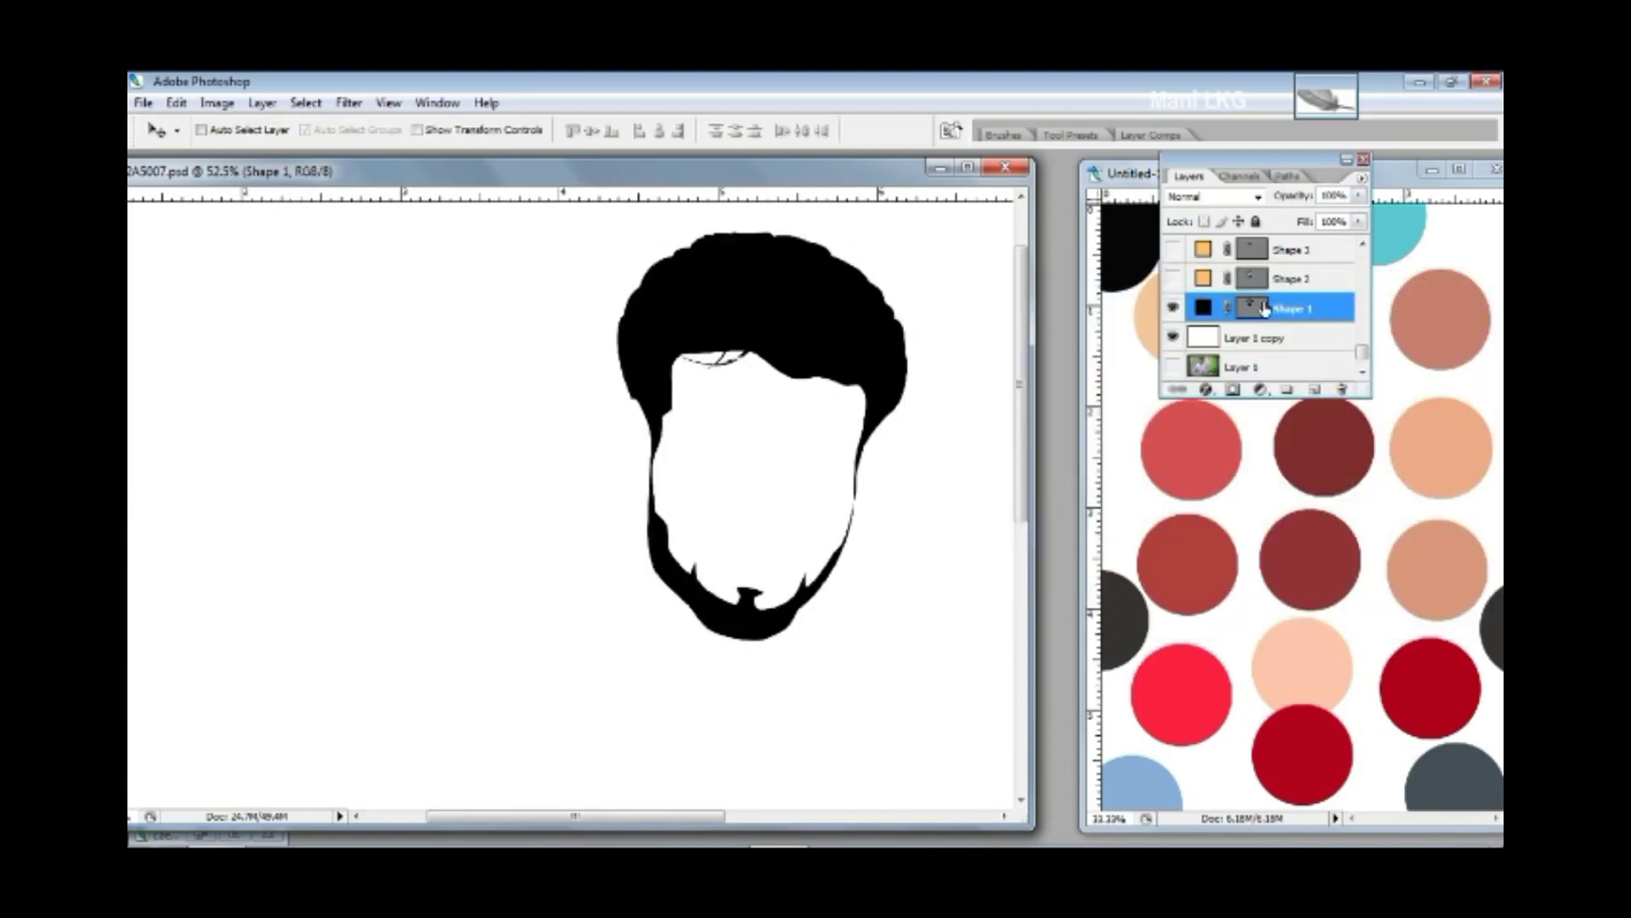
- Recolour the face shape peach from the swatches and send it below the hair
left_click(1174, 278)
left_click(1210, 280)
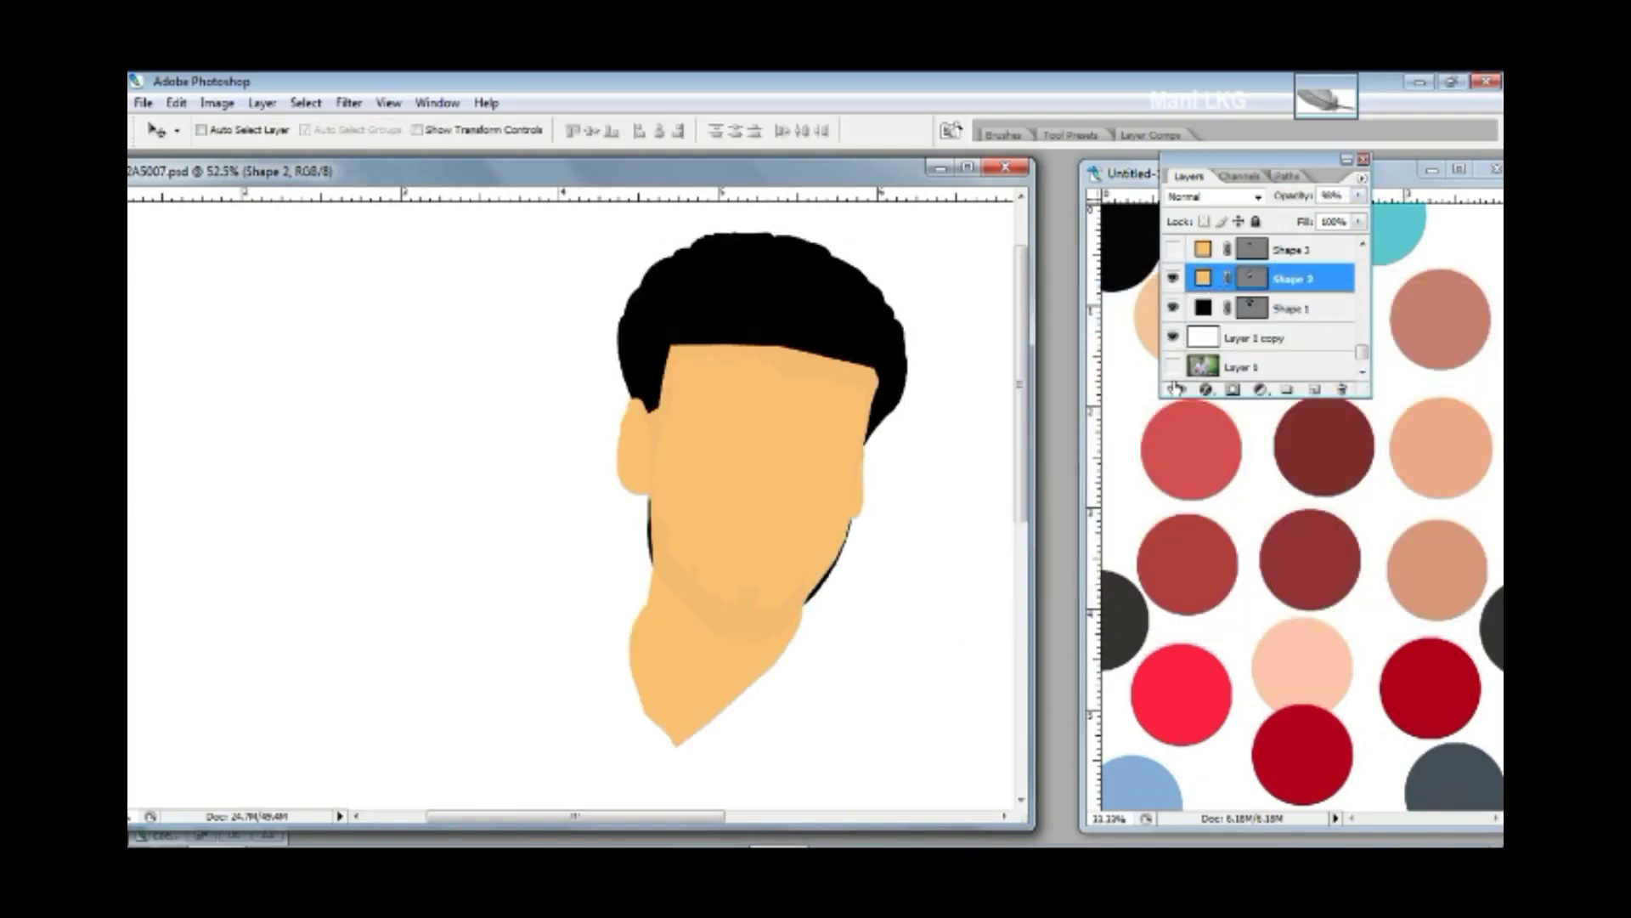
double_click(1203, 278)
left_click_drag(1032, 277, 1003, 591)
left_click(1445, 443)
left_click(1444, 630)
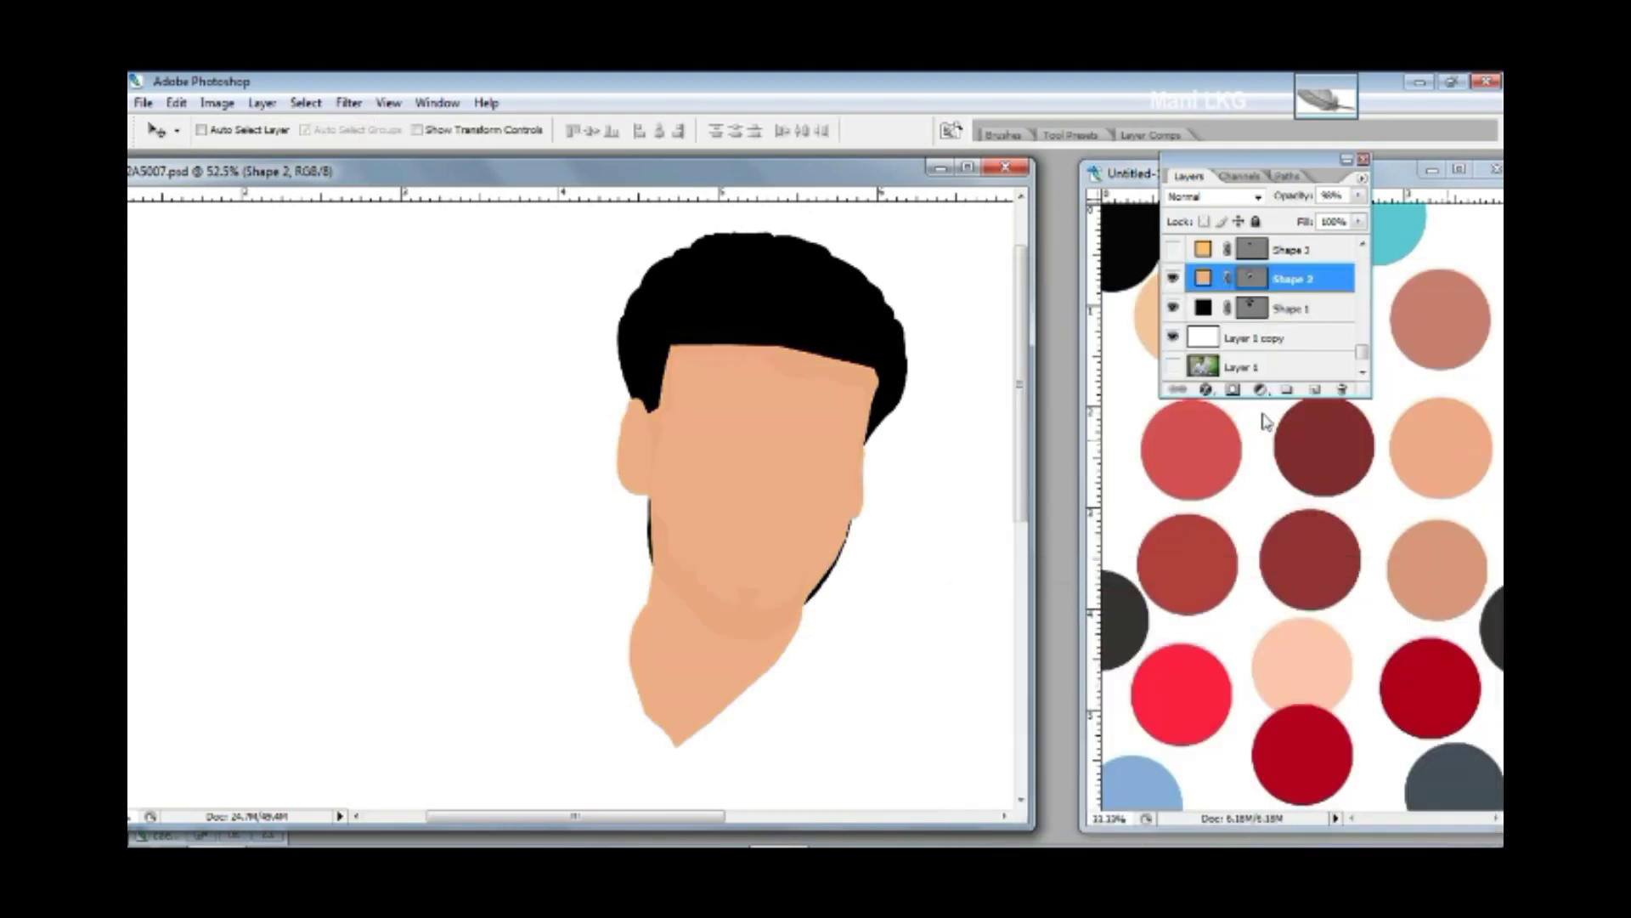
key("ctrl+bracketleft")
- Colour both eyebrow shapes (Shapes 3 and 4) black
double_click(1203, 249)
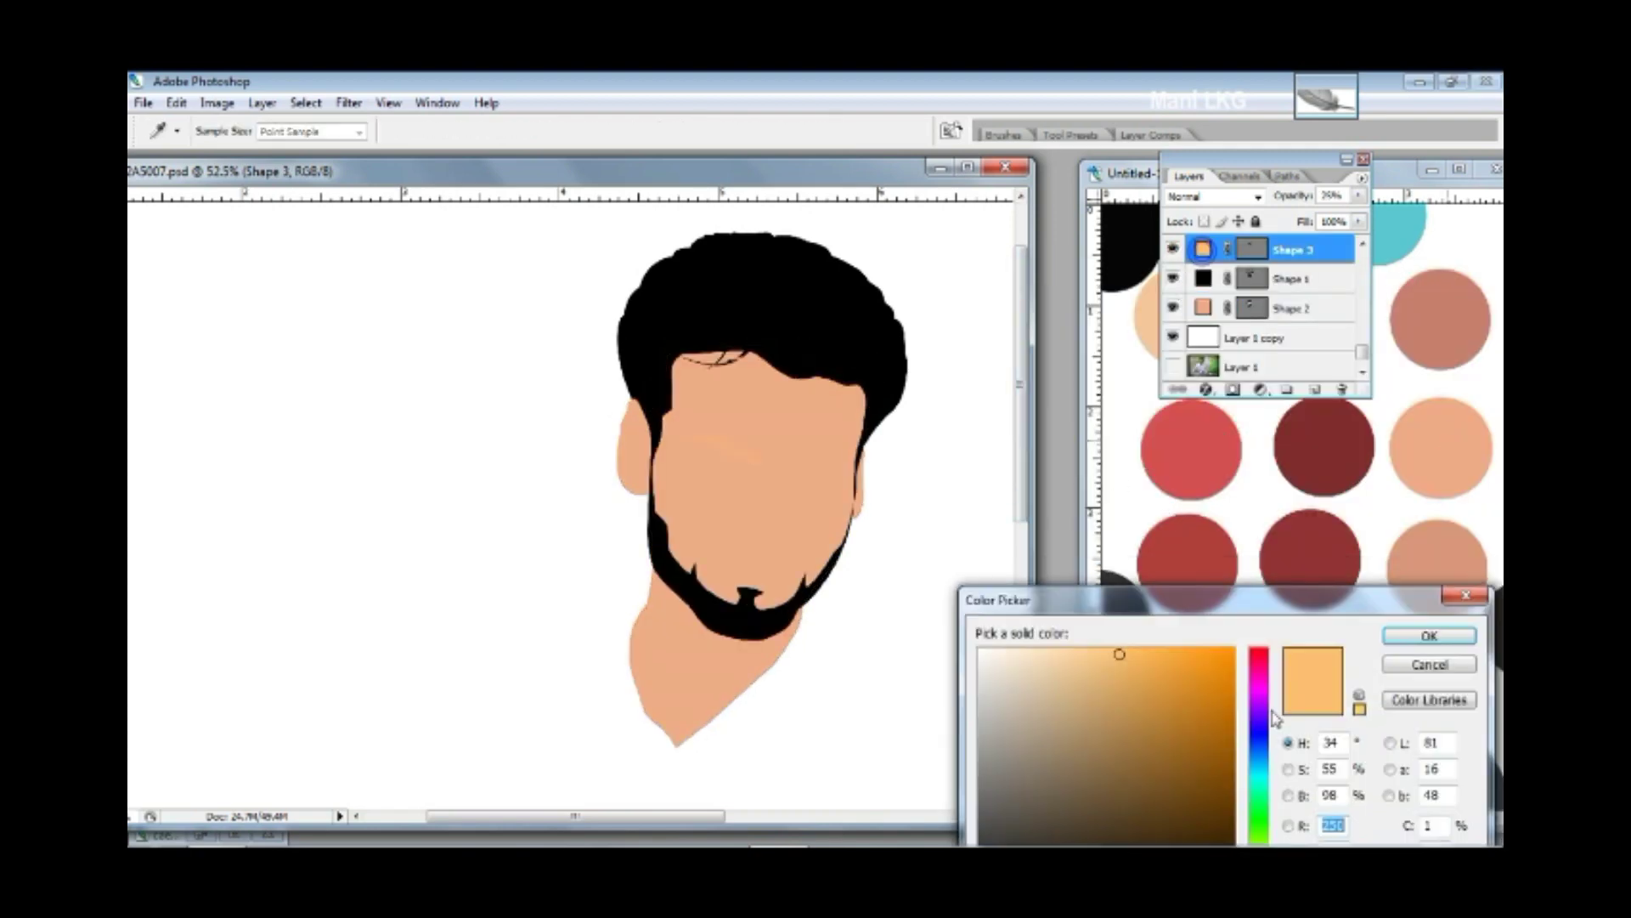
left_click_drag(1020, 594, 921, 398)
left_click(918, 655)
left_click(1345, 379)
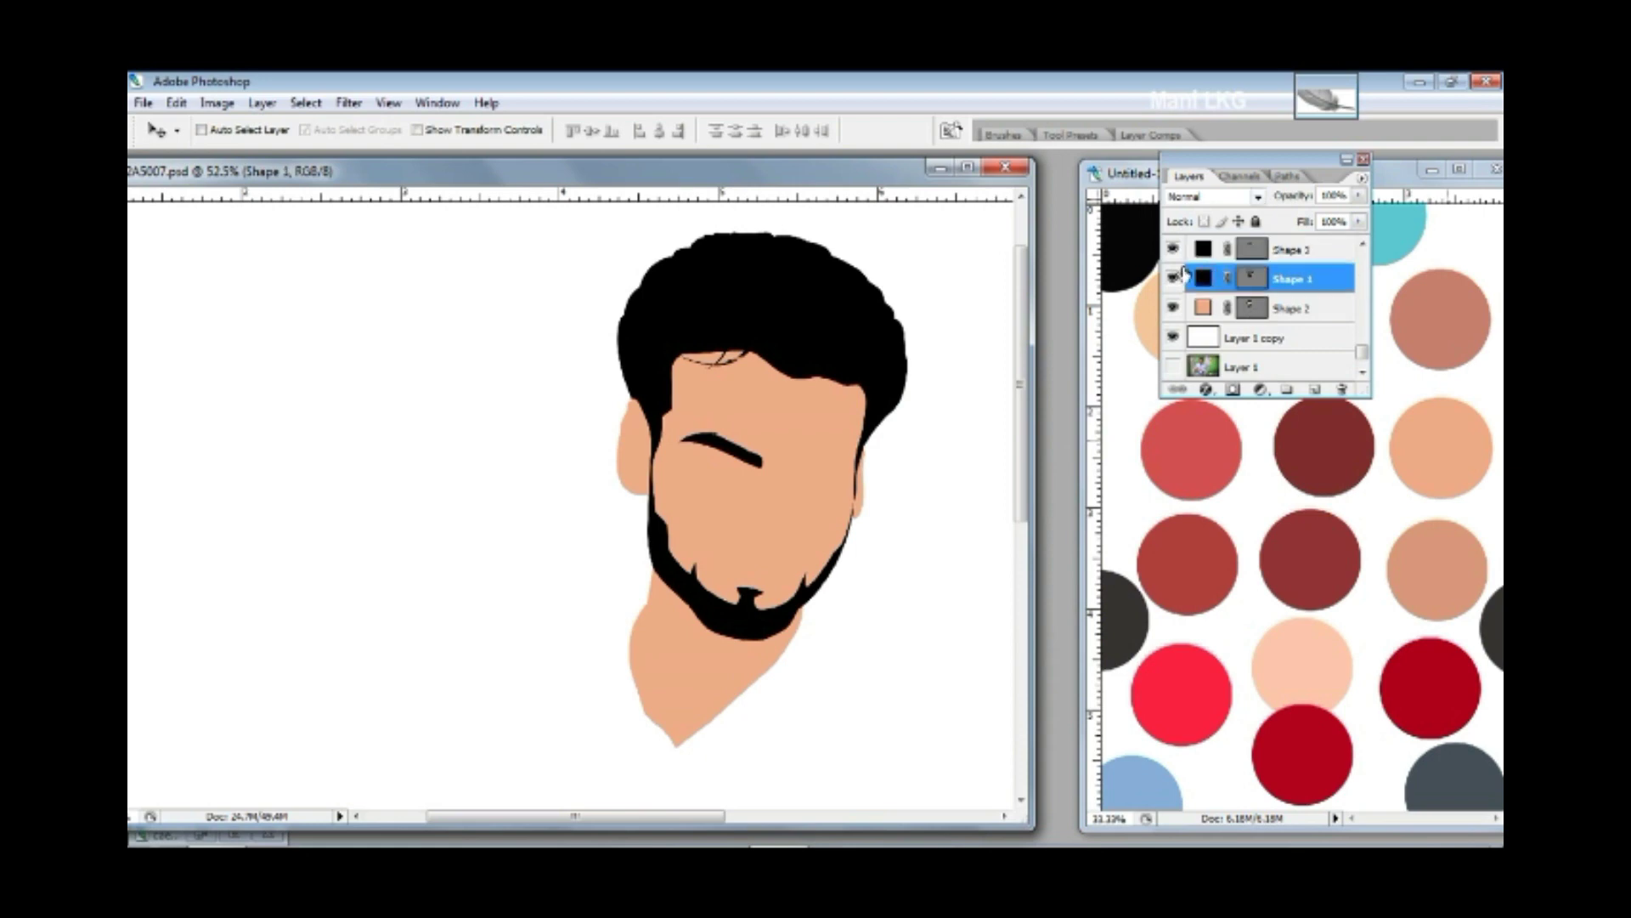
double_click(1203, 249)
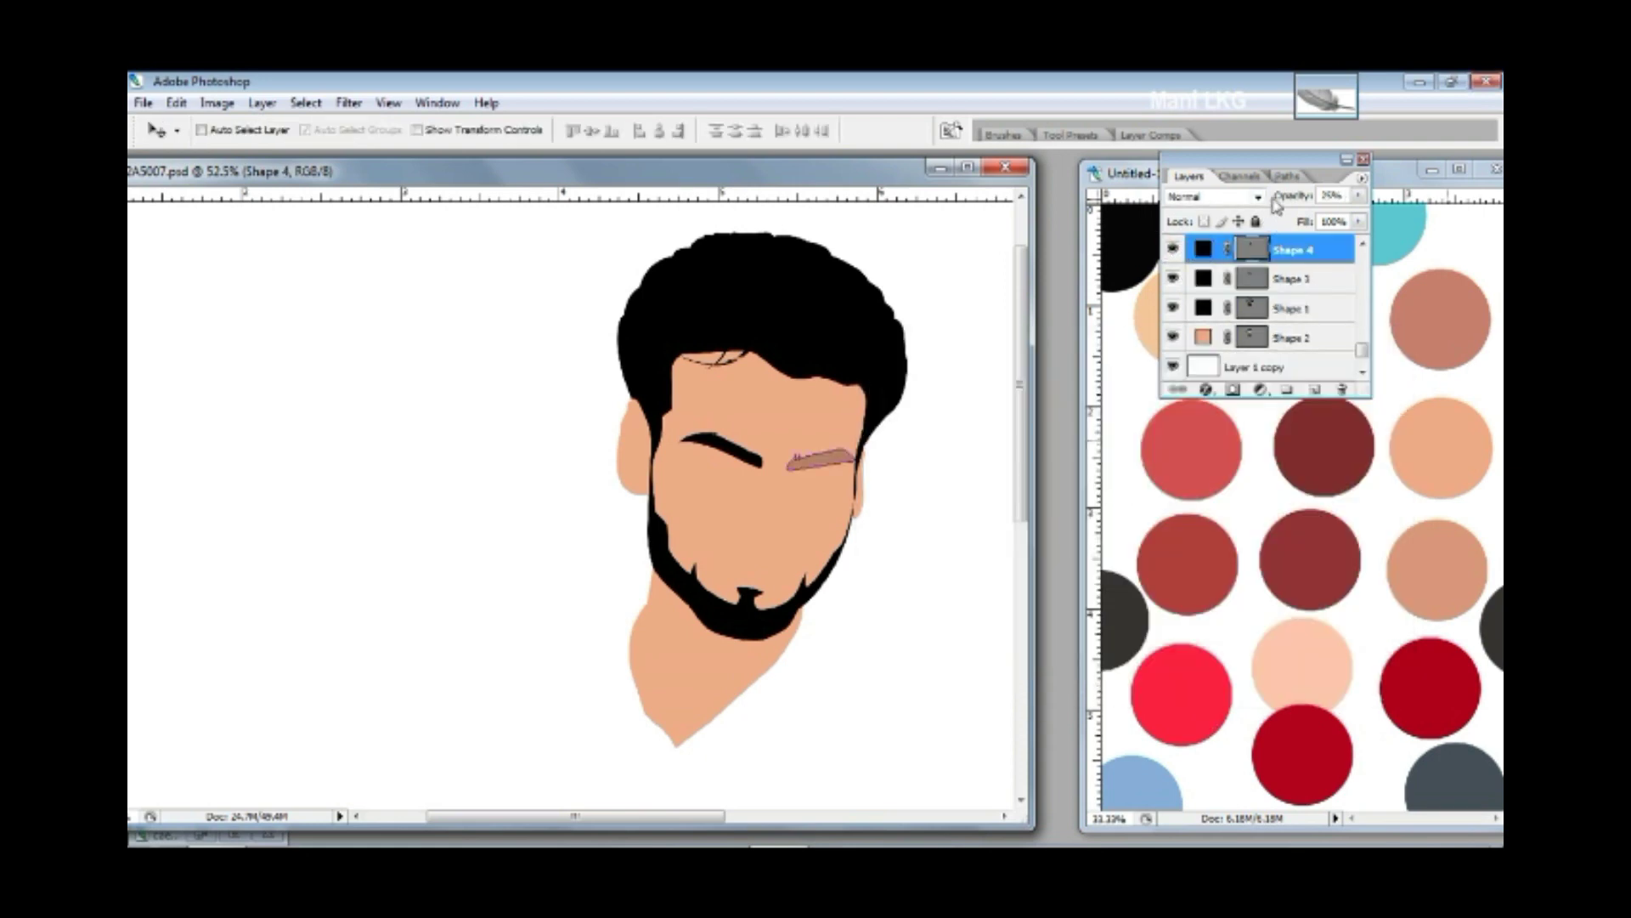
left_click(1221, 311)
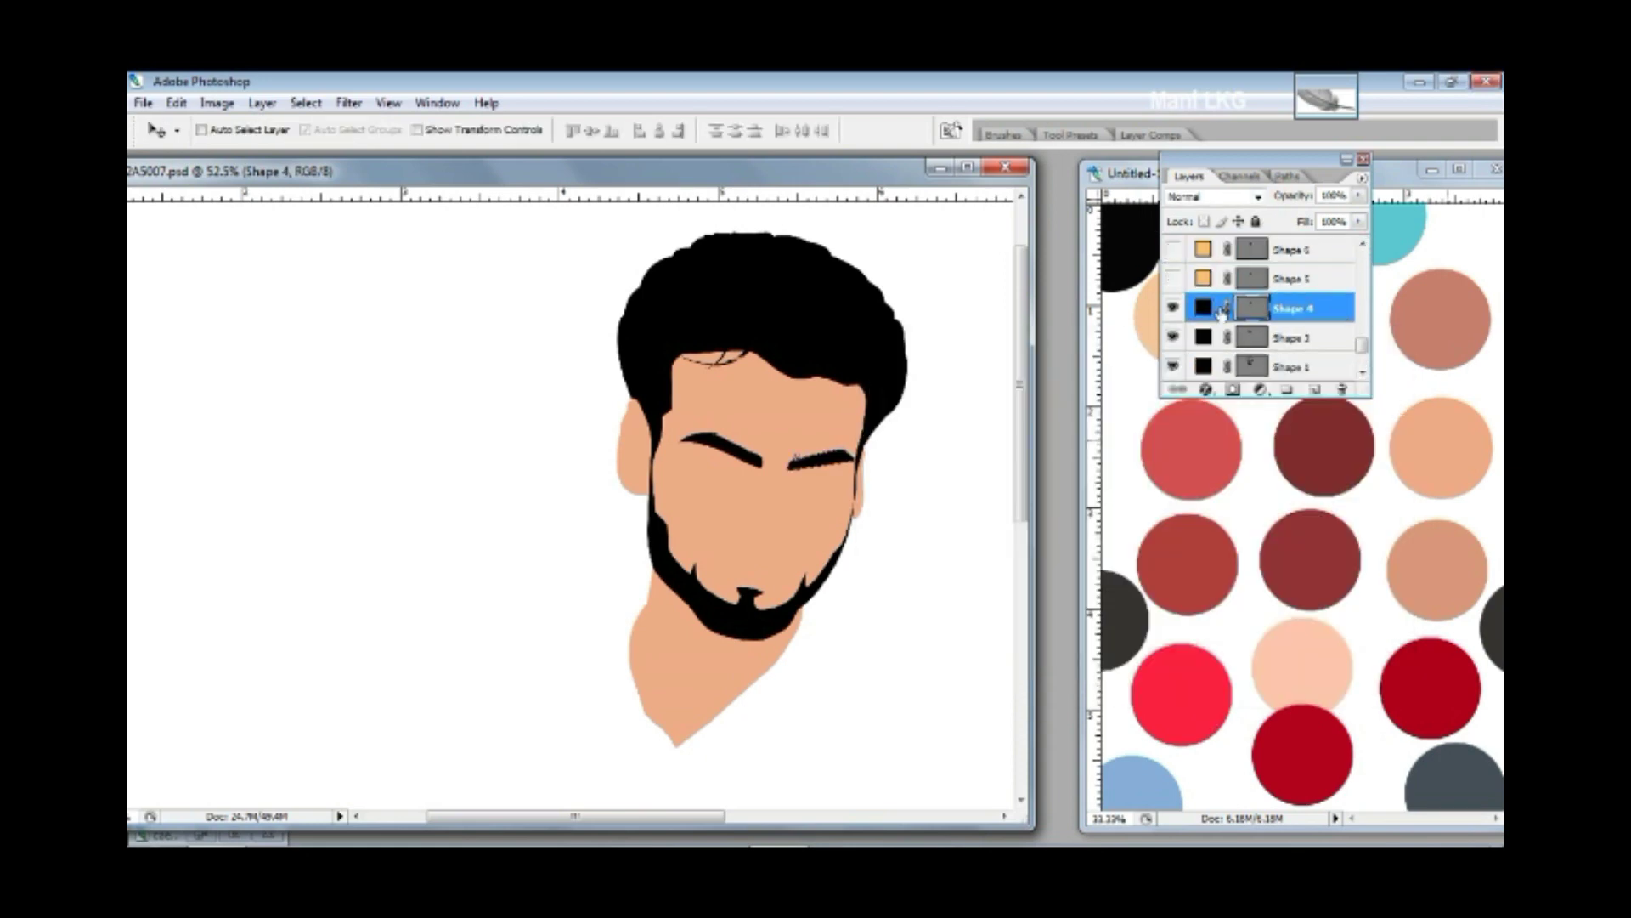
- Show the eye shape (Shape 5) and fill it white
left_click(1174, 278)
double_click(1203, 277)
left_click(1002, 436)
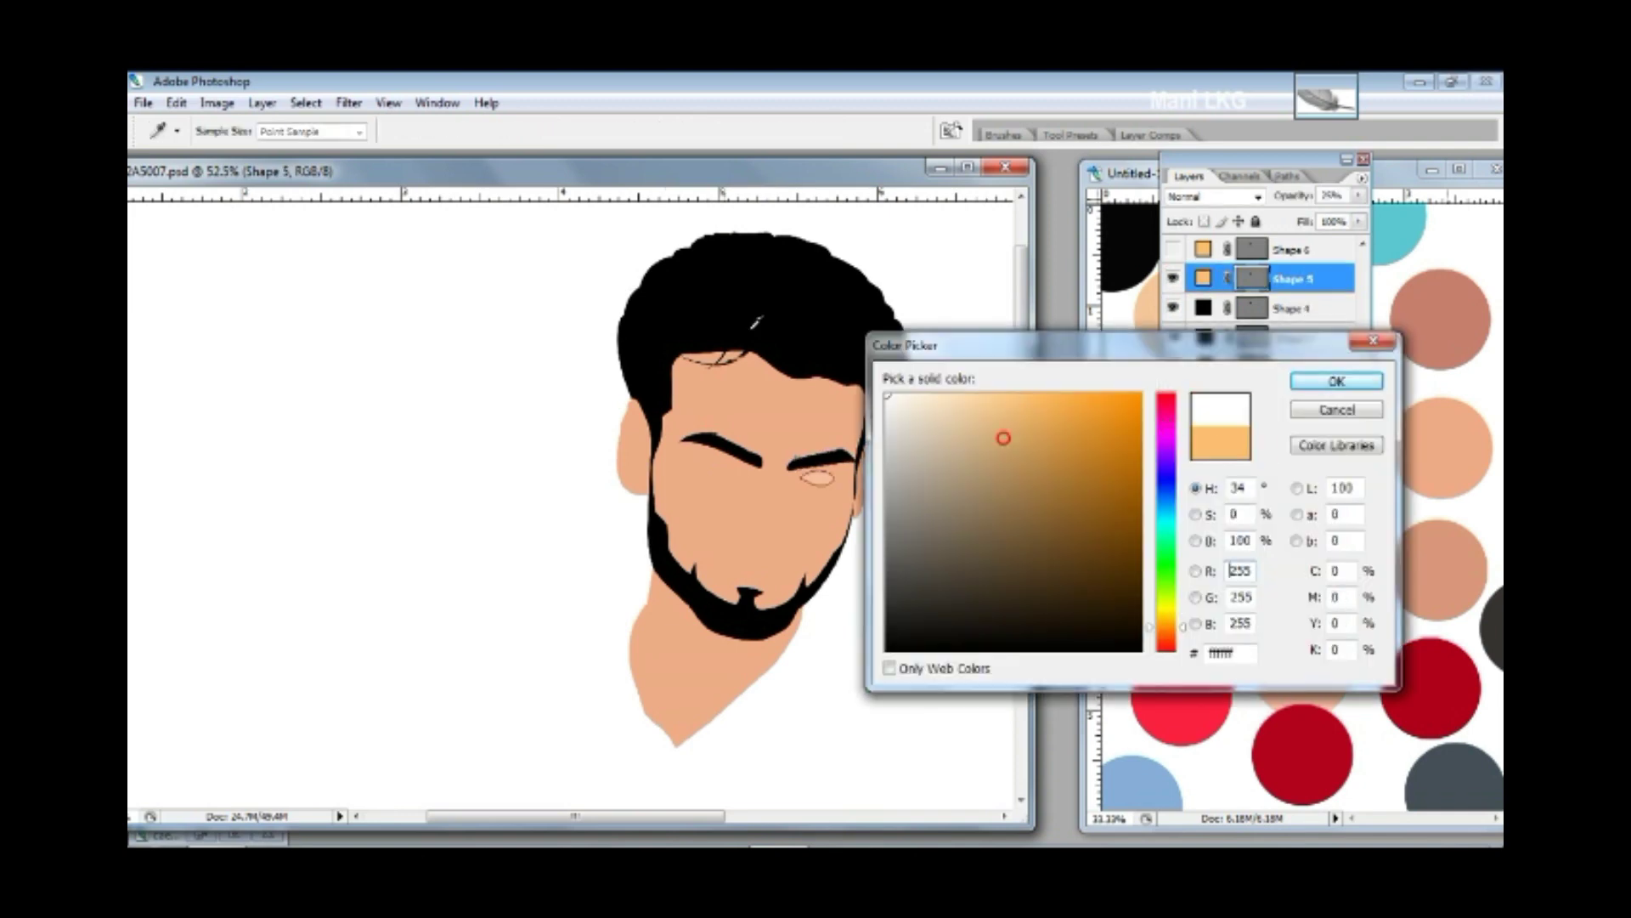
left_click(1348, 374)
- Colour the two eye-corner shapes deep red, moving one below the other
left_click(1201, 250)
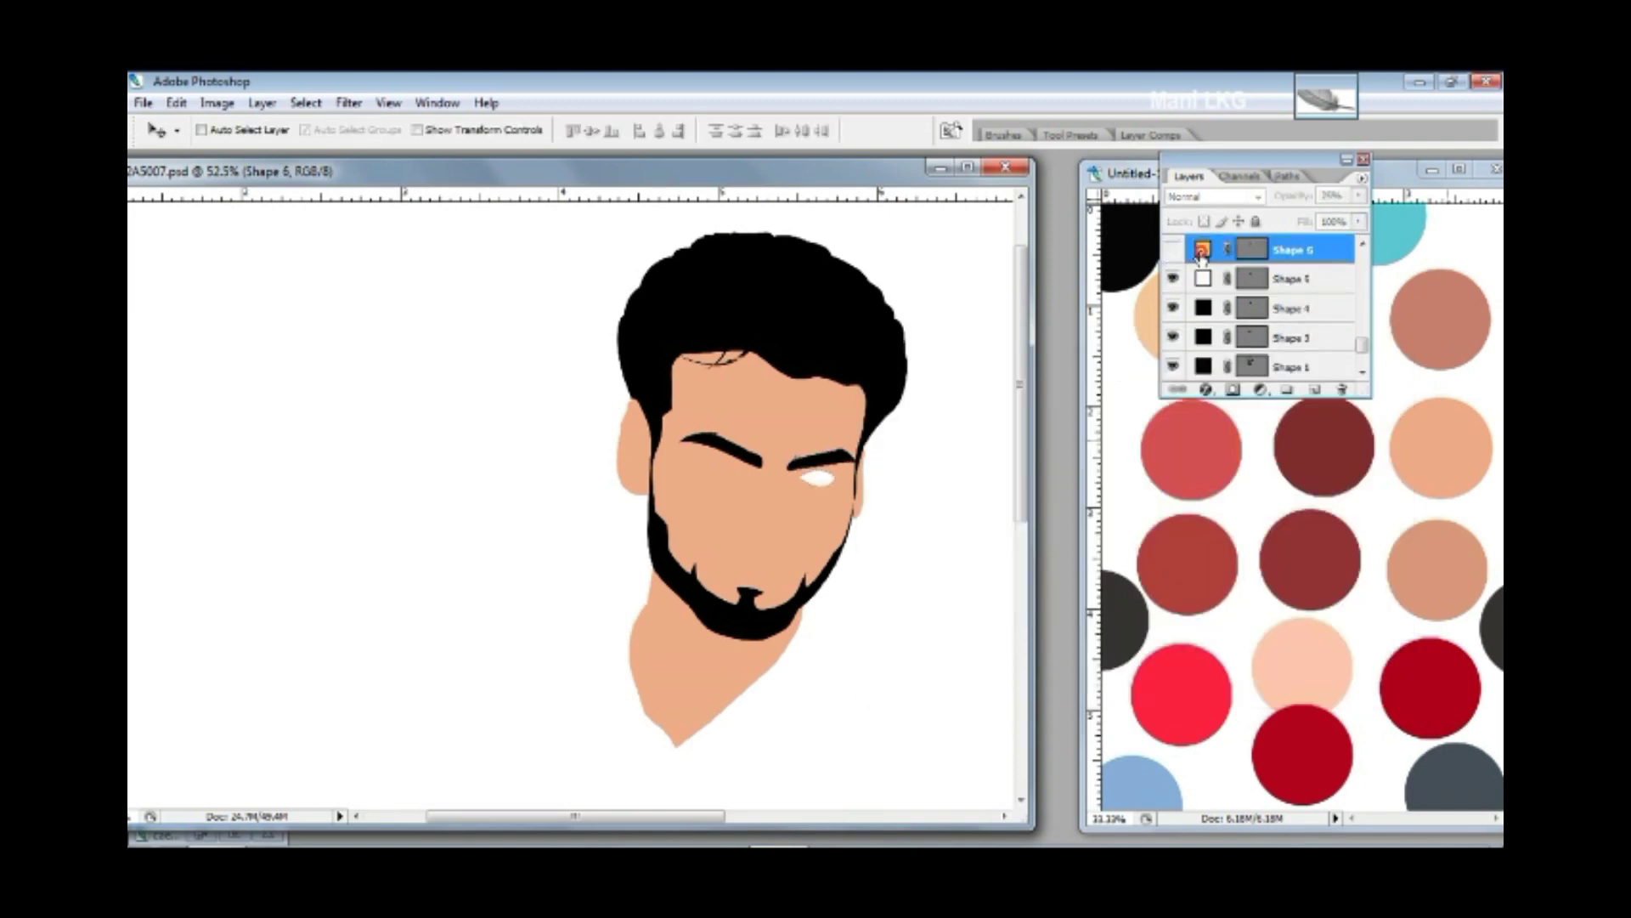
key("o")
double_click(1203, 249)
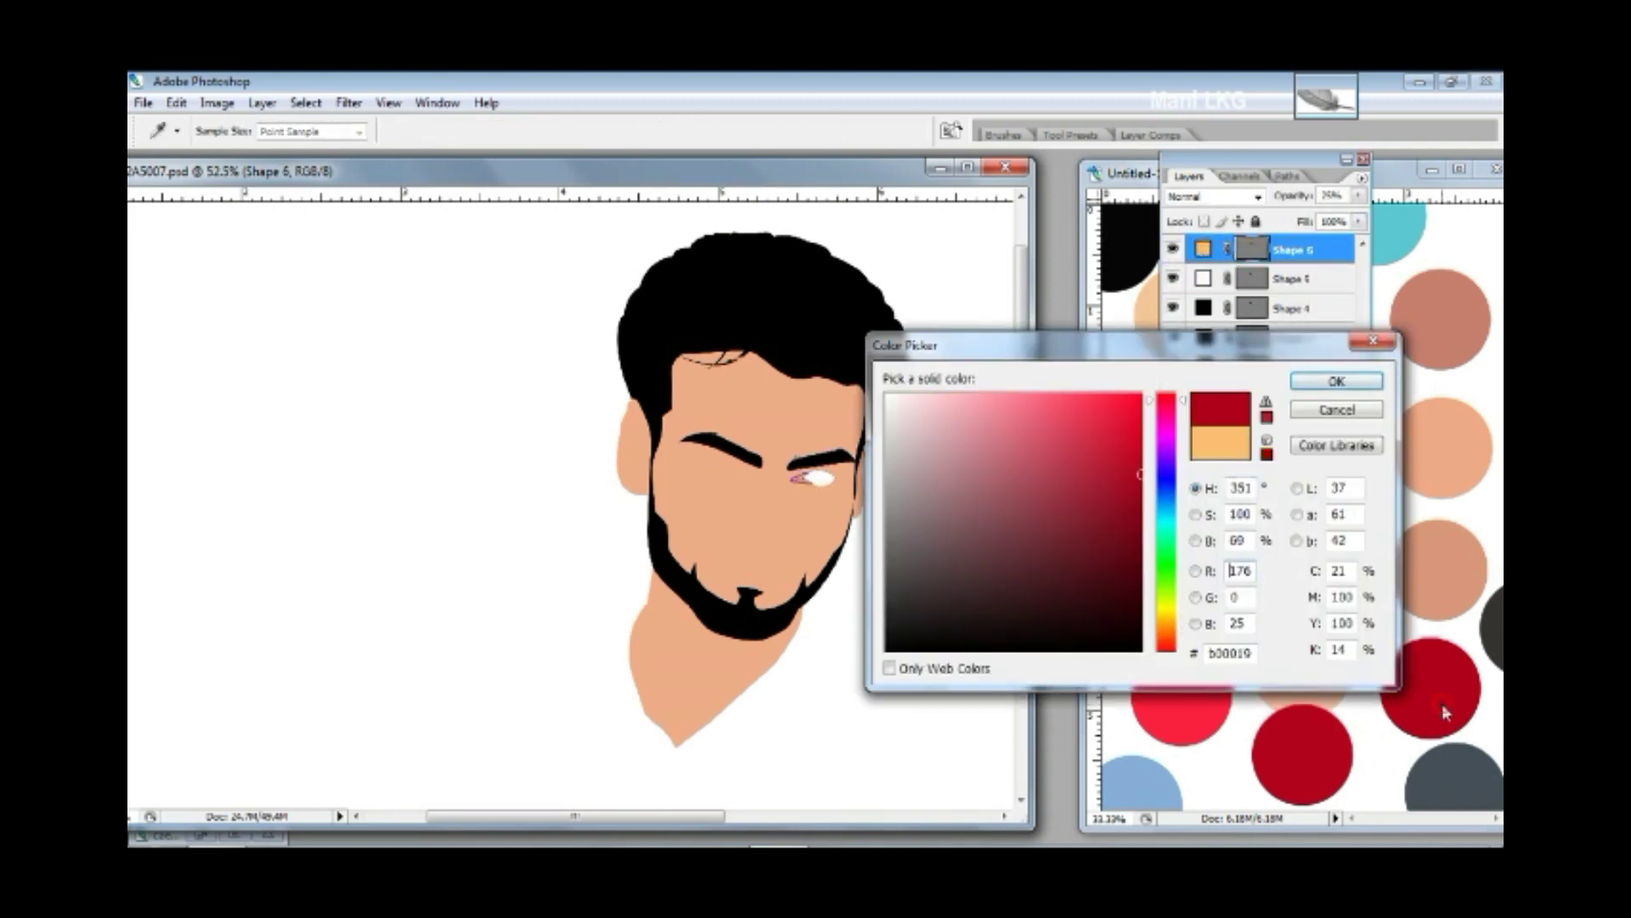
left_click(1347, 376)
left_click(792, 486)
left_click(841, 379)
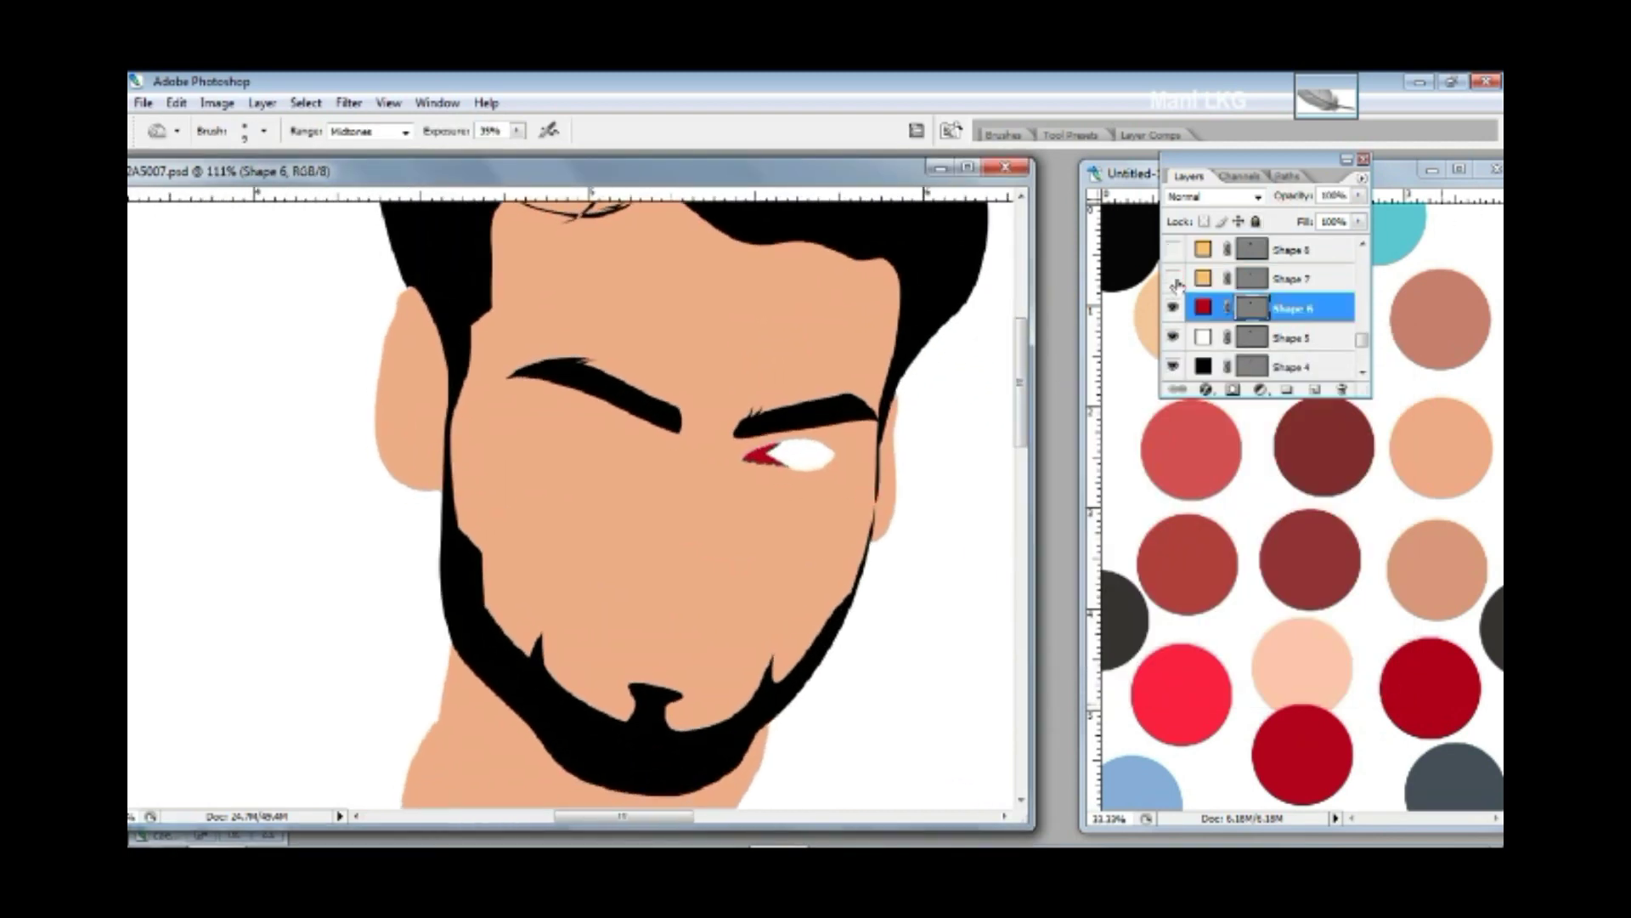
double_click(1203, 278)
left_click(1348, 376)
key("ctrl+bracketleft")
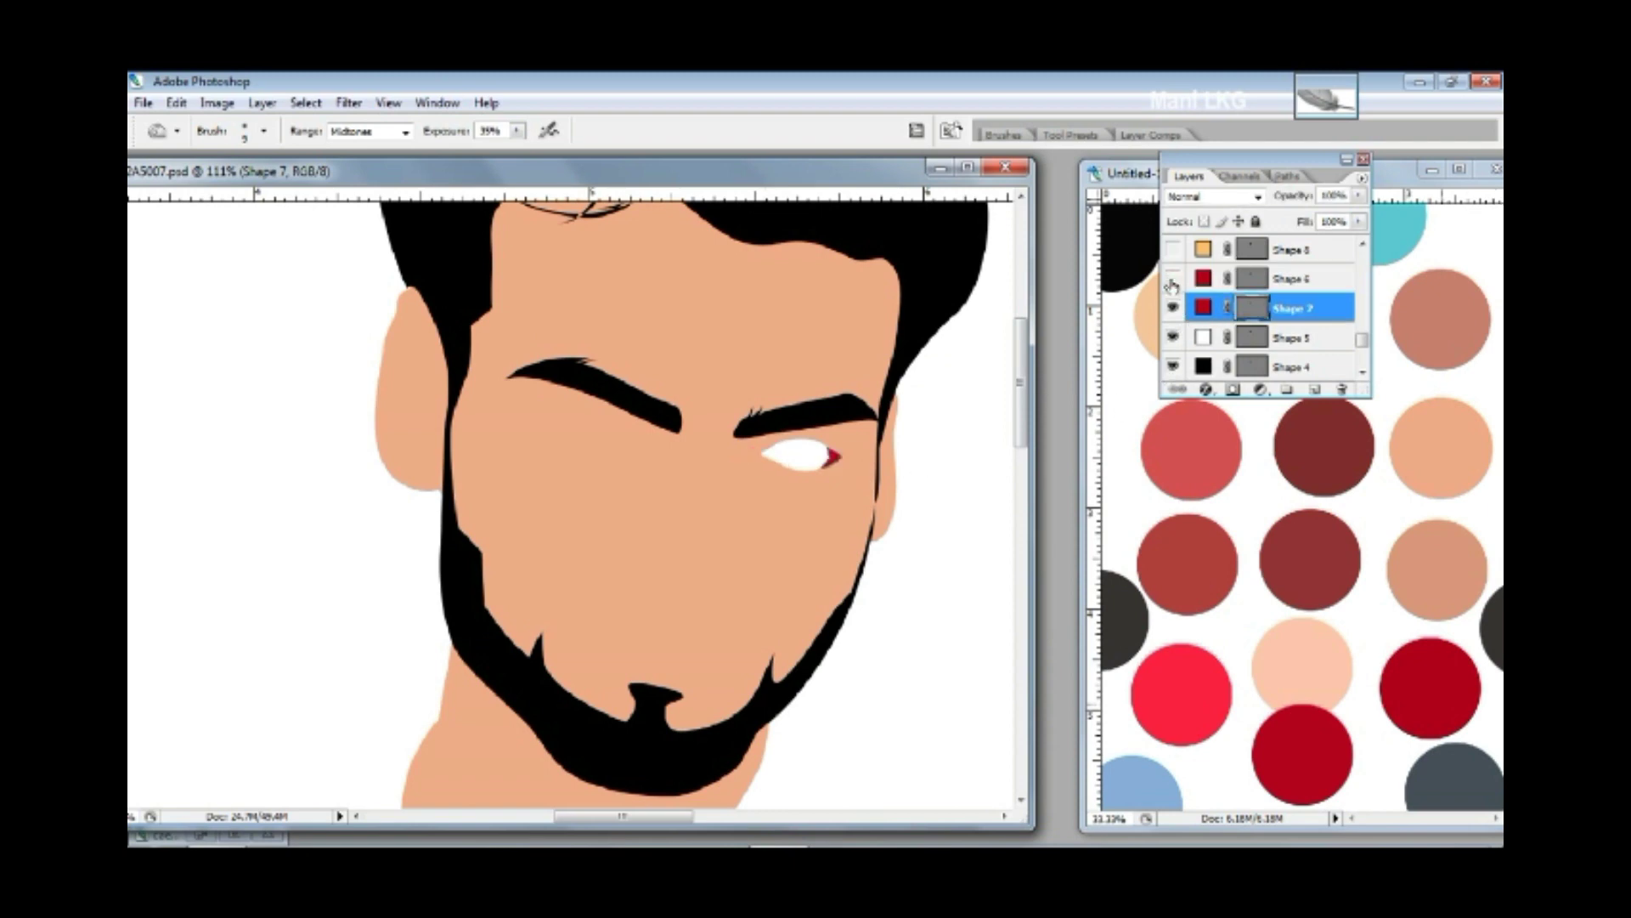
left_click(1173, 249)
left_click(1254, 255)
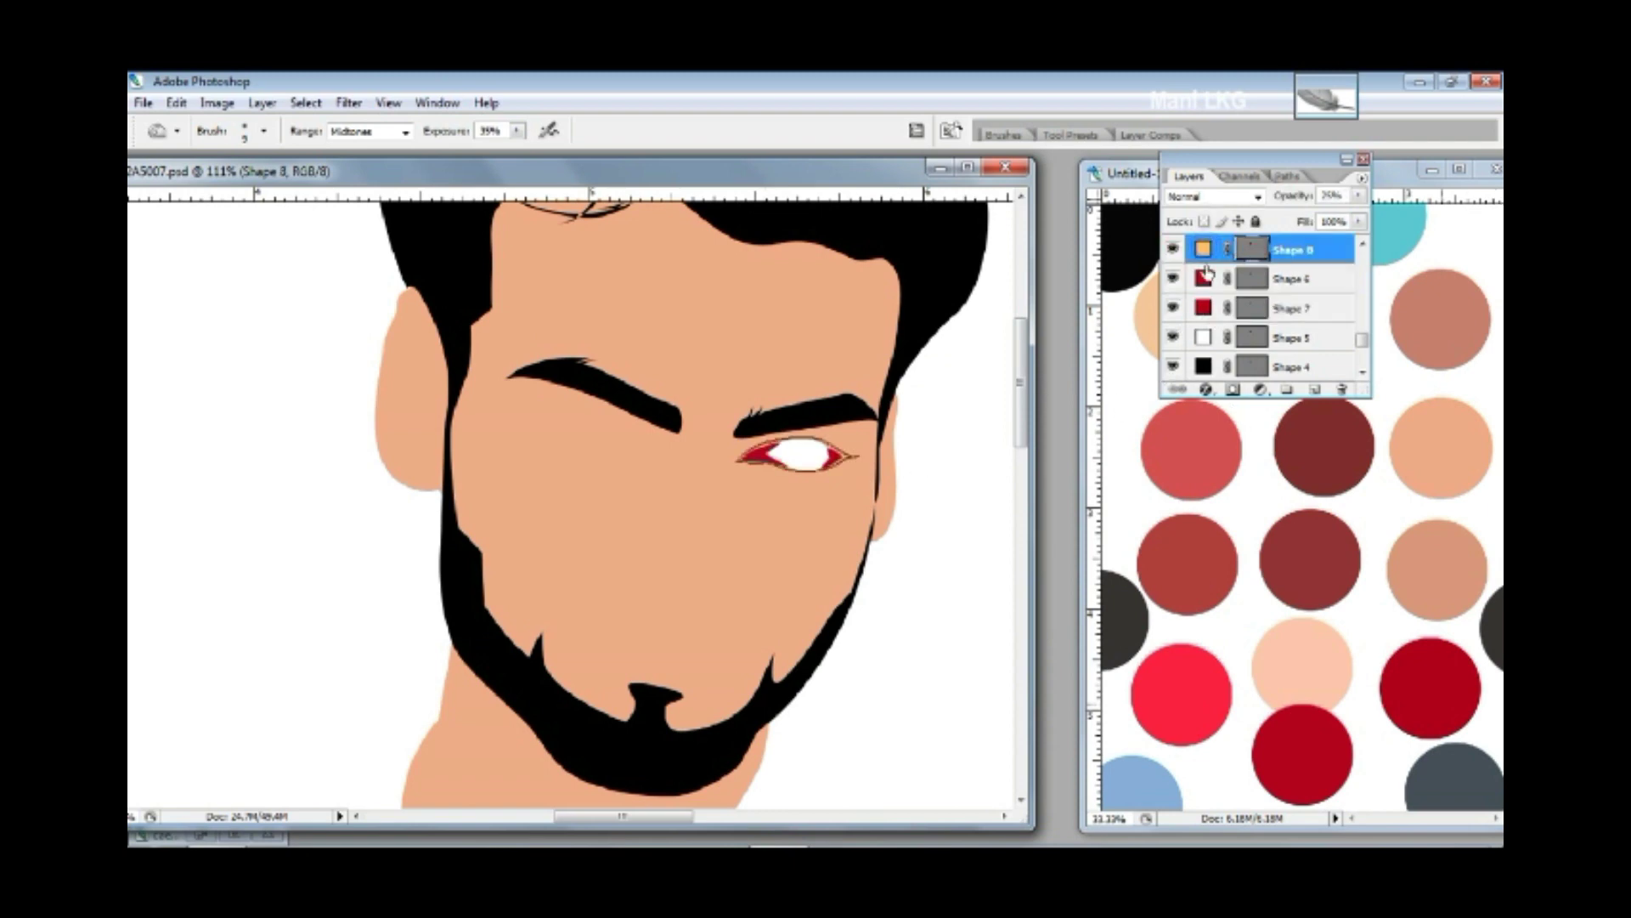
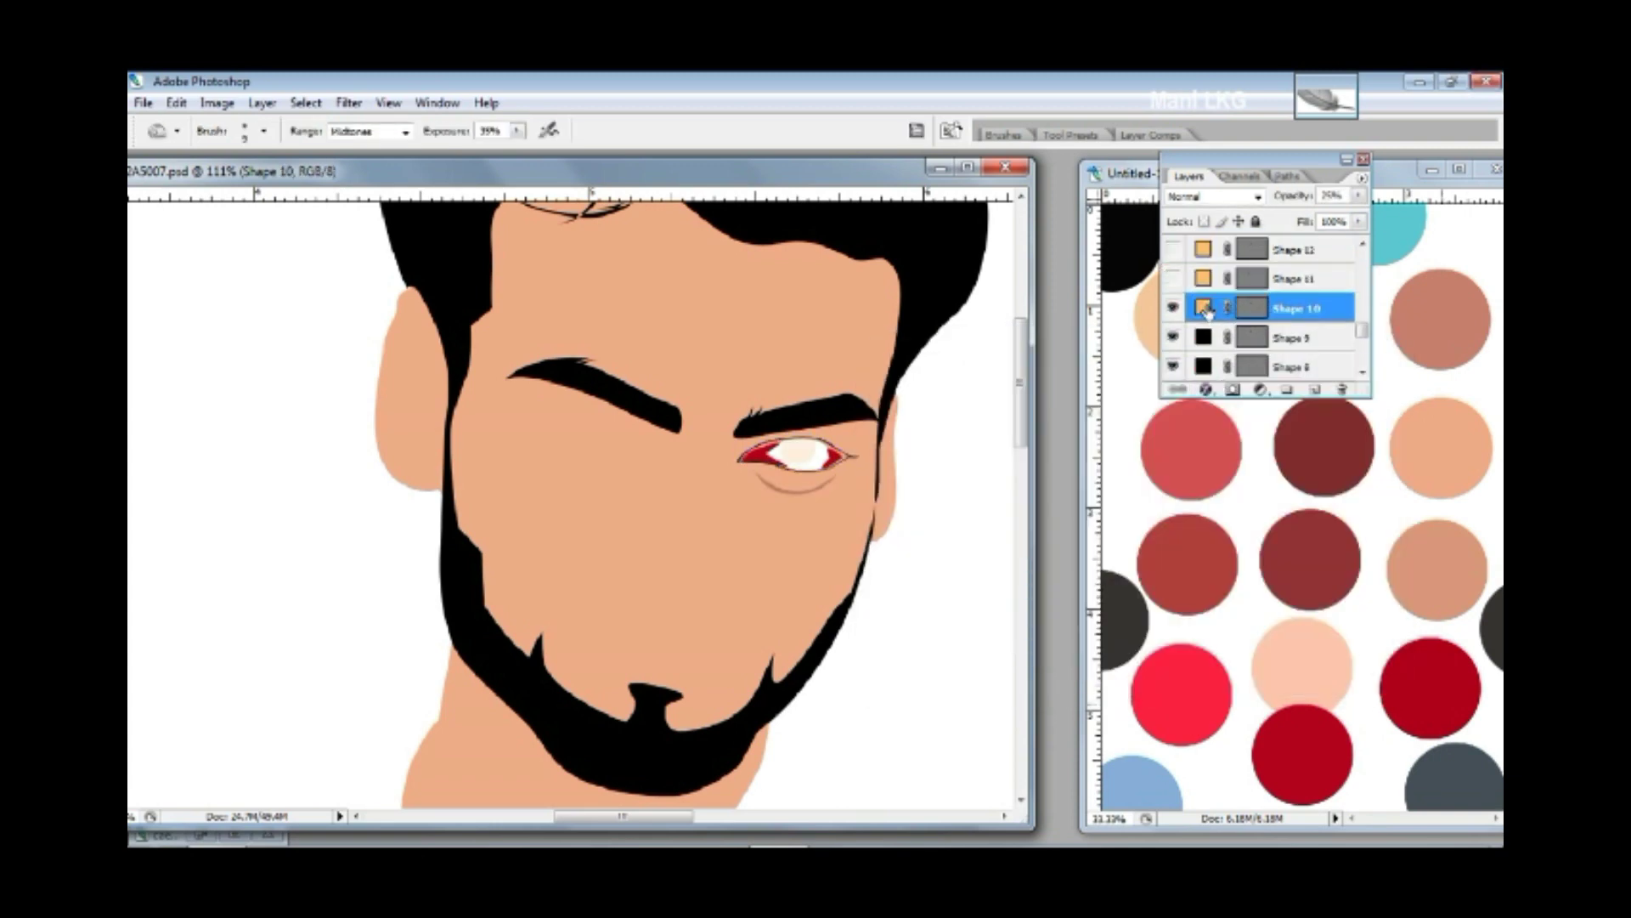
- Show the dark right pupil and give the left-eye outline a black fill
left_click(1249, 278)
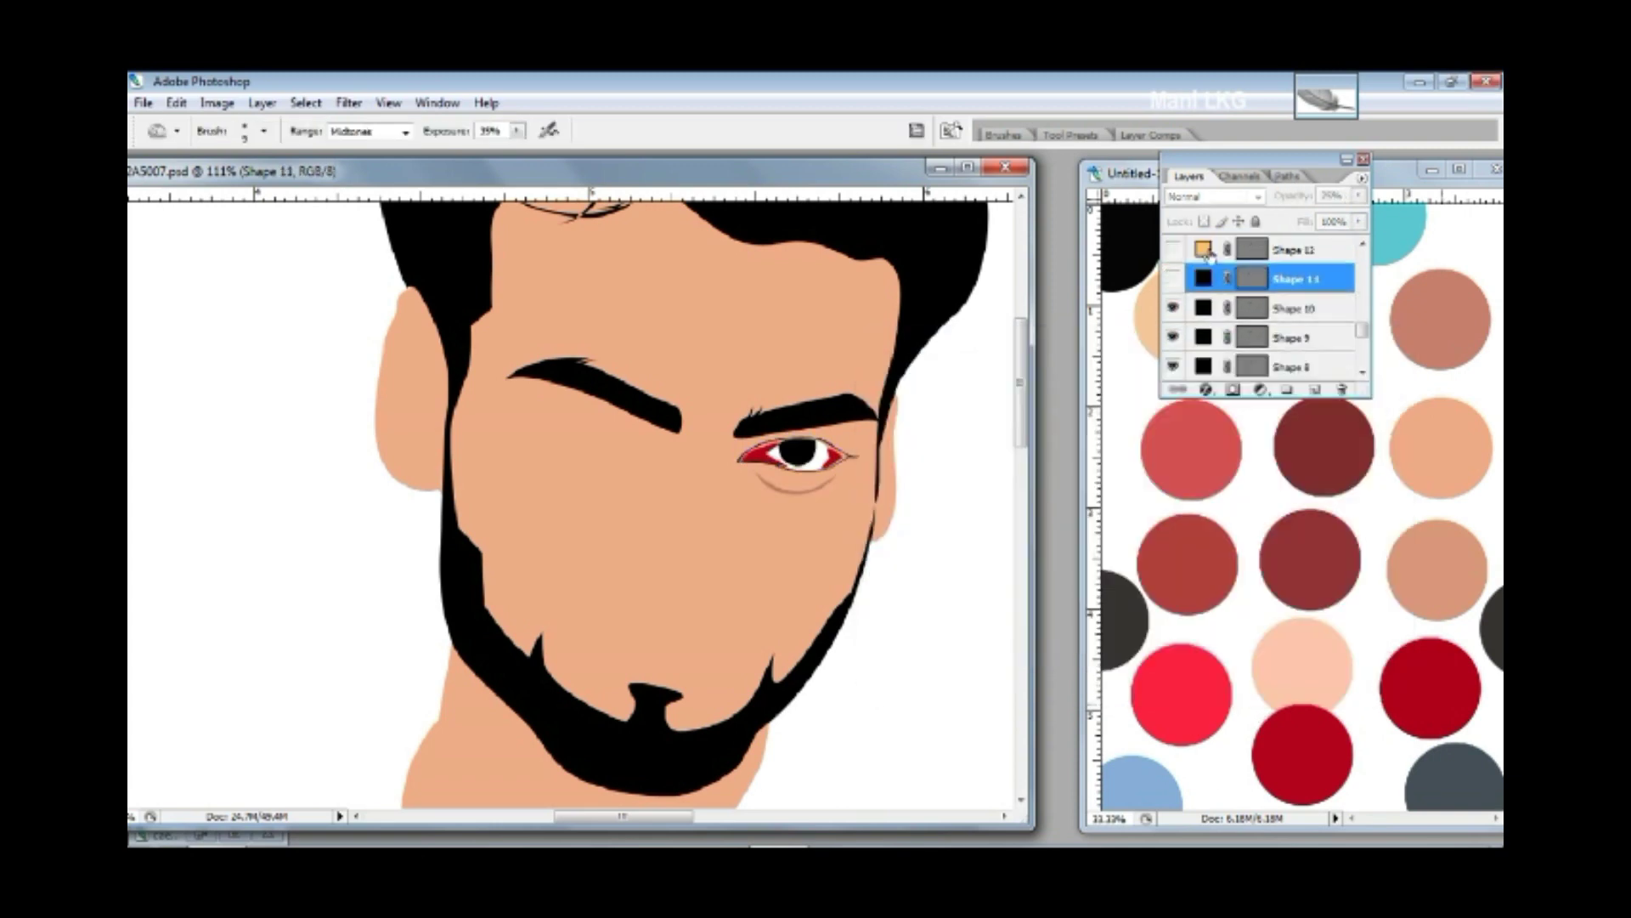
left_click(1172, 278)
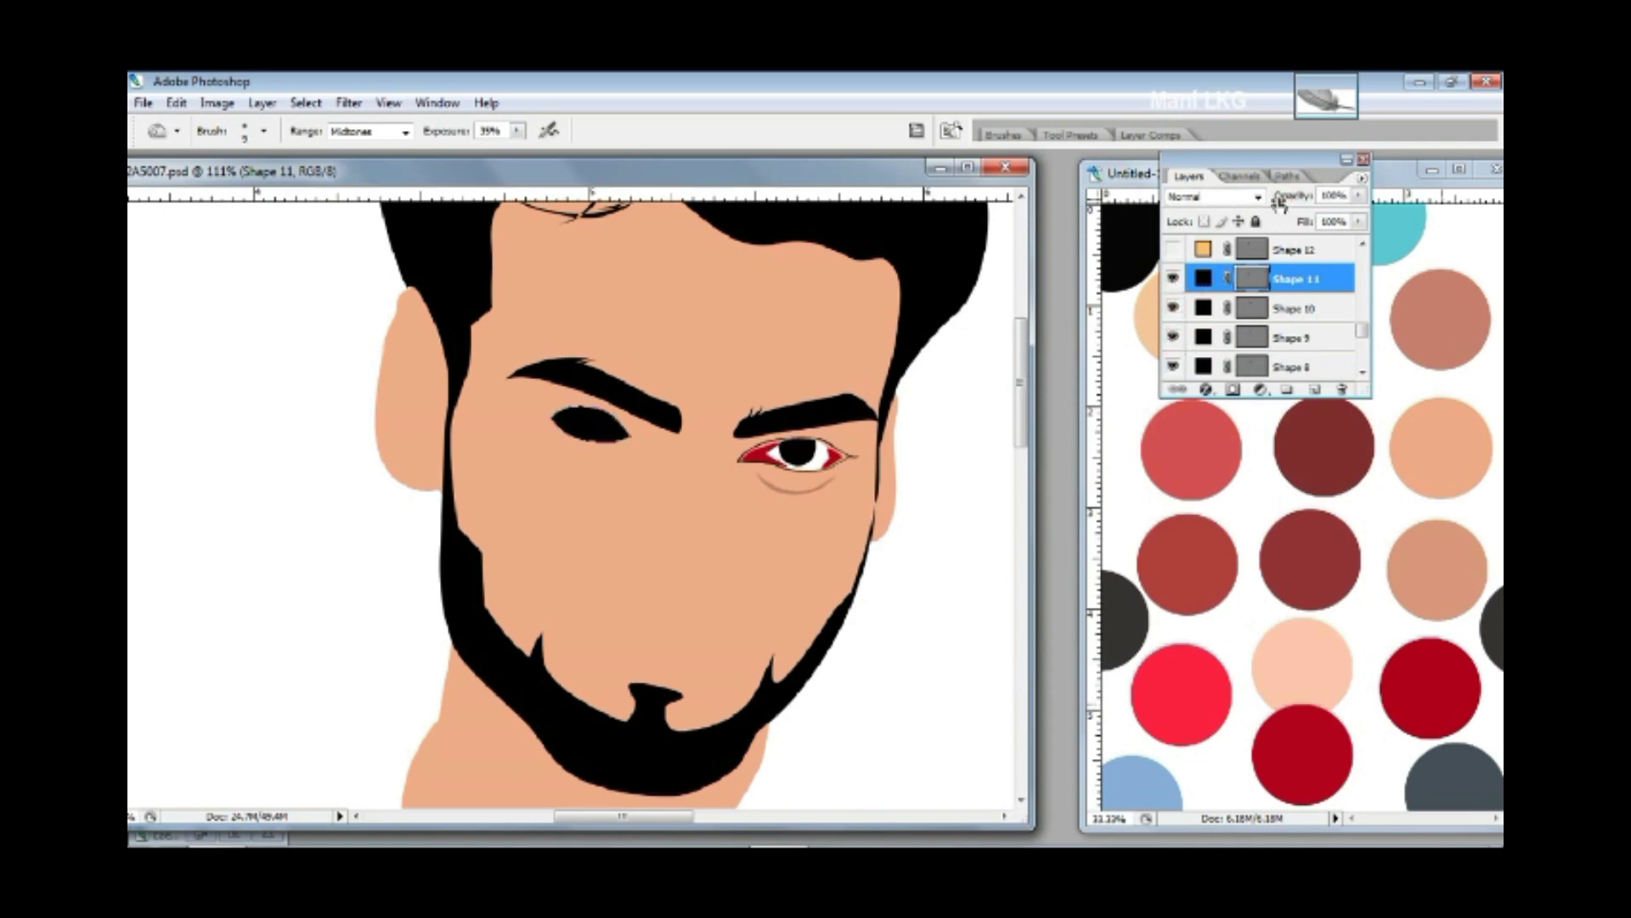
left_click(1176, 280)
double_click(1207, 281)
key("Return")
left_click(1255, 283)
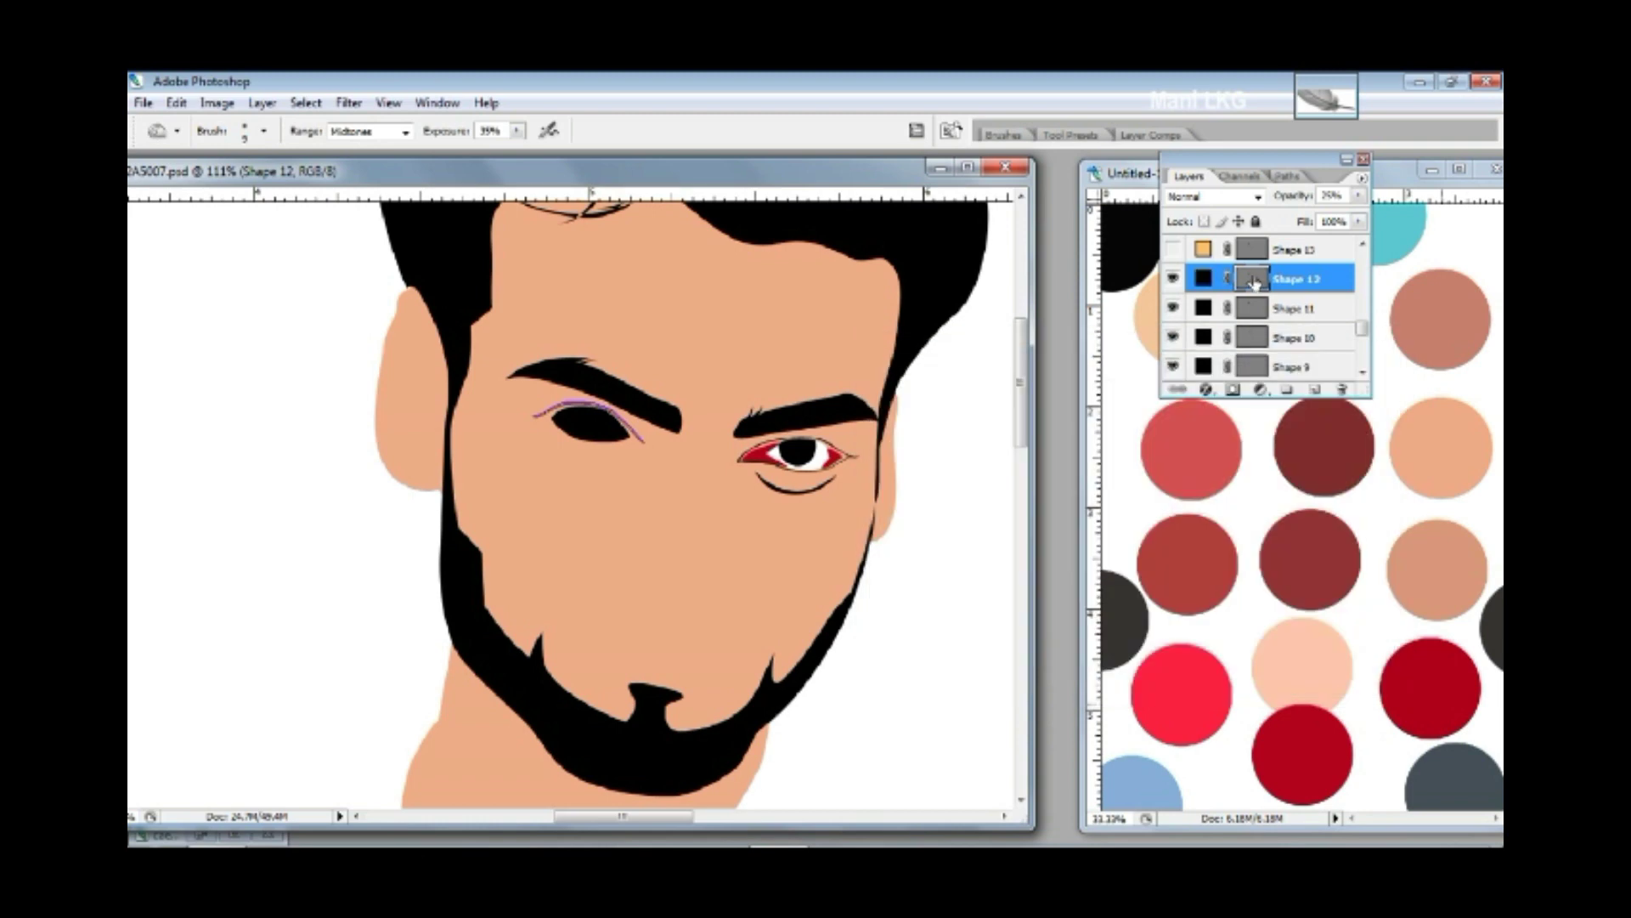
- Colour the next eye line and the crease line under the left eye black
double_click(1203, 249)
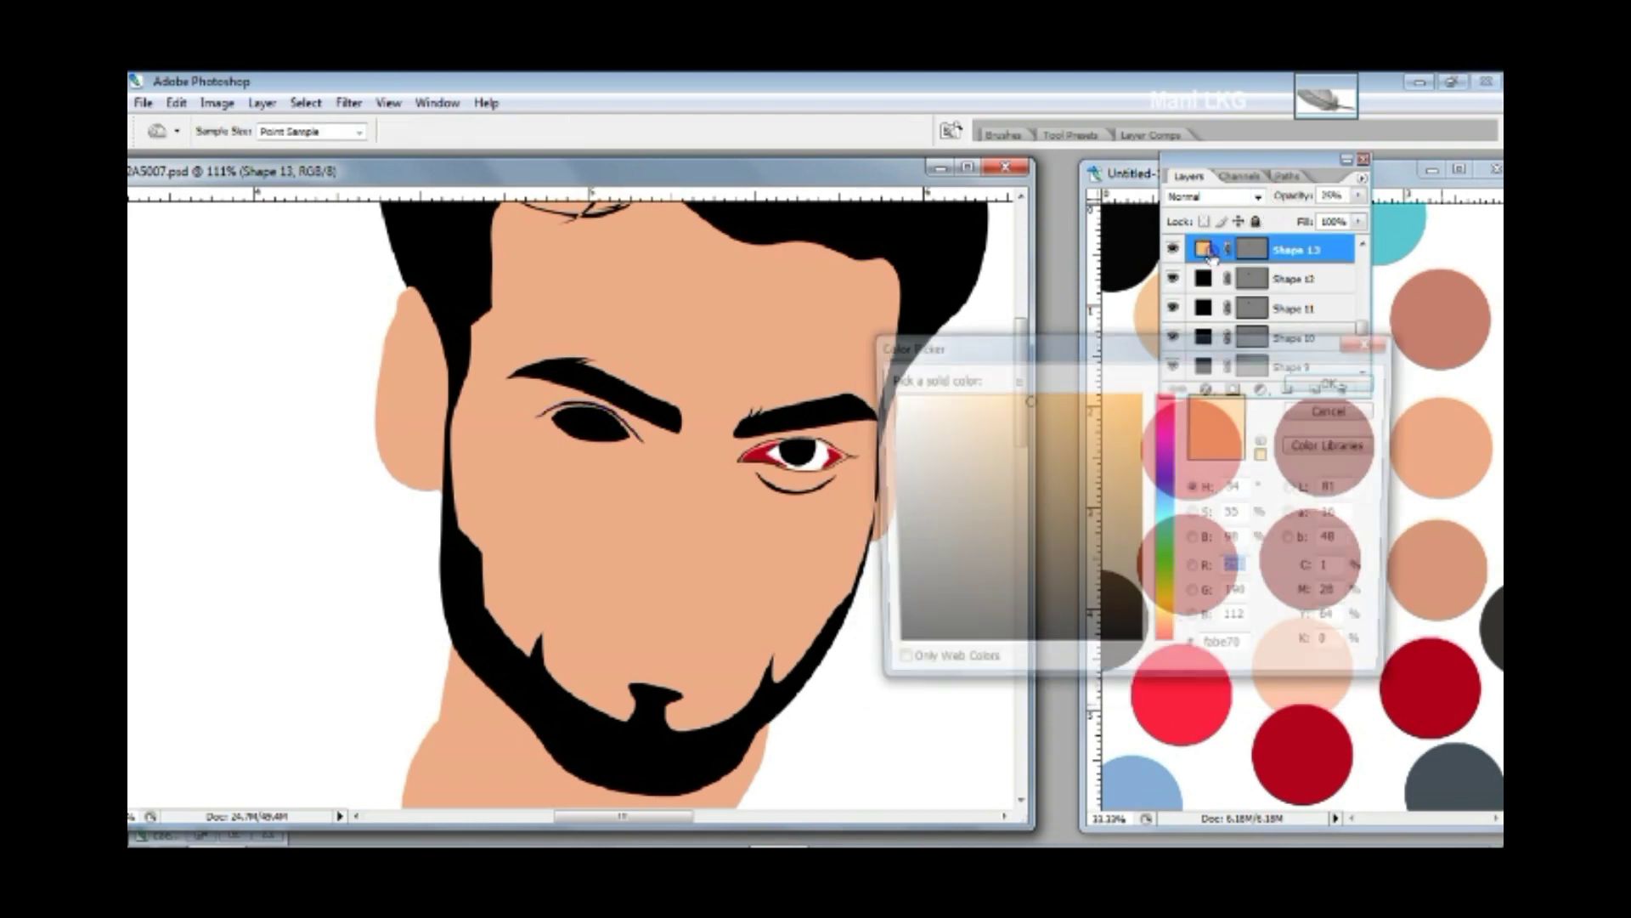
key("Return")
left_click(1192, 293)
left_click(1283, 279)
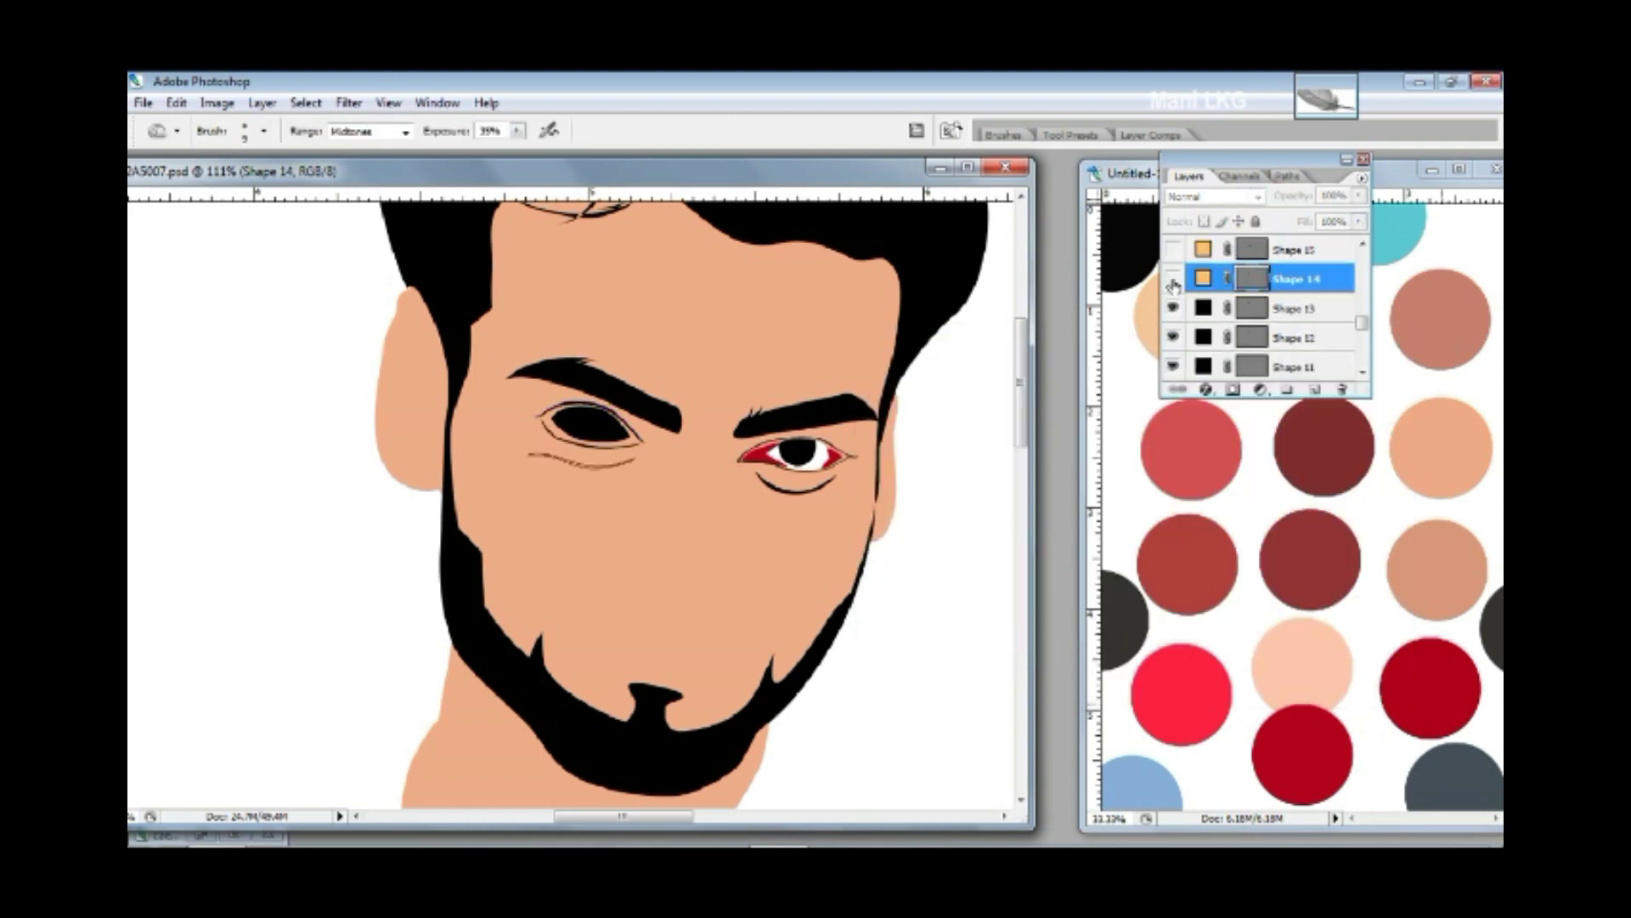
left_click(1173, 278)
double_click(1204, 278)
key("Return")
left_click(1330, 196)
scroll(1217, 297, "up", 1)
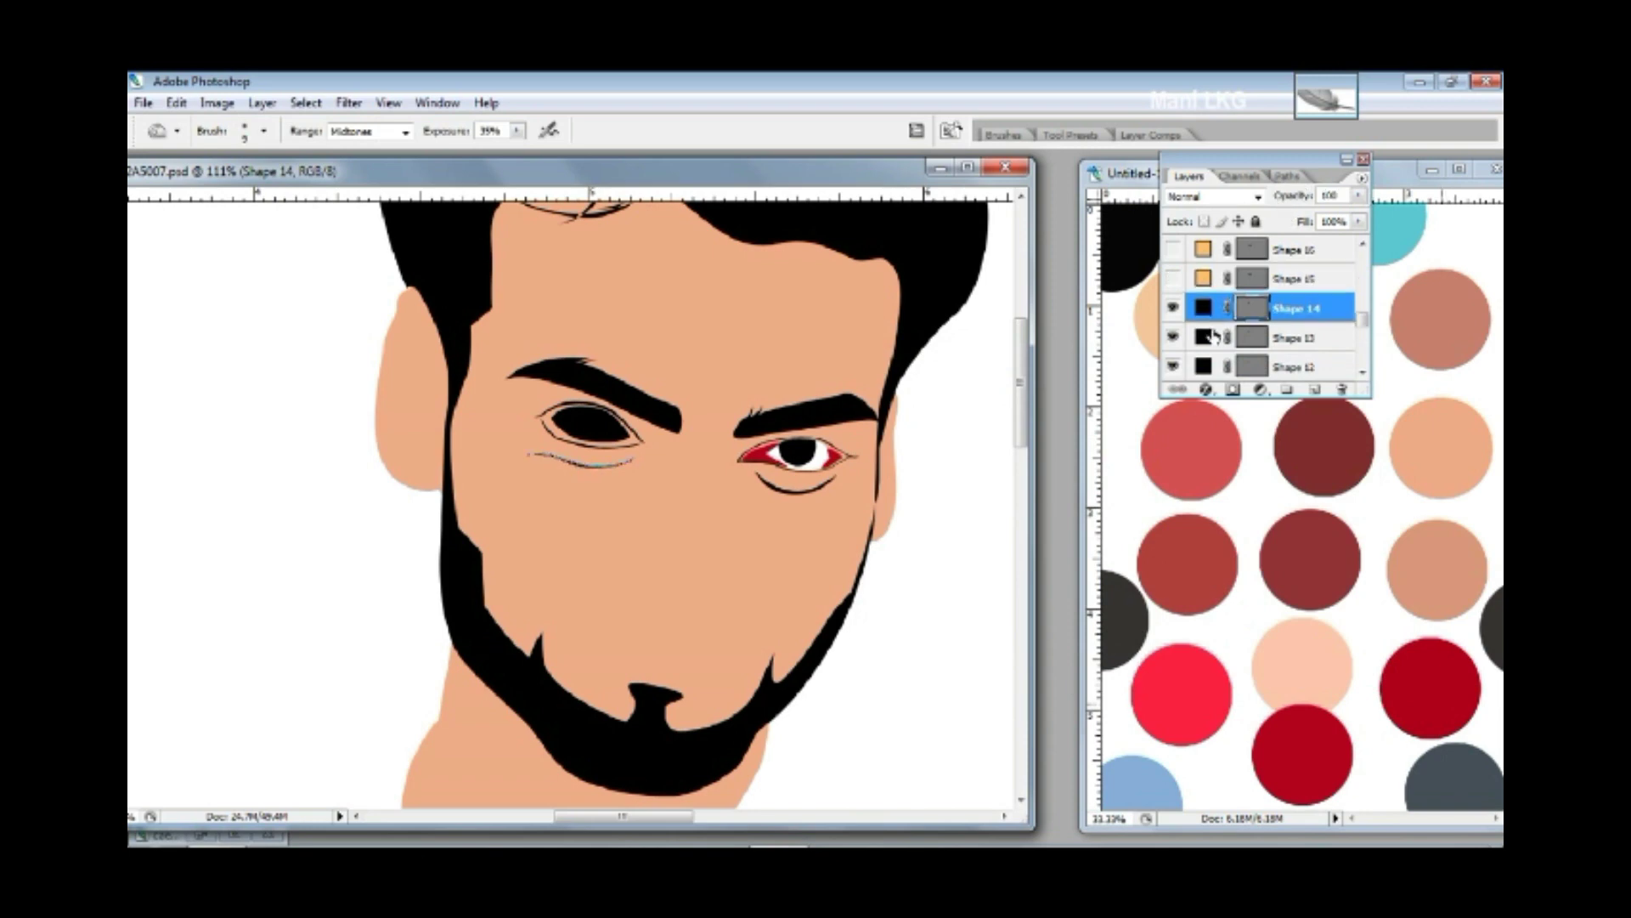
left_click(1174, 278)
left_click(1227, 285)
- Make the nose outline black, then show the moustache shape and fill it dark
double_click(1203, 278)
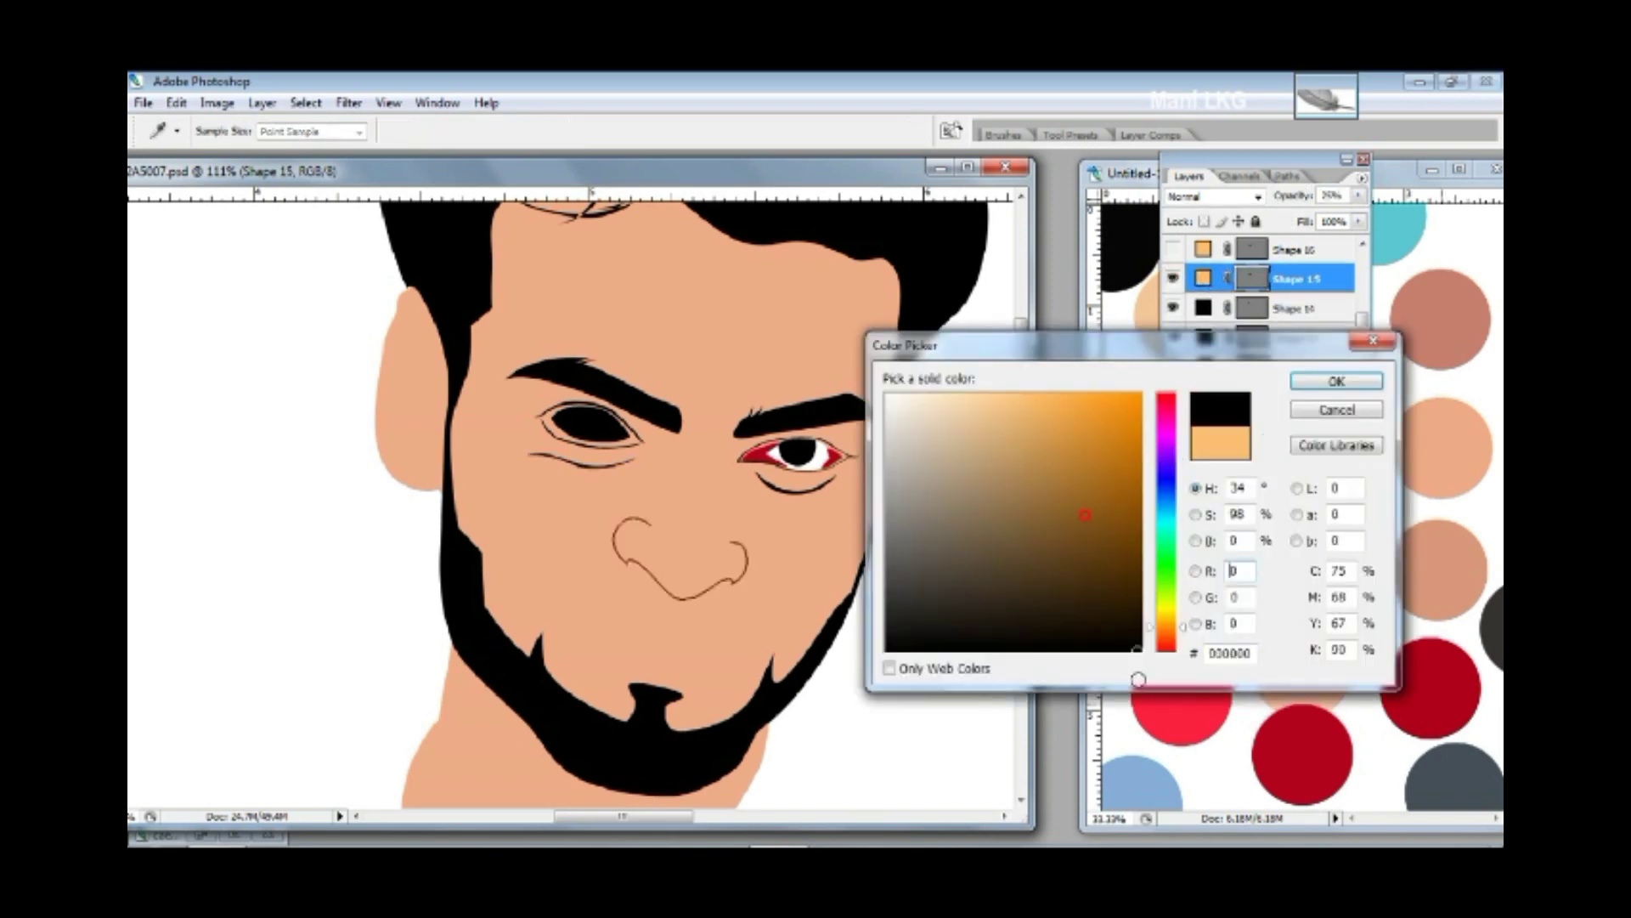
key("Return")
left_click(1173, 249)
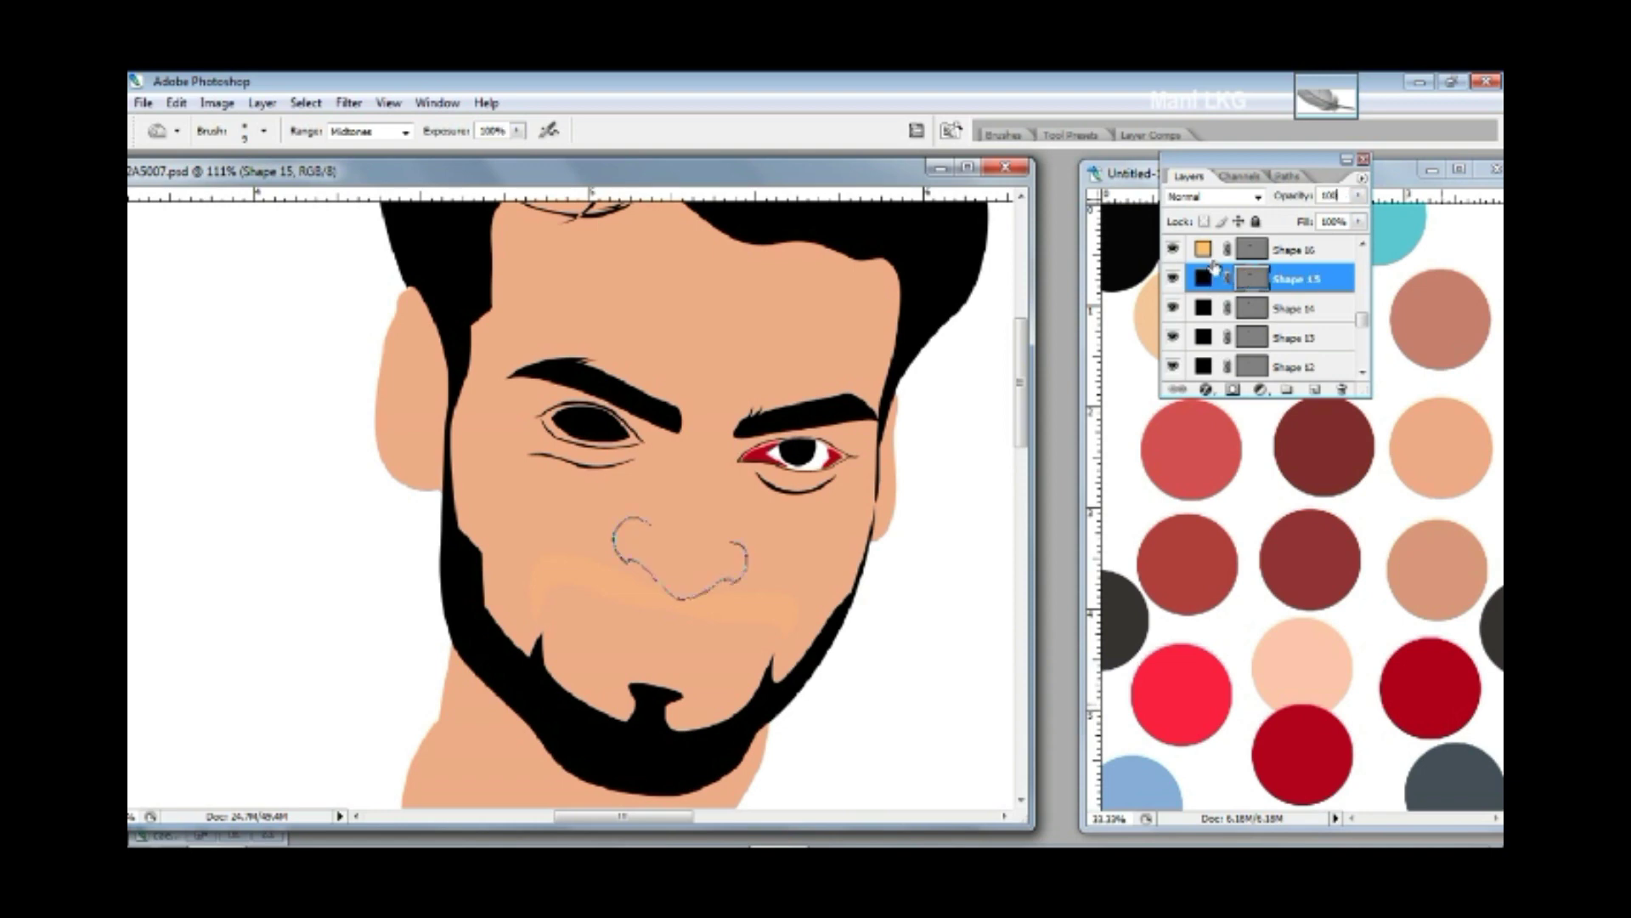
left_click(1203, 249)
double_click(1203, 249)
key("Return")
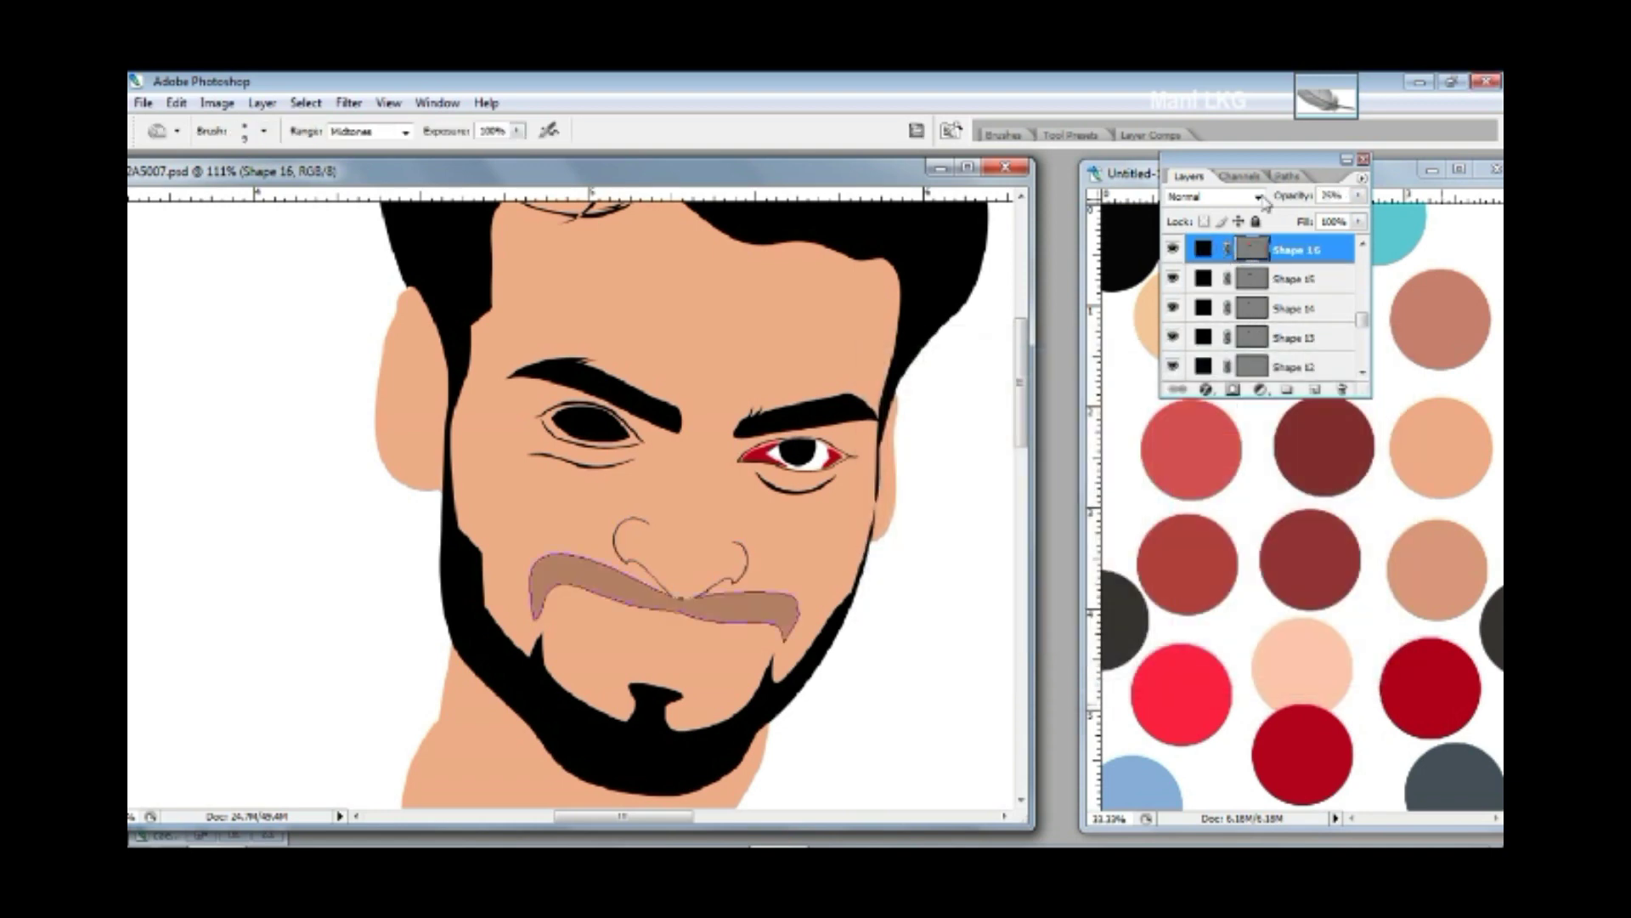
key("v")
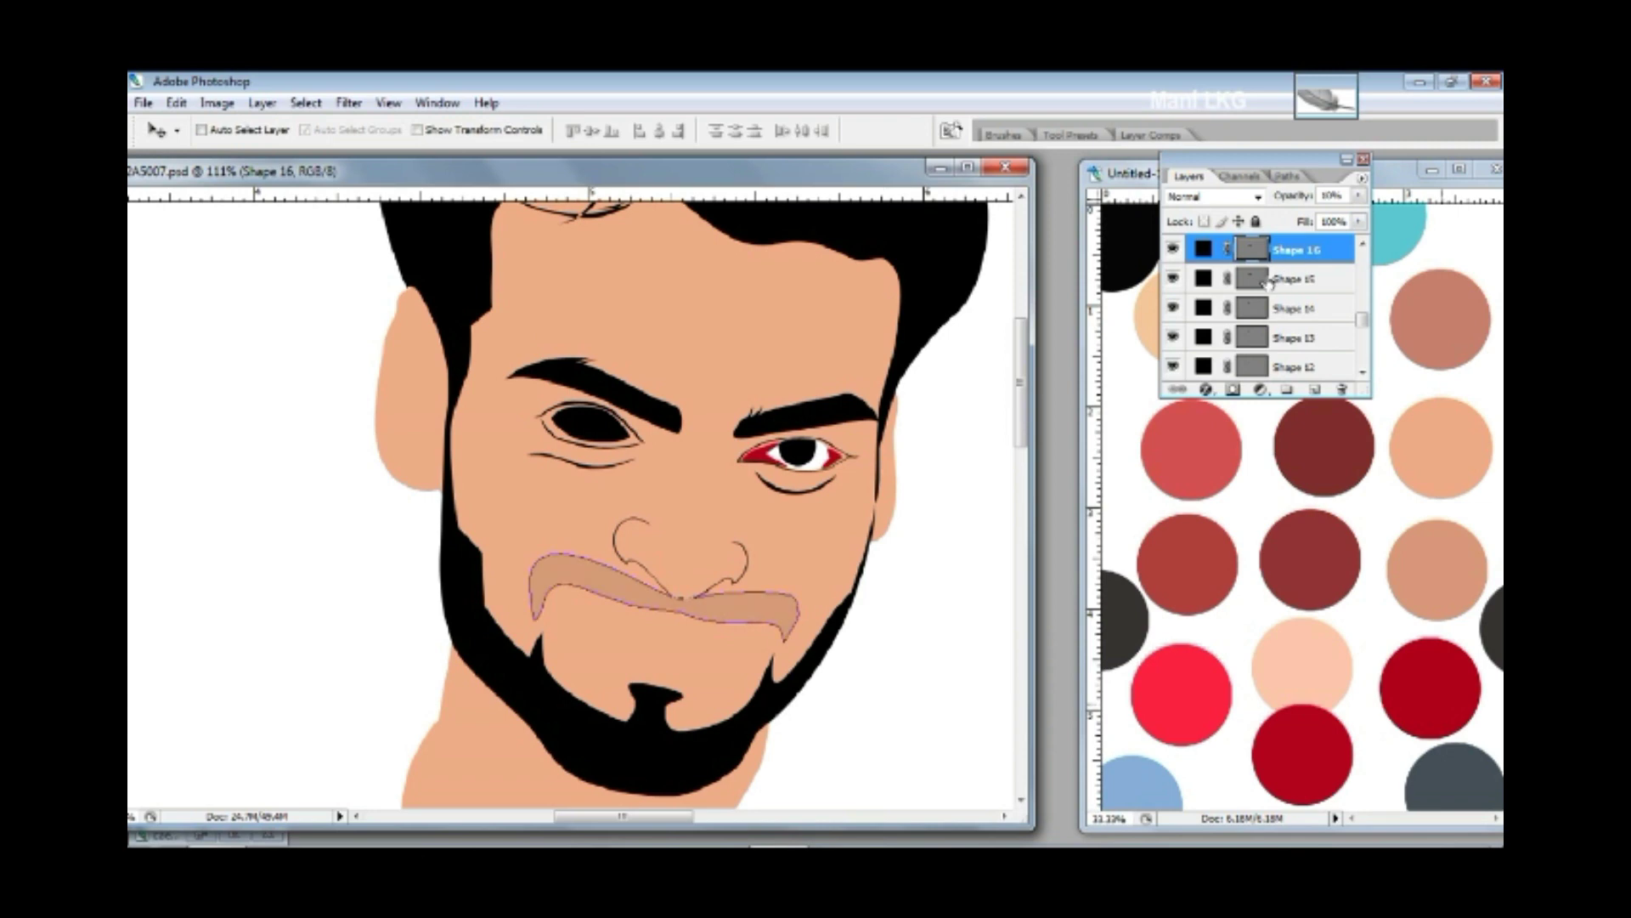
scroll(1266, 280, "up", 1)
- Colour the upper lip dark red and the lower lip bright red at full opacity
left_click(1226, 280)
double_click(1203, 278)
left_click(1424, 692)
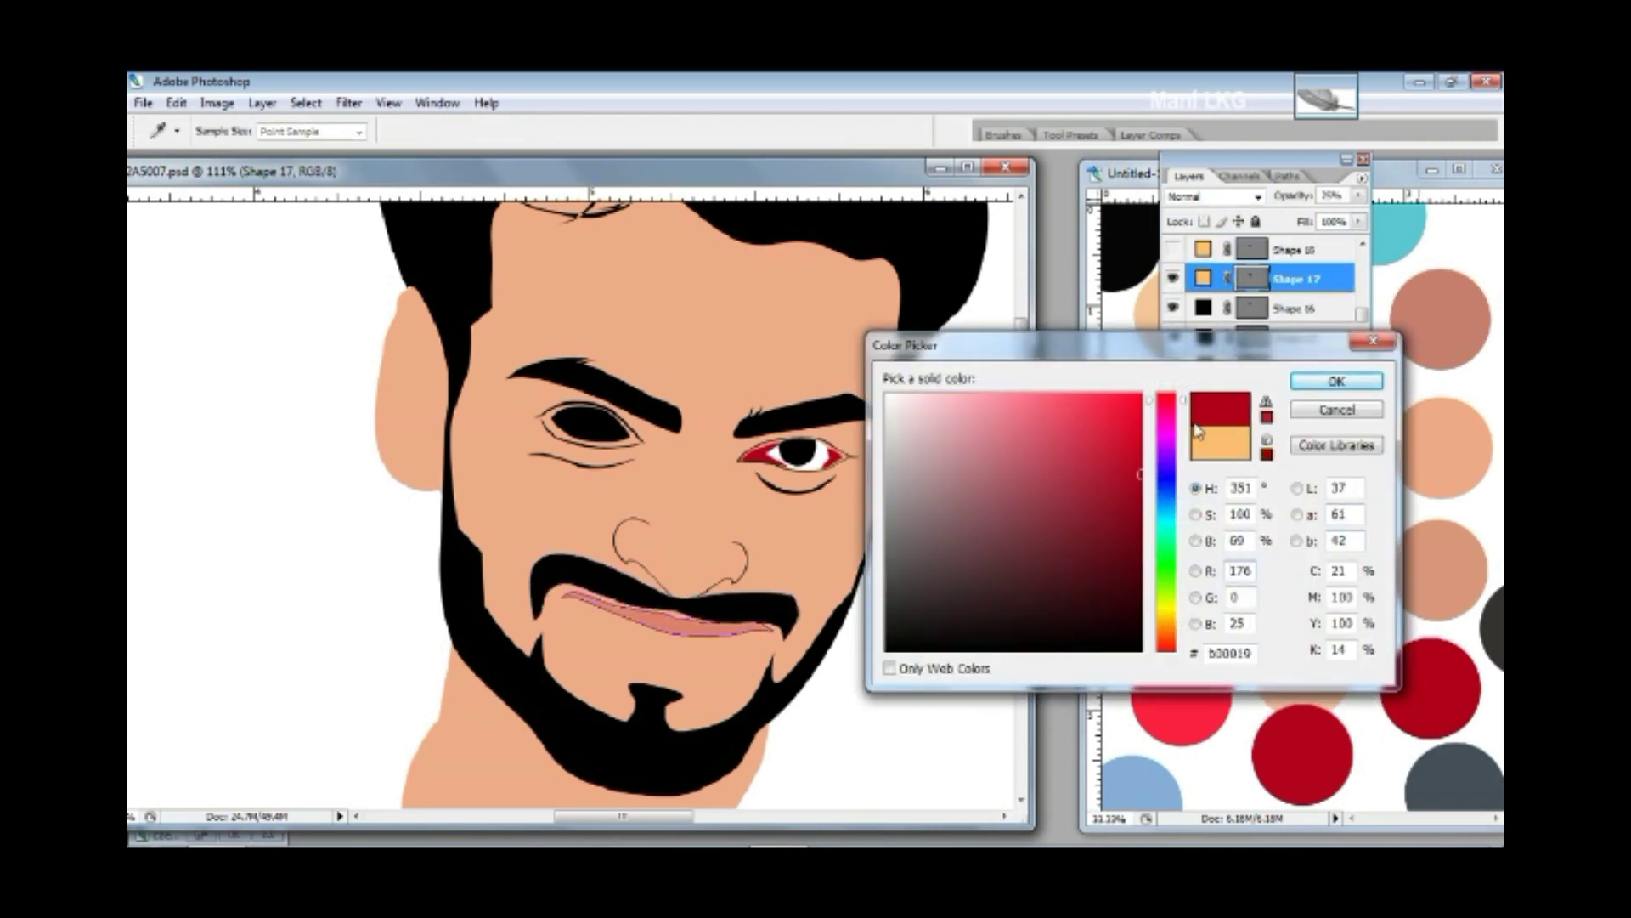
key("Return")
scroll(1266, 280, "up", 1)
left_click(1173, 278)
left_click(1251, 281)
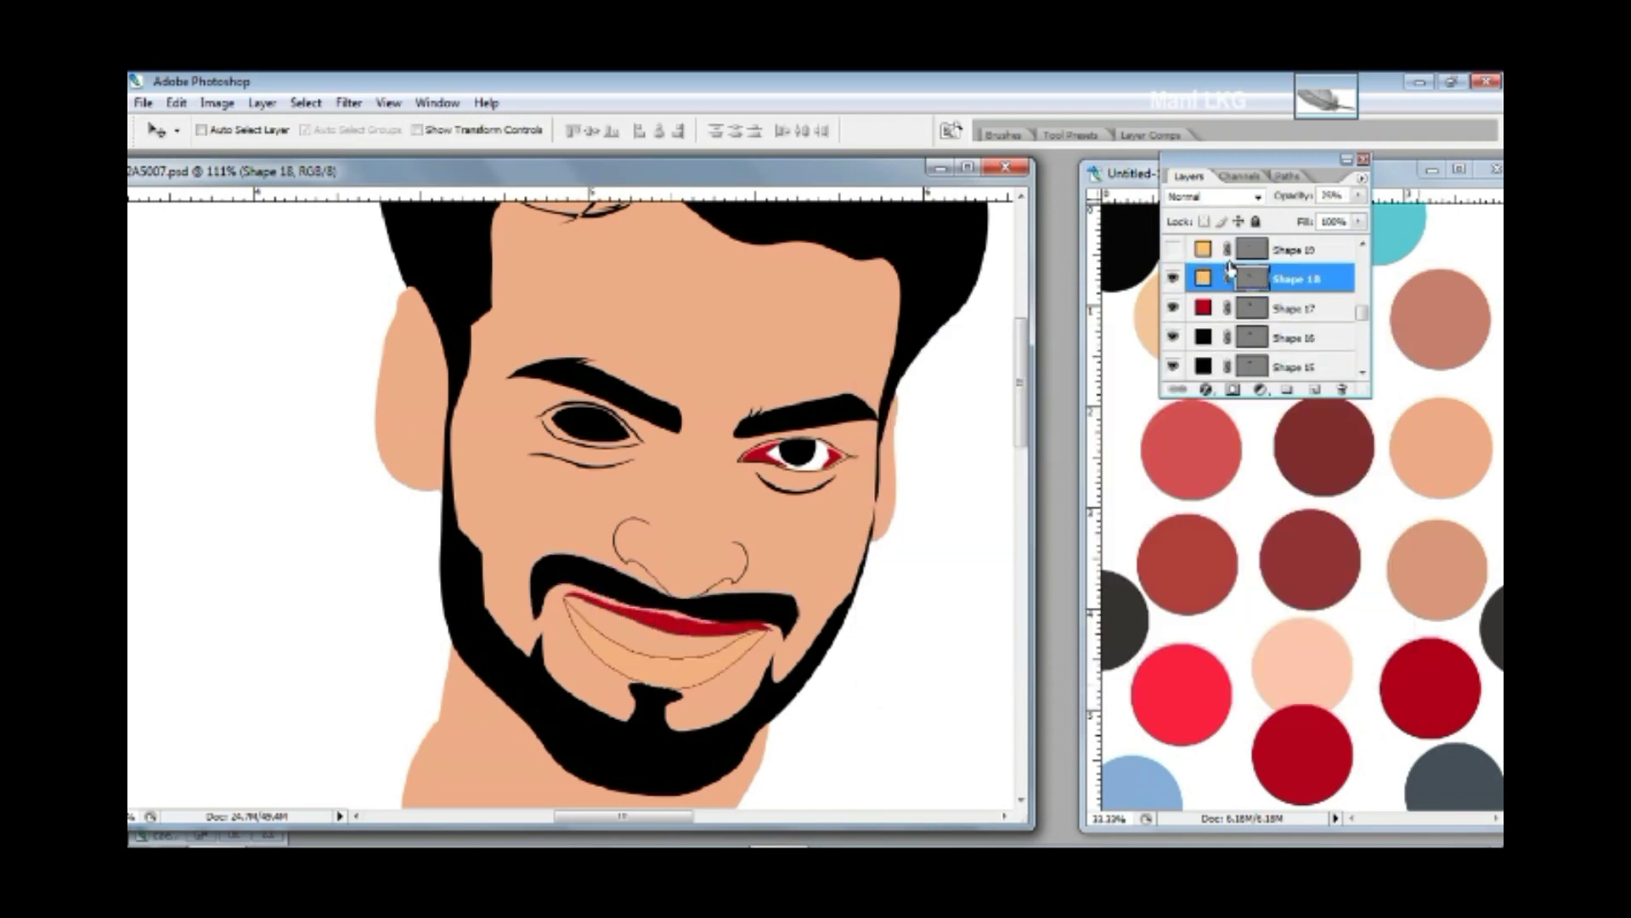
double_click(1203, 277)
left_click(1181, 723)
key("Return")
key("0")
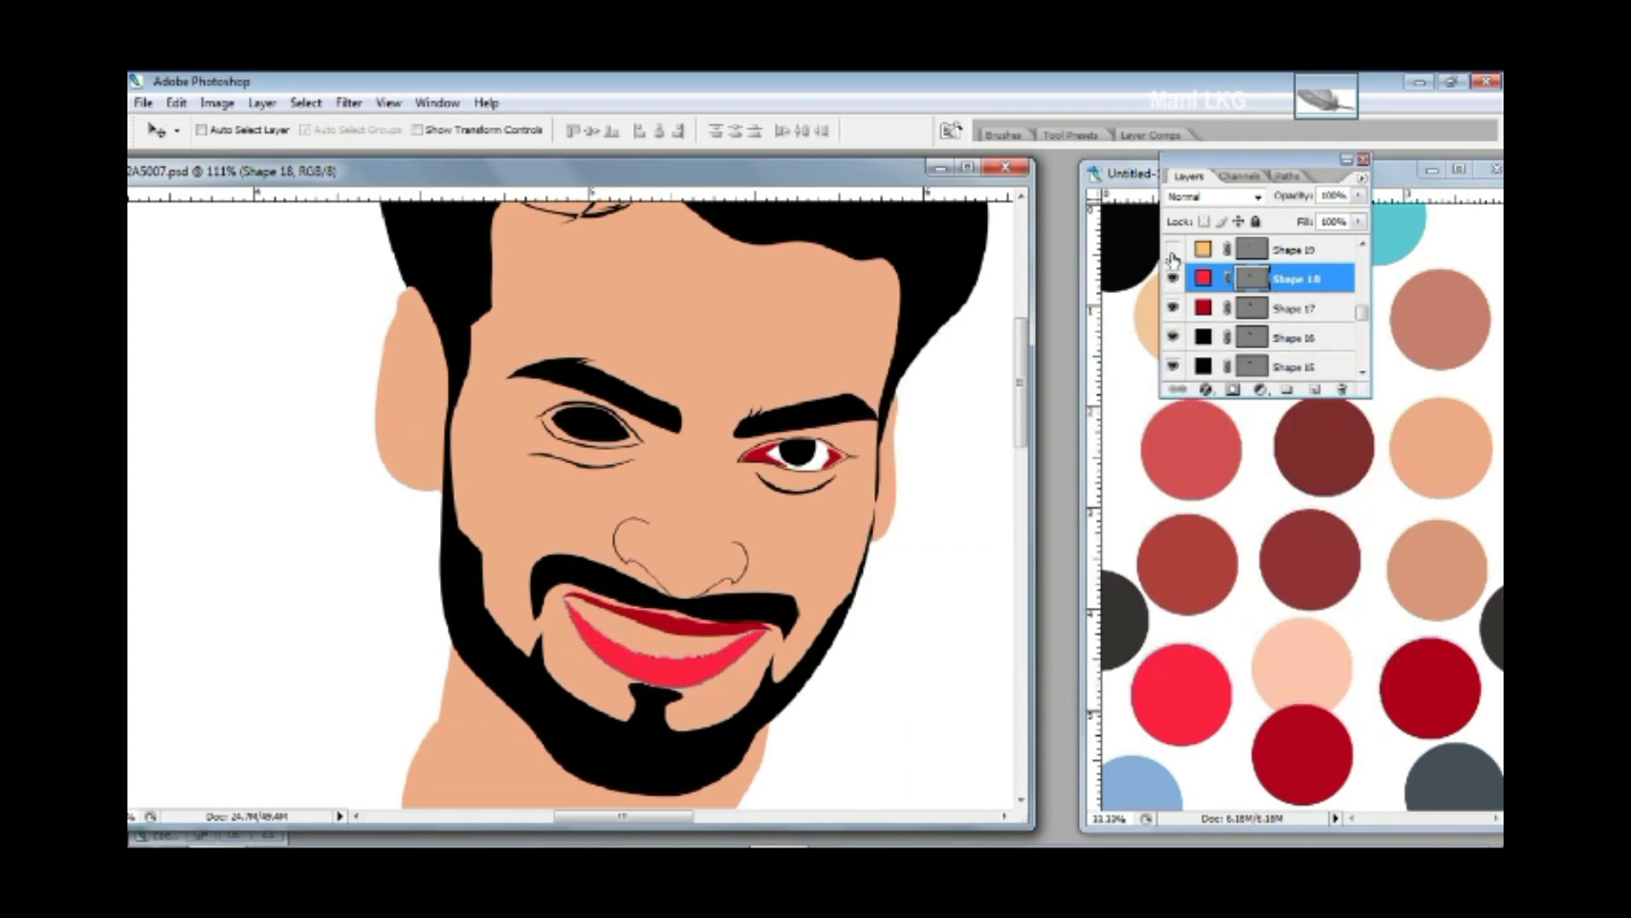
- Fill the inner mouth and the Shape 20 mouth shape with dark red
left_click(1173, 252)
double_click(1203, 249)
left_click(893, 671)
key("Return")
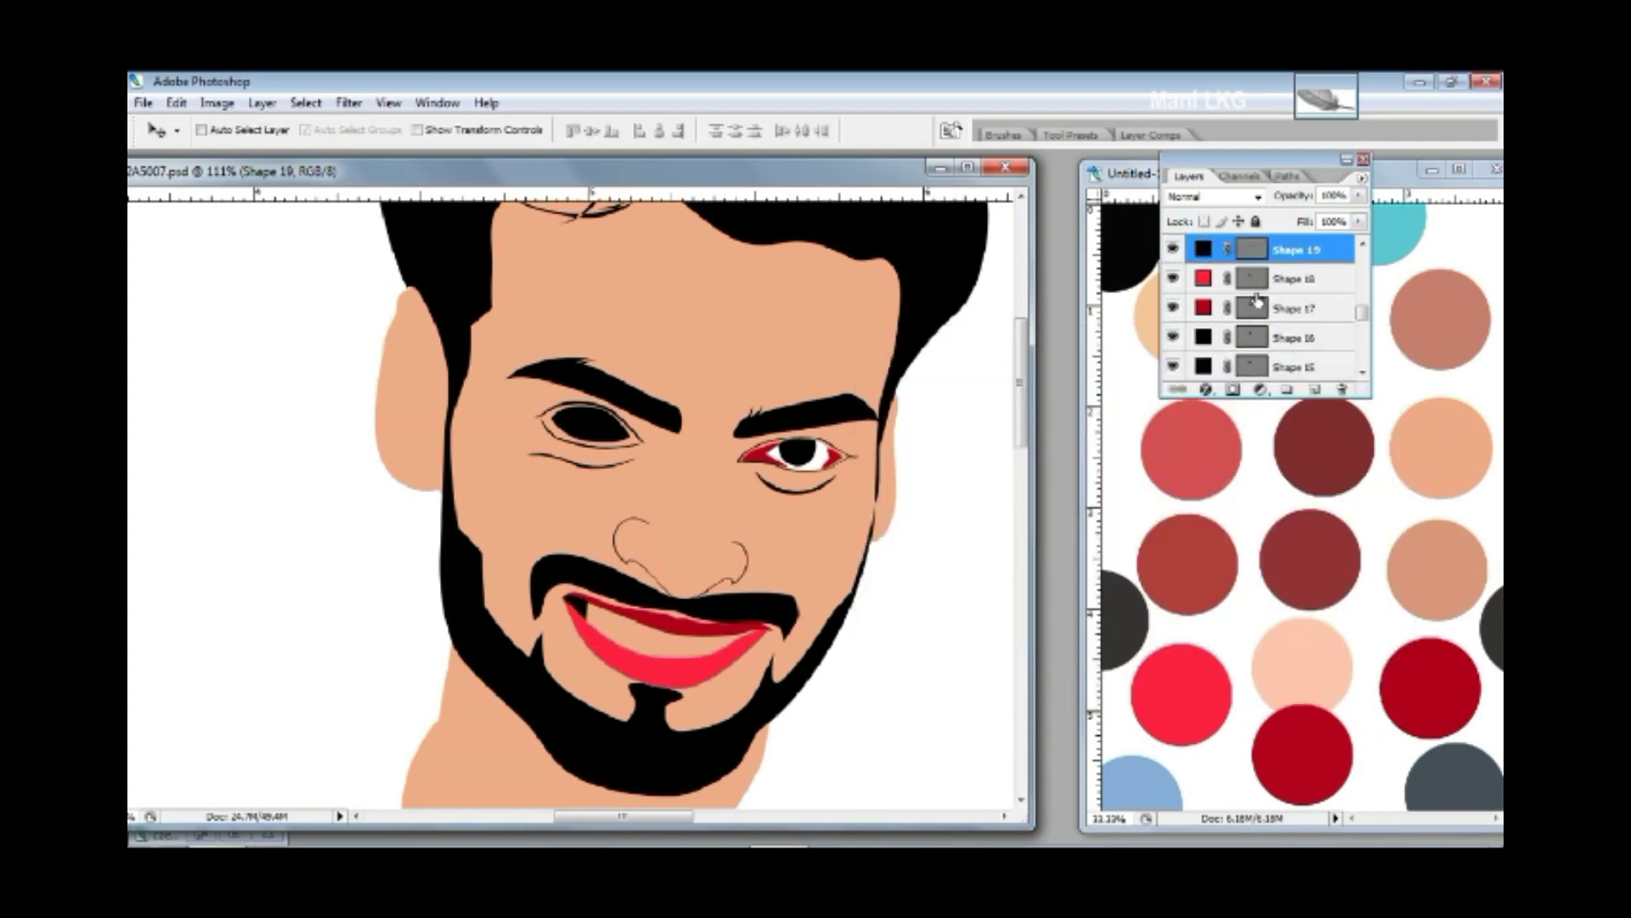
scroll(1257, 299, "up", 1)
double_click(1203, 278)
left_click_drag(1140, 527, 1132, 574)
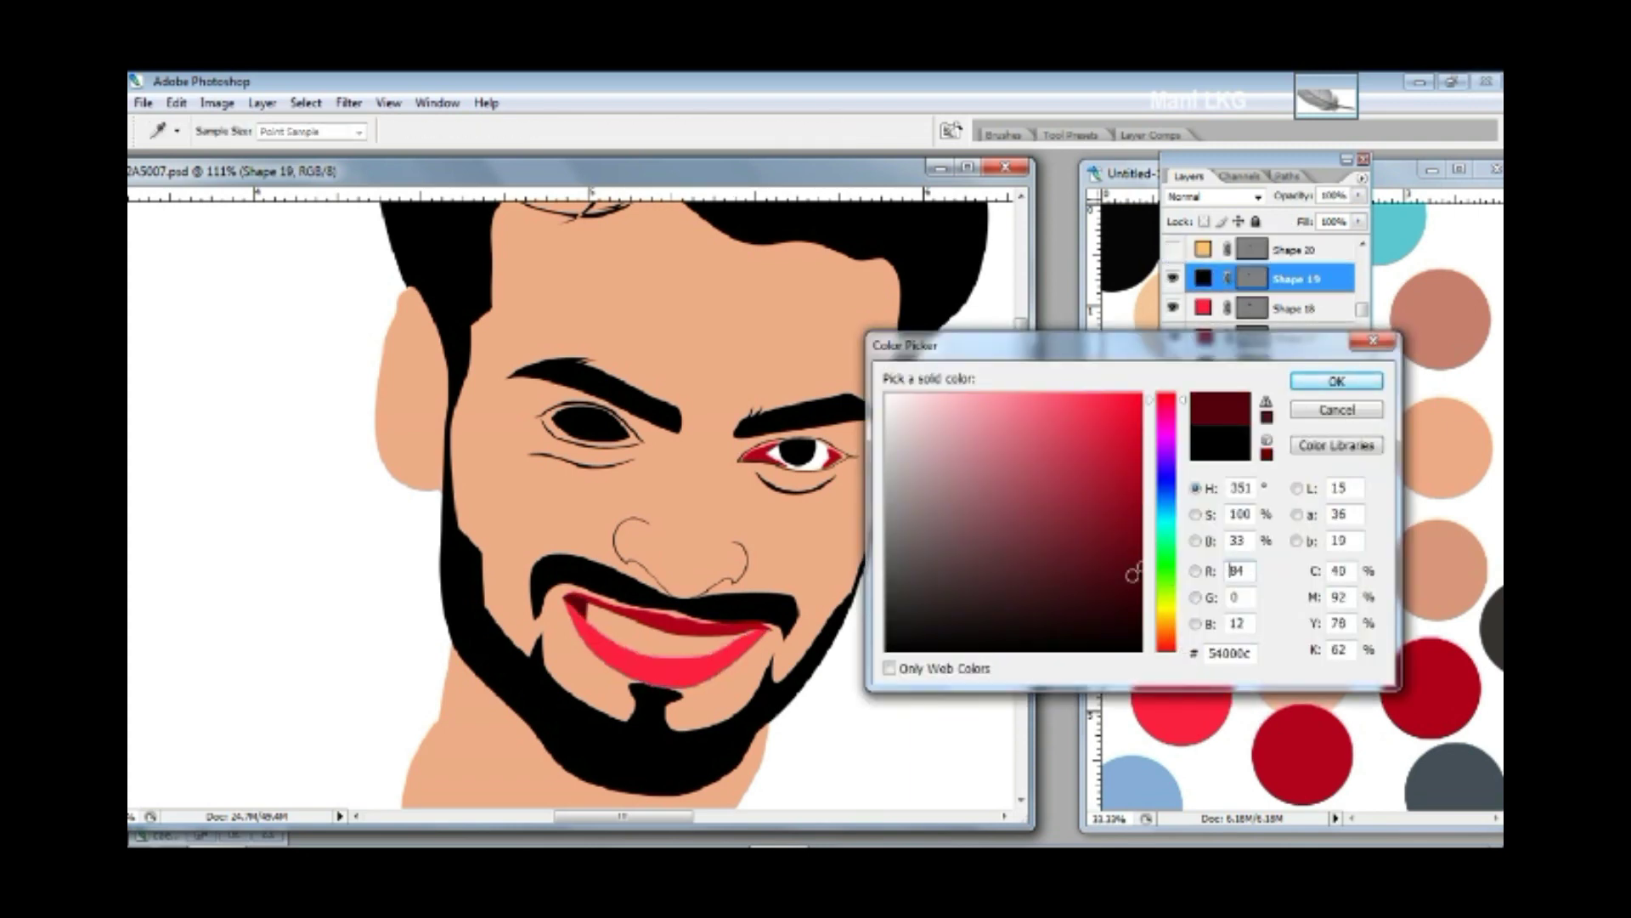
key("Return")
left_click(1203, 250)
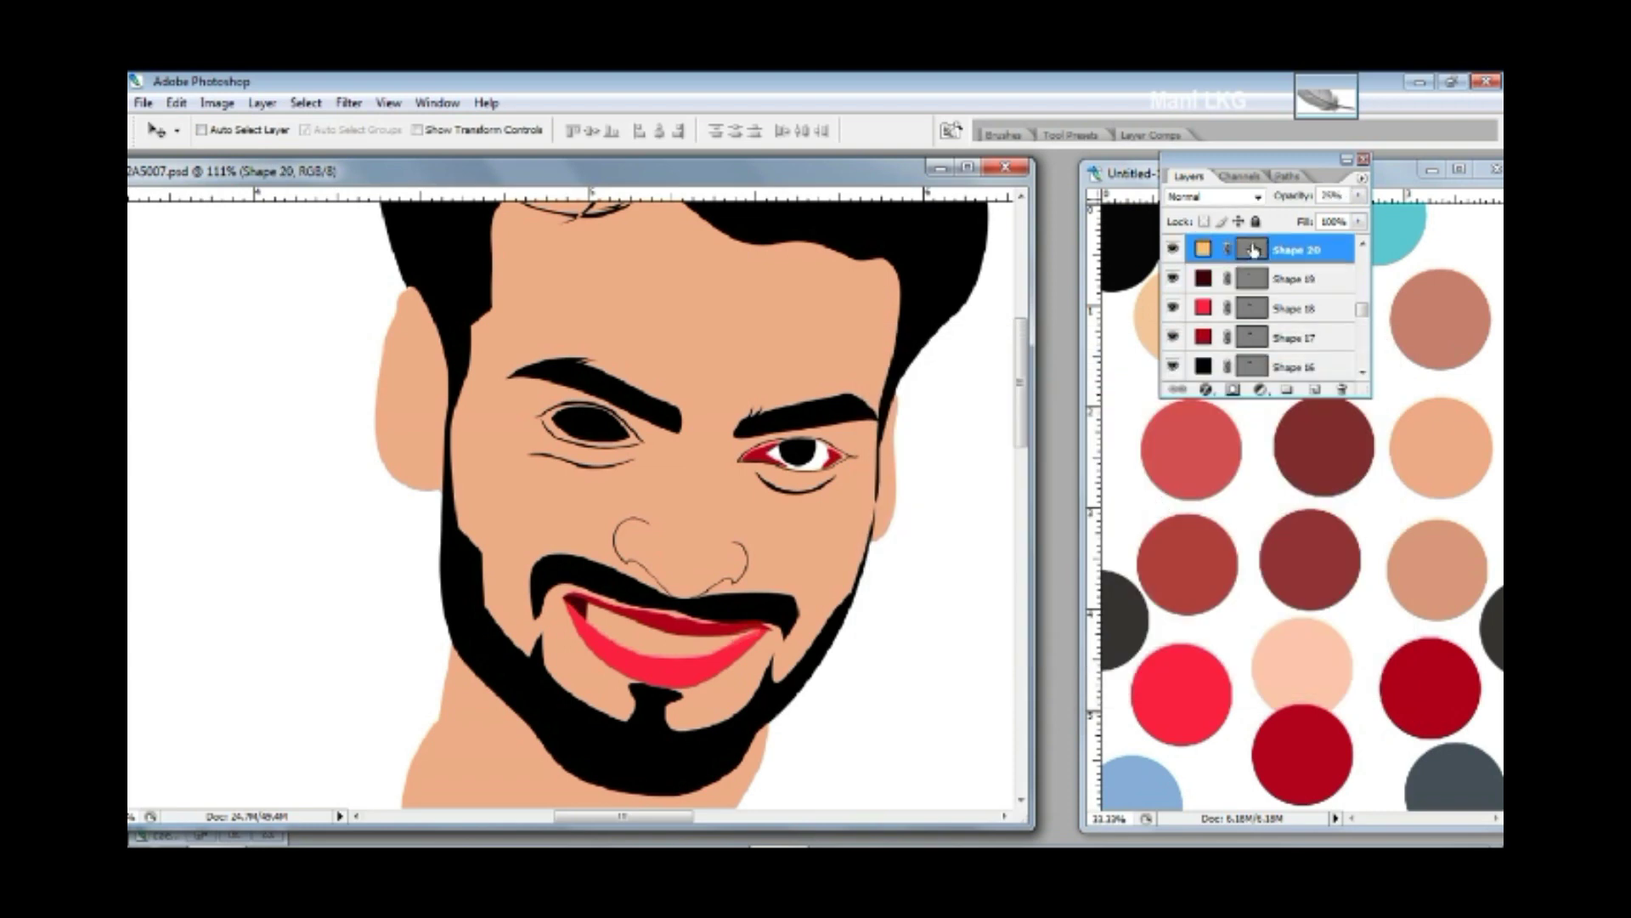
double_click(1204, 250)
key("Return")
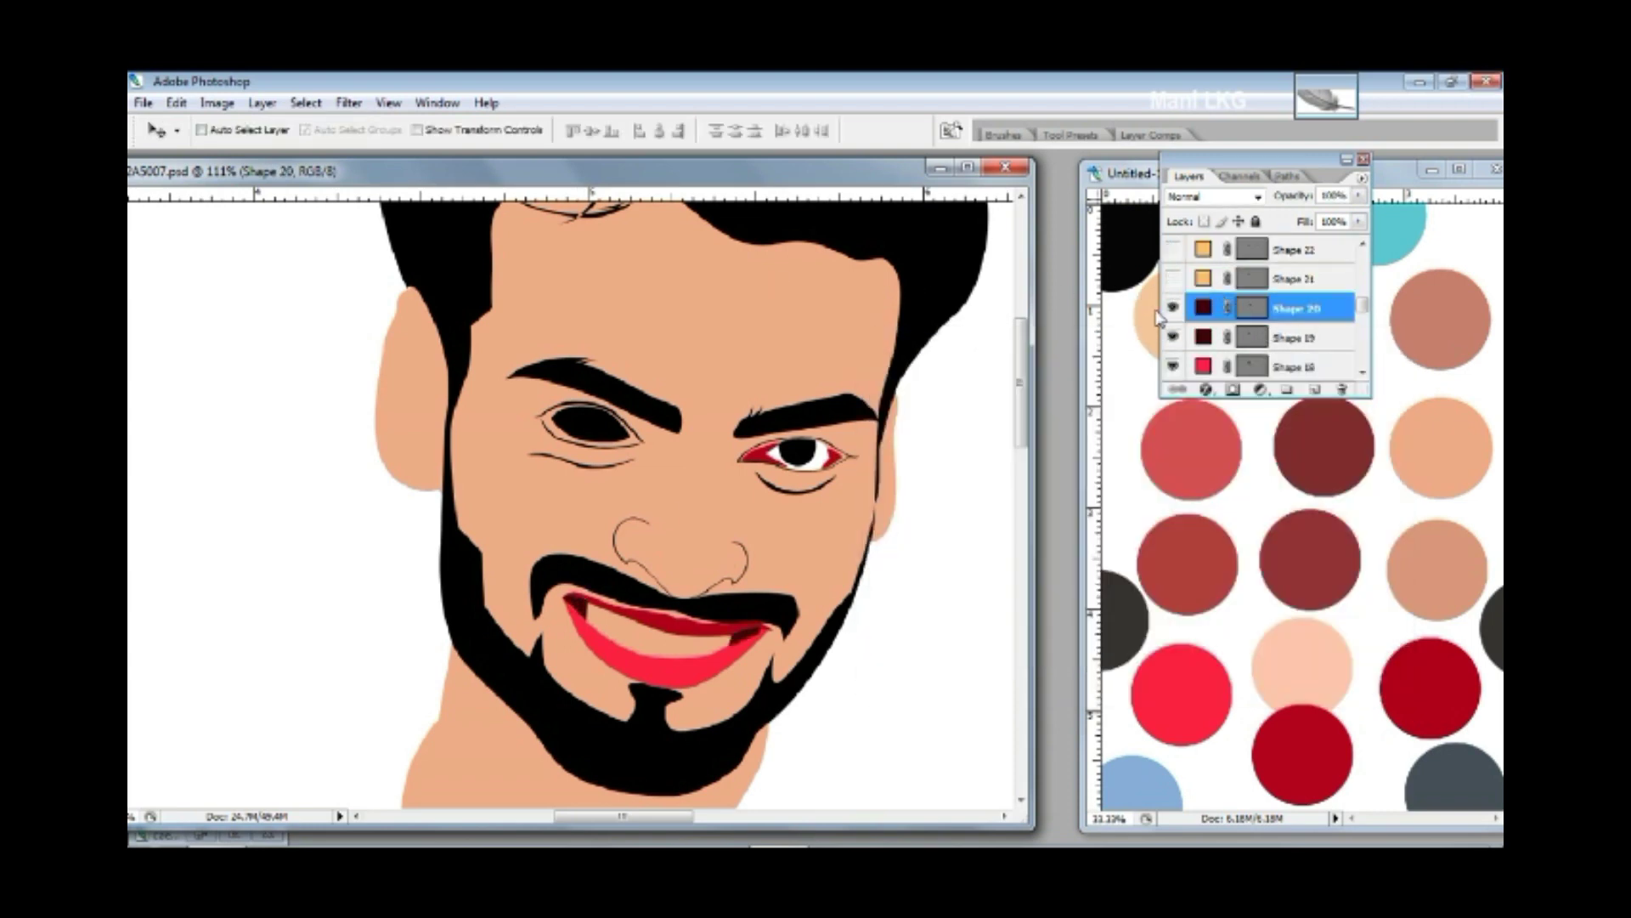
- Show the first two tooth shapes and fill them white
left_click(1173, 280)
double_click(1204, 277)
key("Return")
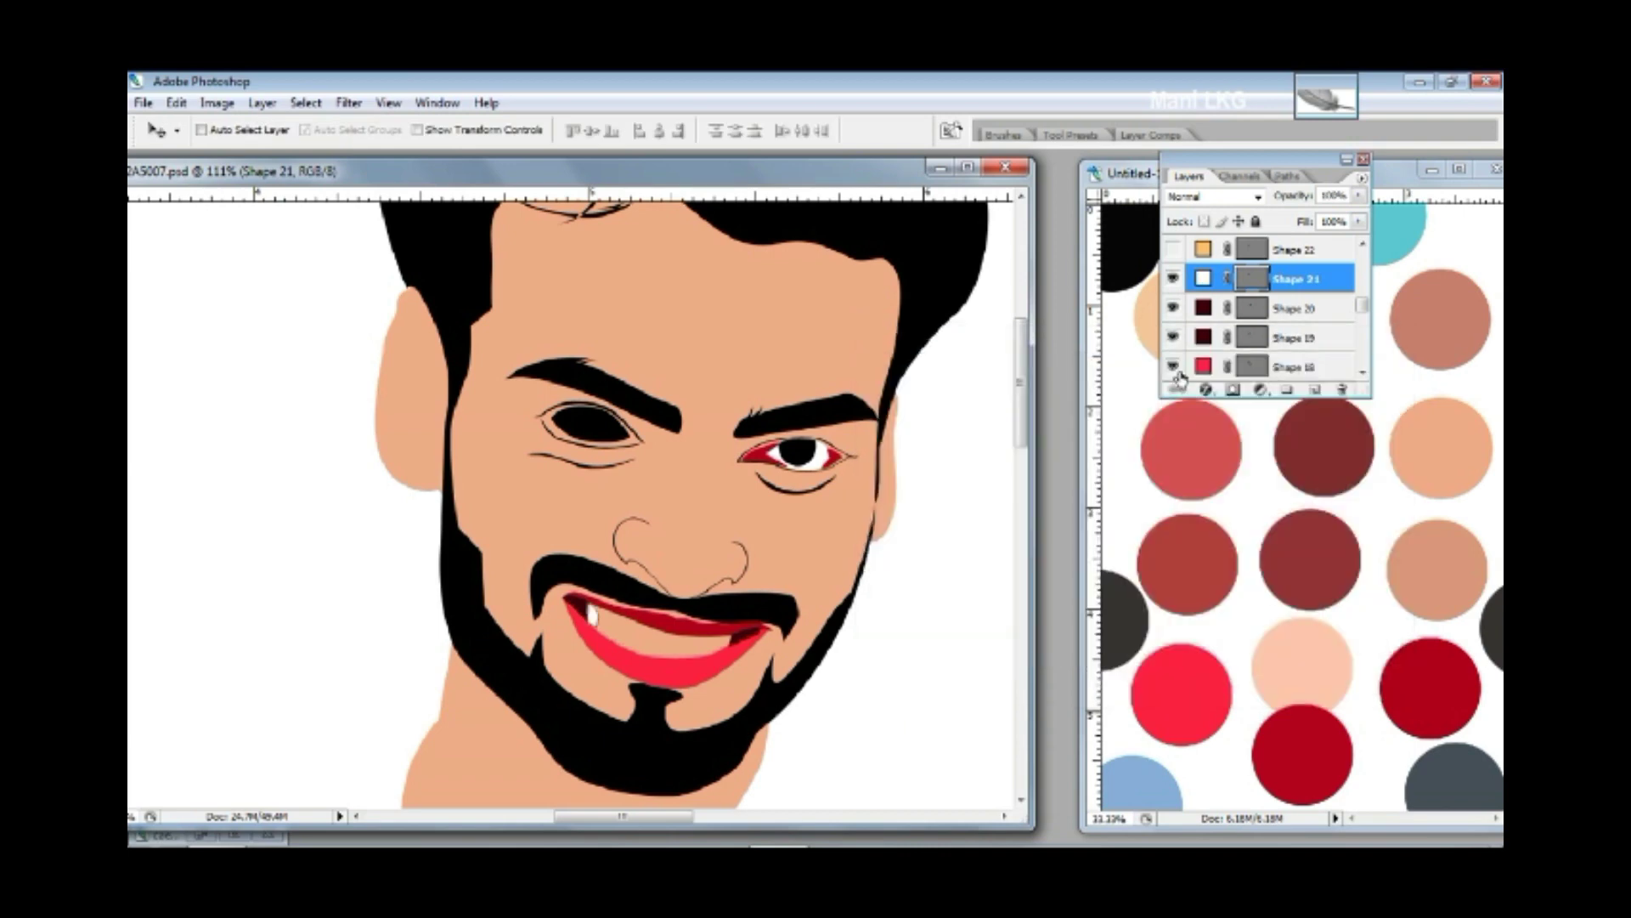
left_click(1189, 252)
double_click(1203, 250)
key("Return")
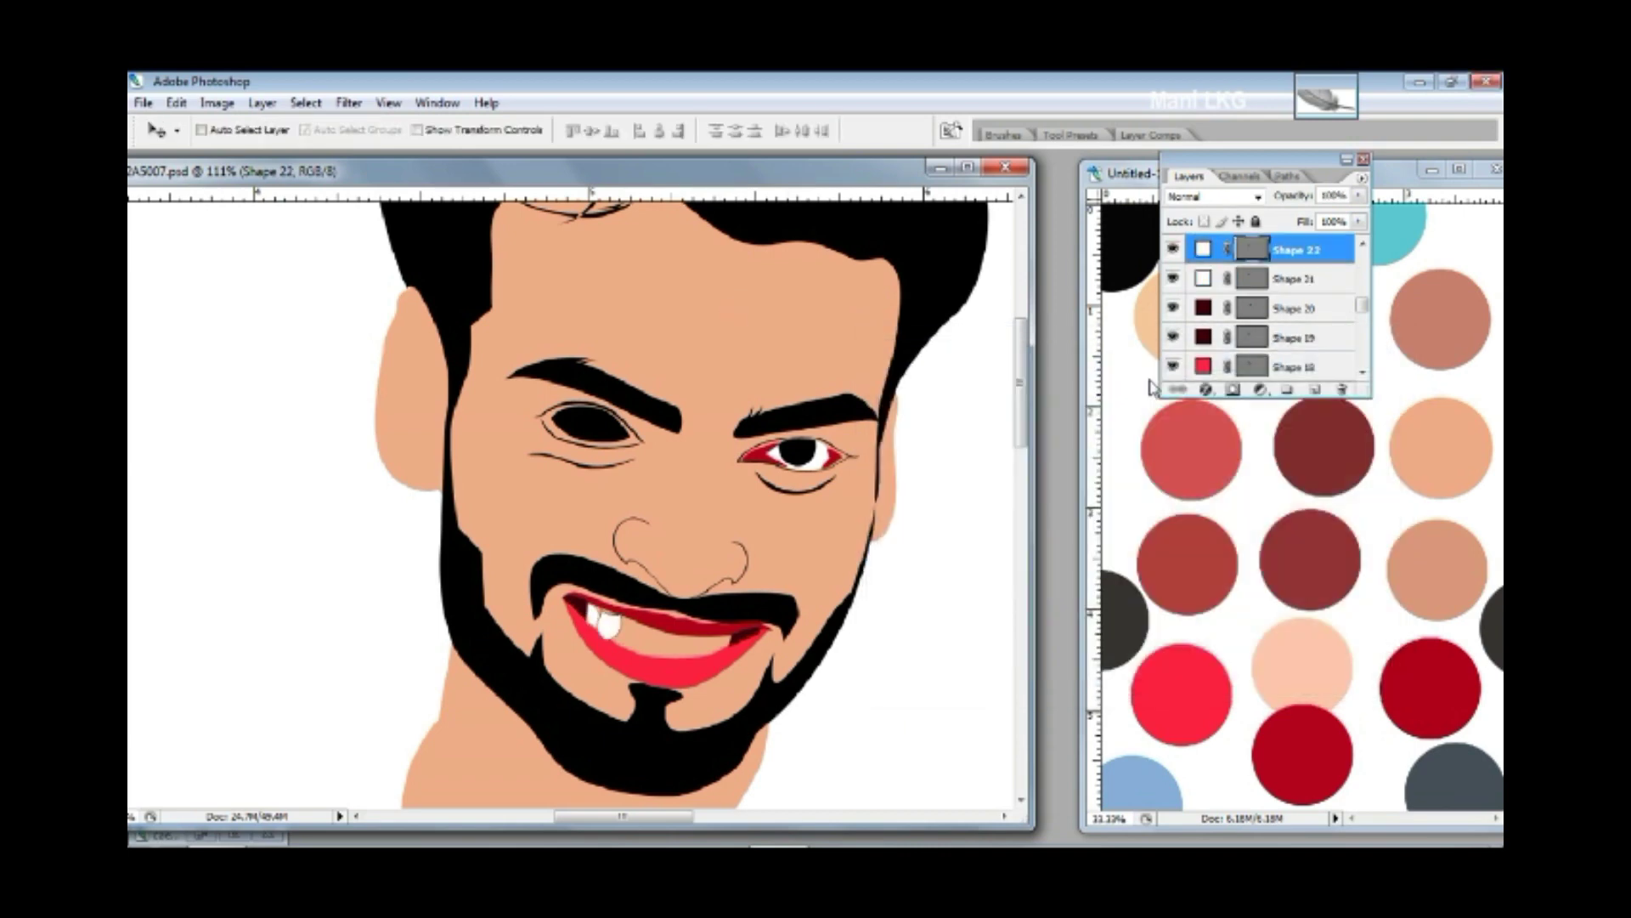
scroll(1172, 374, "down", 2)
scroll(1185, 365, "up", 3)
- Fill tooth Shapes 23 through 27 with white
left_click(1245, 340)
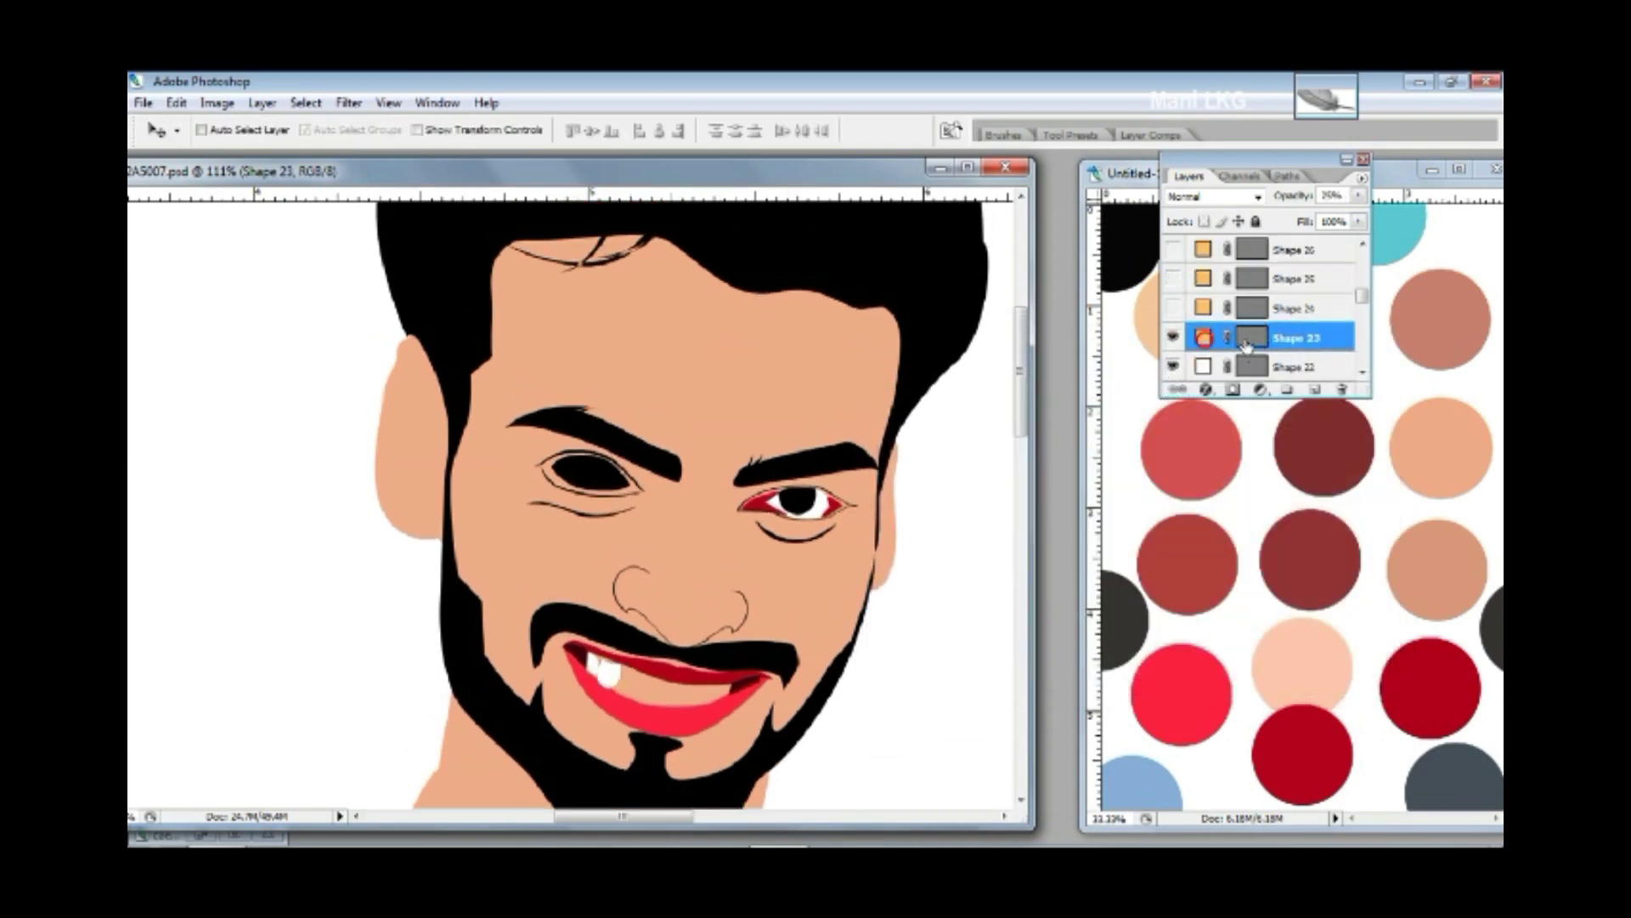
double_click(1203, 338)
key("Return")
scroll(1185, 344, "up", 1)
left_click(1173, 338)
double_click(1203, 337)
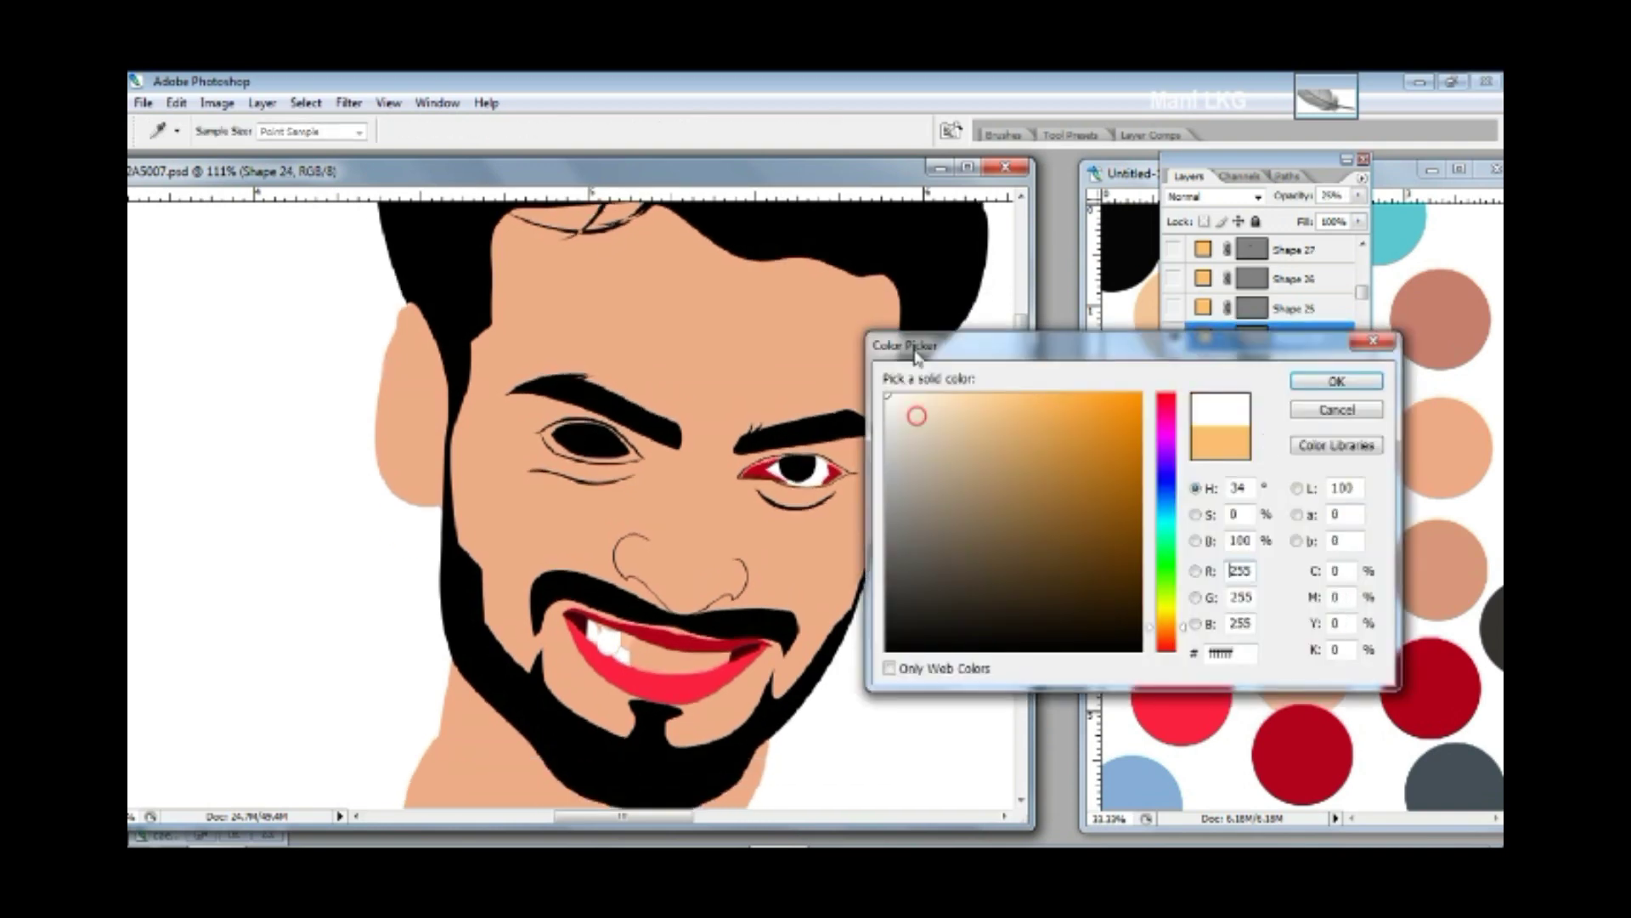
key("Return")
left_click(1174, 307)
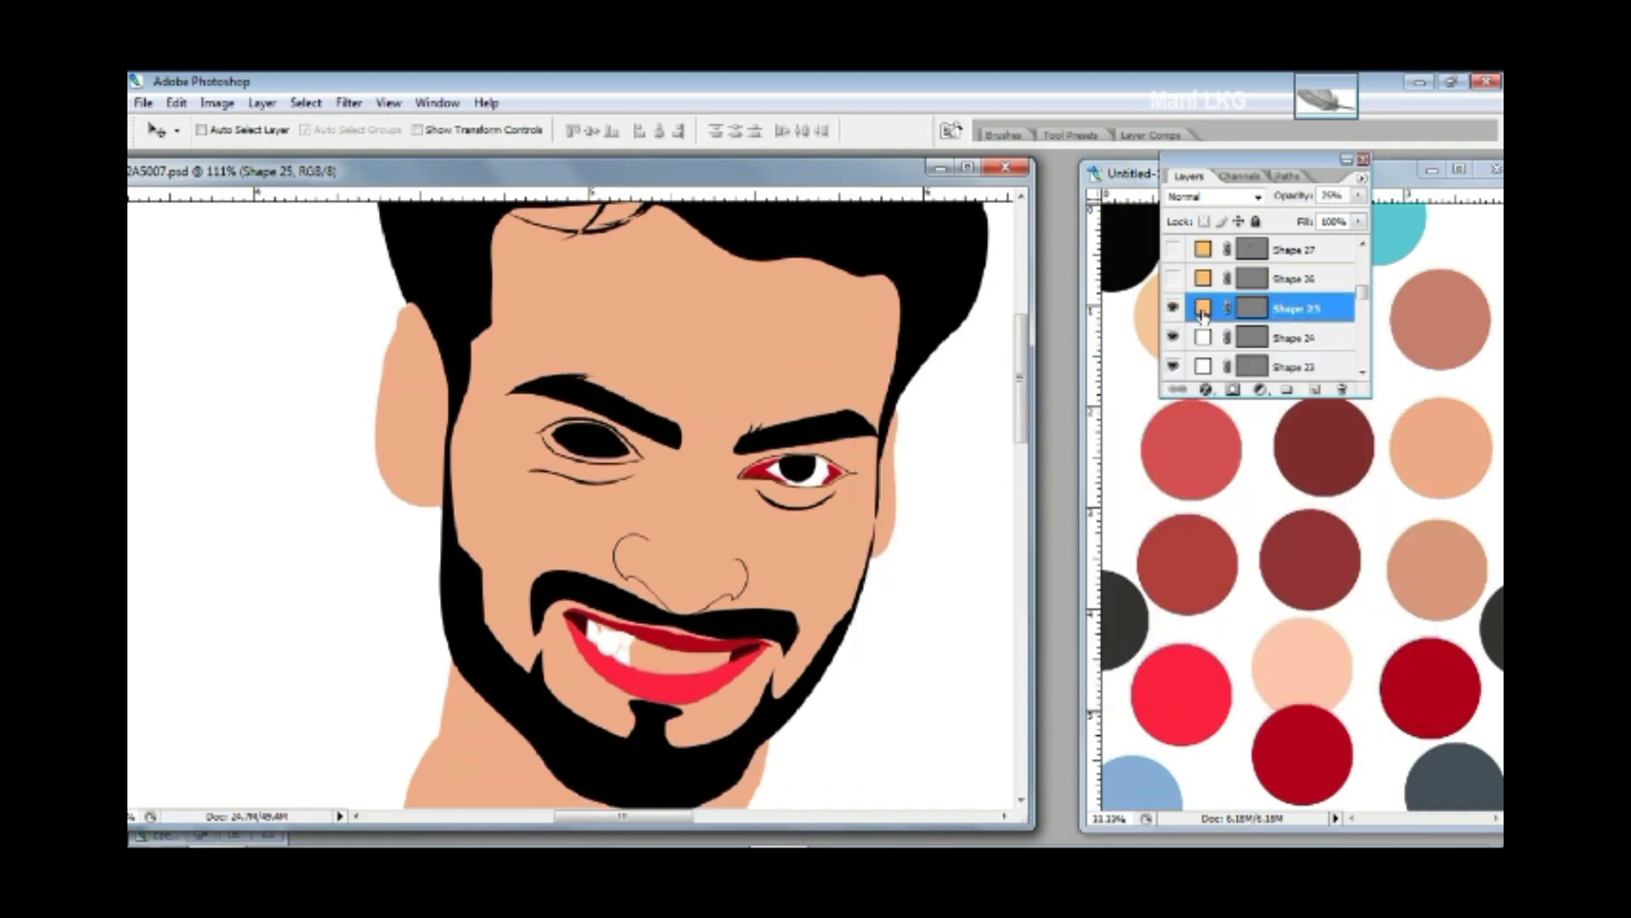
double_click(1203, 308)
key("Return")
left_click(1173, 278)
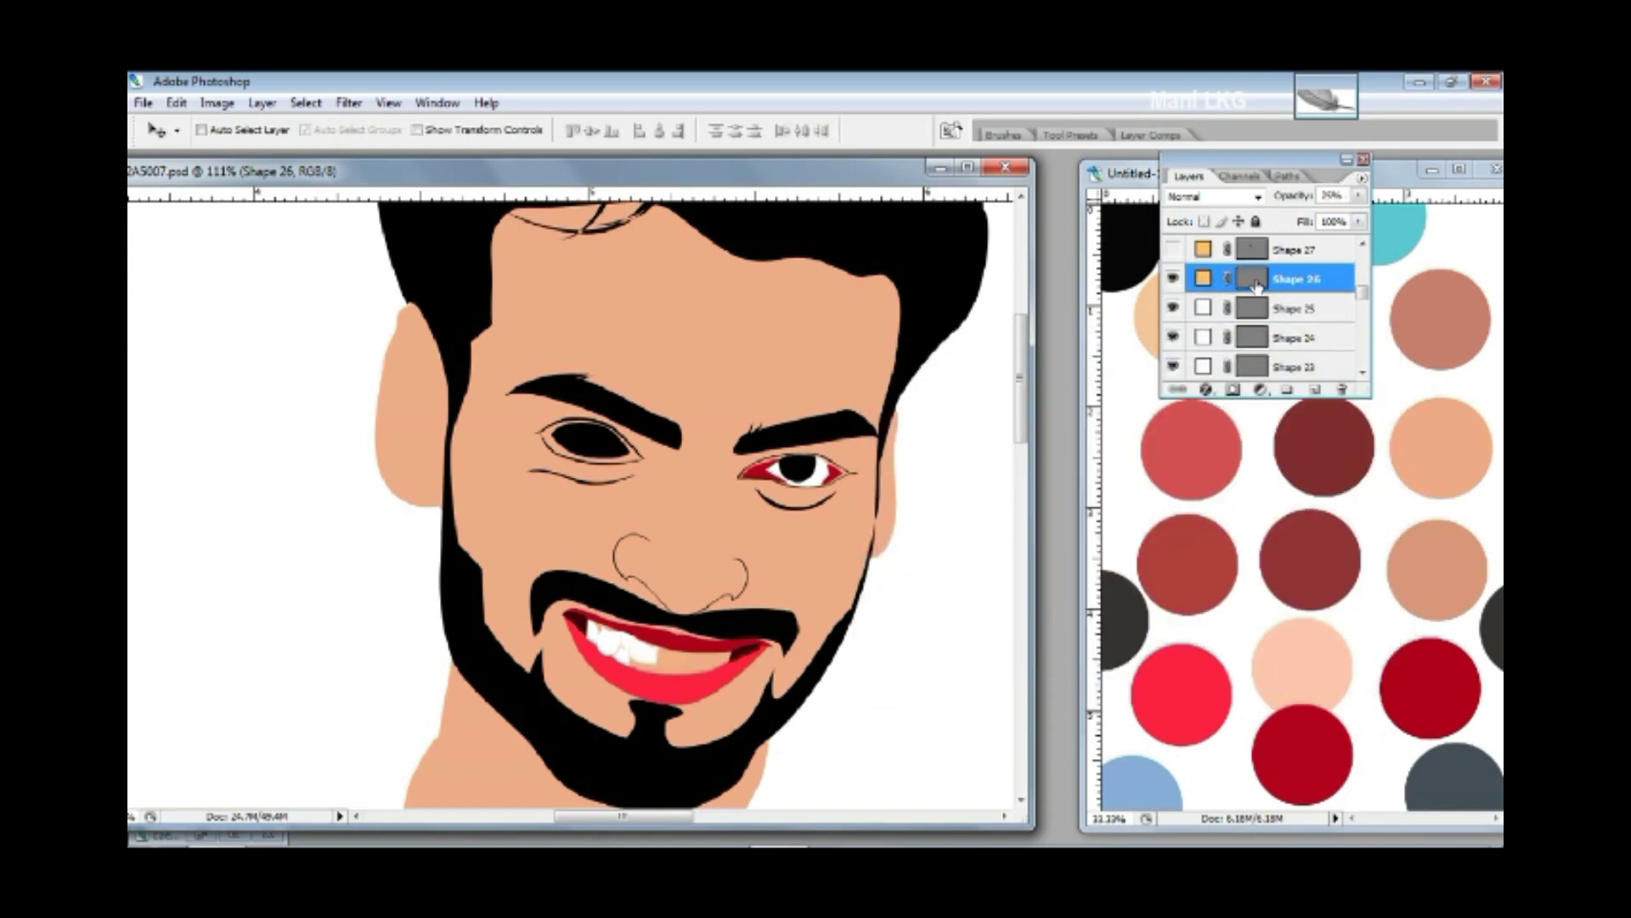
double_click(1203, 278)
key("Return")
double_click(1203, 249)
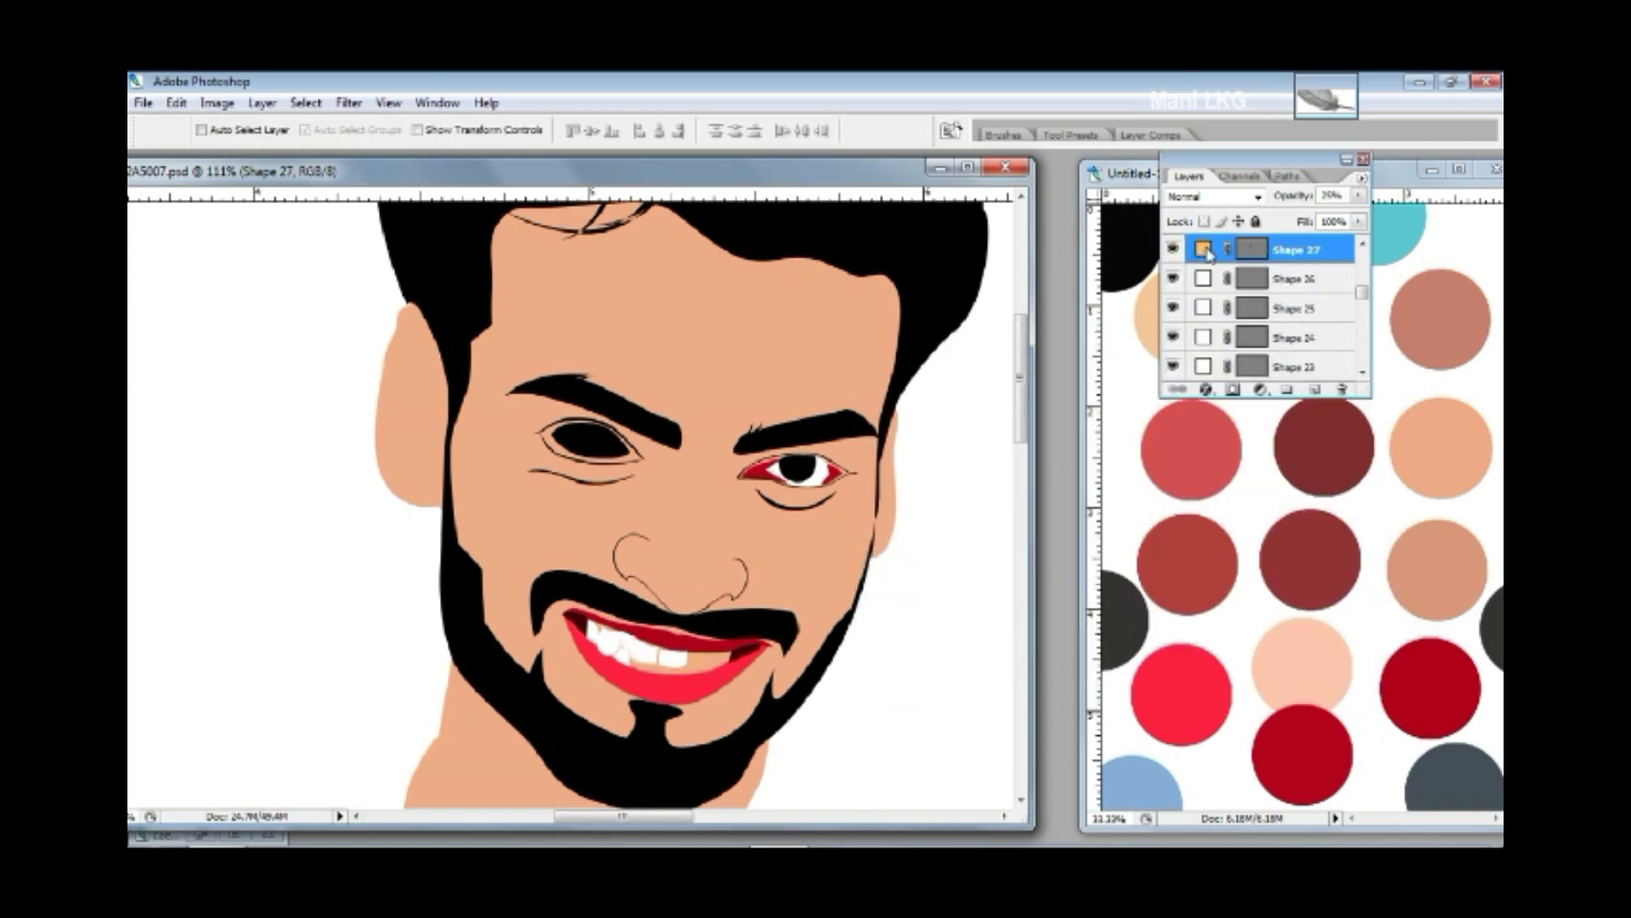
key("Return")
- Fill Shapes 28, 29 and 30 with white
left_click(1174, 308)
double_click(1203, 308)
key("Return")
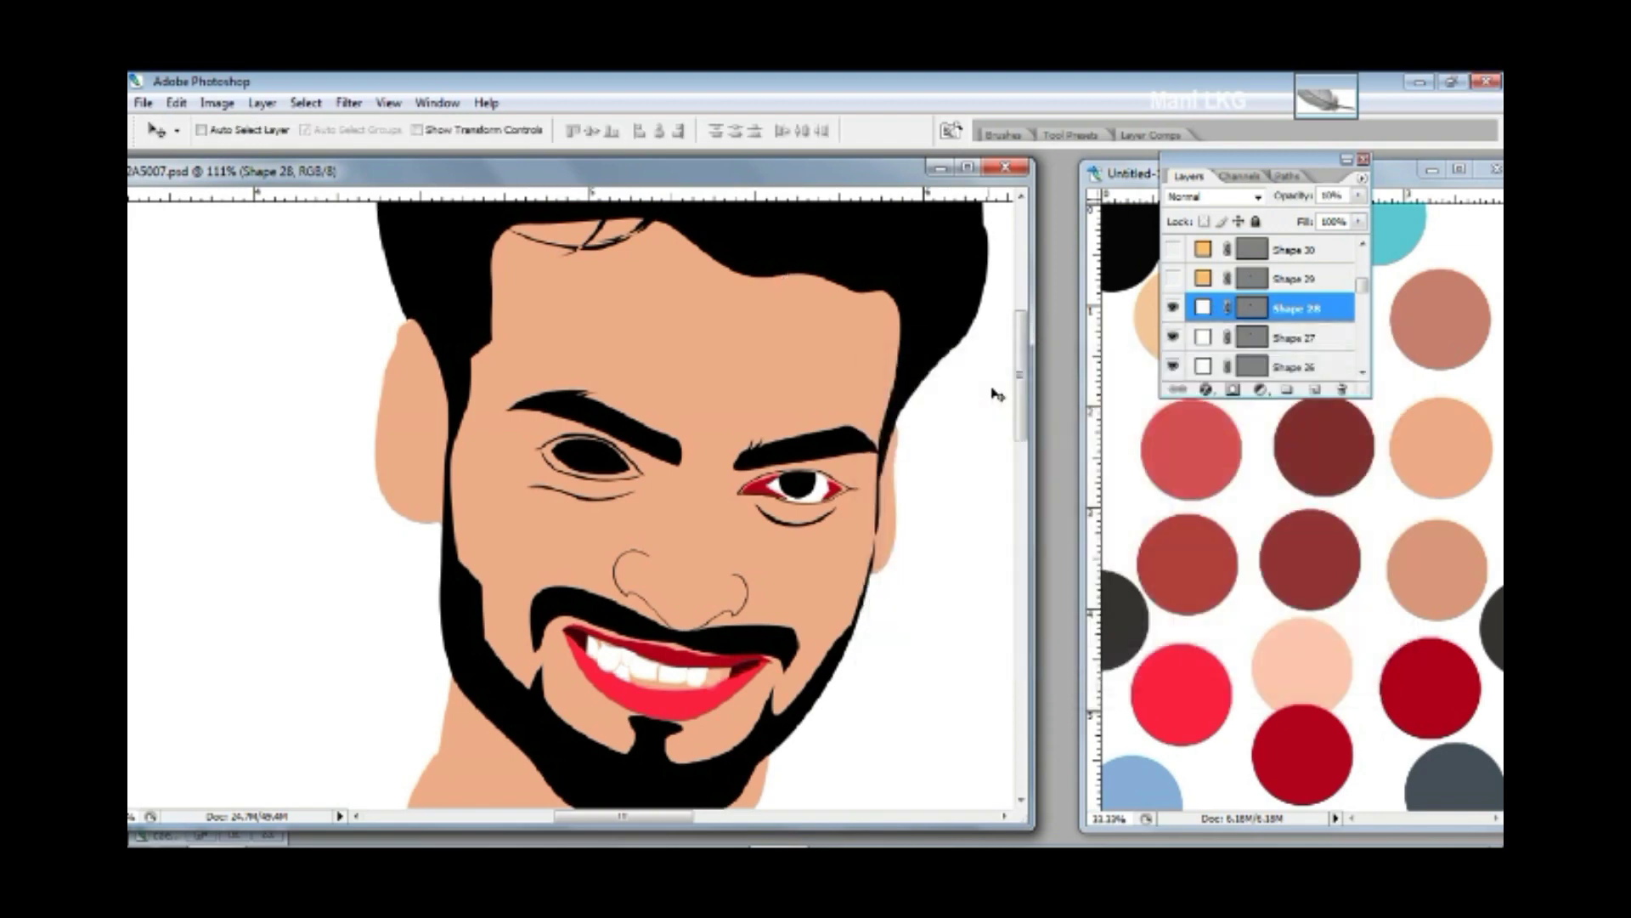
left_click(1174, 277)
double_click(1204, 278)
key("Return")
left_click(1174, 249)
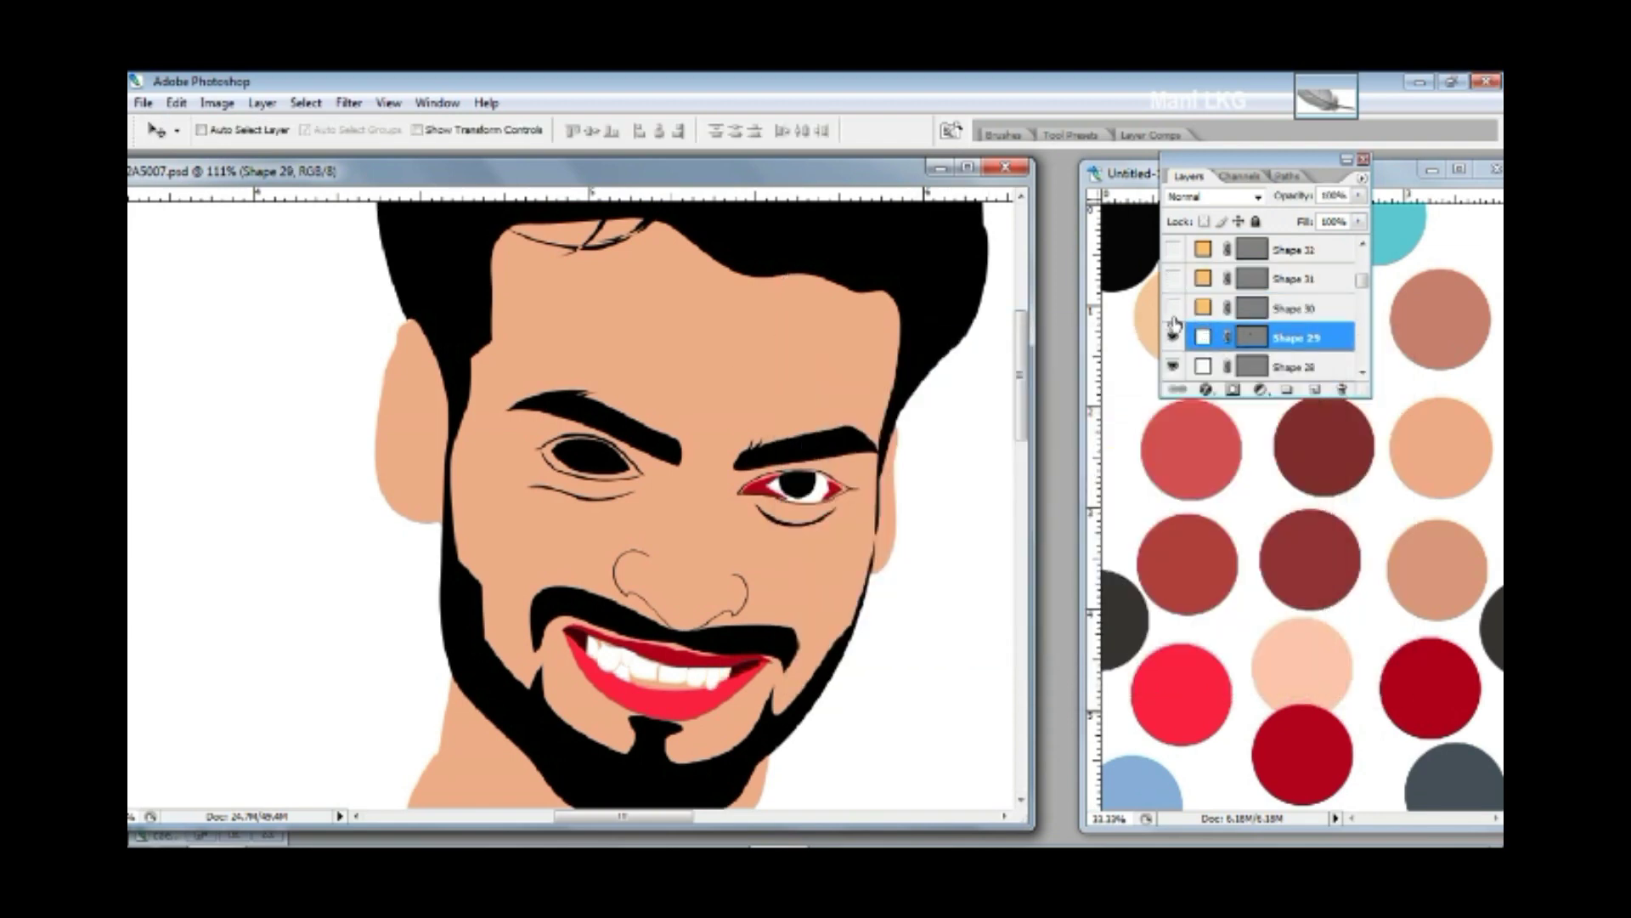
double_click(1203, 277)
key("Return")
- Fill eye Shapes 31, 32 and 33 with white
left_click(1173, 248)
double_click(1204, 280)
key("Return")
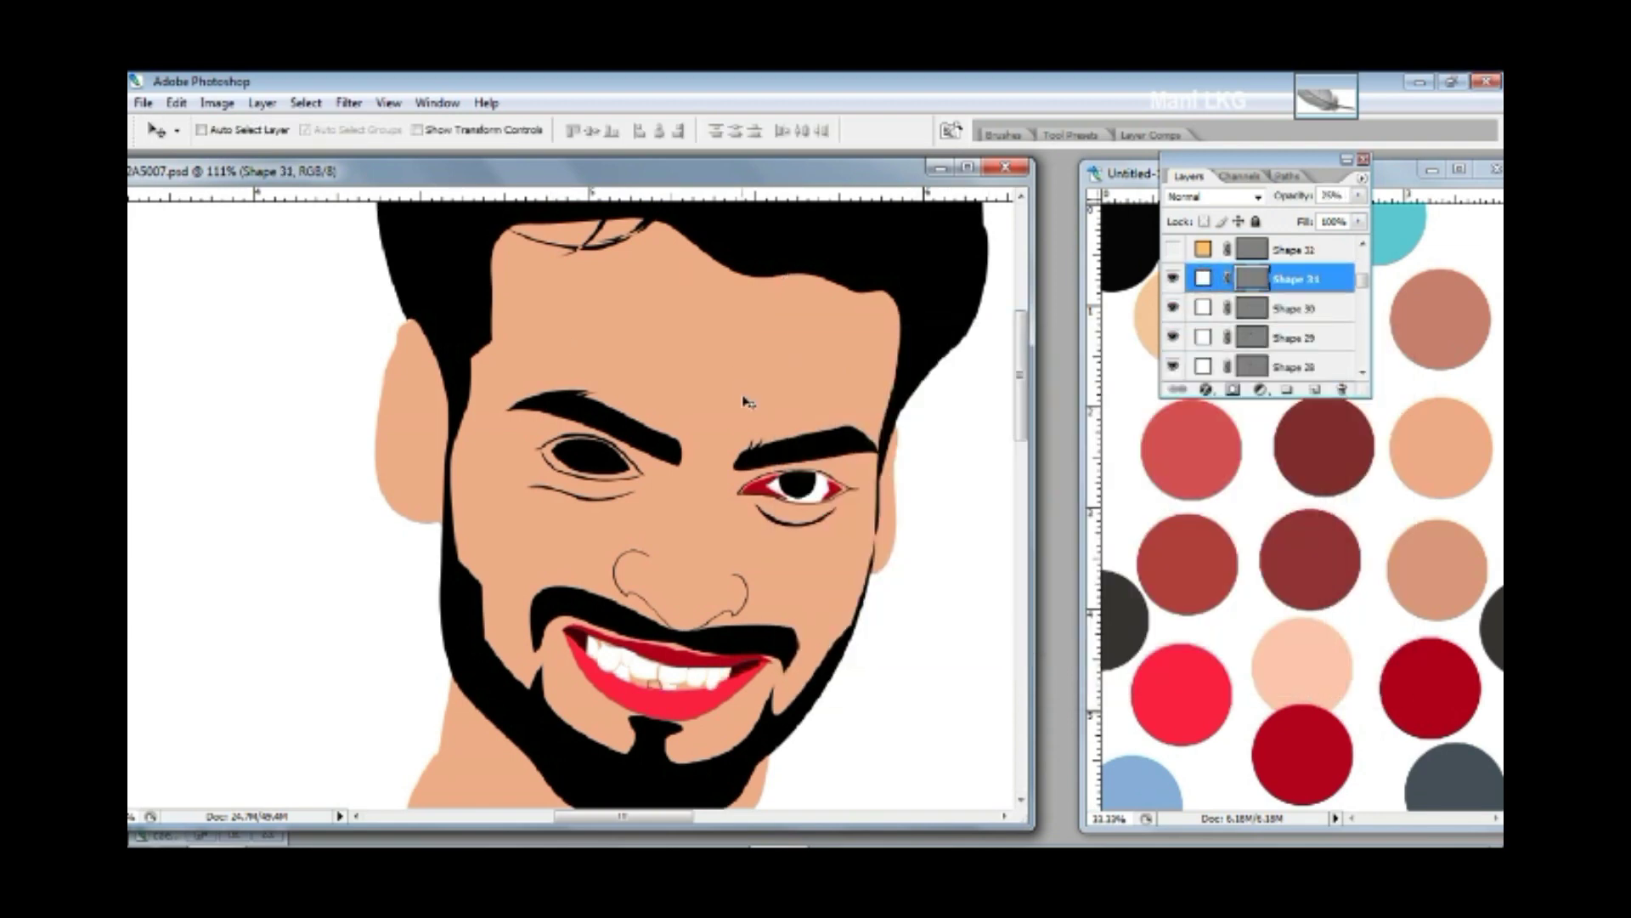
double_click(1203, 249)
key("Return")
scroll(1203, 264, "up", 1)
left_click(1173, 249)
double_click(1203, 249)
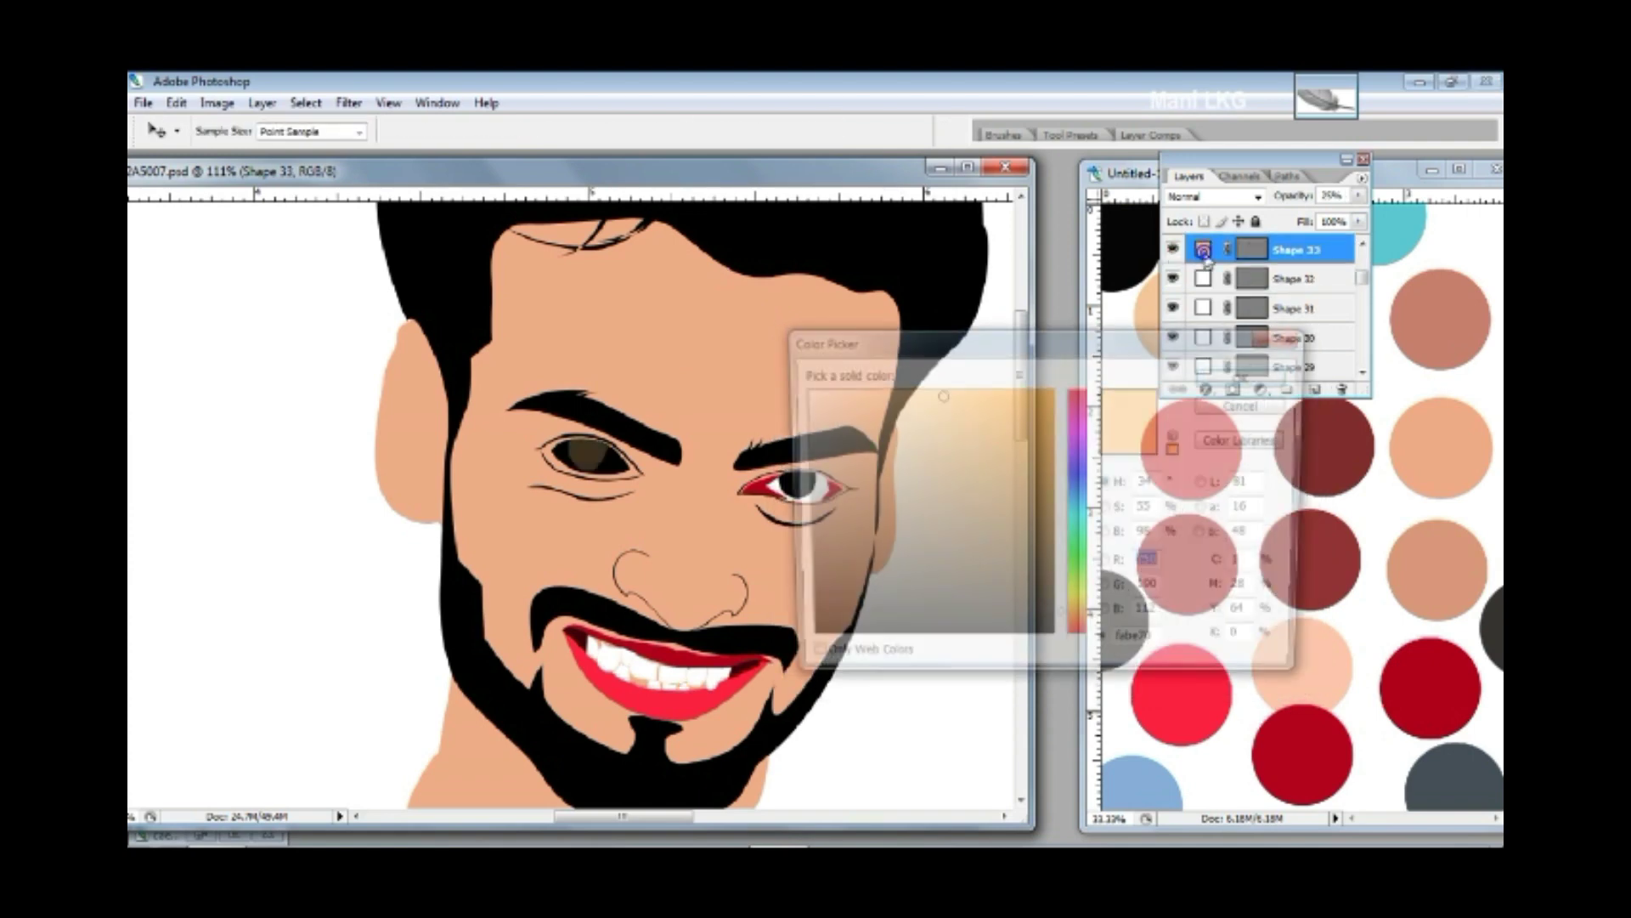
key("Return")
- Give Shape 34 a black fill, then briefly minimize and restore Photoshop
scroll(1203, 280, "up", 1)
left_click(1174, 278)
double_click(1203, 278)
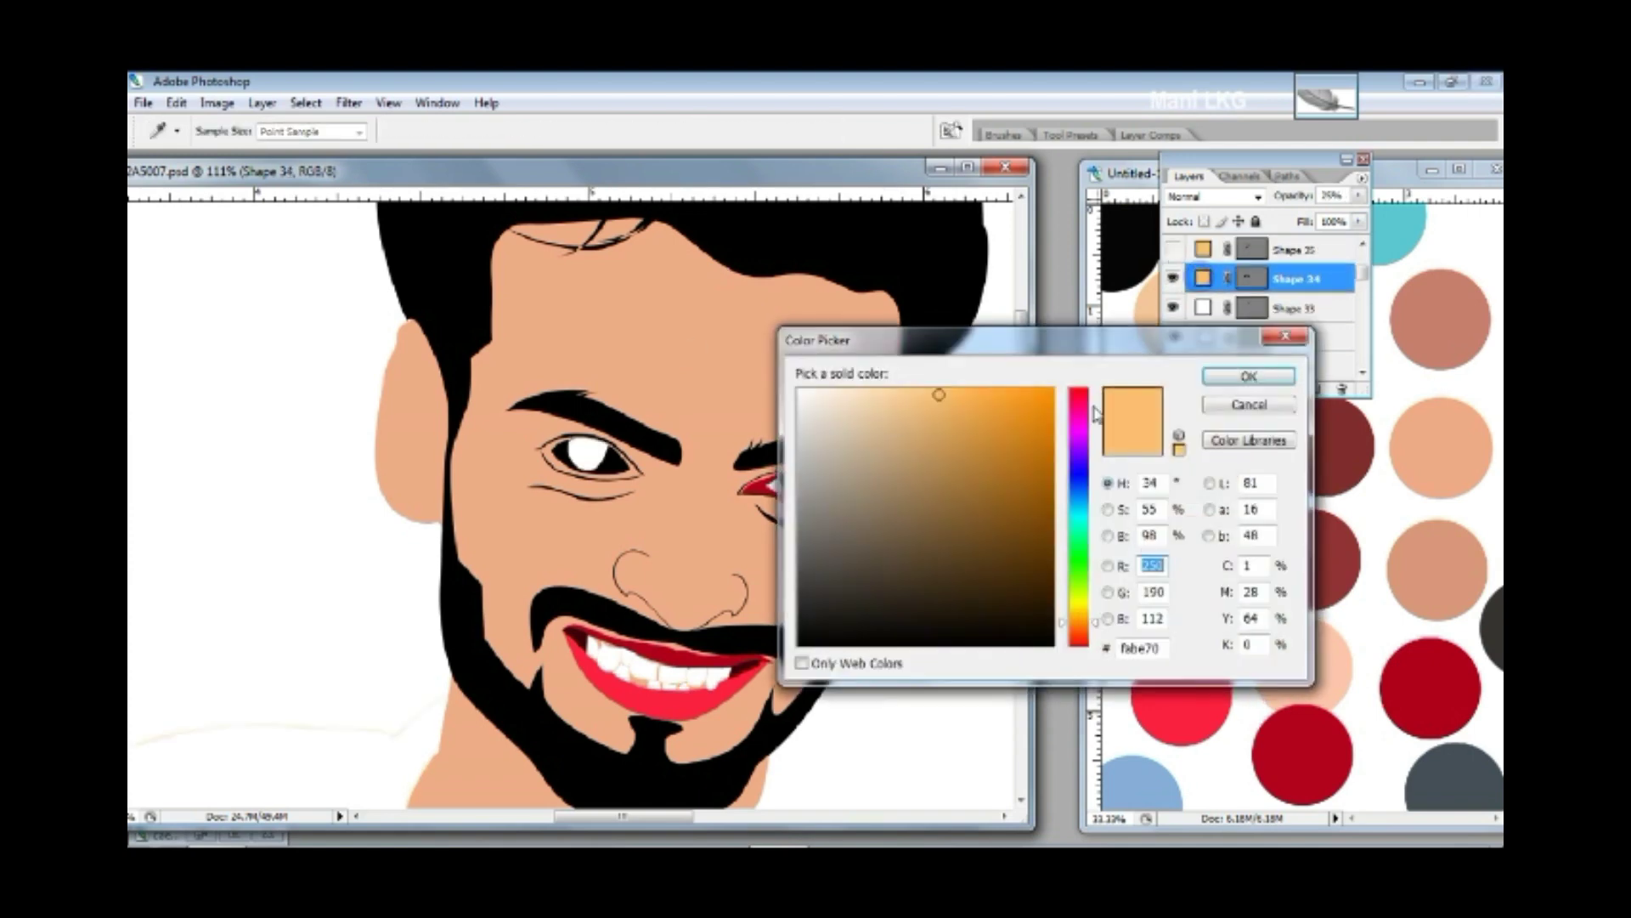
key("Return")
scroll(1203, 264, "up", 1)
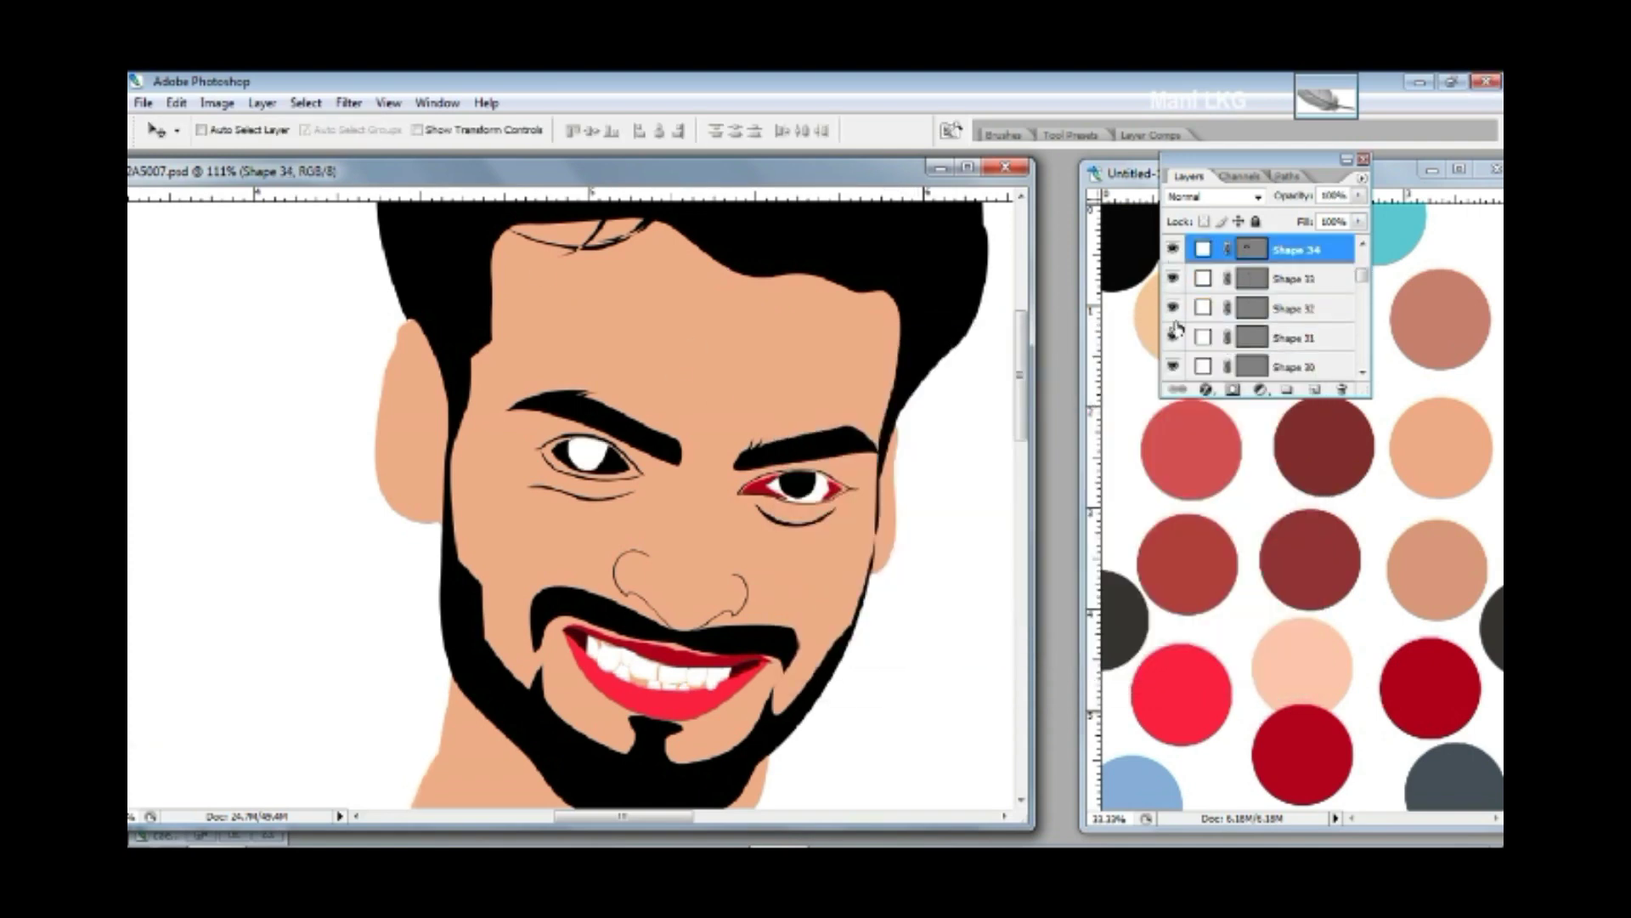
left_click(1174, 249)
double_click(1203, 249)
key("Return")
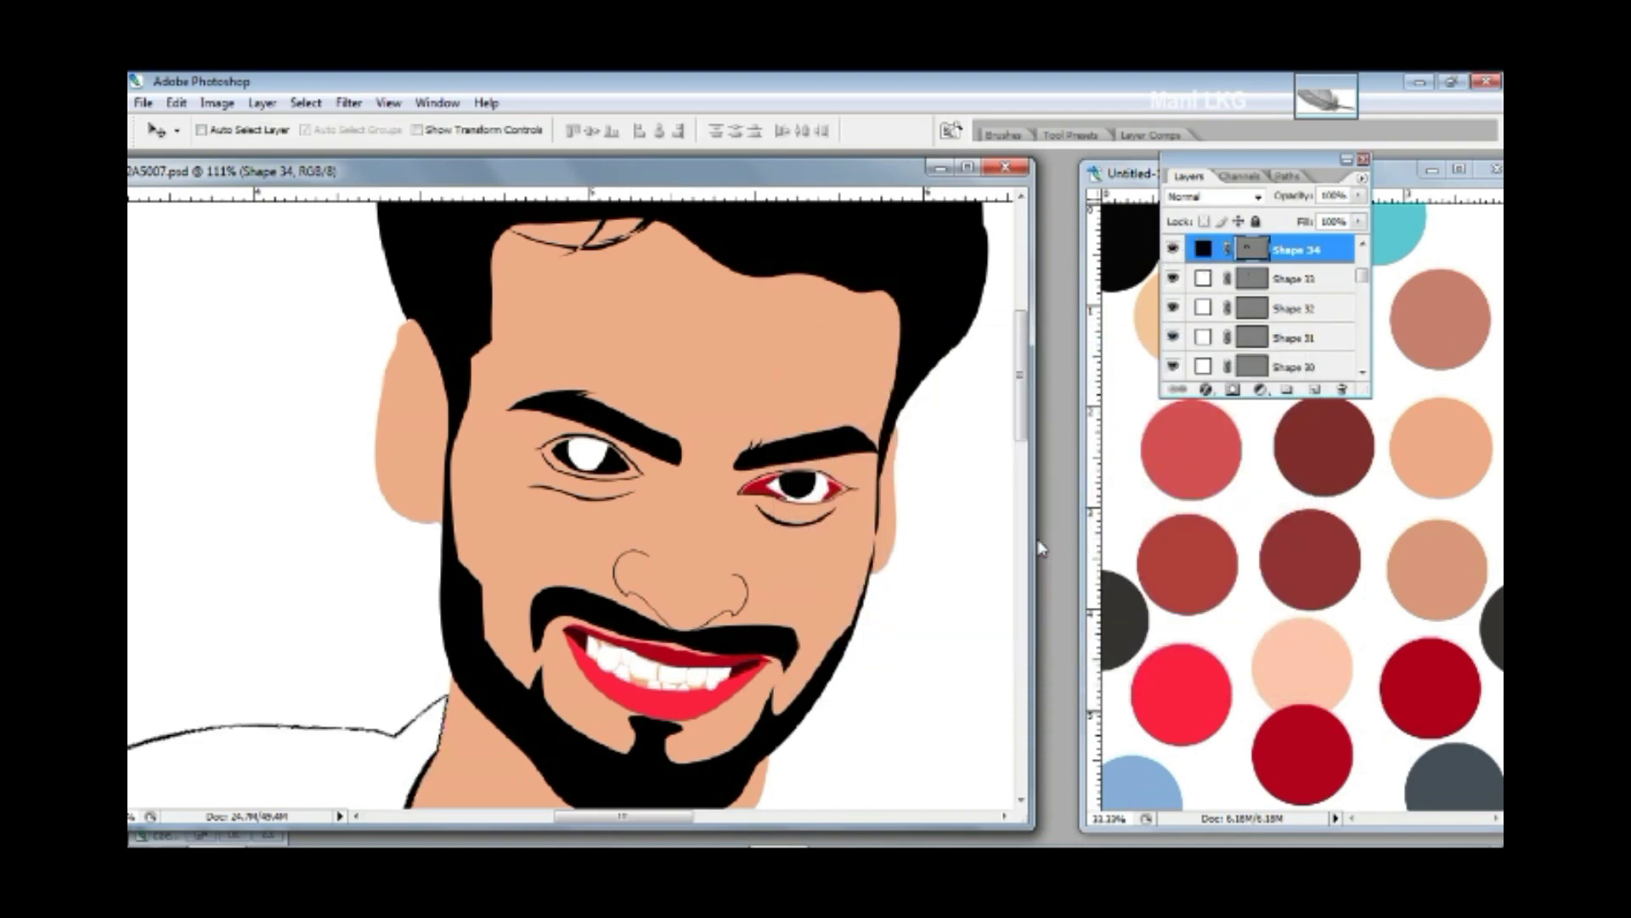
key("super+d")
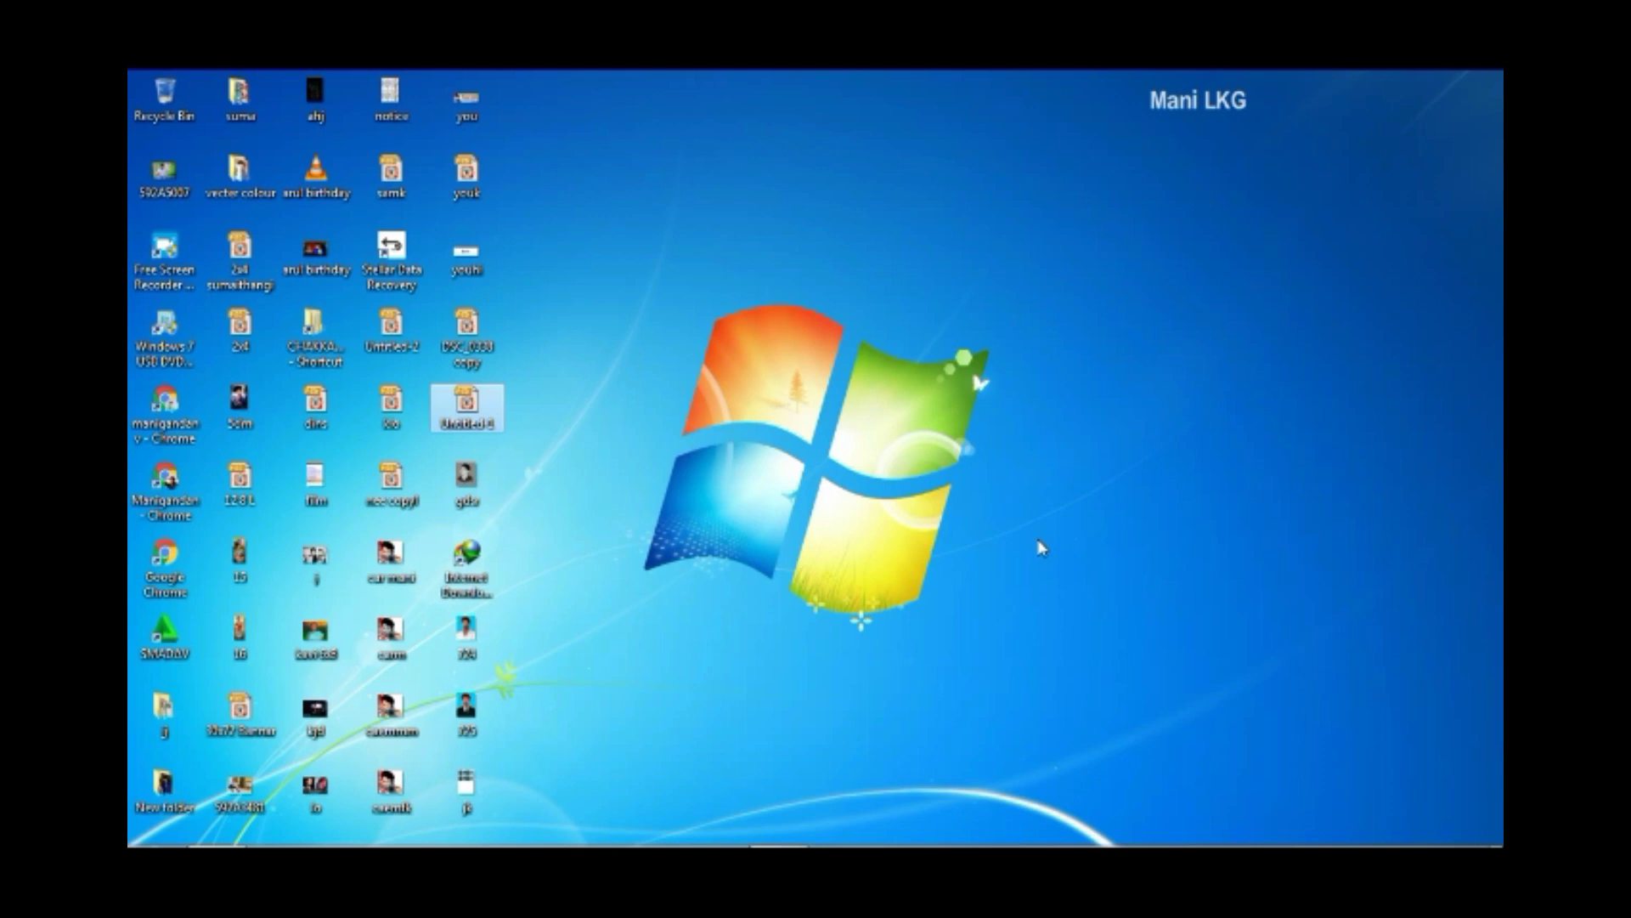
left_click(796, 837)
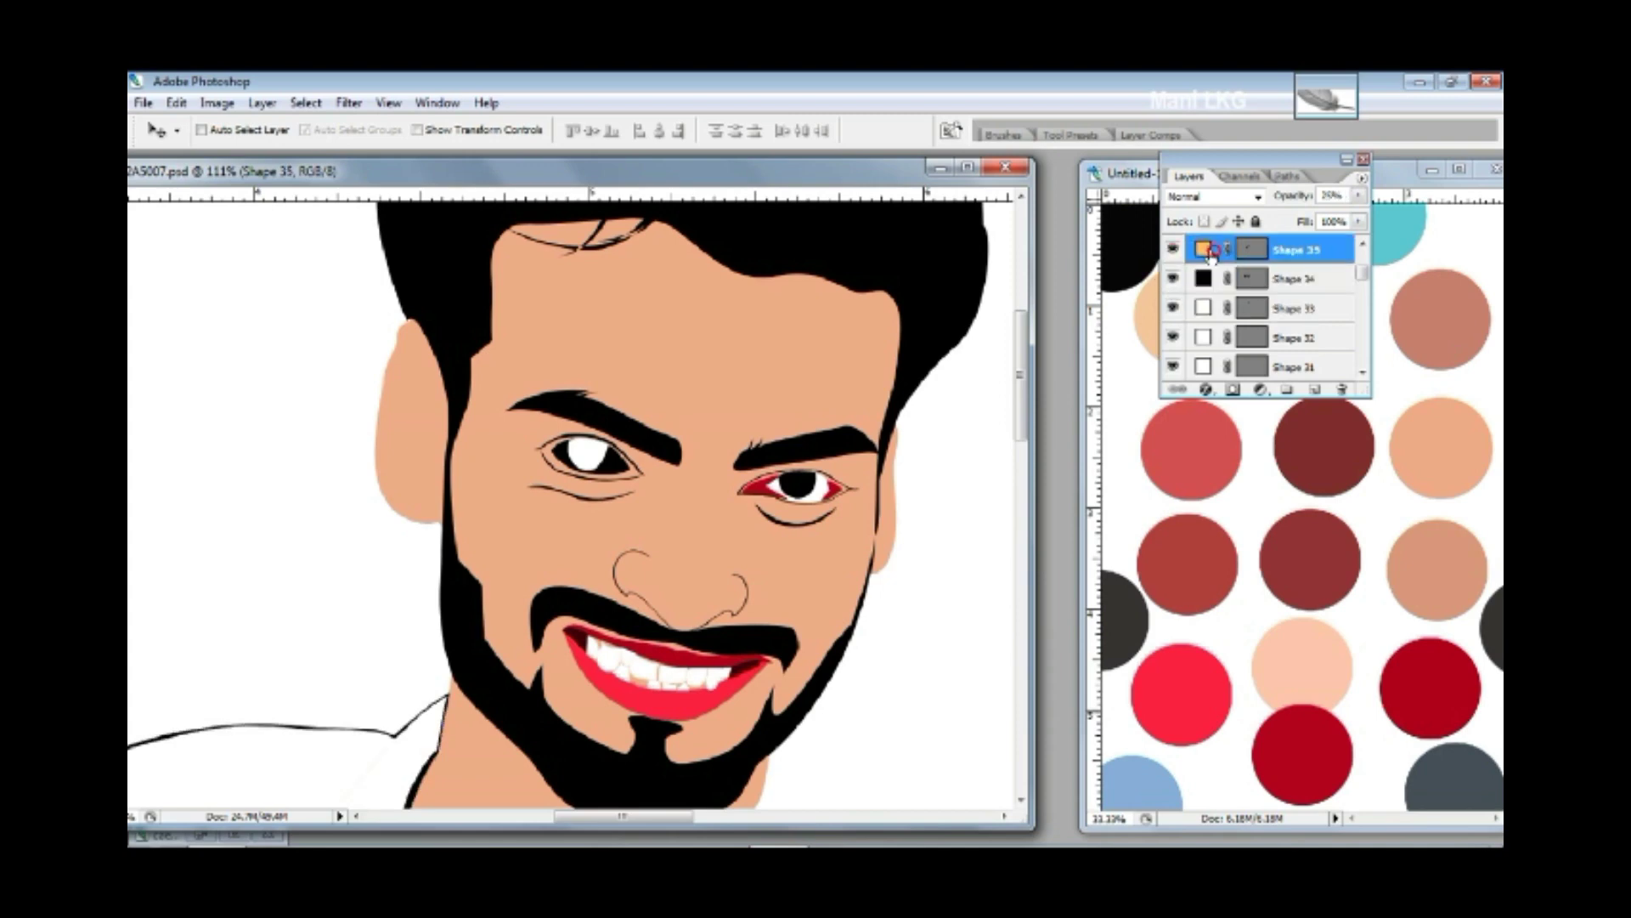
- Fill collar Shapes 35 and 36 white, duplicating a collar layer with Ctrl+J
double_click(1204, 249)
key("Return")
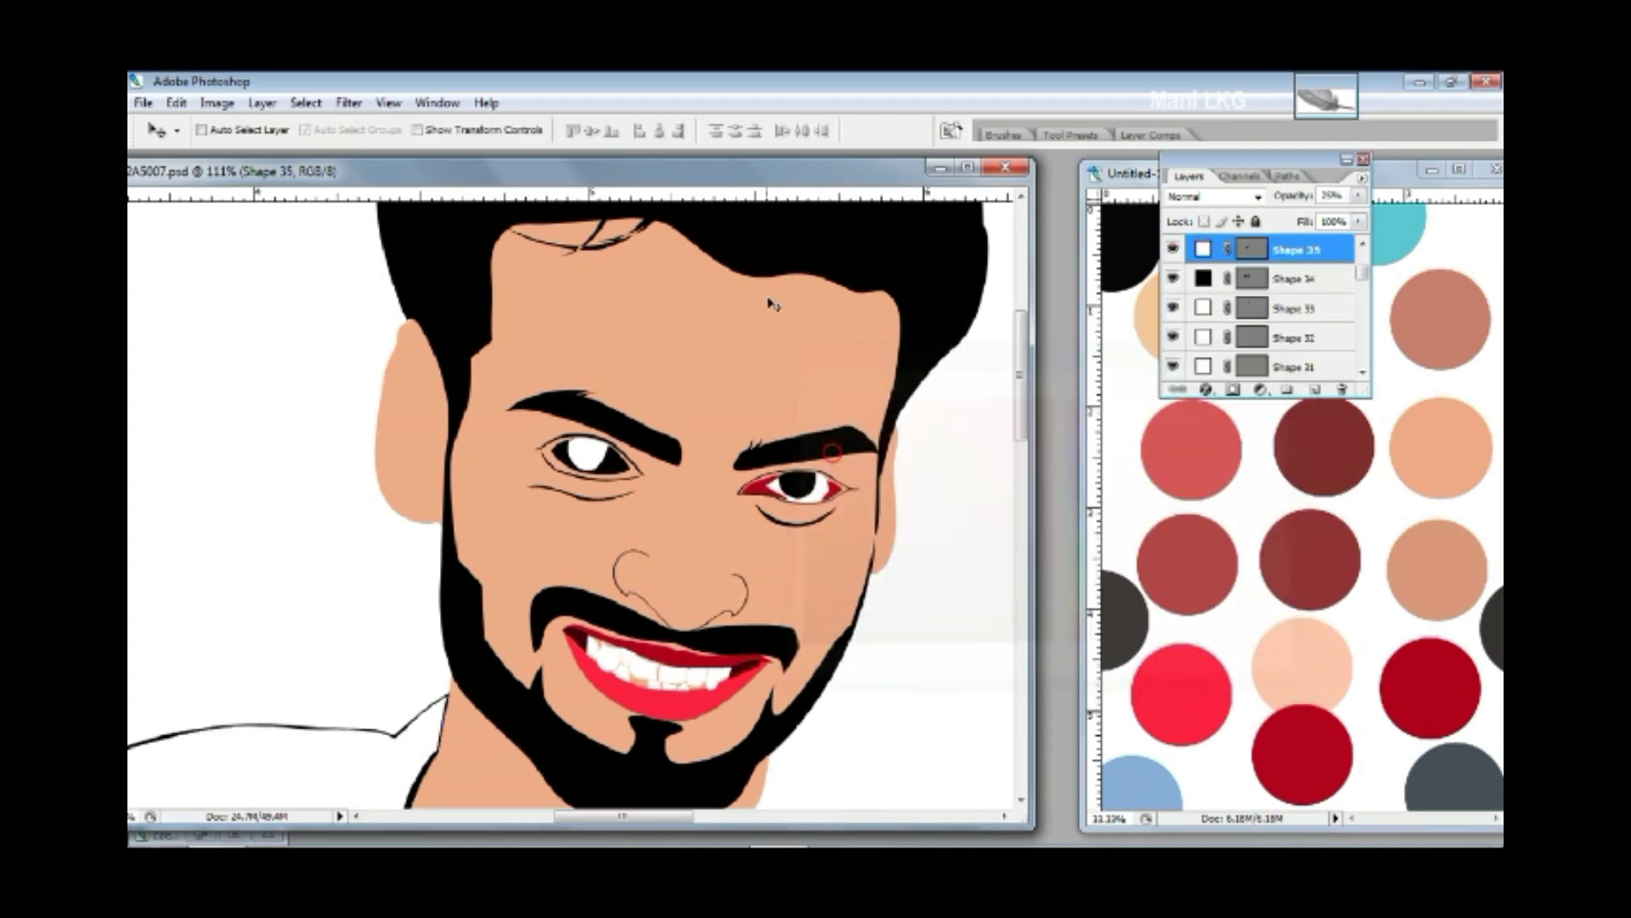
key("ctrl+j")
double_click(1200, 249)
key("Return")
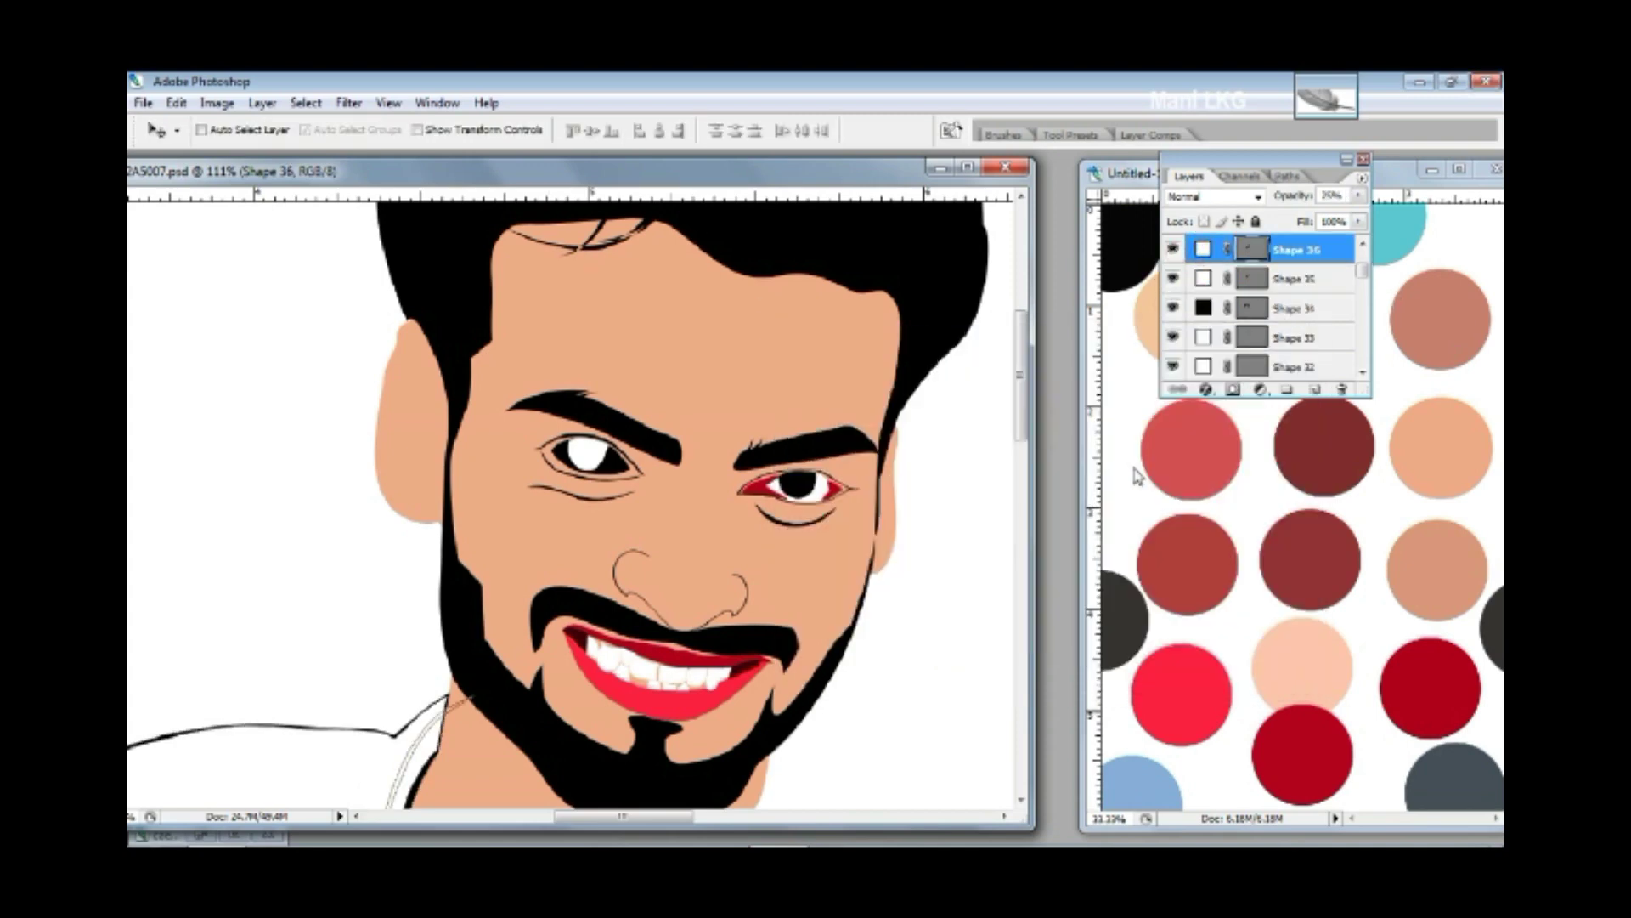
double_click(1202, 249)
key("Return")
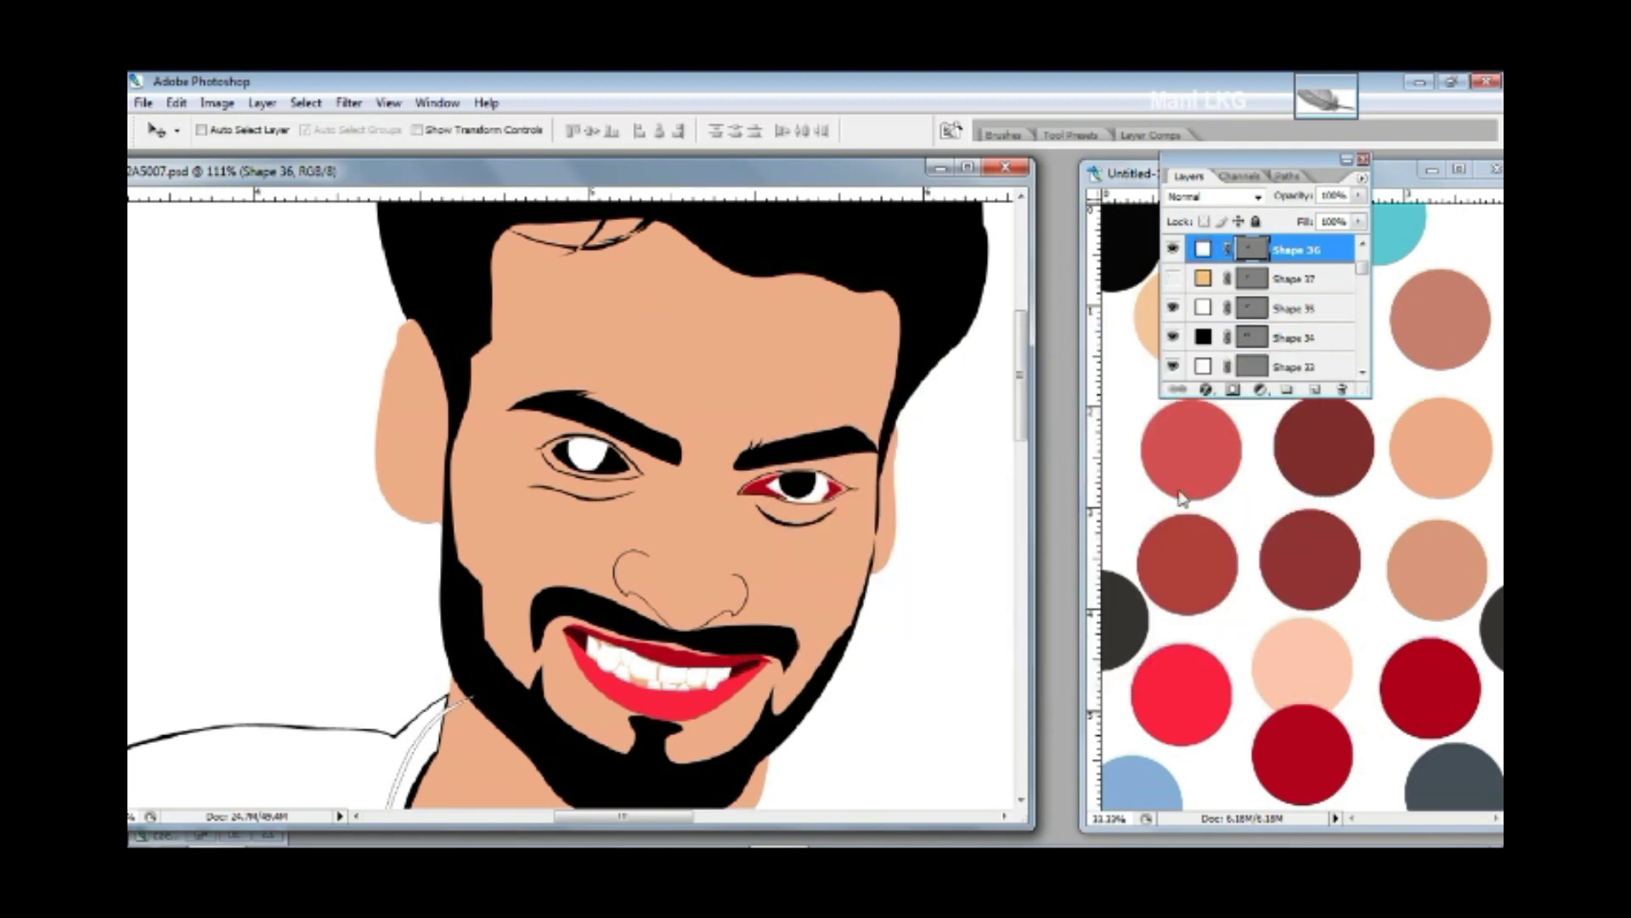
double_click(1202, 249)
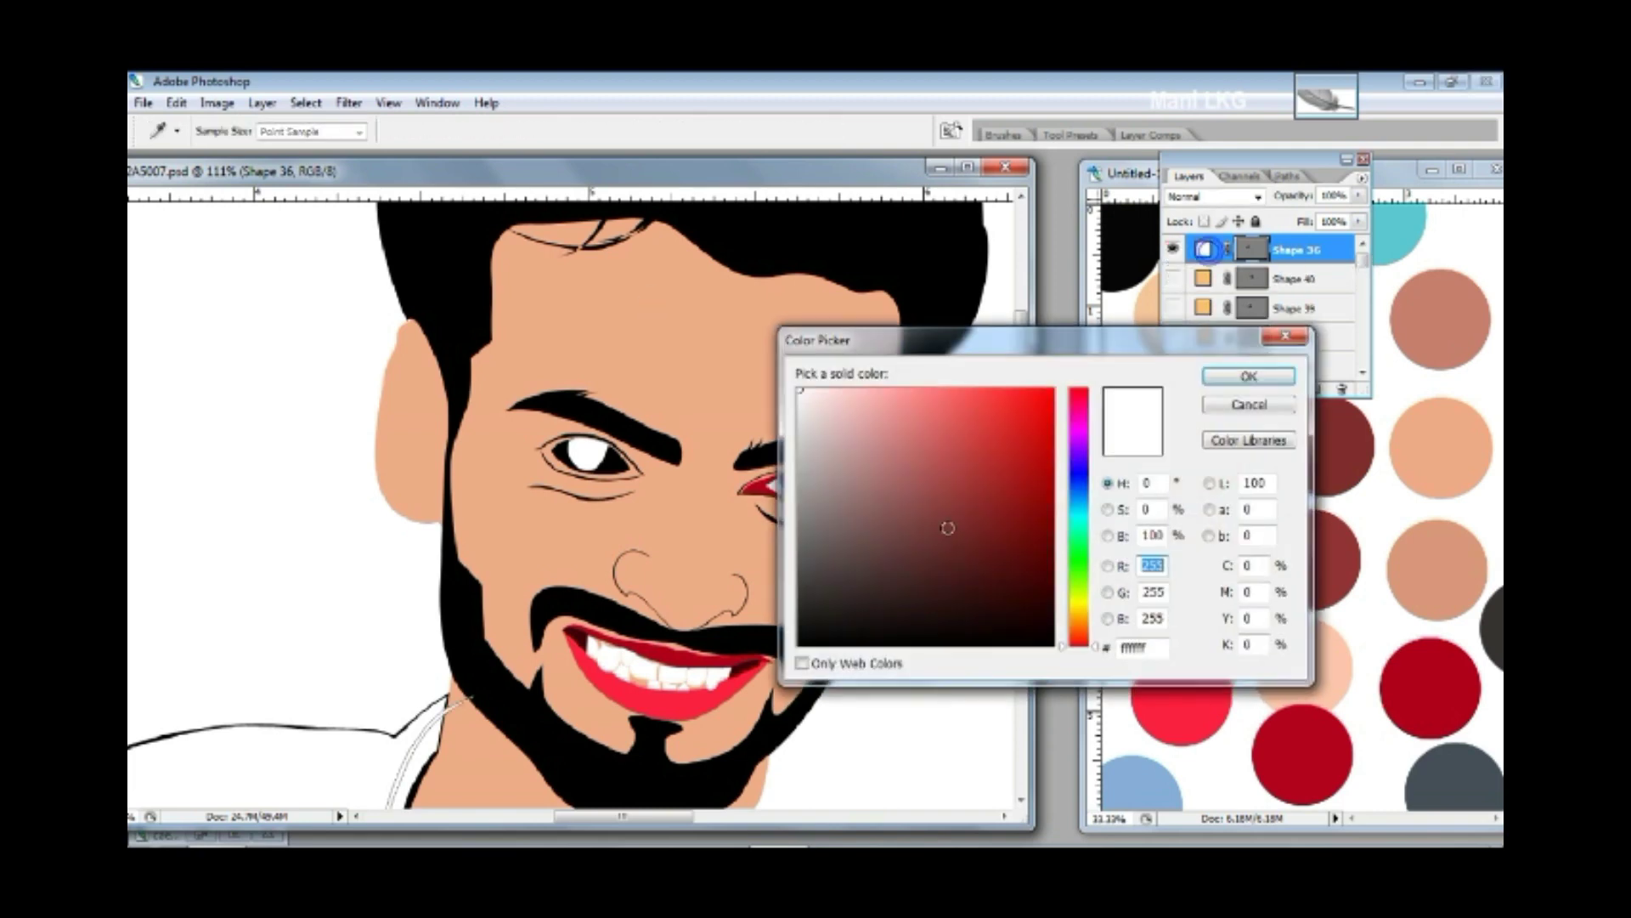
key("Return")
scroll(1181, 318, "down", 3)
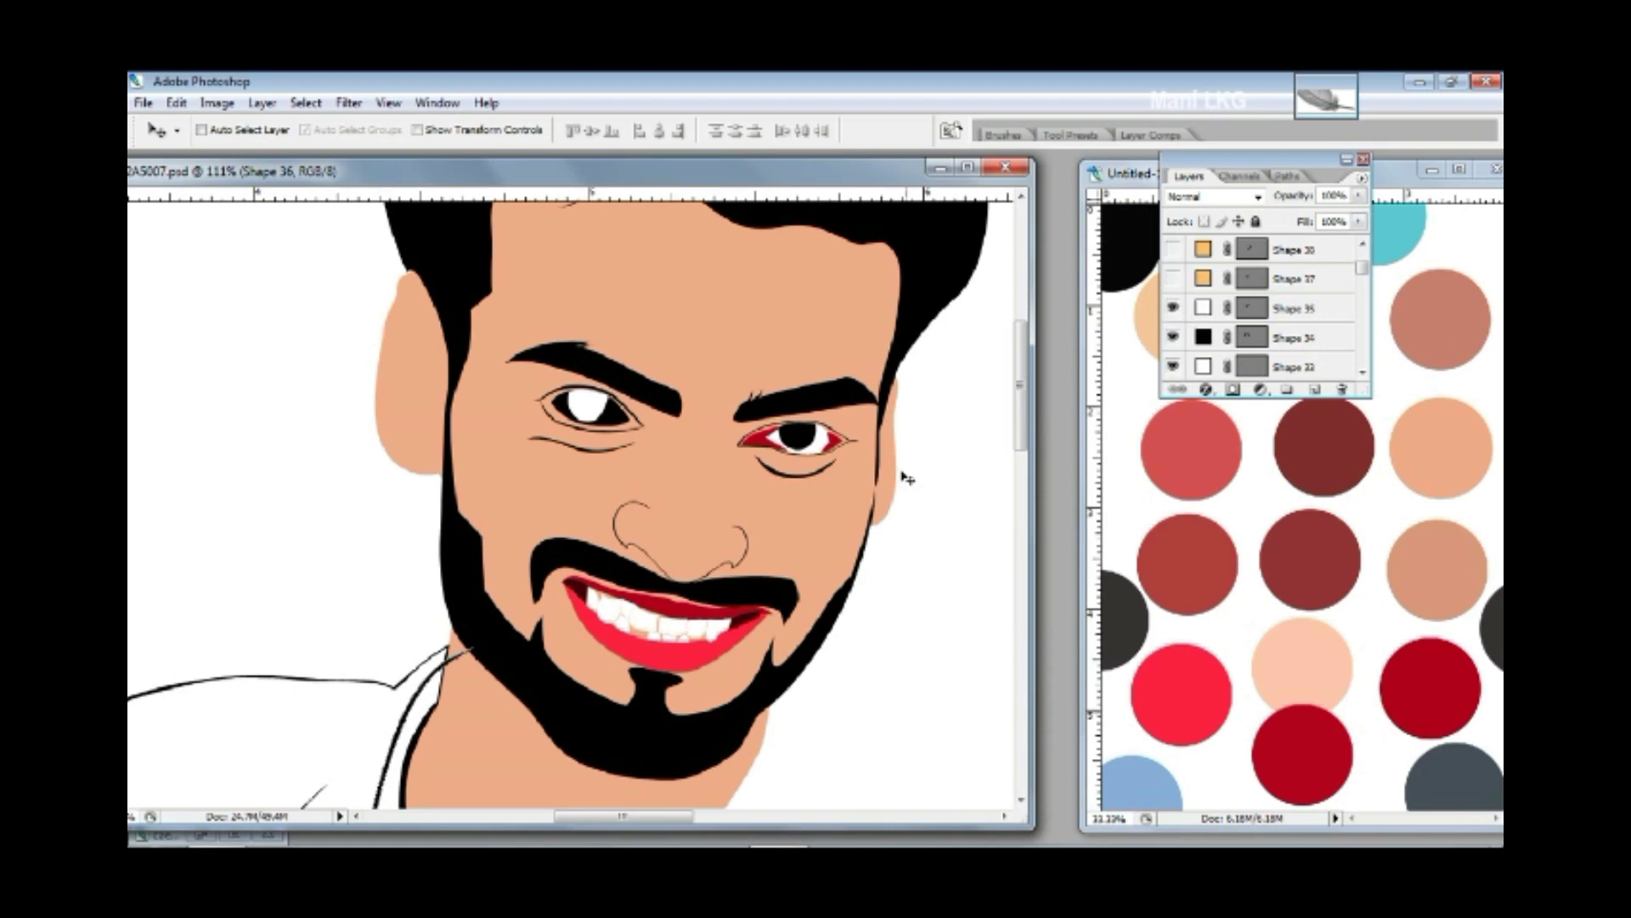
scroll(908, 479, "down", 3)
scroll(637, 583, "up", 1)
- Zoom into the left eye and select the Shape 7 layer beneath it
scroll(663, 512, "up", 1)
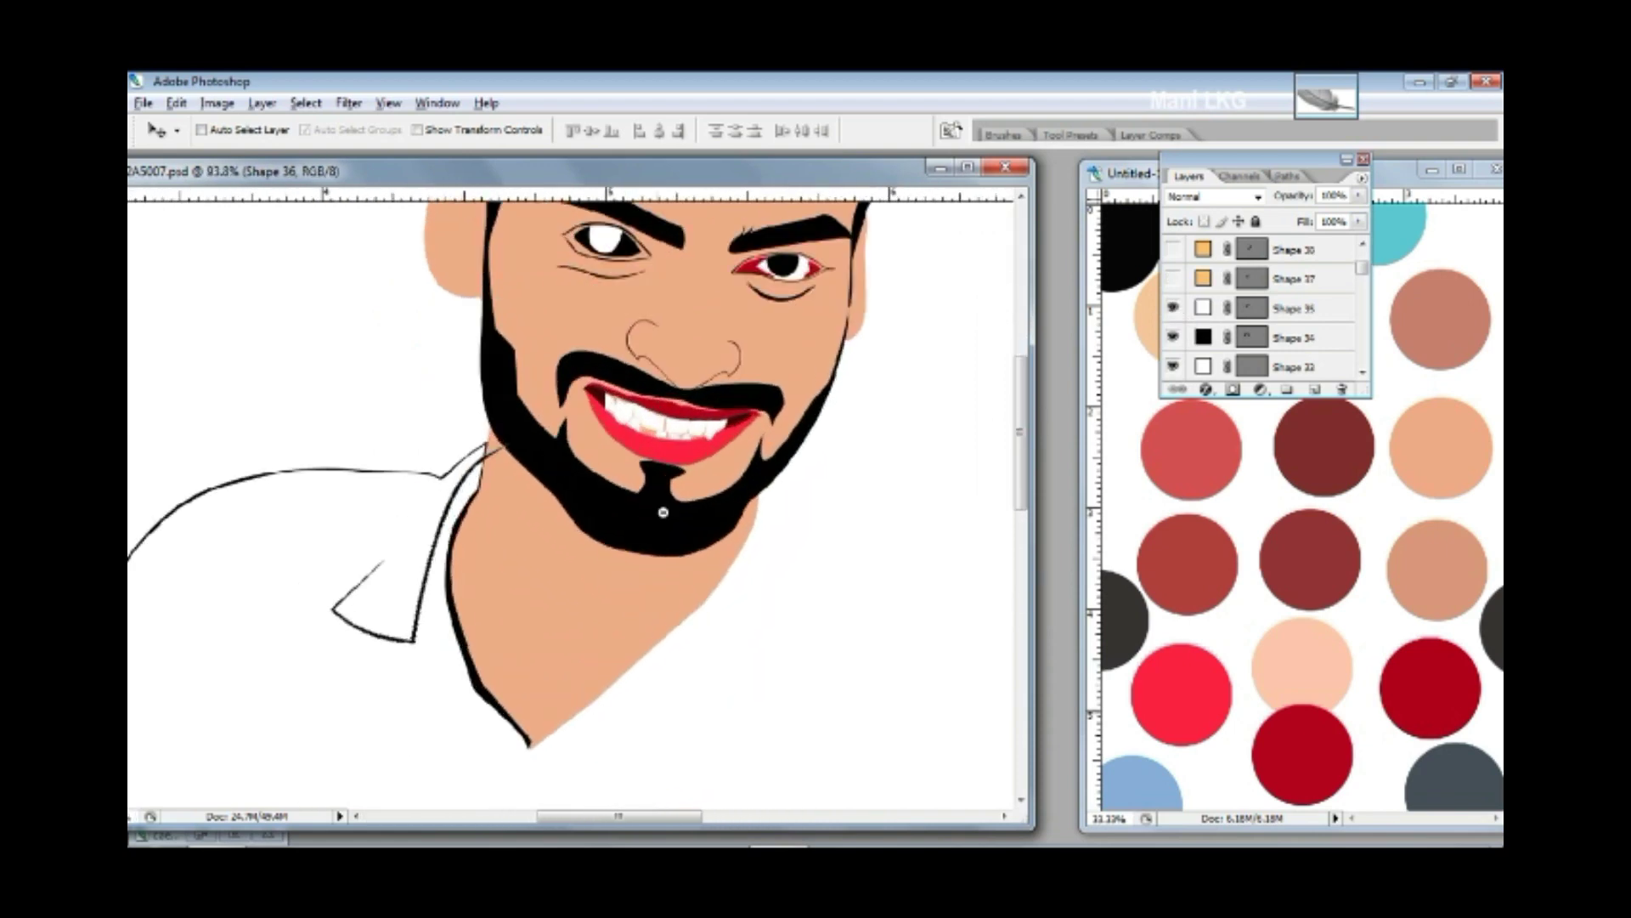
scroll(663, 527, "down", 2)
scroll(731, 527, "up", 1)
scroll(681, 601, "up", 1)
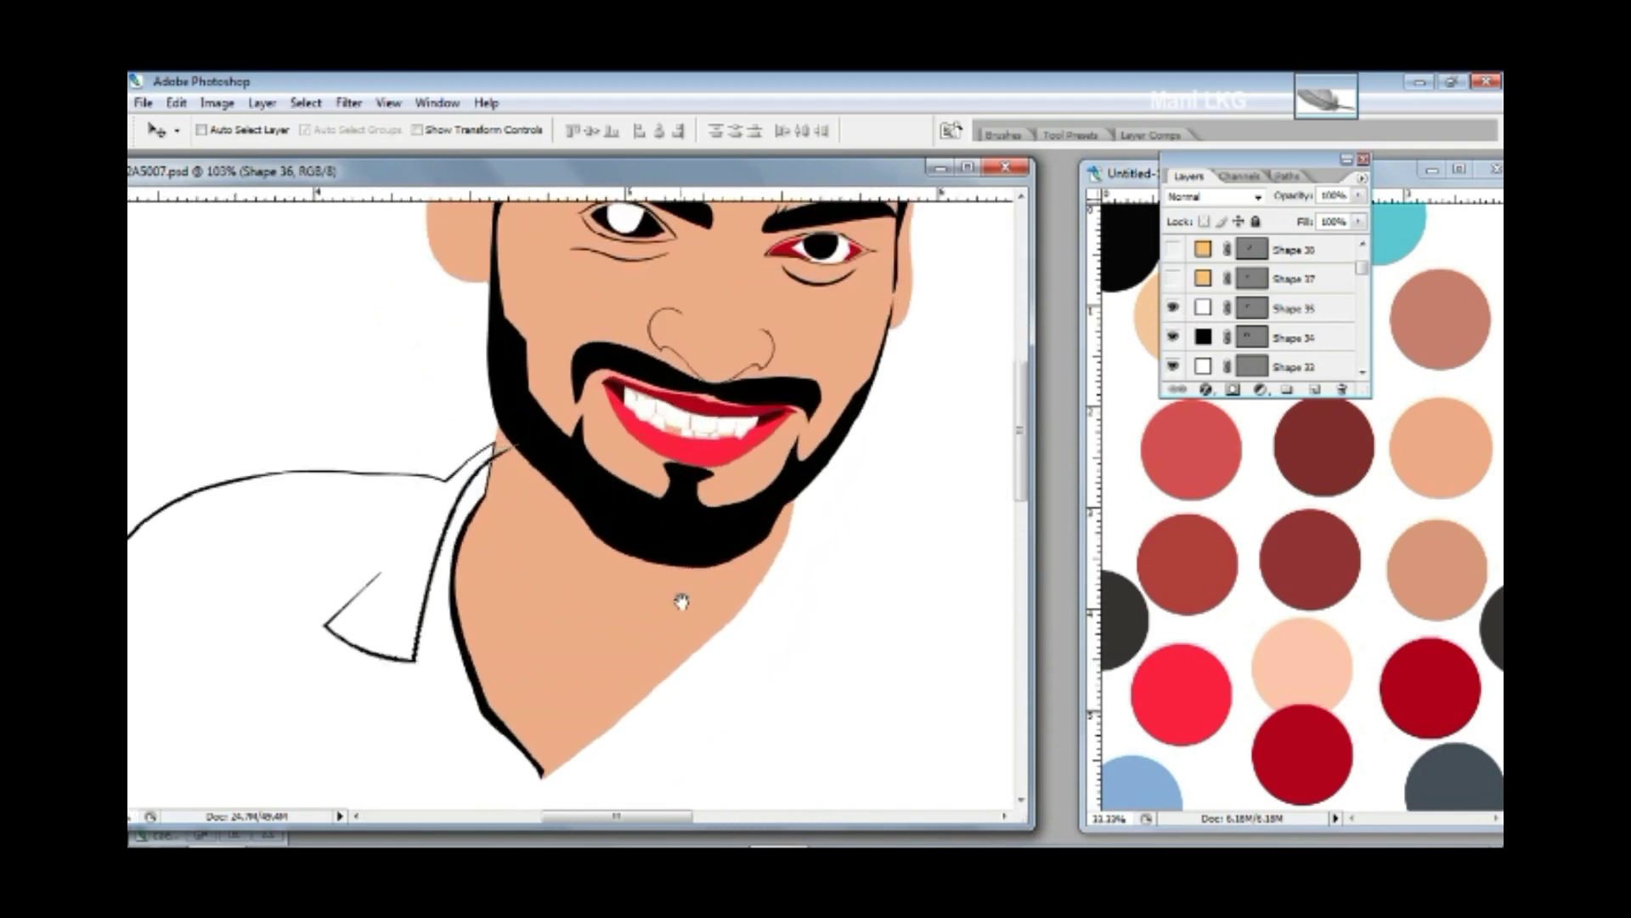
left_click_drag(681, 601, 730, 632)
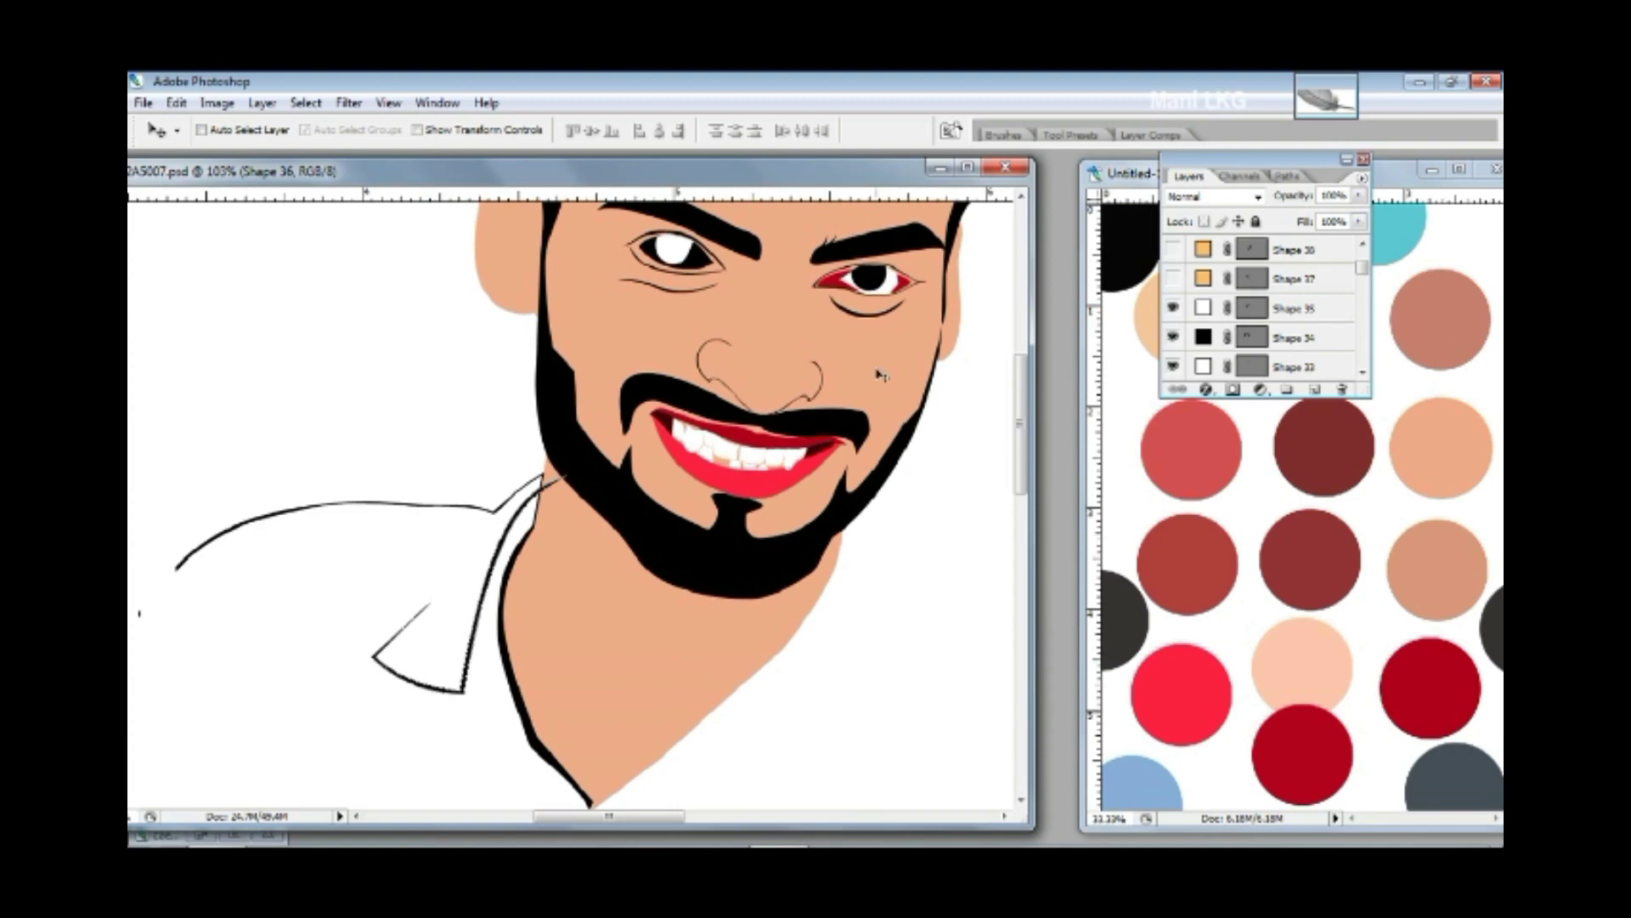
scroll(881, 375, "up", 1)
right_click(837, 333)
left_click(875, 366)
right_click(911, 336)
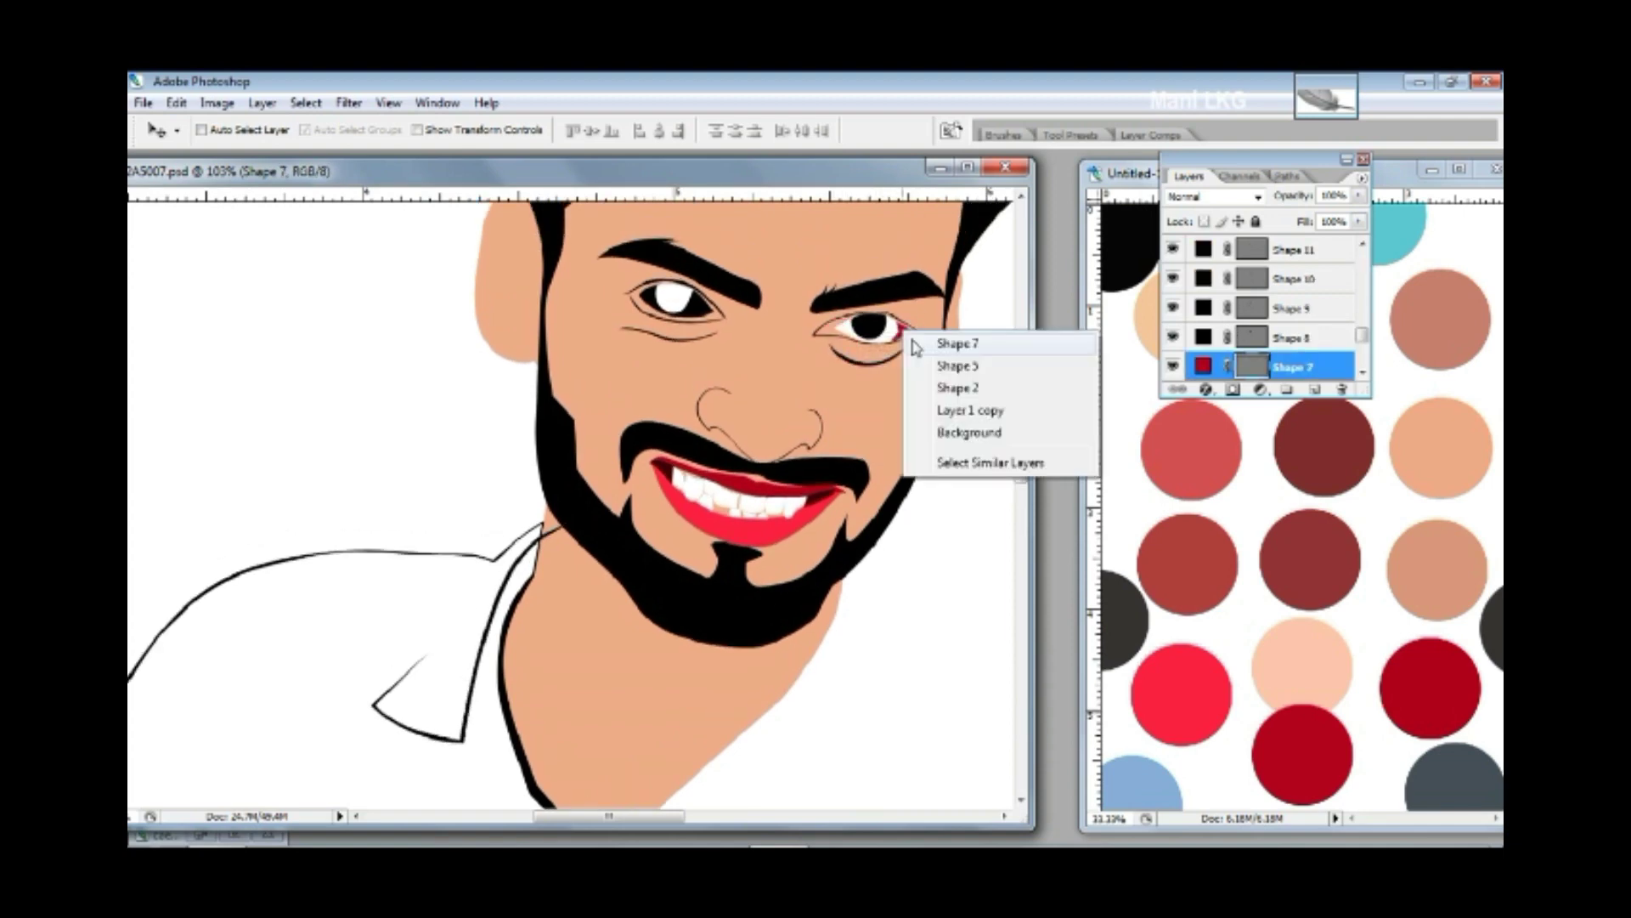
left_click(913, 344)
scroll(850, 425, "down", 2)
scroll(850, 425, "up", 2)
left_click_drag(909, 476, 821, 502)
scroll(821, 502, "down", 1)
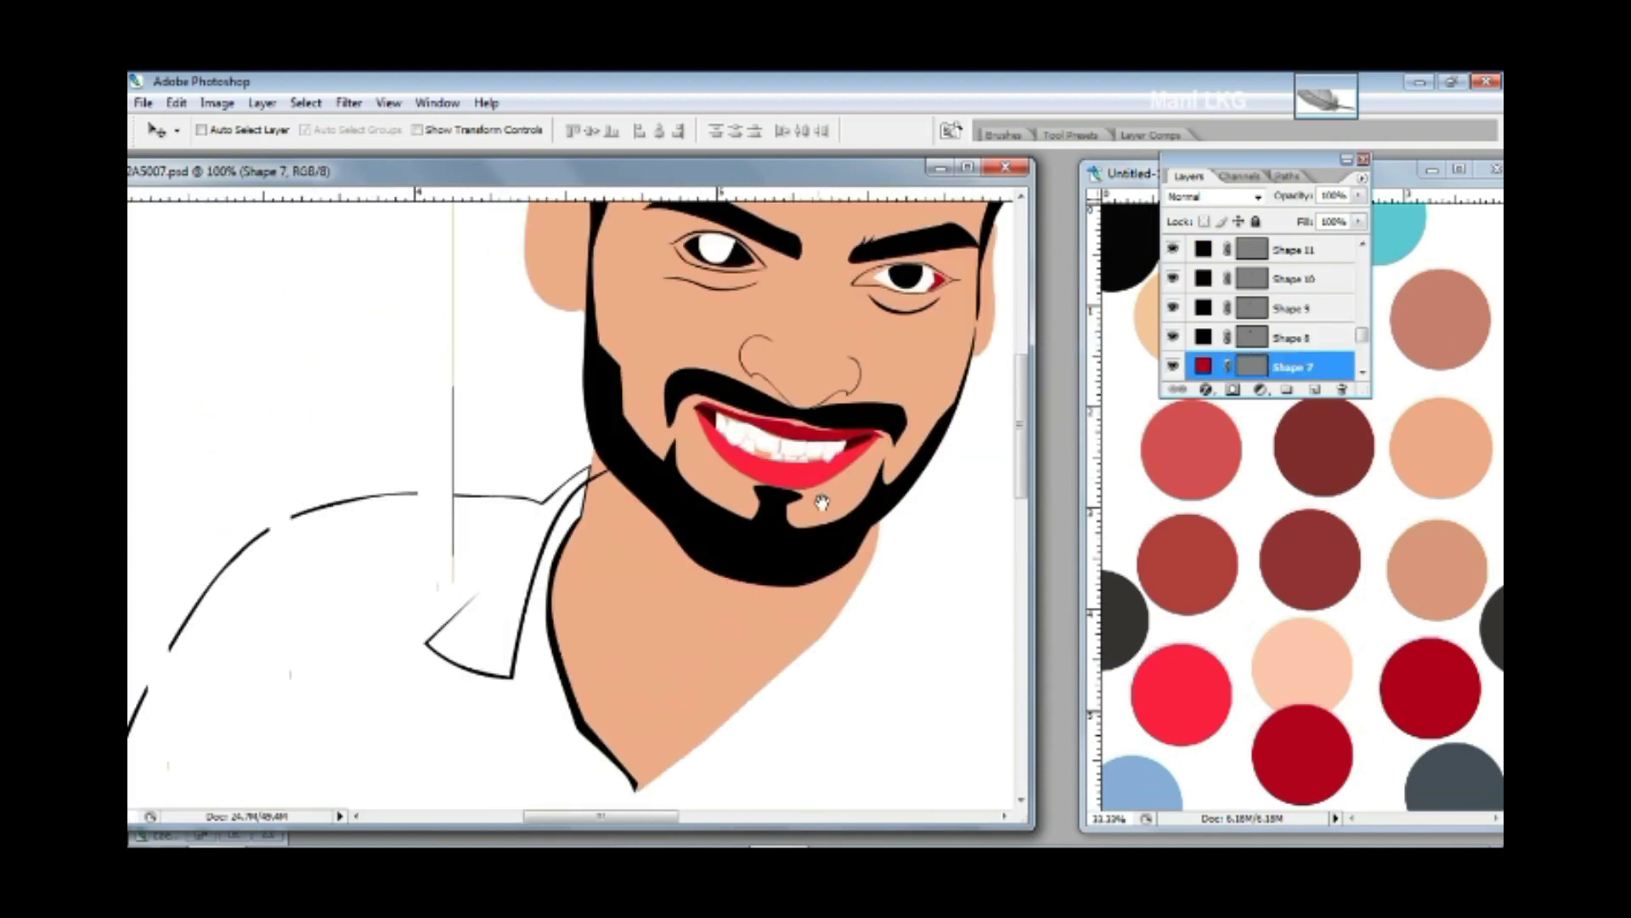
scroll(799, 476, "up", 2)
scroll(782, 475, "up", 2)
scroll(757, 493, "up", 2)
- Warp the inner corner of the left eye's white shape to fit, and commit
left_click(741, 491, "ctrl")
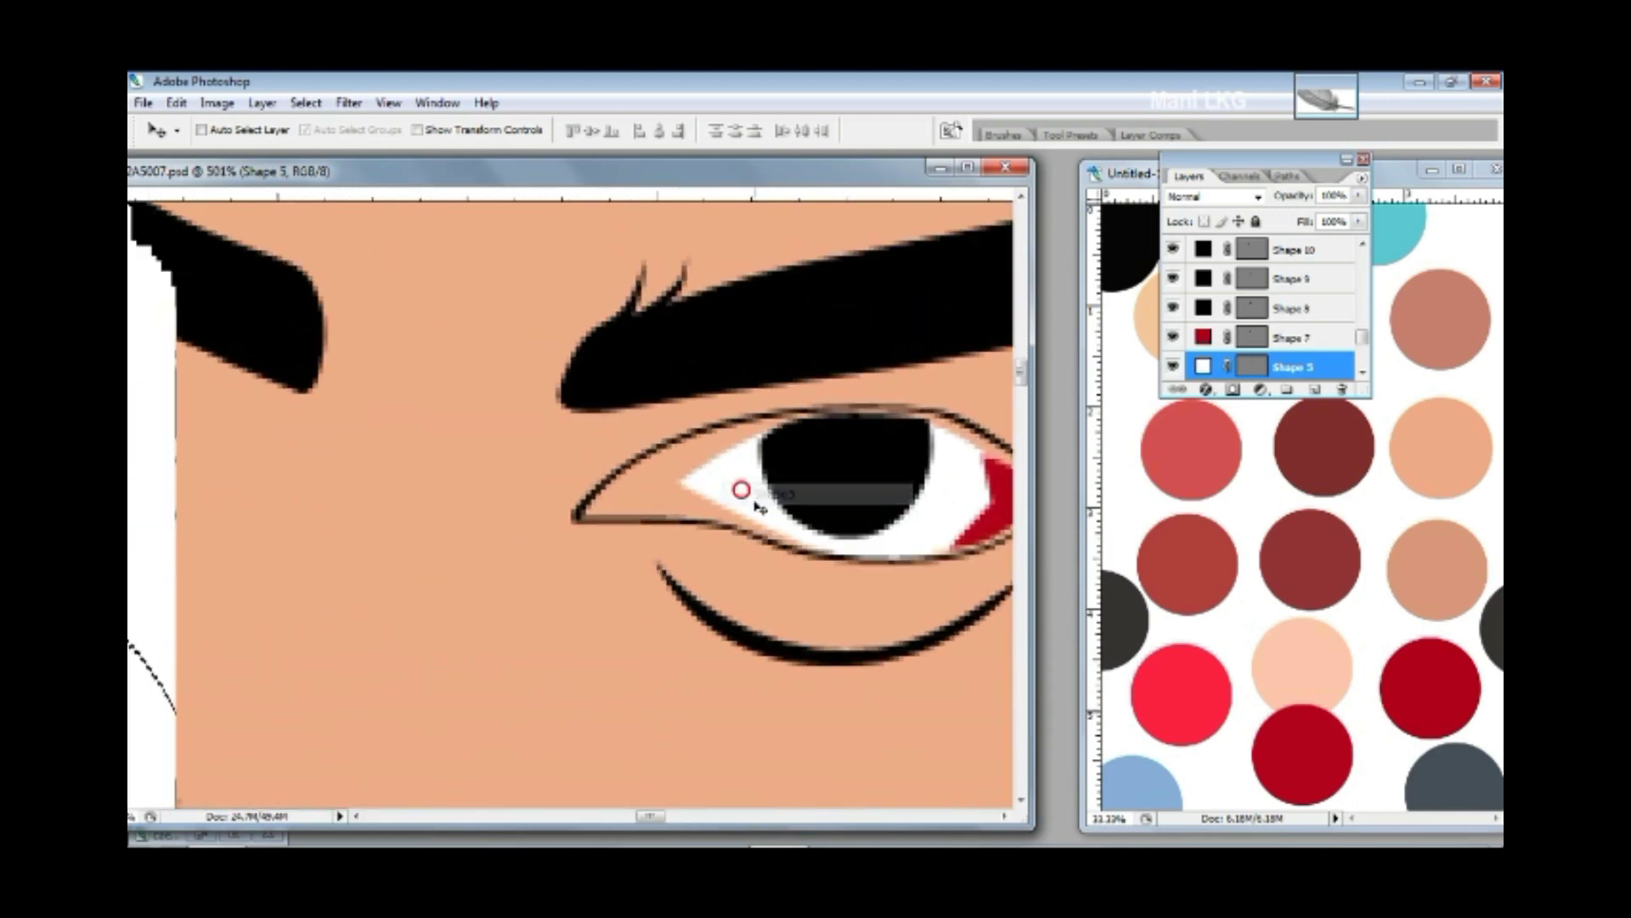
key("ctrl+t")
right_click(731, 476)
left_click(769, 626)
left_click_drag(677, 478, 706, 514)
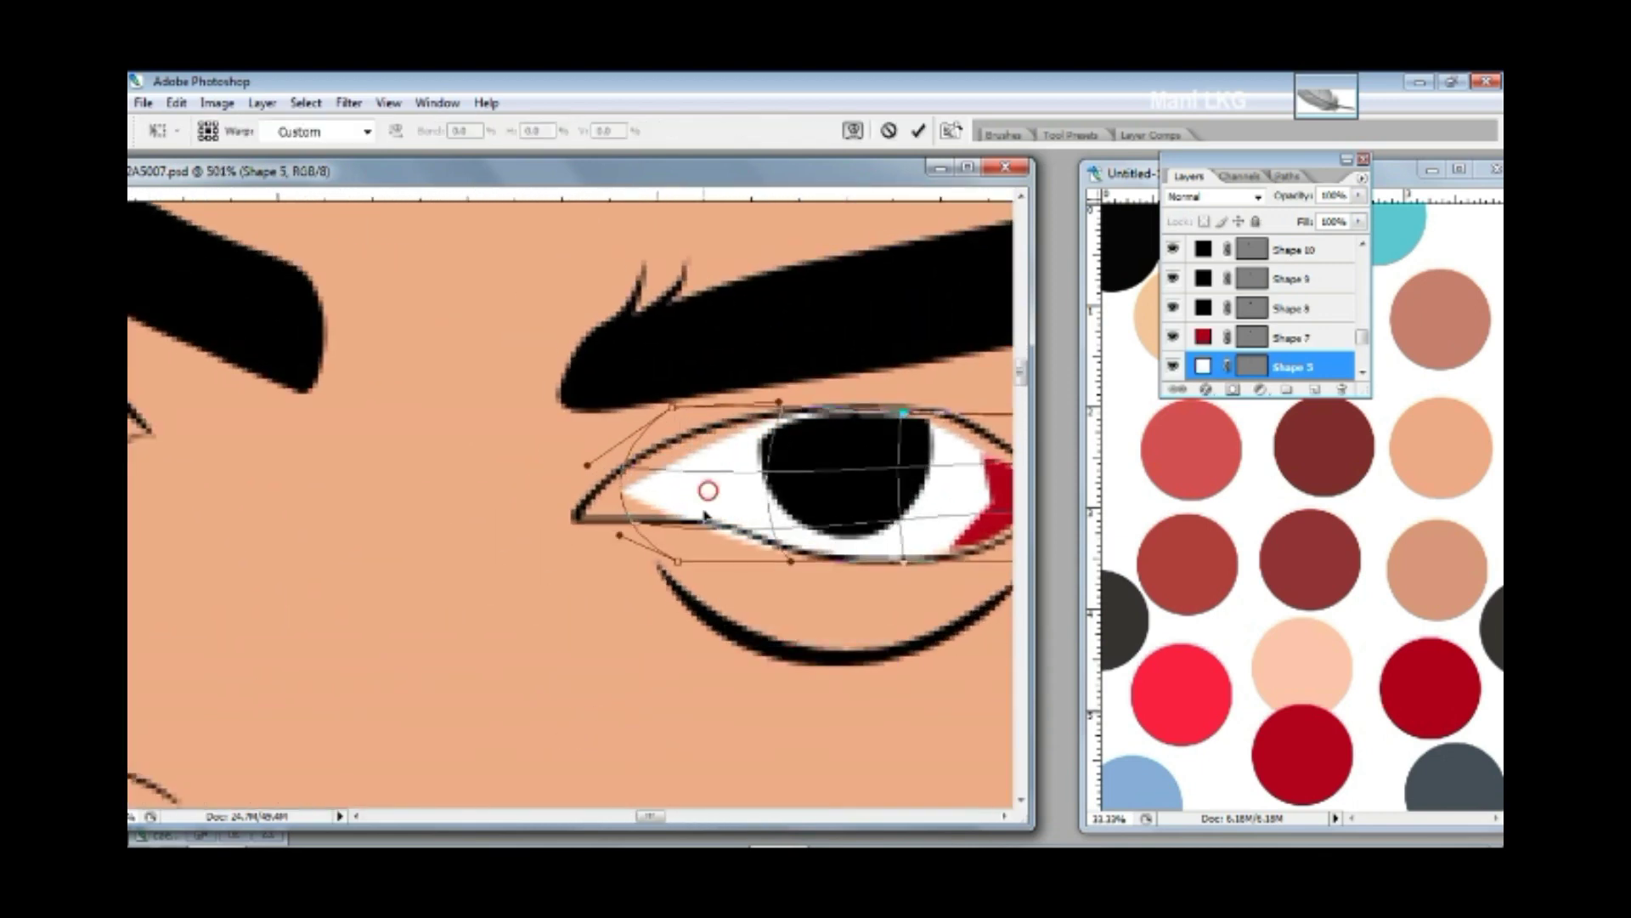
key("Return")
scroll(705, 509, "down", 2)
- Hide the Shape 11 layer covering the left eye so its black pupil shows
left_click(956, 510, "ctrl")
scroll(711, 532, "down", 2)
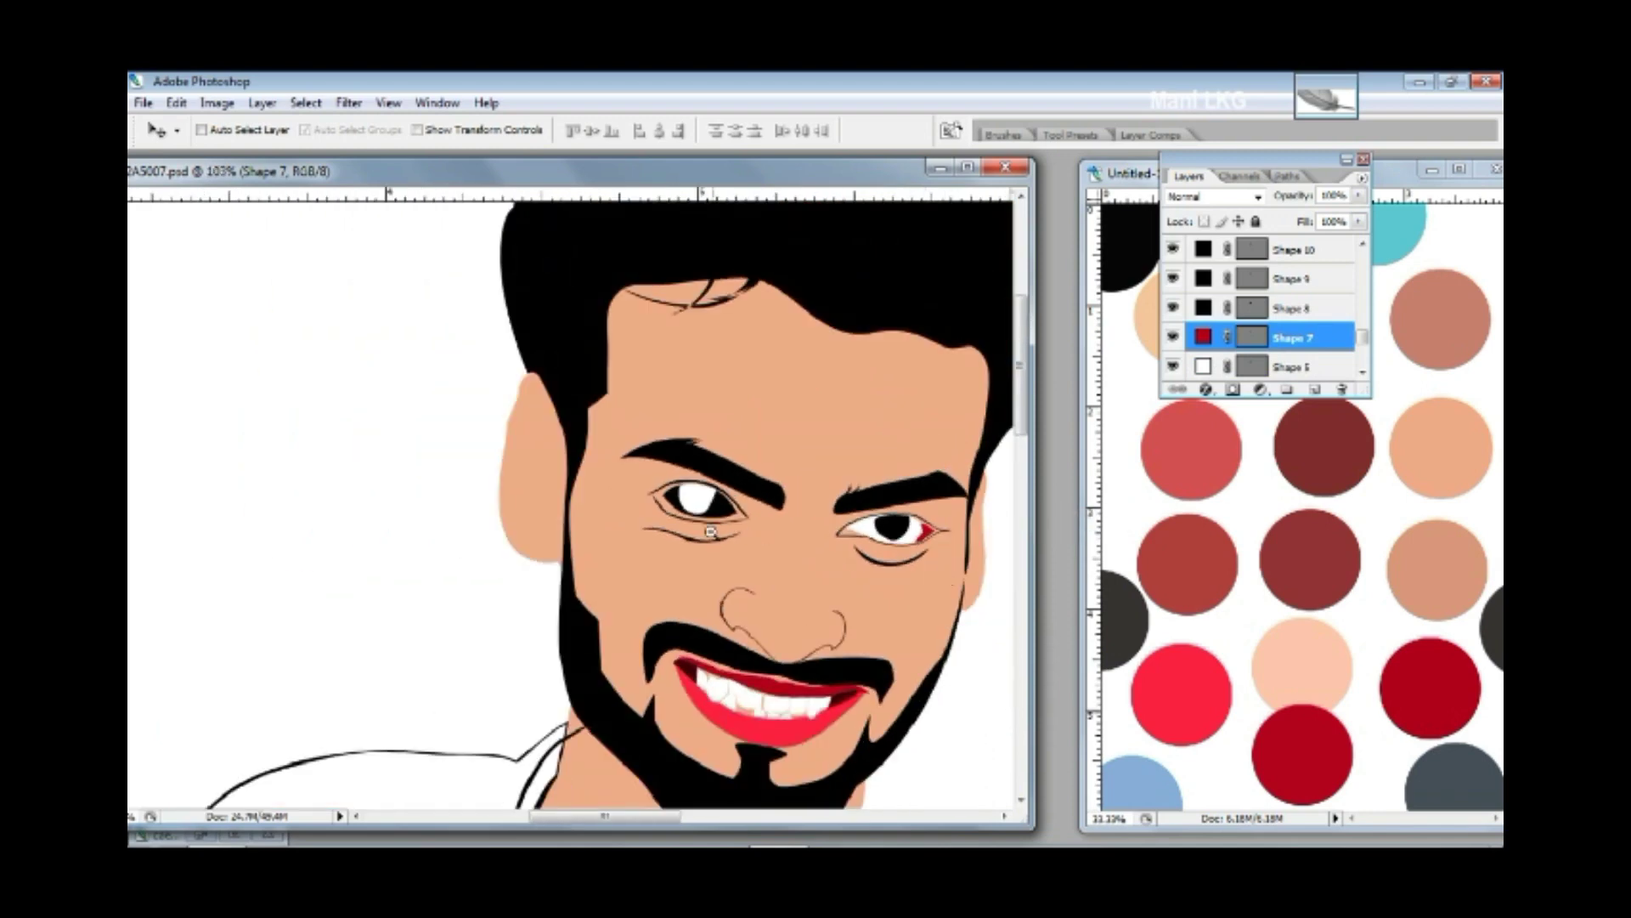
scroll(711, 532, "up", 2)
right_click(718, 495)
double_click(1203, 249)
left_click(1246, 375)
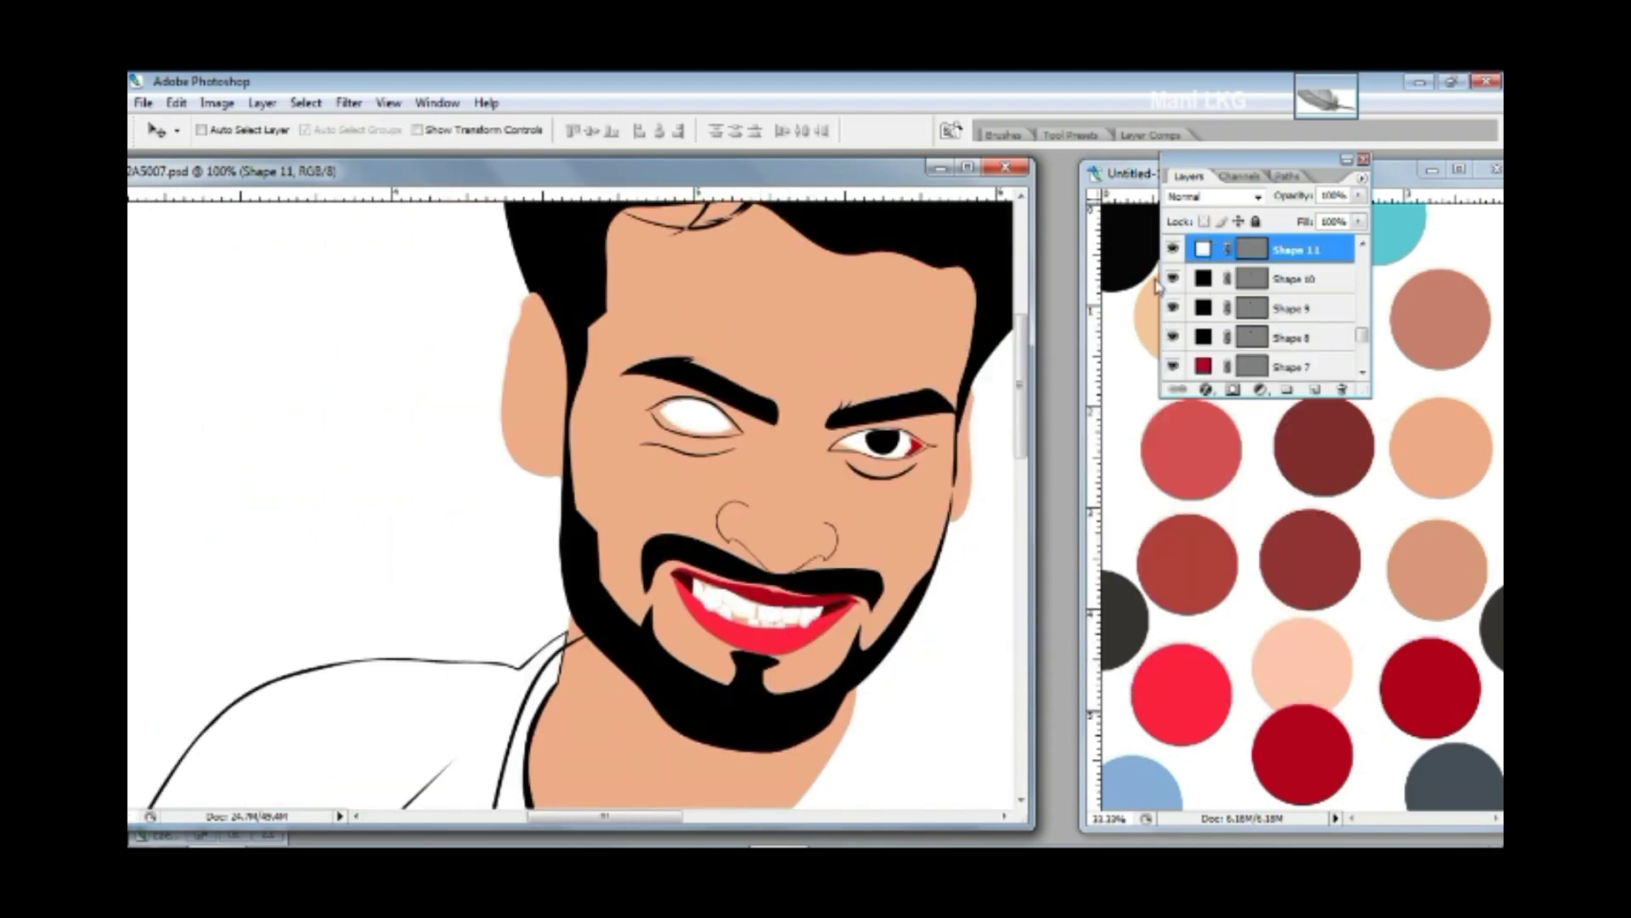
left_click(1174, 250)
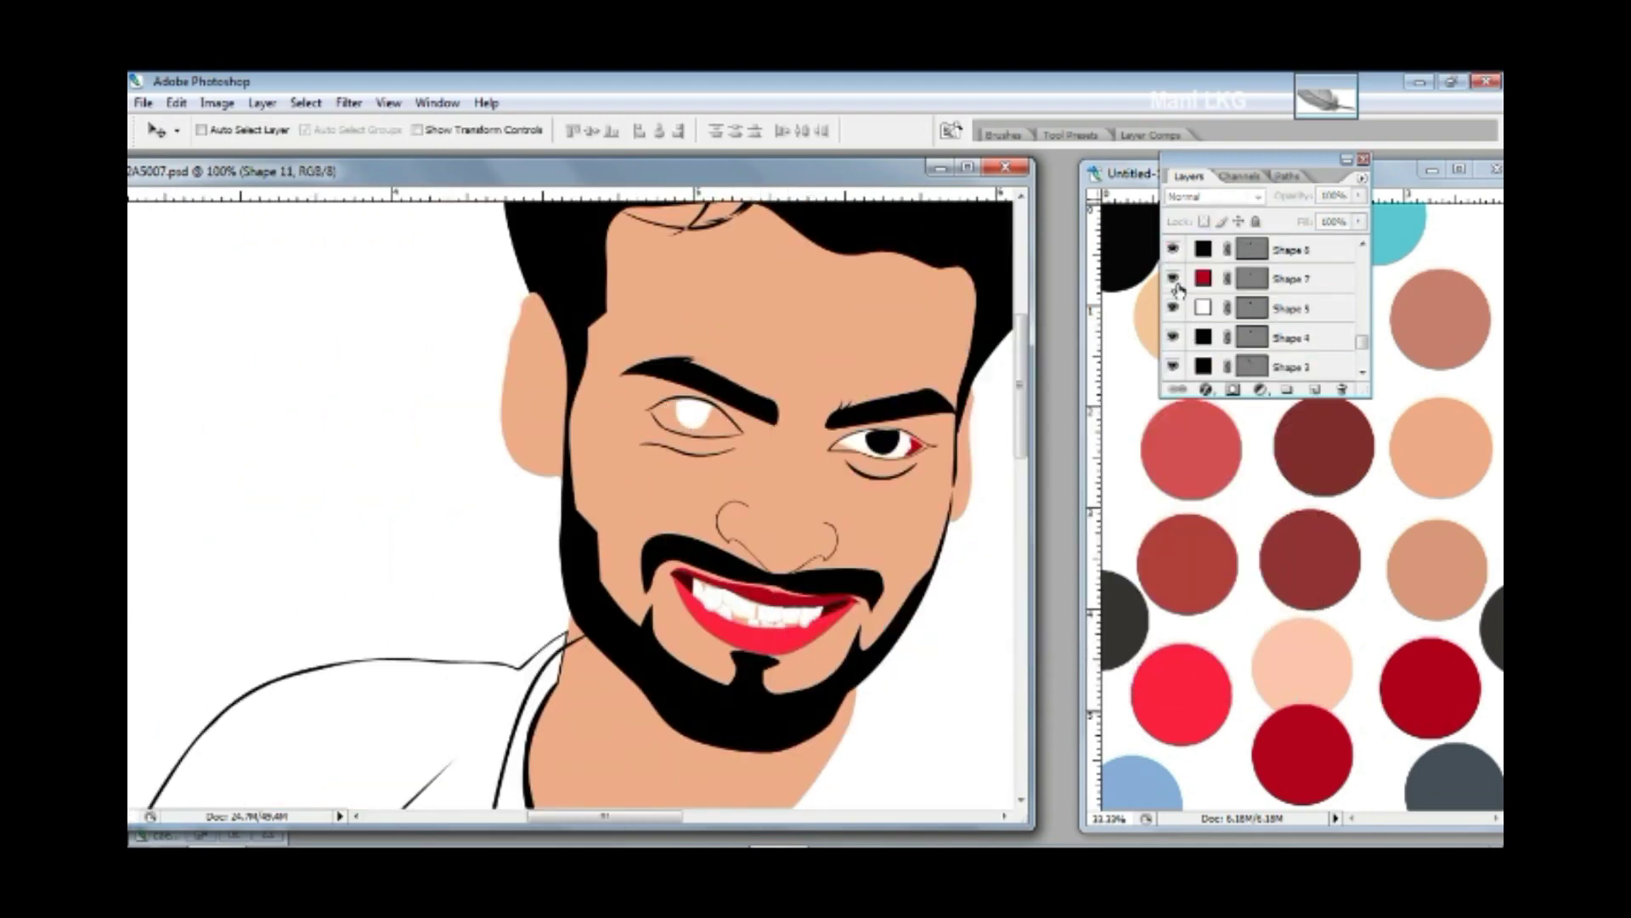
left_click(1176, 287)
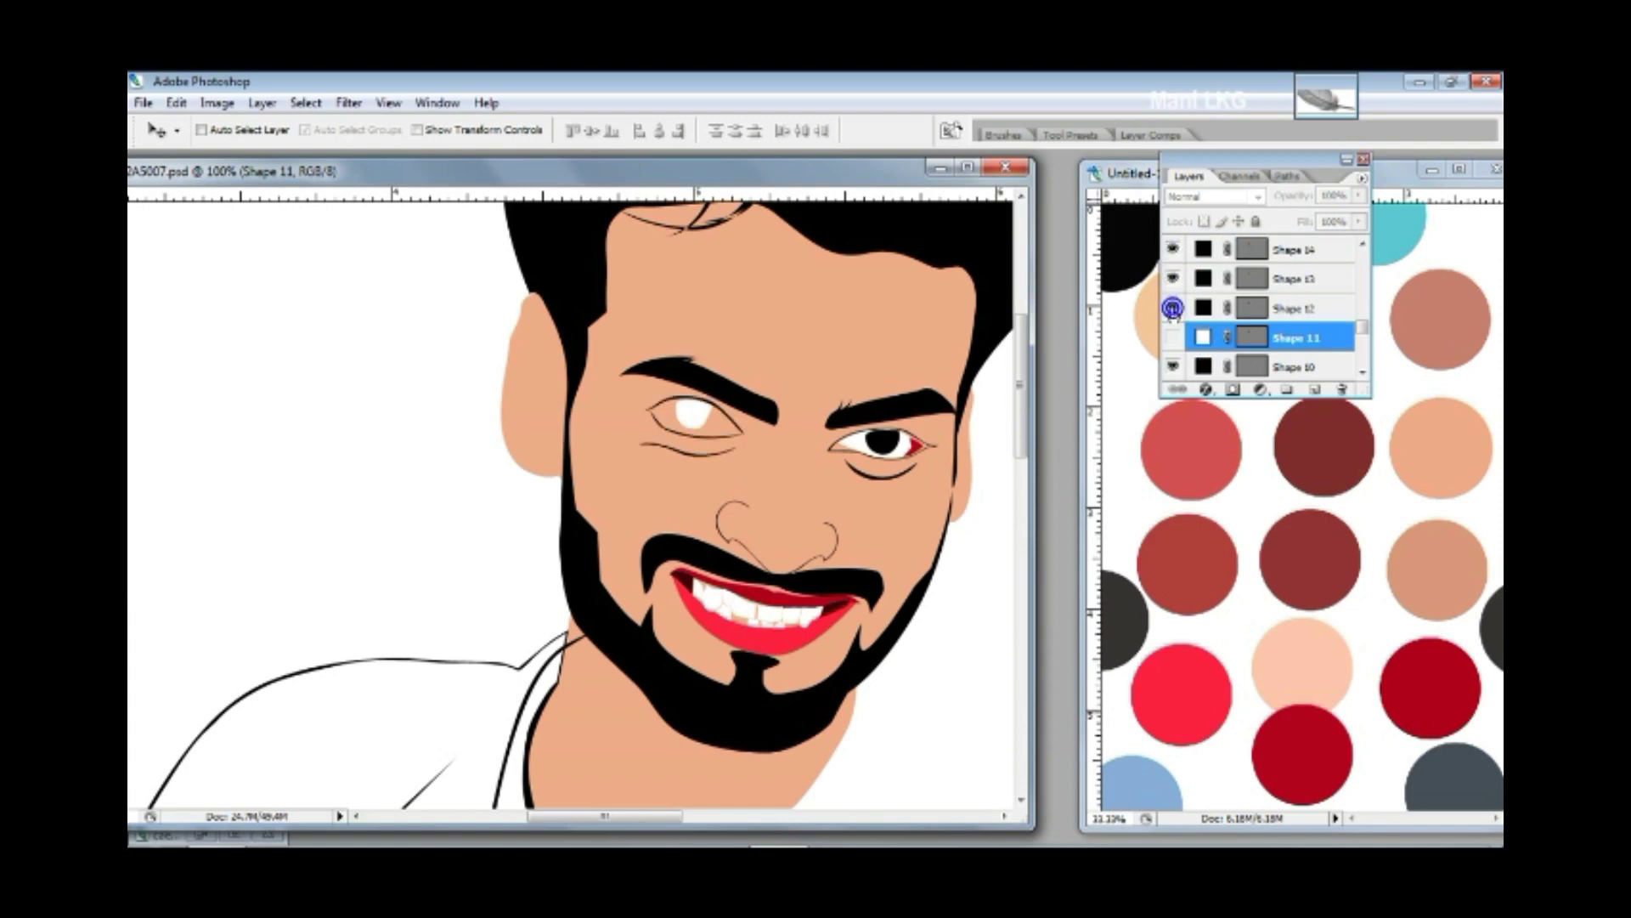
left_click_drag(677, 401, 713, 431)
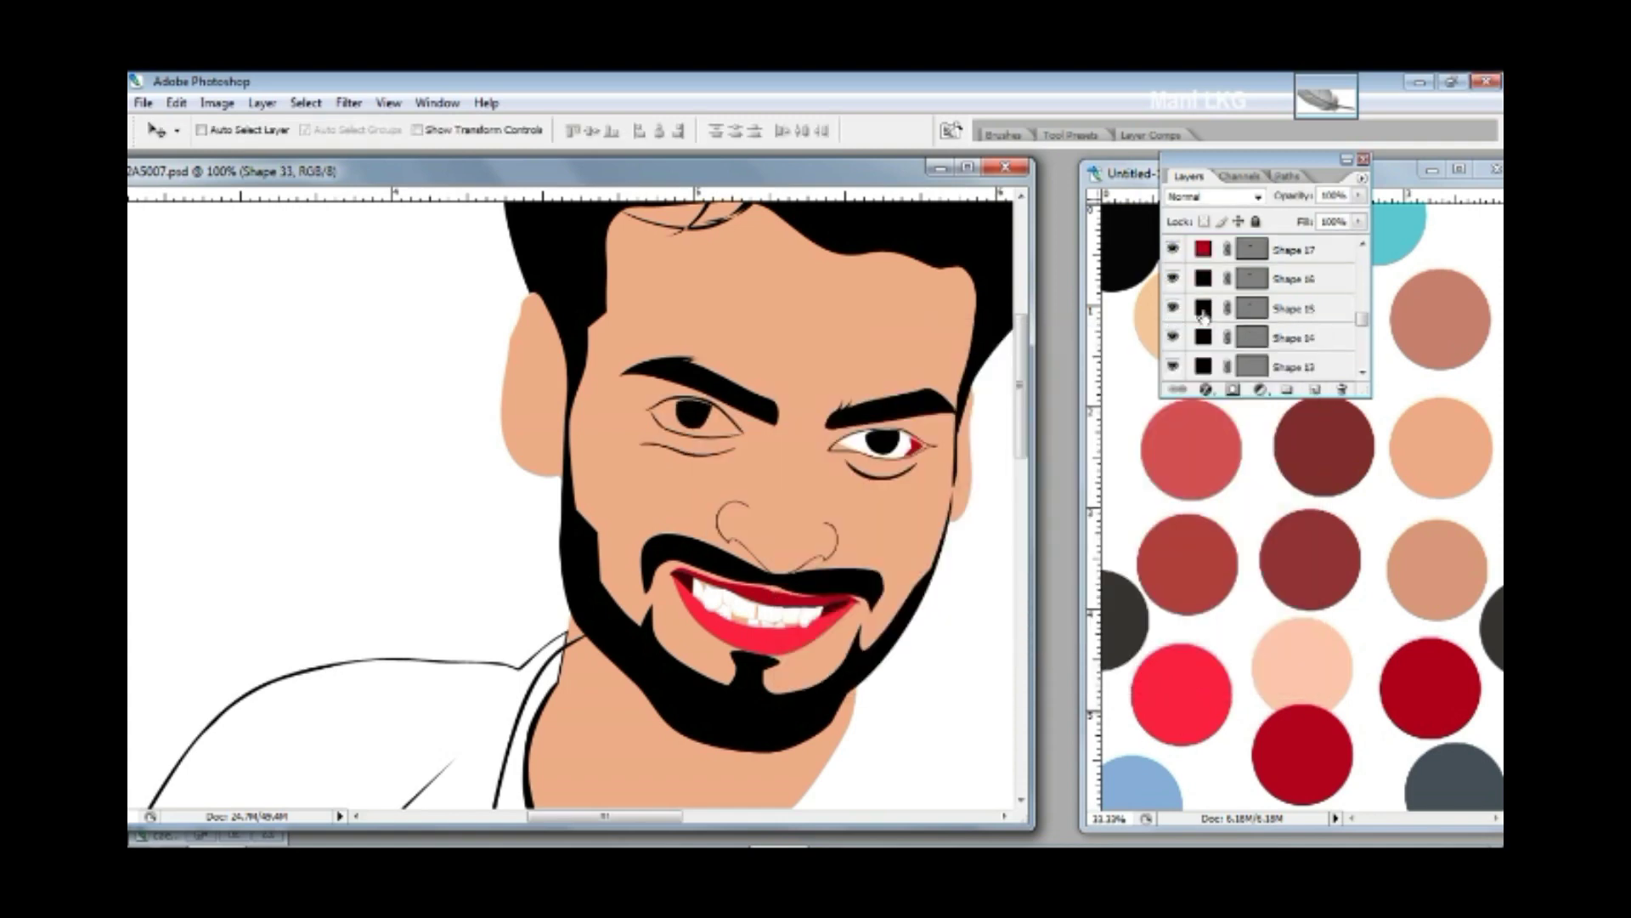
scroll(1220, 337, "down", 5)
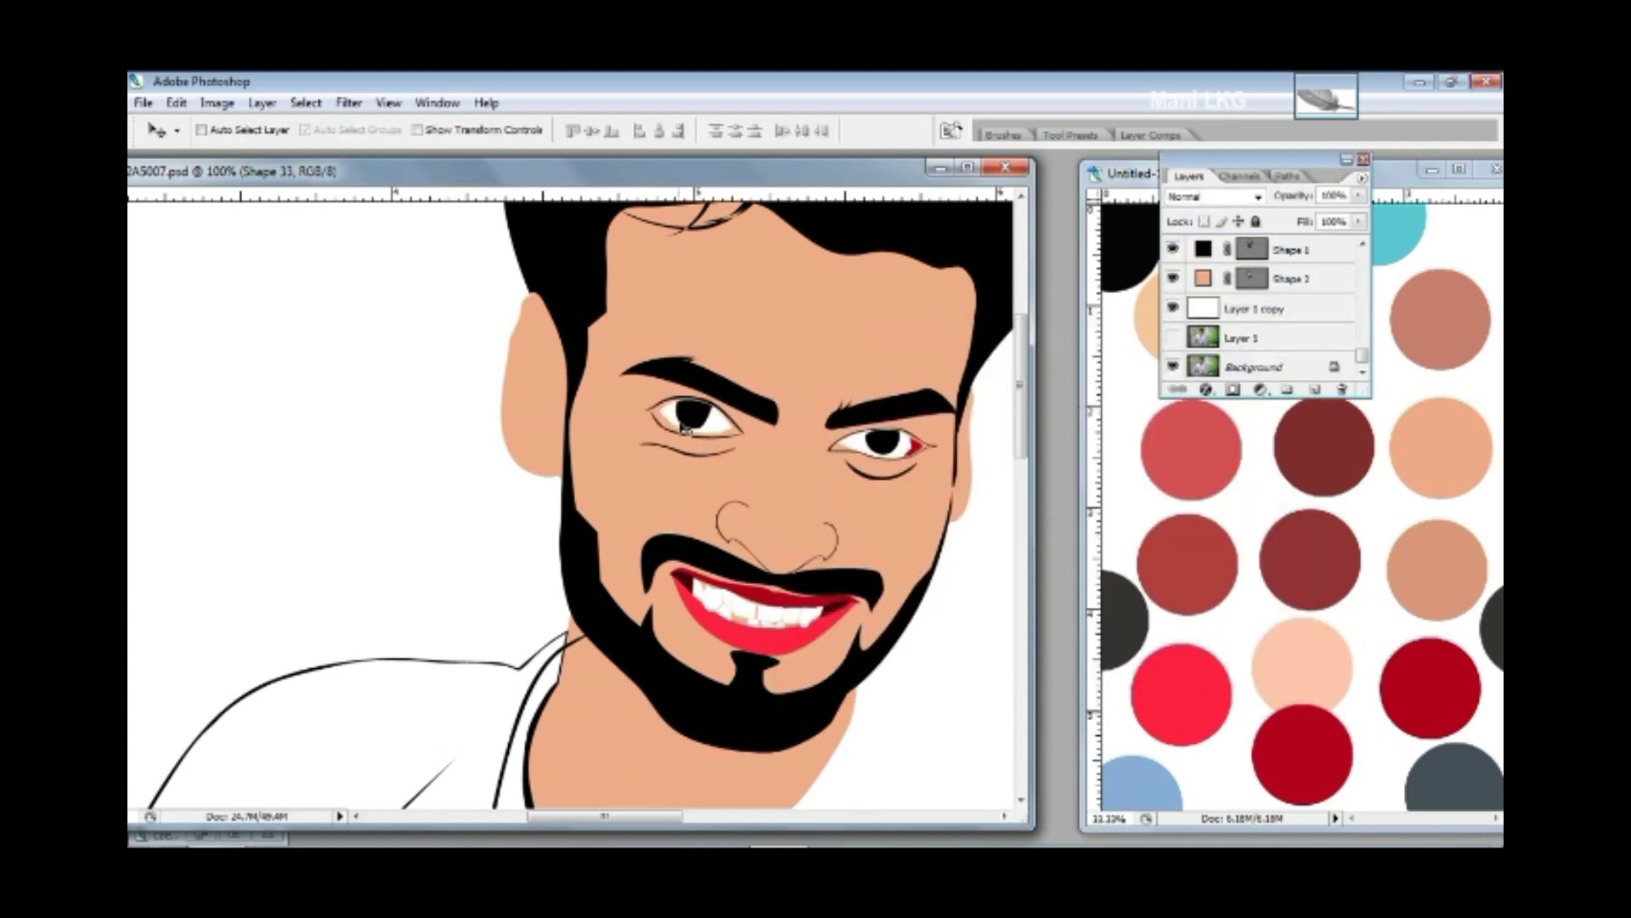
scroll(685, 428, "down", 2)
scroll(796, 556, "up", 2)
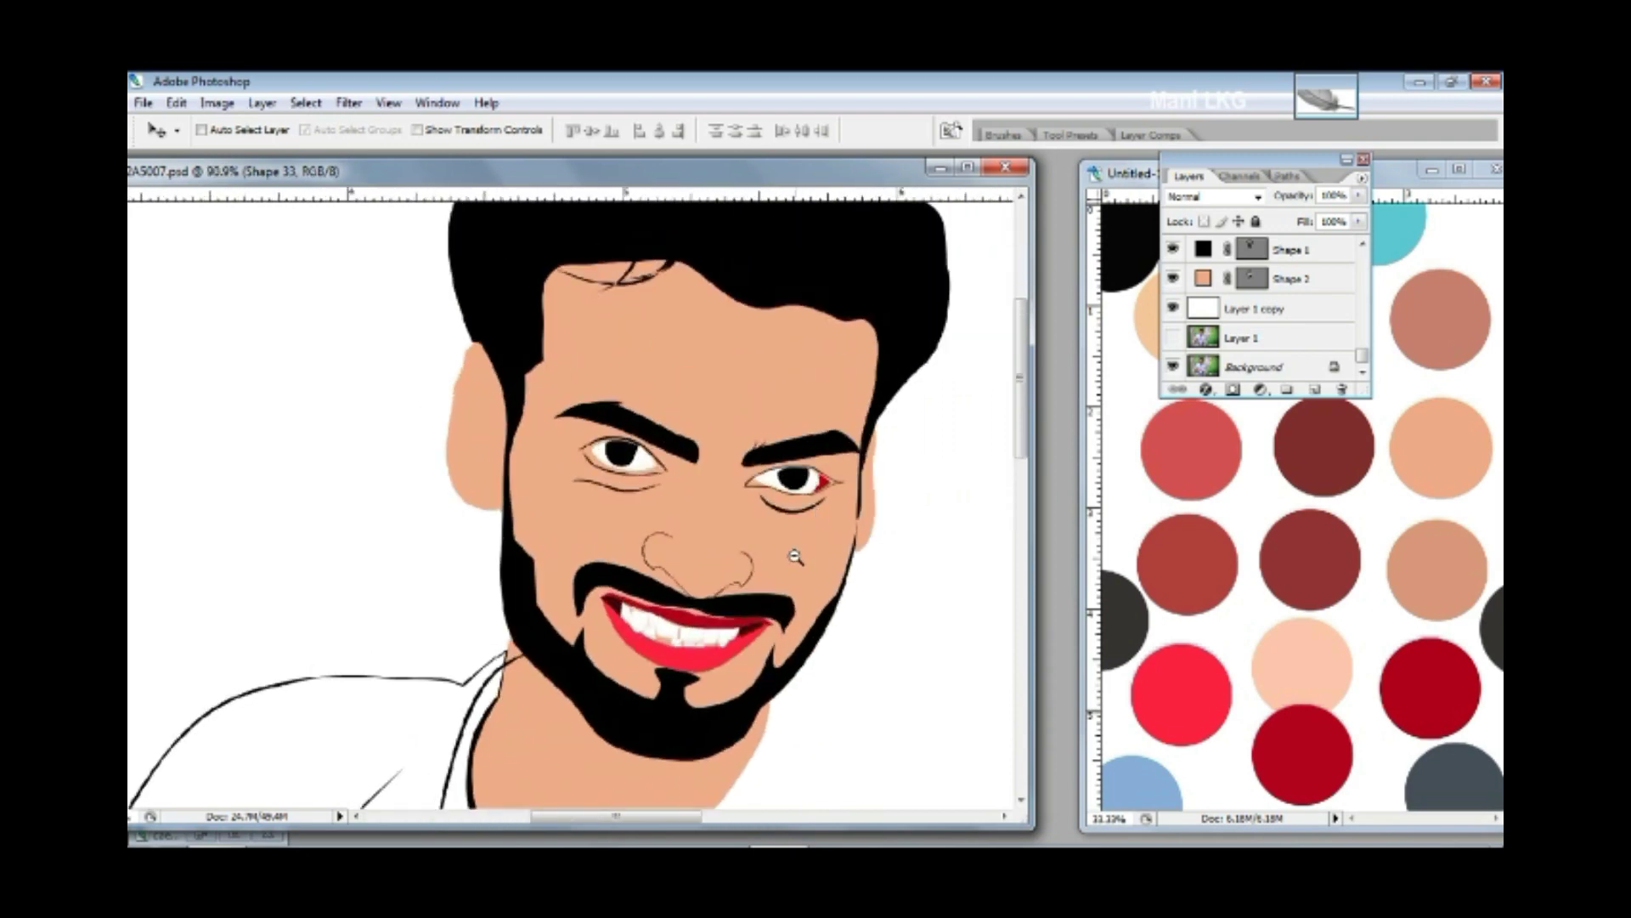
scroll(795, 556, "up", 1)
left_click_drag(1362, 354, 1362, 247)
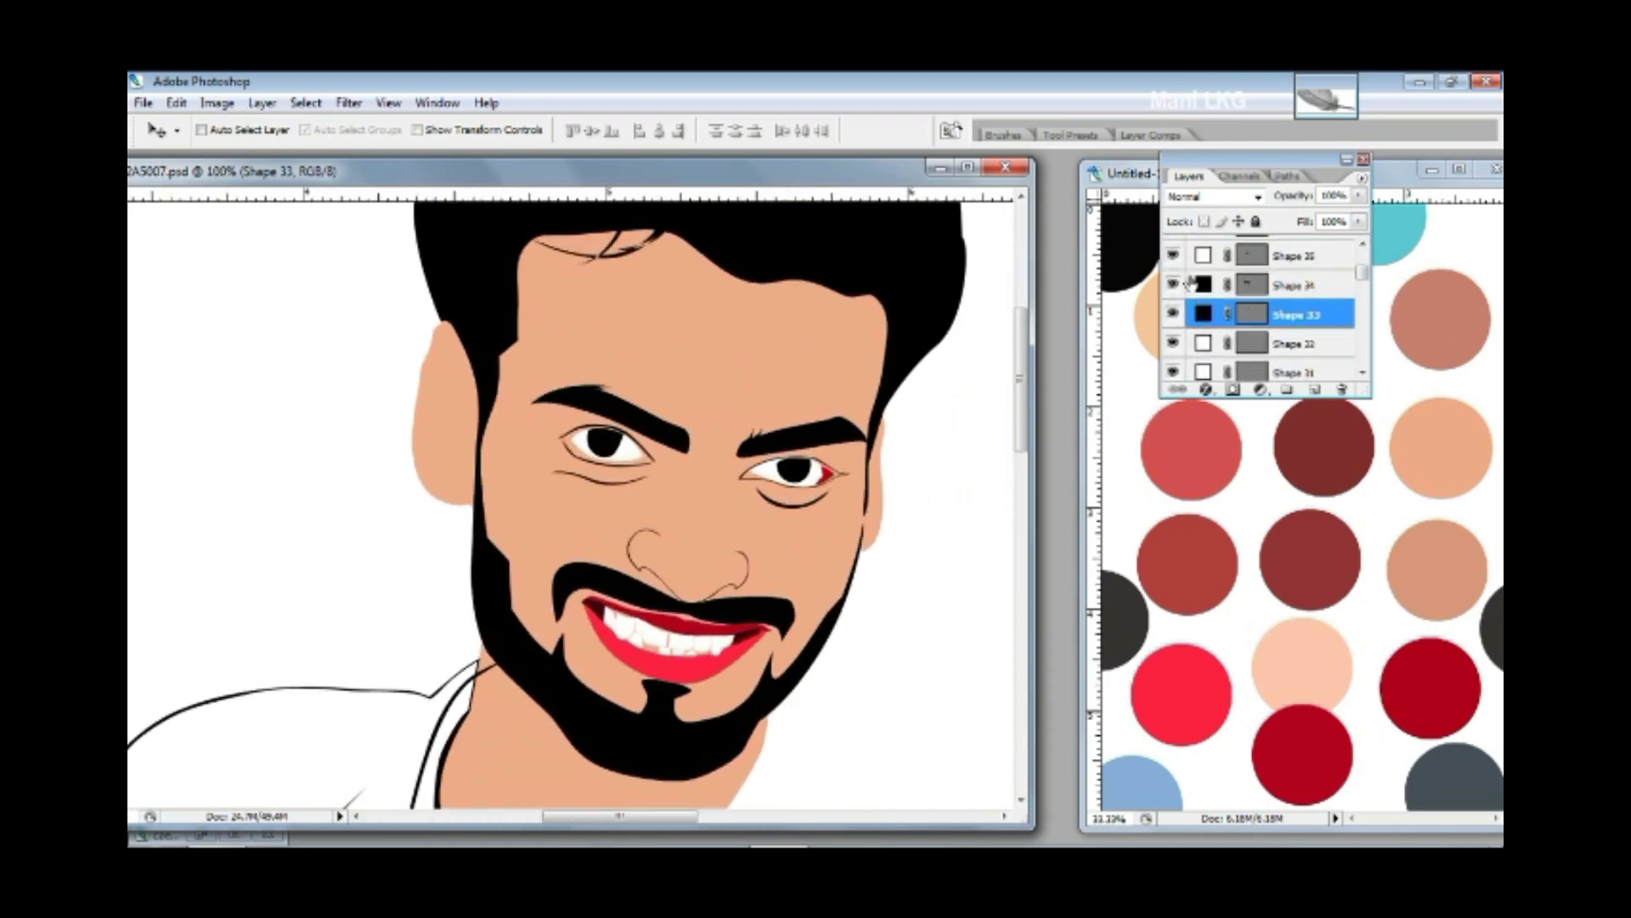
- Fill the Shape 37 collar teal and move it two levels down the layer stack
left_click(1203, 279)
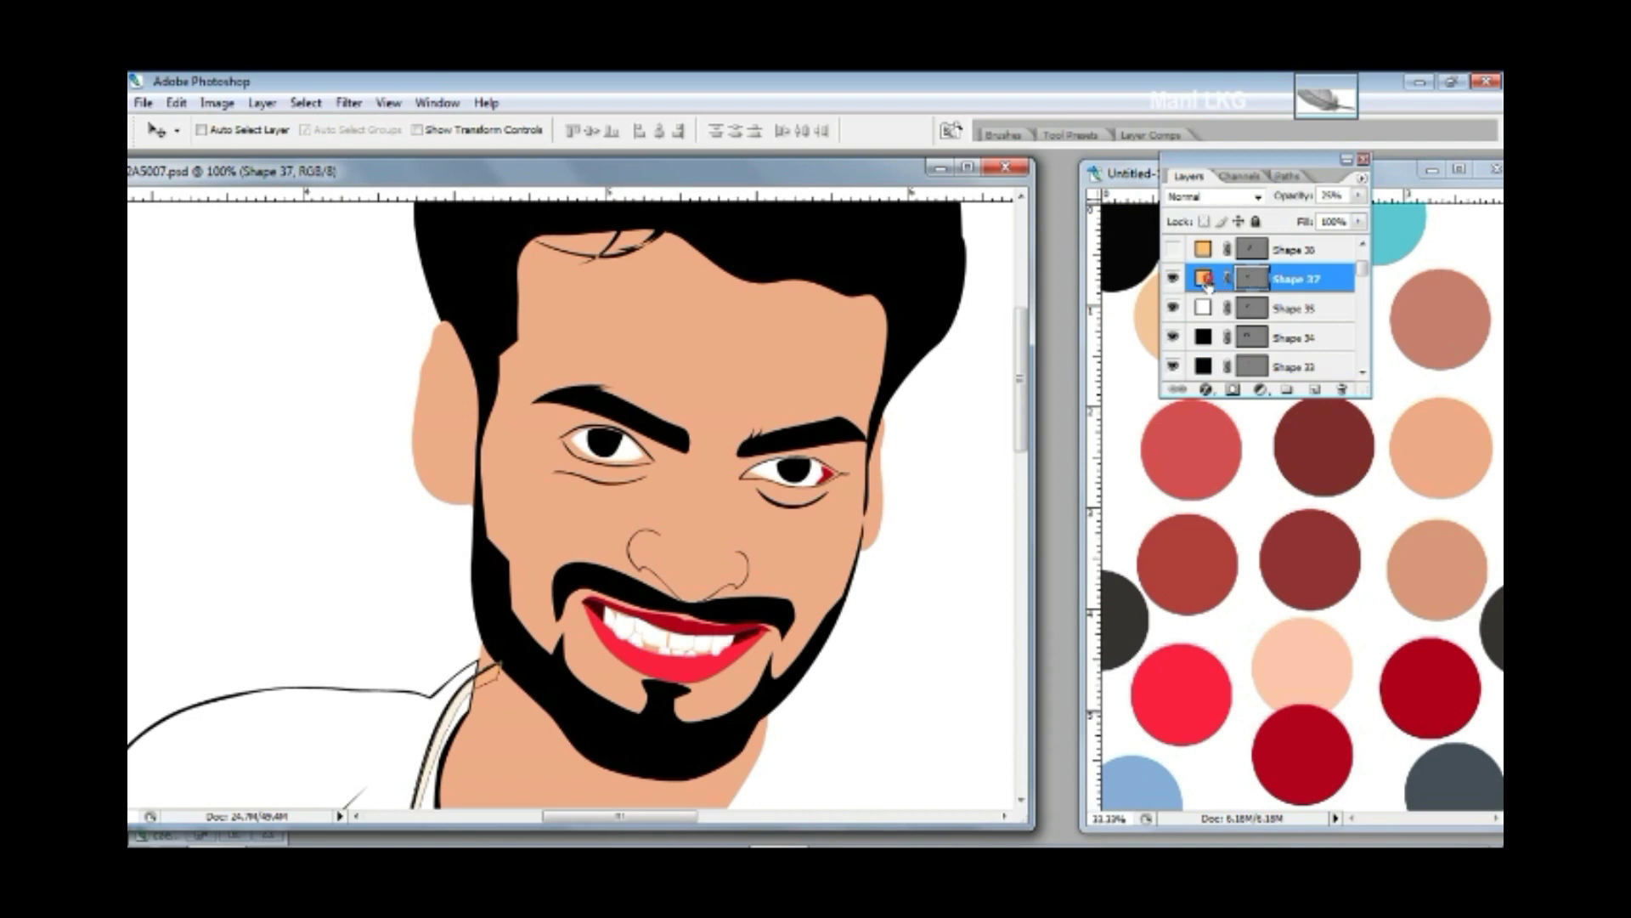
double_click(1203, 279)
left_click(1082, 470)
left_click(1249, 374)
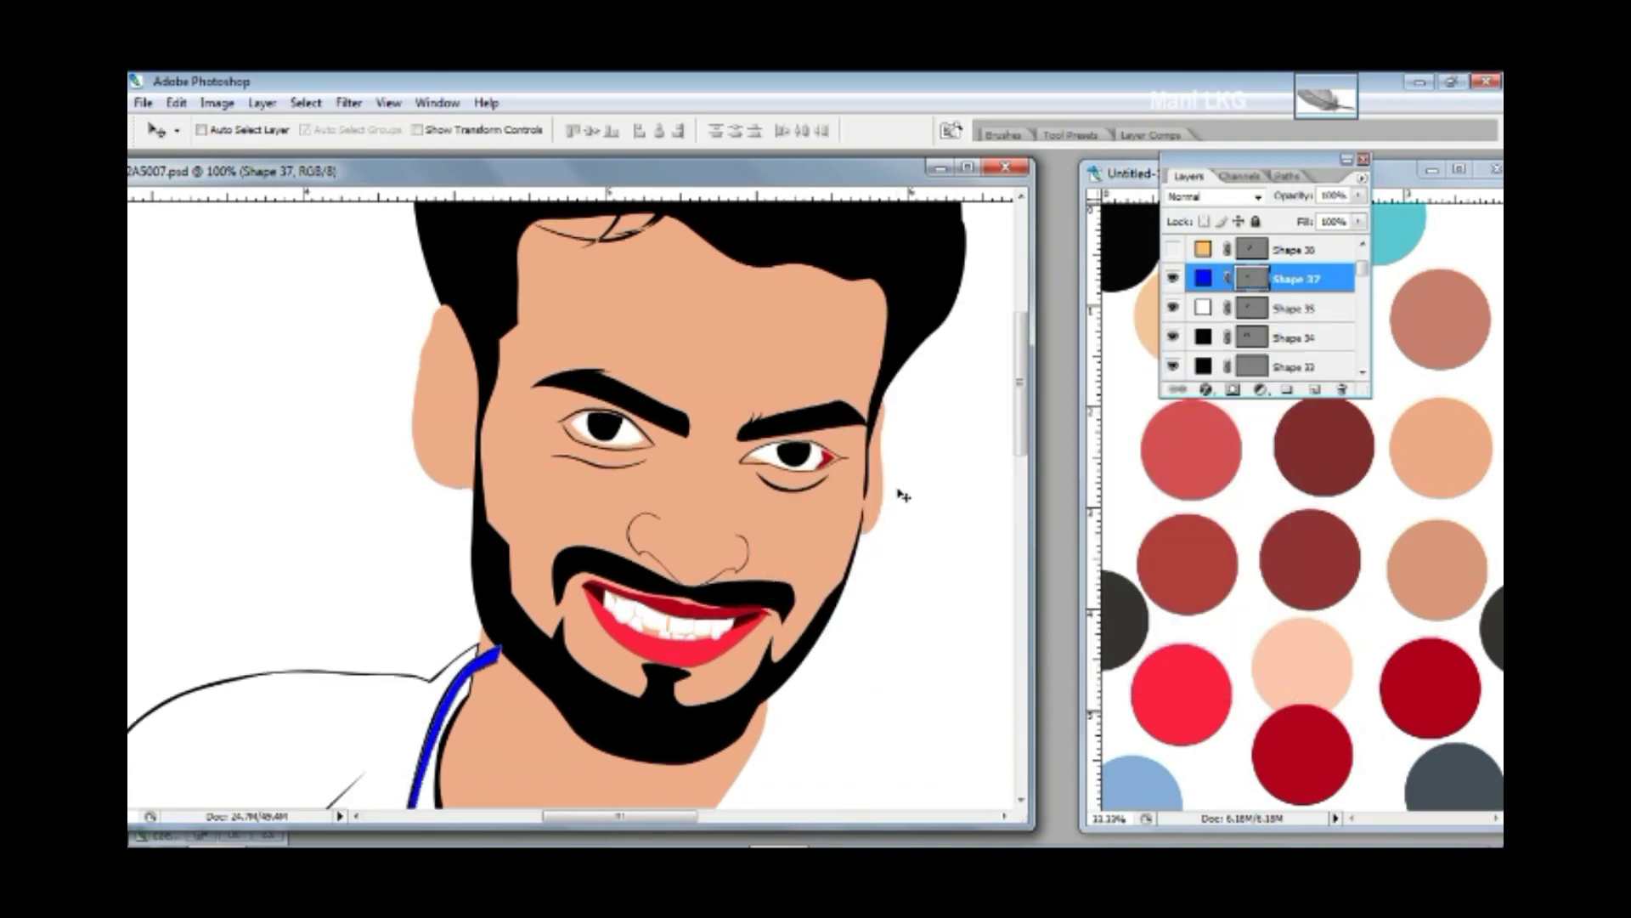
scroll(904, 495, "down", 3)
key("ctrl+bracketleft")
key("ctrl+bracketleft")
key("ctrl+bracketleft")
key("ctrl+bracketleft")
key("ctrl+bracketleft")
key("ctrl+bracketleft")
key("ctrl+bracketleft")
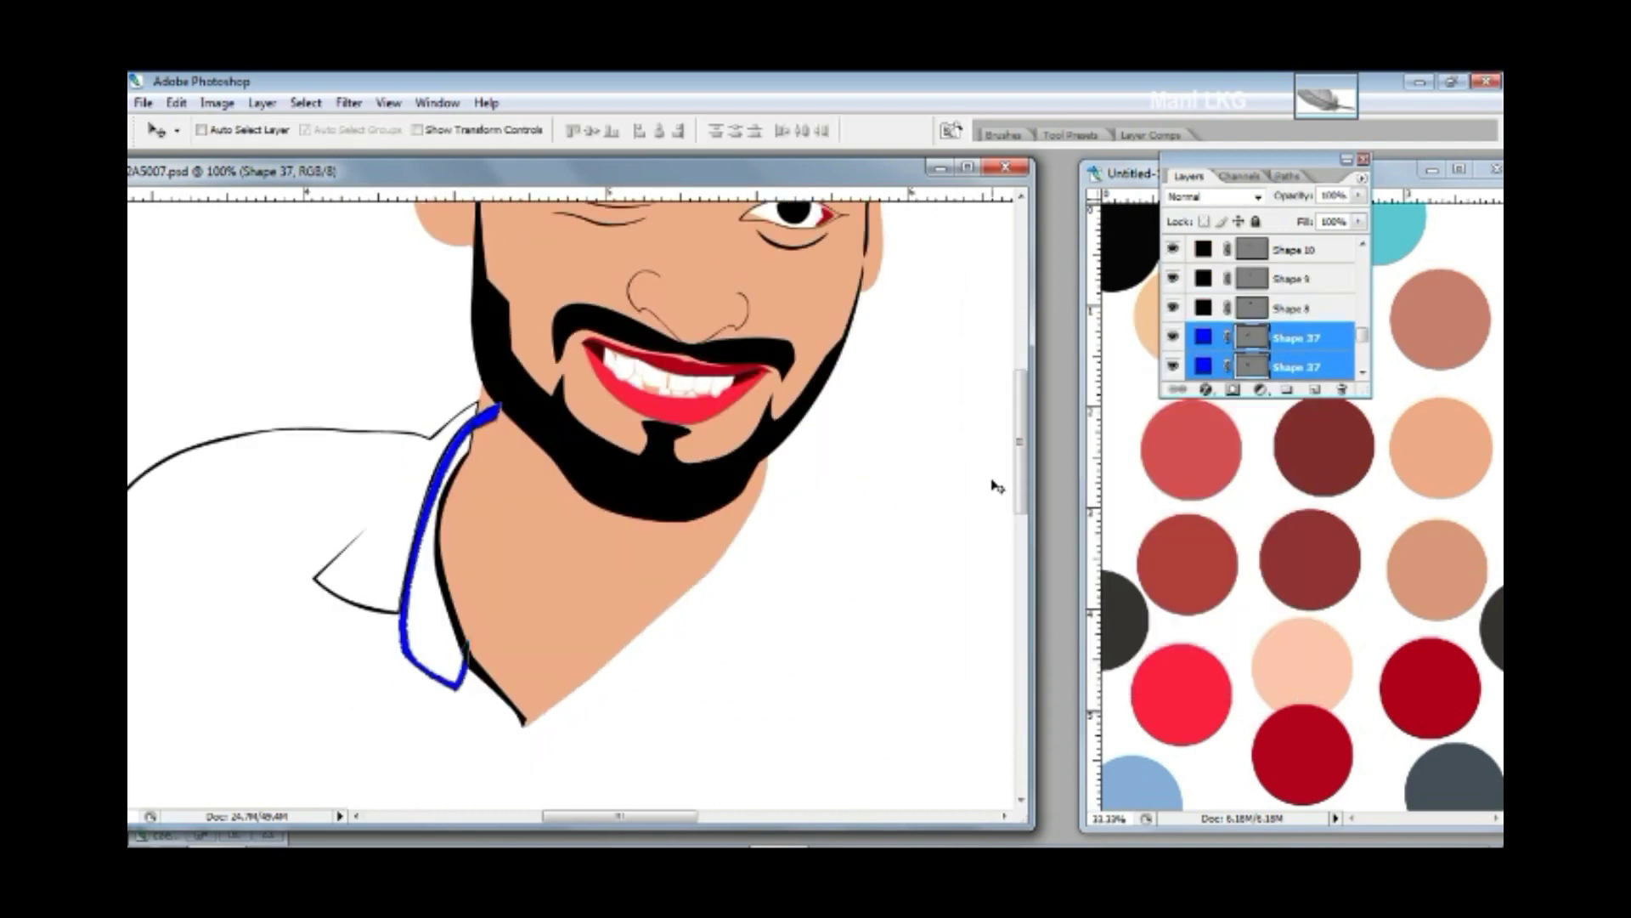
key("ctrl+bracketleft")
scroll(996, 486, "down", 3)
double_click(1204, 308)
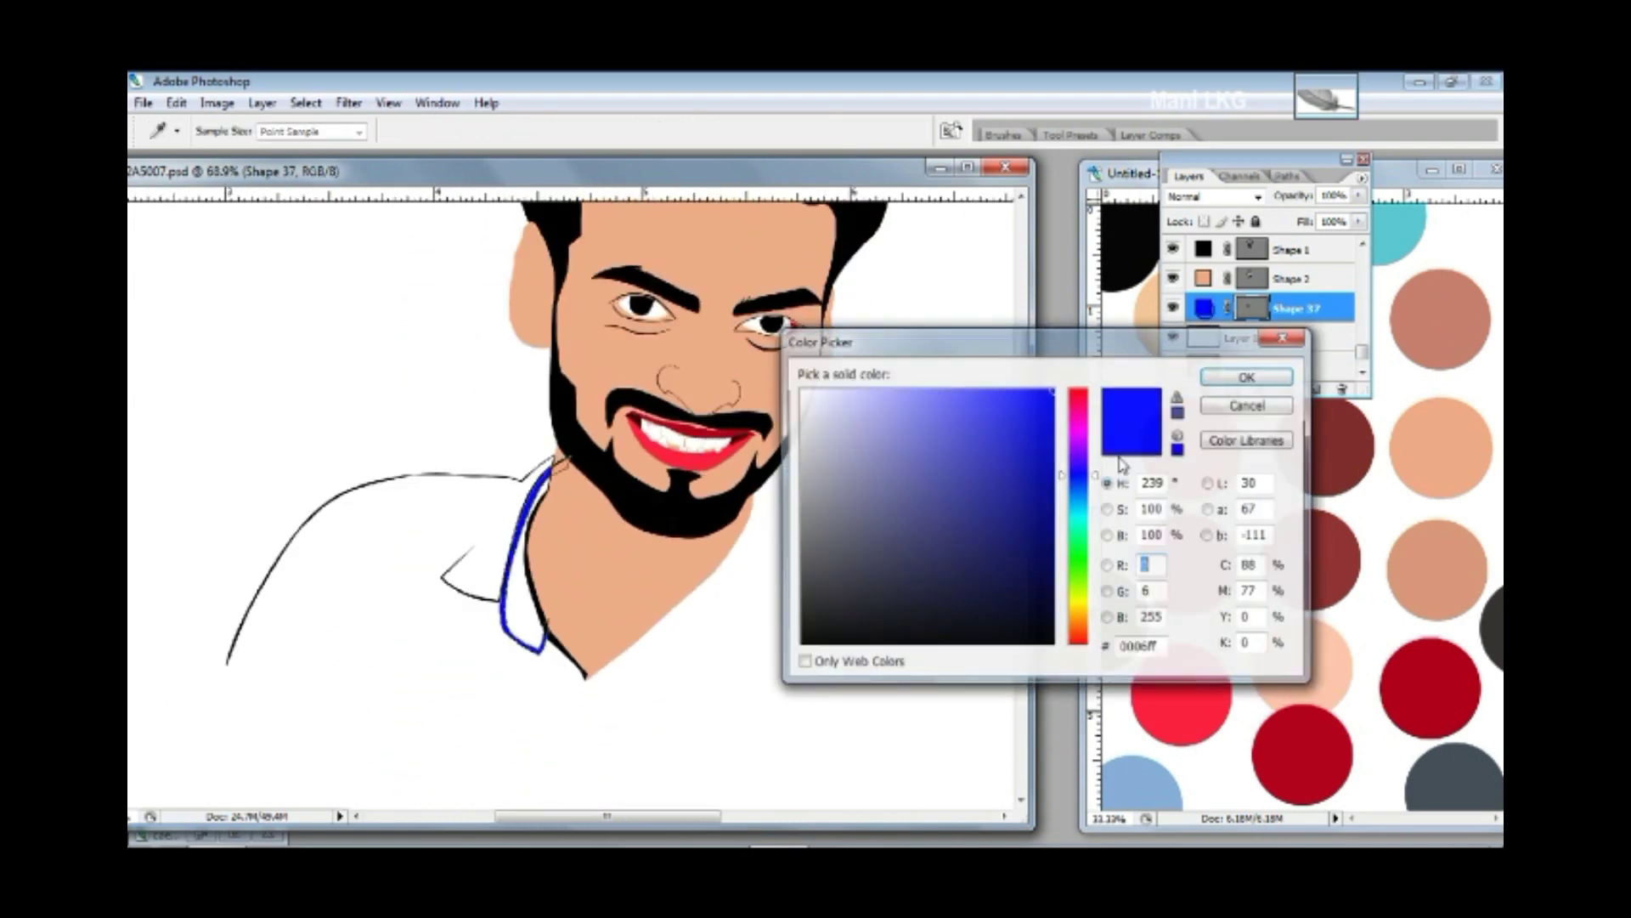
left_click(1077, 517)
left_click(1045, 467)
left_click(1246, 376)
- Show the Shape 38 collar outline and fill it black
key("v")
scroll(1221, 340, "down", 3)
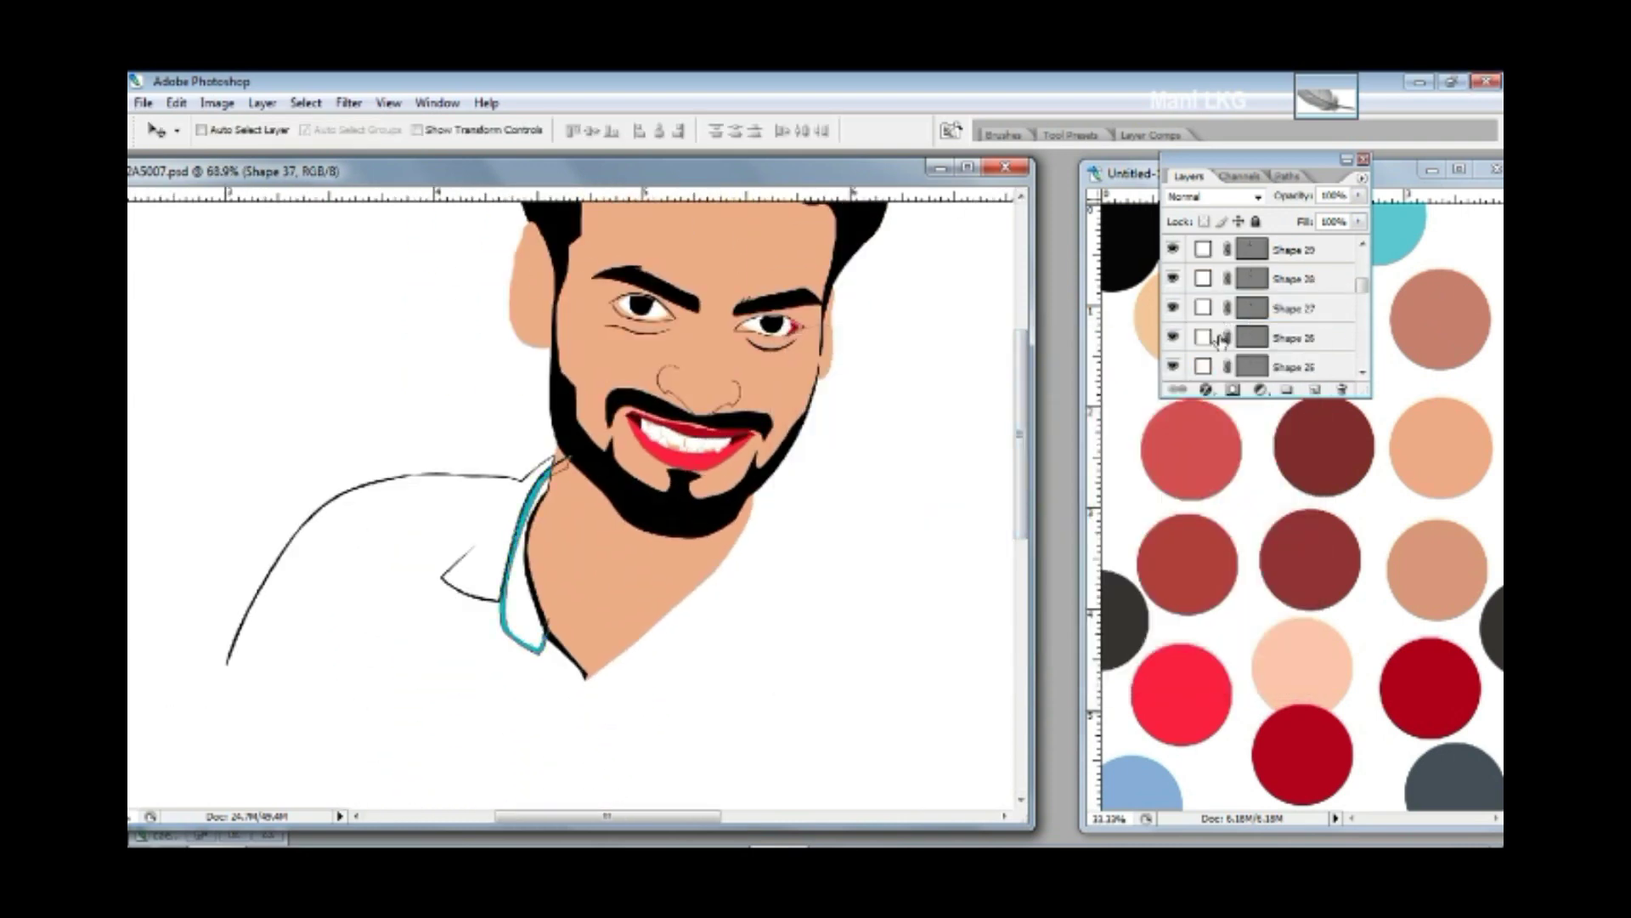
left_click(1173, 280)
double_click(1203, 278)
left_click(799, 646)
left_click(1250, 374)
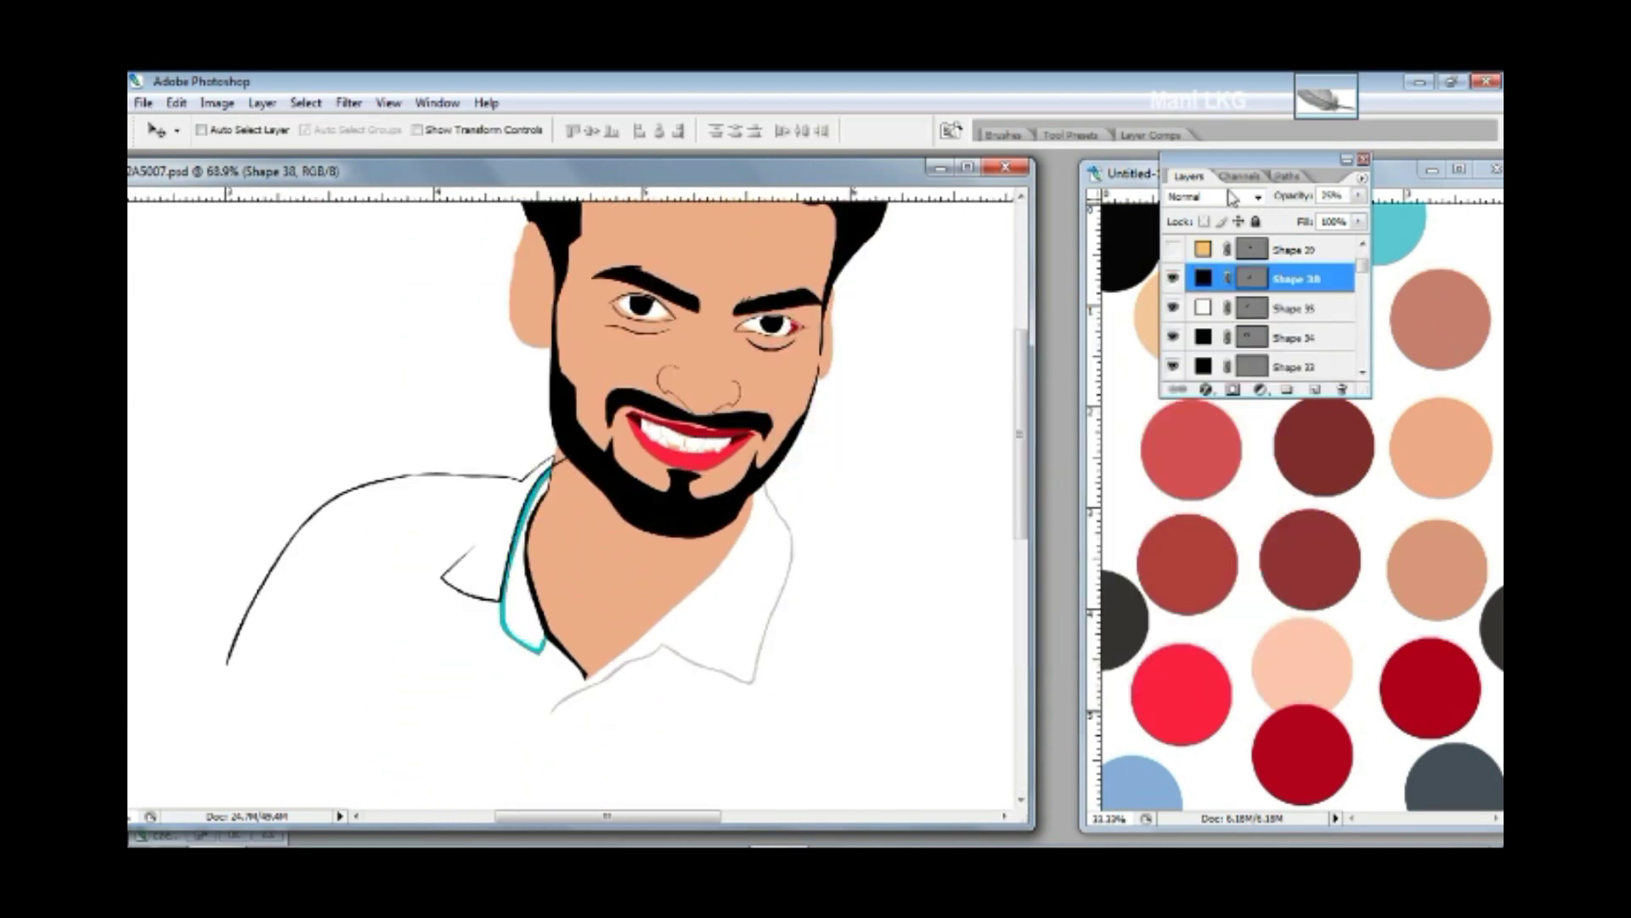
- Show Shape 39 and fill it with the collar's sampled teal
left_click(1173, 249)
double_click(1203, 249)
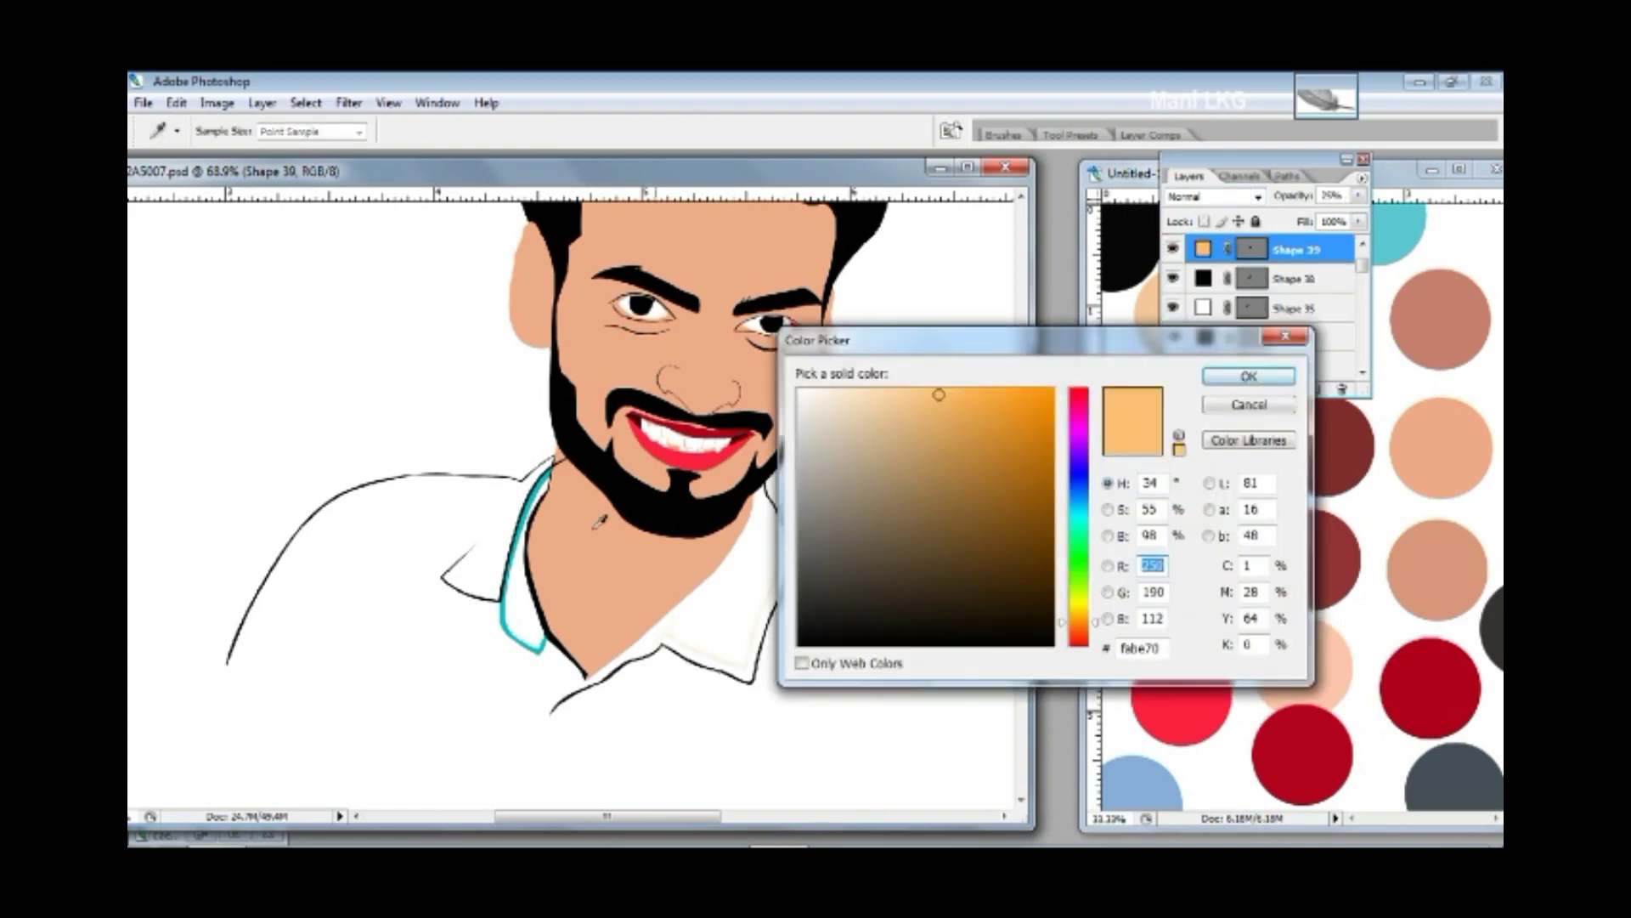
left_click(531, 505)
key("Return")
- Fill Shape 40, the right shirt outline, black
scroll(1173, 293, "up", 1)
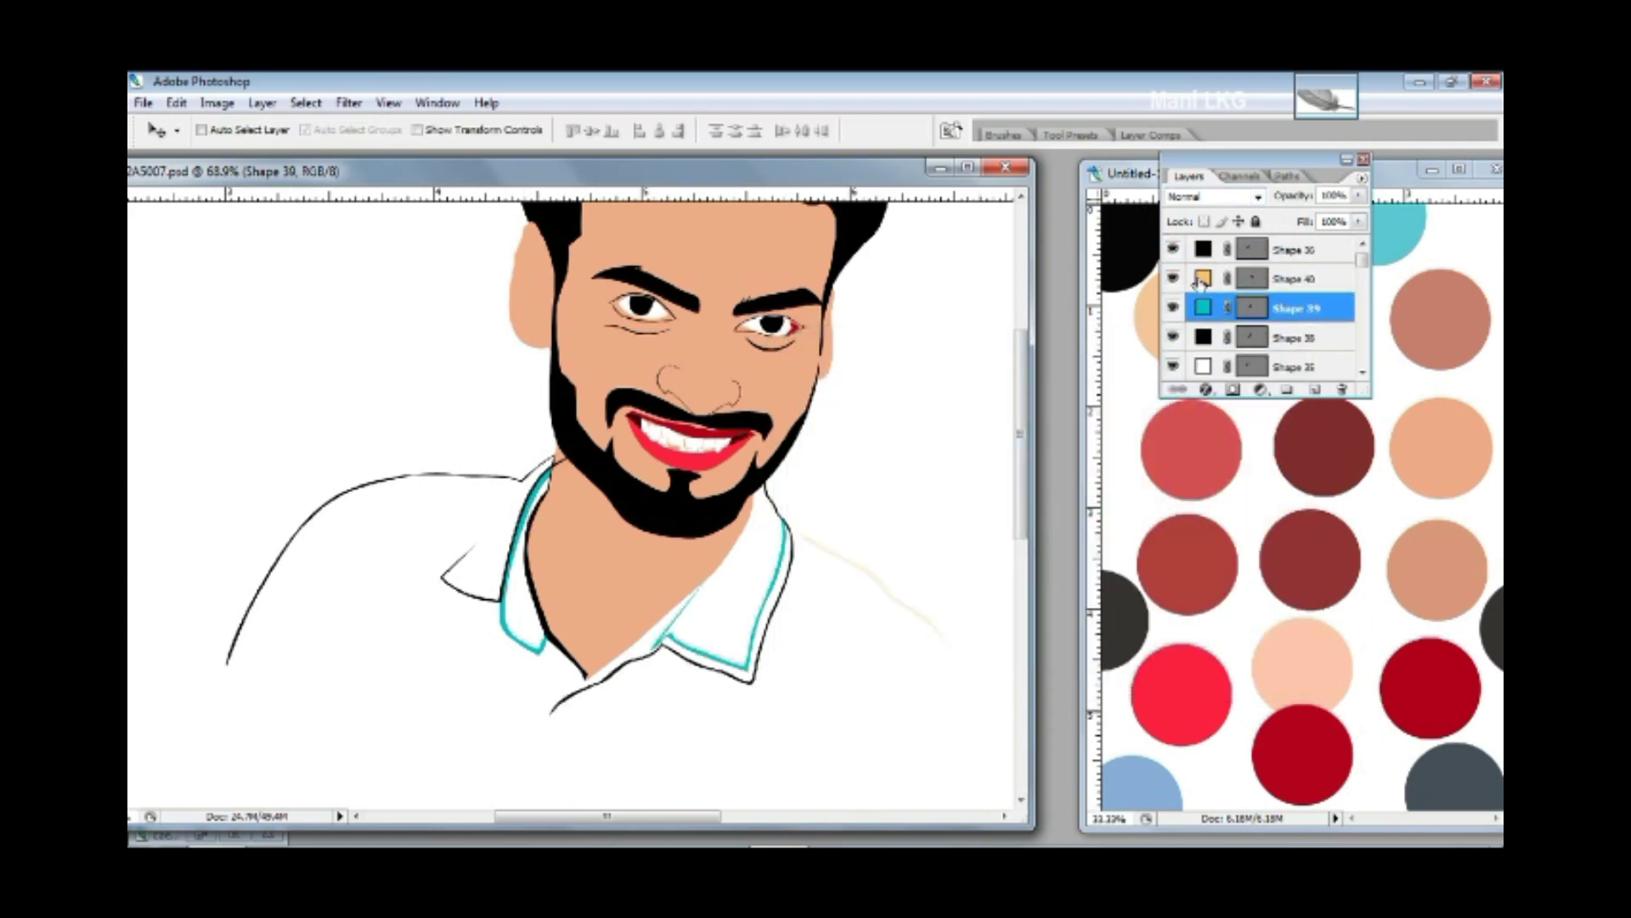
double_click(1204, 278)
left_click(1121, 624)
key("Return")
scroll(1258, 306, "down", 5)
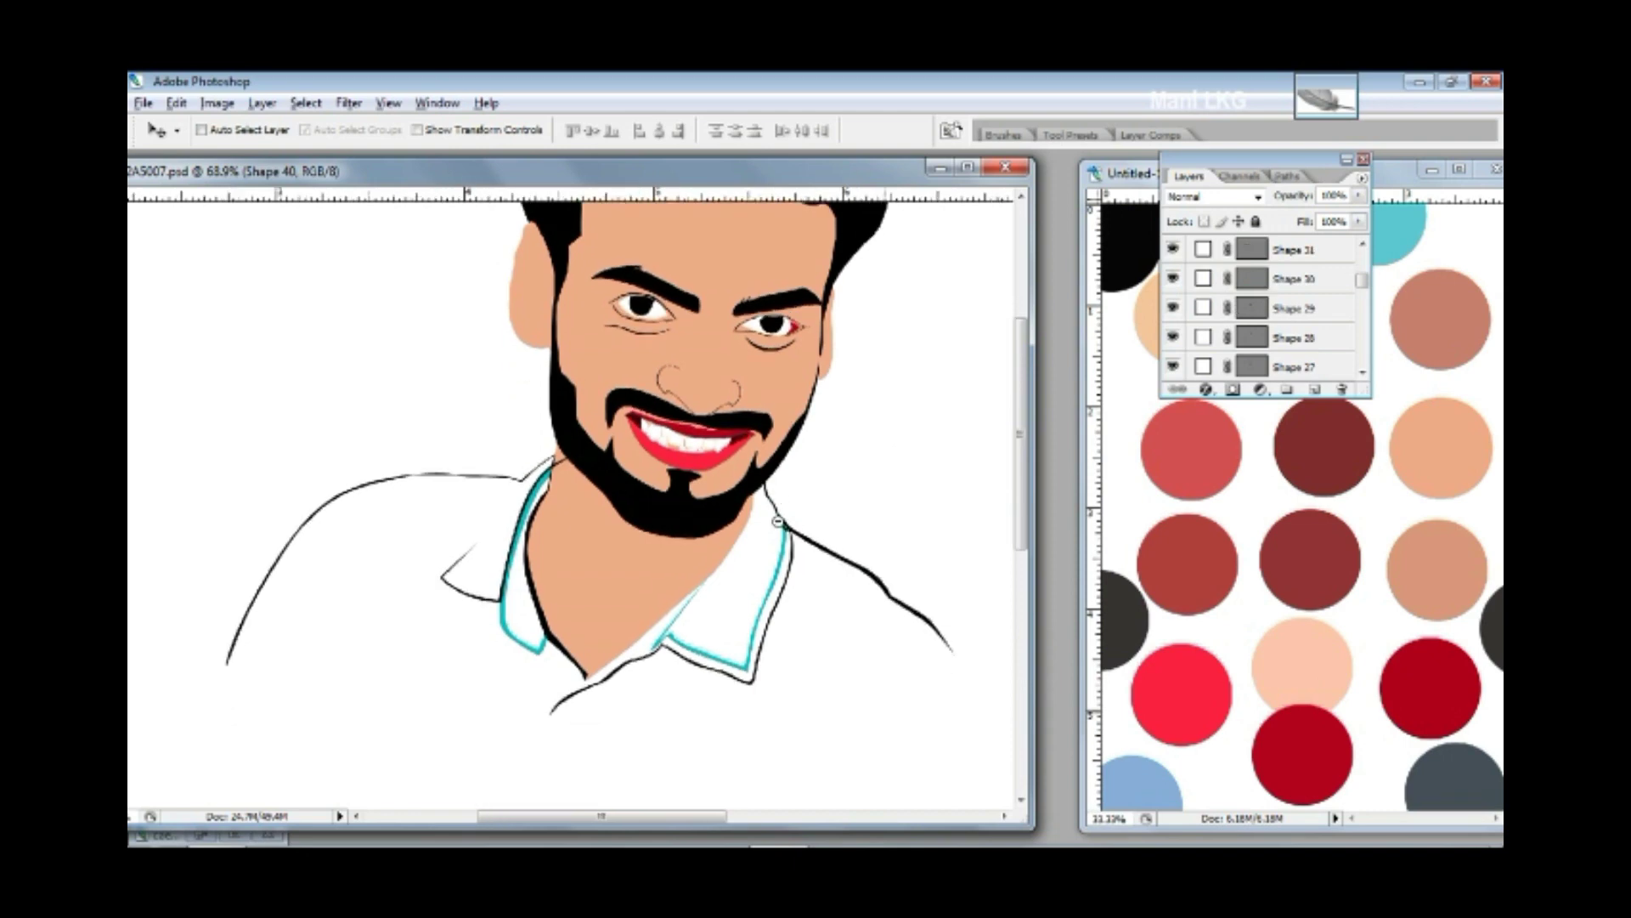
- Zoom into the left eye and select the lower-lid line layer beneath it
scroll(822, 593, "up", 2)
scroll(765, 447, "up", 3)
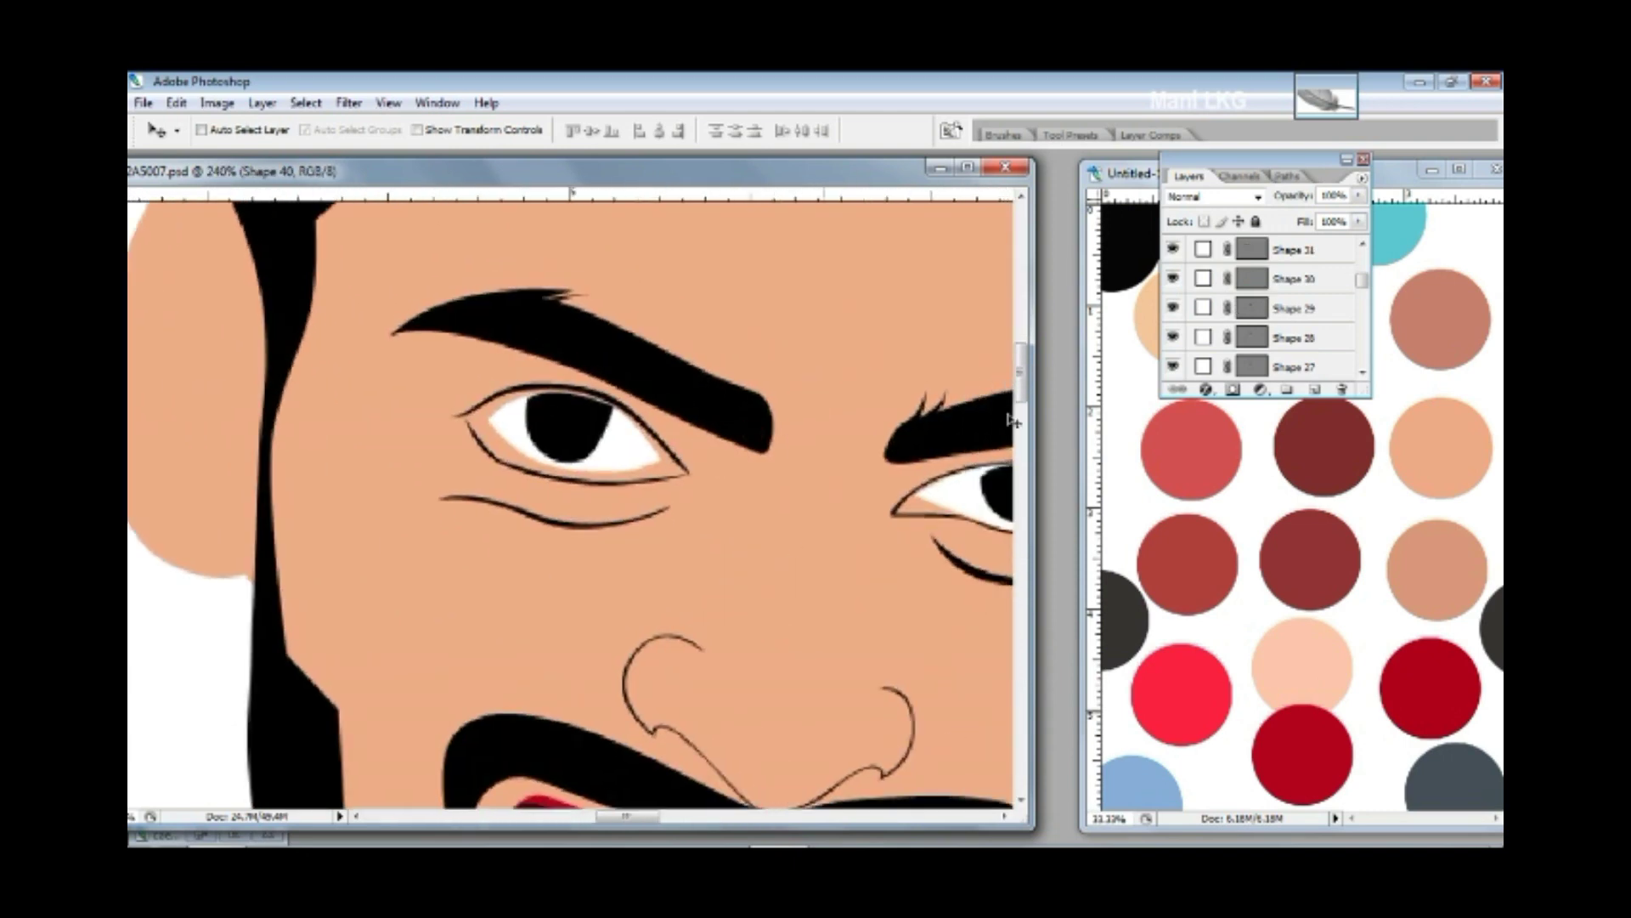
scroll(714, 484, "up", 1)
scroll(612, 590, "up", 1)
scroll(612, 591, "up", 1)
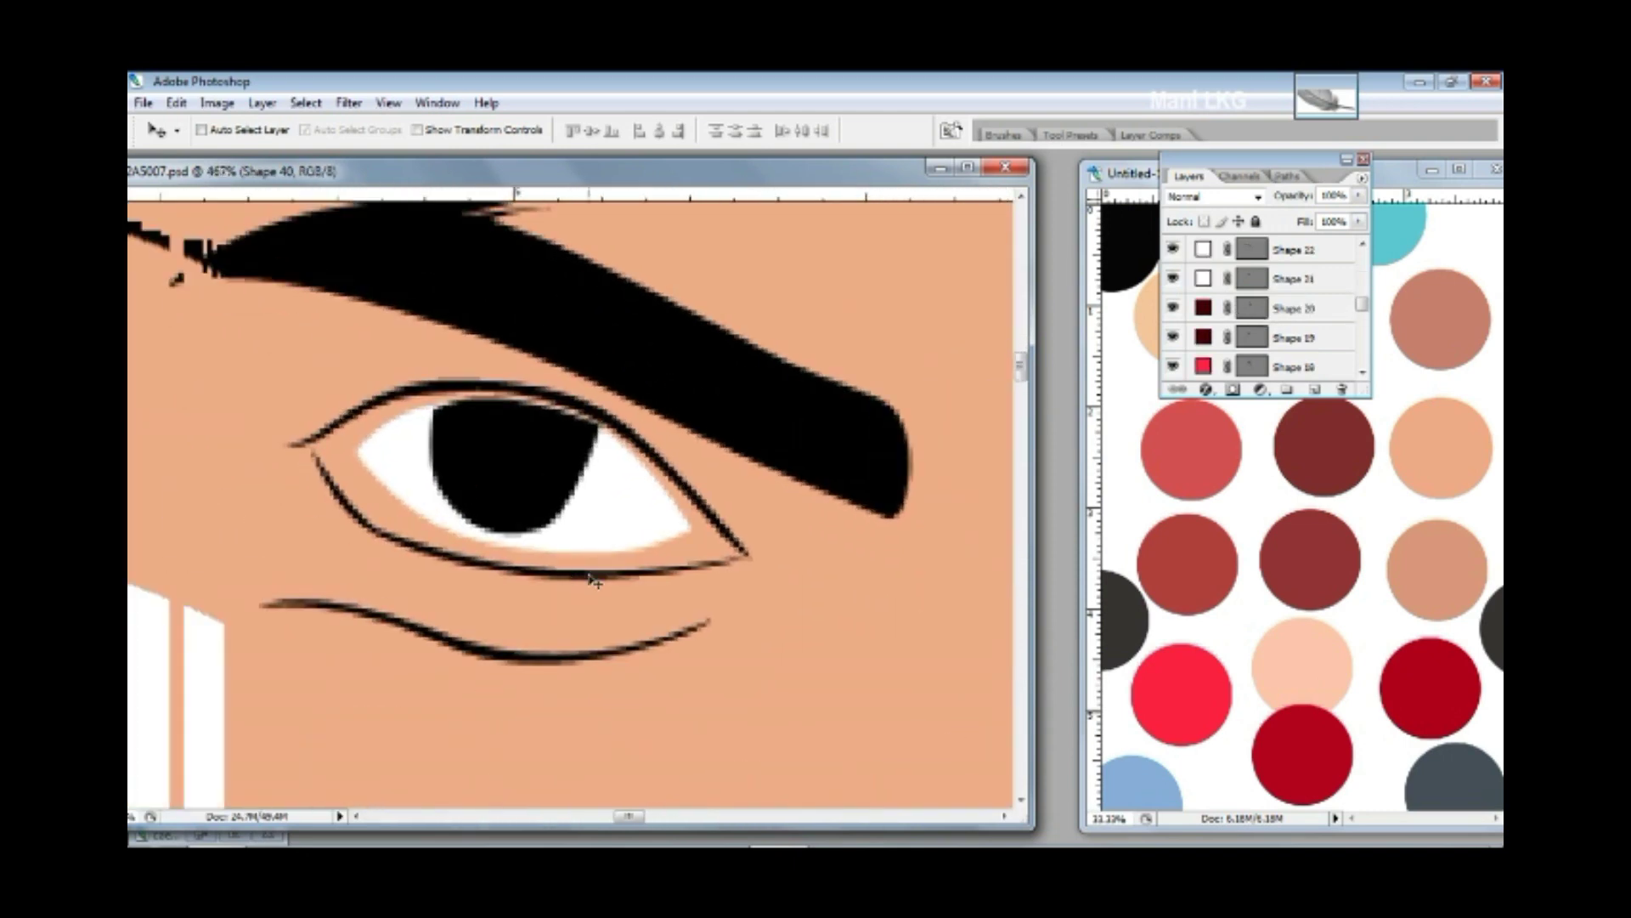
left_click(612, 591, "ctrl")
right_click(612, 590)
left_click(625, 587)
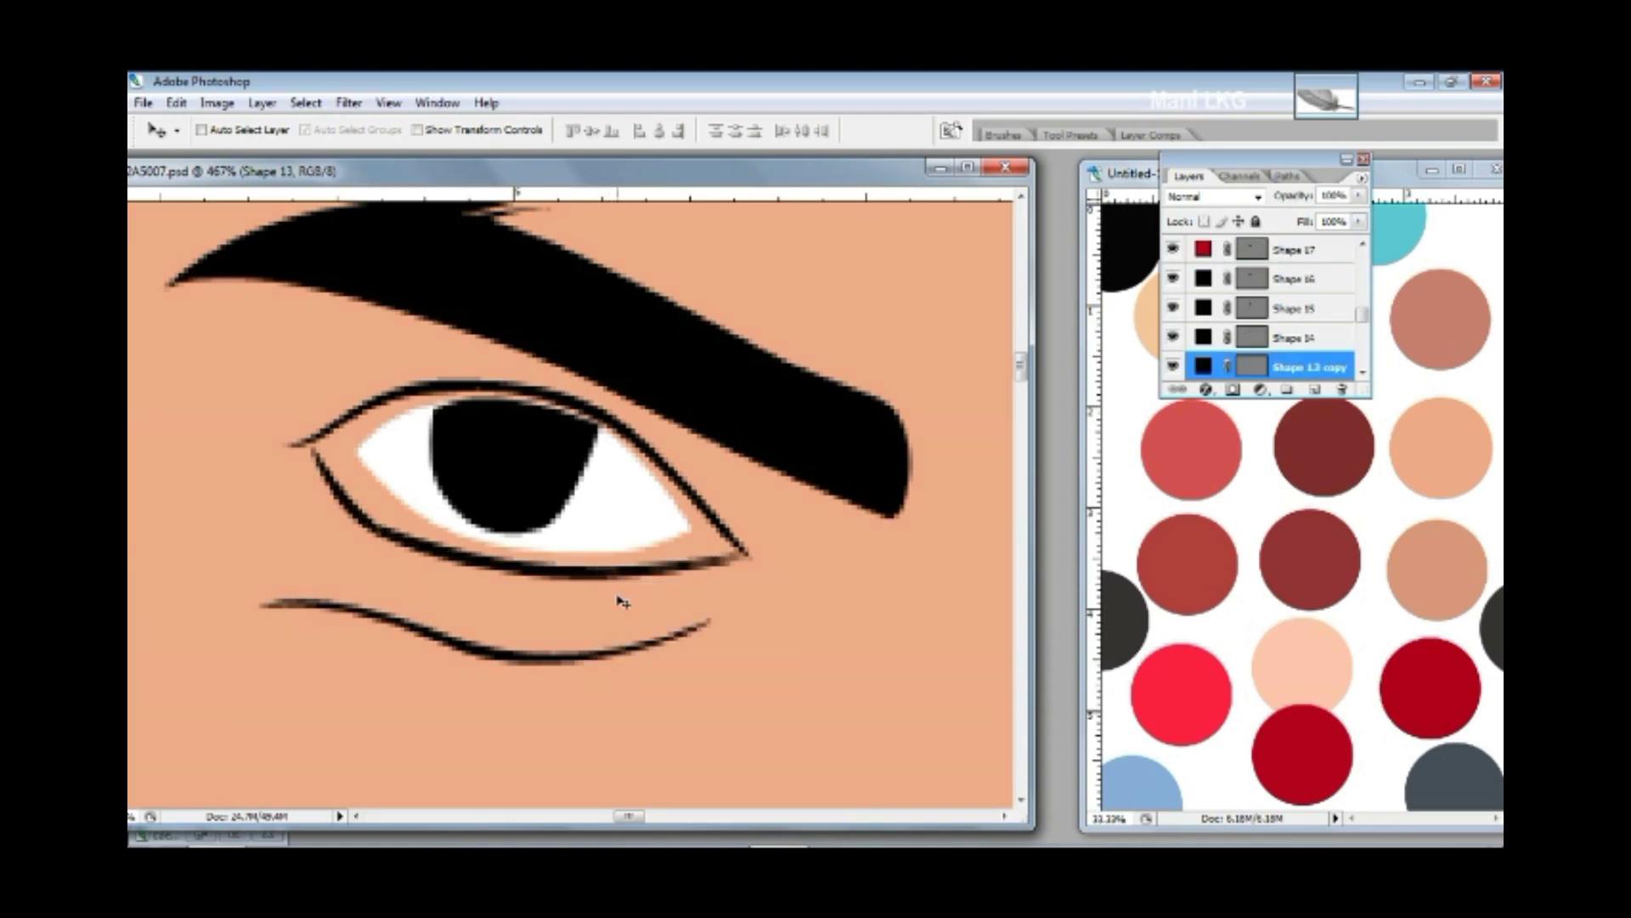
scroll(620, 592, "down", 5)
scroll(633, 565, "up", 6)
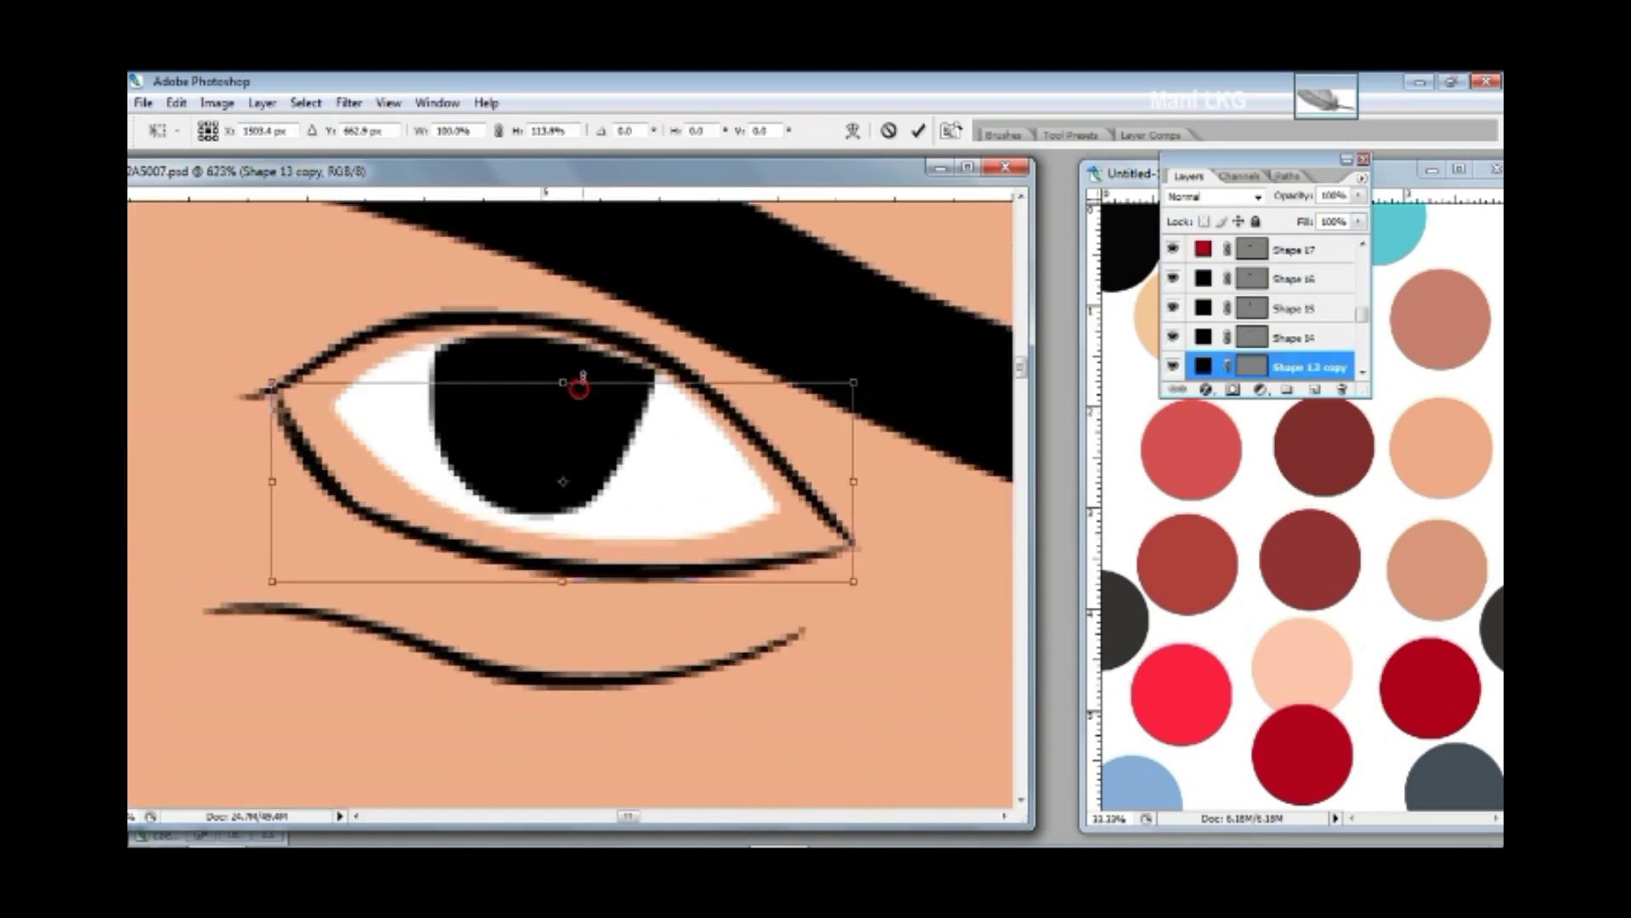
scroll(637, 495, "down", 1)
key("alt+bracketleft")
- Draw a closed black sliver along the left eye's lower lid with the Pen tool
key("p")
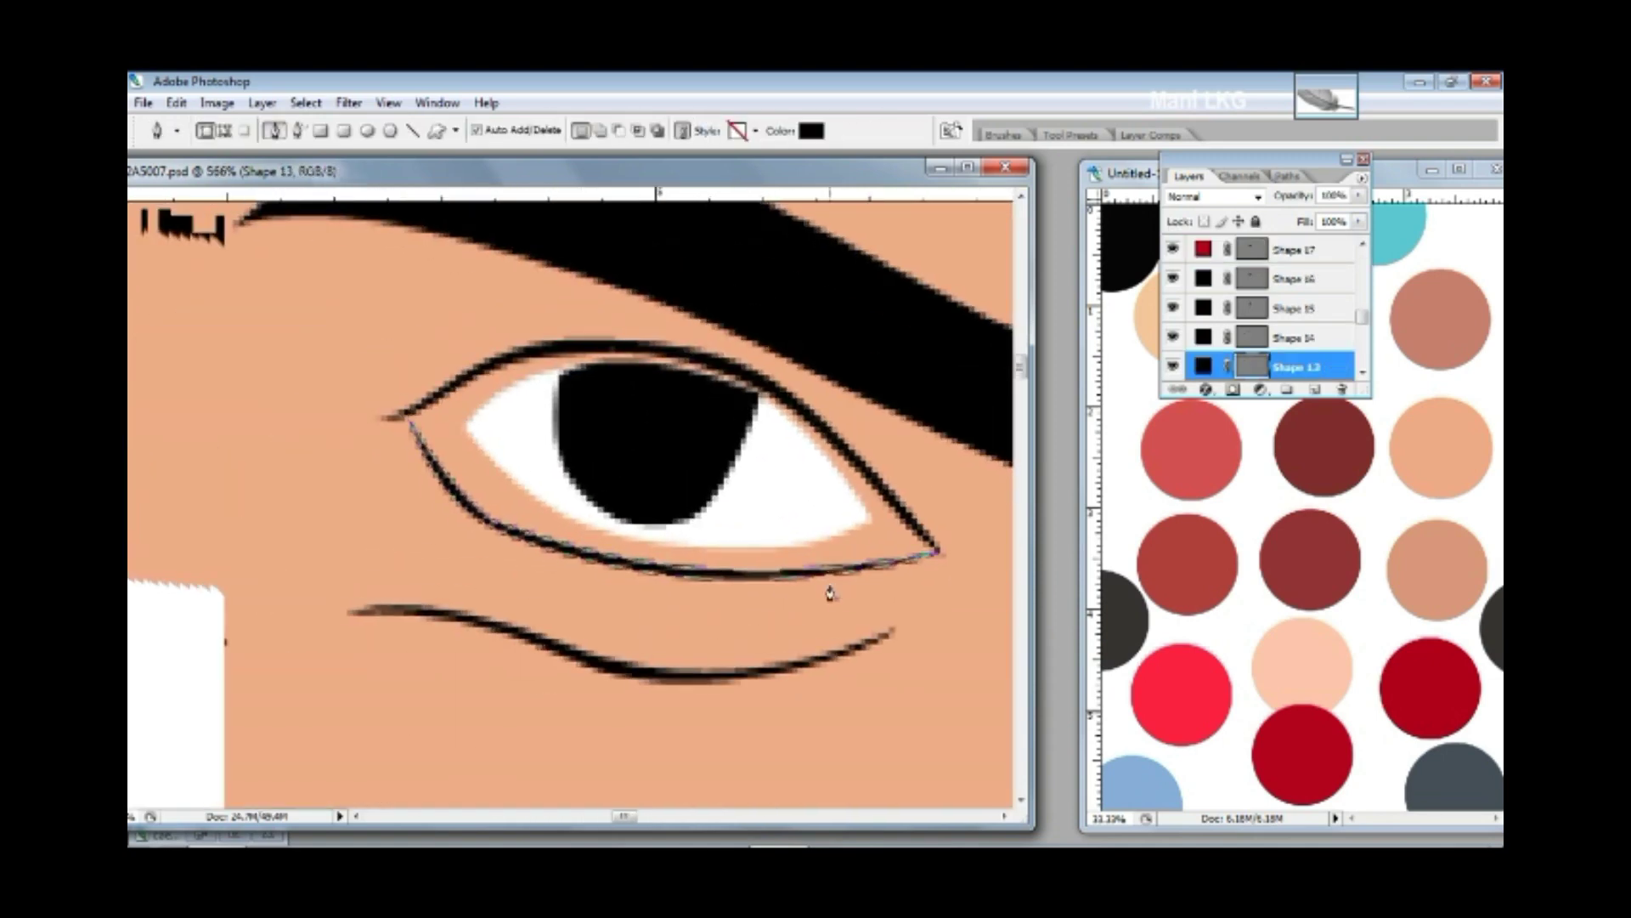
left_click(422, 413)
left_click_drag(587, 529, 718, 550)
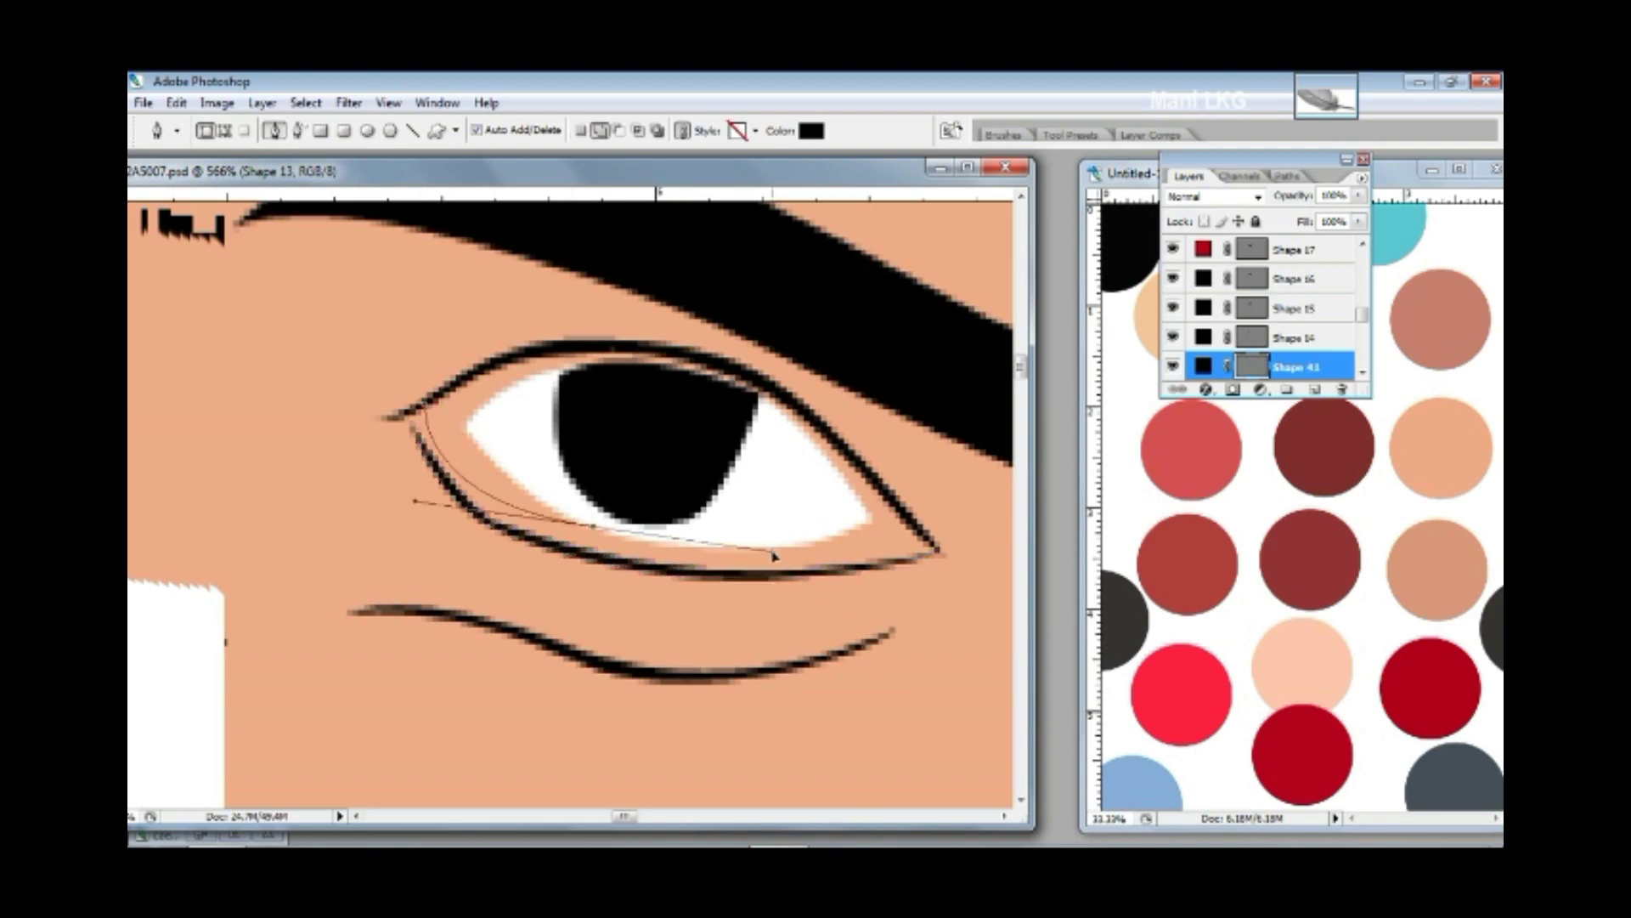
left_click(929, 551)
scroll(560, 497, "down", 2)
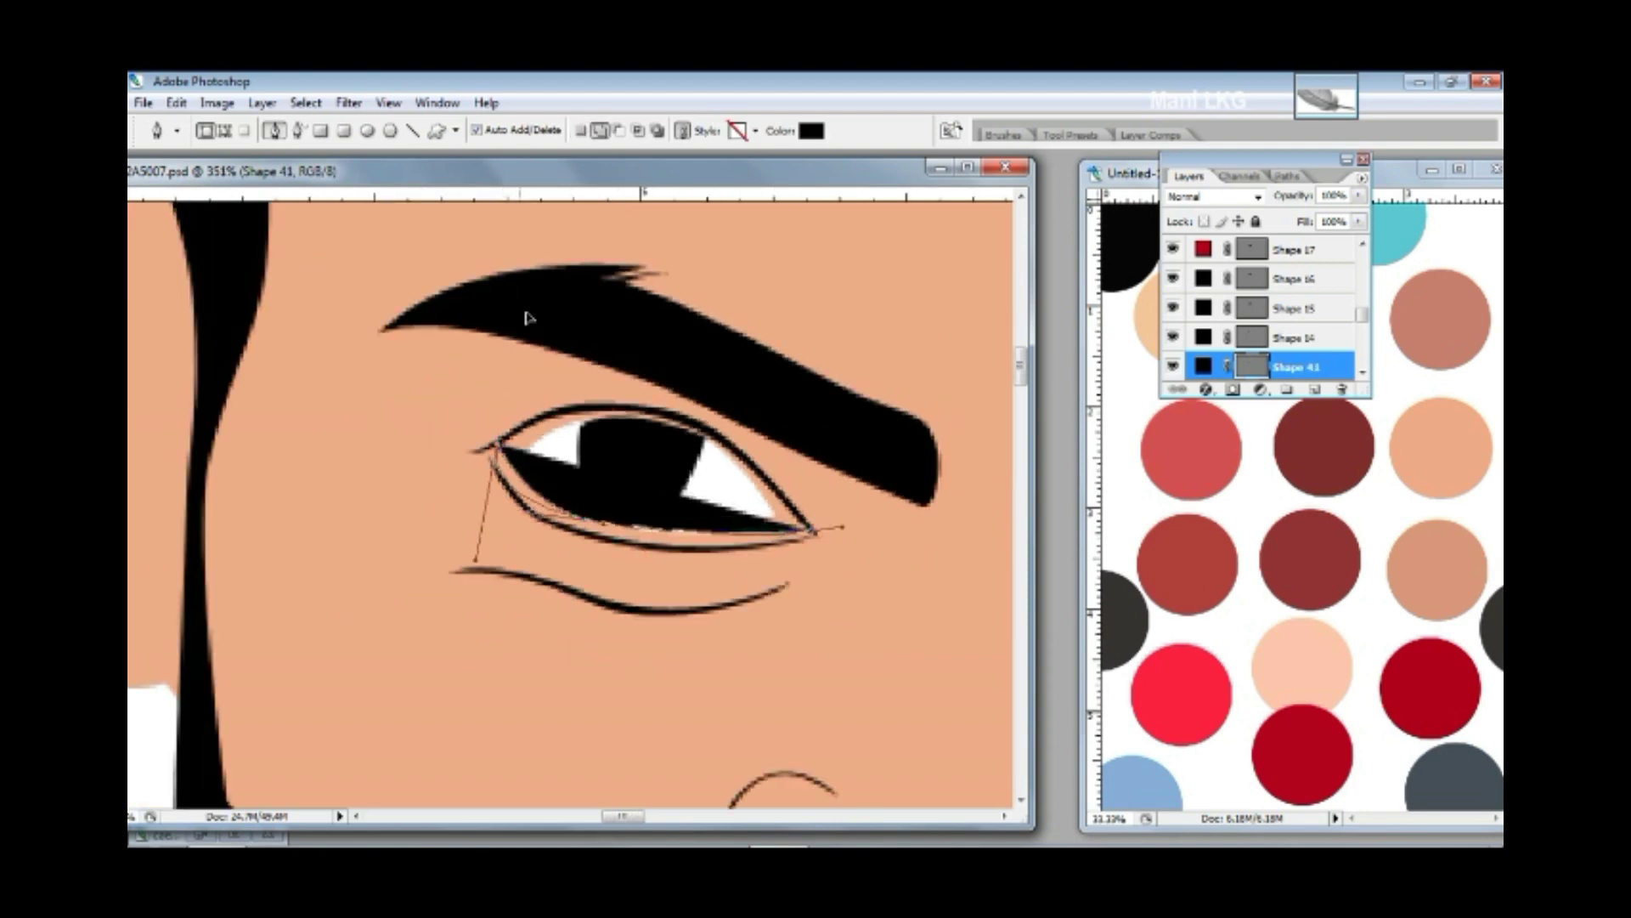
left_click(603, 522)
left_click(680, 532)
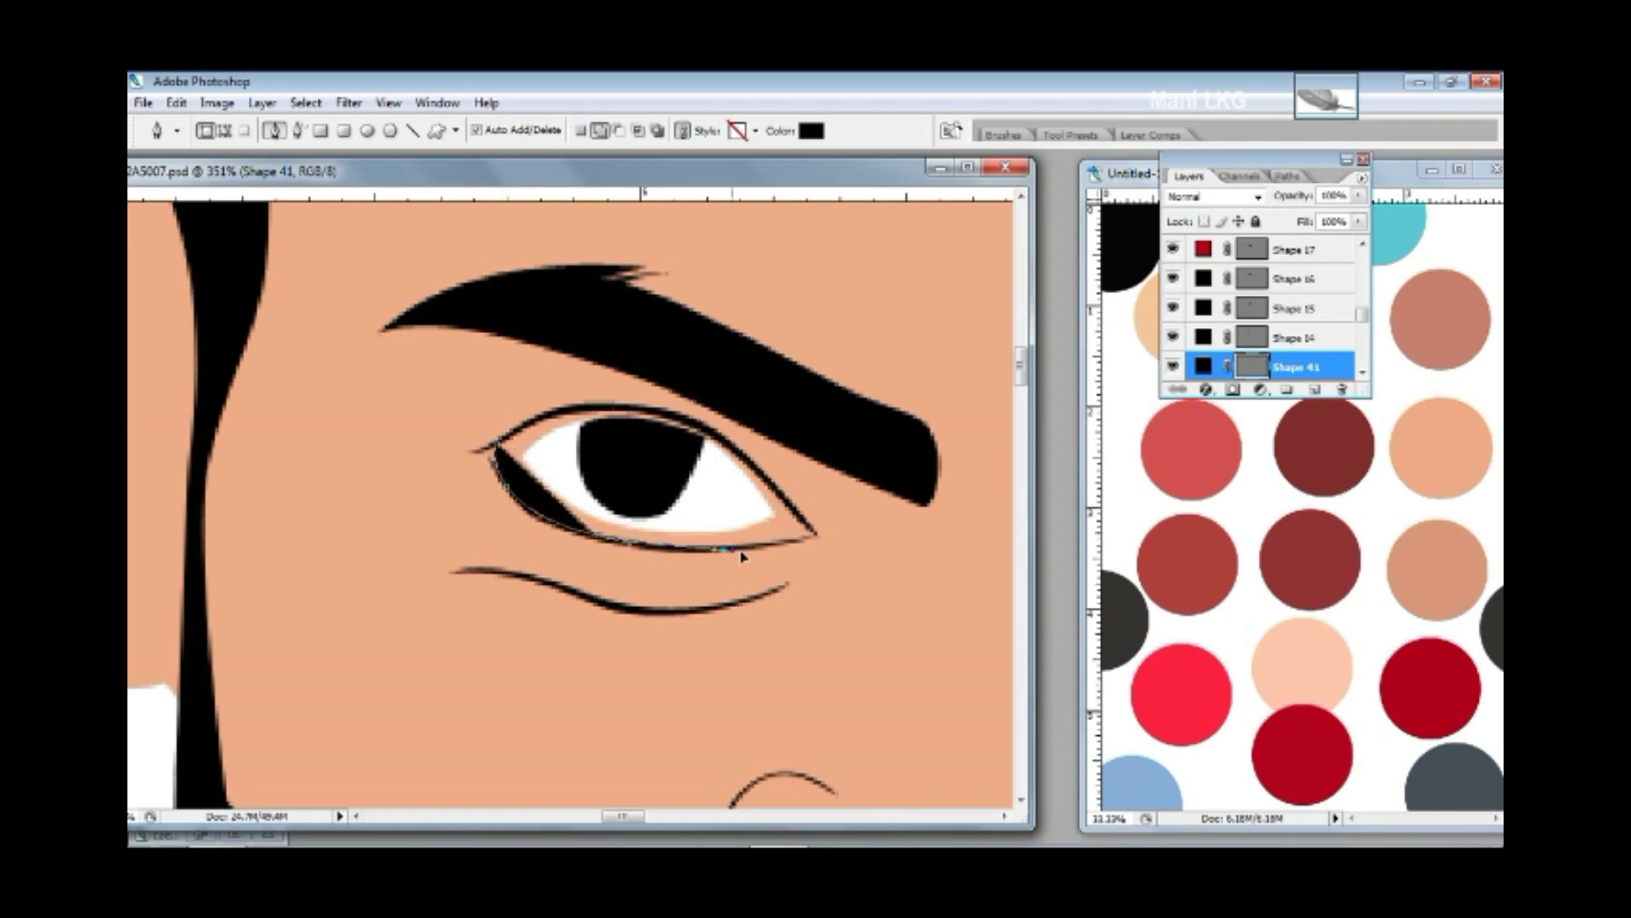
left_click(814, 534)
left_click(494, 450)
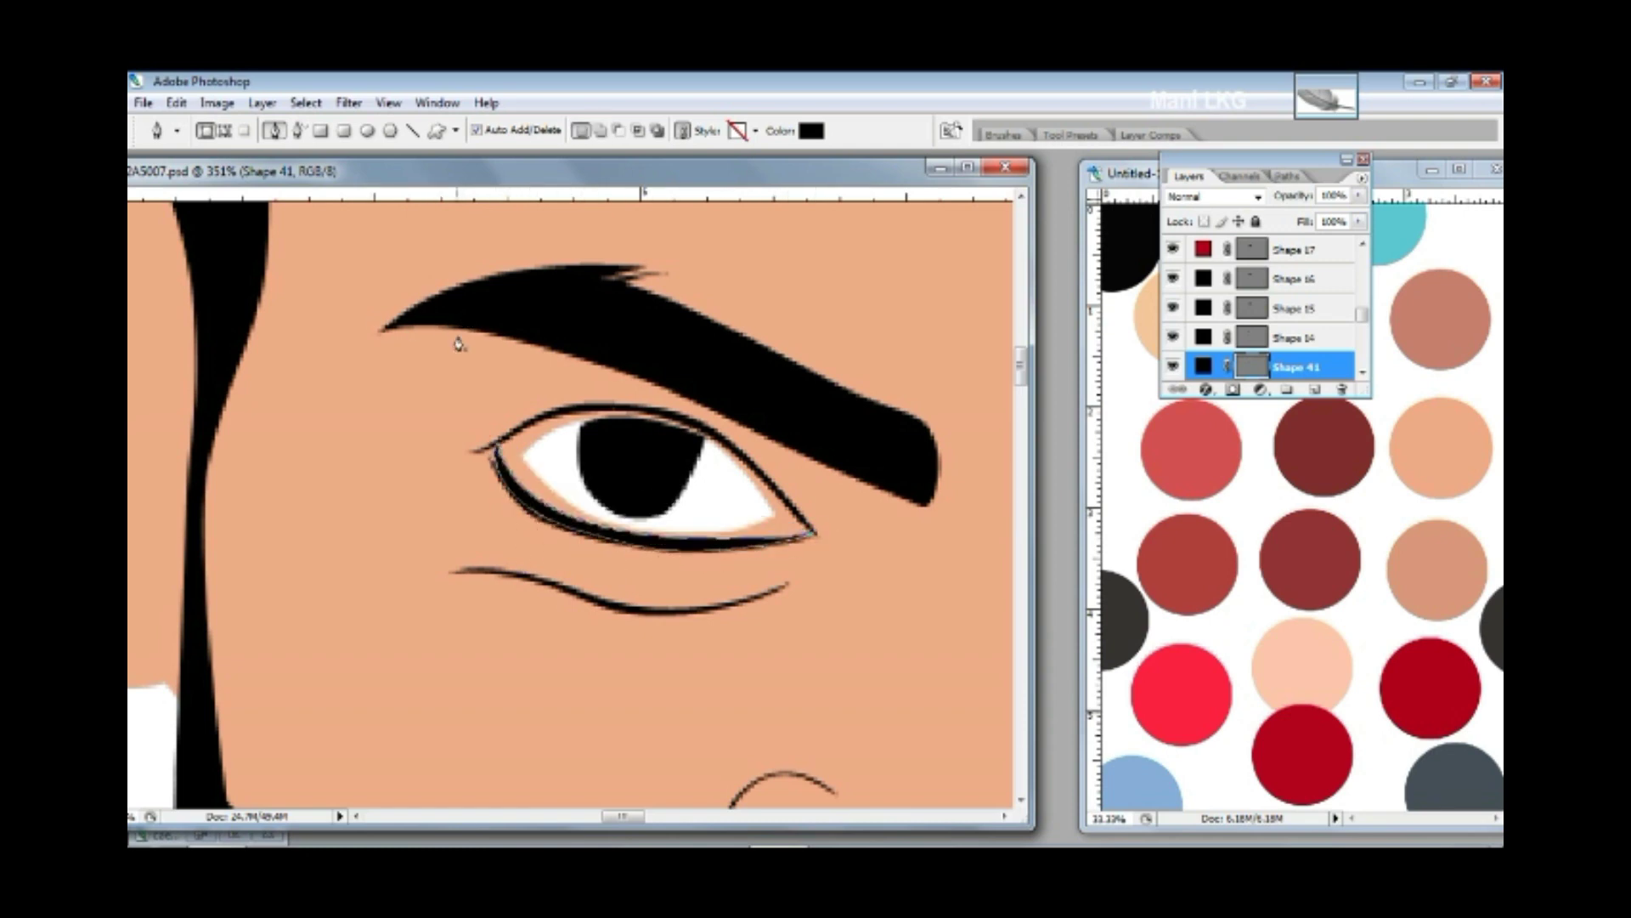
key("ctrl+0")
- Select the Shape 11 eye white layer, cancelling an accidental transform
key("v")
left_click(932, 535, "ctrl")
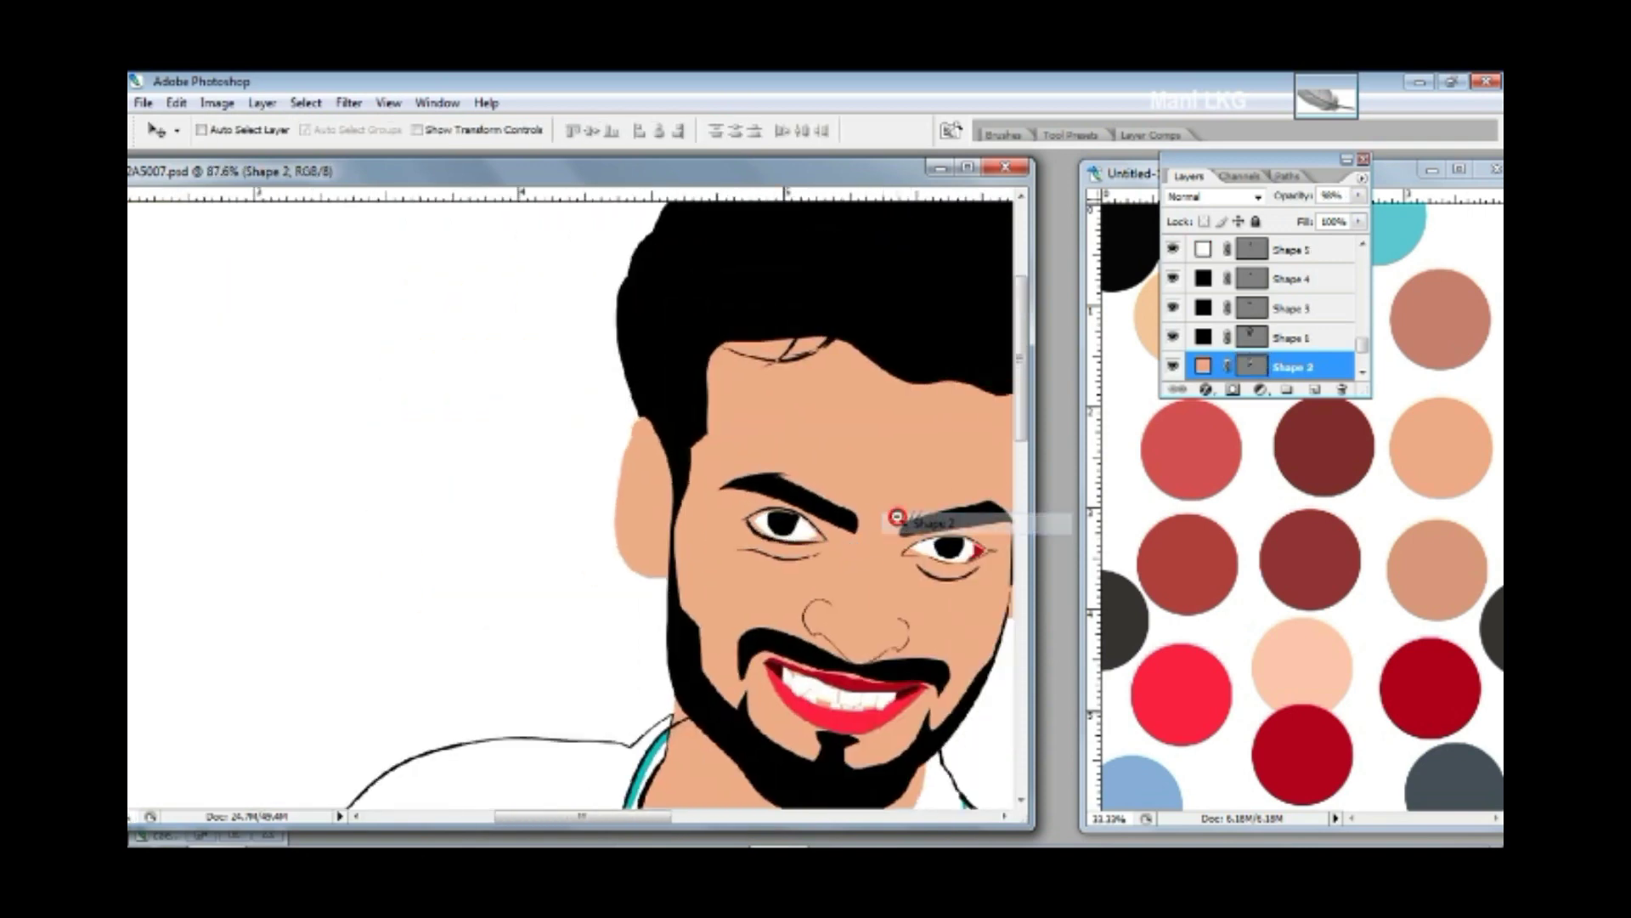
scroll(850, 527, "up", 2)
scroll(849, 527, "up", 2)
scroll(765, 544, "up", 1)
left_click(731, 549, "ctrl")
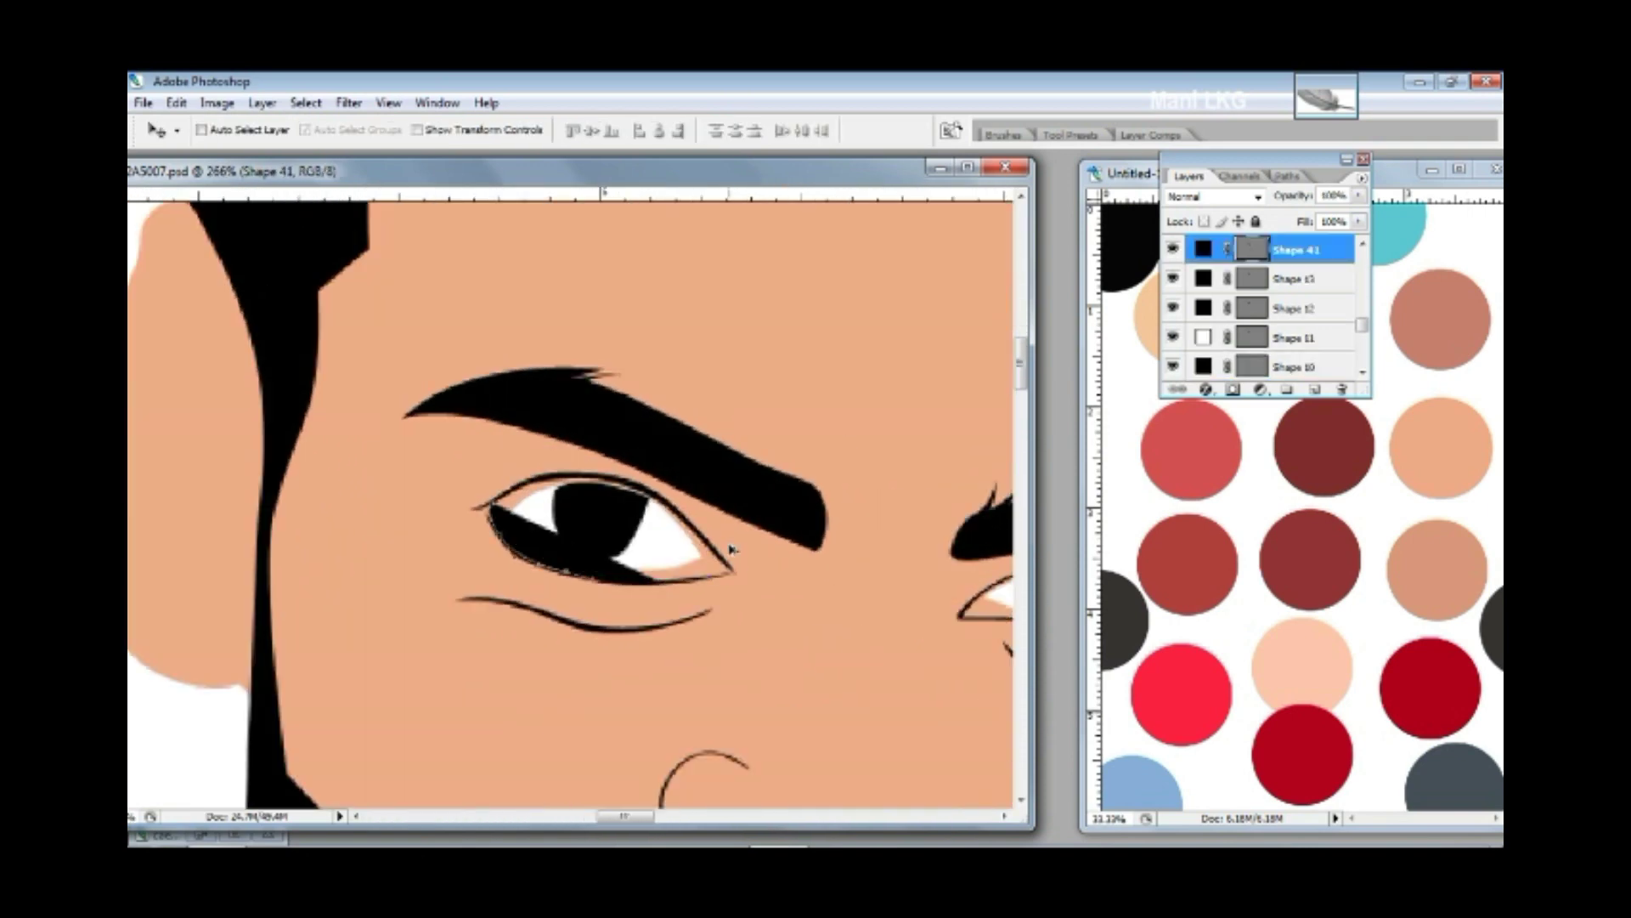
scroll(788, 567, "up", 1)
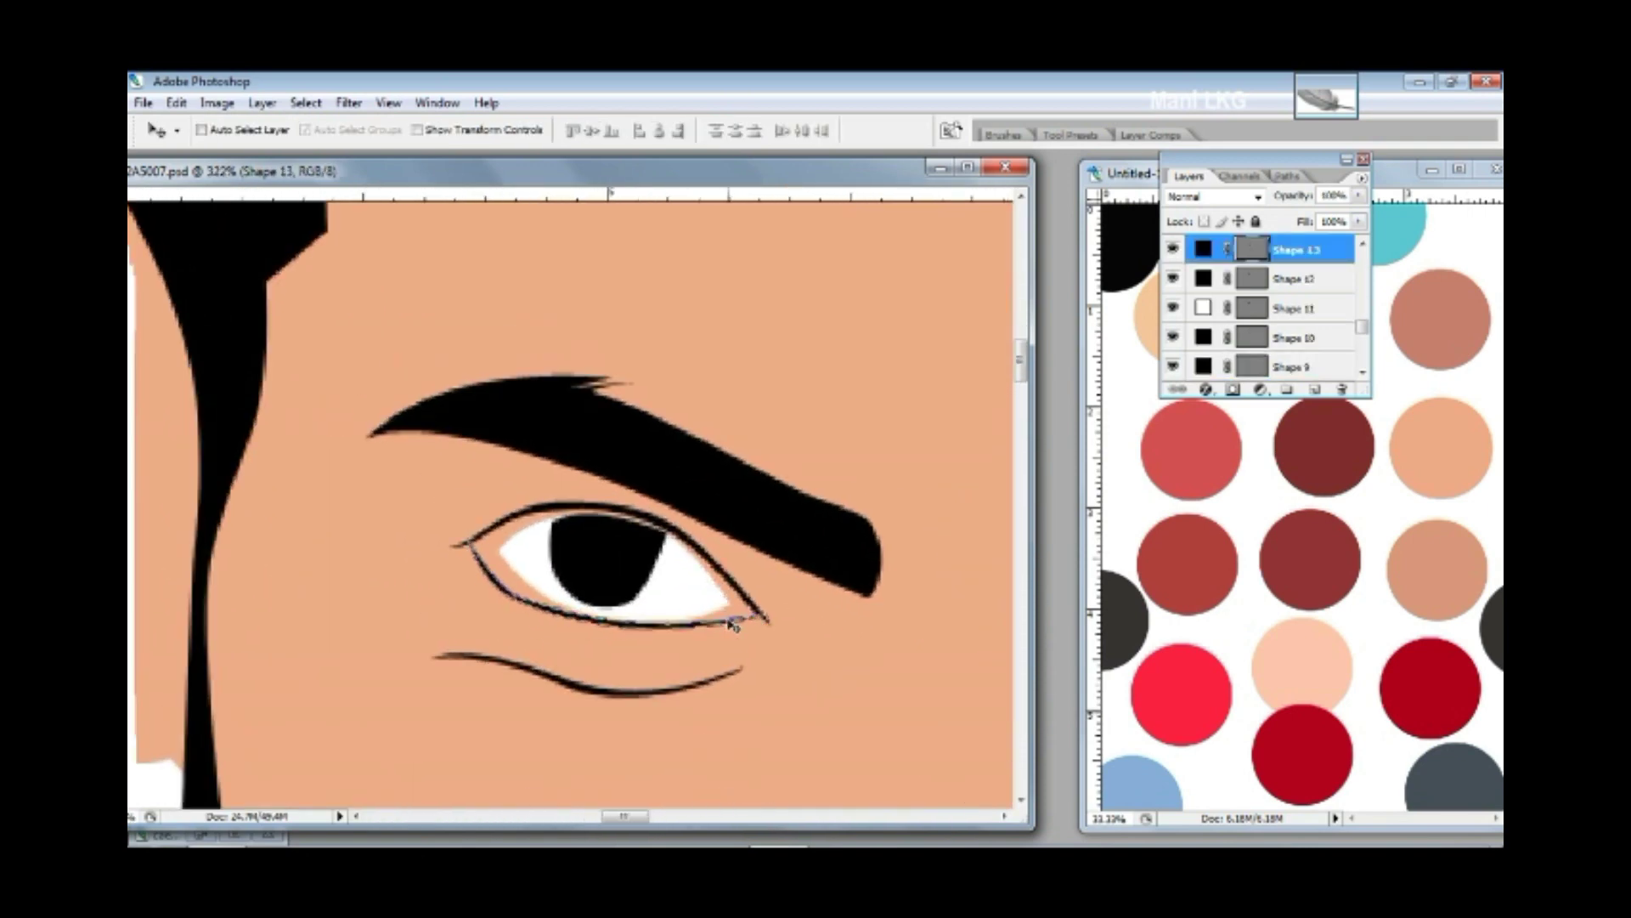
right_click(667, 599)
left_click(706, 608)
key("ctrl+t")
right_click(727, 284)
key("Escape")
scroll(702, 609, "up", 2)
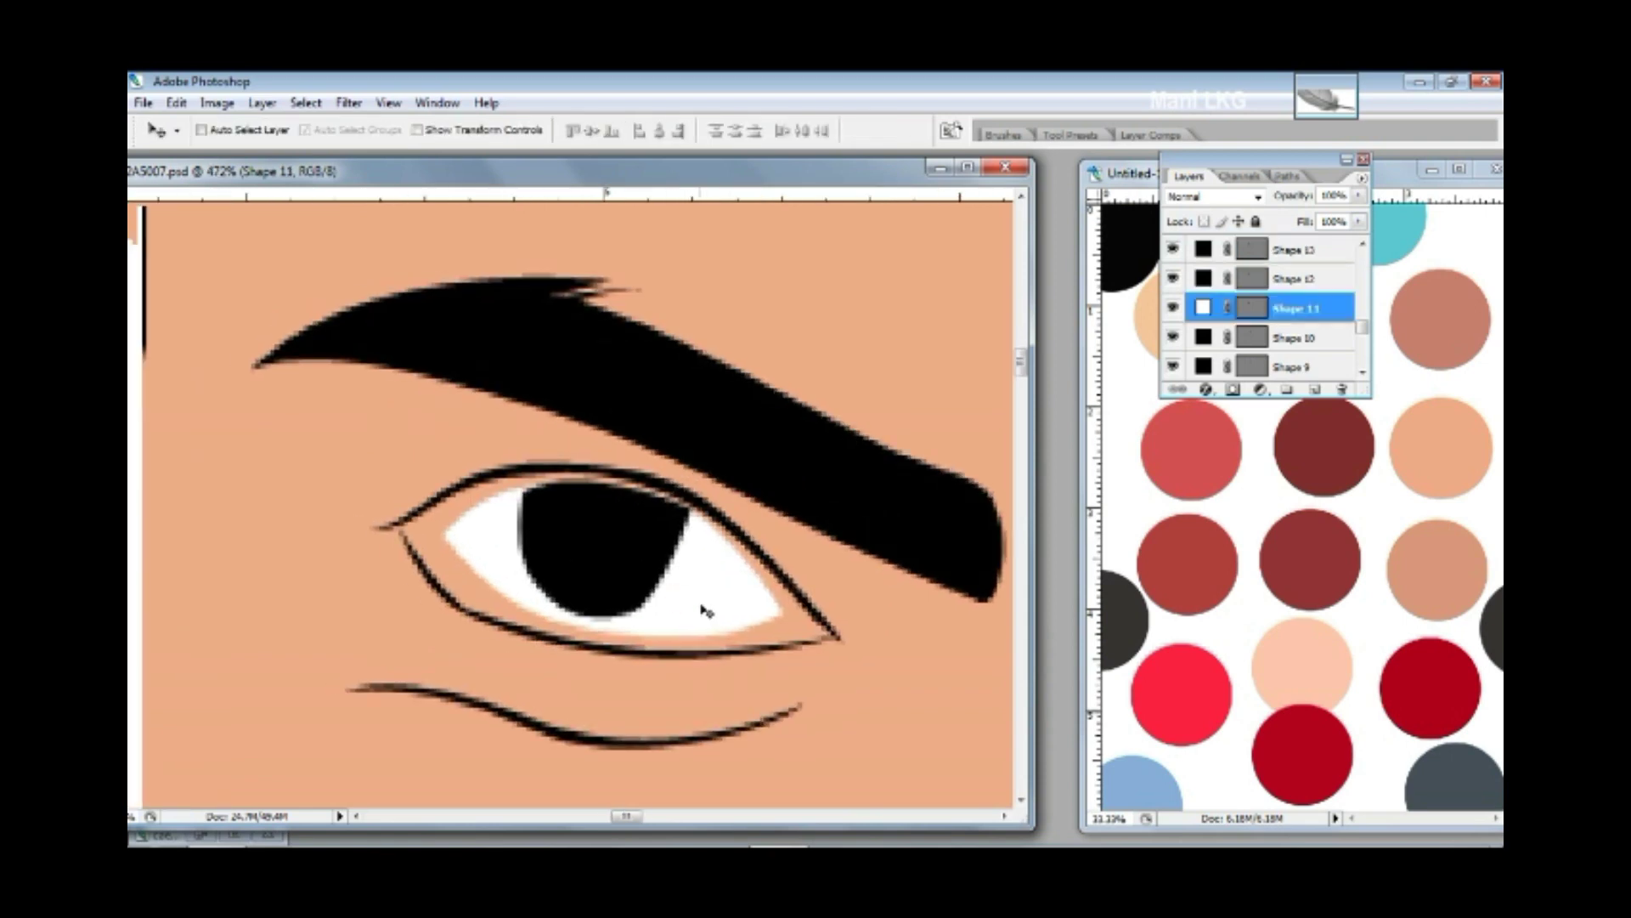
- Draw a curved corner shape over the eye white with the Pen tool and fill it white
key("p")
left_click(810, 641)
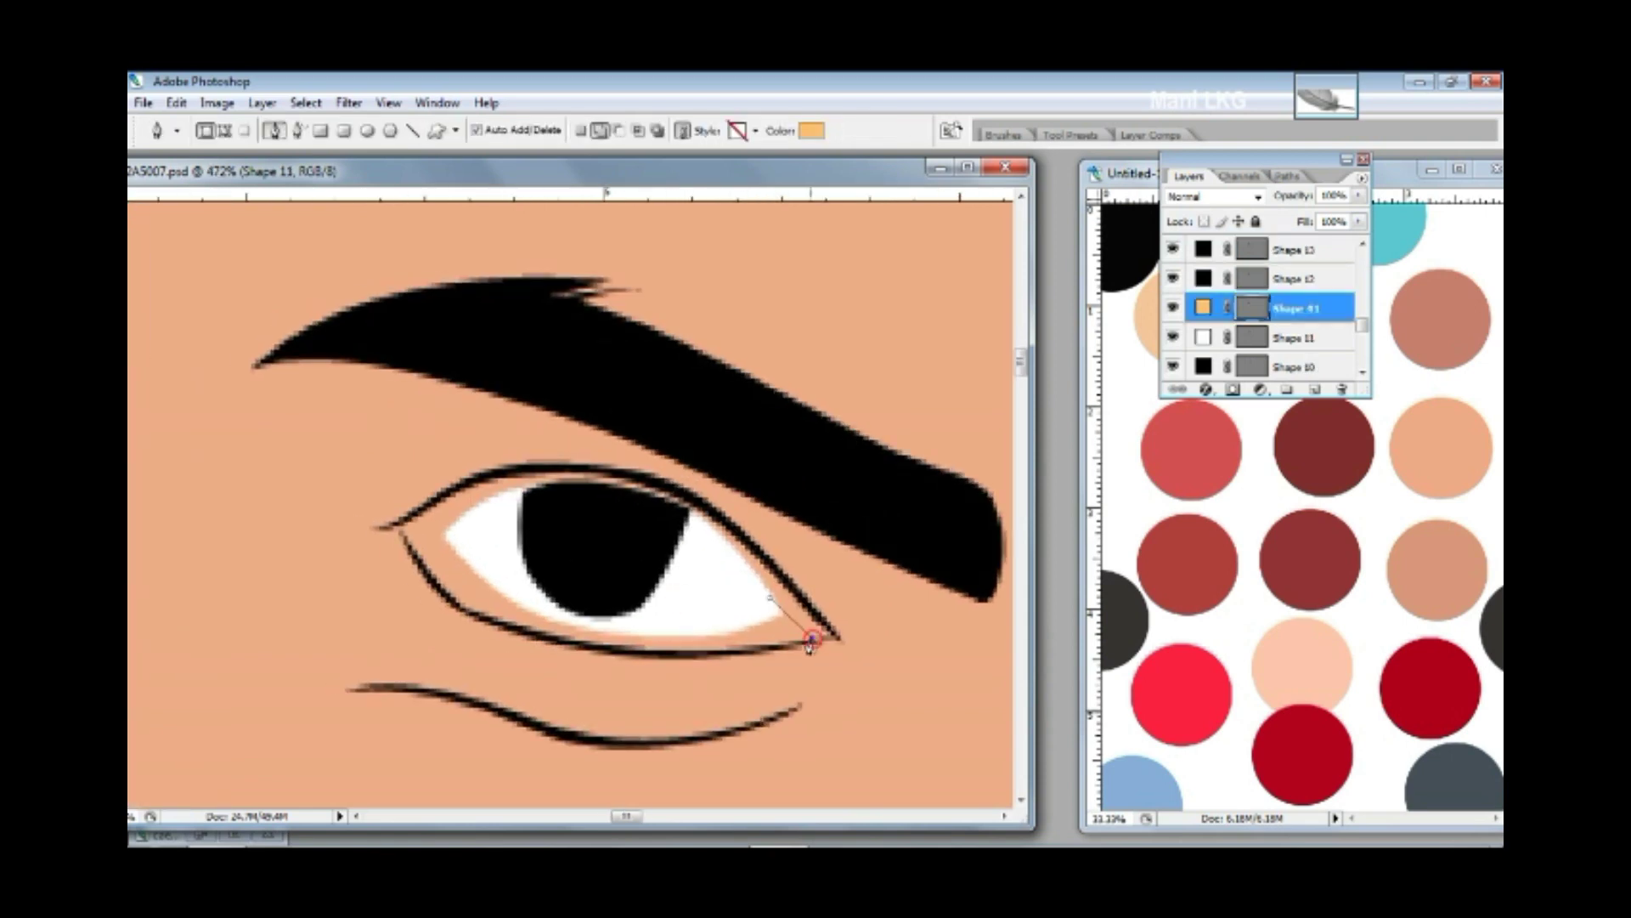
mouse_move(409, 530)
left_mouse_down()
mouse_move(386, 434)
mouse_move(340, 362)
left_mouse_up()
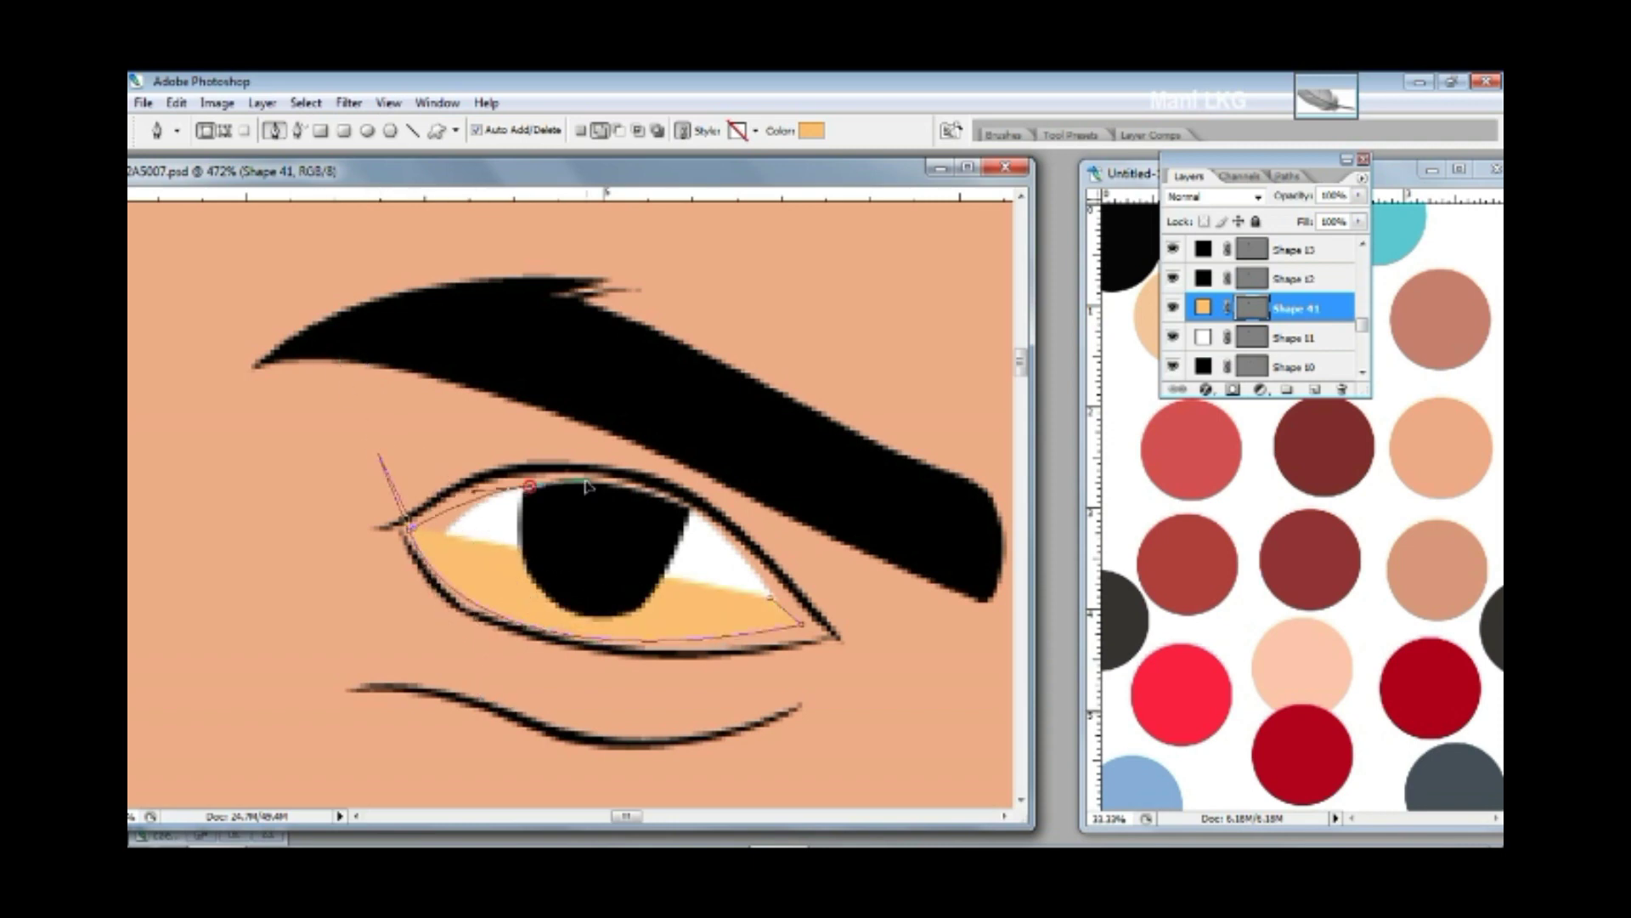
left_click_drag(588, 486, 742, 557)
double_click(1204, 307)
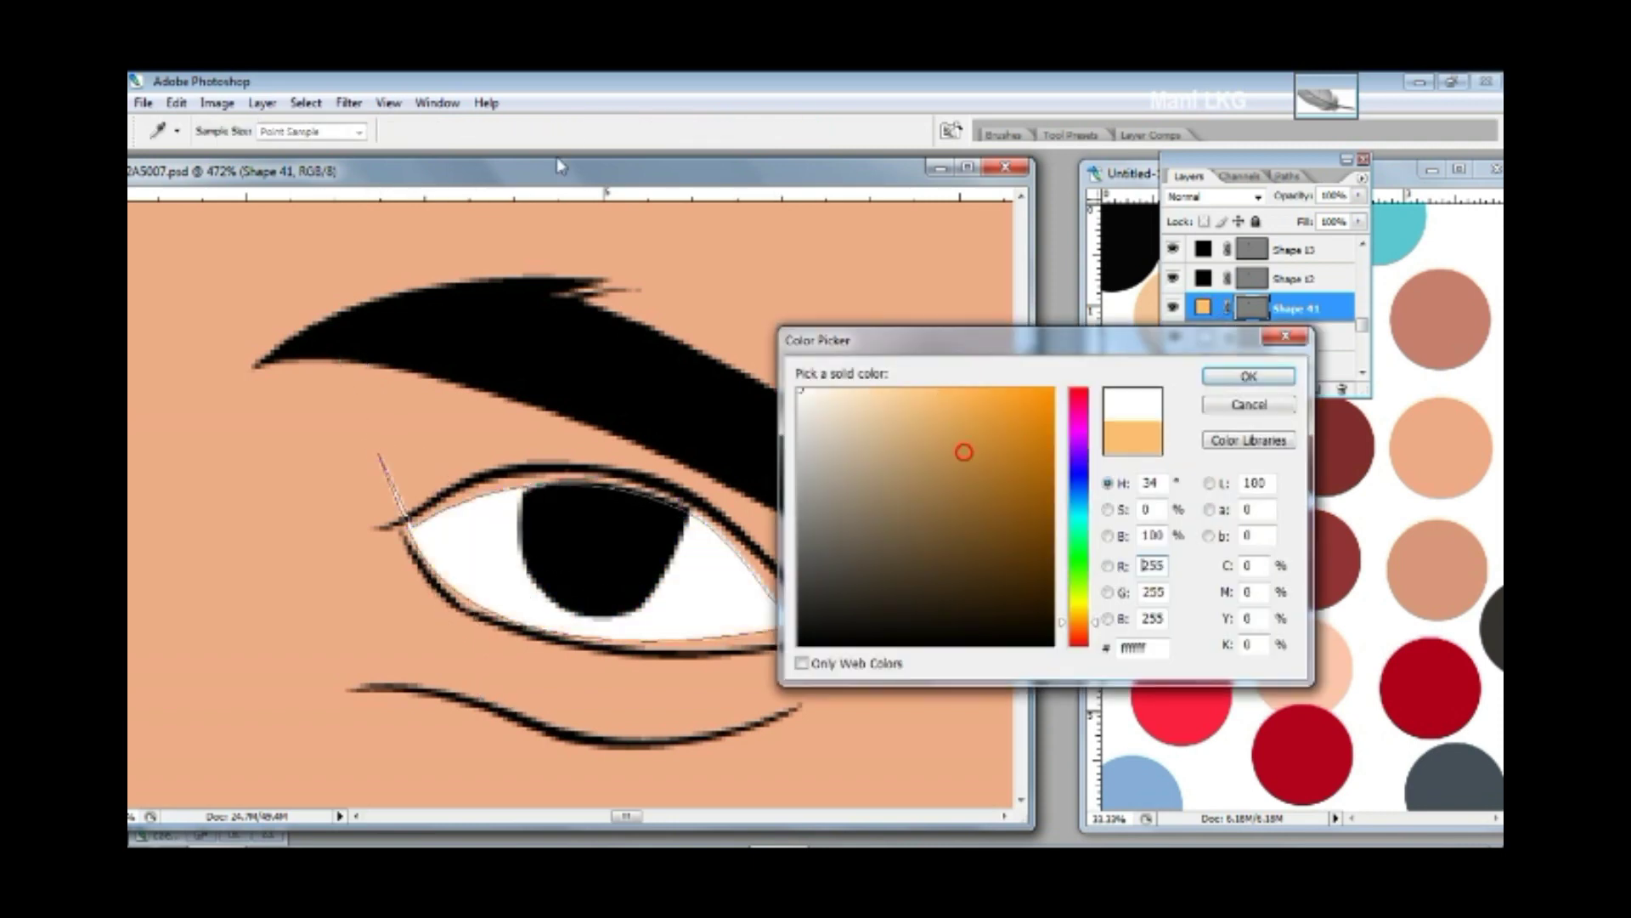
left_click(803, 384)
left_click(1249, 371)
key("ctrl+alt+z")
key("ctrl+alt+z")
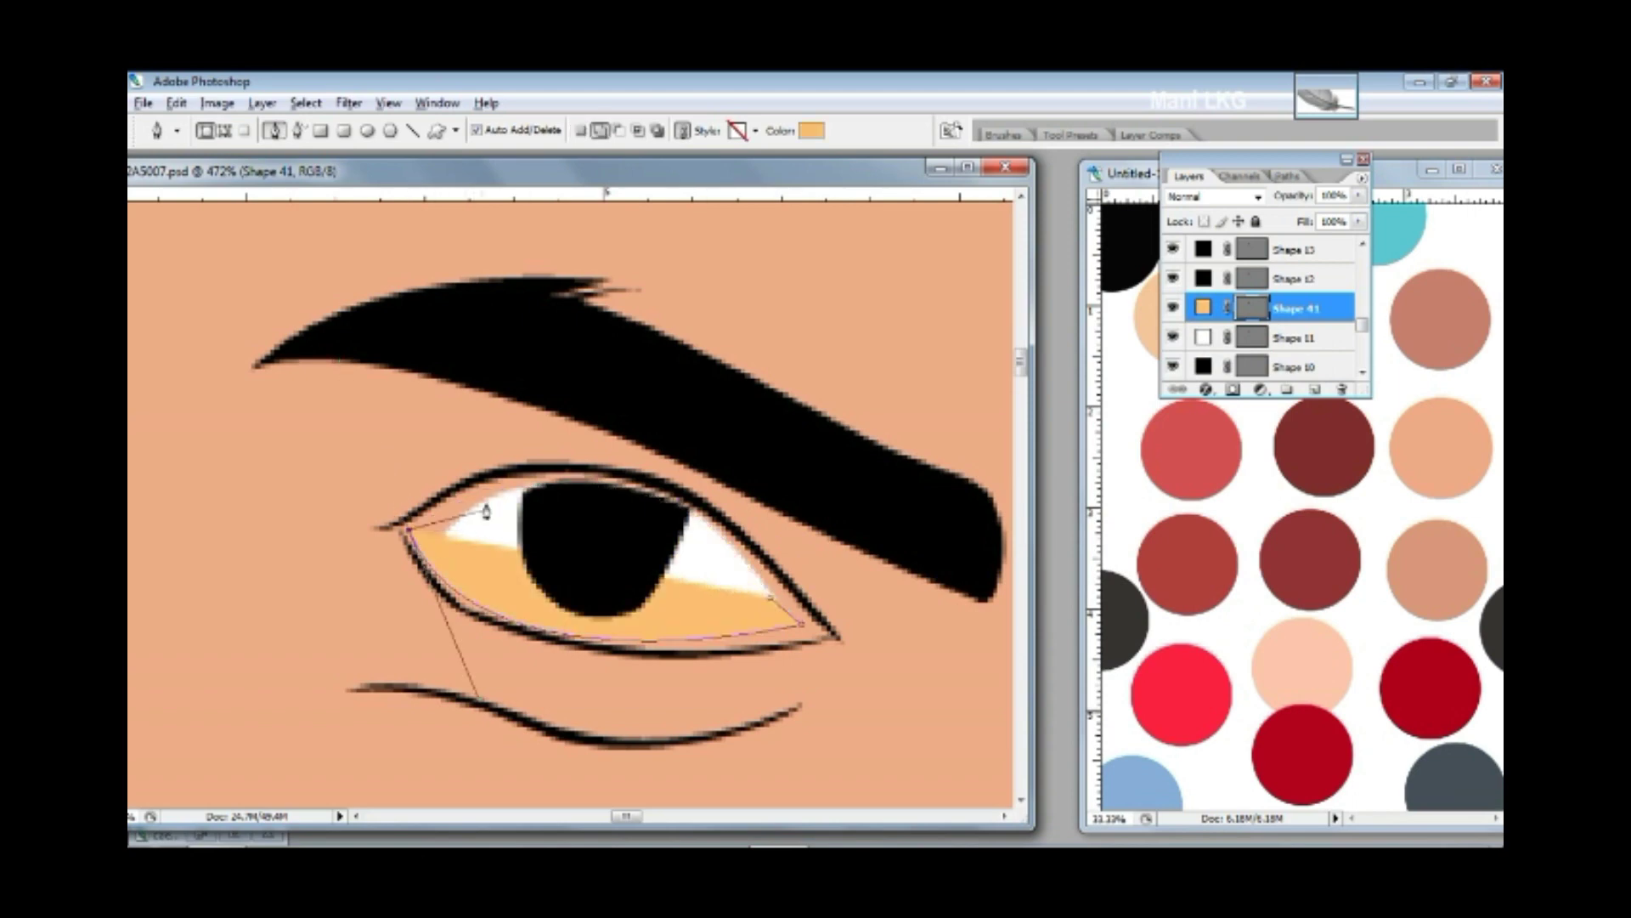
left_click_drag(486, 510, 770, 612)
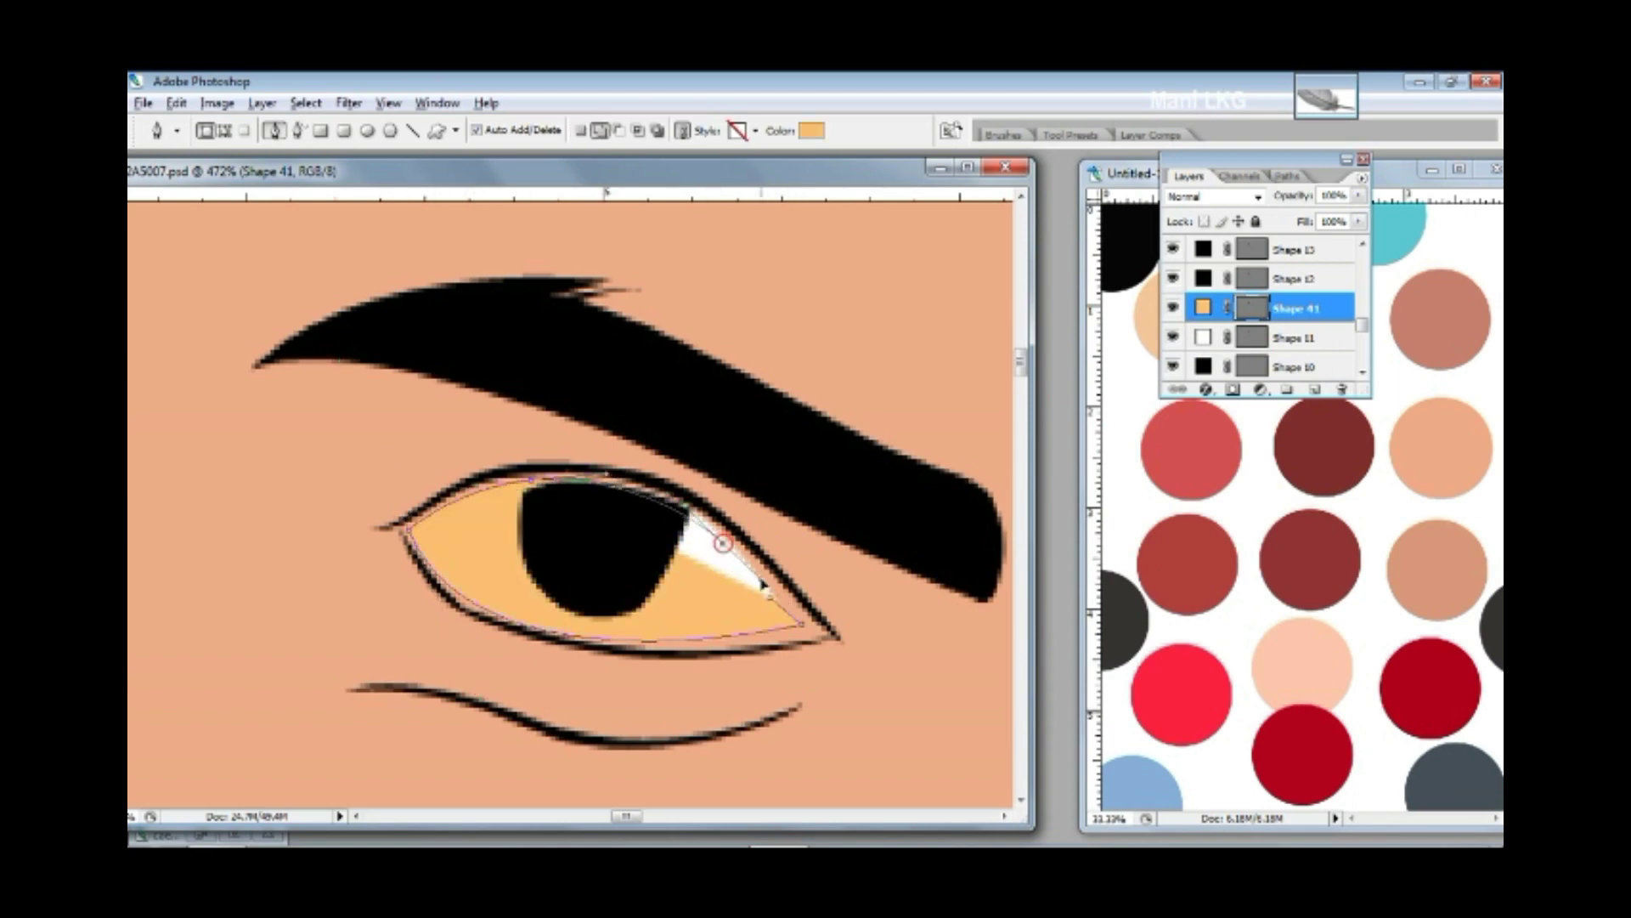
double_click(1204, 307)
left_click(808, 385)
left_click(1249, 375)
- Draw another small shape at the eye corner and change its fill colour
left_click_drag(903, 557, 682, 467)
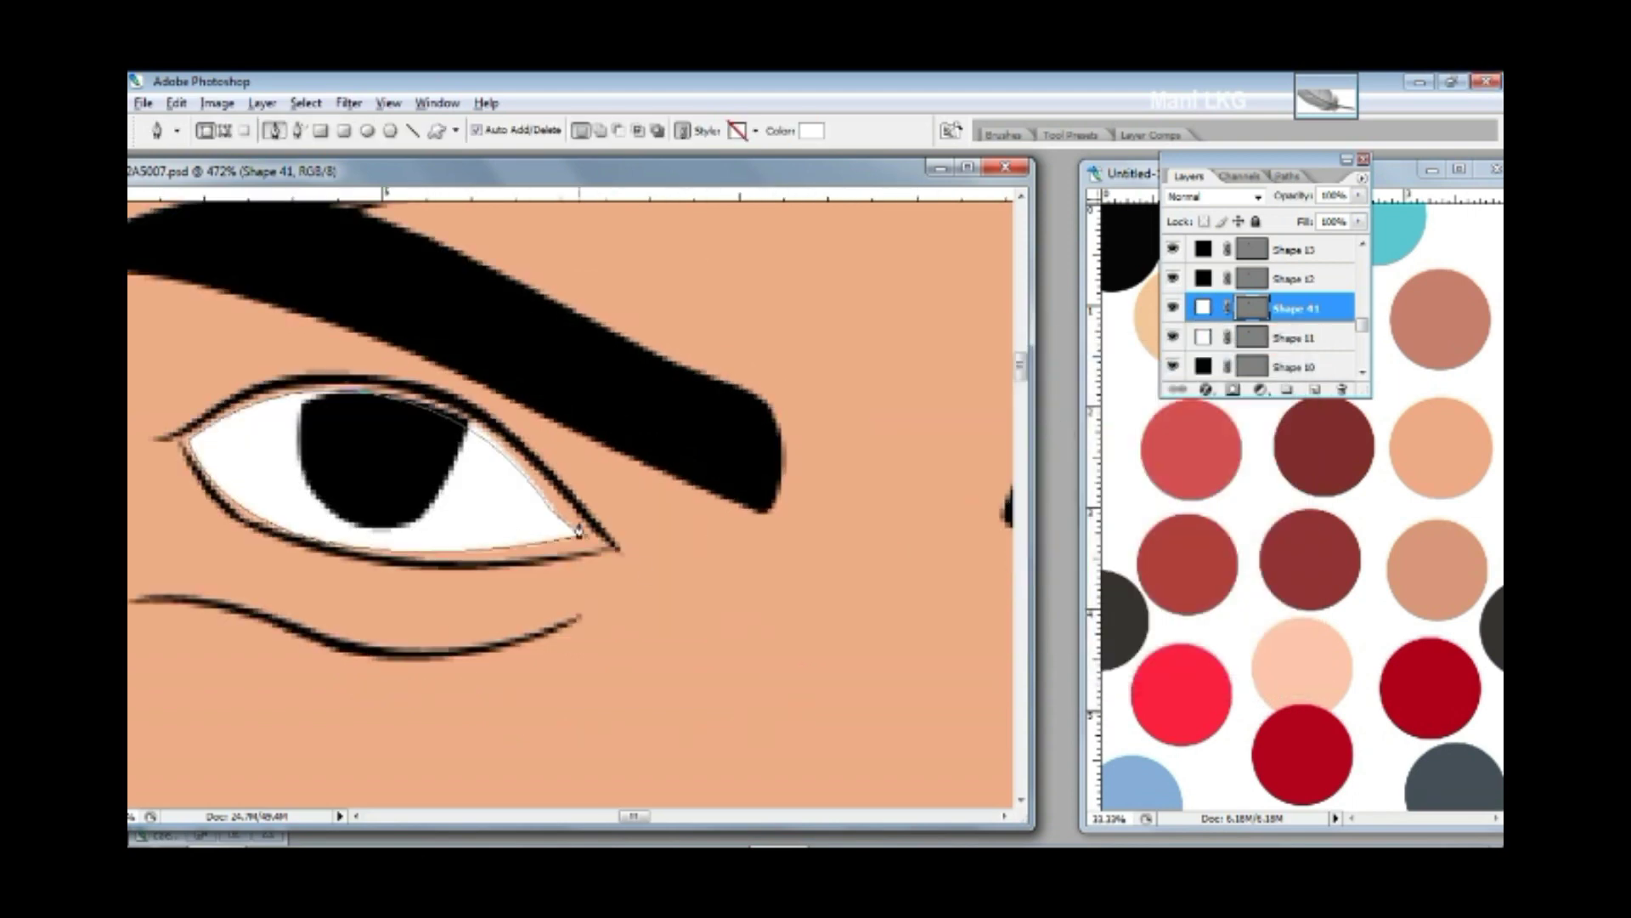
left_click(554, 545)
left_click_drag(618, 557, 781, 567)
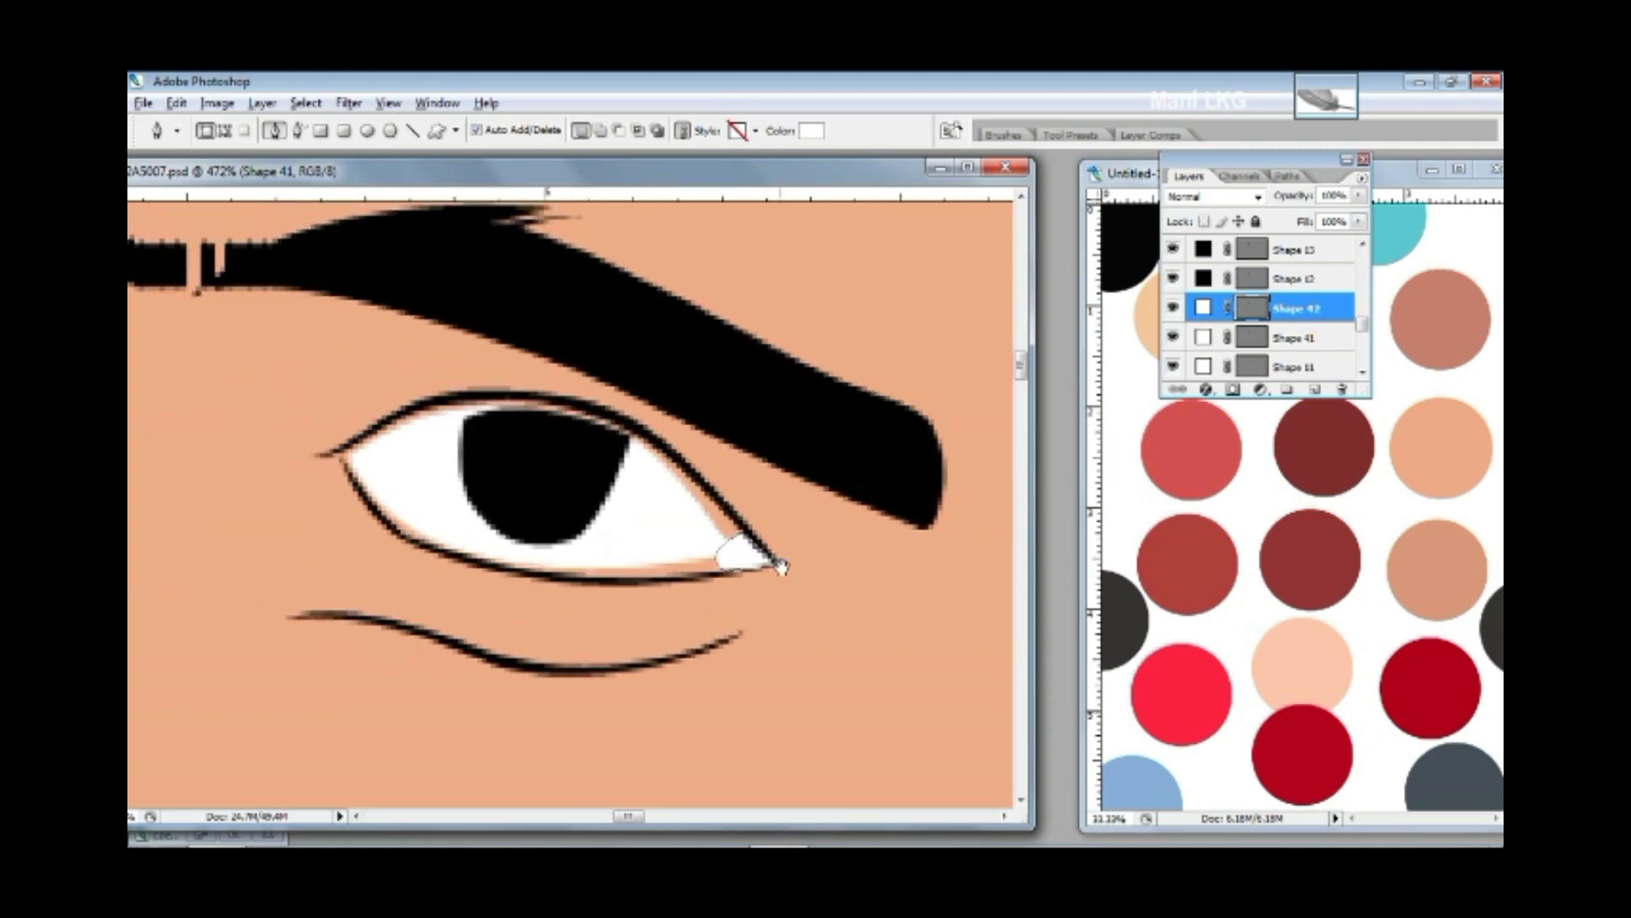
left_click(1171, 301)
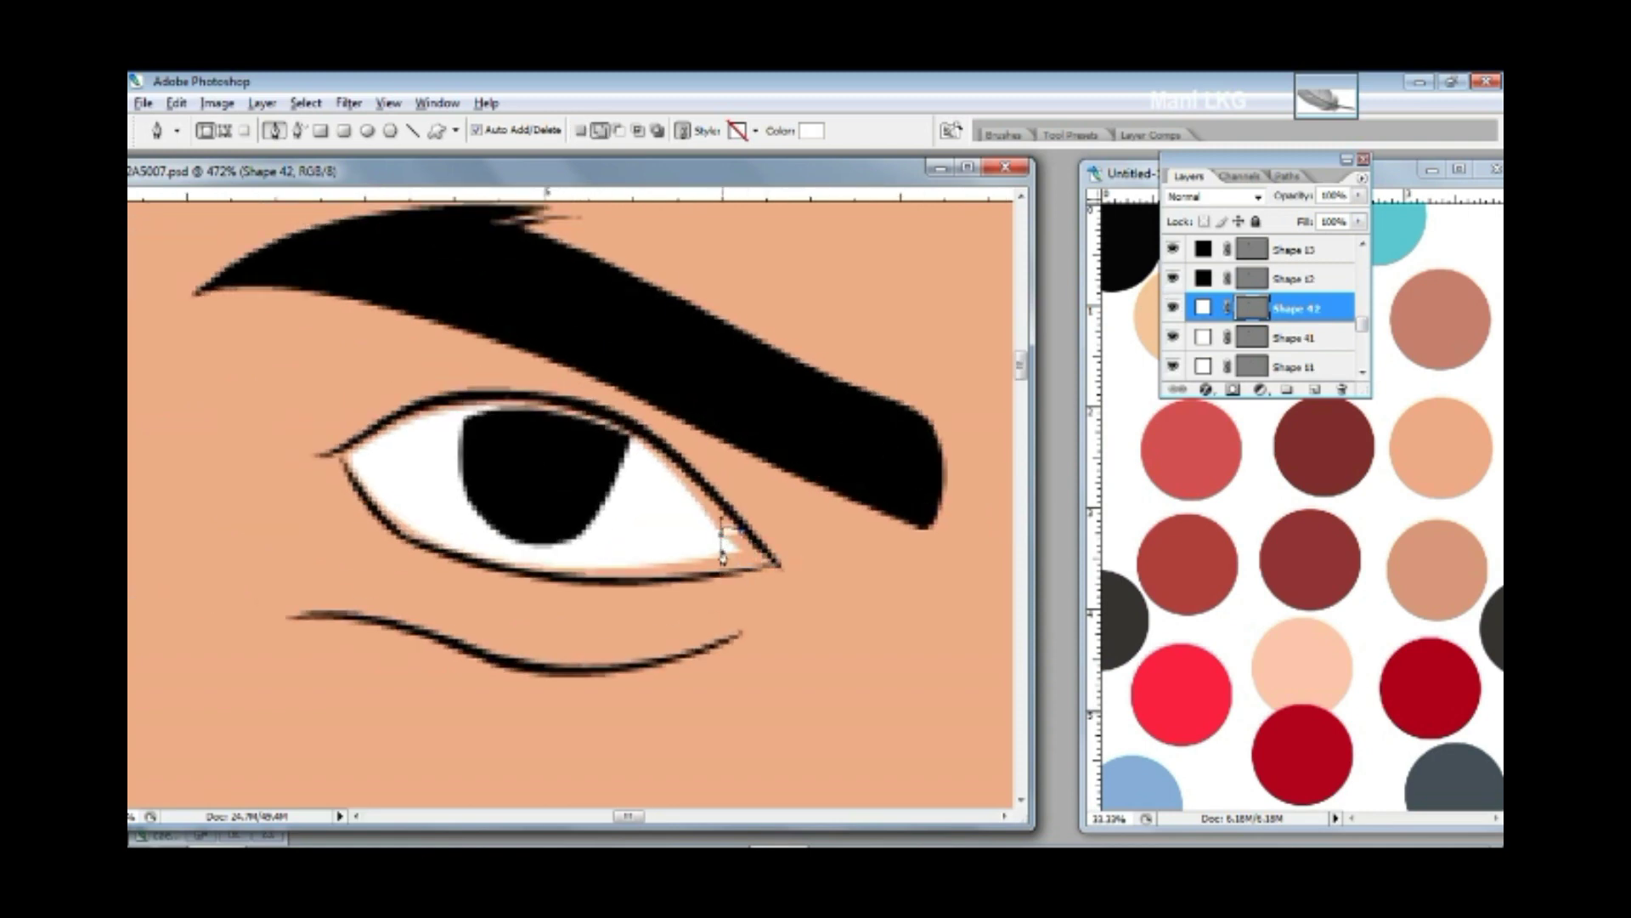
double_click(1203, 308)
- Fill the eye-corner shape red and reselect it in the layer stack
left_click(1046, 390)
left_click(1249, 375)
scroll(747, 544, "down", 5)
right_click(841, 497)
left_click(875, 509)
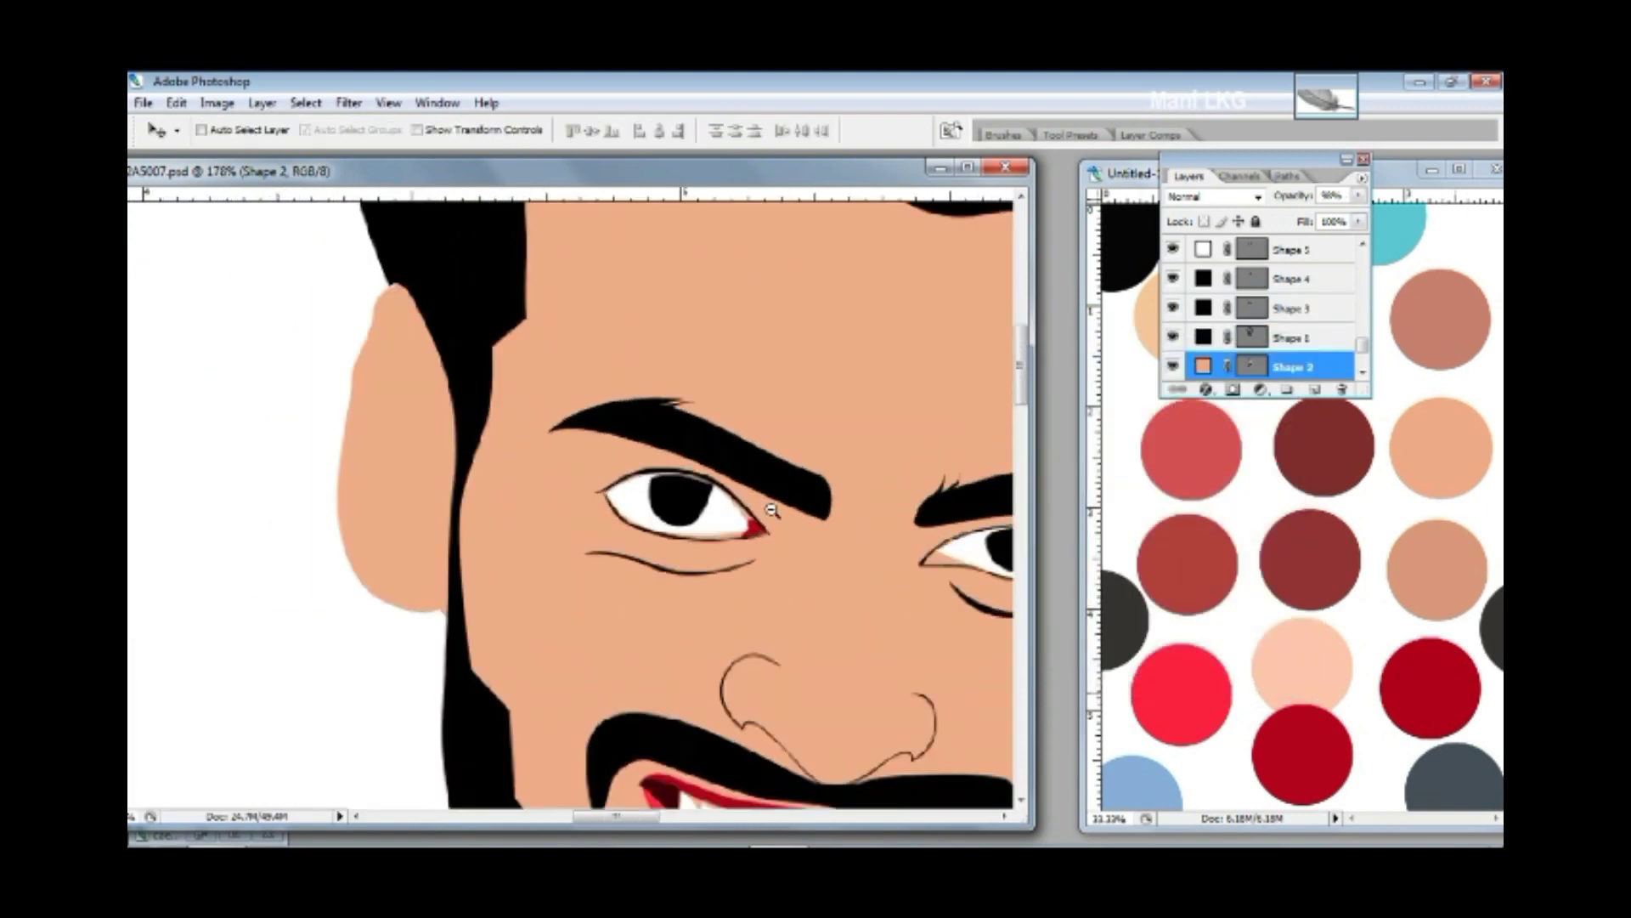
scroll(772, 510, "up", 5)
left_click(816, 608, "ctrl")
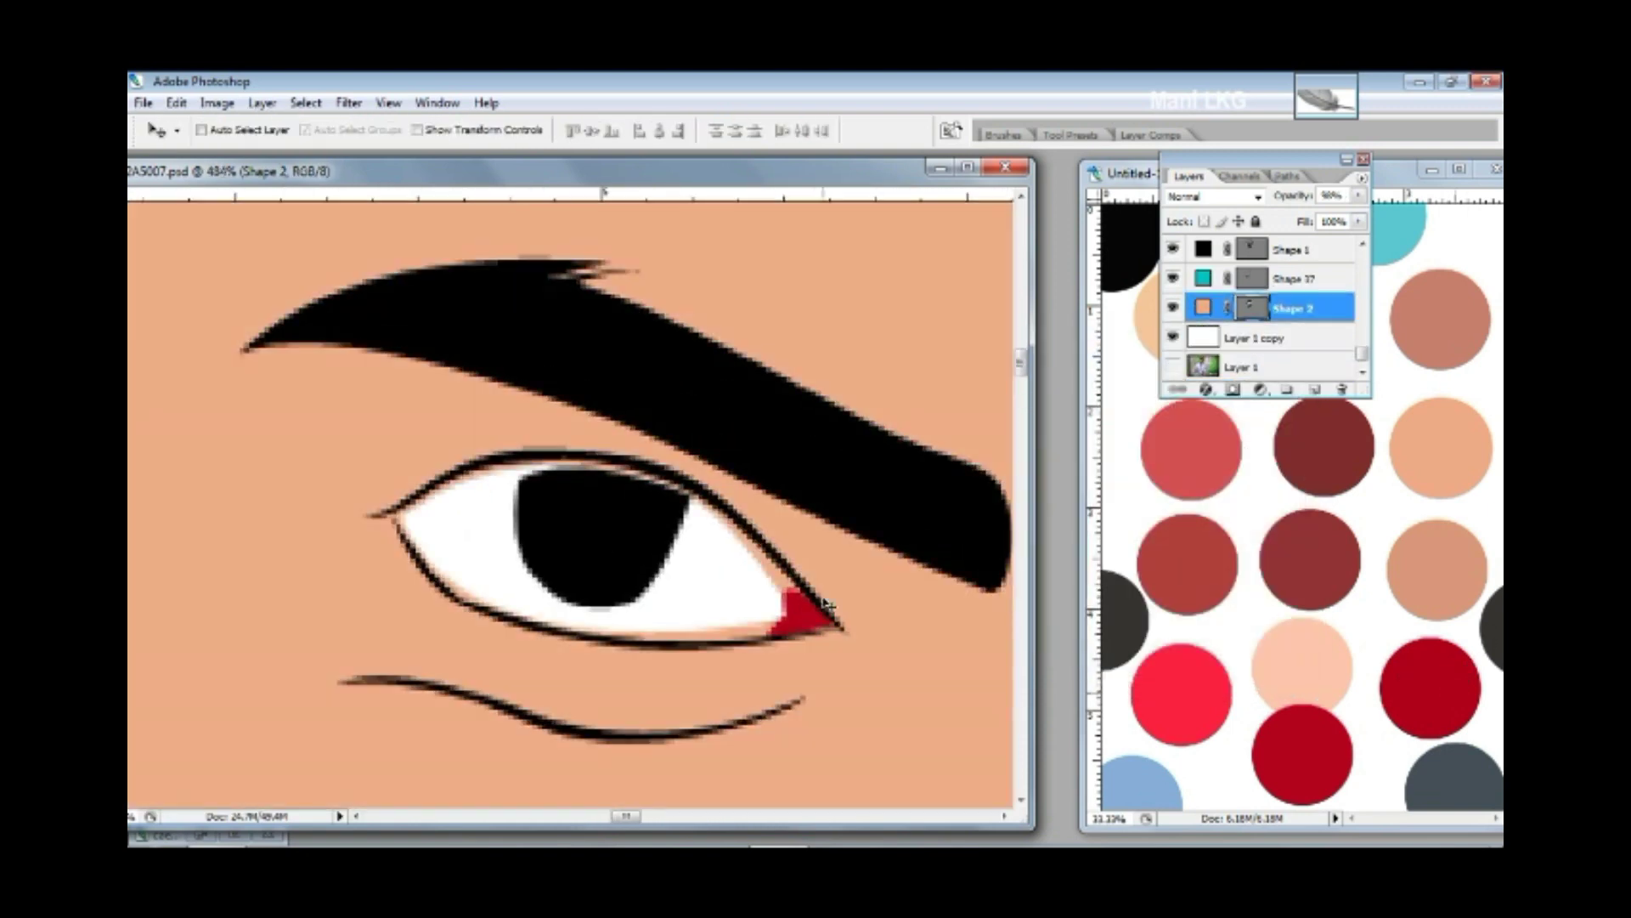
- Reorder the skin copy layer so it sits back below the eyebrow
left_click(831, 544, "ctrl")
right_click(818, 311)
key("Escape")
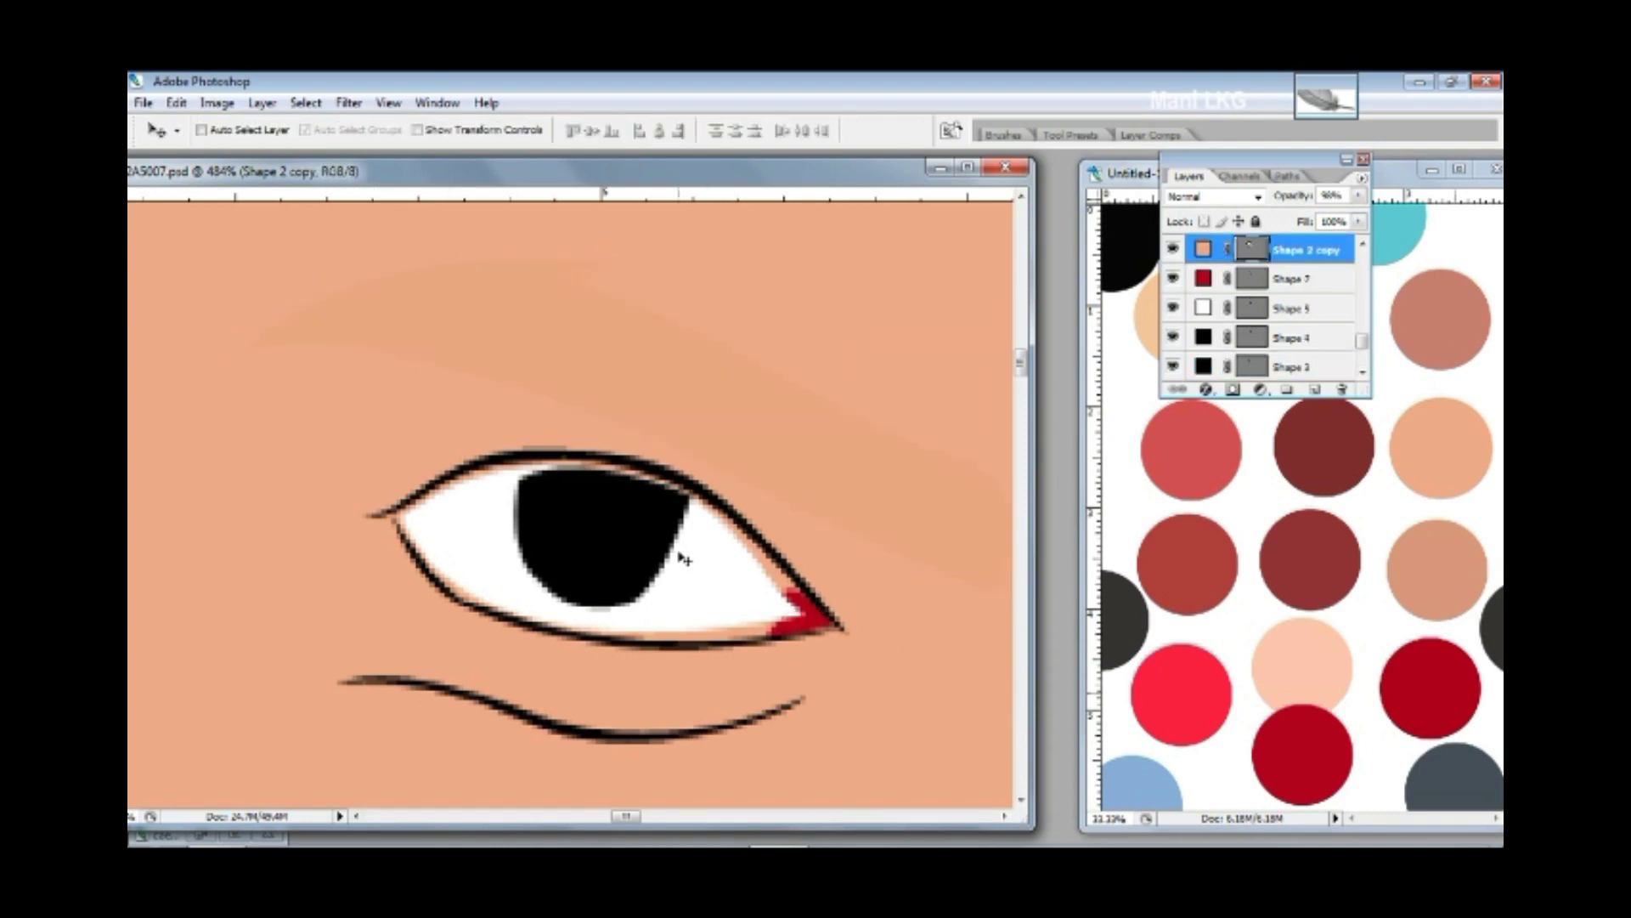
key("ctrl+shift+bracketleft")
key("ctrl+shift+bracketright")
key("ctrl+shift+bracketleft")
- Duplicate the red corner shape and keep the copy below the white eye shapes
right_click(801, 626)
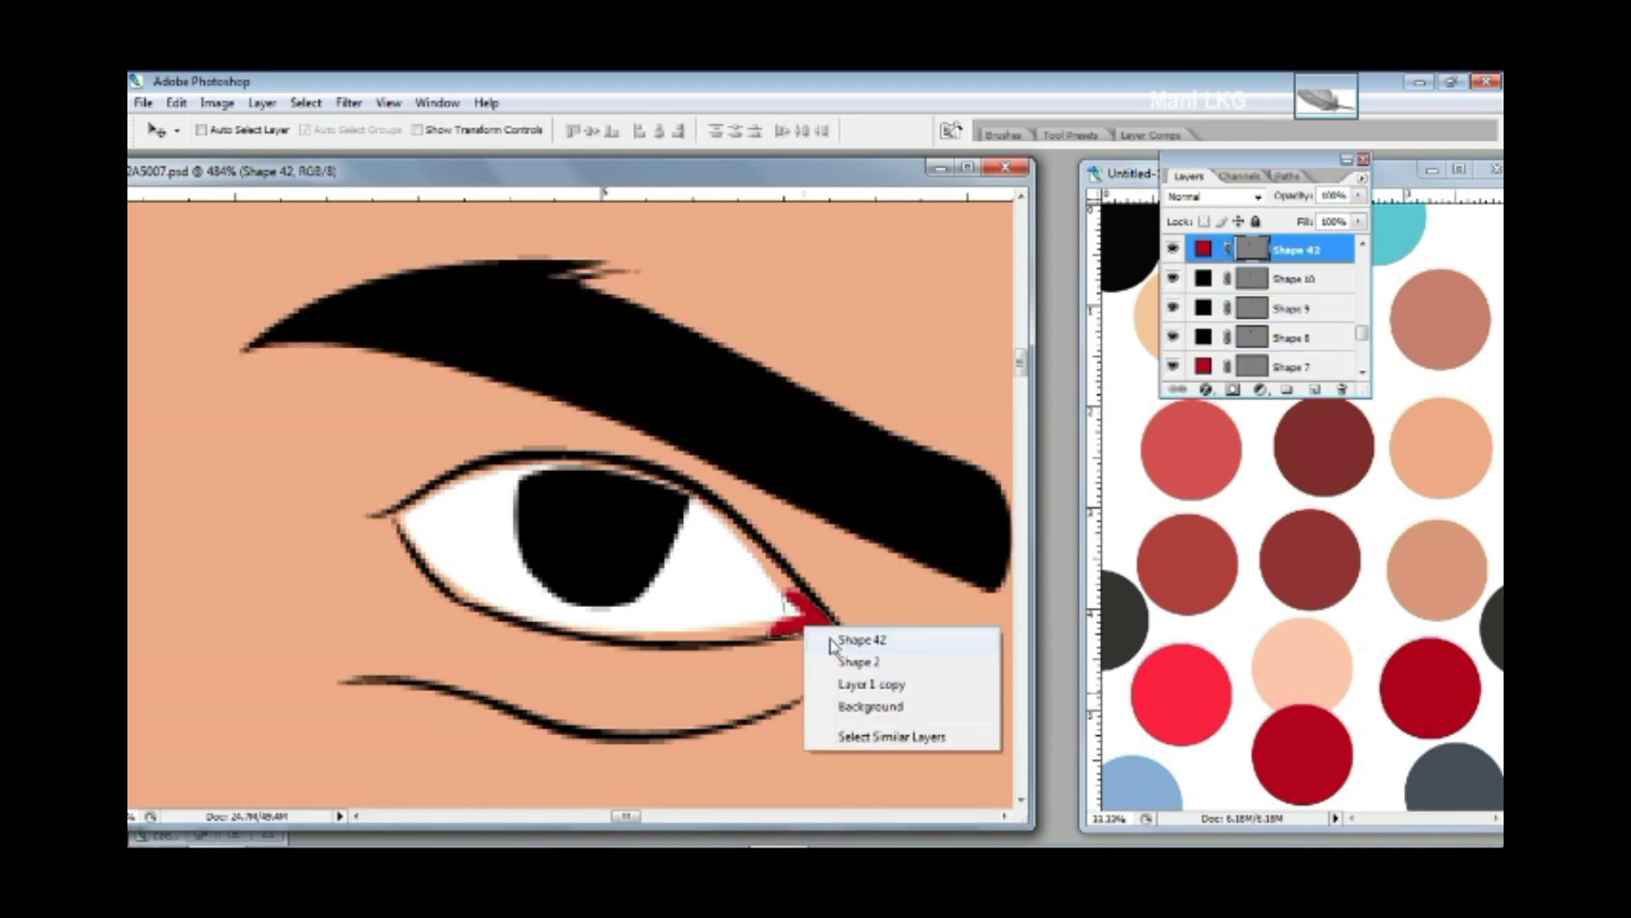
right_click(818, 626)
left_click(871, 637)
key("ctrl+j")
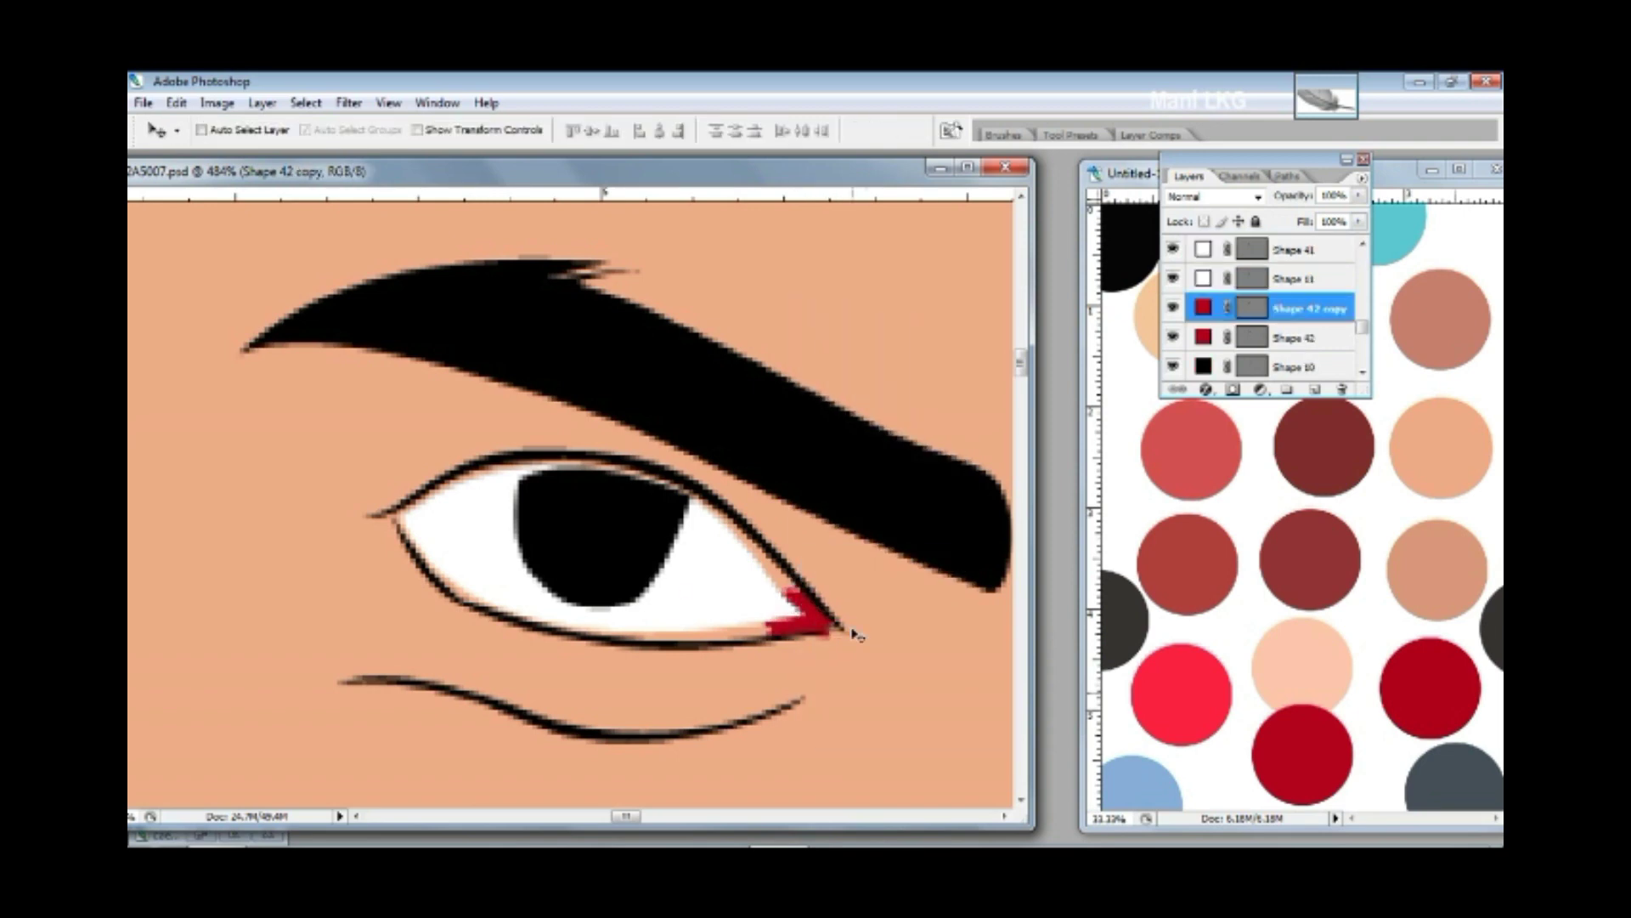
key("ctrl+minus")
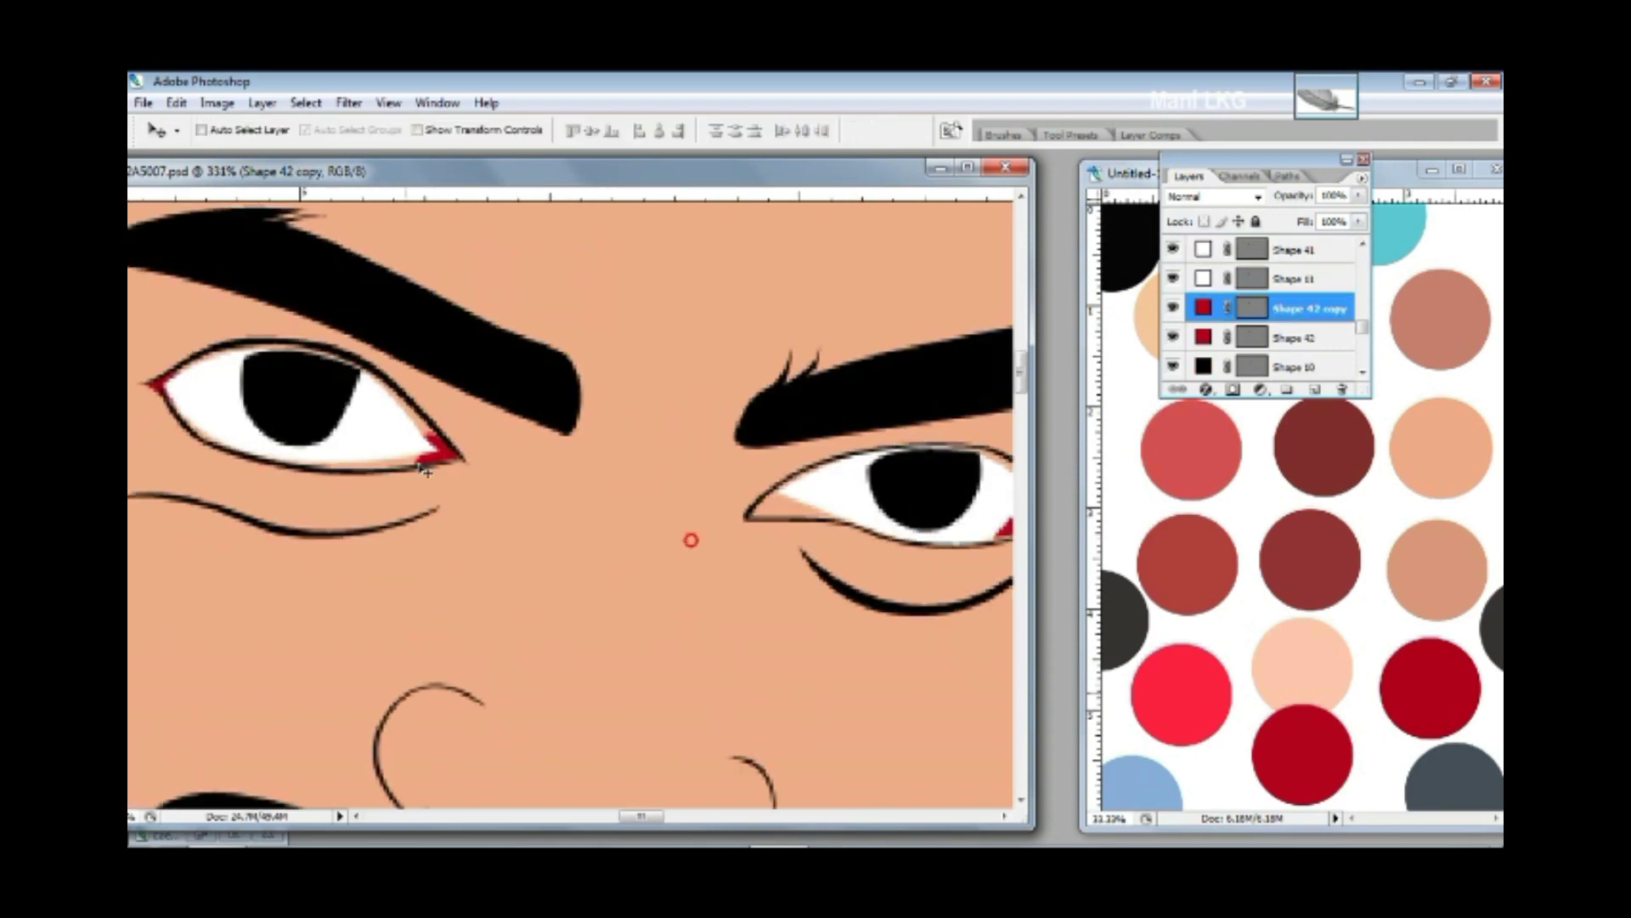
key("ctrl+bracketright")
key("ctrl+bracketright")
key("ctrl+bracketleft")
key("ctrl+bracketleft")
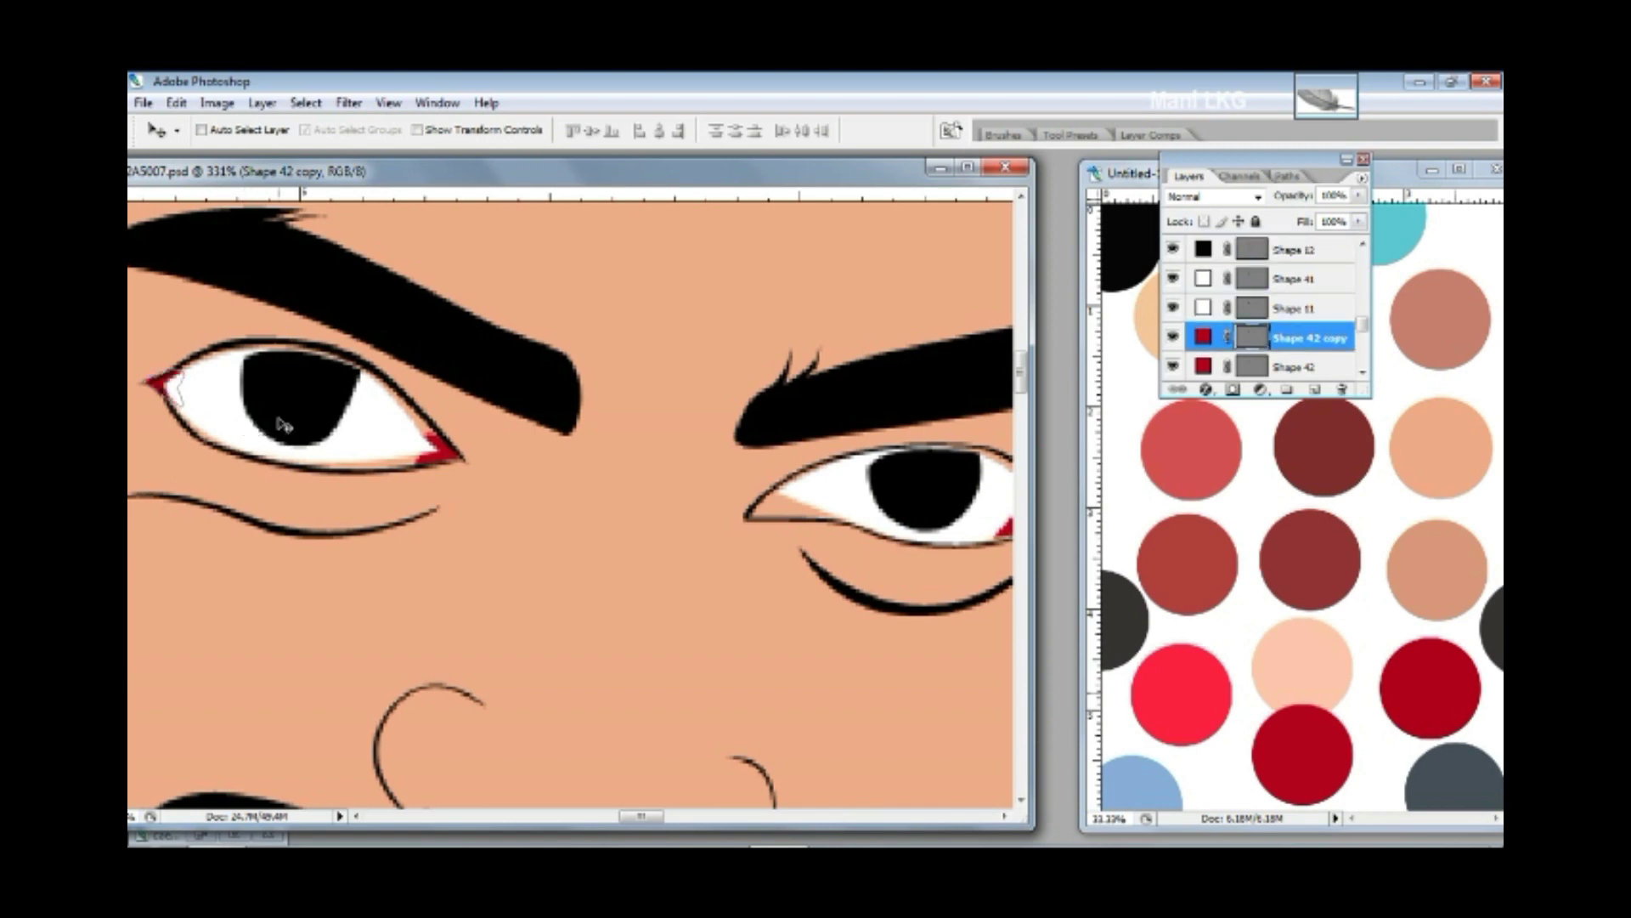
- Make another red corner copy and position it in the right eye's inner corner
key("ctrl+j")
scroll(935, 562, "right", 2)
key("ctrl+alt+0")
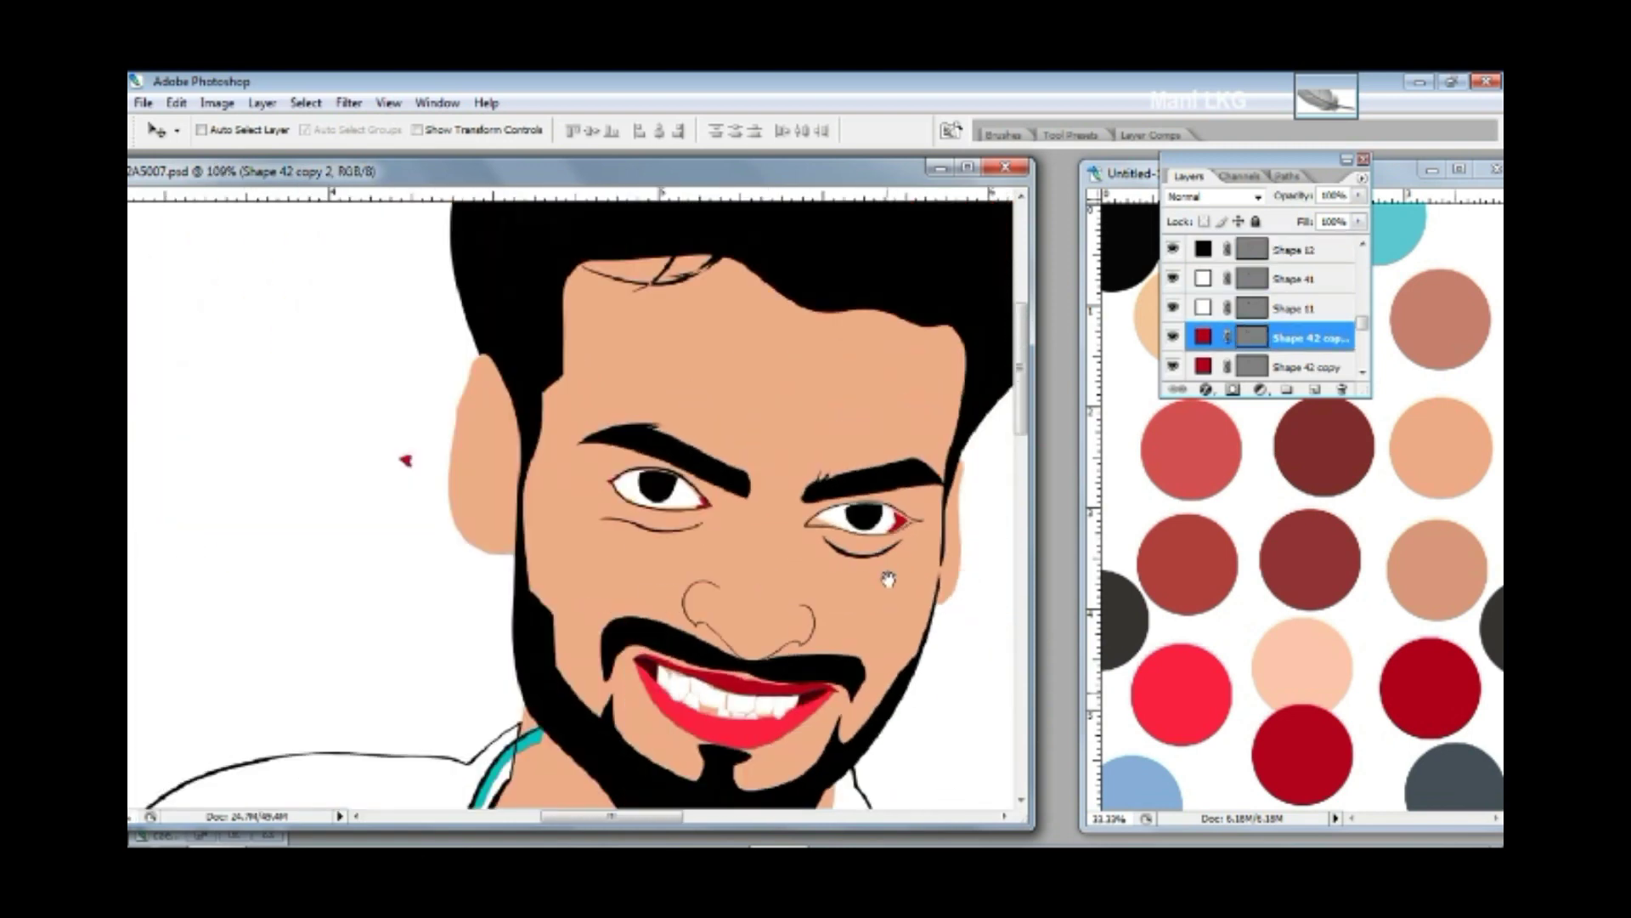
scroll(595, 476, "up", 3)
scroll(502, 496, "up", 3)
left_click_drag(502, 495, 804, 577)
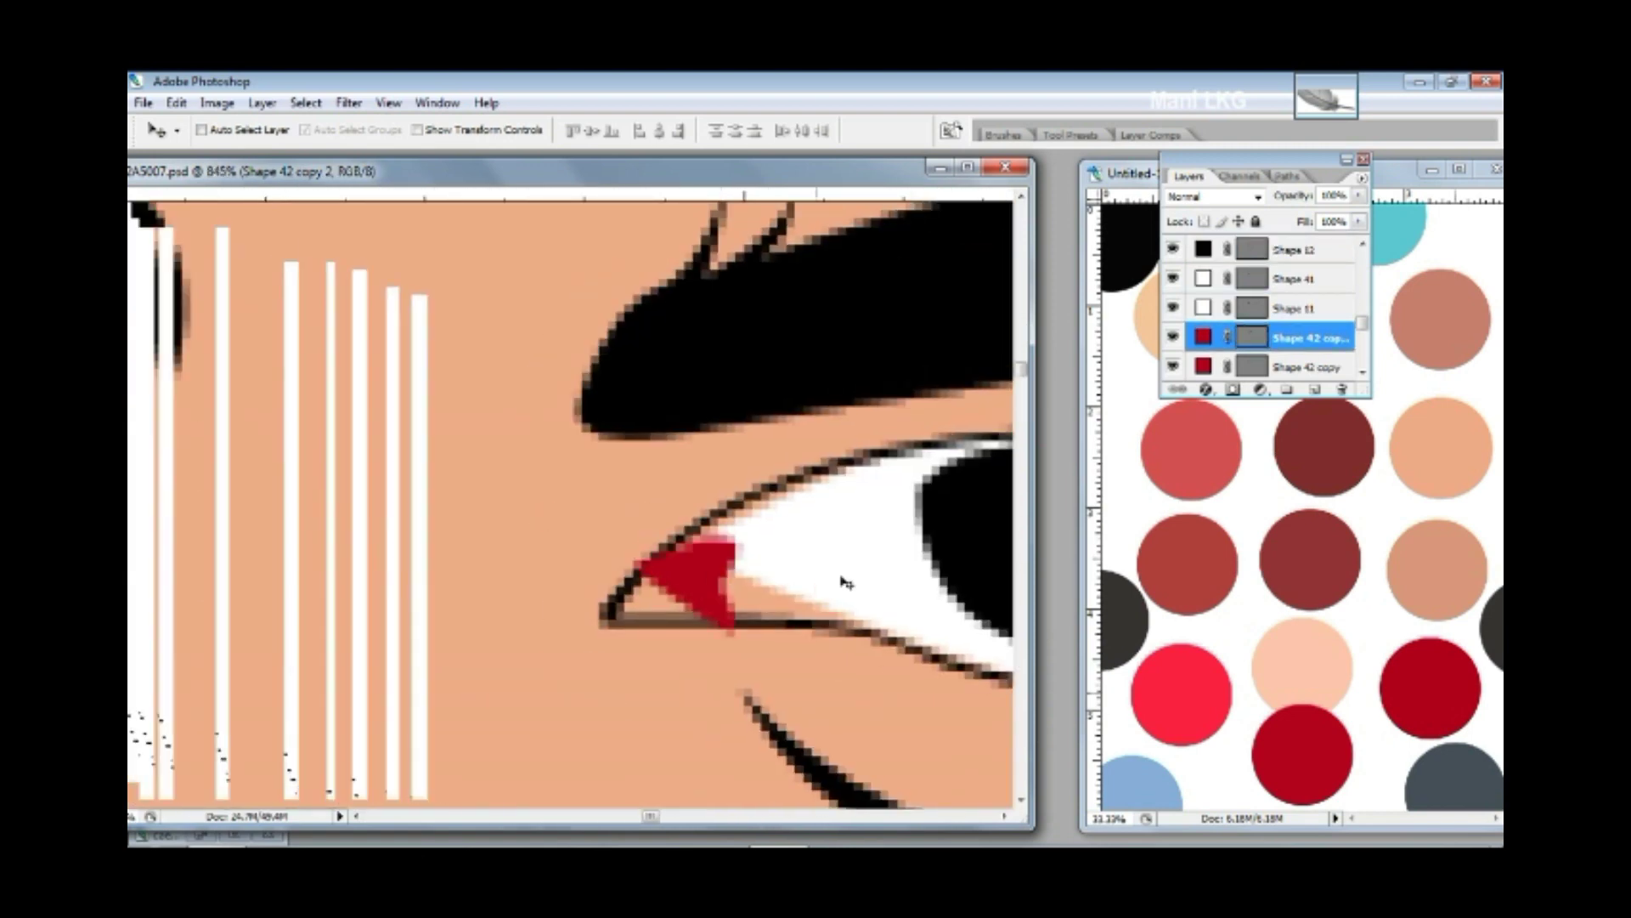
key("ctrl+bracketleft")
key("ctrl+bracketleft")
key("ctrl+bracketleft")
key("ctrl+bracketleft")
key("ctrl+bracketleft")
left_click(775, 605, "ctrl")
scroll(775, 605, "down", 3)
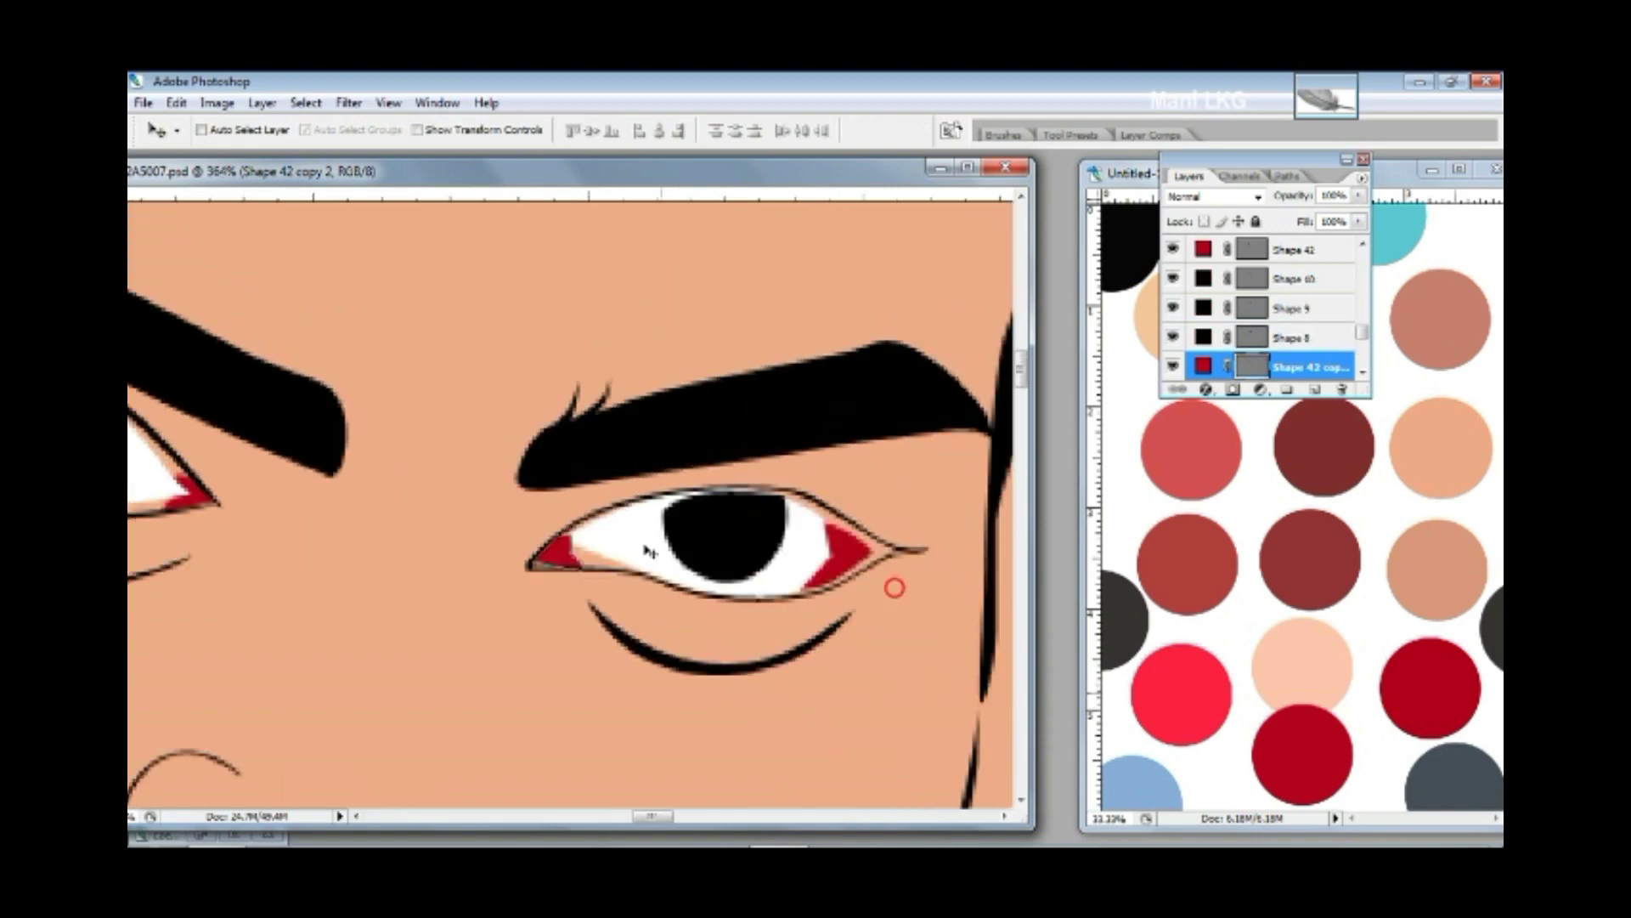
- Draw a new white-filled shape across the right eye's top edge
key("p")
left_click(802, 534)
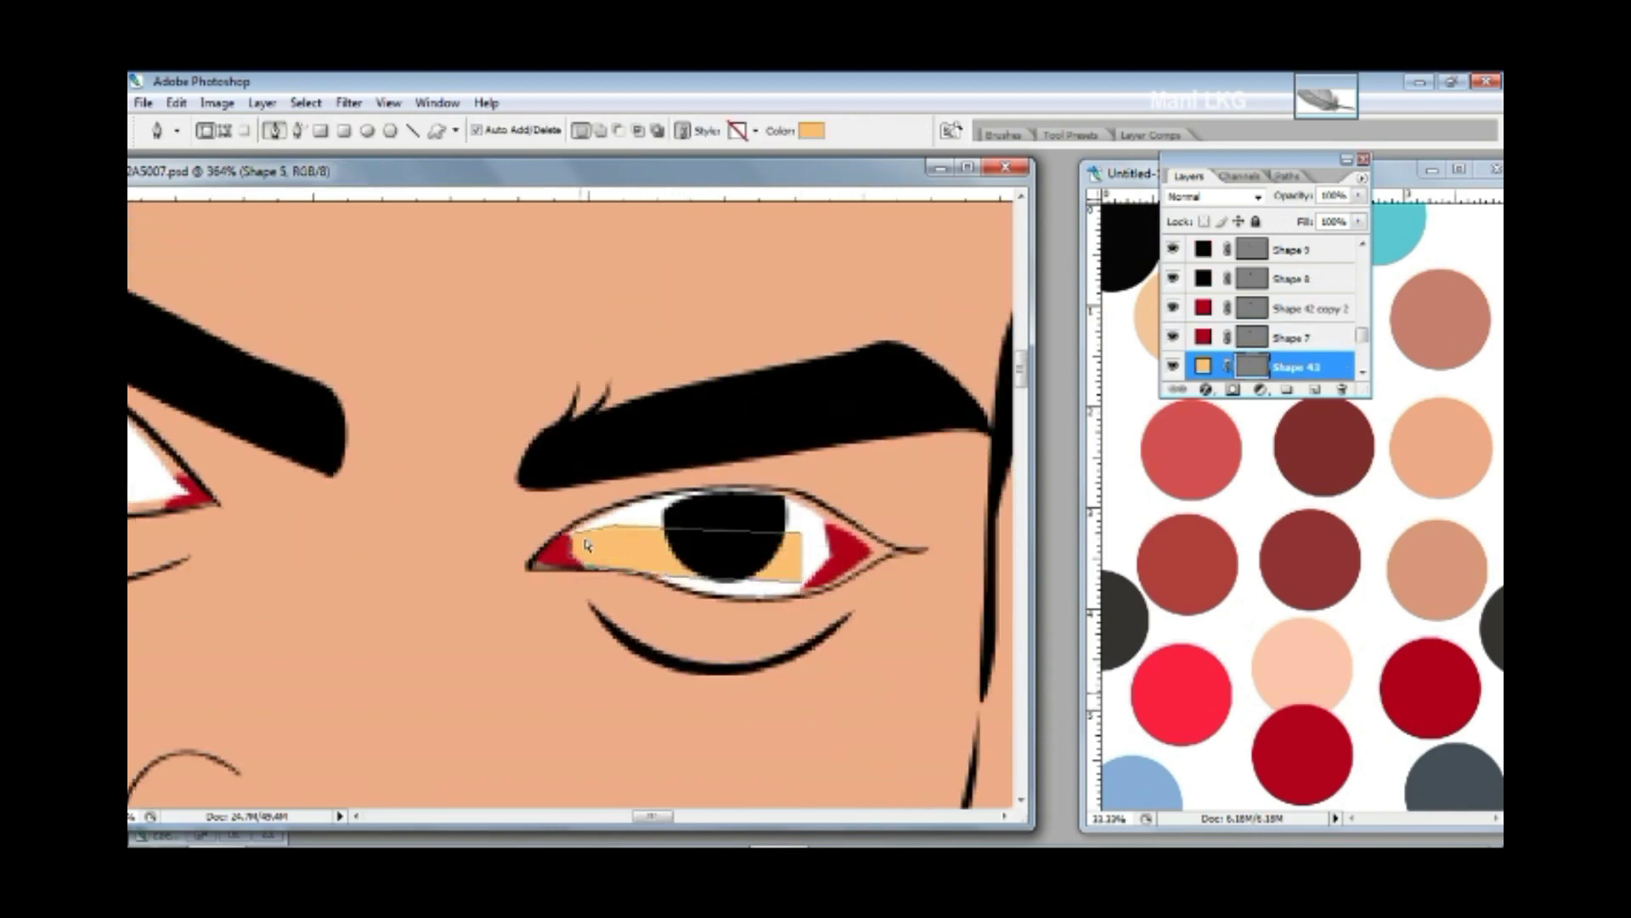
left_click(615, 524)
double_click(1205, 367)
left_click(892, 445)
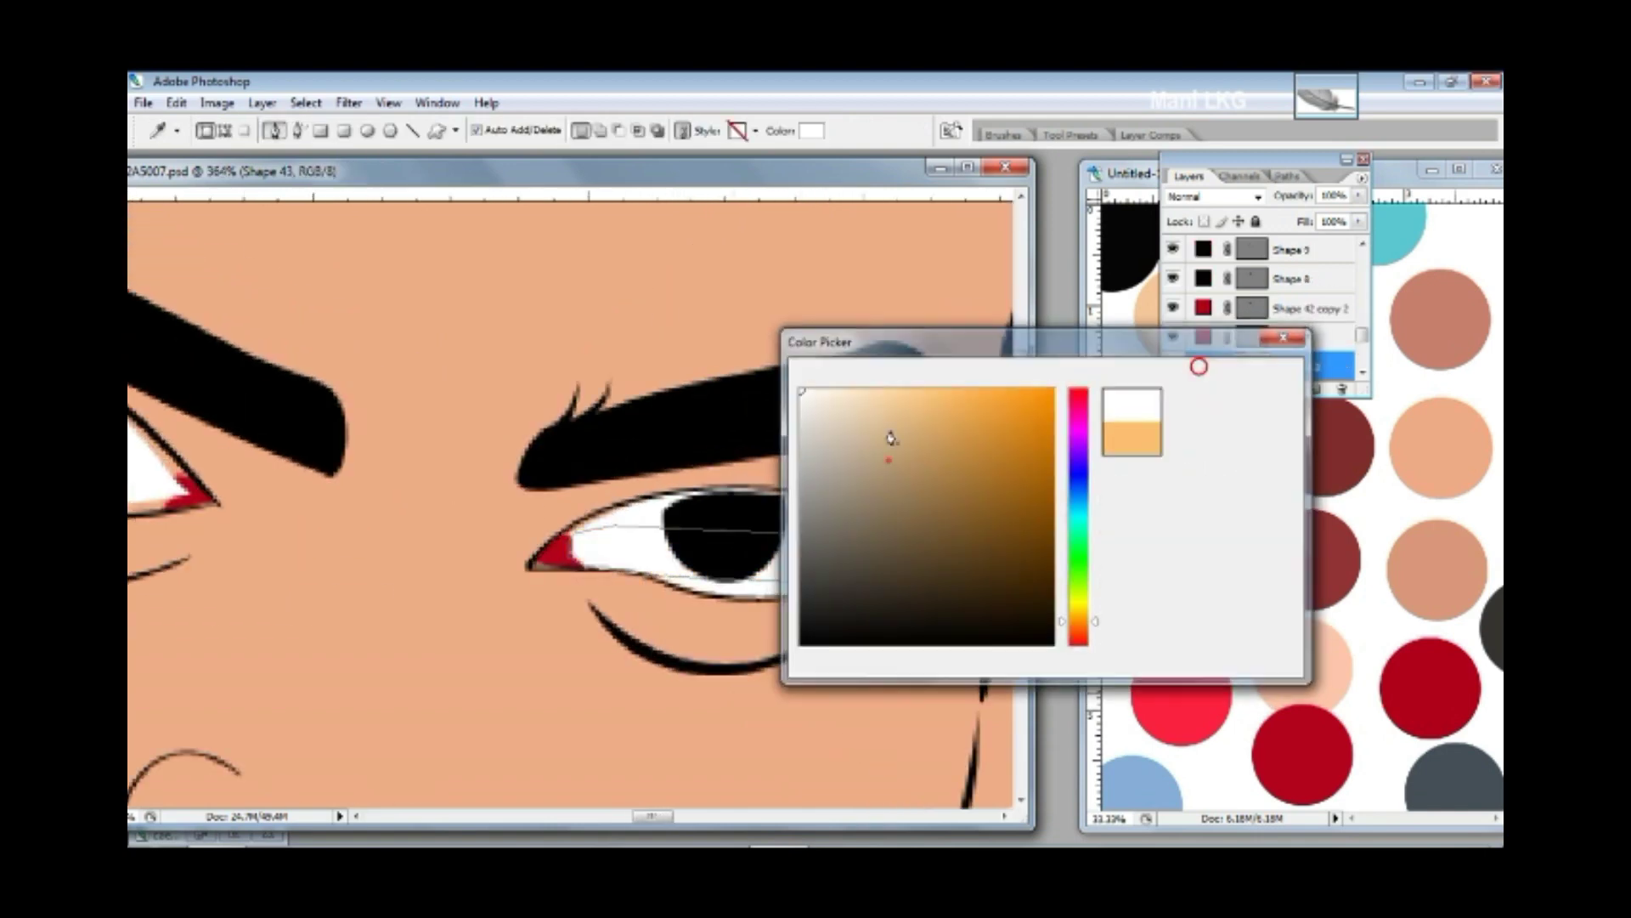
key("Return")
key("v")
left_click(880, 553, "ctrl")
- Add a second white shape on the right eye's upper eyelid
key("p")
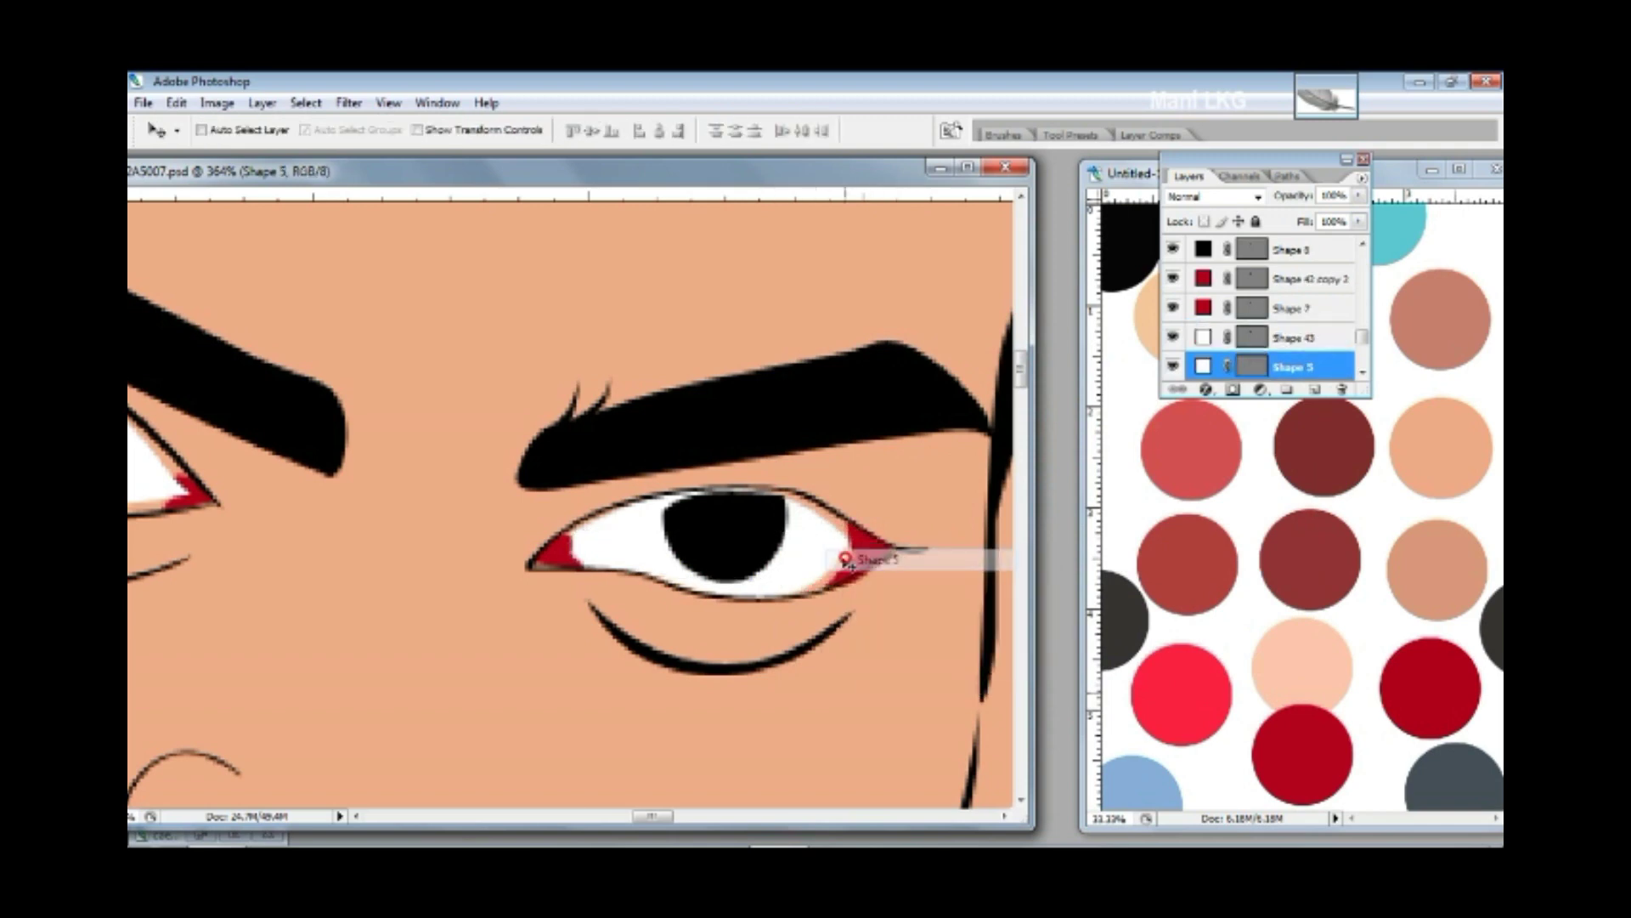
left_click(786, 498)
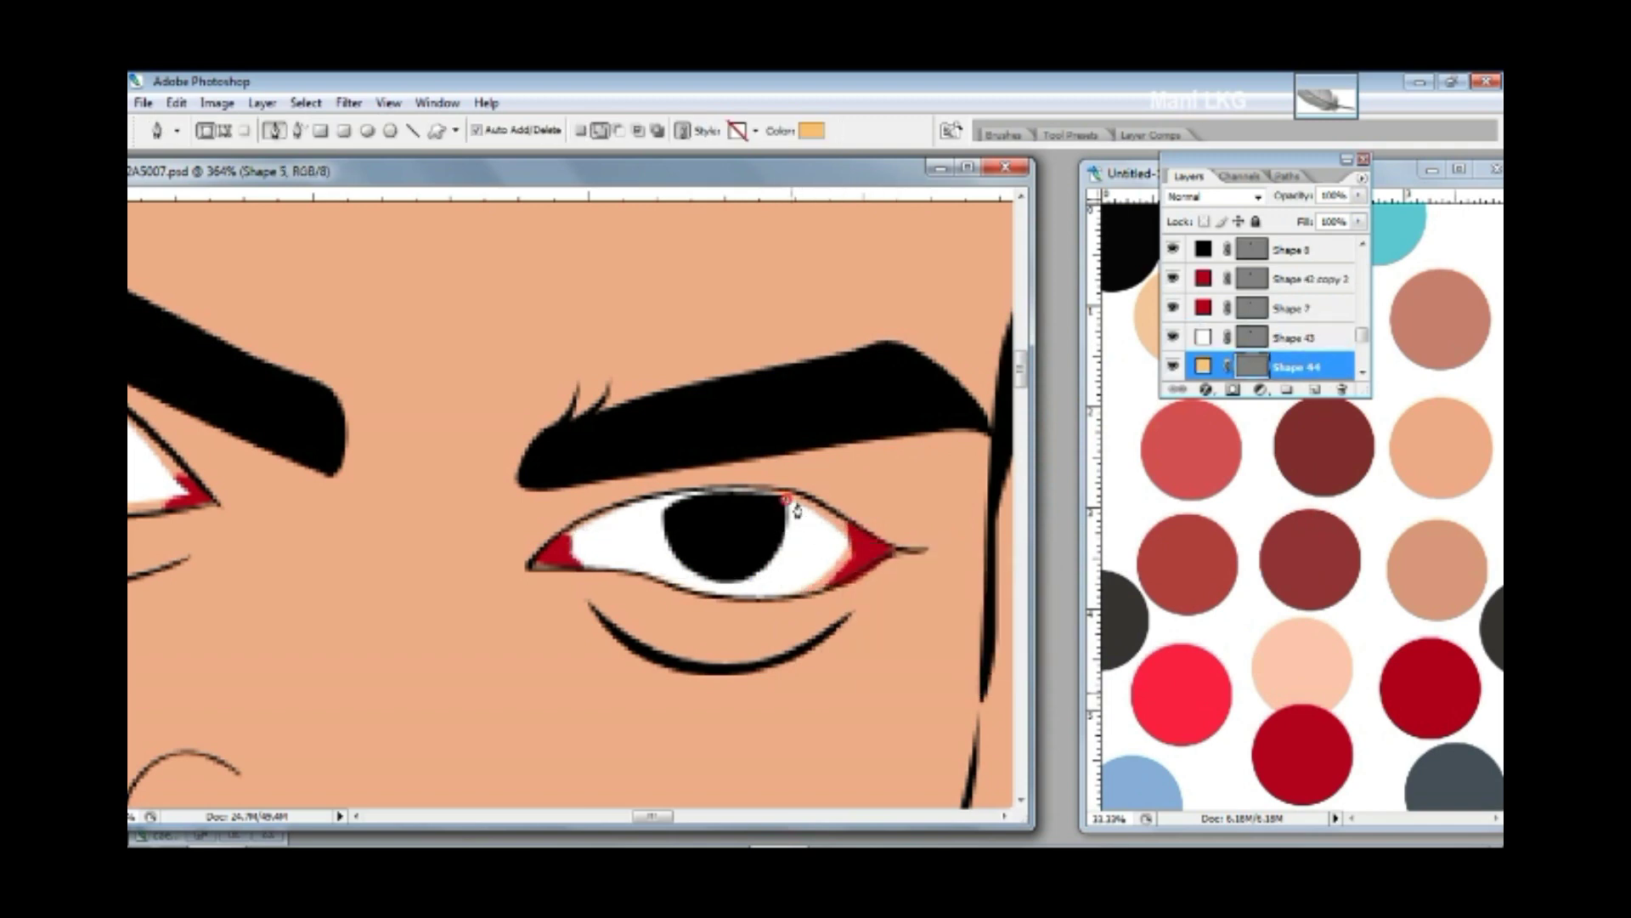
double_click(1201, 368)
key("Return")
key("v")
right_click(824, 419)
left_click(841, 422)
- Lower the red corner shape beneath the new white shapes in the stack
key("ctrl+0")
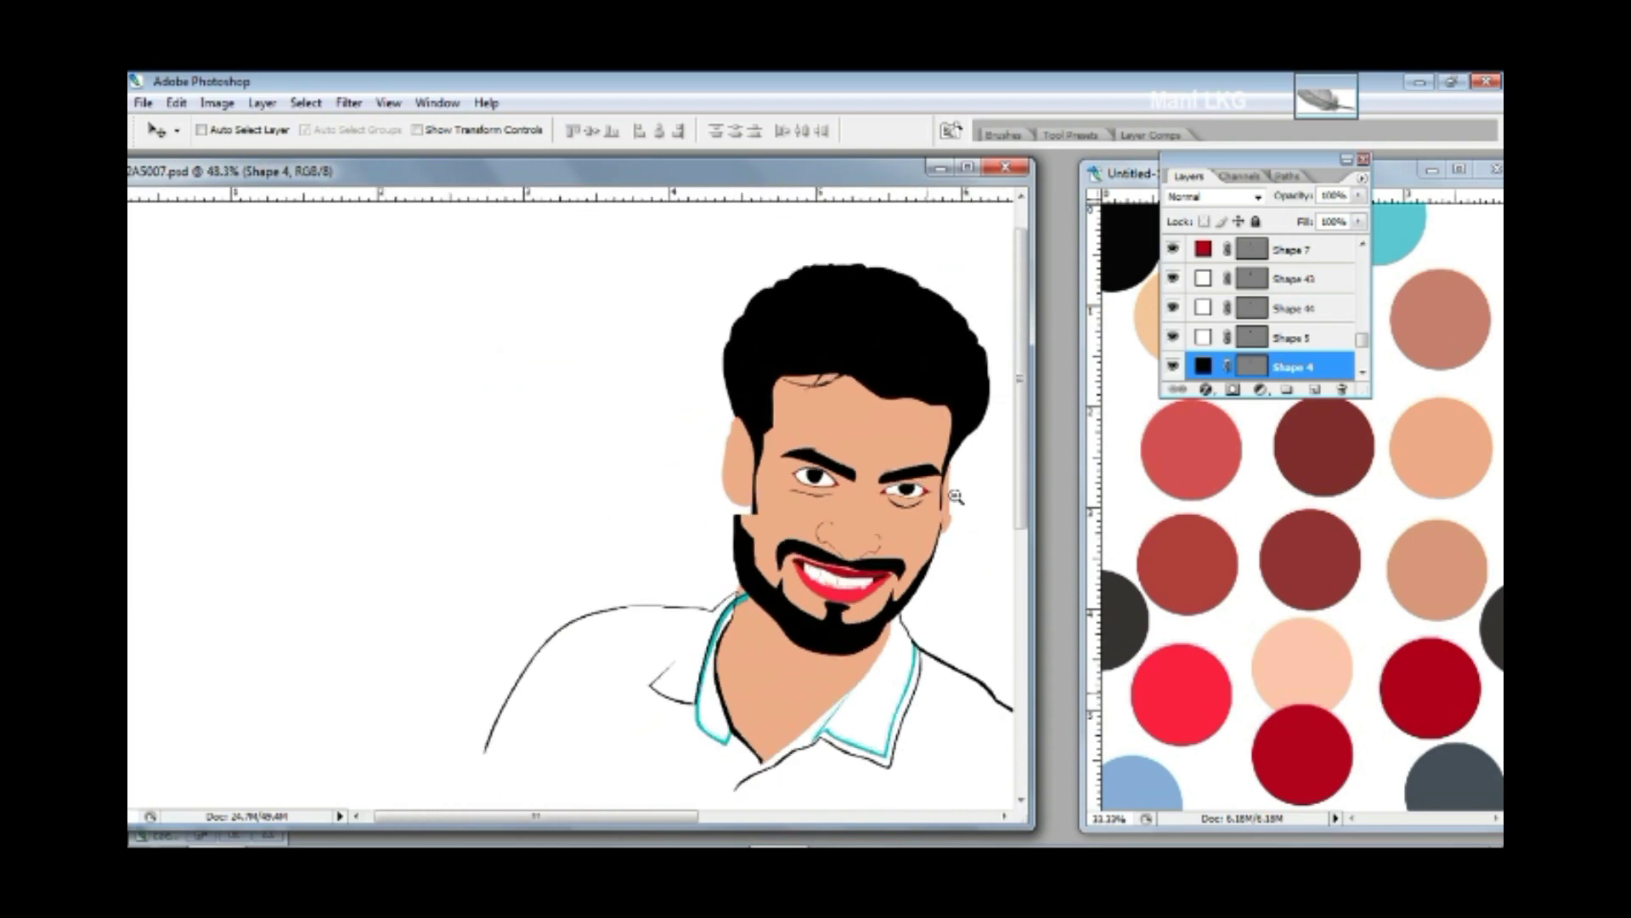
left_click_drag(883, 472, 935, 509)
left_click_drag(833, 442, 918, 510)
left_click(875, 553, "ctrl")
key("ctrl+bracketleft")
key("ctrl+bracketleft")
key("ctrl+bracketleft")
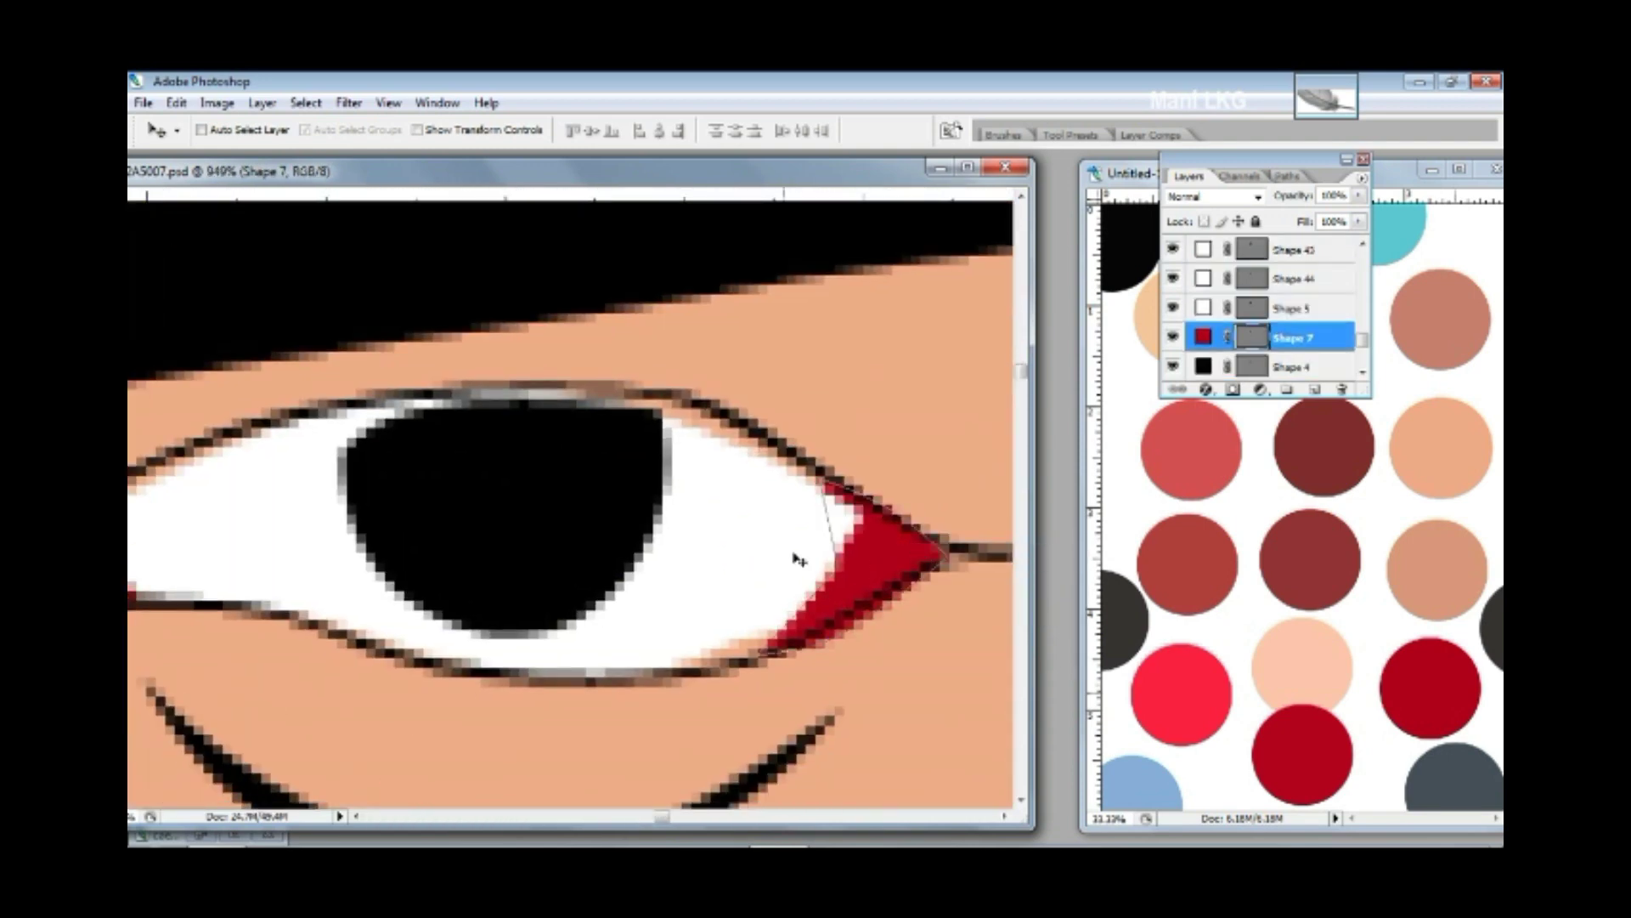
- Draw and close another eye-corner shape starting from the upper eyelid
key("p")
left_click(712, 445)
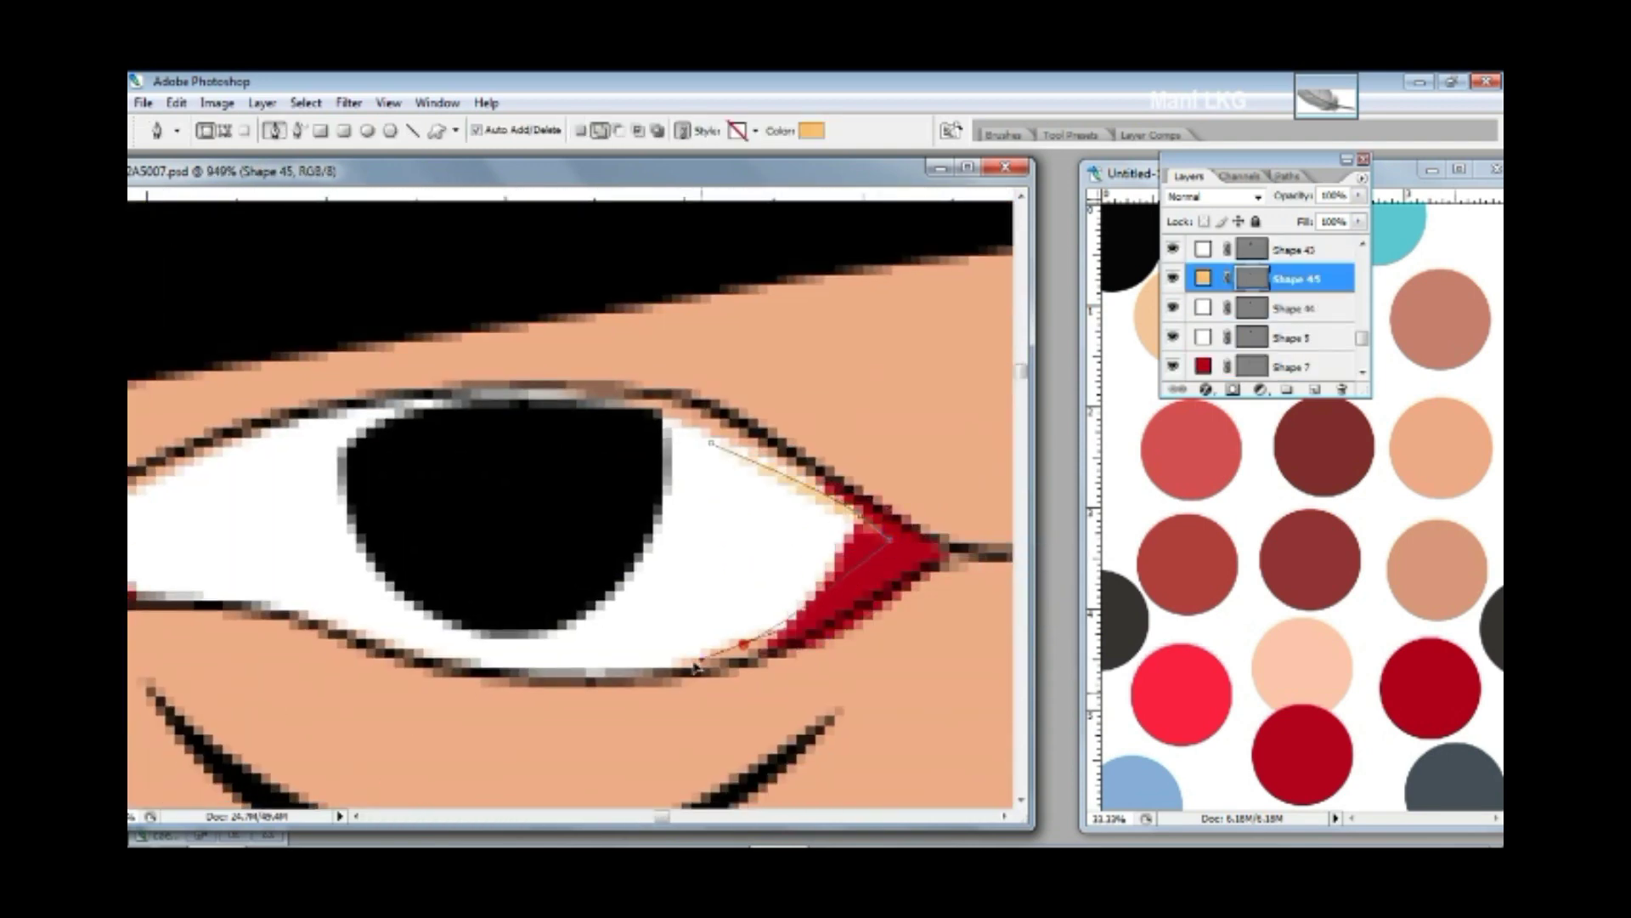
left_click(551, 654)
left_click(712, 446)
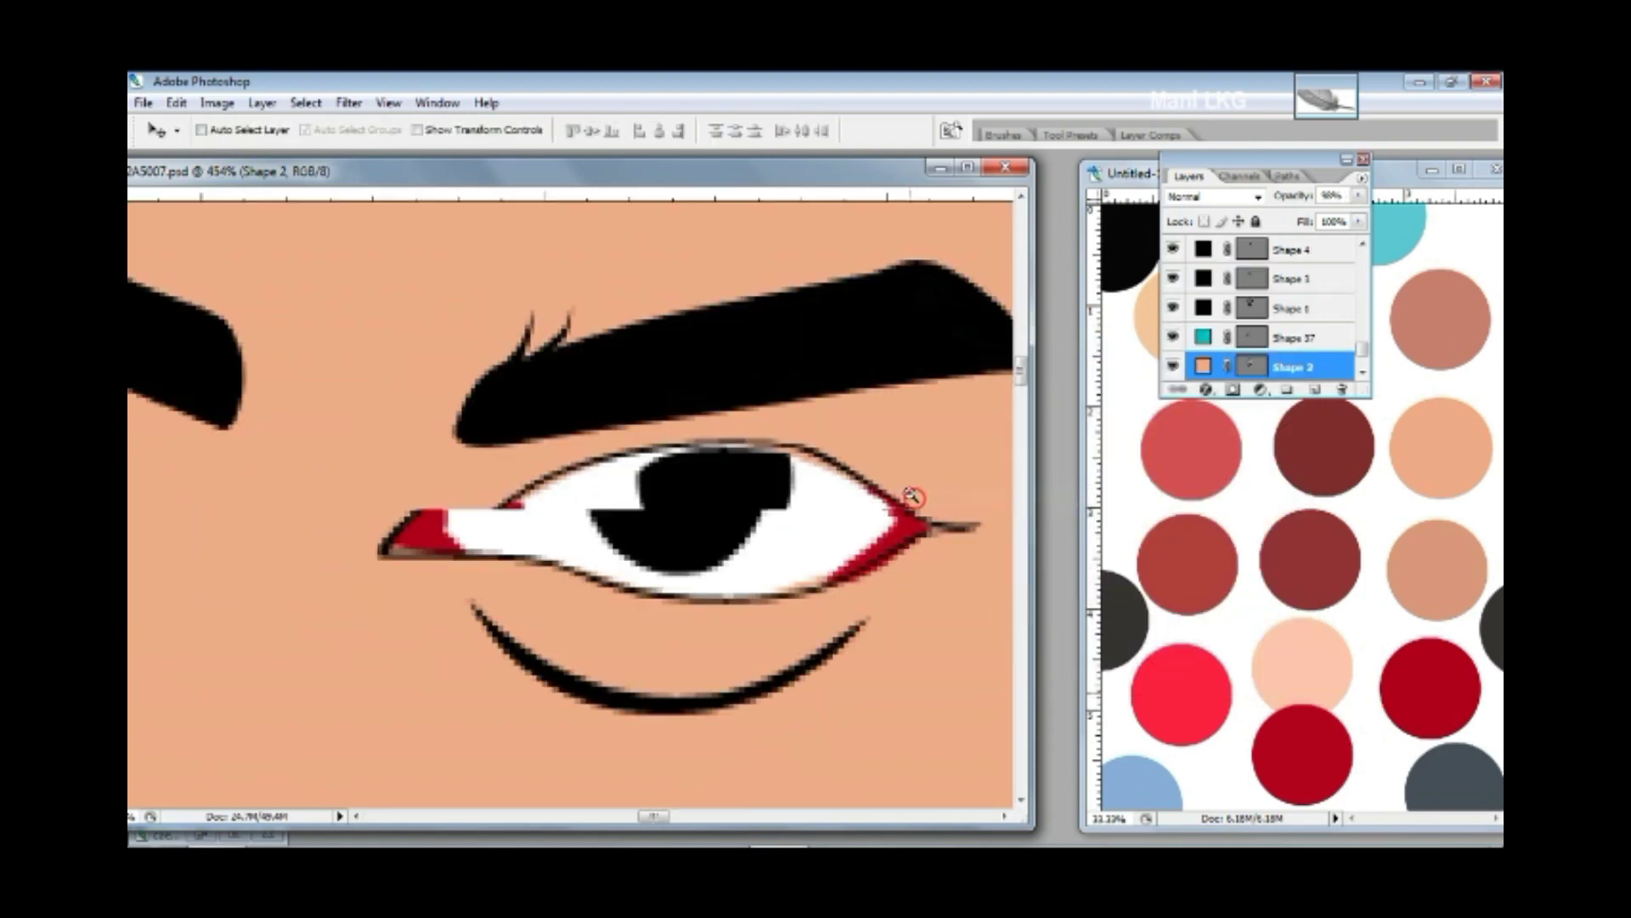
left_click(954, 610)
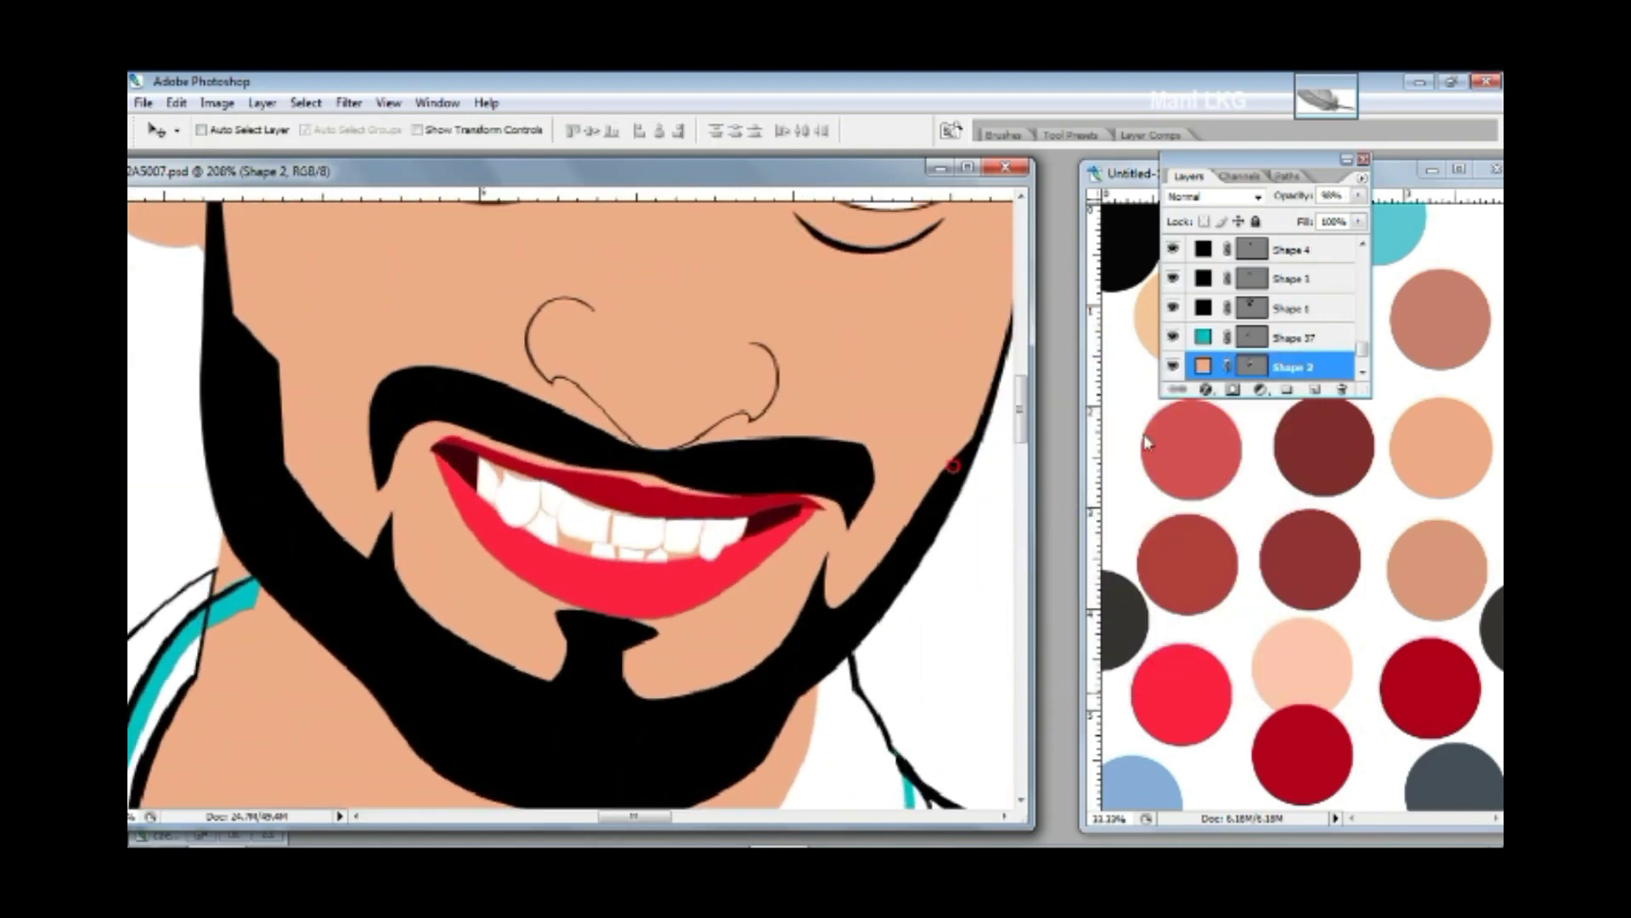
- Select the layers under the mouth and chin, viewing the whole portrait
scroll(1251, 301, "up", 3)
right_click(594, 550)
left_click(605, 557)
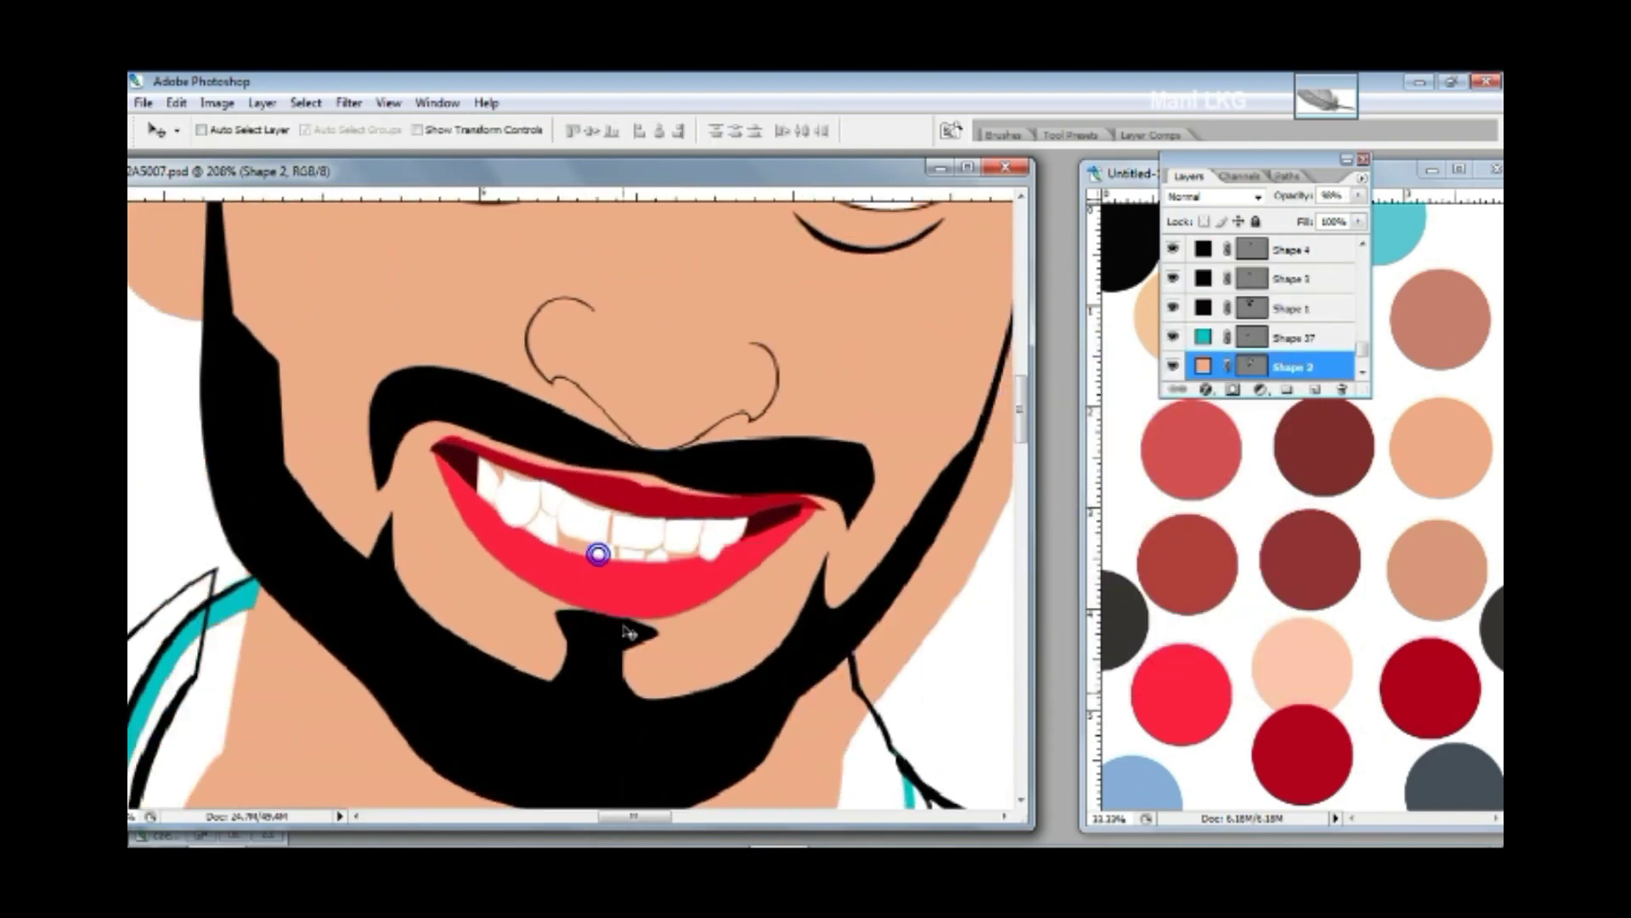
right_click(595, 557)
left_click(624, 588)
left_click_drag(624, 588, 1058, 620)
key("ctrl+minus")
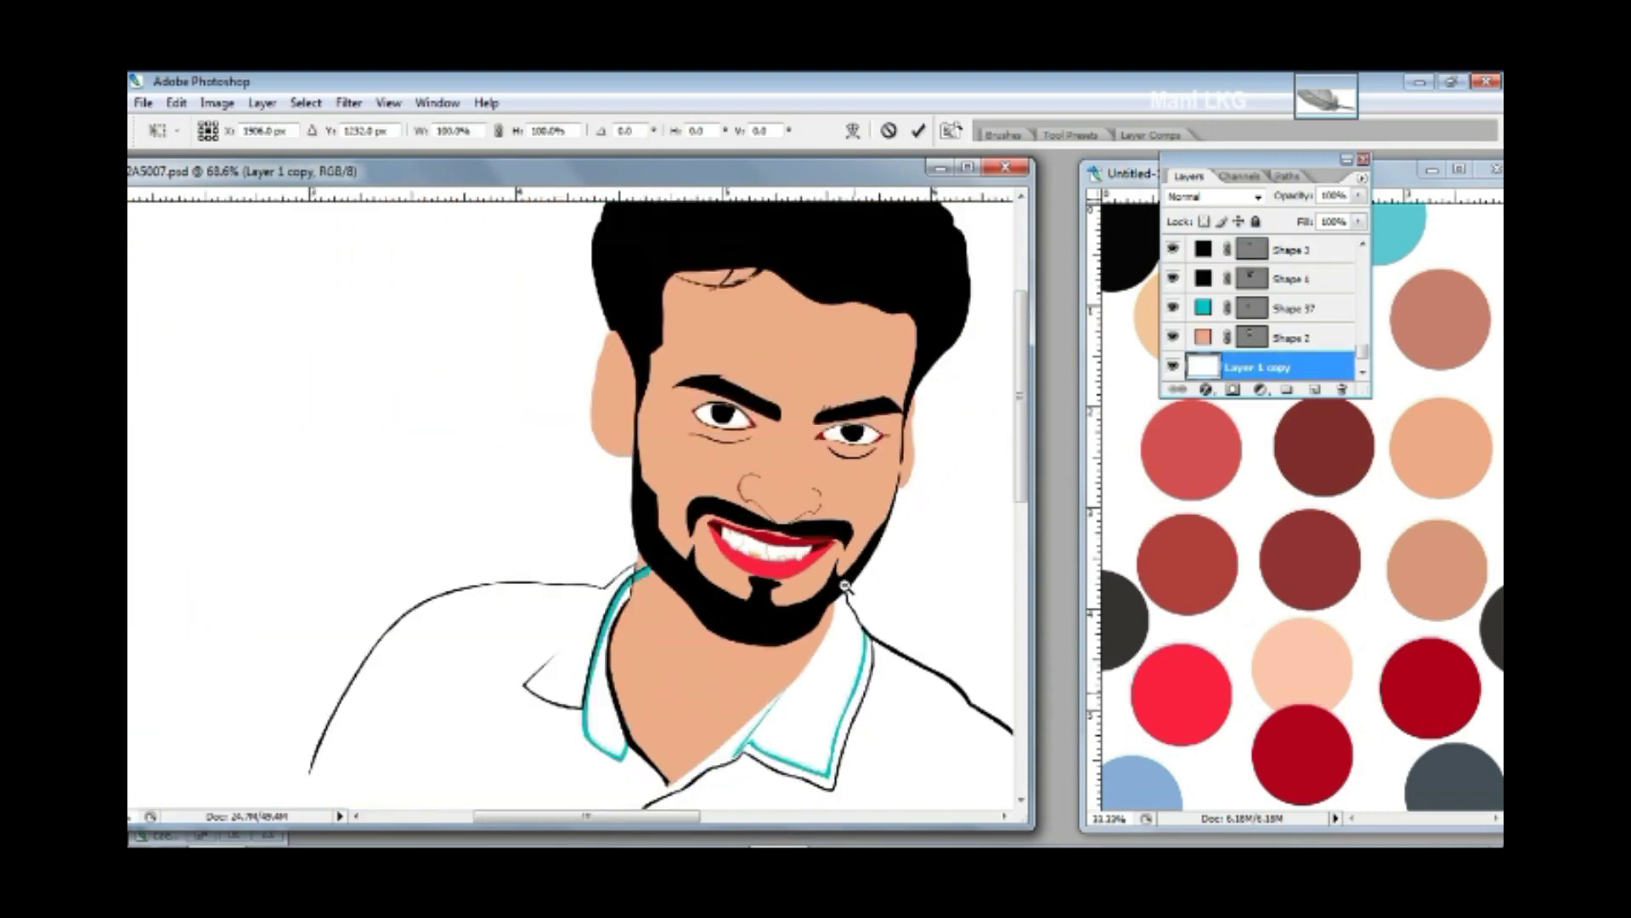
key("ctrl+minus")
left_click(550, 408, "ctrl")
scroll(550, 408, "up", 3)
scroll(595, 476, "up", 3)
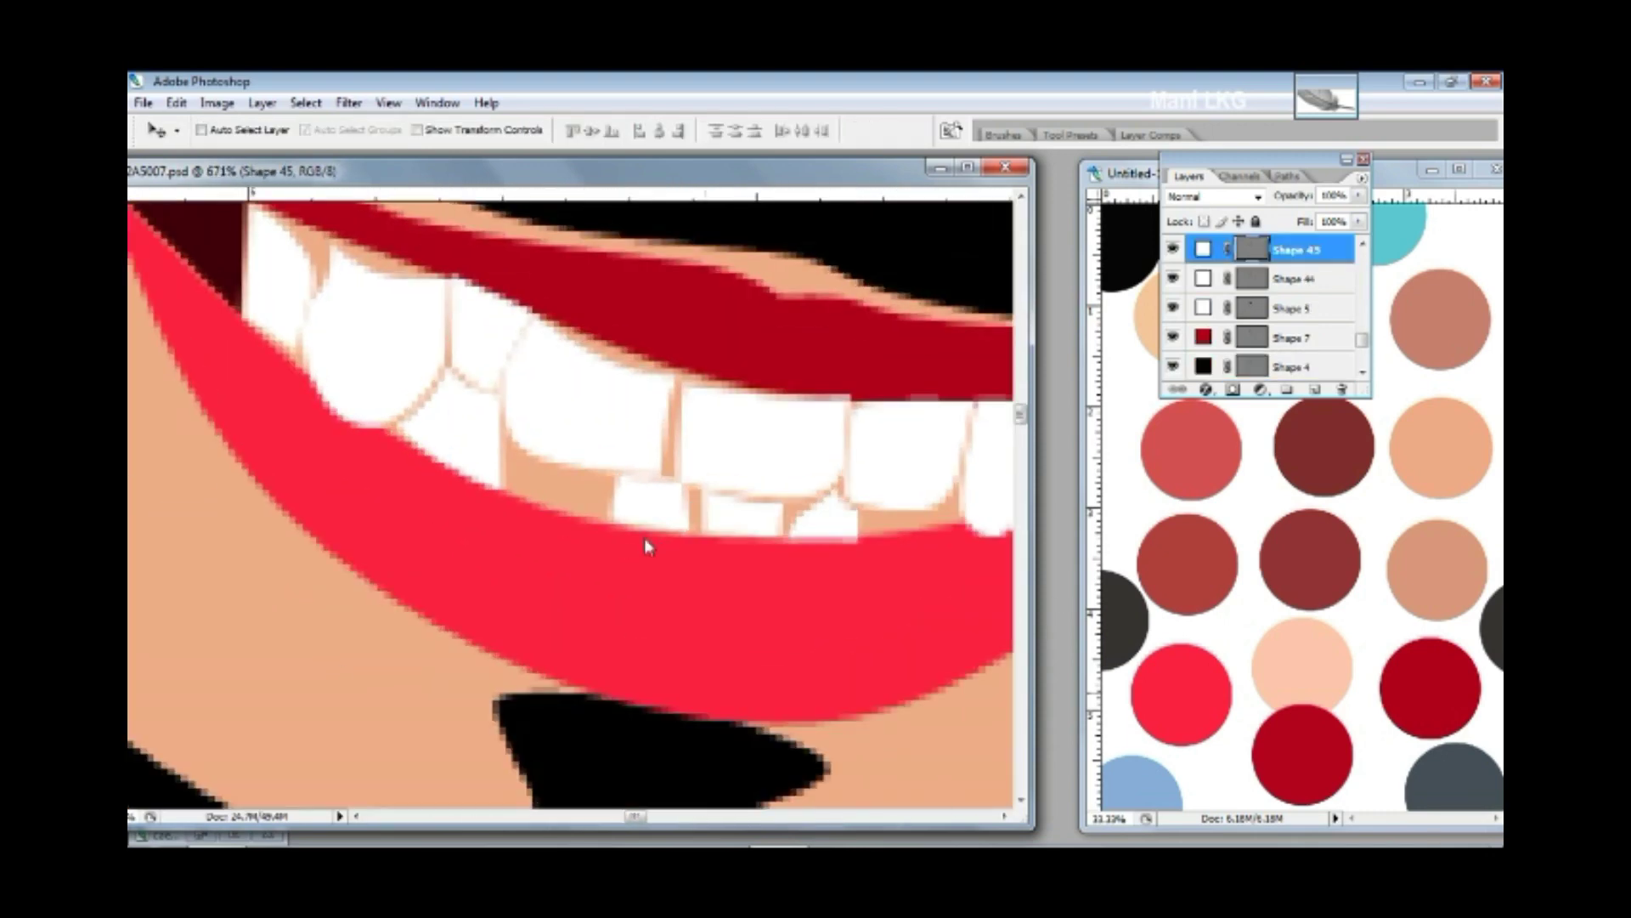
- Draw thin skin-coloured gap shapes between the lower teeth
key("p")
left_click(576, 455)
left_click(565, 535)
left_click(673, 569)
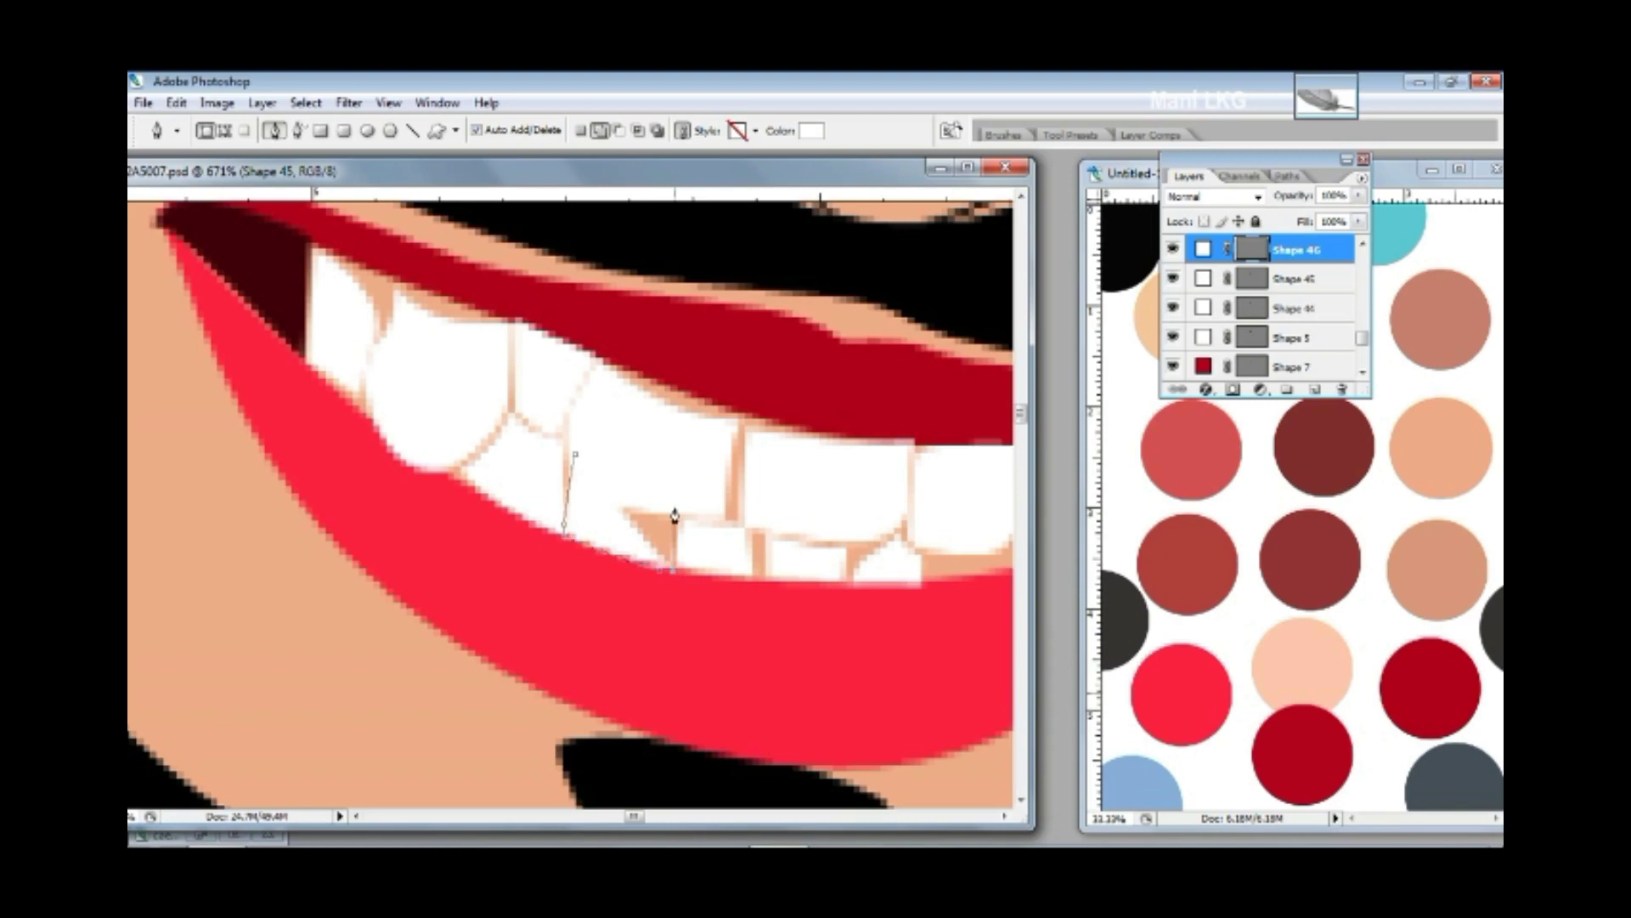
left_click_drag(780, 540, 623, 515)
left_click(774, 516)
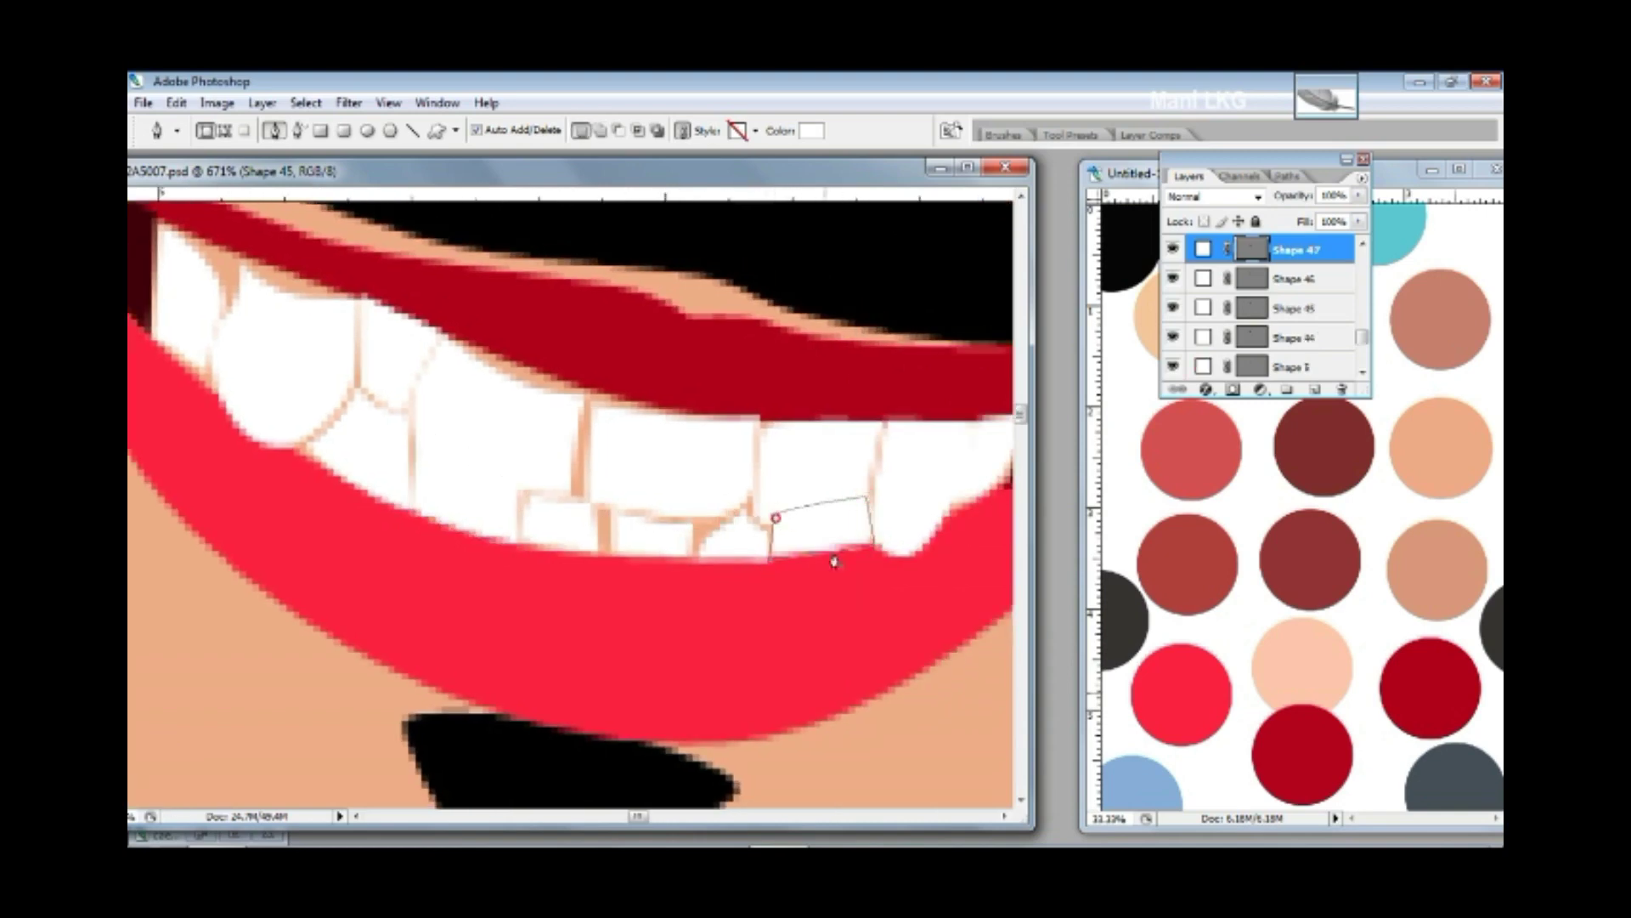
scroll(850, 571, "down", 5)
scroll(885, 583, "up", 2)
scroll(863, 590, "up", 5)
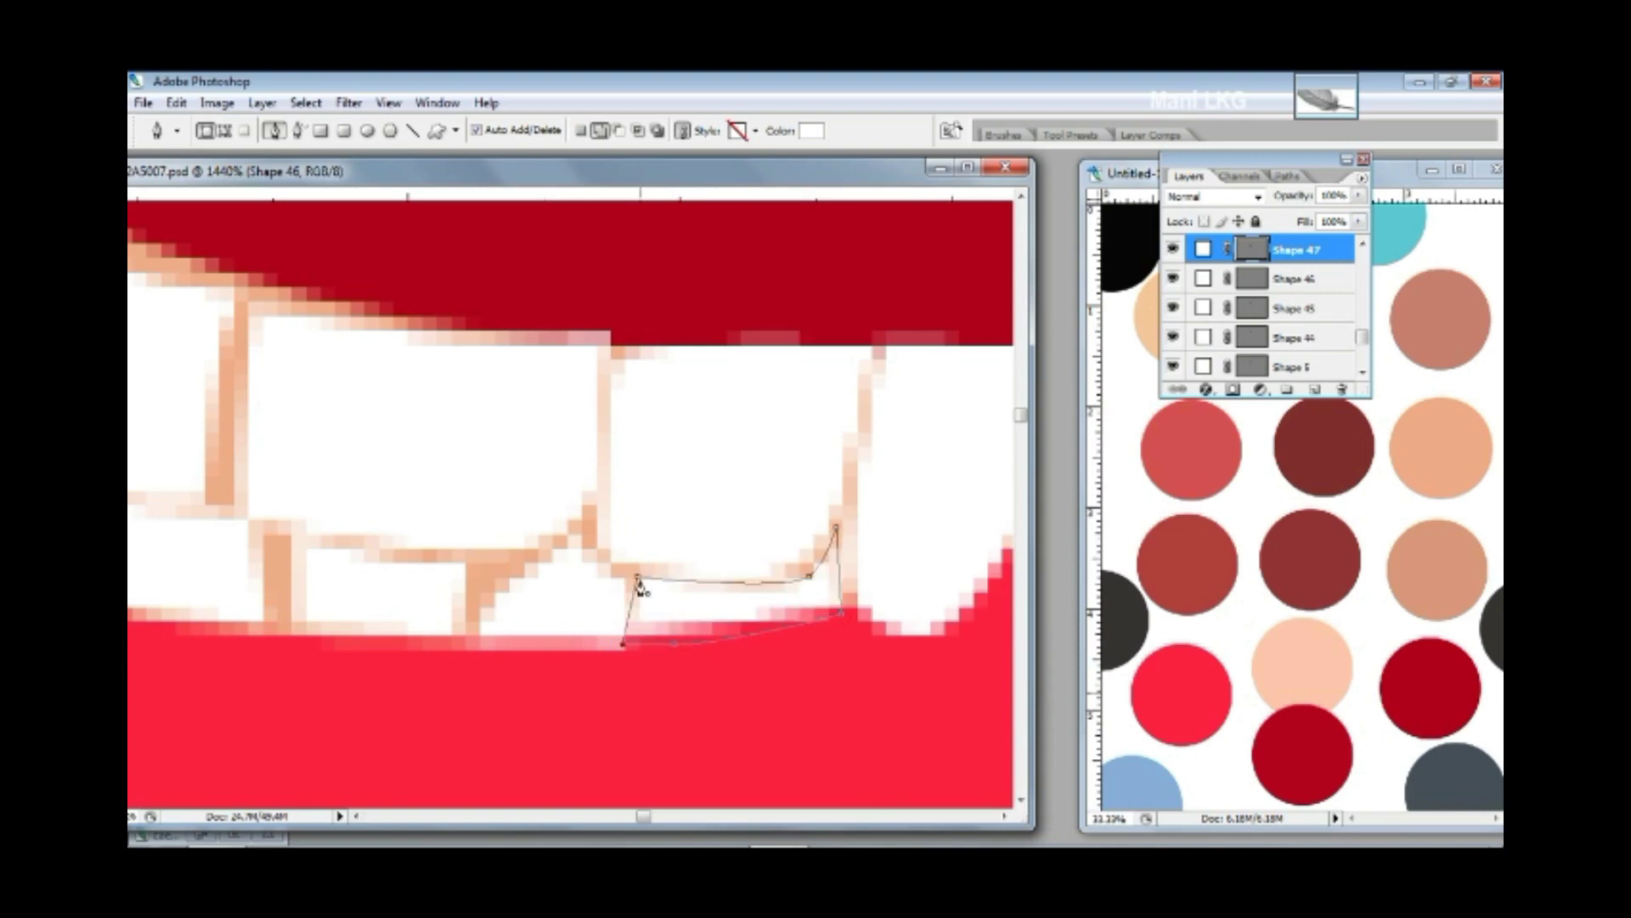
scroll(866, 587, "down", 1)
scroll(867, 586, "down", 2)
scroll(782, 583, "down", 2)
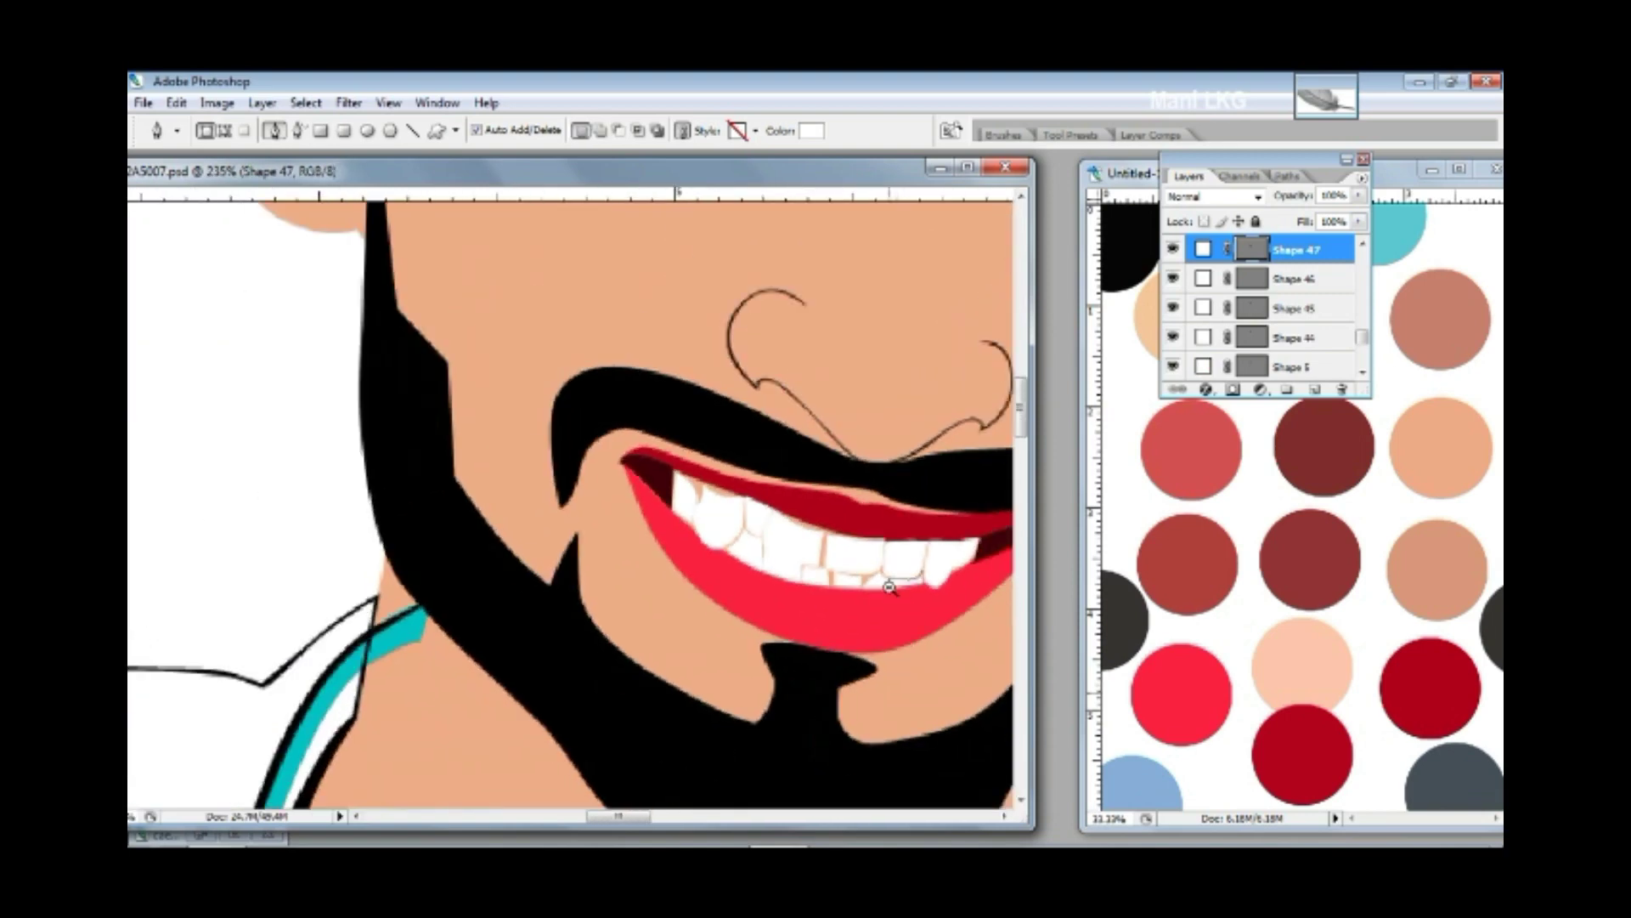
scroll(764, 586, "up", 2)
scroll(747, 591, "up", 1)
- Pick another teeth layer, then review the smile and select the face skin layer
key("v")
right_click(741, 593)
left_click(741, 593)
key("p")
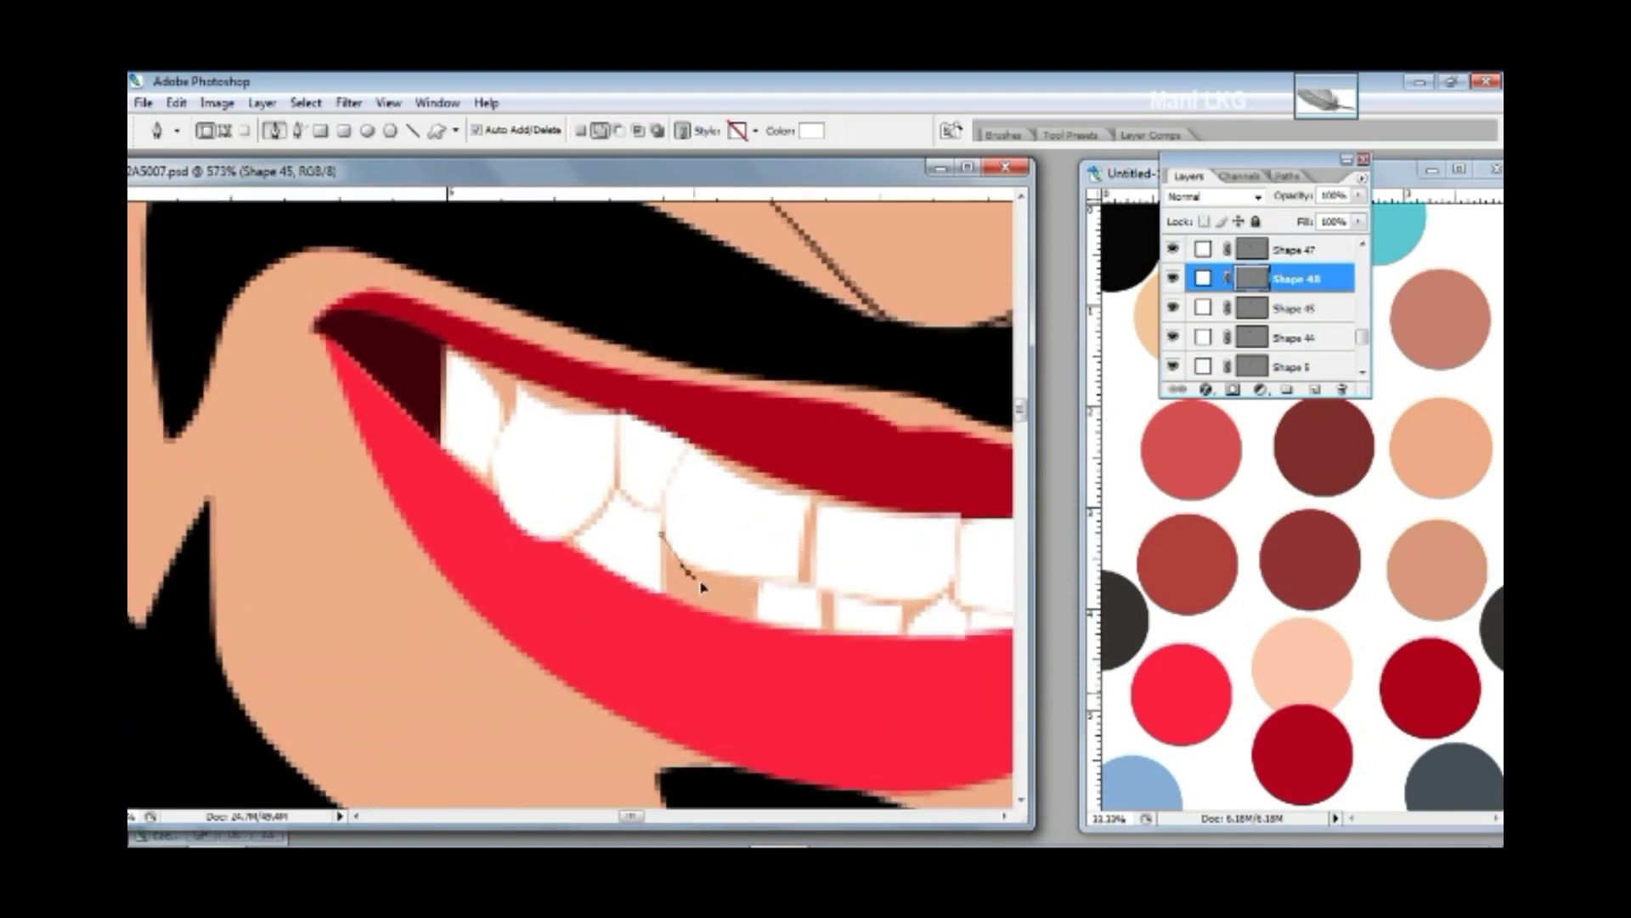
key("v")
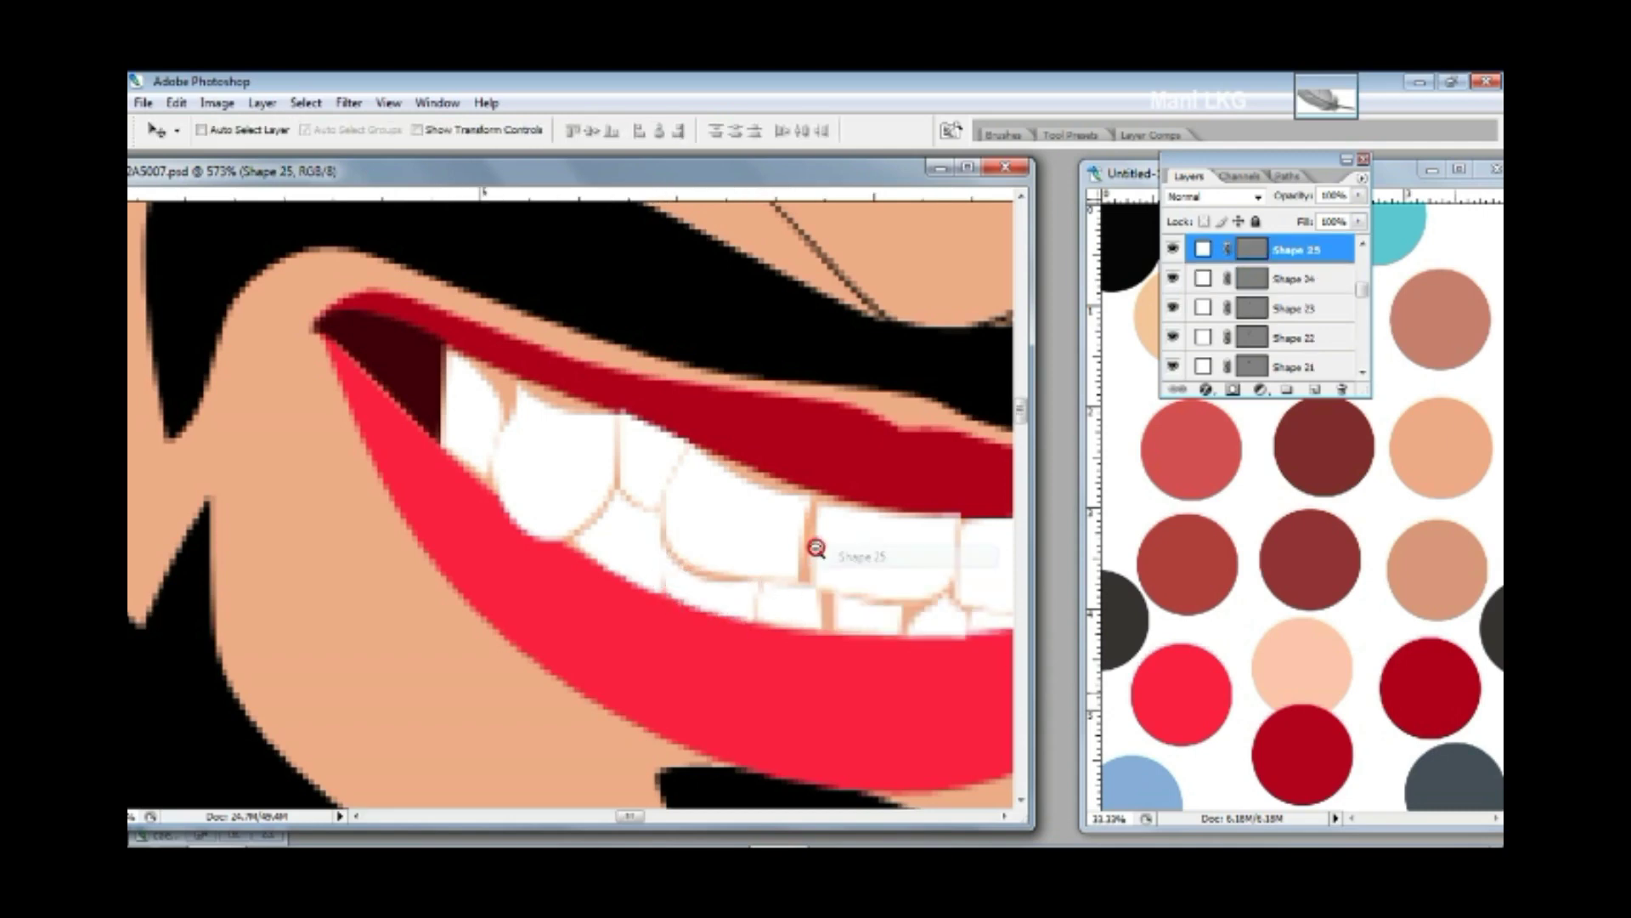
scroll(808, 547, "down", 3)
scroll(774, 510, "up", 1)
right_click(784, 341)
left_click(828, 351)
- Draw the nose-bridge highlight shape and fill it white
scroll(774, 483, "up", 1)
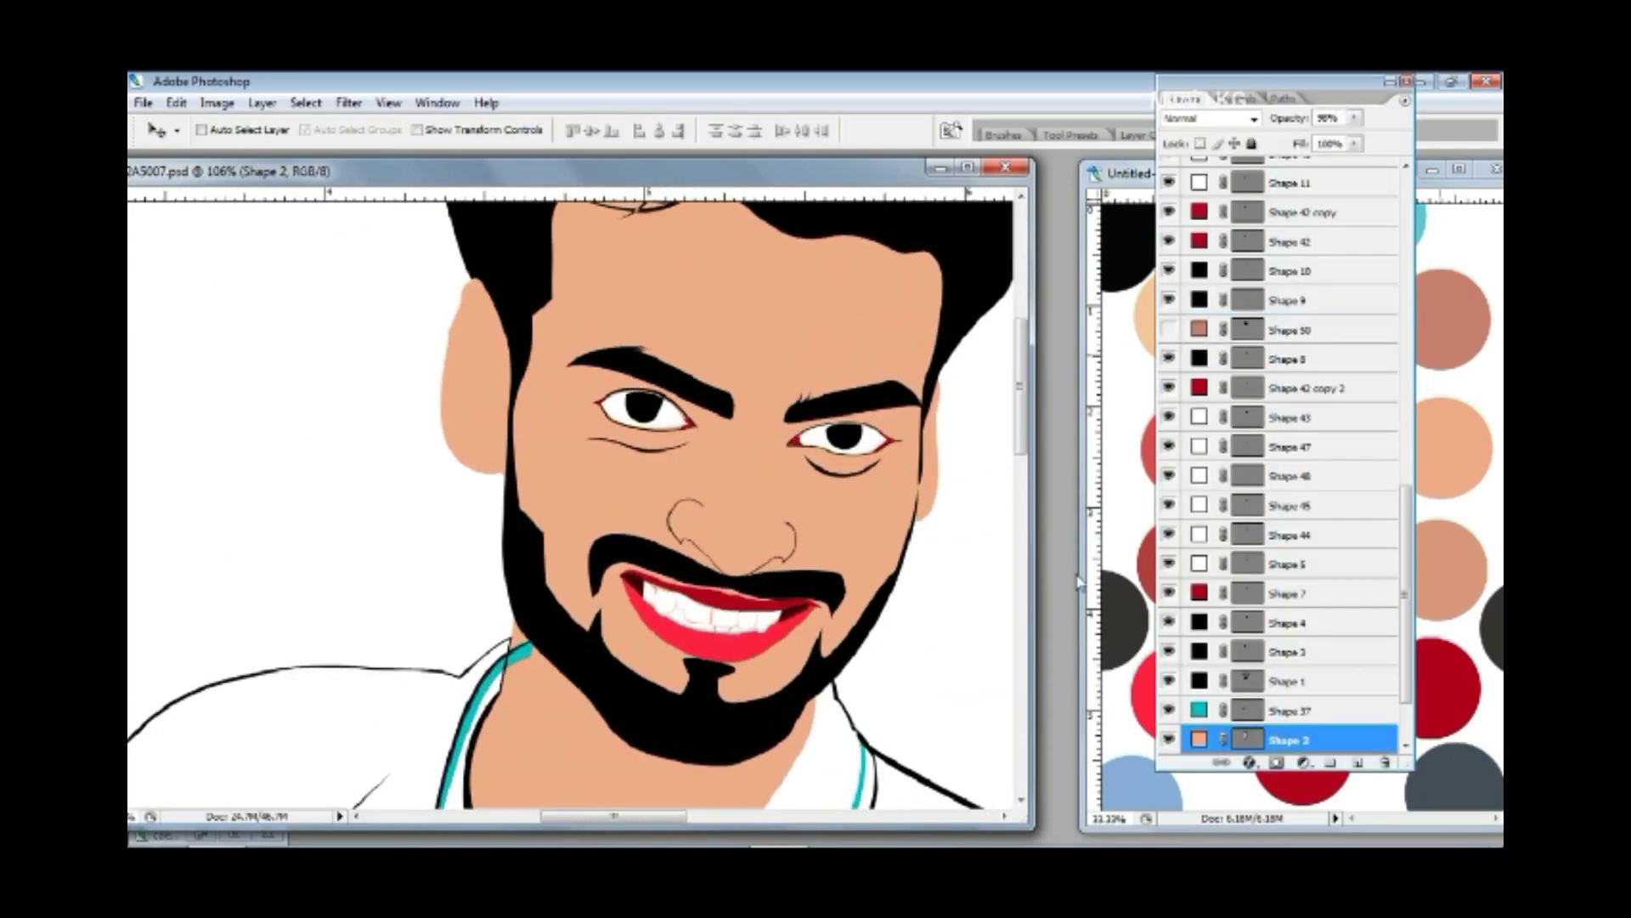
left_click(1406, 83)
key("p")
scroll(809, 391, "up", 2)
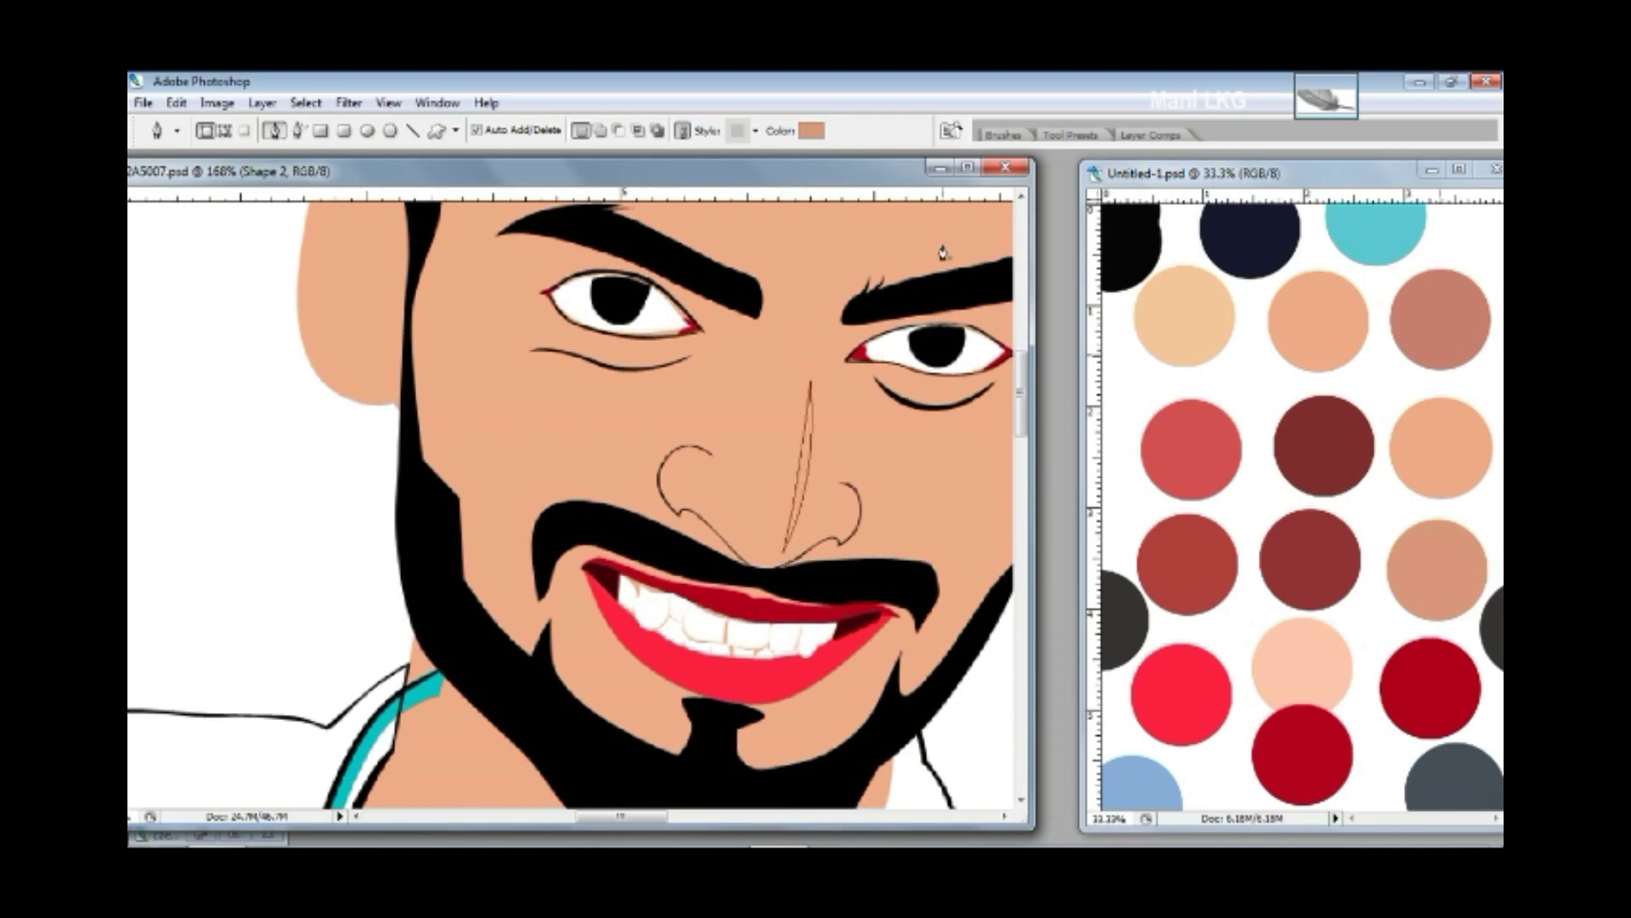
key("F7")
double_click(1199, 740)
left_click(1249, 379)
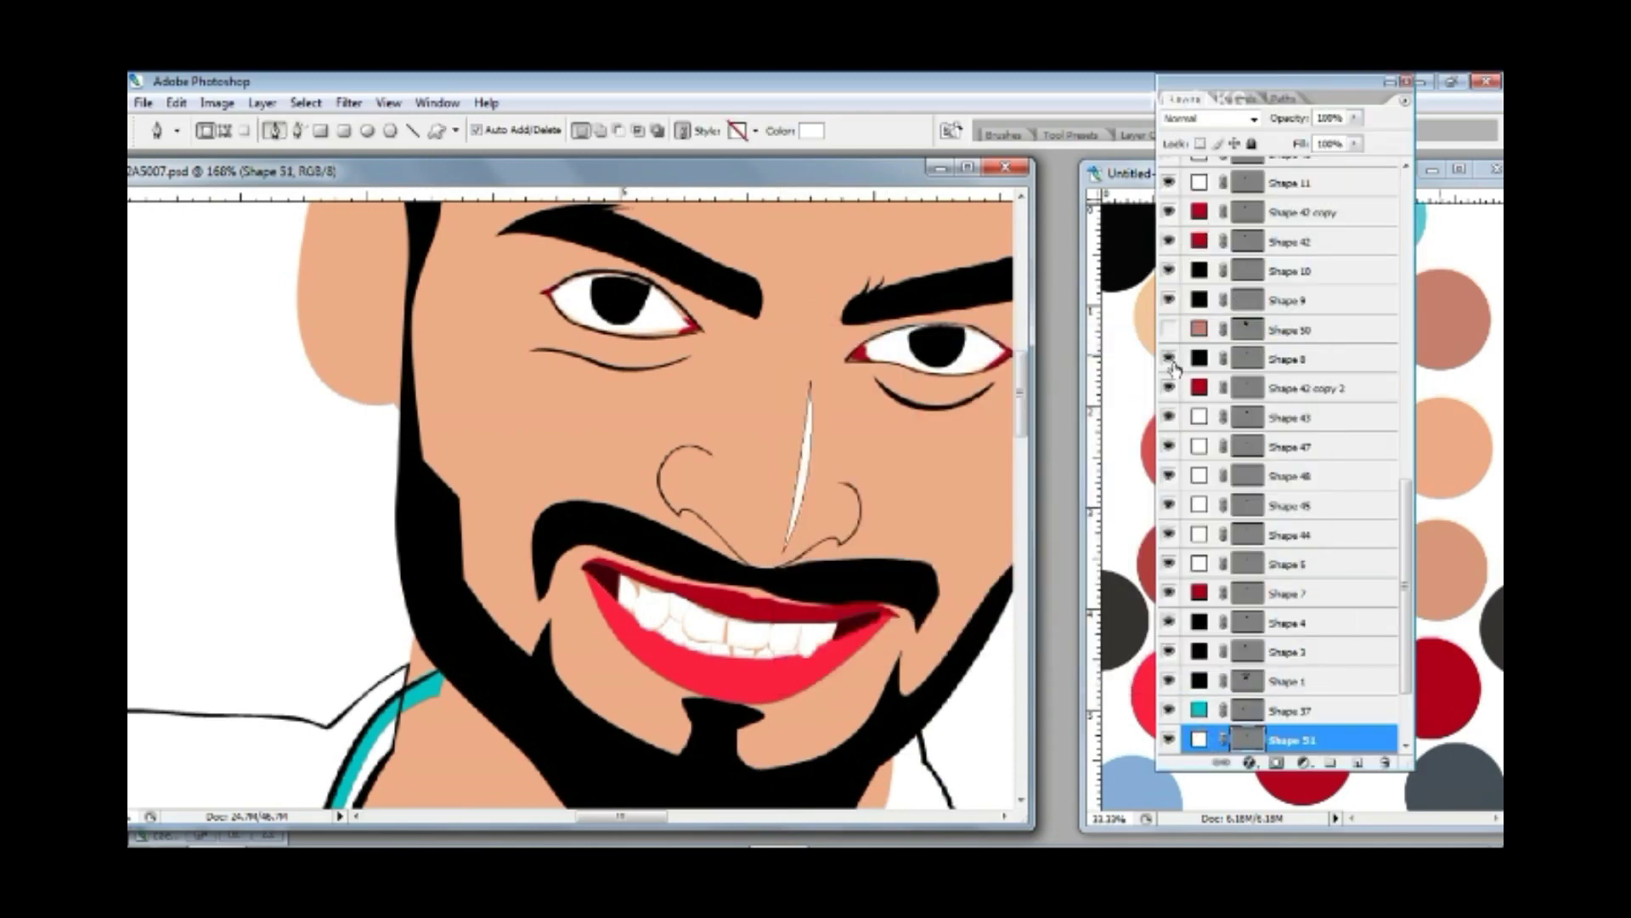
- Select the face skin layer and the layer above it to review the nose highlight
key("v")
right_click(584, 432)
left_click(648, 444)
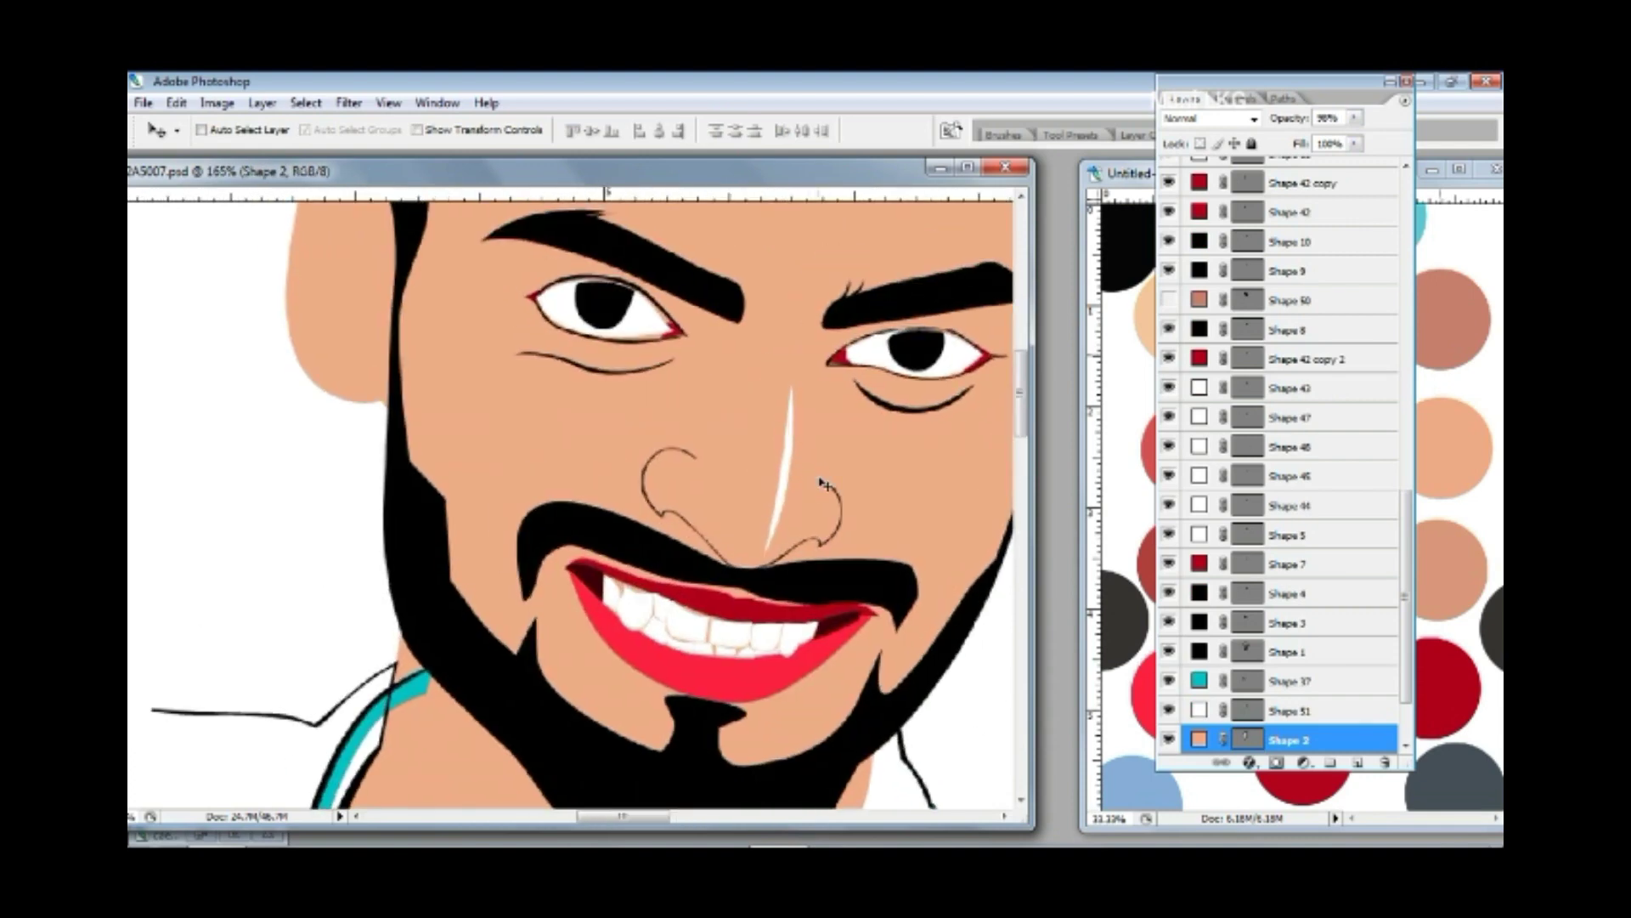
key("alt+bracketright")
scroll(612, 424, "down", 2)
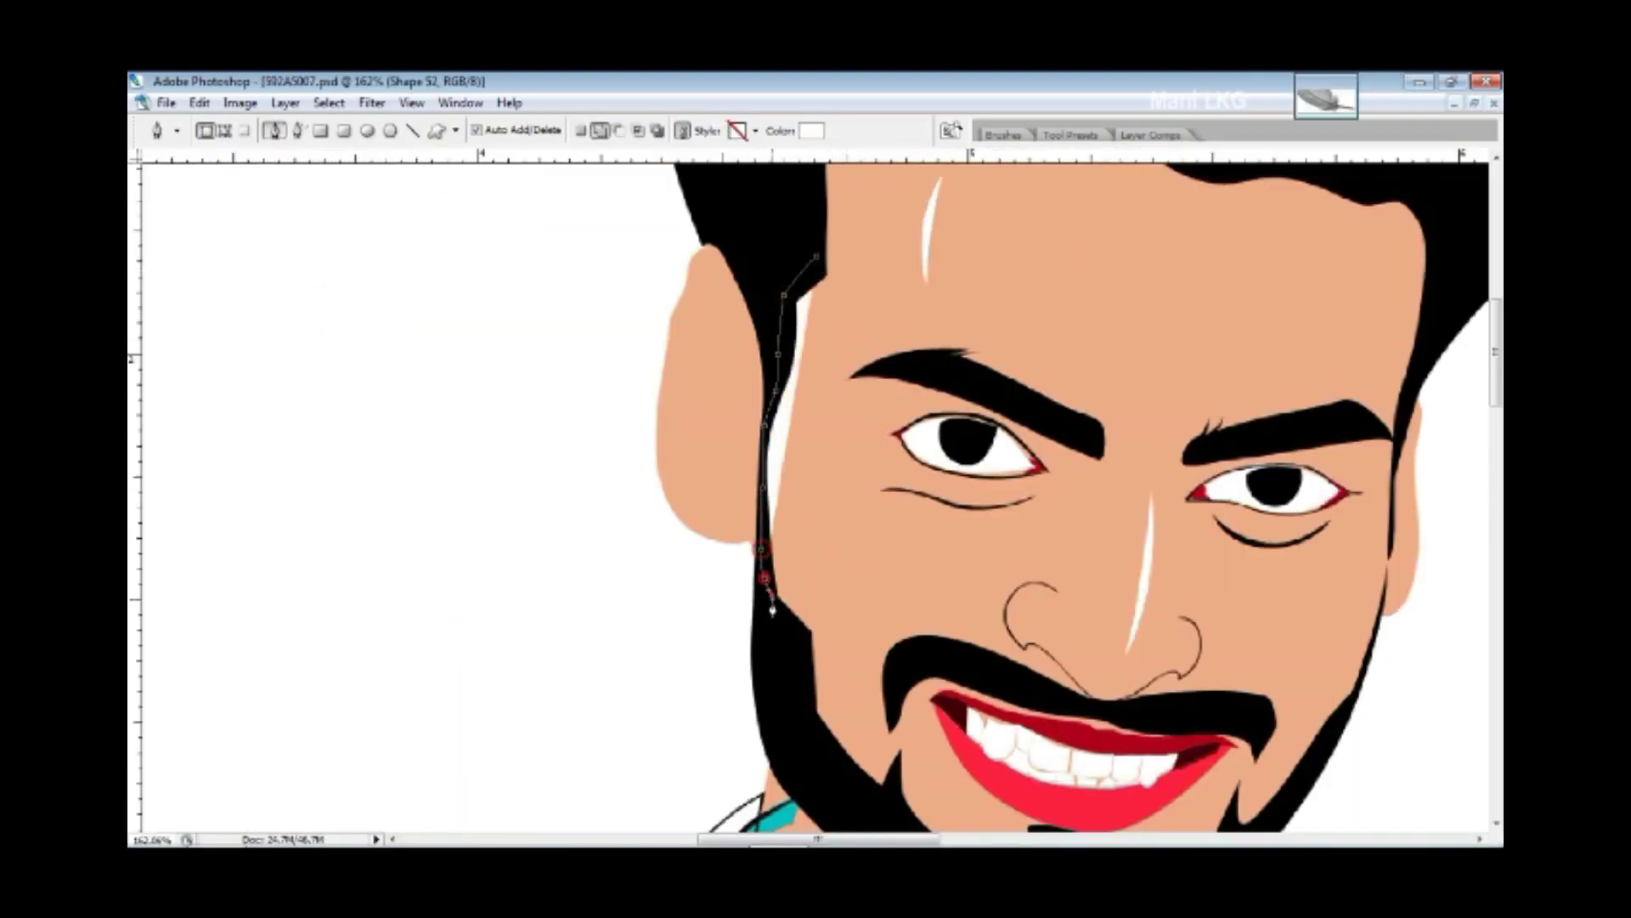
- Trace a white highlight strip down the face's left edge beside the beard
left_click(793, 701)
left_click(814, 745)
left_click(832, 763)
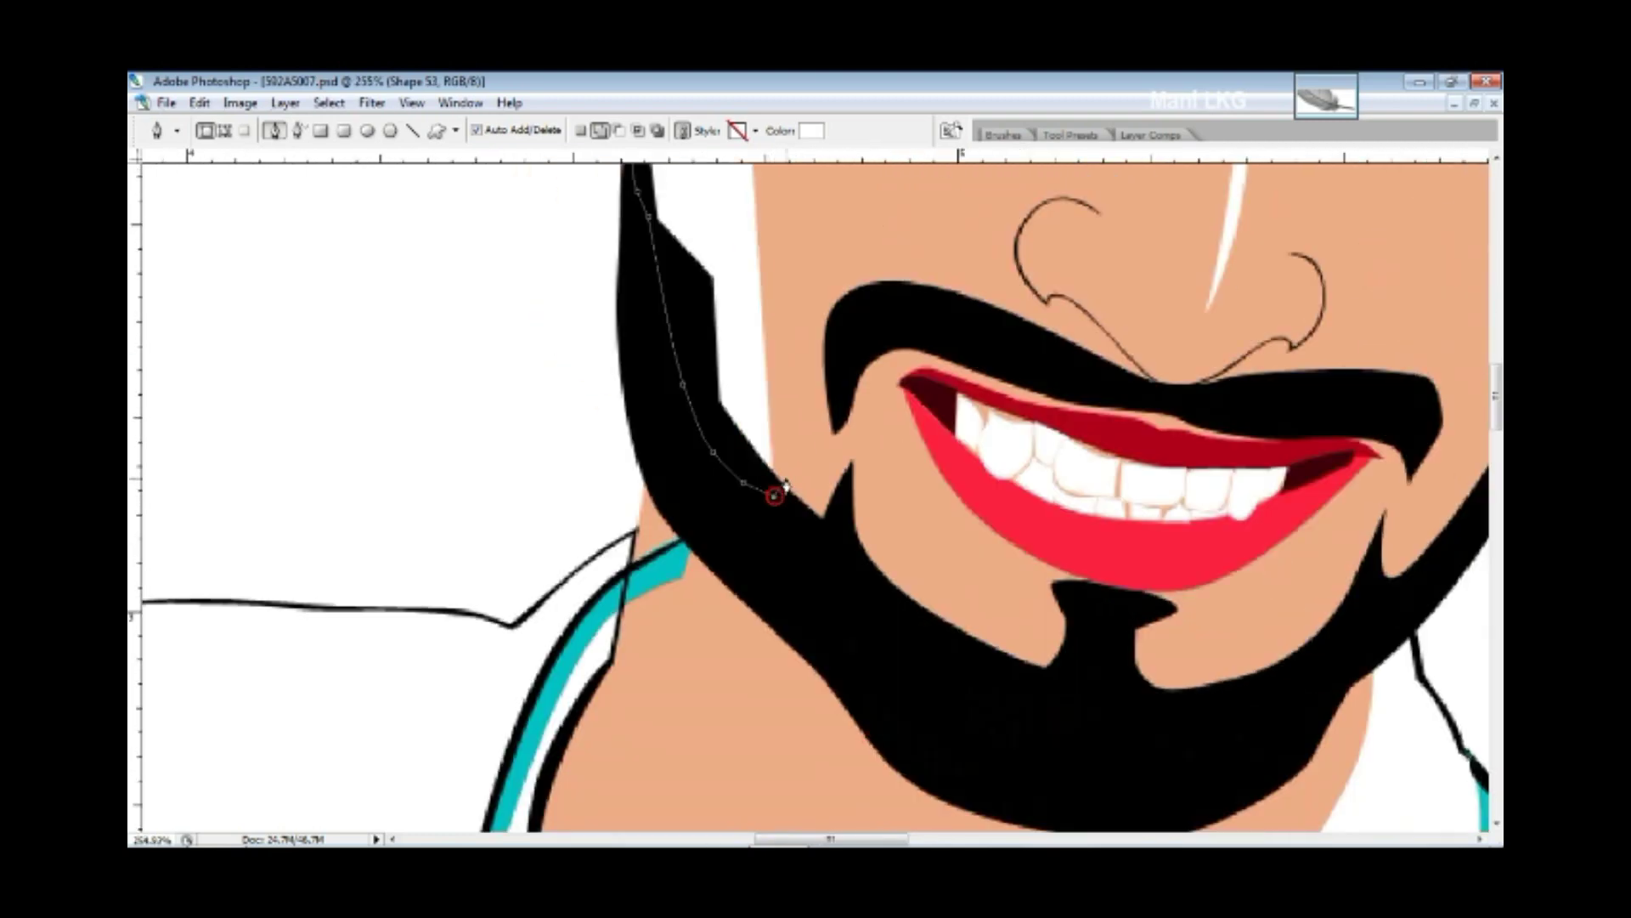
scroll(775, 311, "up", 3)
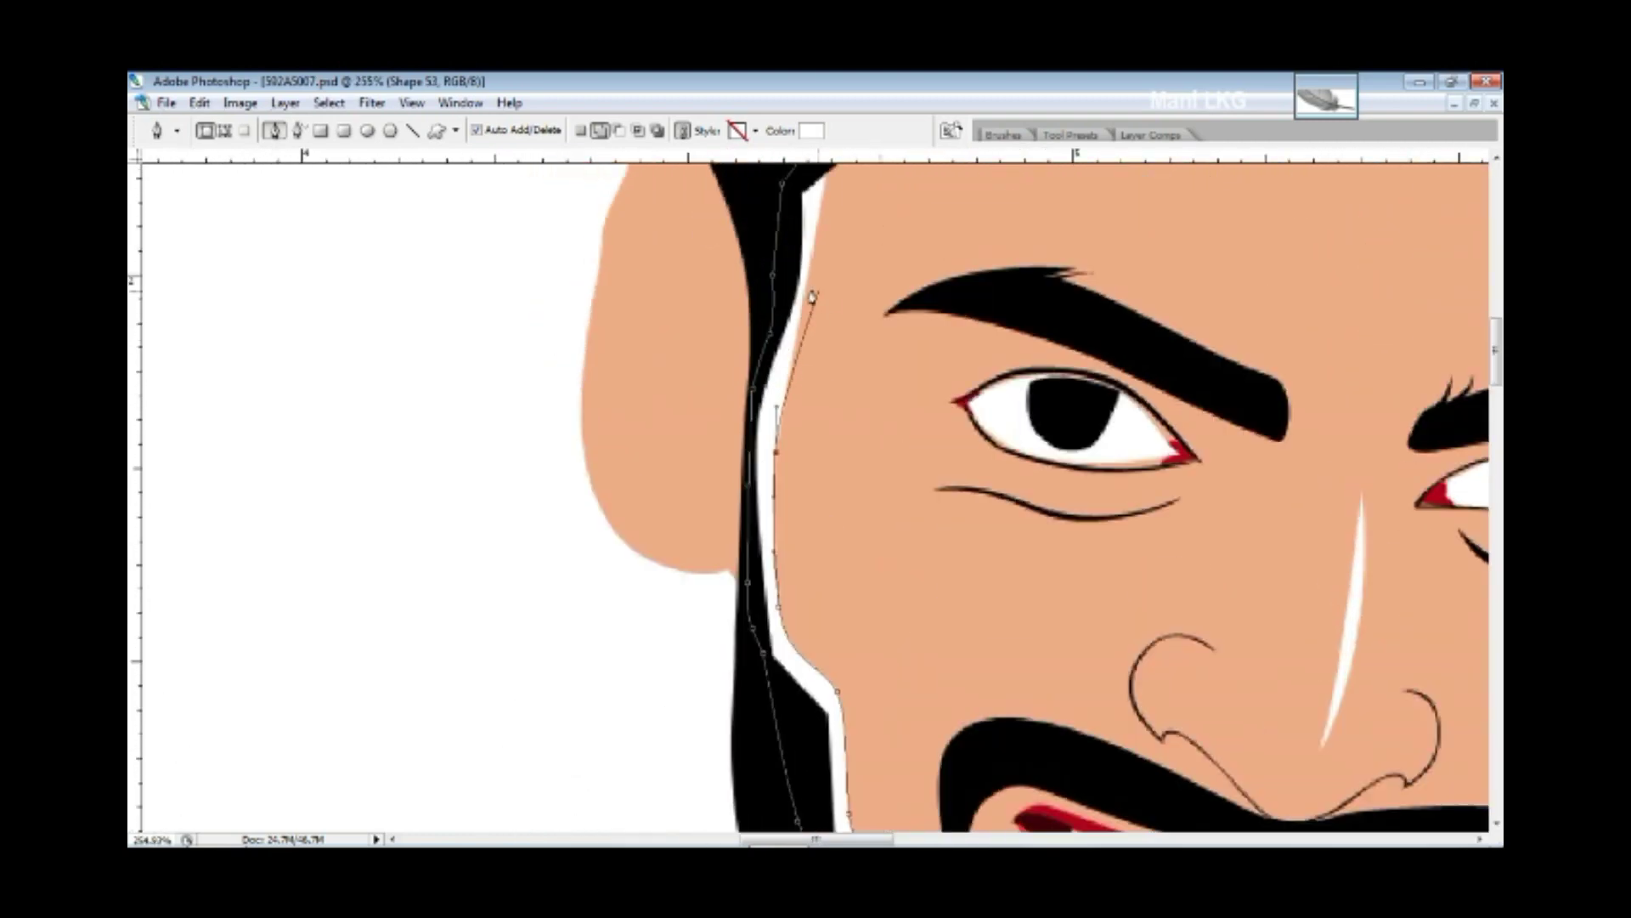
scroll(820, 332, "up", 3)
key("ctrl+0")
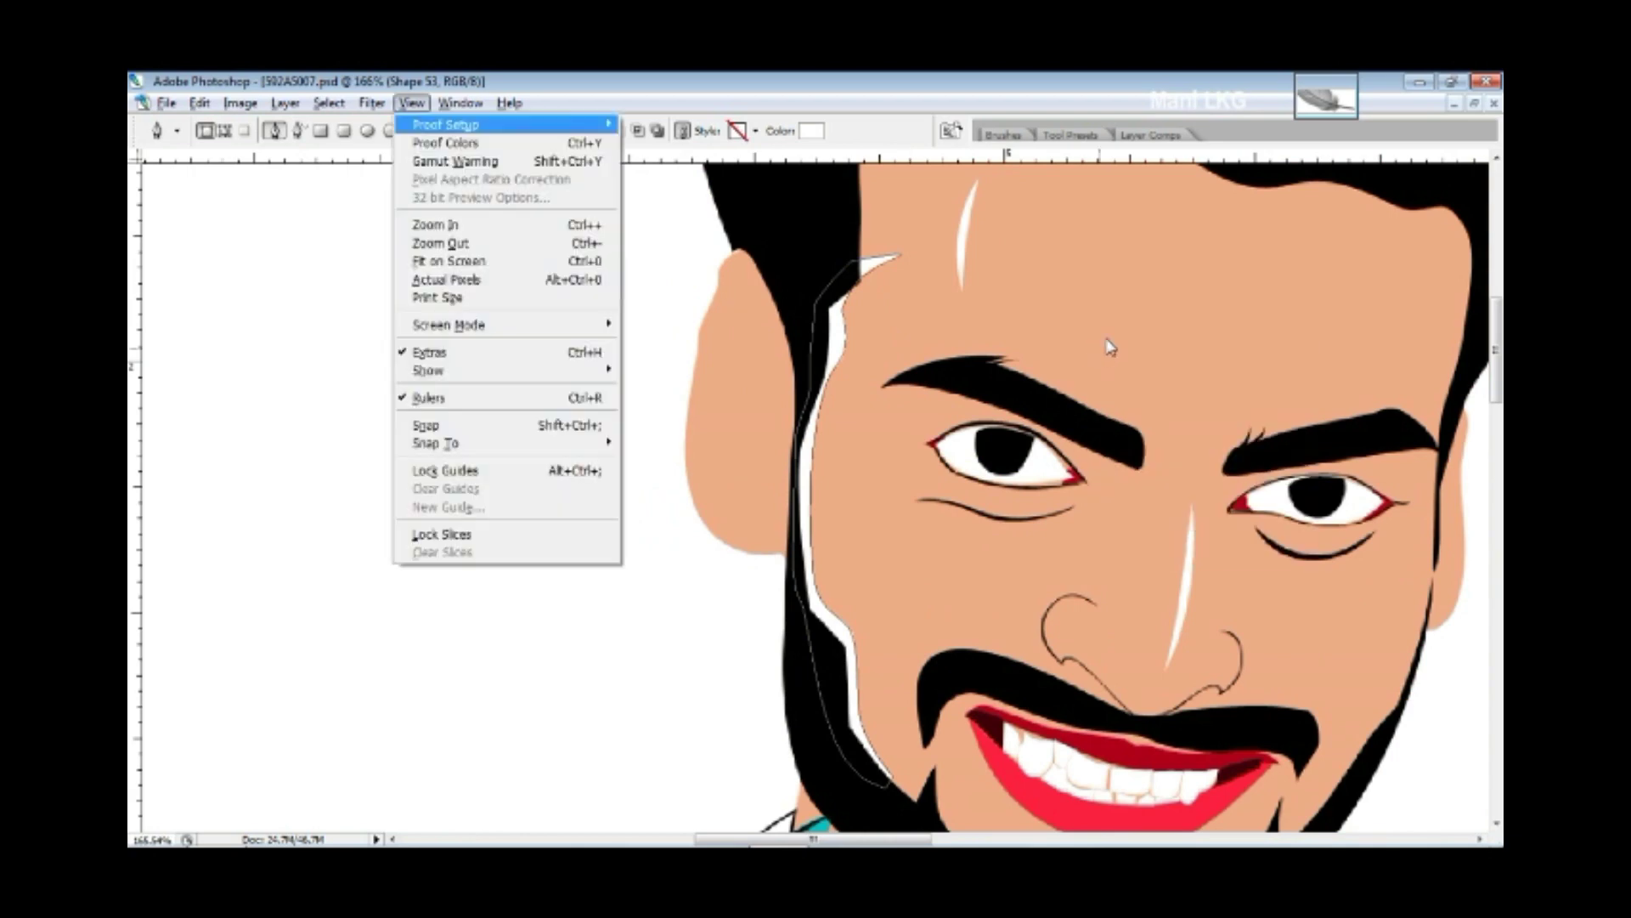
key("v")
right_click(1118, 317)
left_click(1147, 324)
left_click(1147, 413)
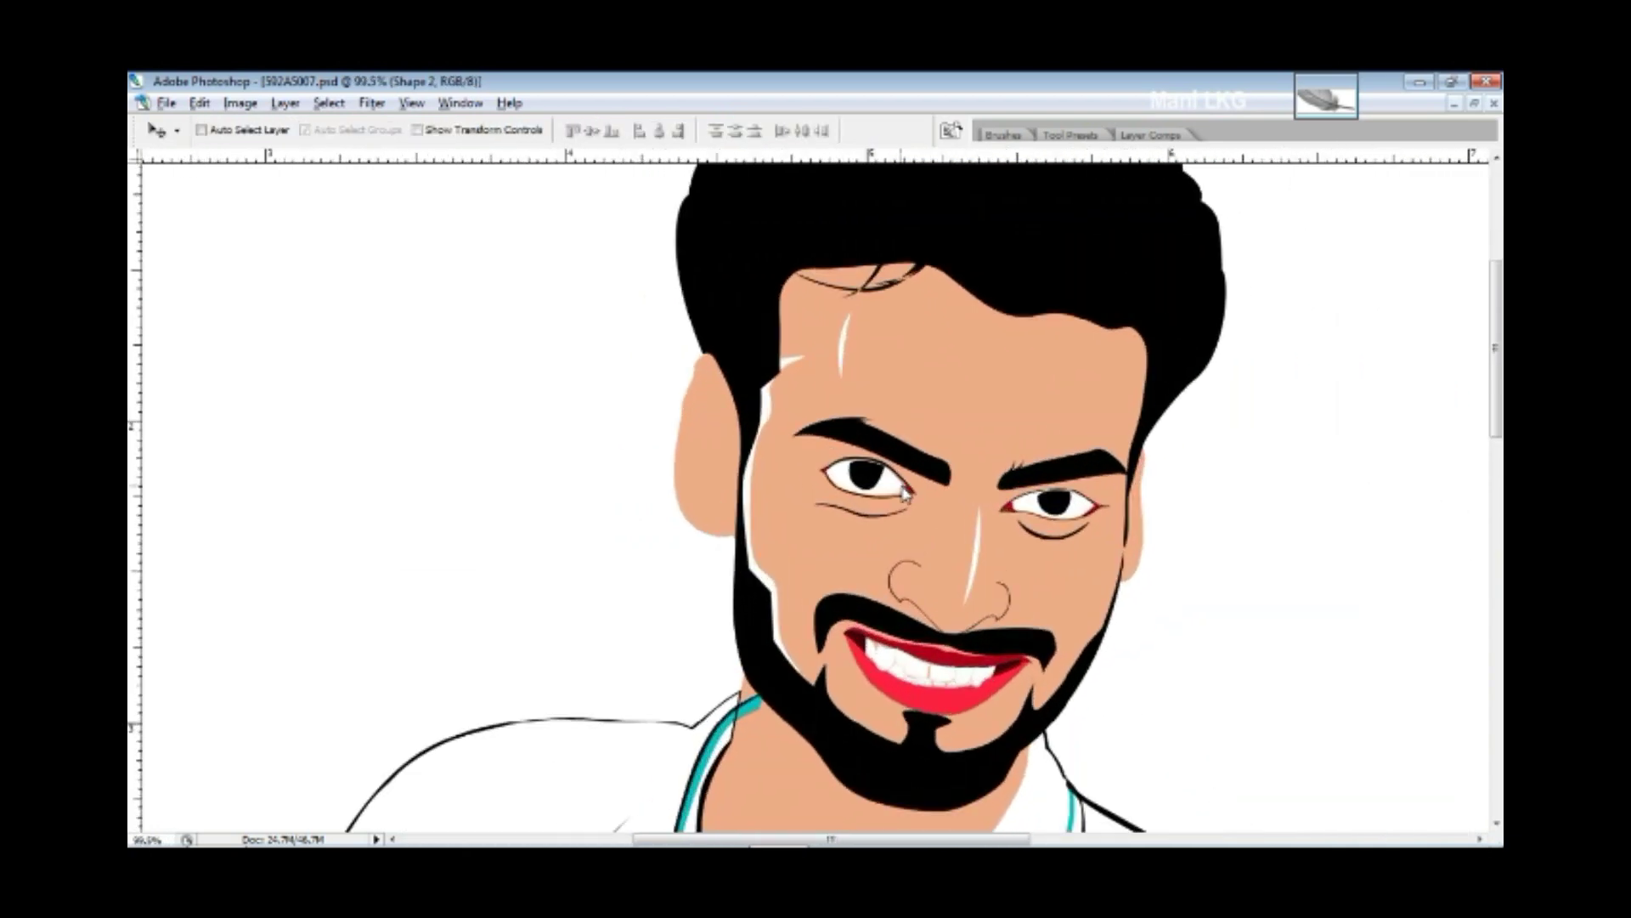
- Trace a shadow shape along the hairline and down the right temple
left_click(771, 417)
key("p")
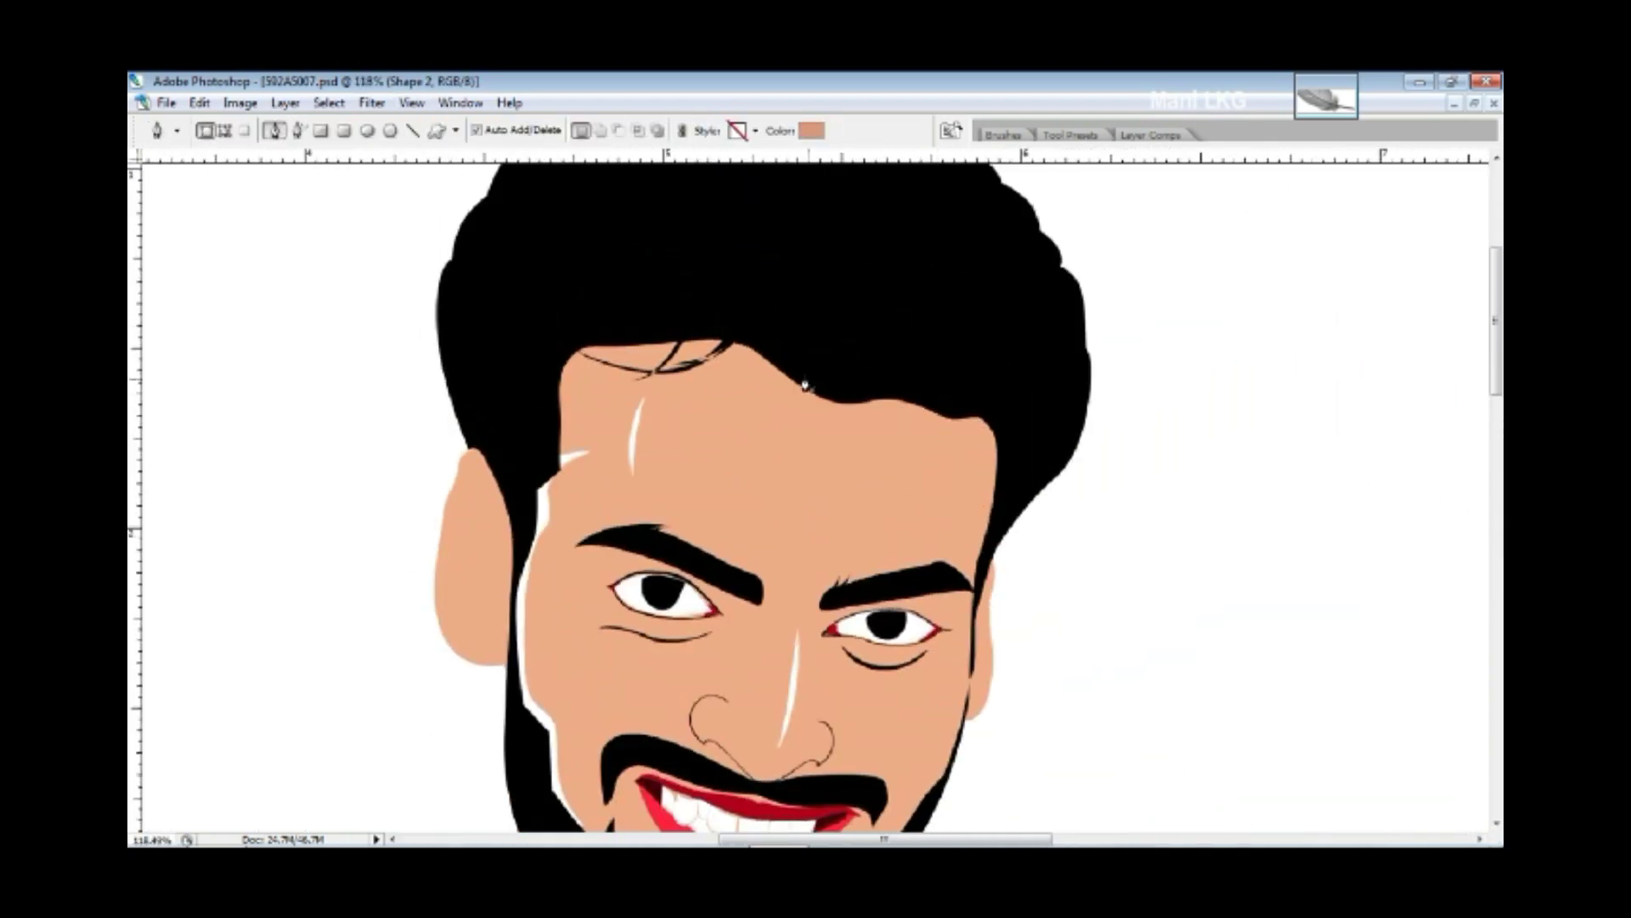
left_click(1003, 520)
left_click(1013, 420)
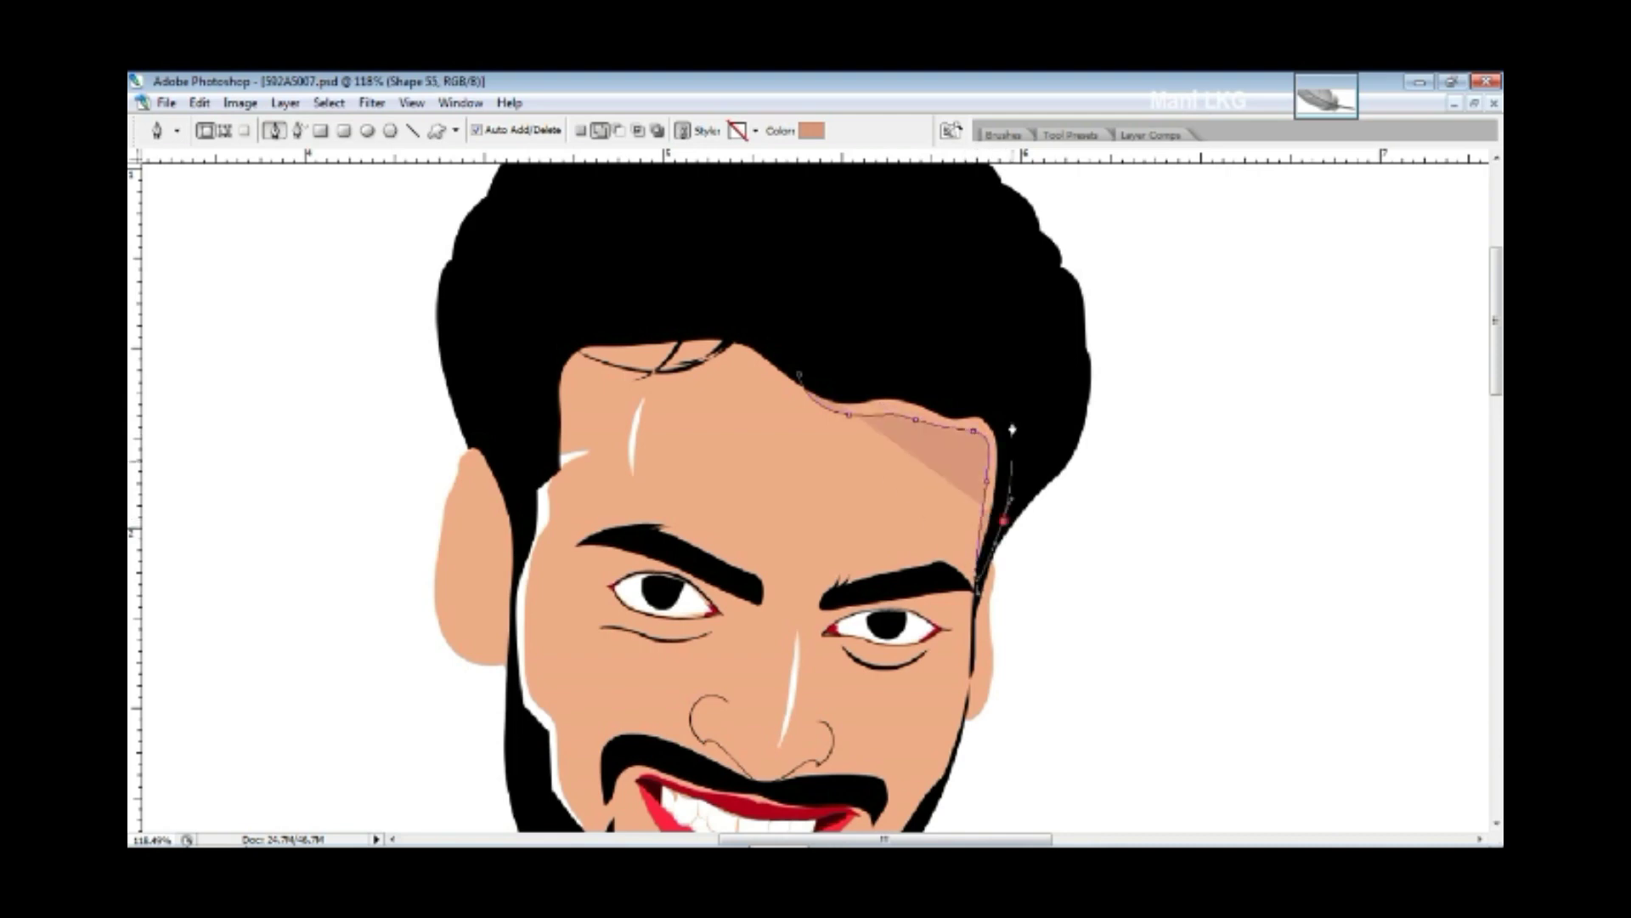
left_click(937, 377)
left_click(817, 384)
key("c")
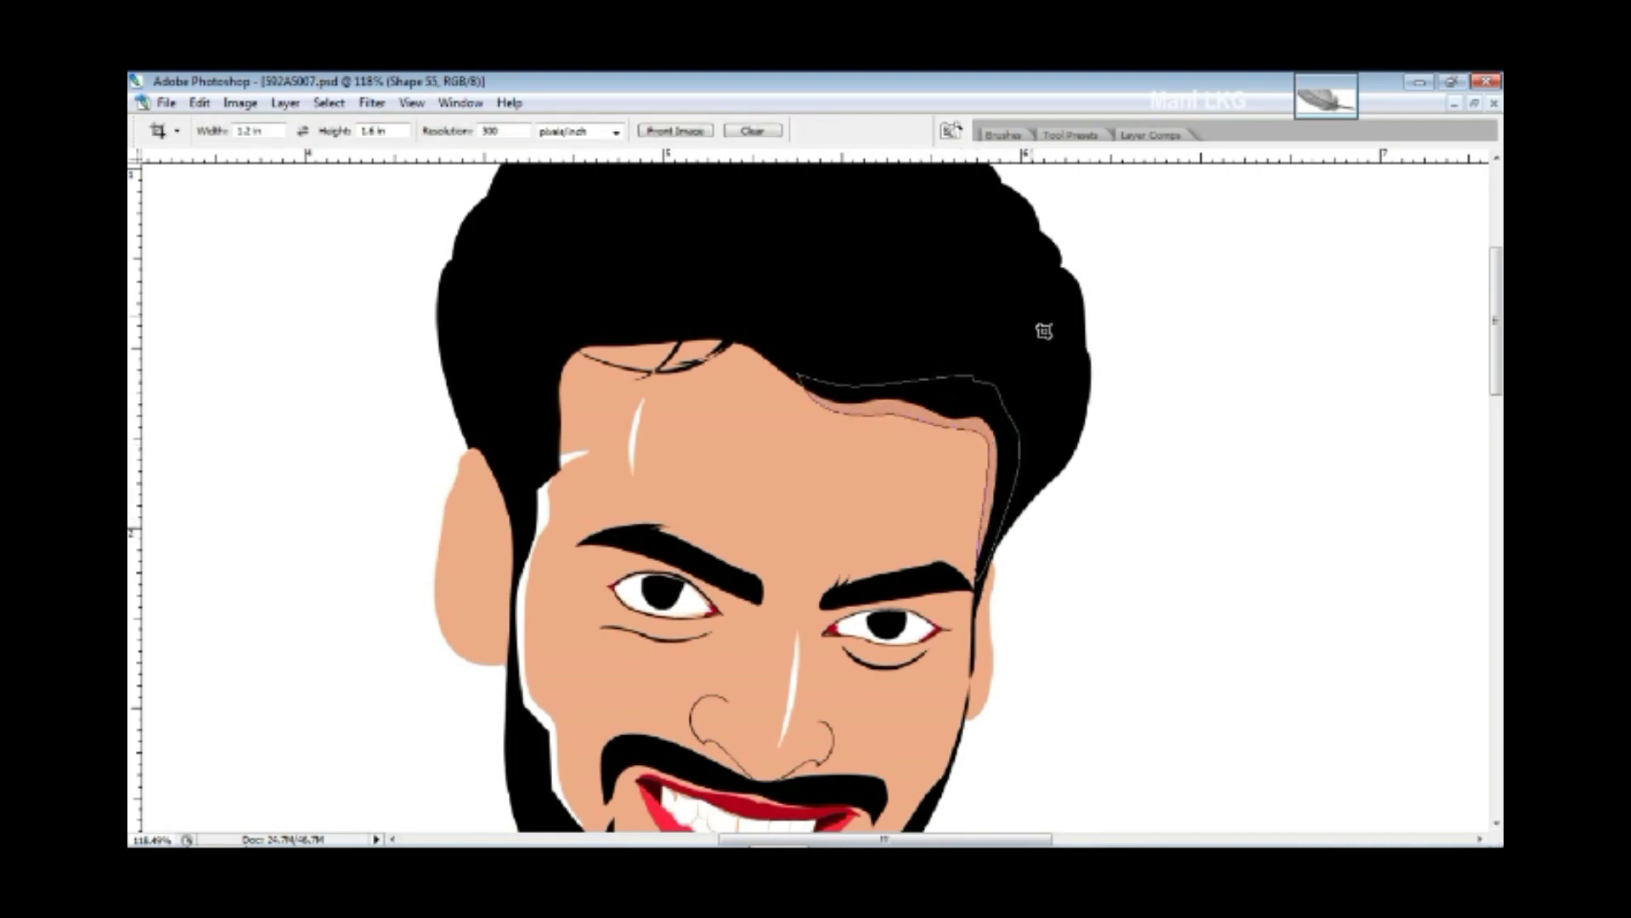
- Darken the hairline shadow's fill to an orange-brown skin tone
key("F7")
double_click(1199, 739)
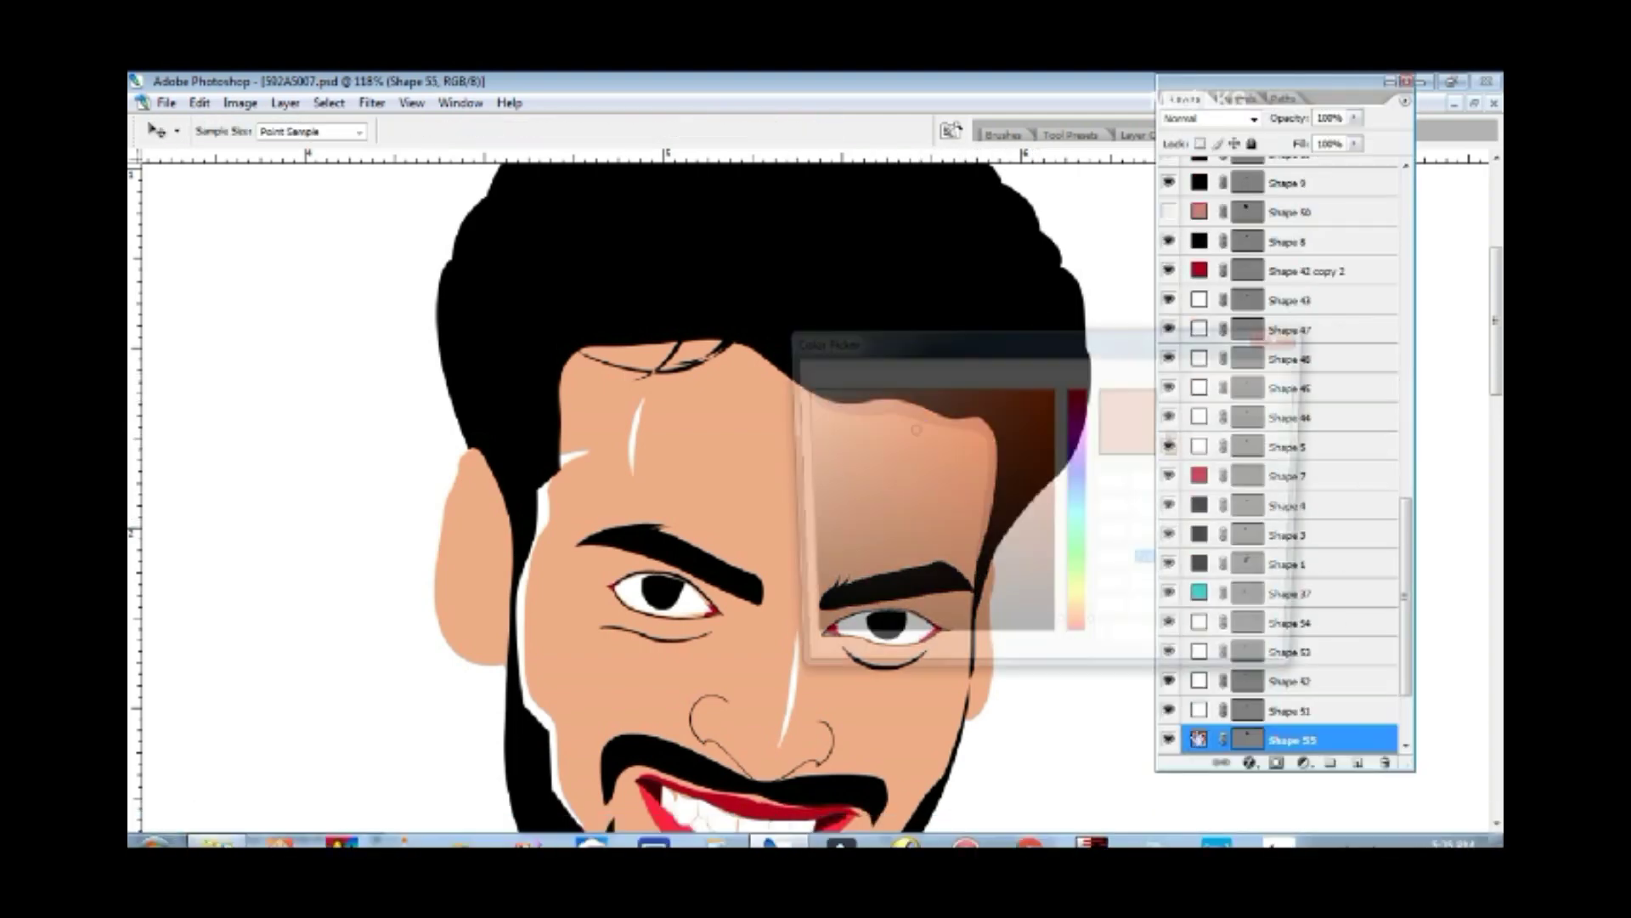
key("Return")
double_click(1199, 739)
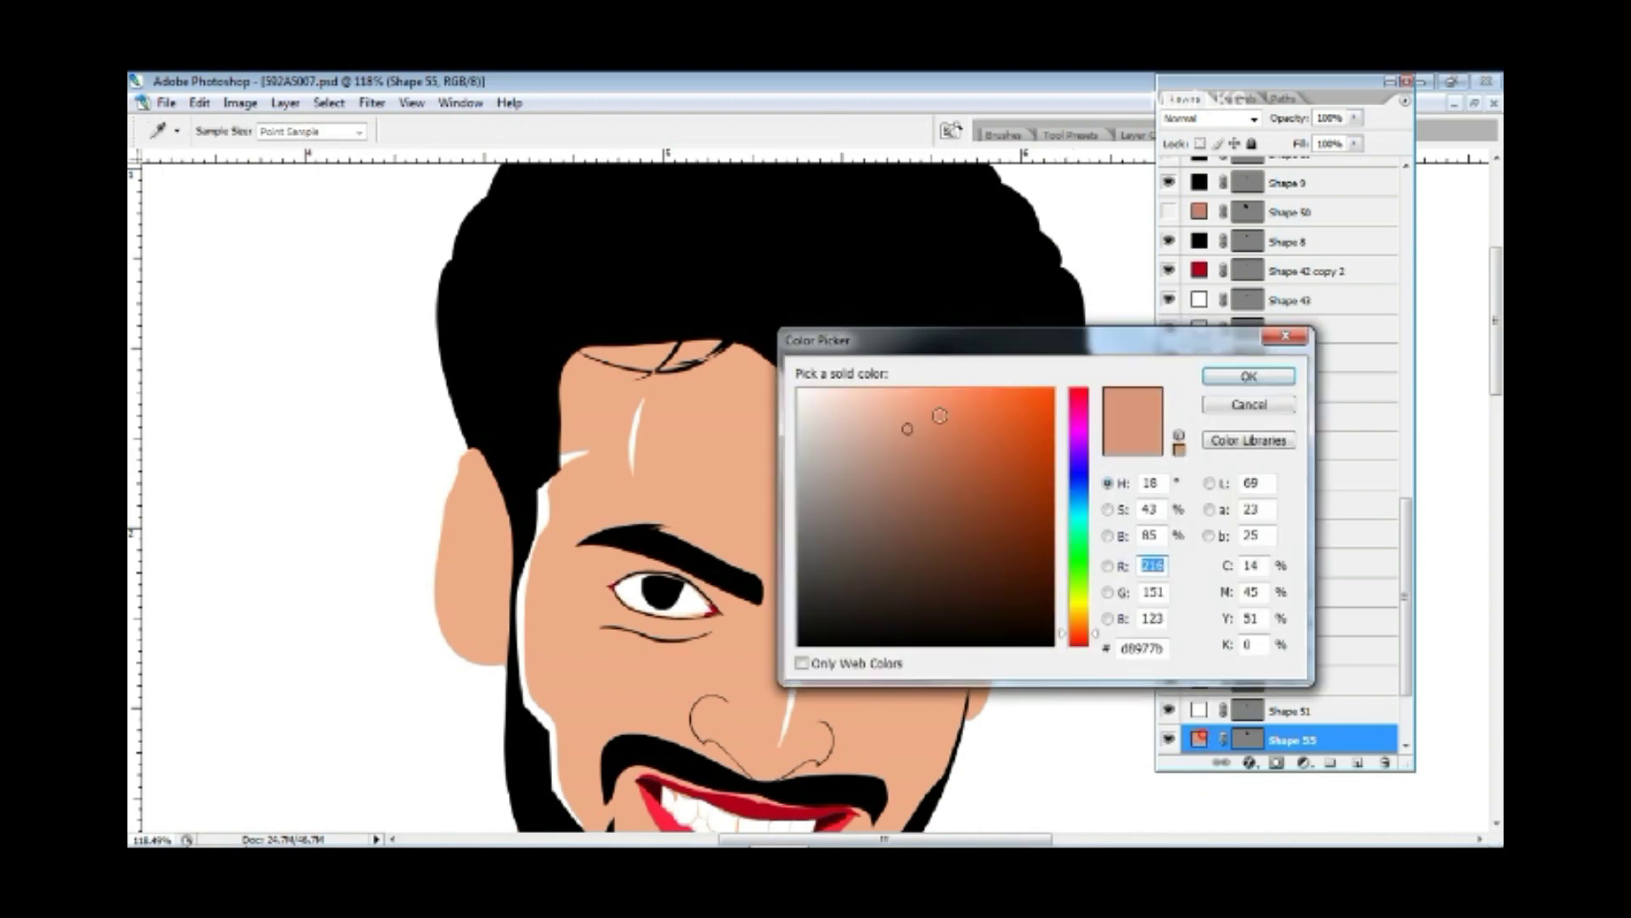
key("Return")
scroll(1073, 611, "down", 3)
double_click(1199, 736)
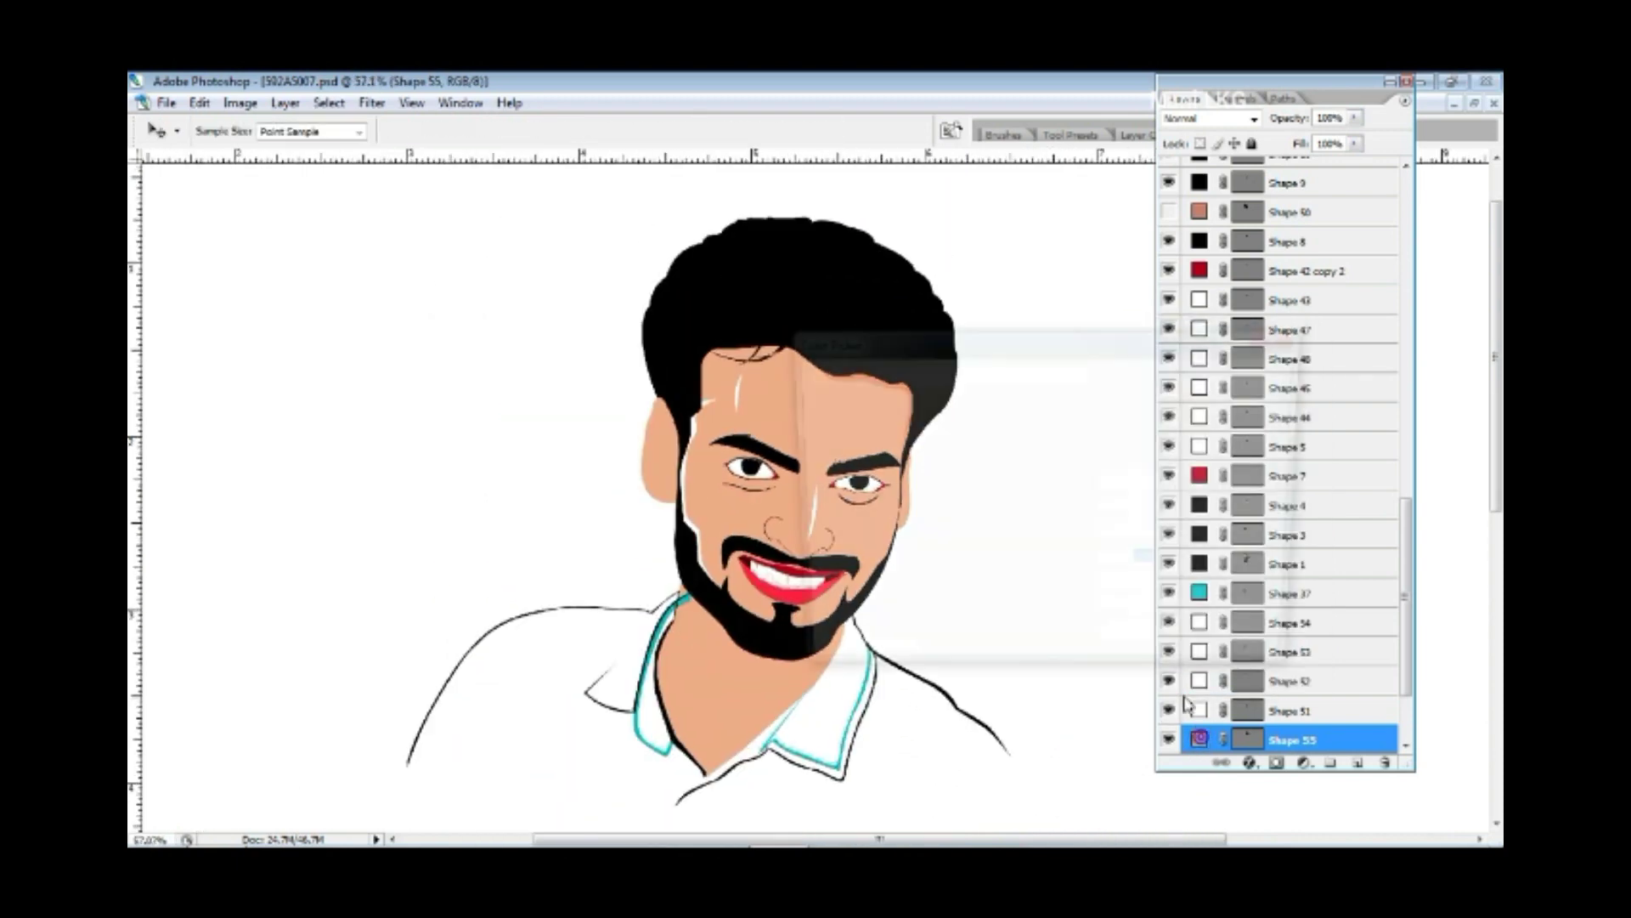
key("Return")
scroll(957, 473, "down", 1)
scroll(959, 465, "up", 5)
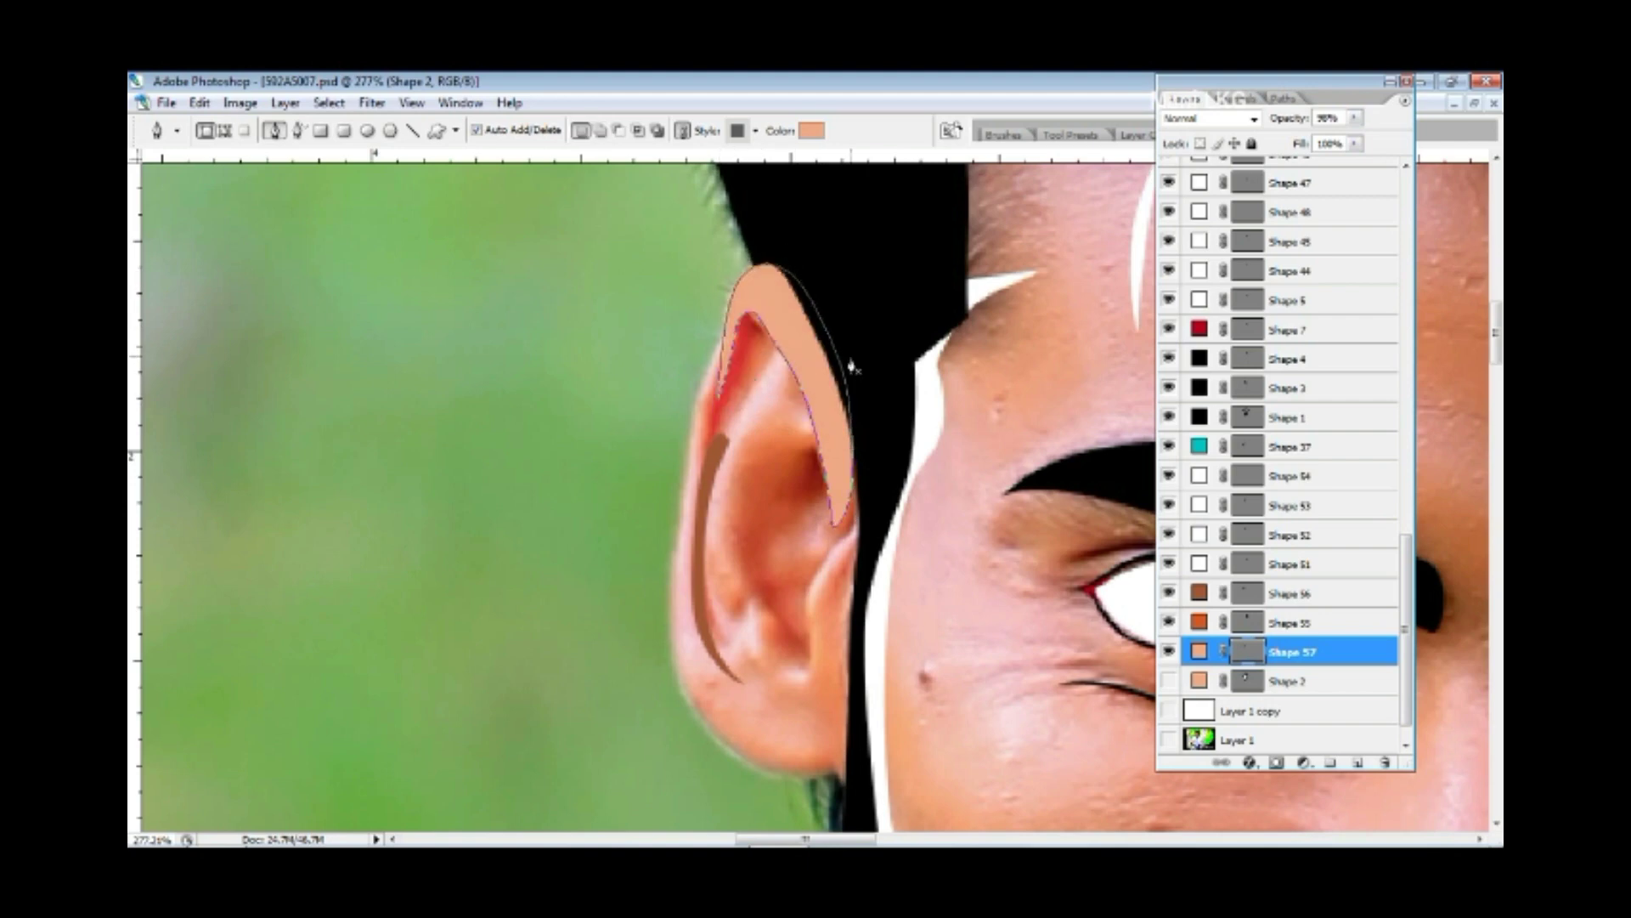
- Pen-draw a curved inner-ear shape along the lower inner ear
left_click(854, 531)
left_click(819, 574)
left_click(806, 667)
left_click(766, 594)
left_click(751, 645)
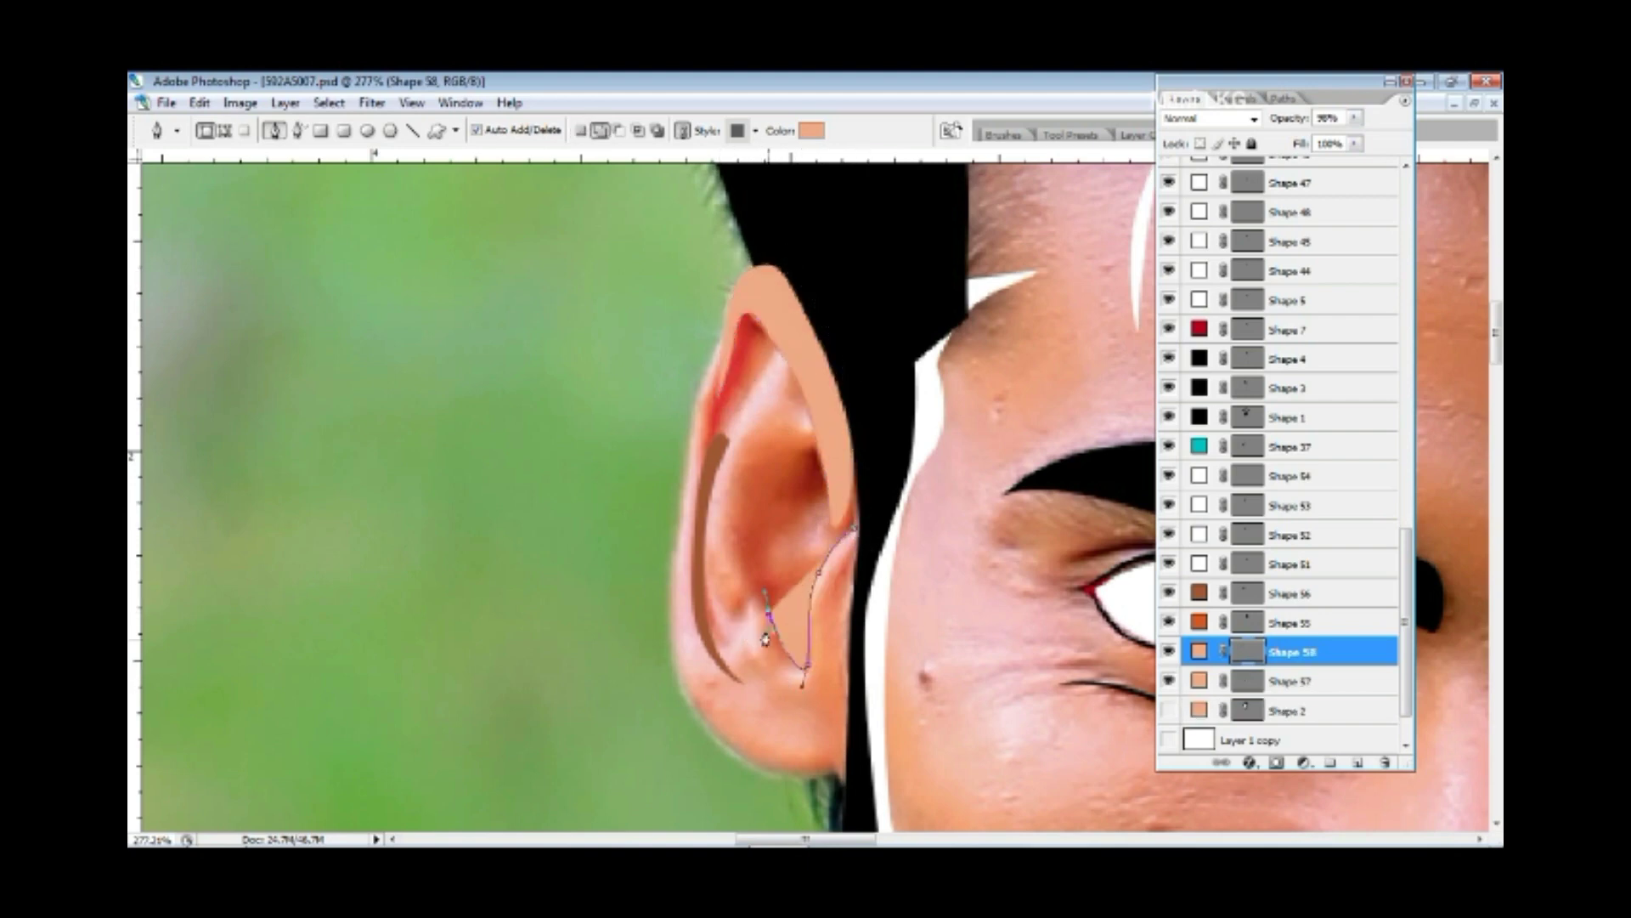
left_click_drag(821, 633, 822, 599)
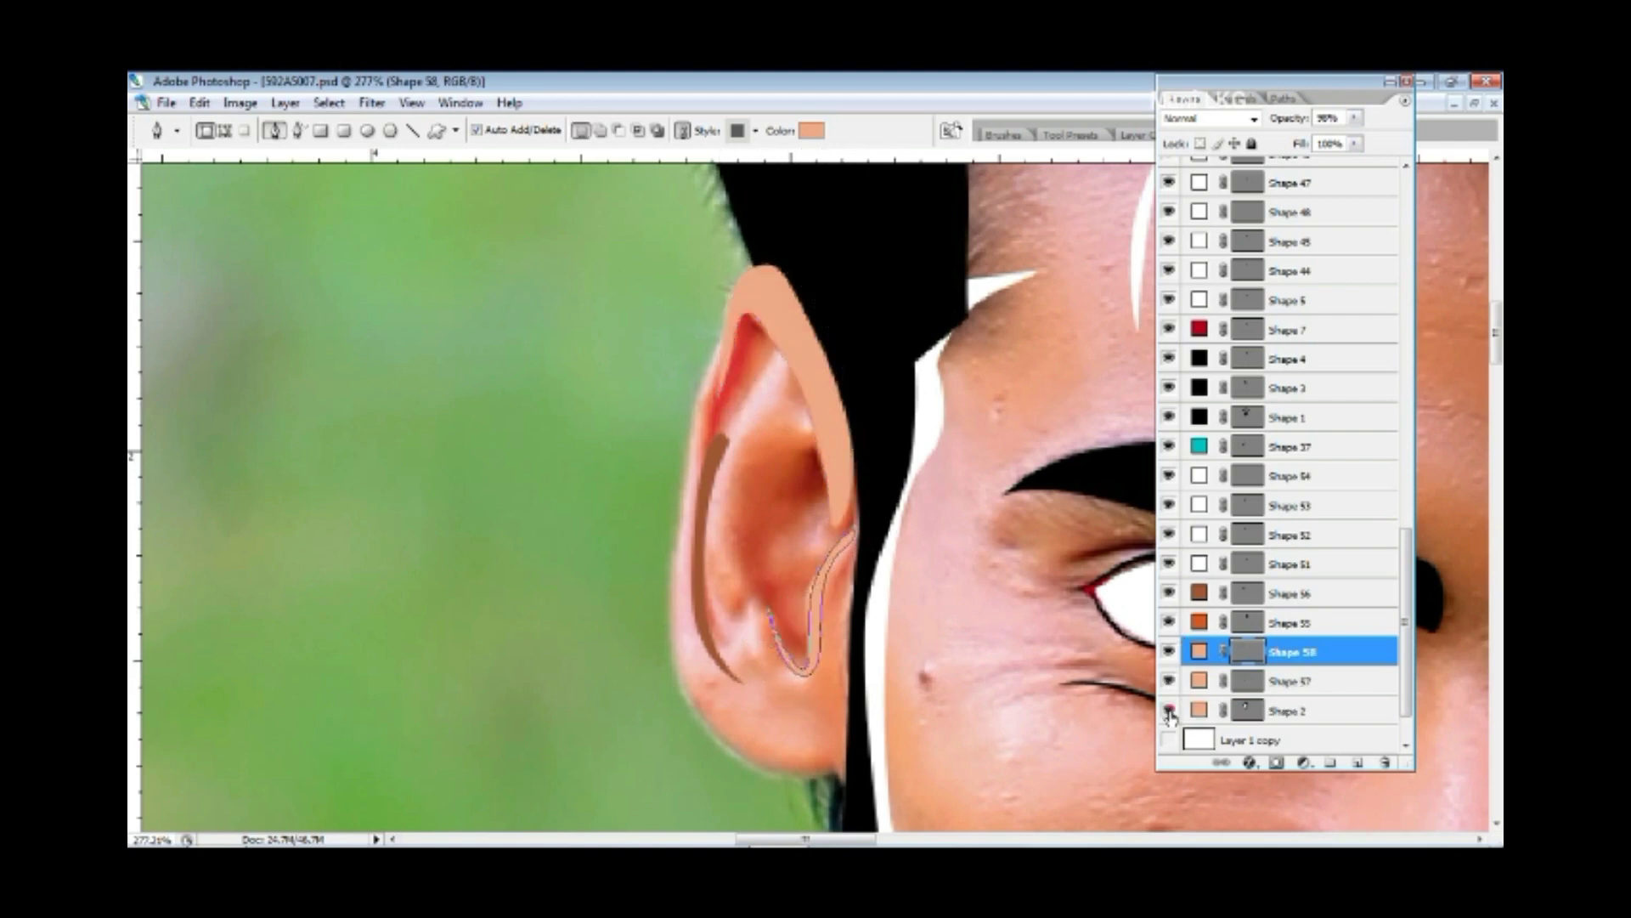
- Hide the reference photo with the white layer and confirm the inner-ear shape's fill colour
left_click(1169, 740)
scroll(1170, 740, "down", 2)
double_click(1199, 592)
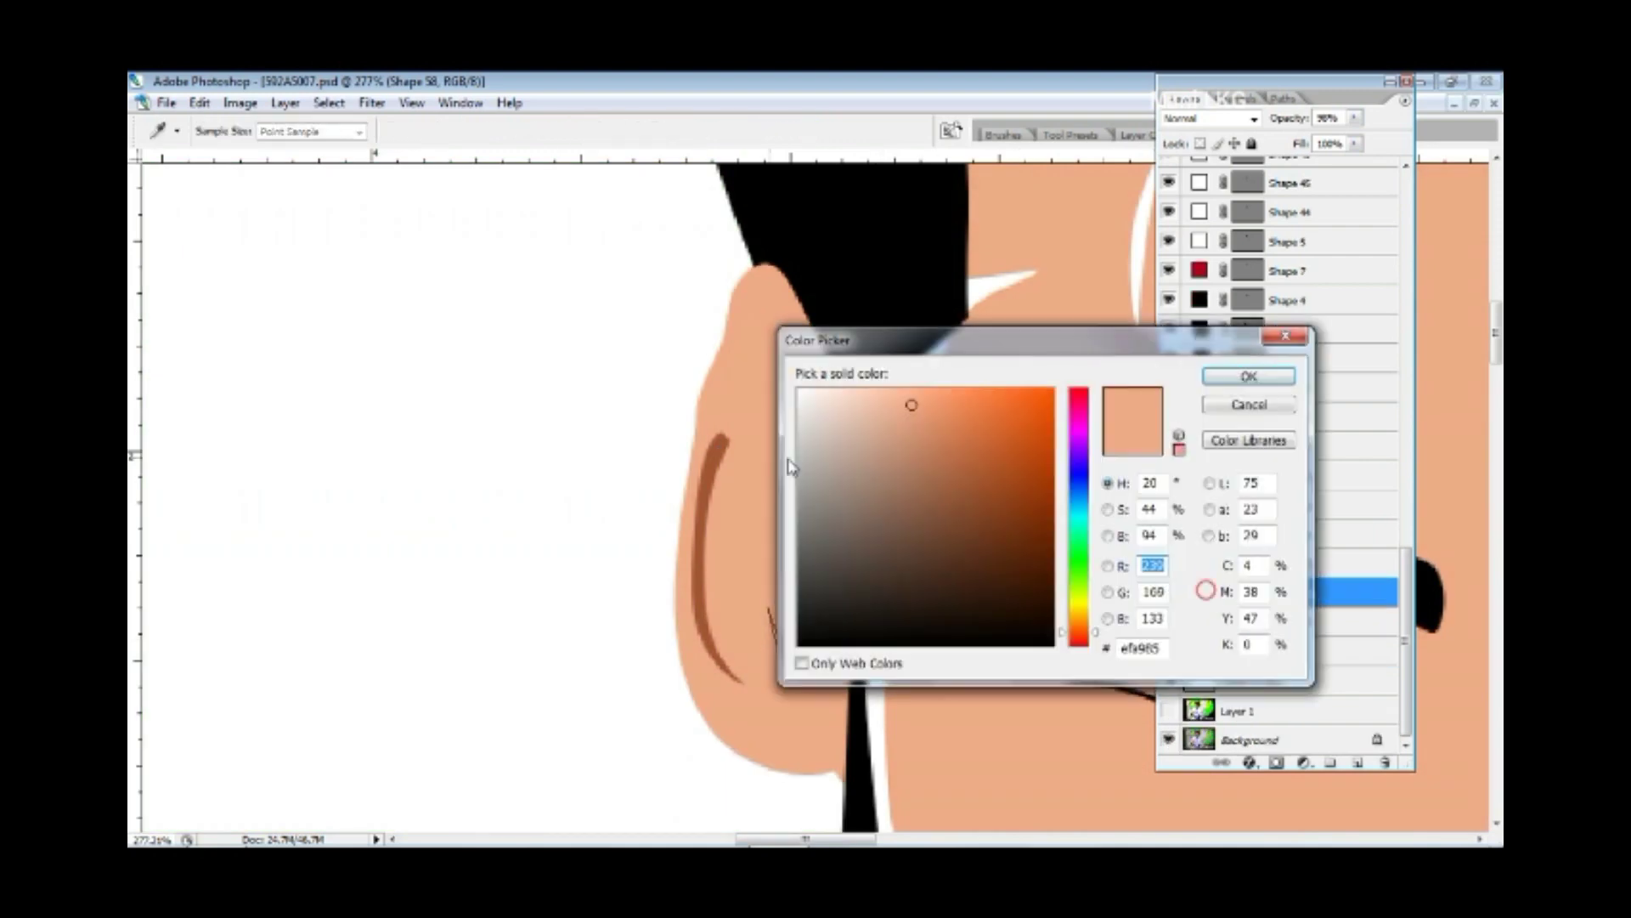
key("Return")
- Recolour the ear rim shape a darker brown and fit the whole portrait on screen
left_click(1291, 622)
double_click(1199, 622)
left_click(1016, 484)
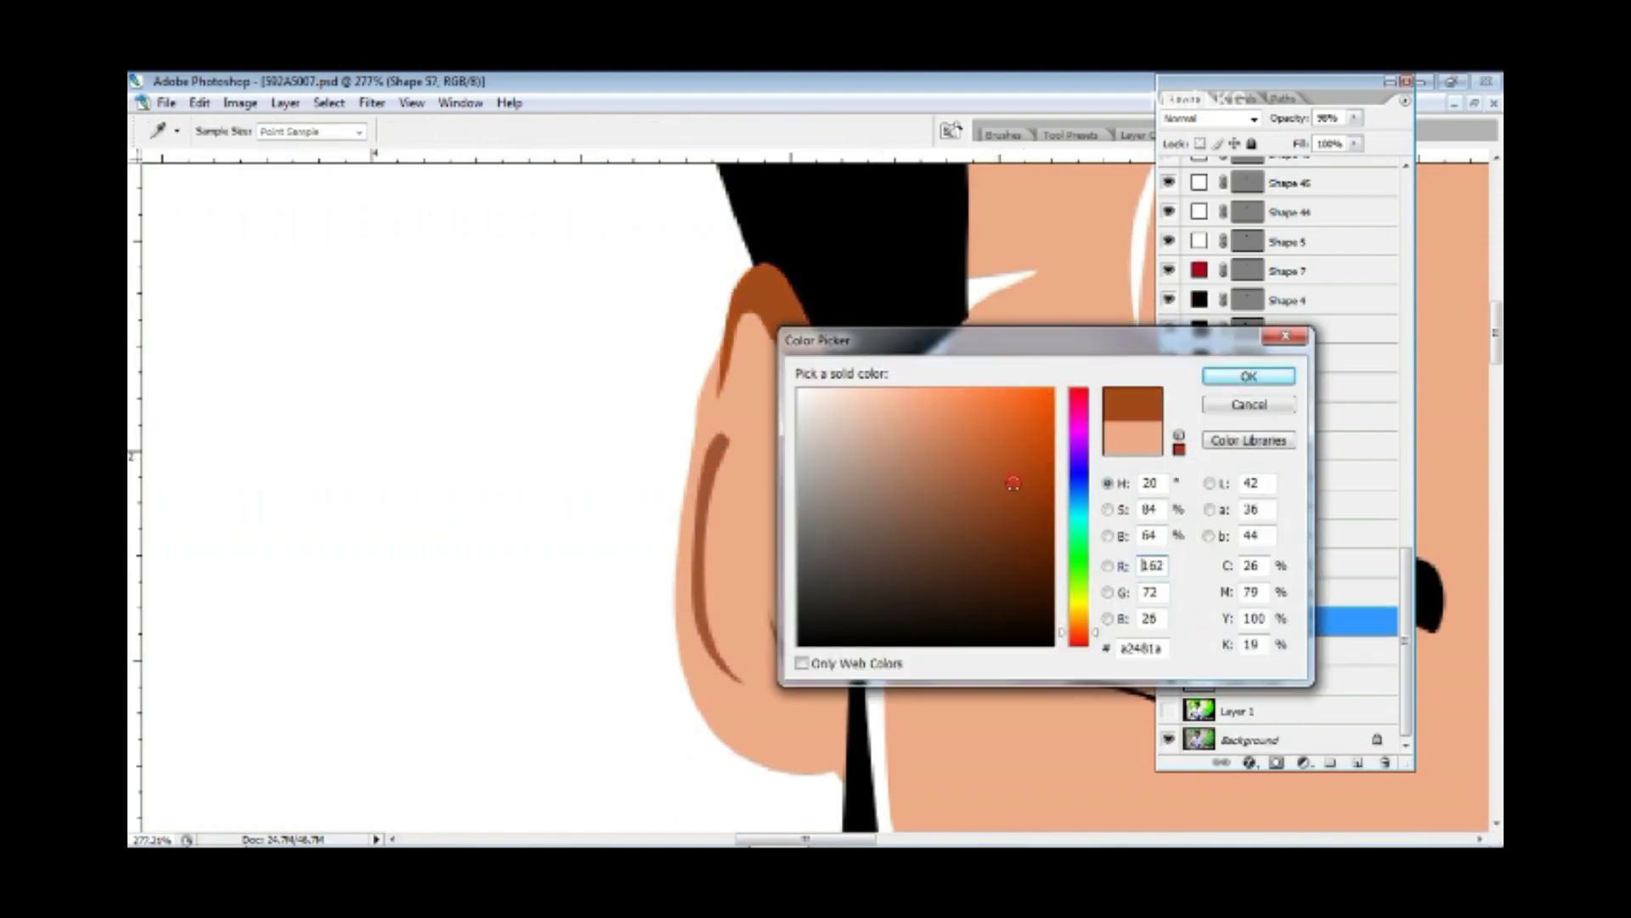
key("Return")
key("v")
key("ctrl+0")
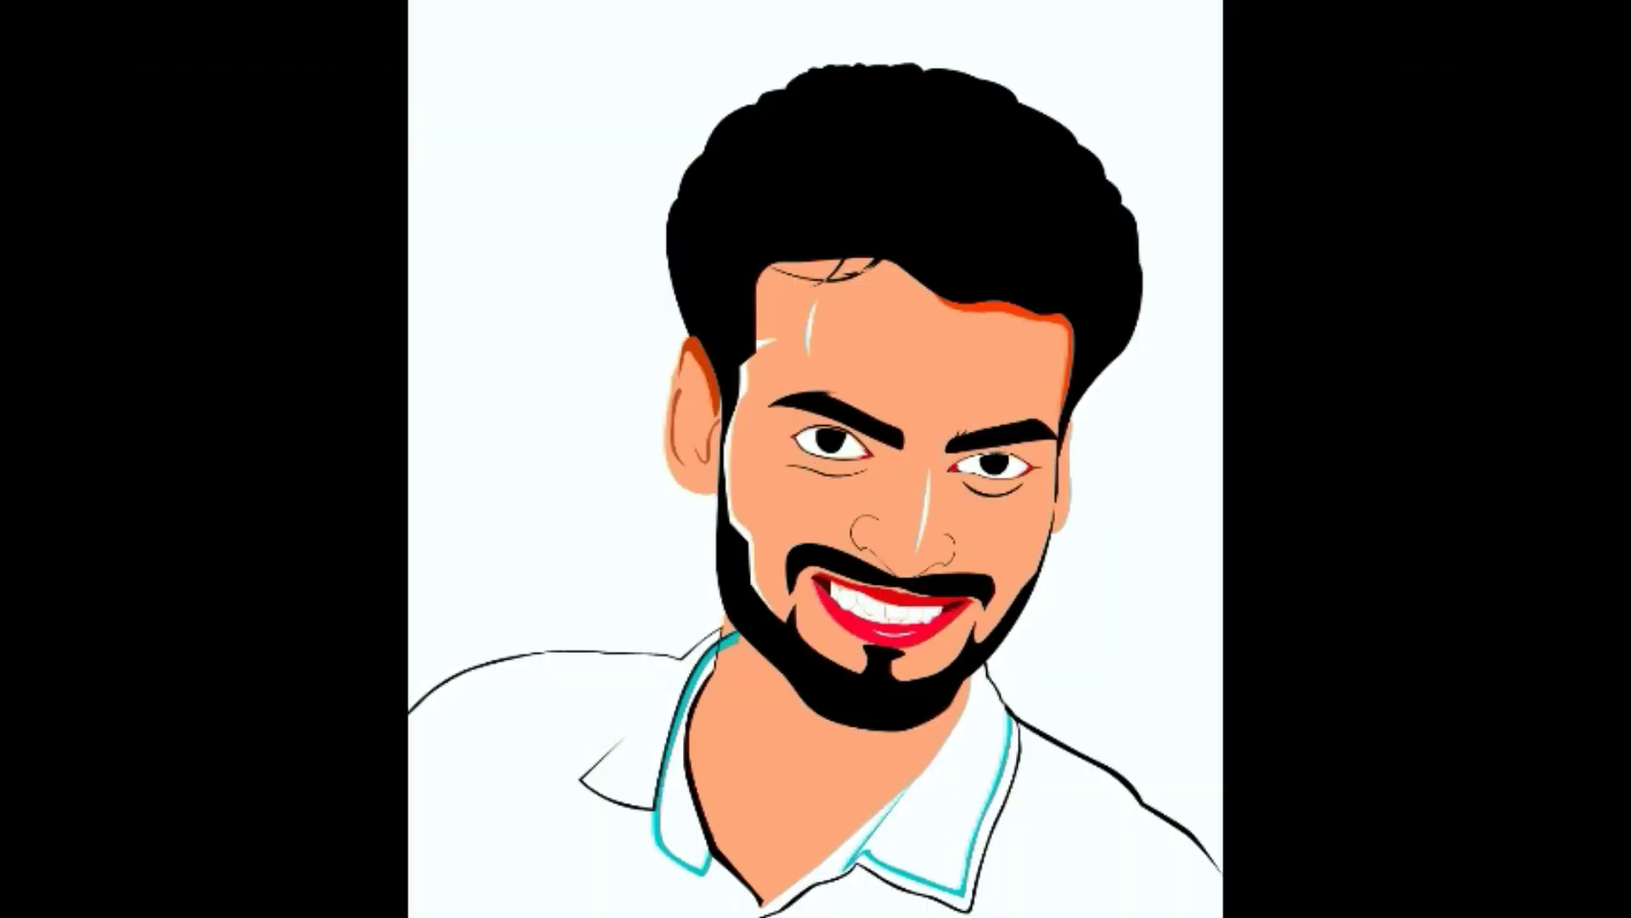